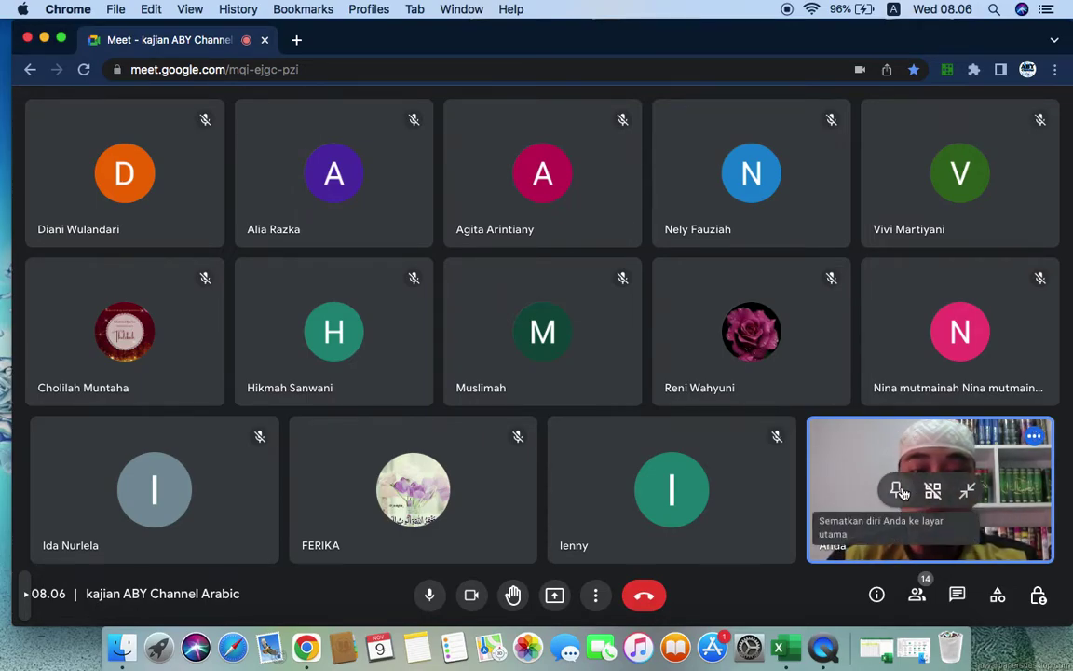
left_click(899, 491)
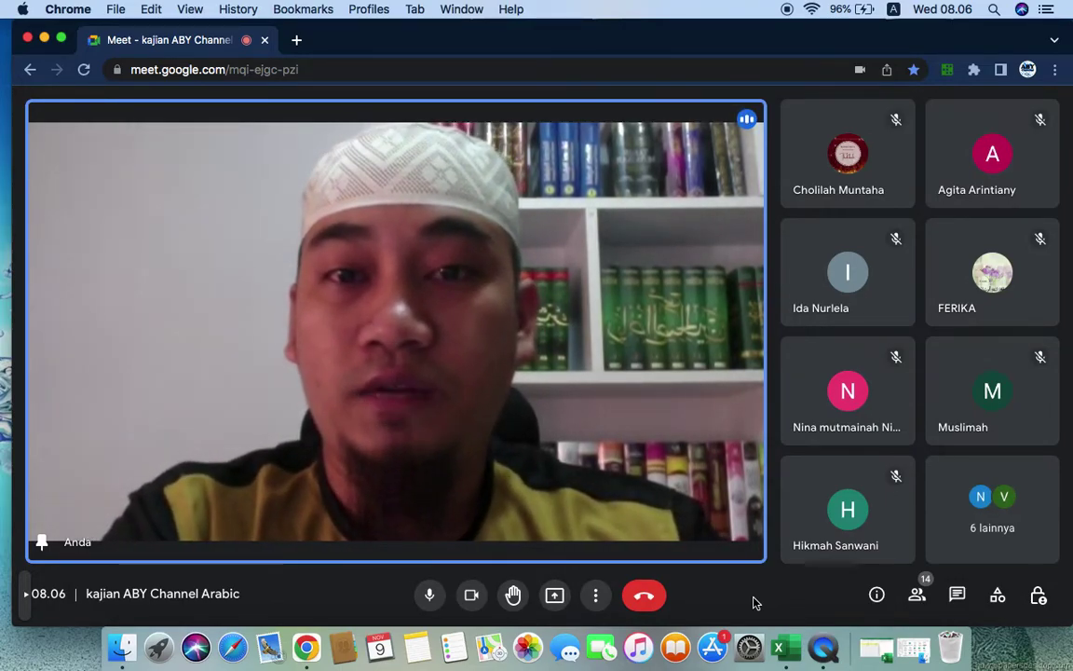
mouse_move(792, 506)
mouse_move(510, 448)
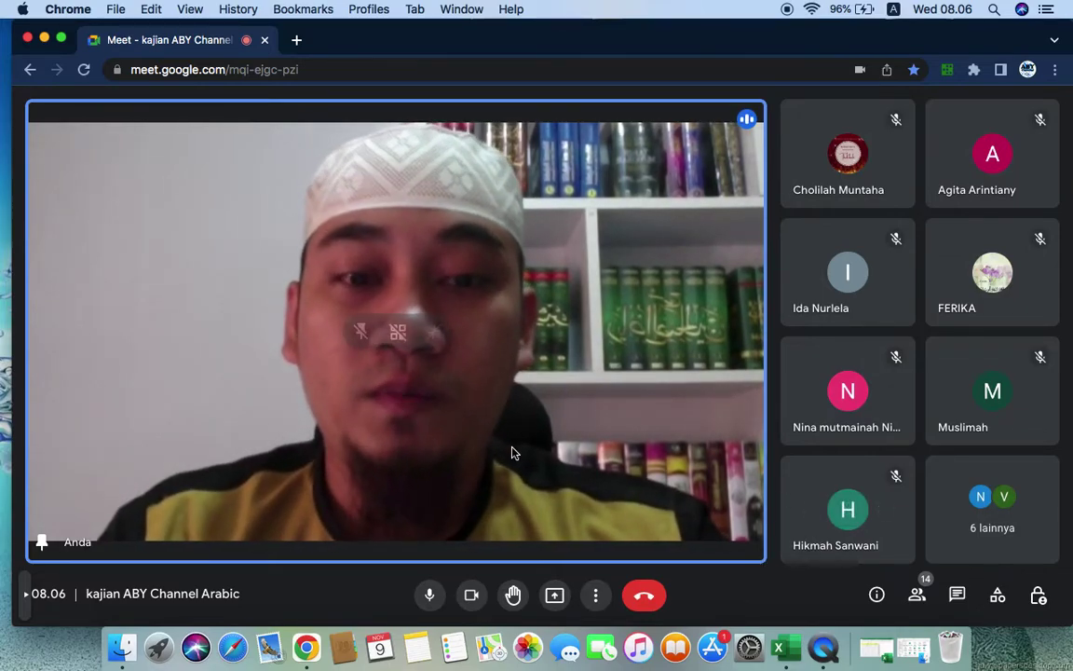
left_click(363, 335)
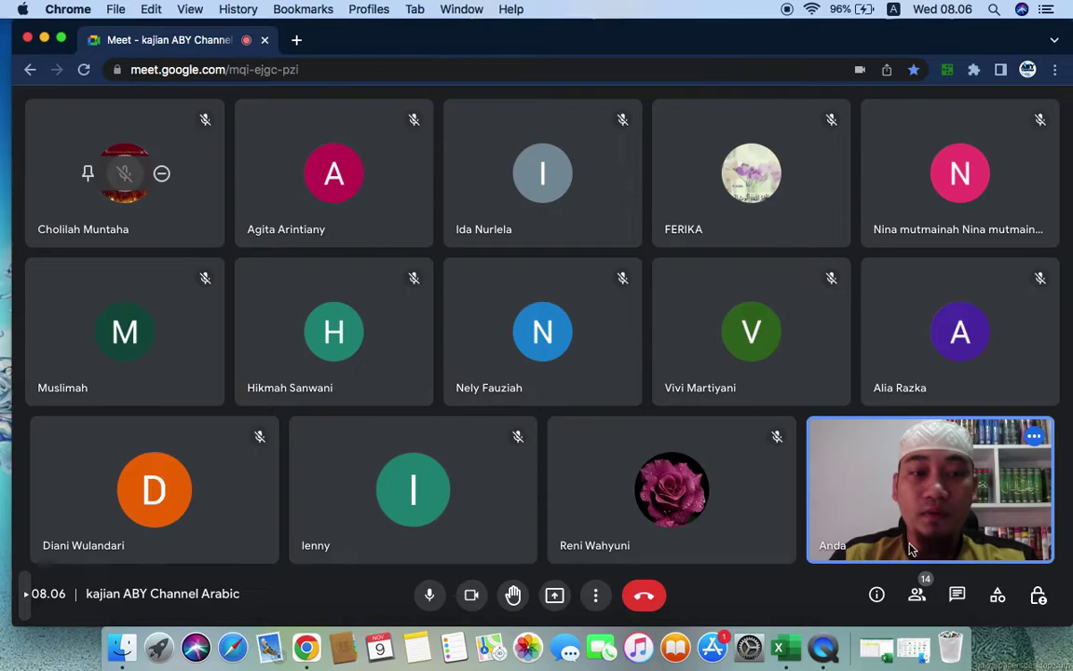
- Present the "sharaf angkatan 4" workbook window to everyone in the Google Meet call
left_click(875, 615)
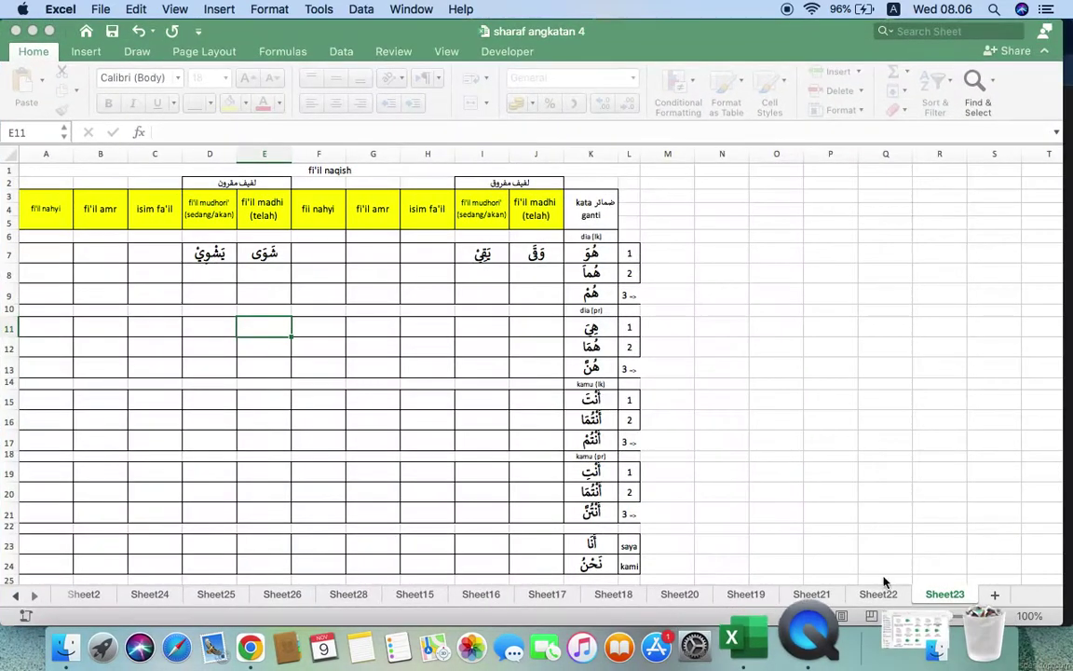
left_click(1070, 545)
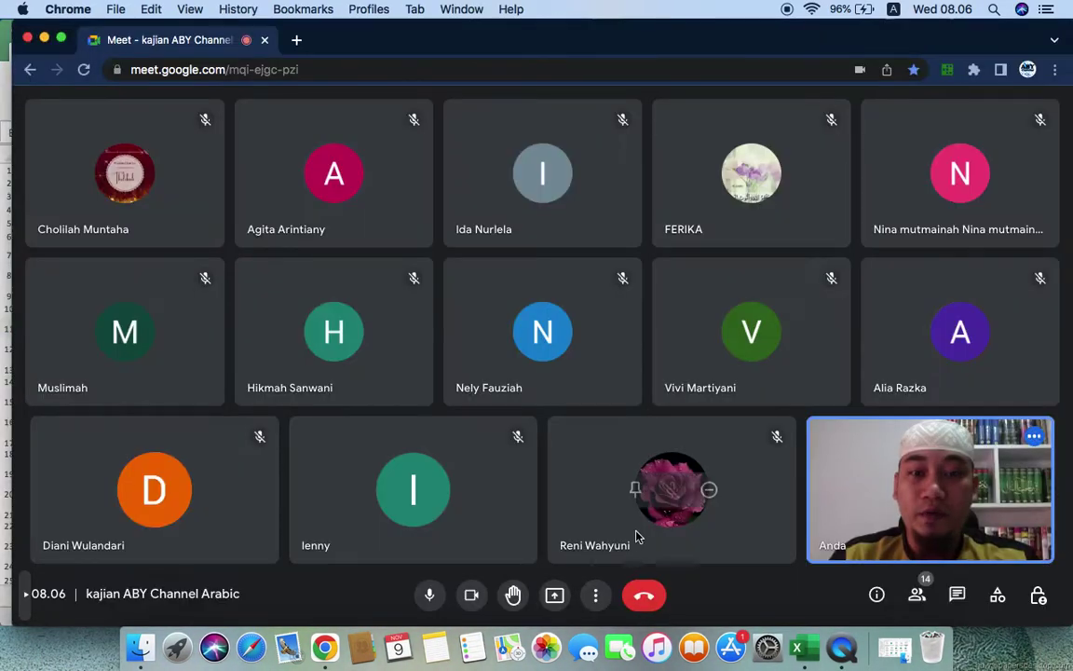
left_click(556, 597)
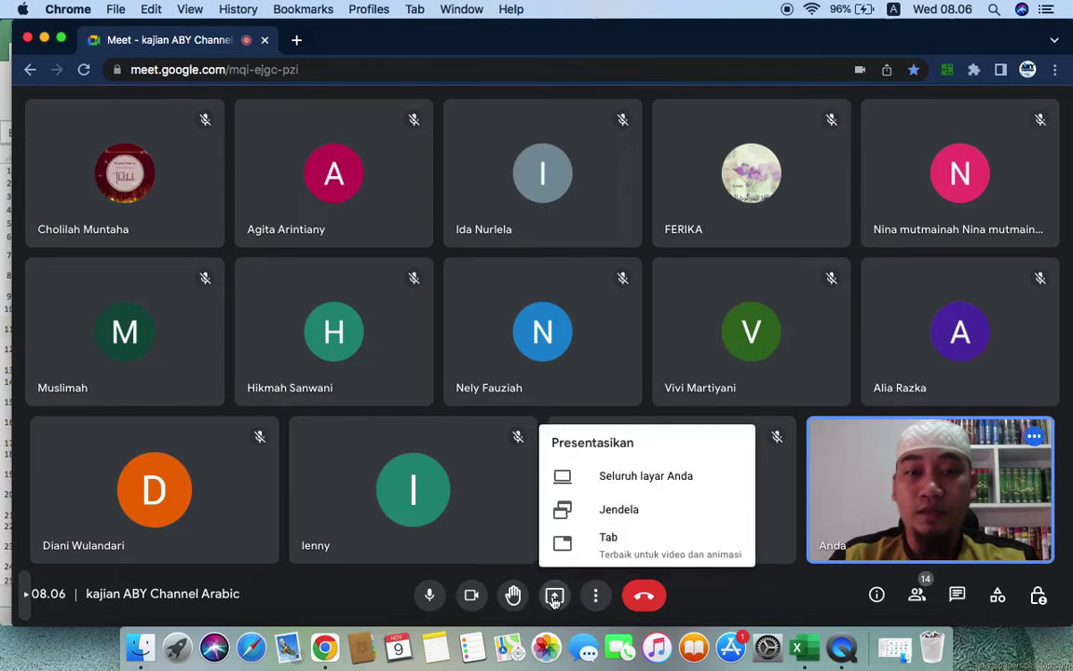
left_click(579, 510)
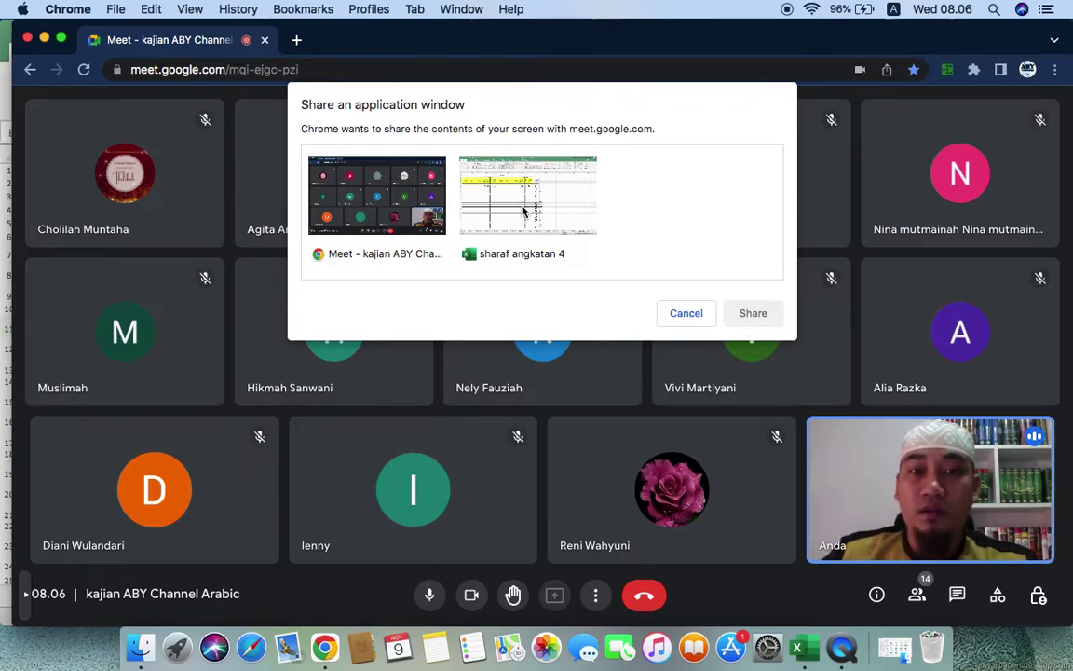
left_click(521, 208)
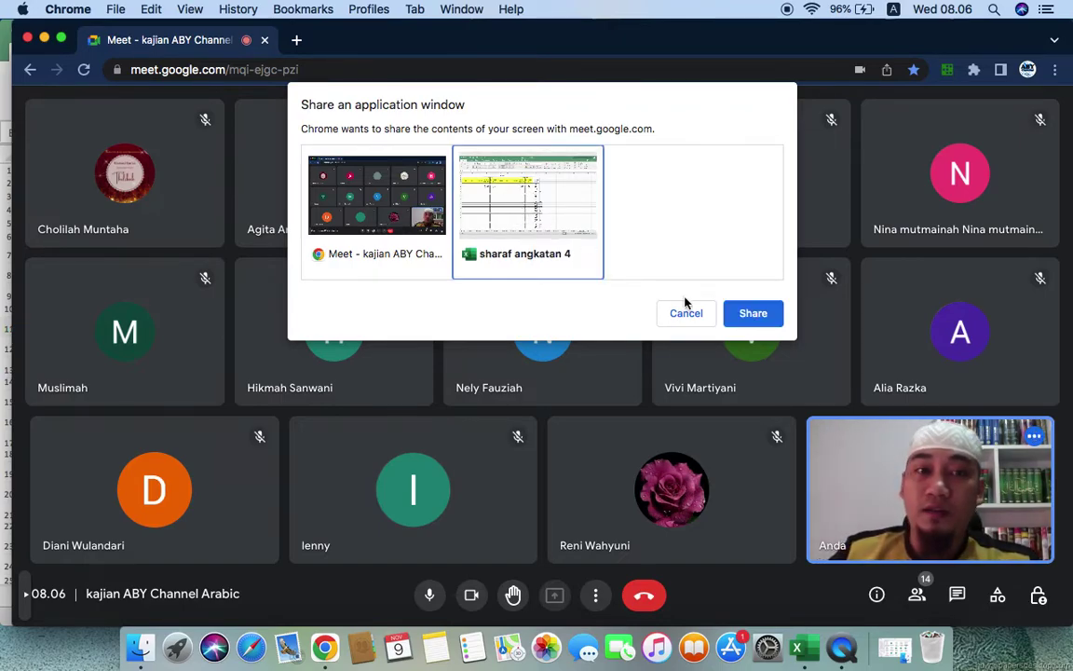
left_click(751, 313)
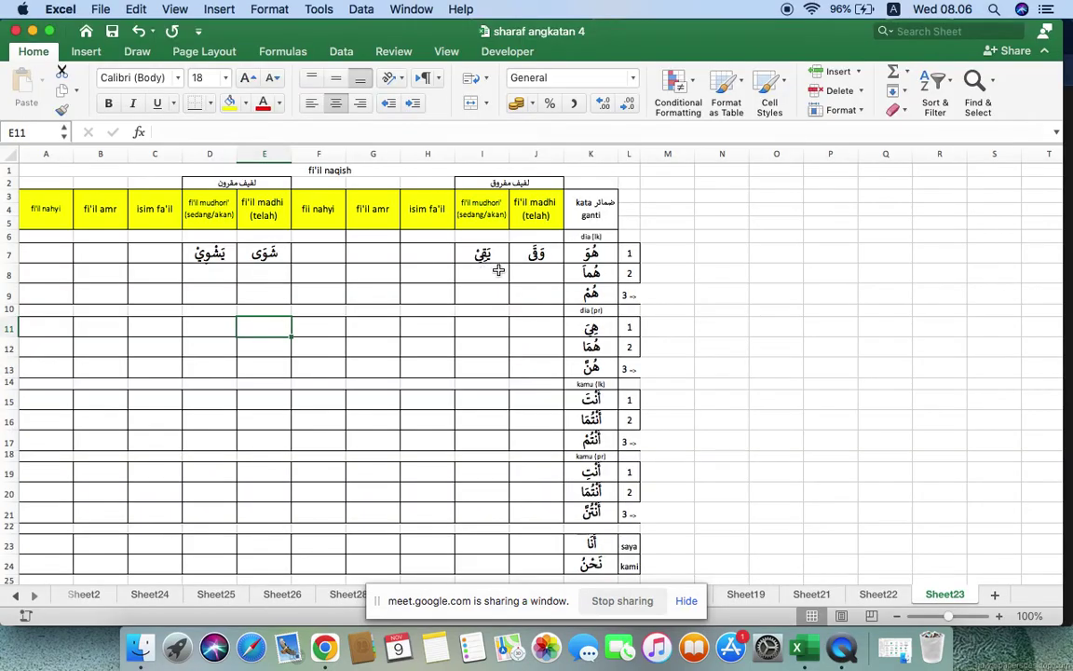
- Dismiss the window-sharing notice and the mirroring warning, and switch back to the Excel workbook
left_click(693, 607)
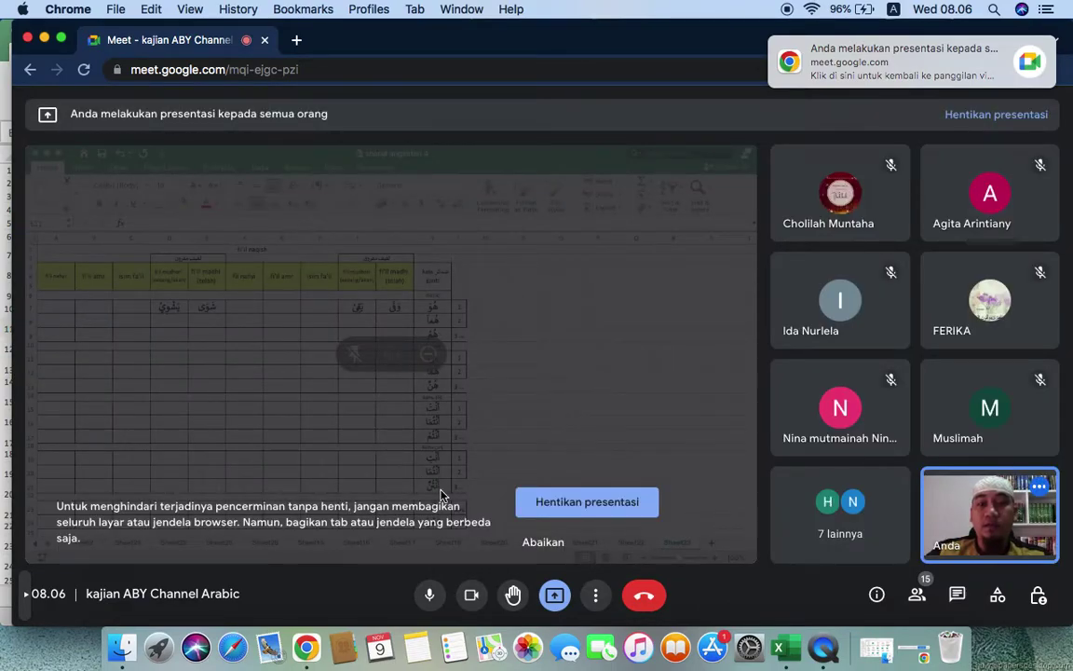
left_click(556, 545)
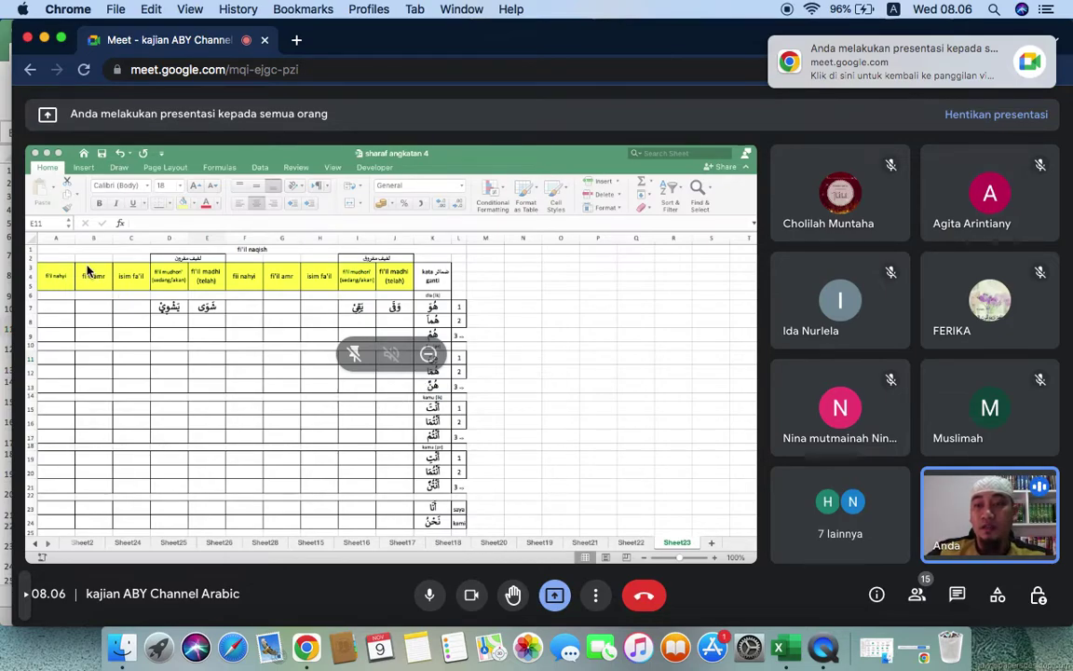
left_click(5, 280)
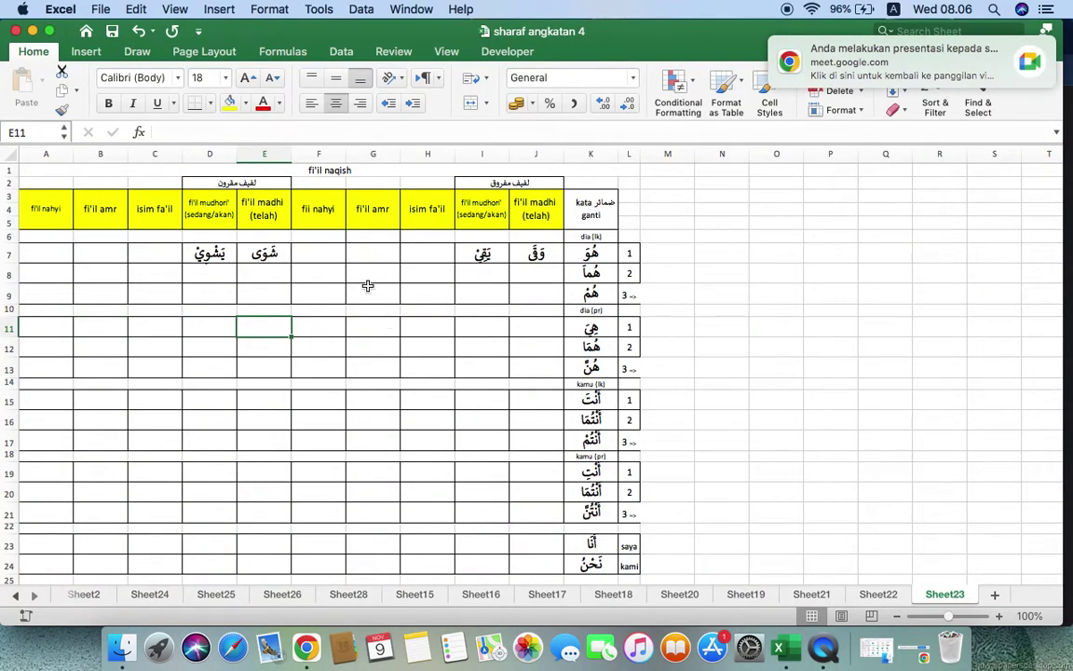
- Review the mitsal wawi and mitsal ya'i conjugation table on Sheet22 and return to the table on Sheet23
left_click(368, 285)
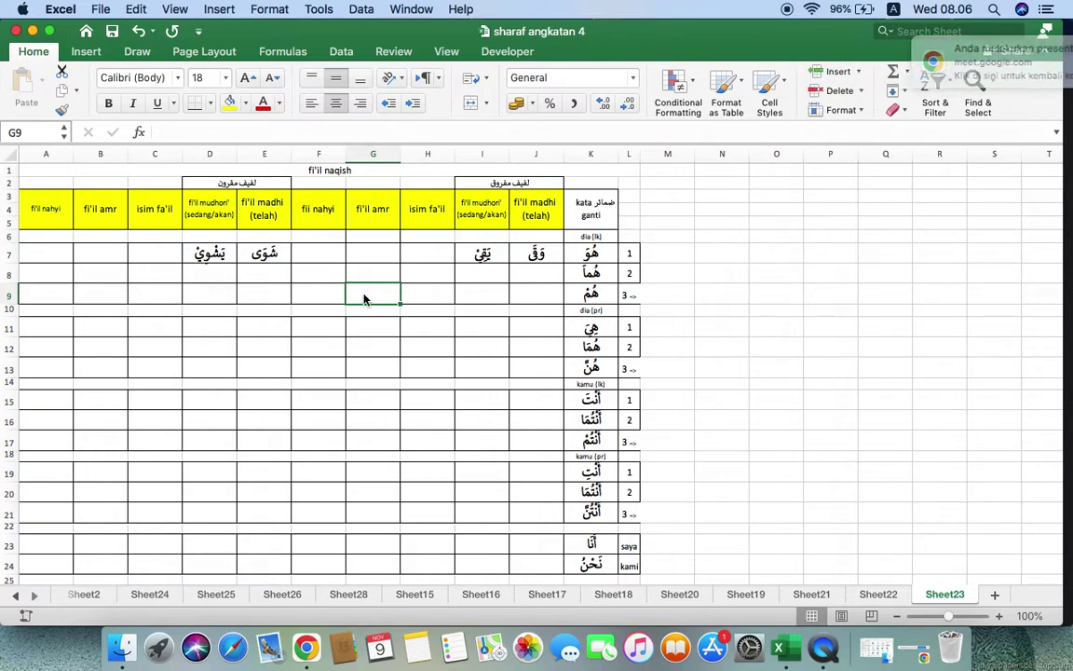
left_click(514, 278)
left_click(283, 276)
left_click(224, 277)
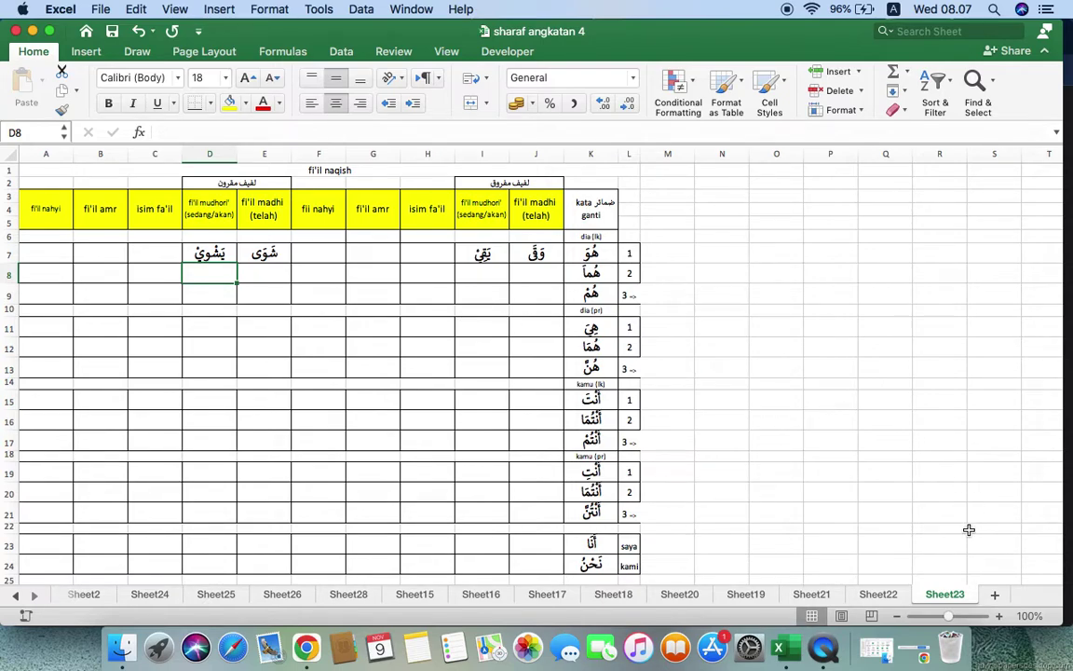
left_click(880, 596)
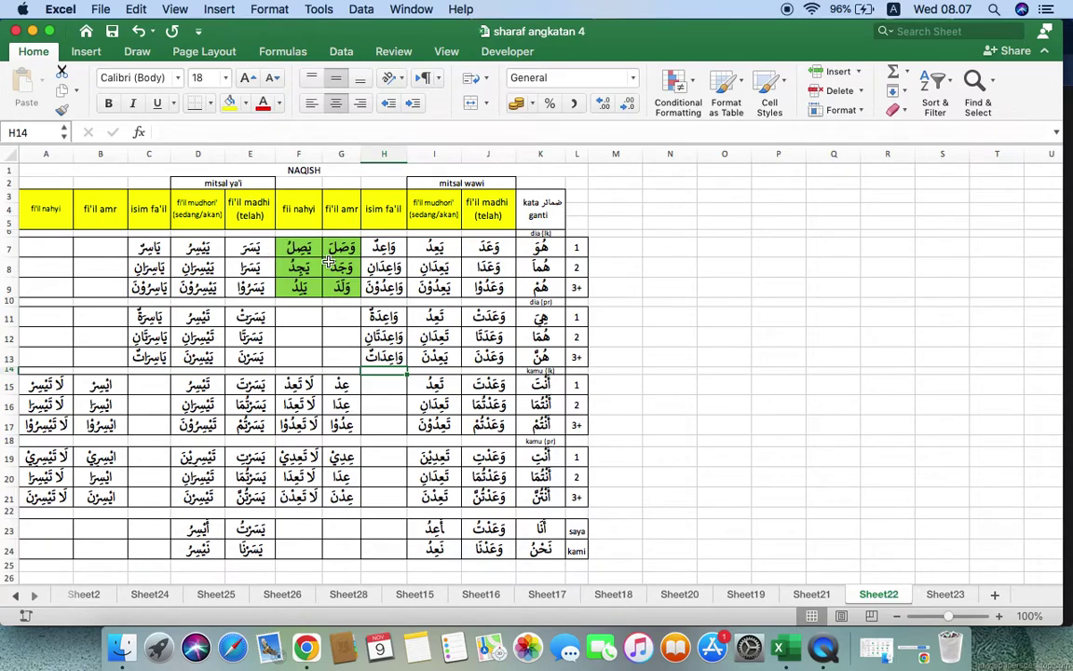
left_click(945, 594)
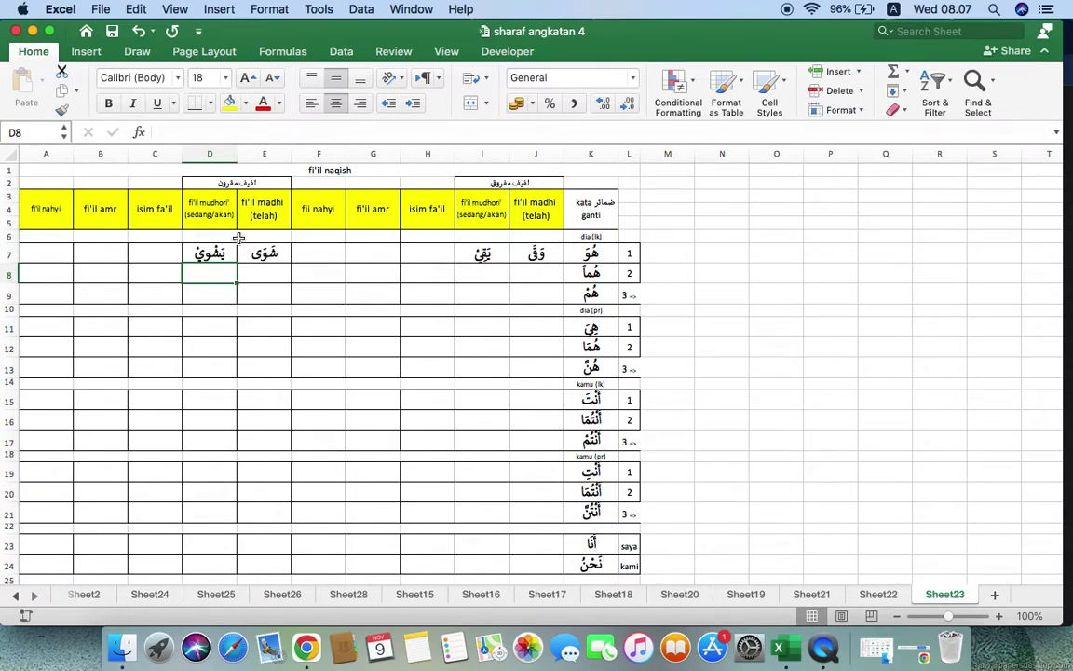
- Enlarge Sheet23 to 150% and check how it appears in the Google Meet presentation before returning to Excel
scroll(590, 369, "up", 5)
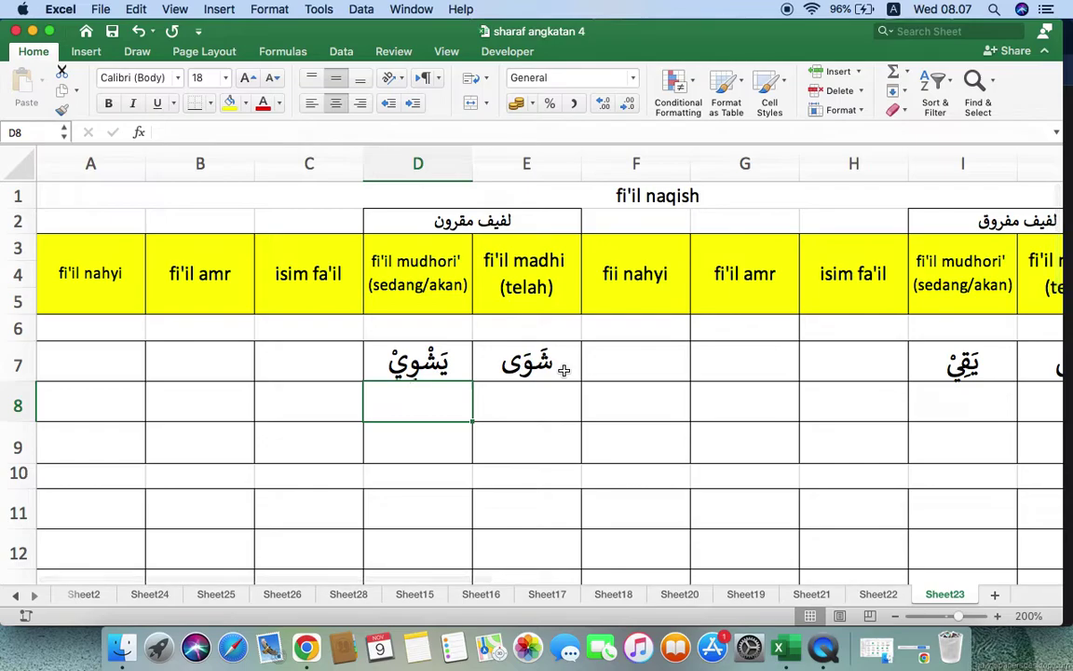
scroll(564, 369, "down", 3)
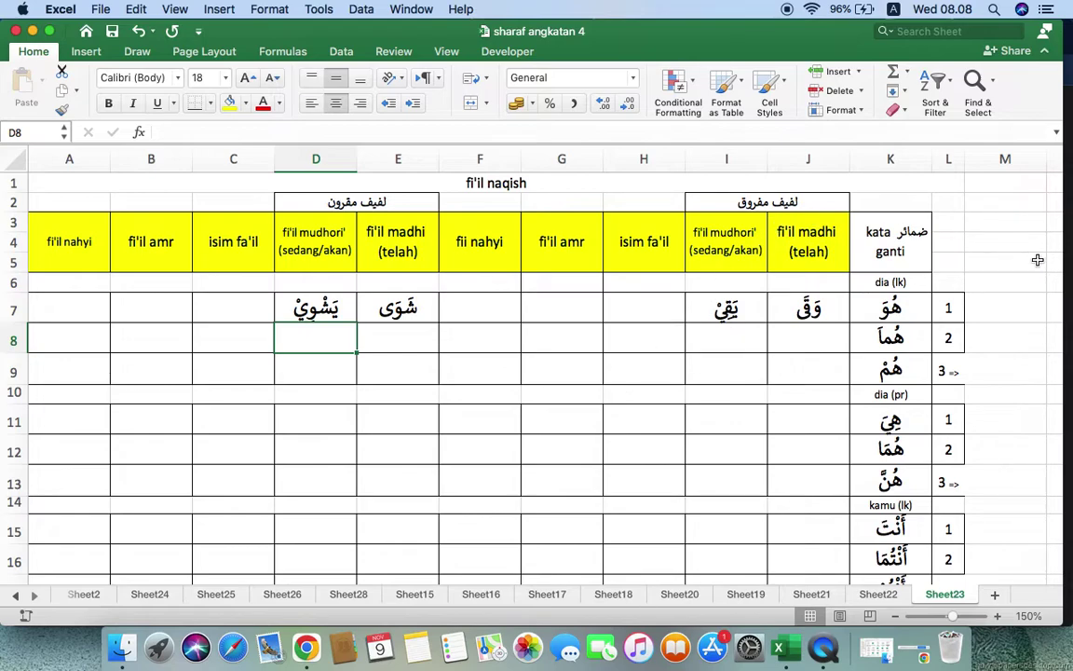
key("super+Tab")
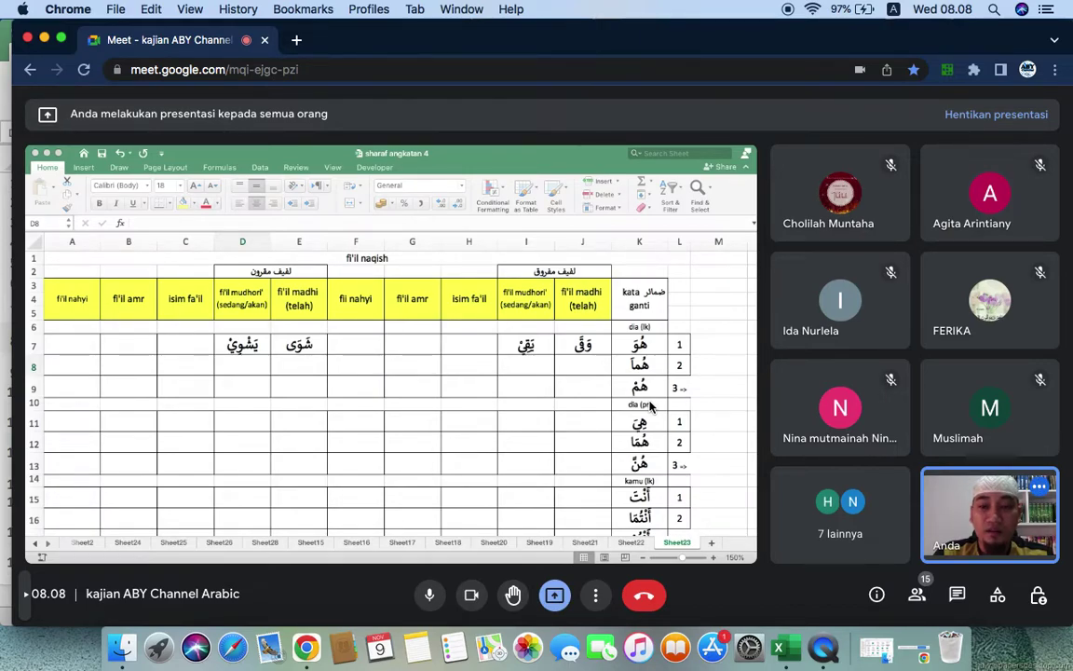
left_click(3, 336)
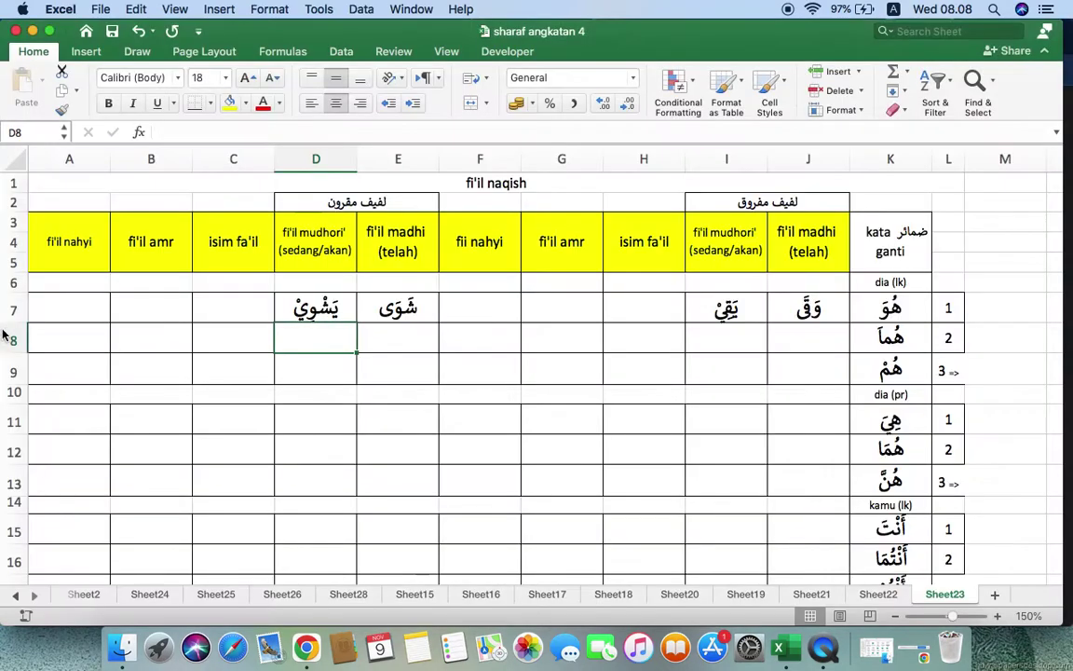
- Examine the fi'il madhi and fi'il mudhori' example verbs in row 7 for both lafif groups
left_click(813, 315)
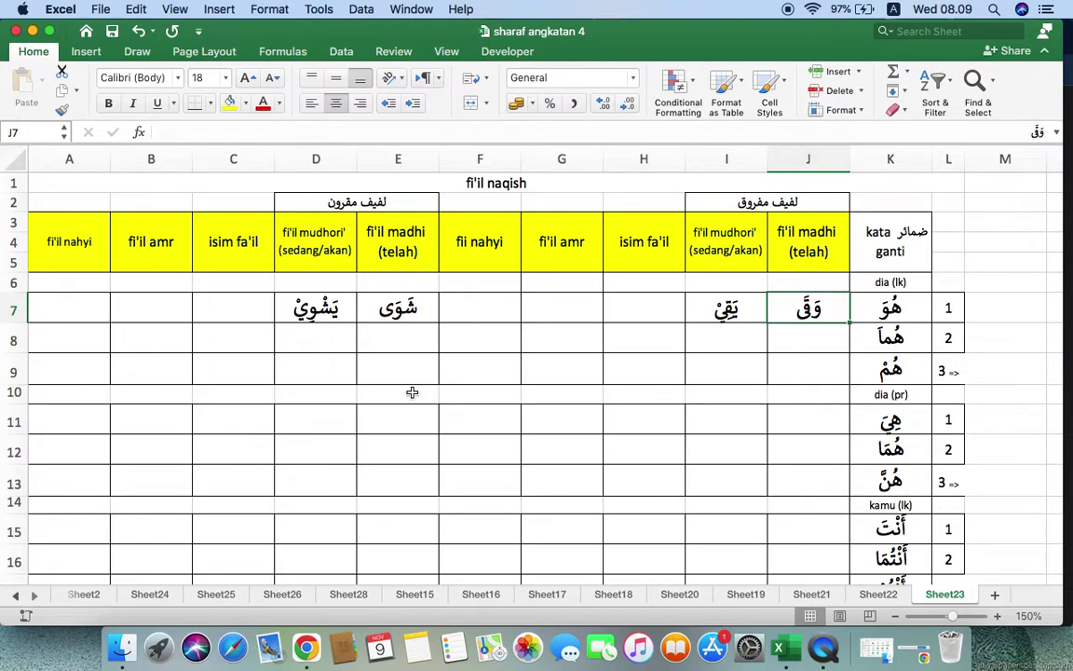
left_click(598, 372)
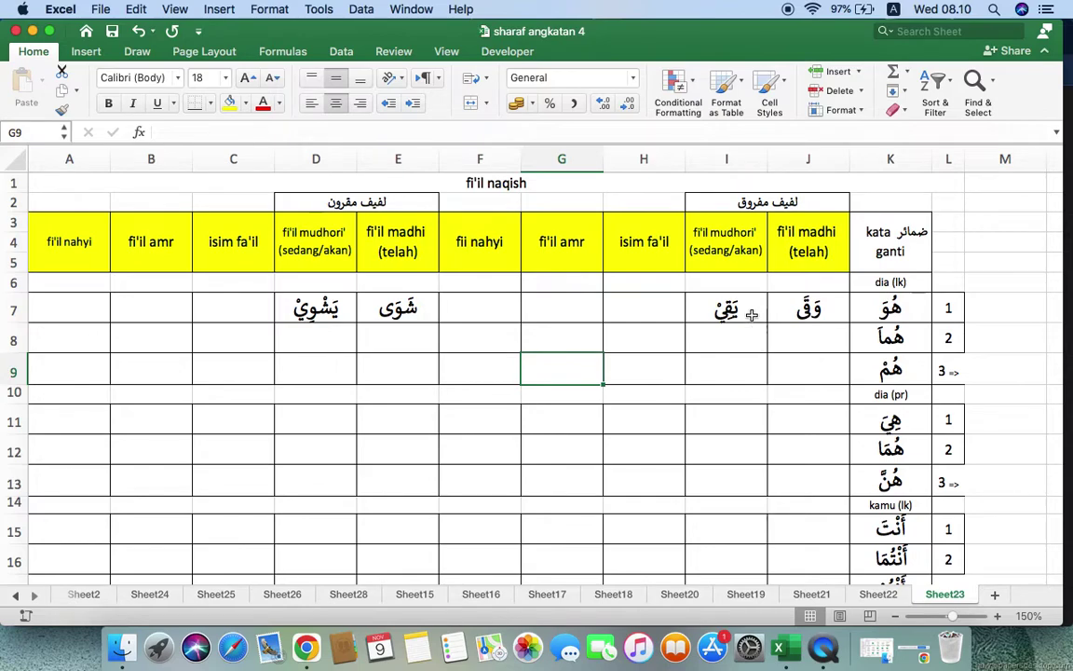
left_click(745, 309)
left_click(818, 315)
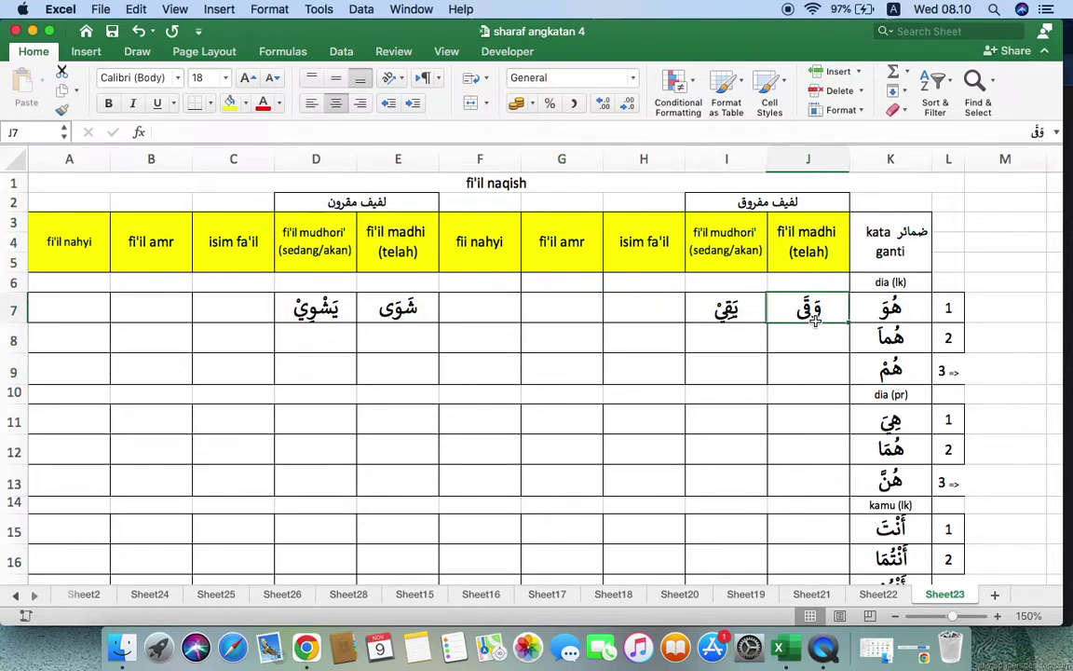
left_click(743, 319)
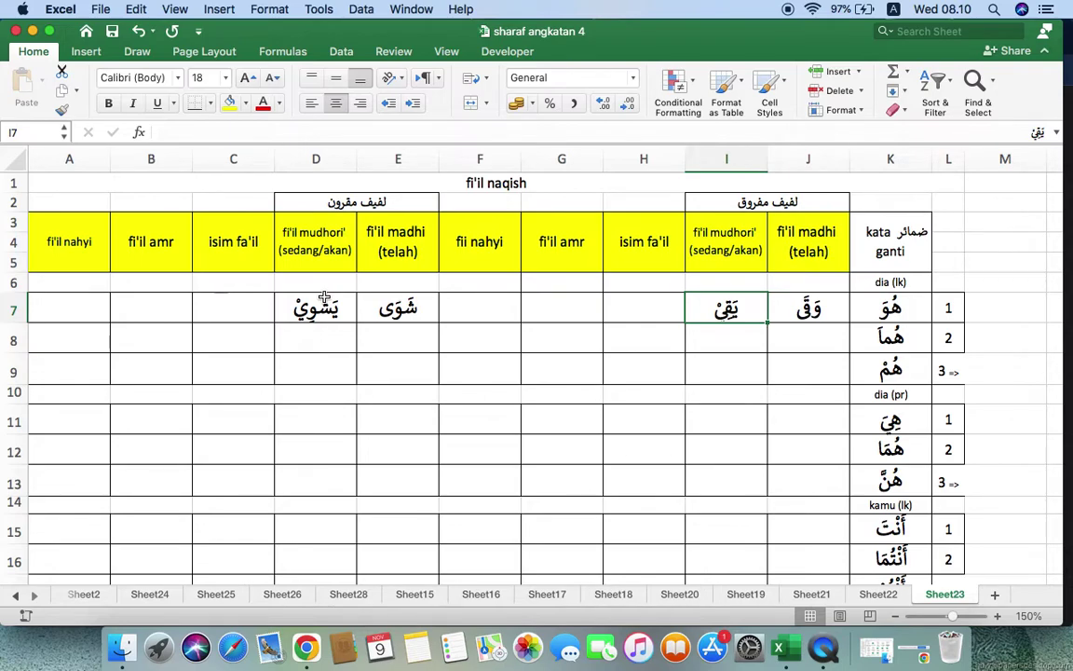
left_click(323, 299)
left_click(396, 307)
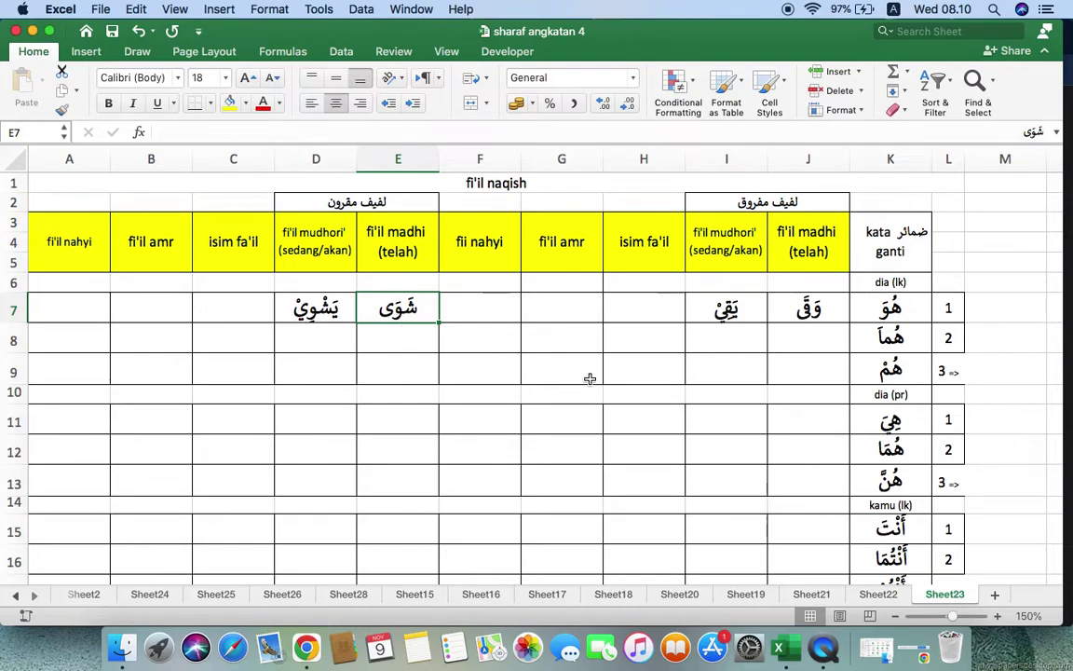
- Switch the keyboard input to Arabic and fill cell J8 with وَقَيَا, using a copy of the verb in J7
left_click(805, 307)
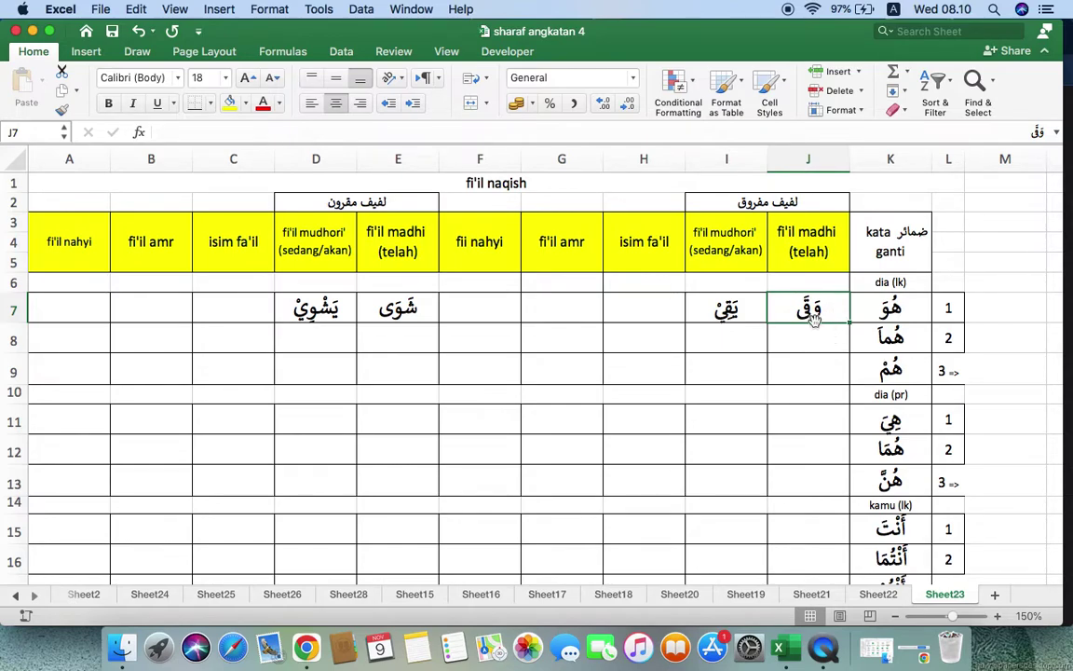
left_click(892, 9)
left_click(745, 29)
key("super+c")
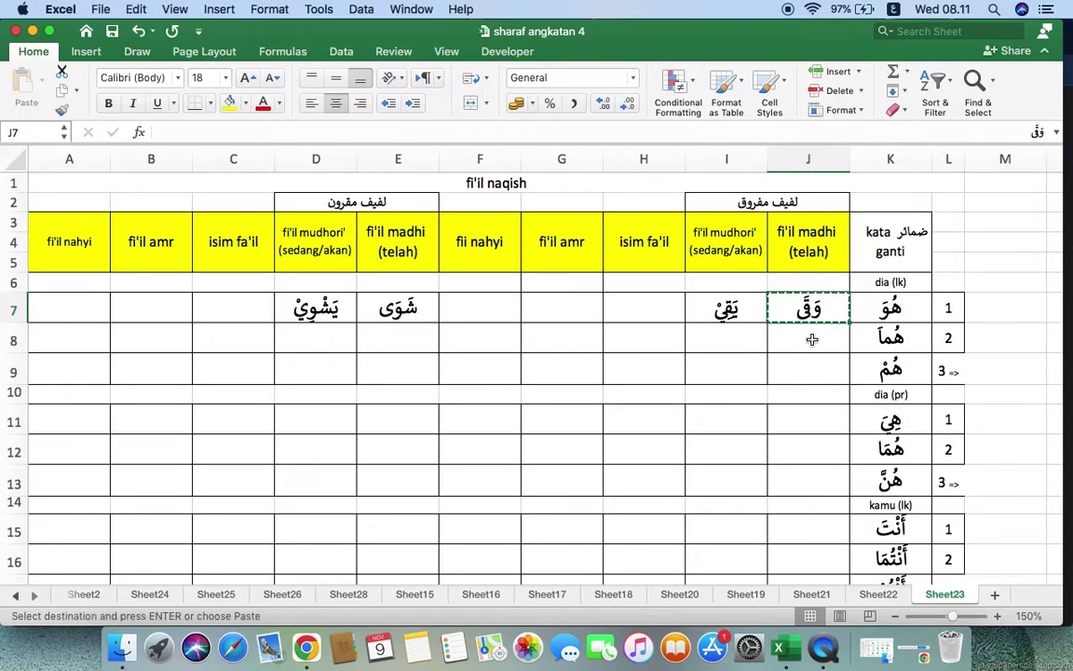
left_click(811, 338)
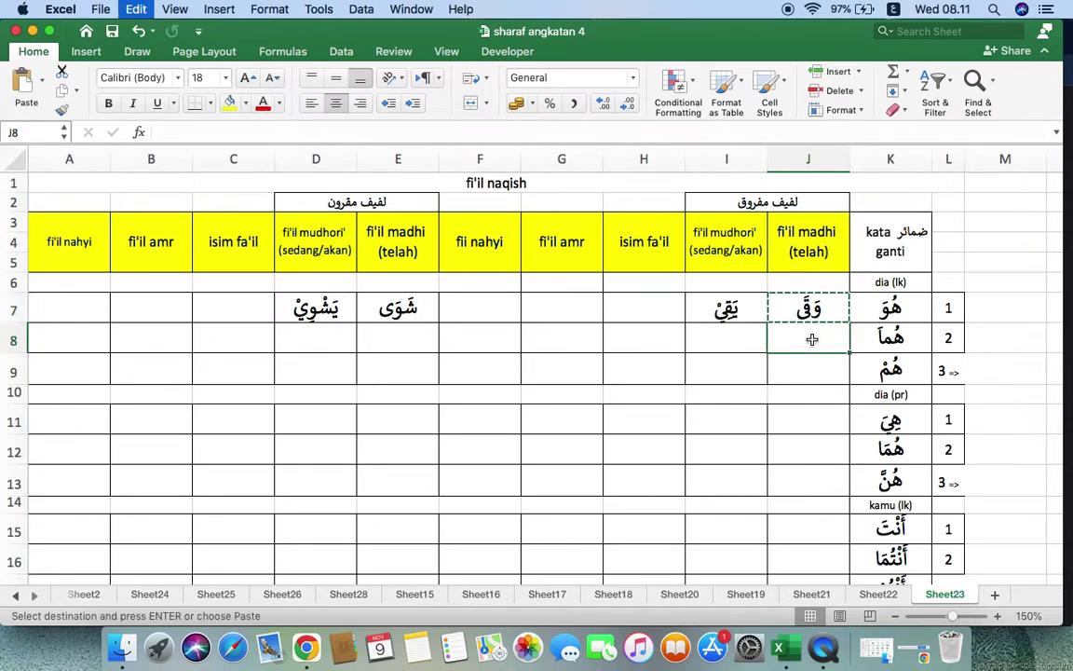
key("super+v")
double_click(785, 344)
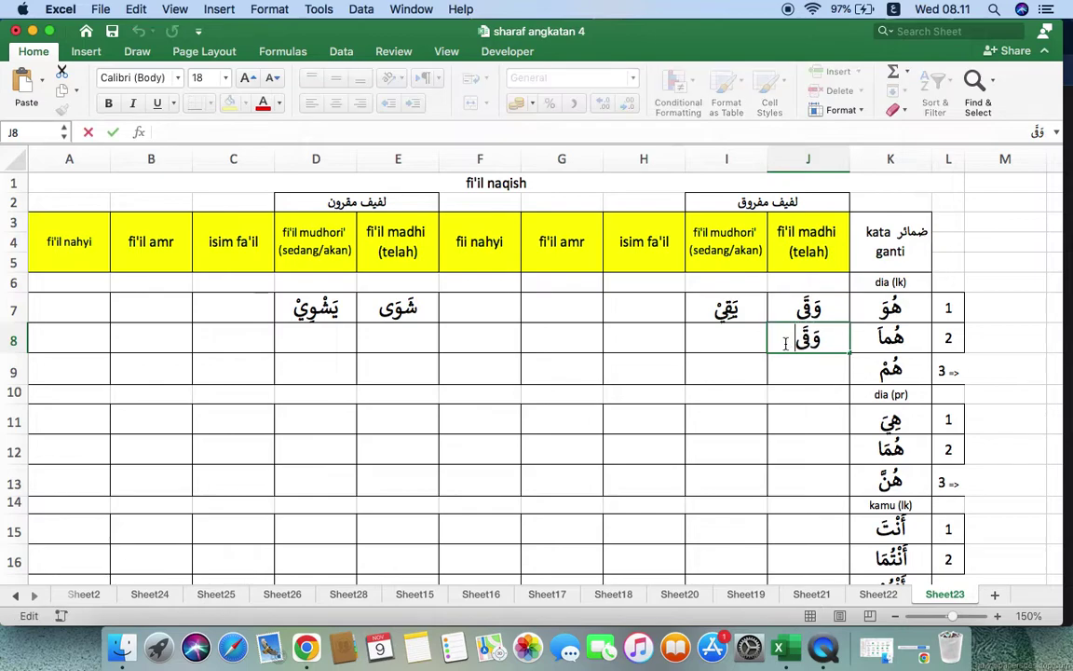
key("BackSpace")
type("ِ")
type("يَا")
- Fill cell J9 with the plural form وَقَوْا, using another copy of the verb in J7
left_click(827, 370)
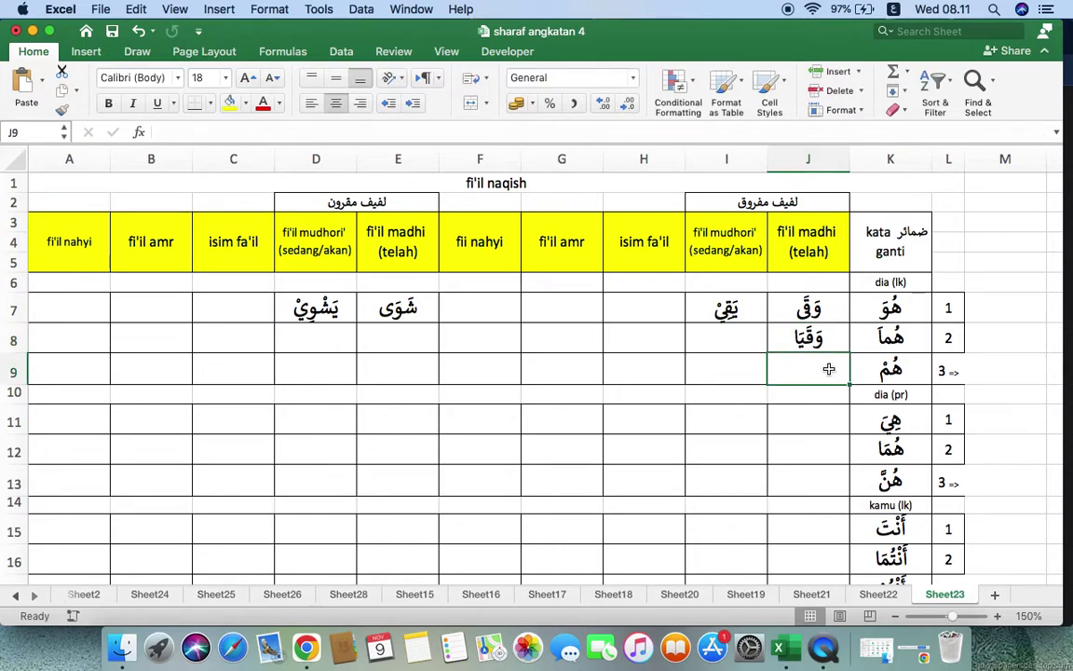
key("super+c")
key("super+v")
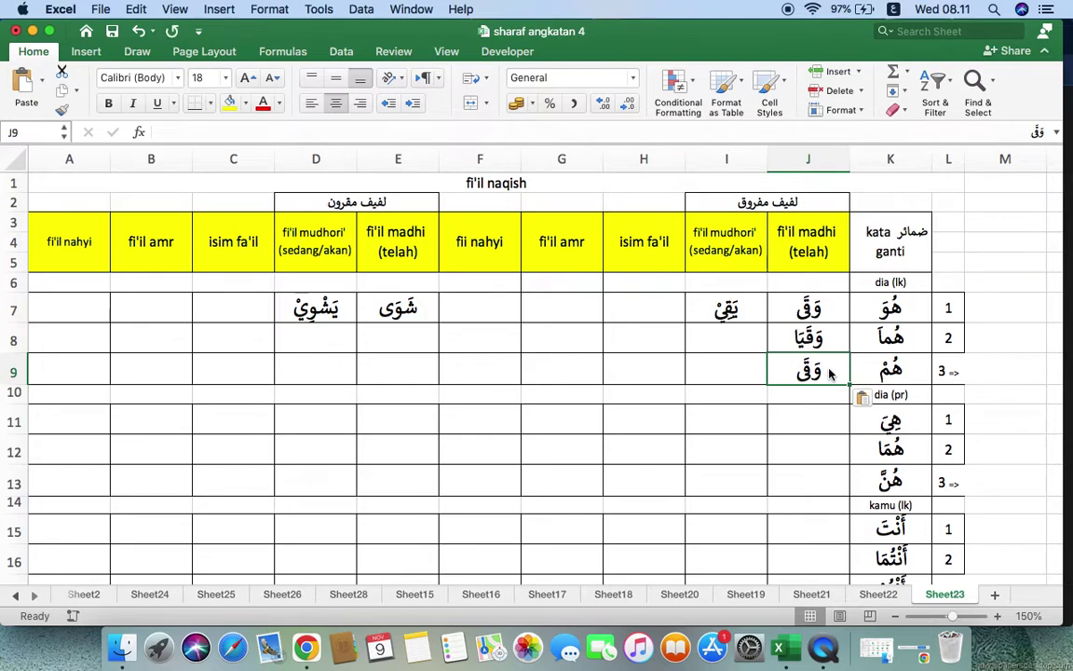
double_click(789, 371)
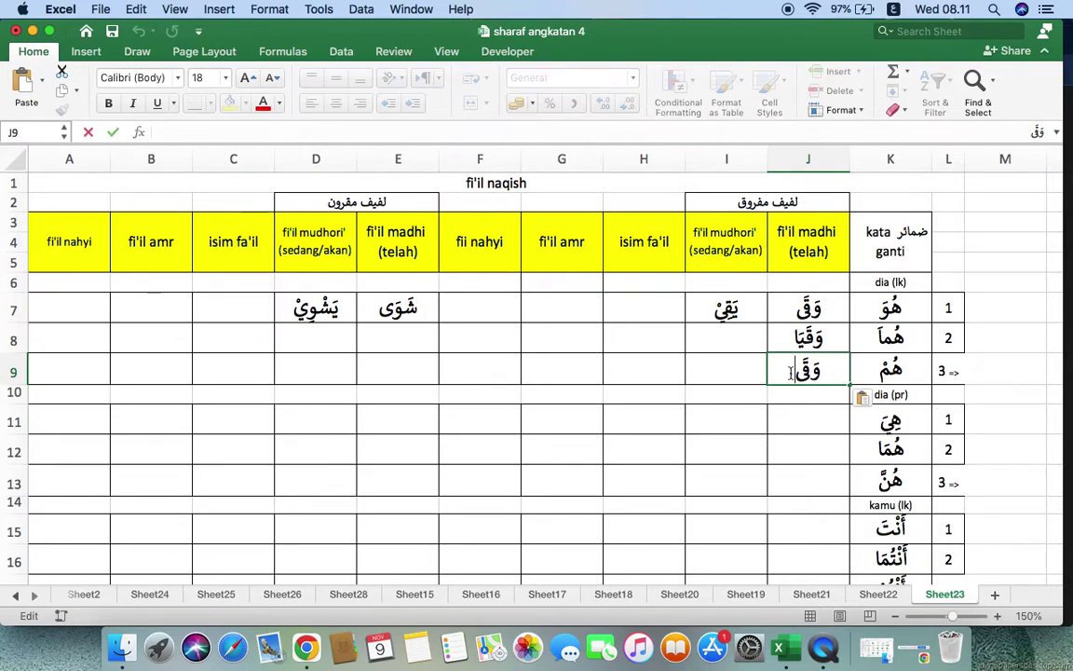
key("BackSpace")
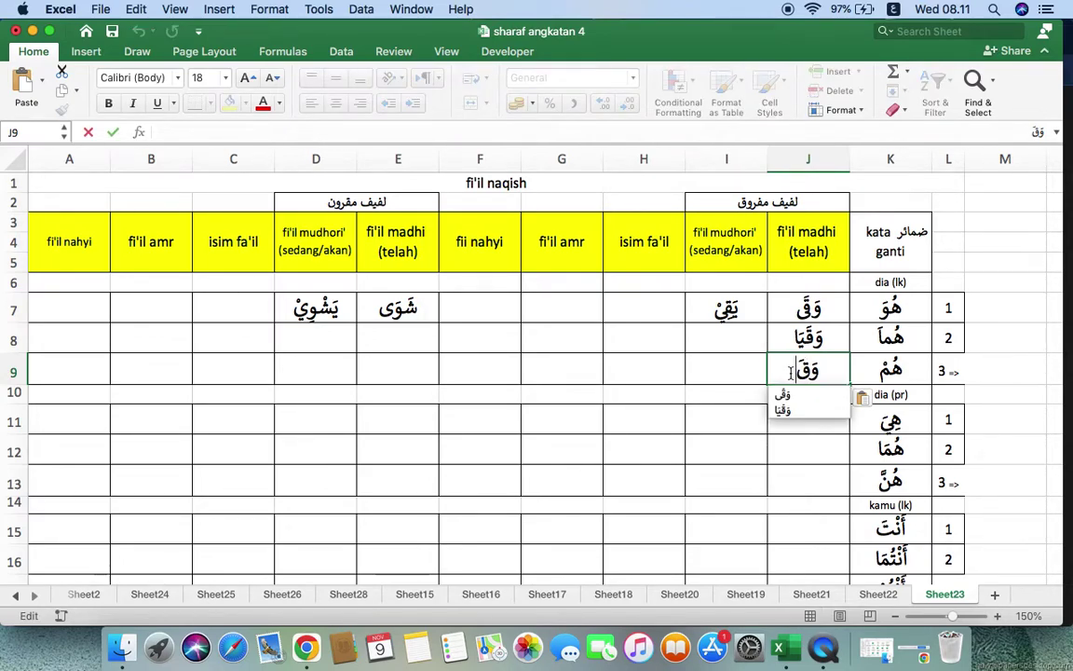
type("وْ")
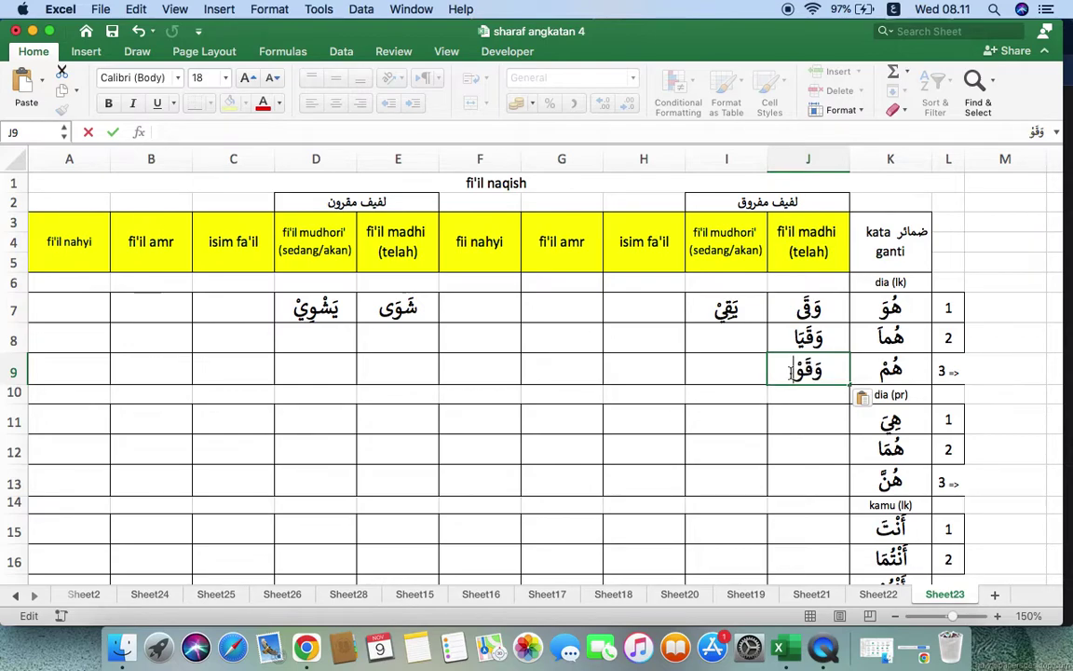
type("ا")
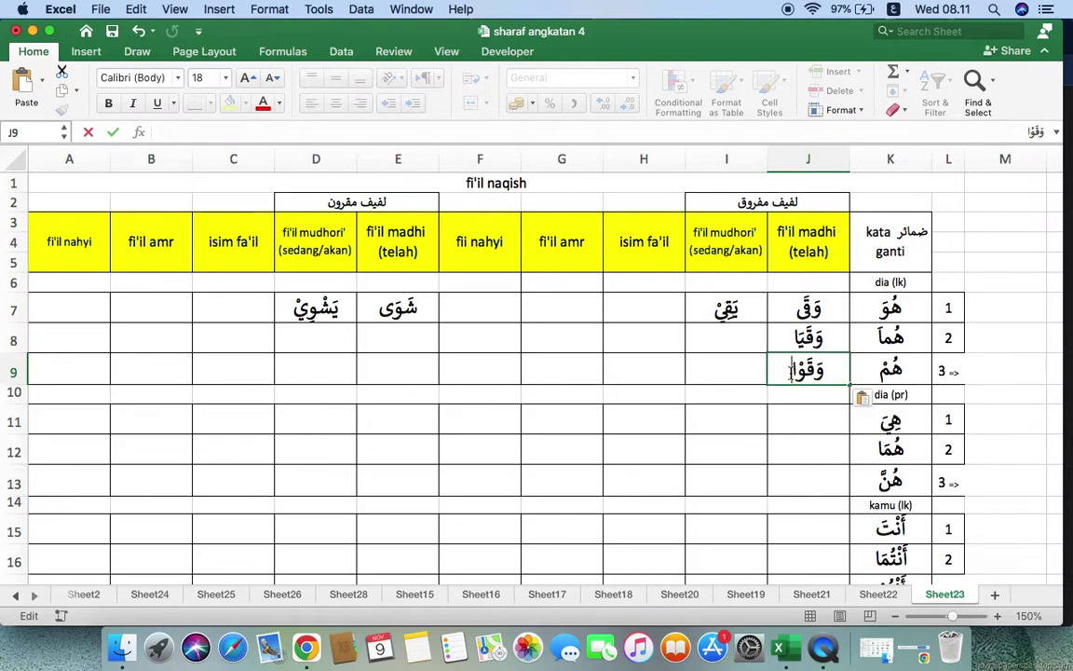
- Fill cell J11 with the feminine singular form وَقَتْ, adapting a copy of the base verb from J7
left_click(806, 415)
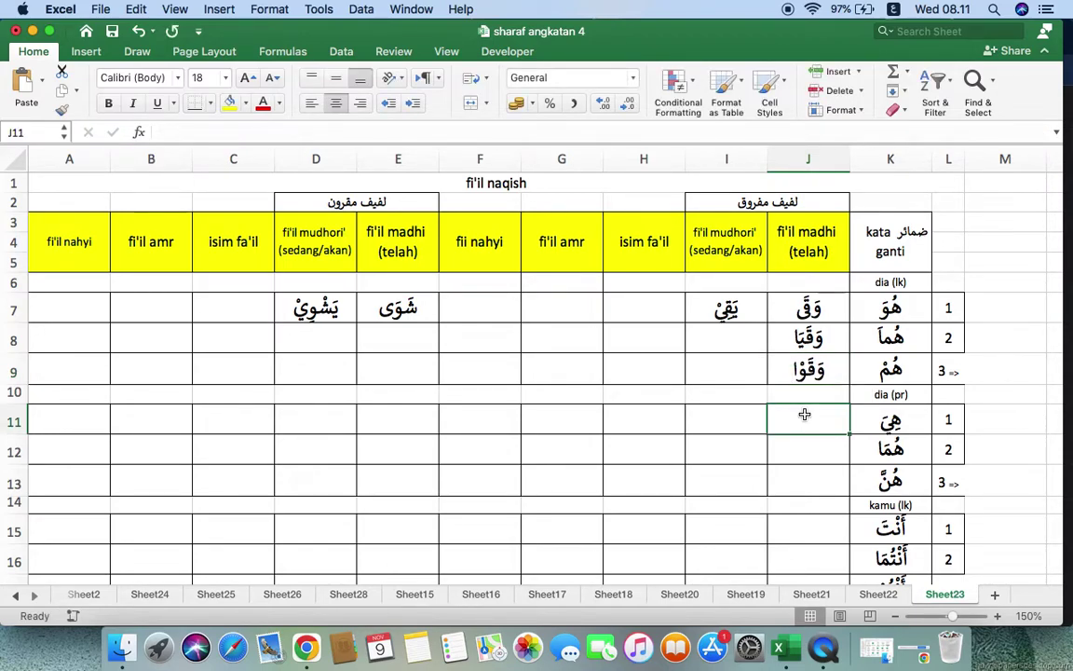
key("super+v")
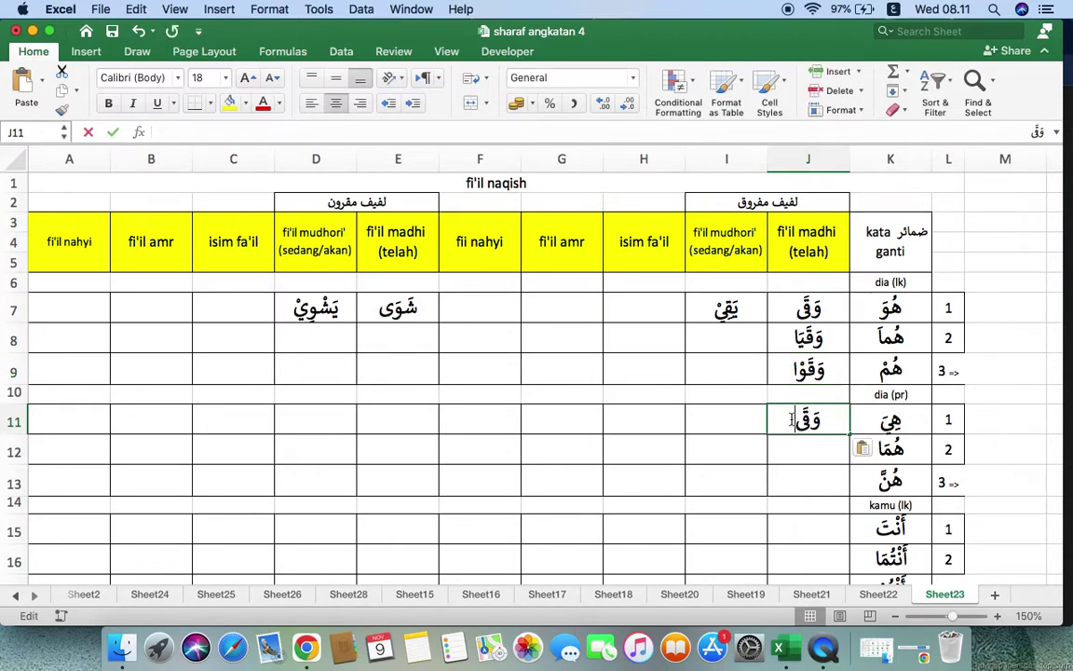
double_click(792, 420)
key("BackSpace")
type("تْ")
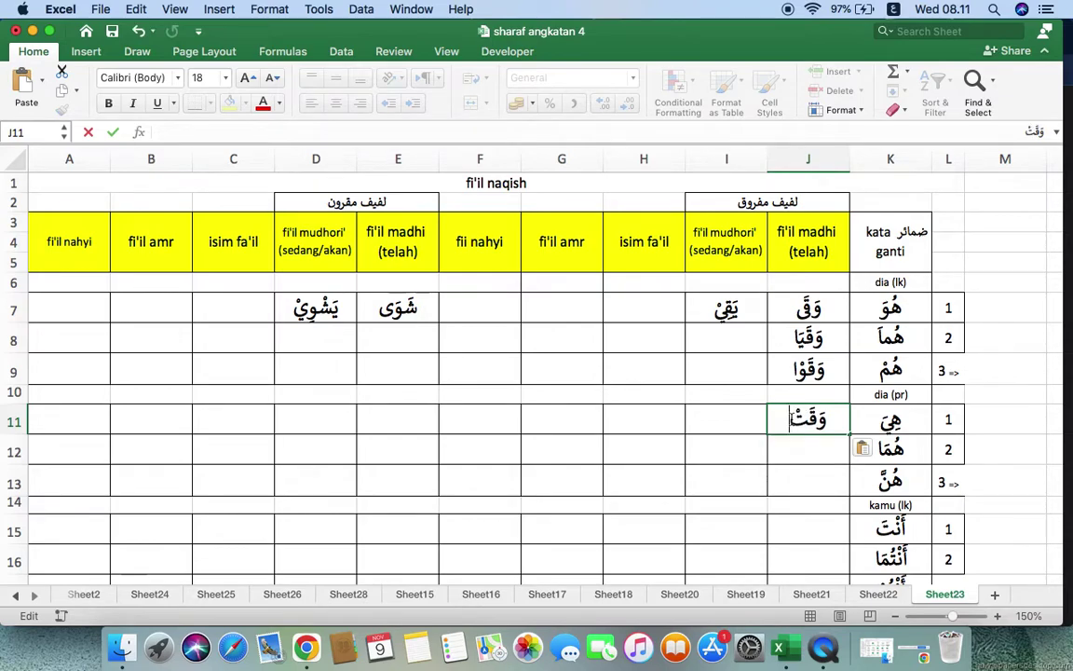
key("Return")
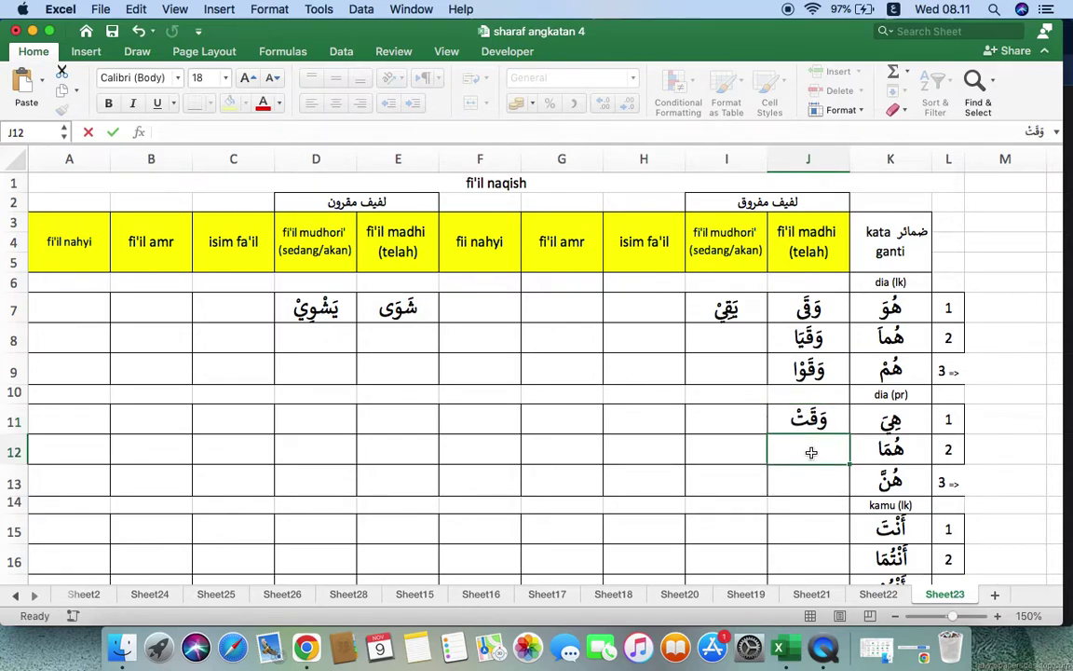
- Fill cell J12 with the feminine dual form وَقَتَا, based on another copy of the verb in J7
key("super+v")
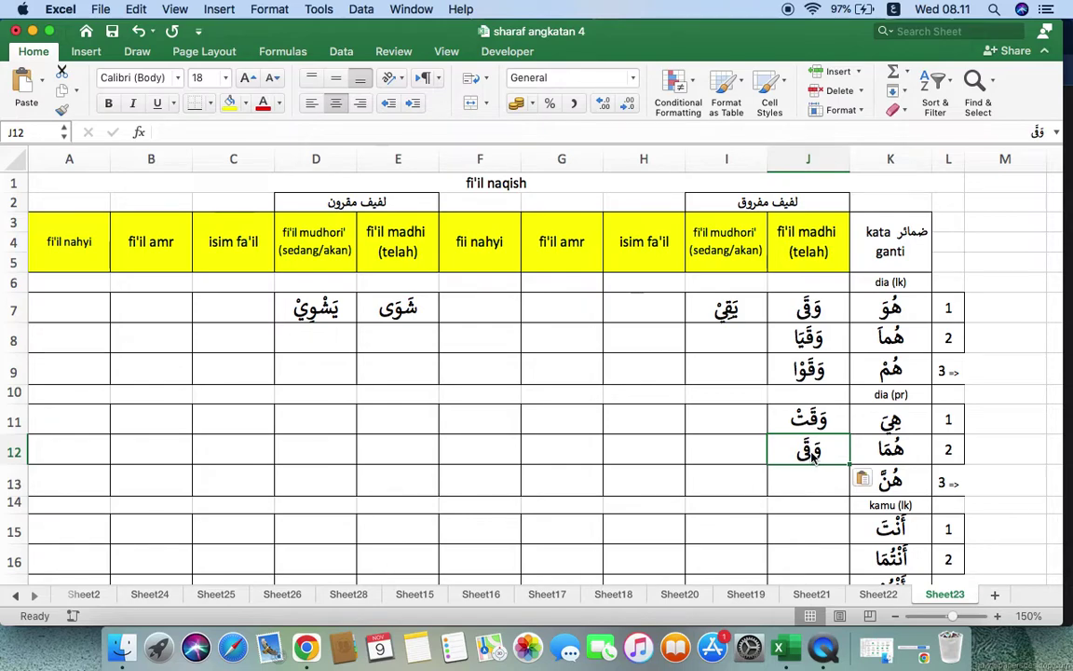
double_click(779, 451)
type("تَا")
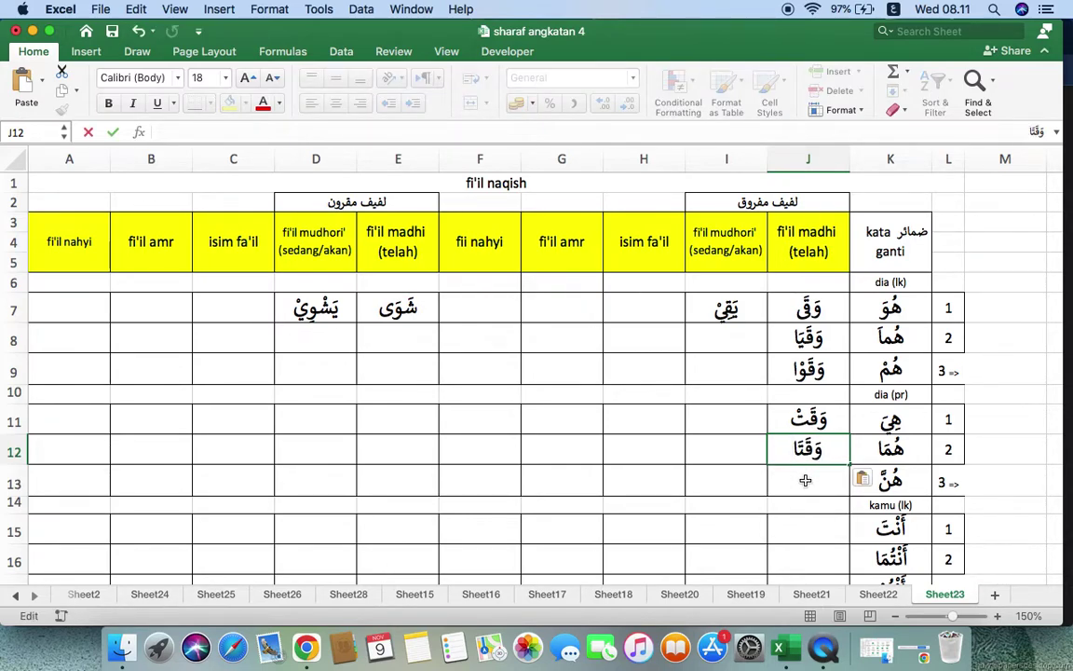
key("Return")
- Fill cell J13 with the feminine plural form وَقَيْنَ for هُنَّ, reworking a copy of the verb in J7
key("super+v")
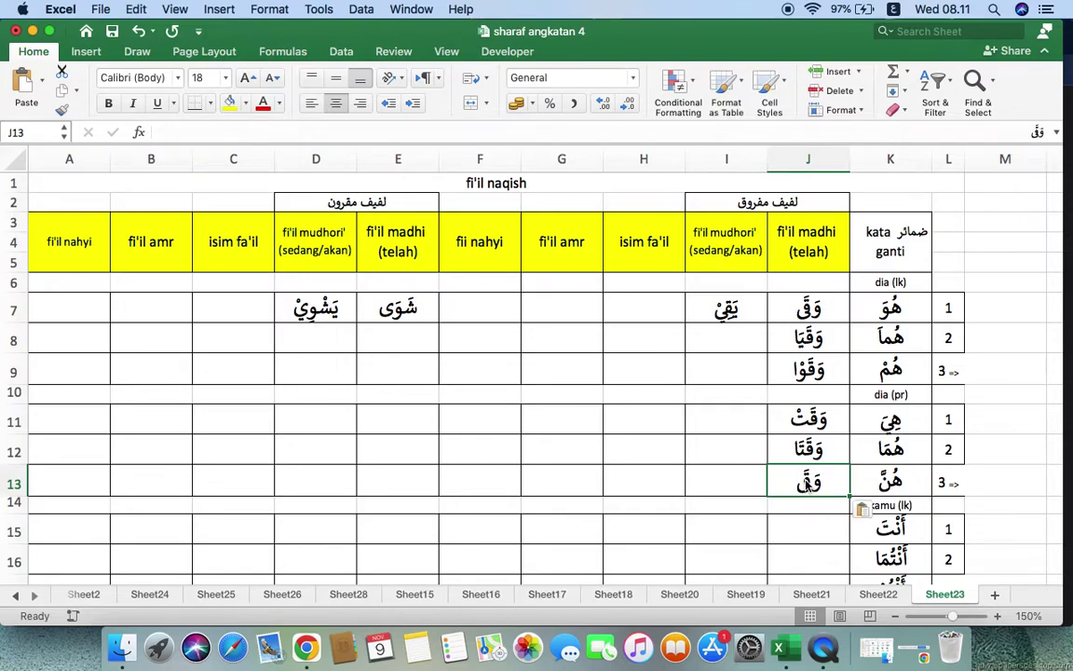
double_click(789, 483)
key("BackSpace")
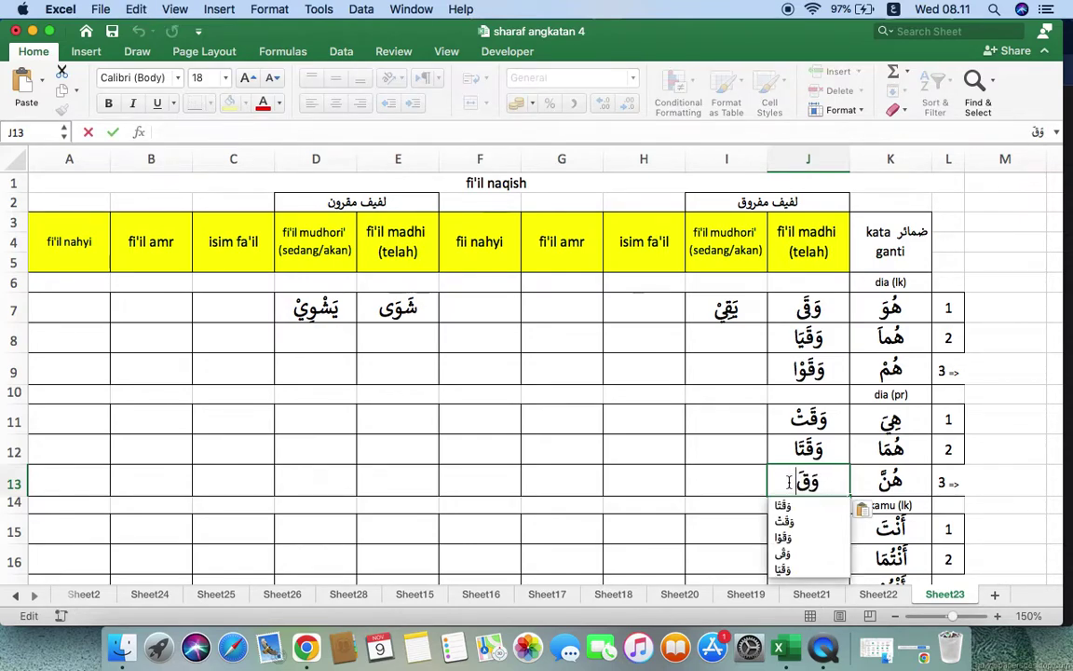
type("ِ")
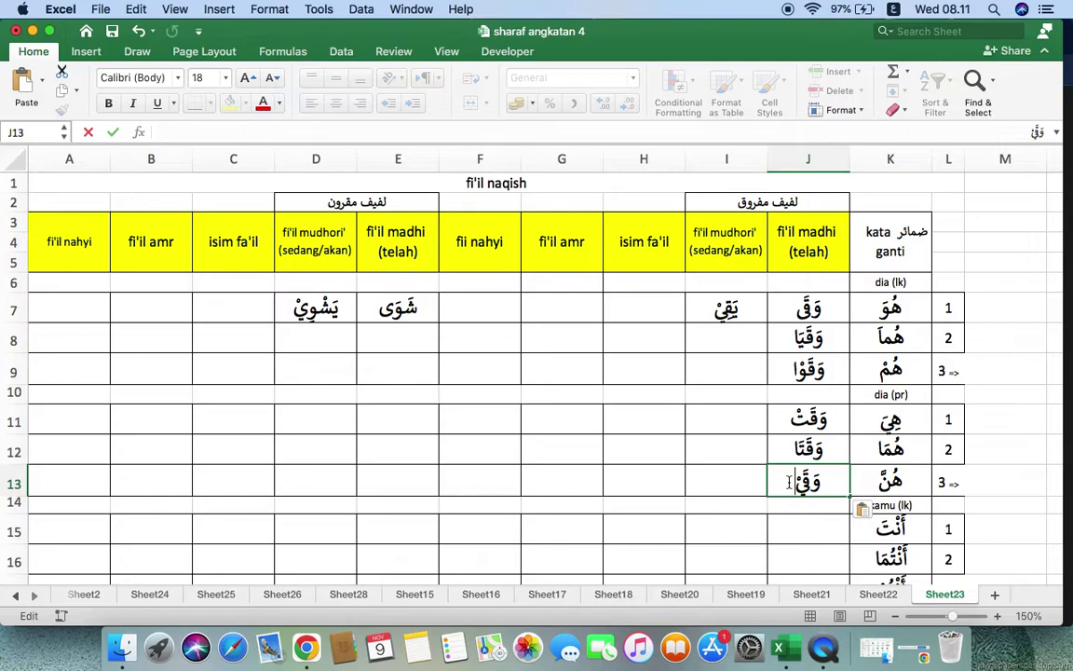
key("BackSpace")
type("يْنَ")
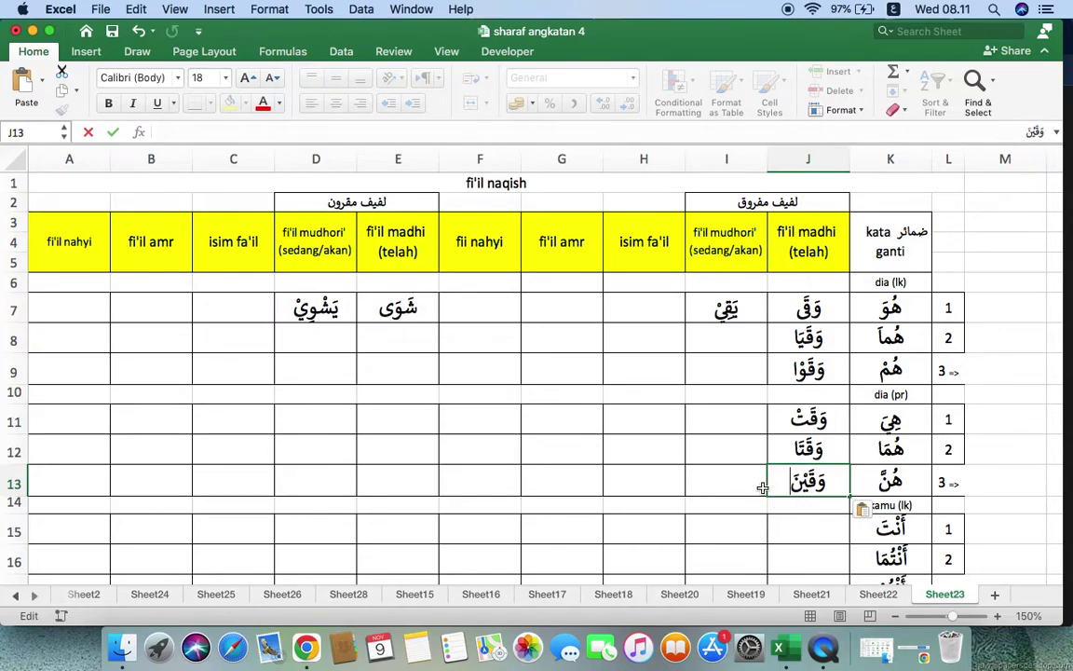
- Fill cell J15 with the form وَقَيْتَ for أَنْتَ, extending a copy of the verb in J7
scroll(762, 489, "down", 3)
scroll(761, 488, "down", 5)
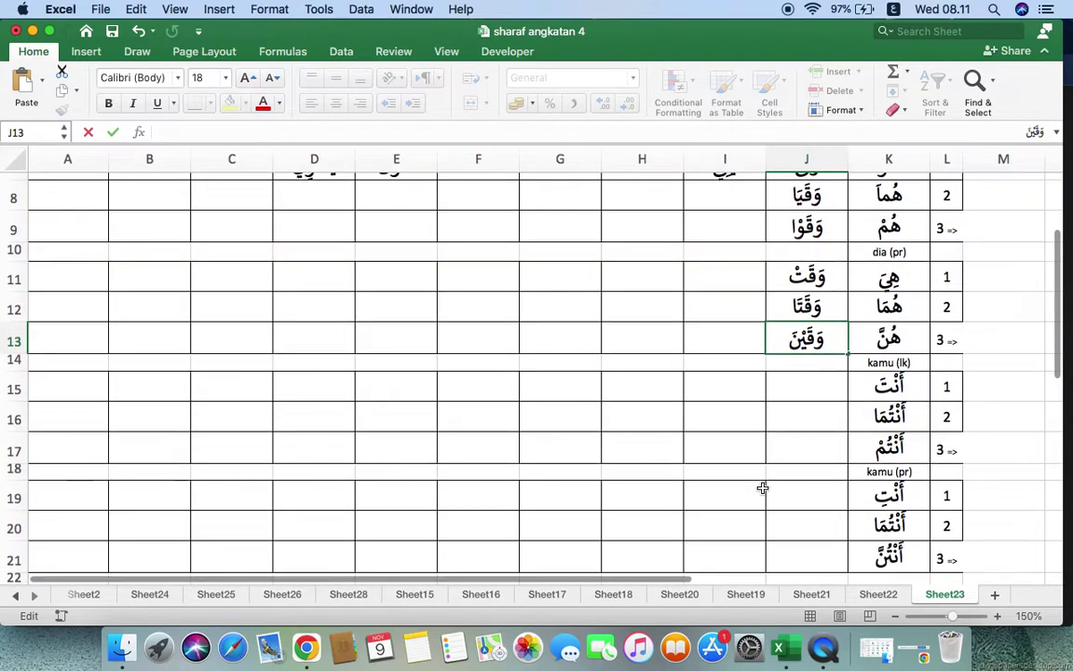
scroll(761, 488, "down", 2)
scroll(761, 488, "up", 2)
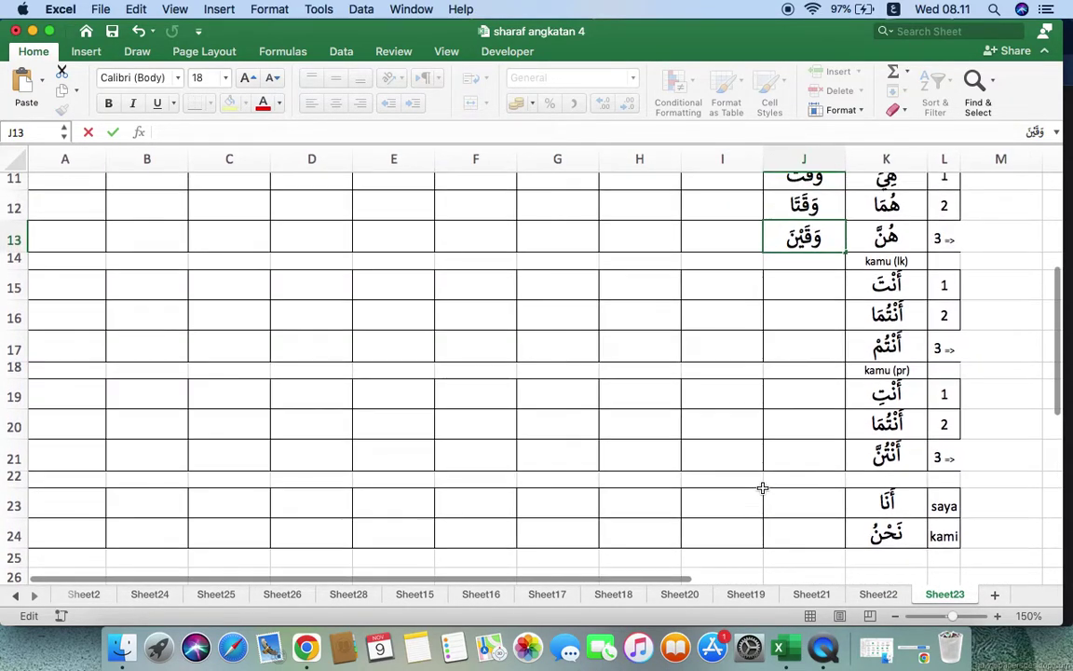
scroll(762, 488, "up", 1)
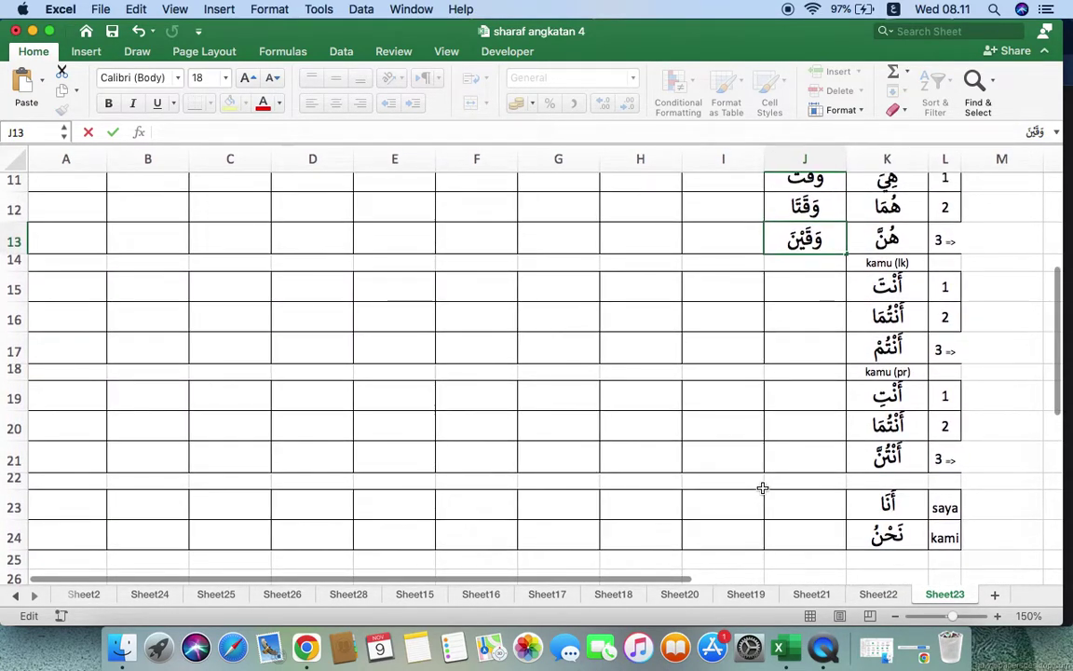
left_click(822, 290)
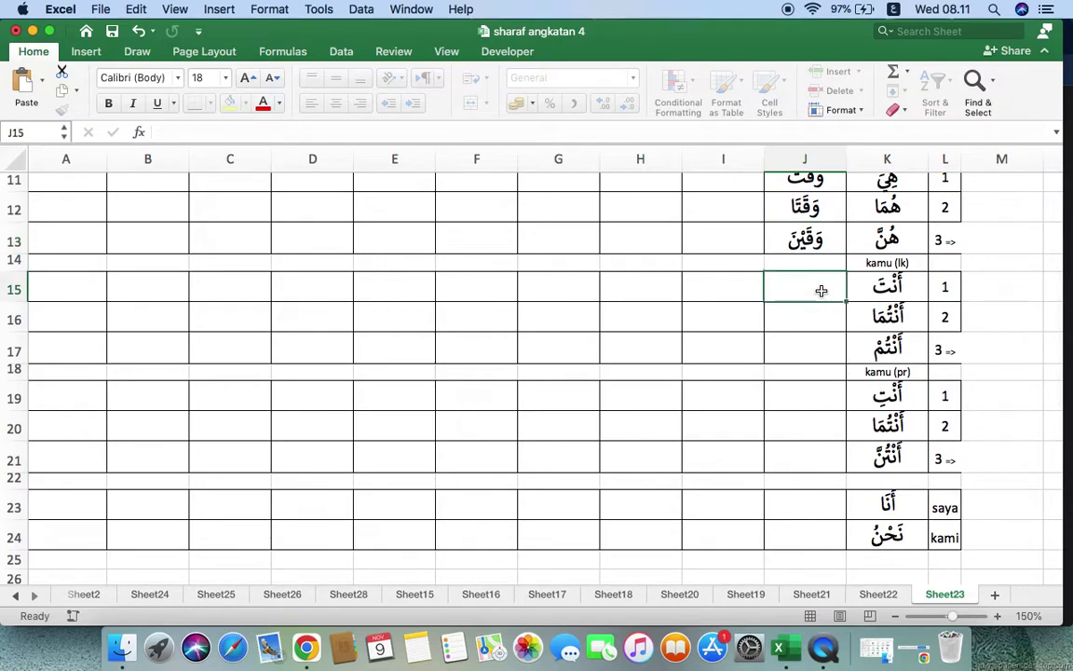
type("وَقَ")
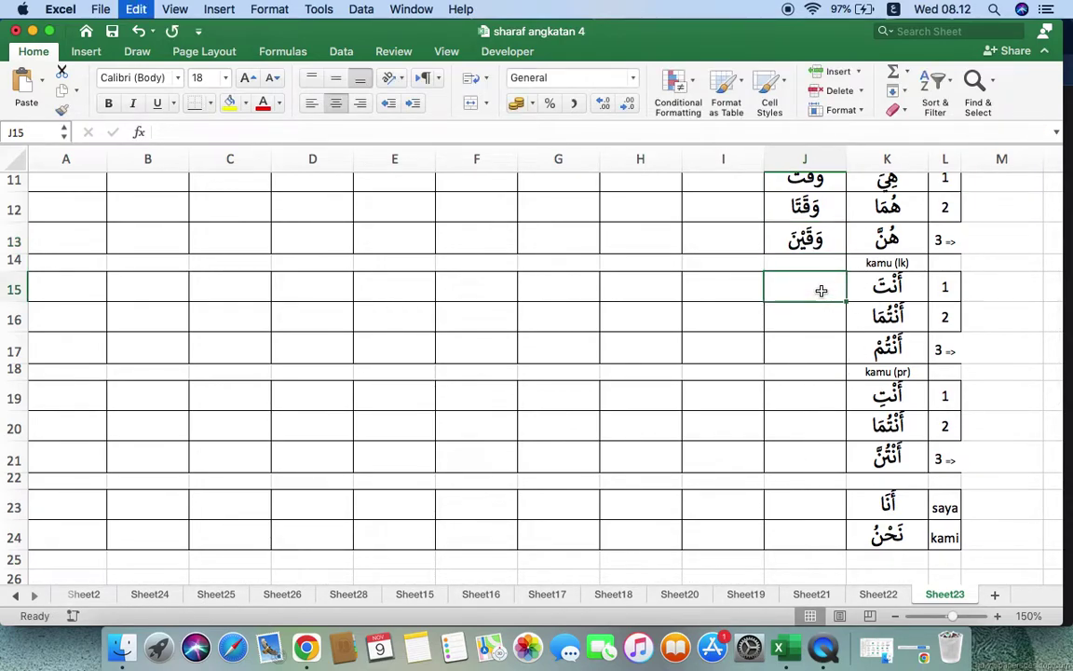
double_click(771, 286)
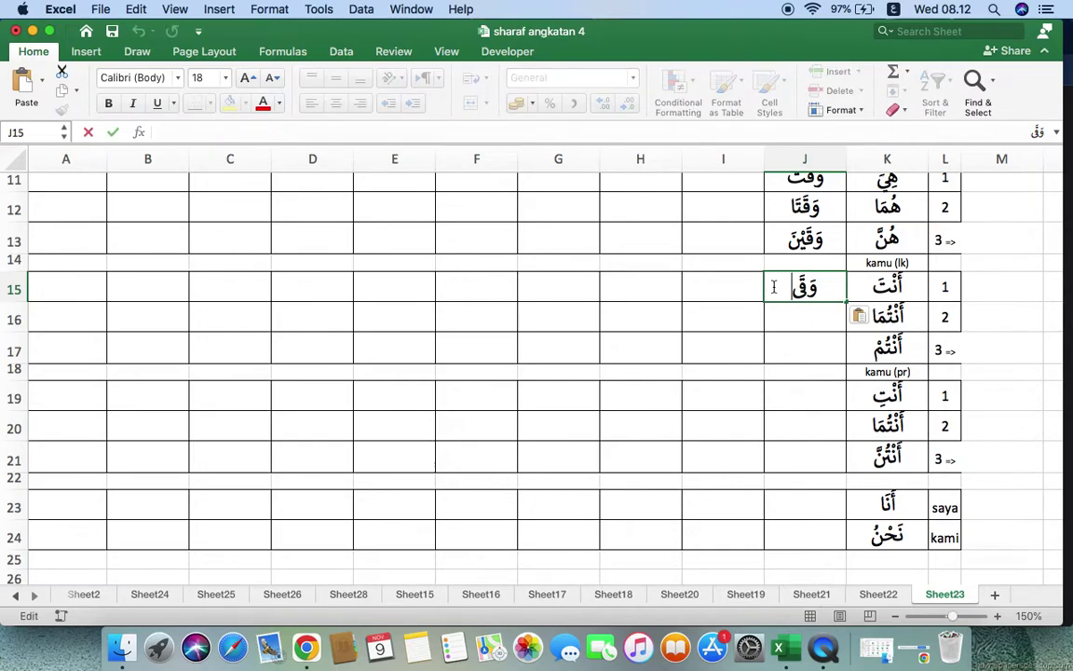
type("يْتَ")
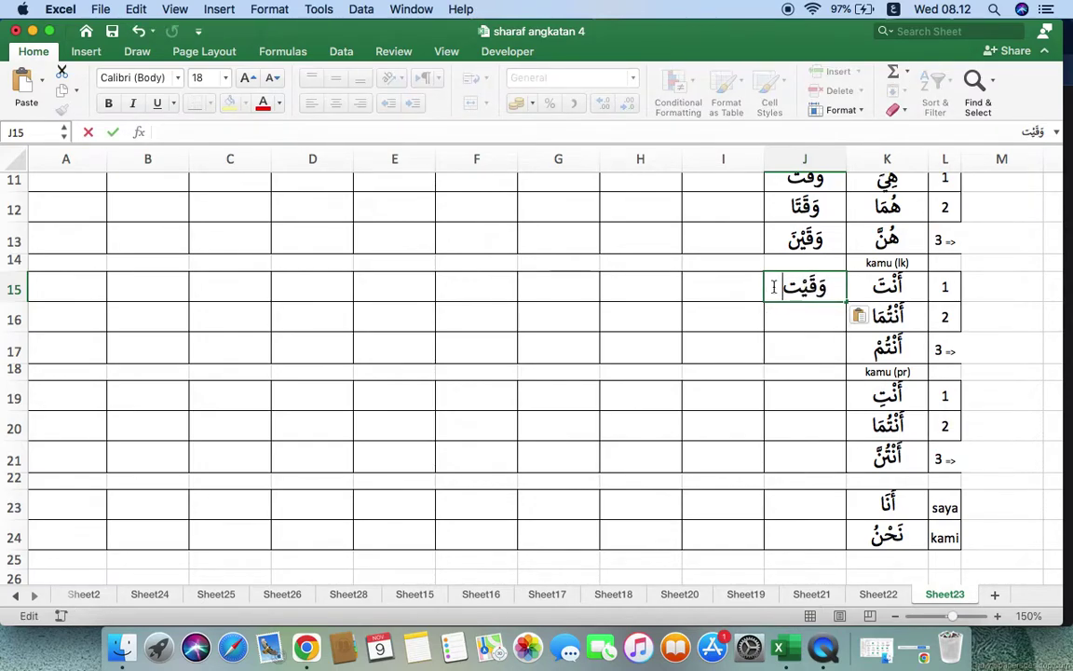
left_click(789, 321)
- Copy the verb in J15 into J16 and change its ending to make the dual form وَقَيْتُمَا
left_click(796, 290)
key("super+c")
left_click(794, 319)
key("super+v")
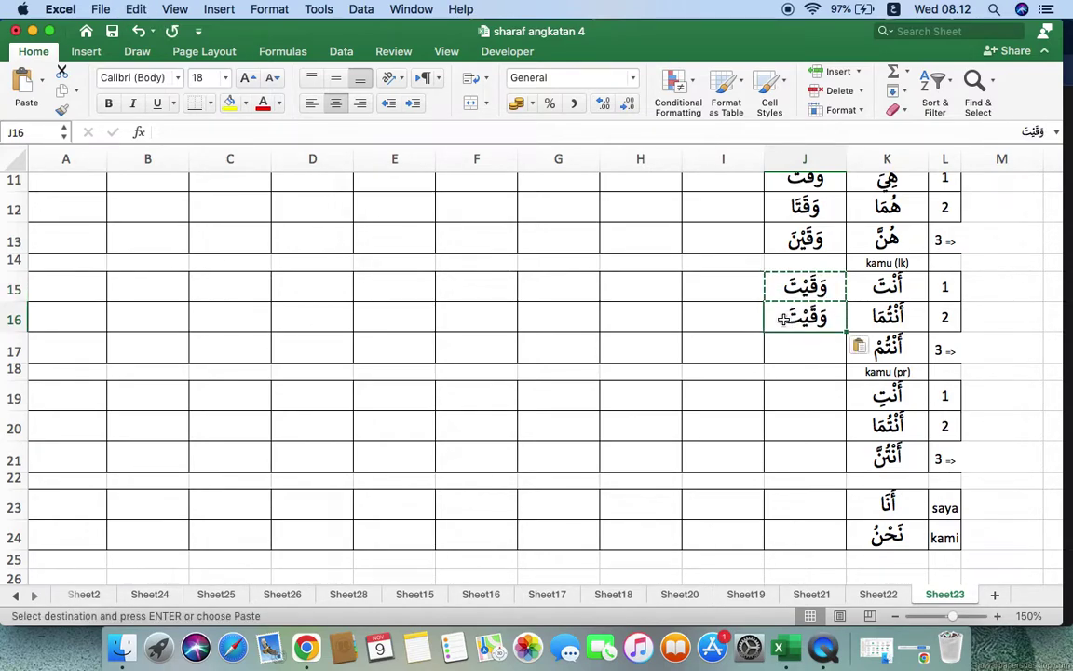
double_click(783, 318)
key("BackSpace")
type("ُمَا")
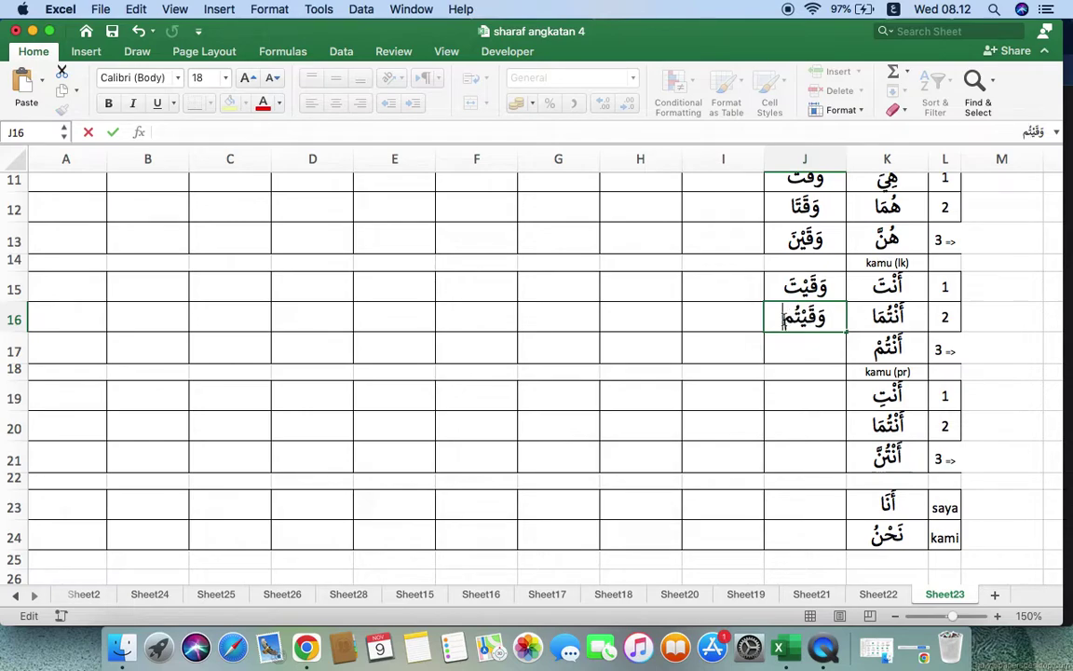
- Fill cell J17 with the masculine plural form وَقَيْتُمْ, using a copy of the verb in J15
left_click(794, 352)
key("super+v")
double_click(778, 349)
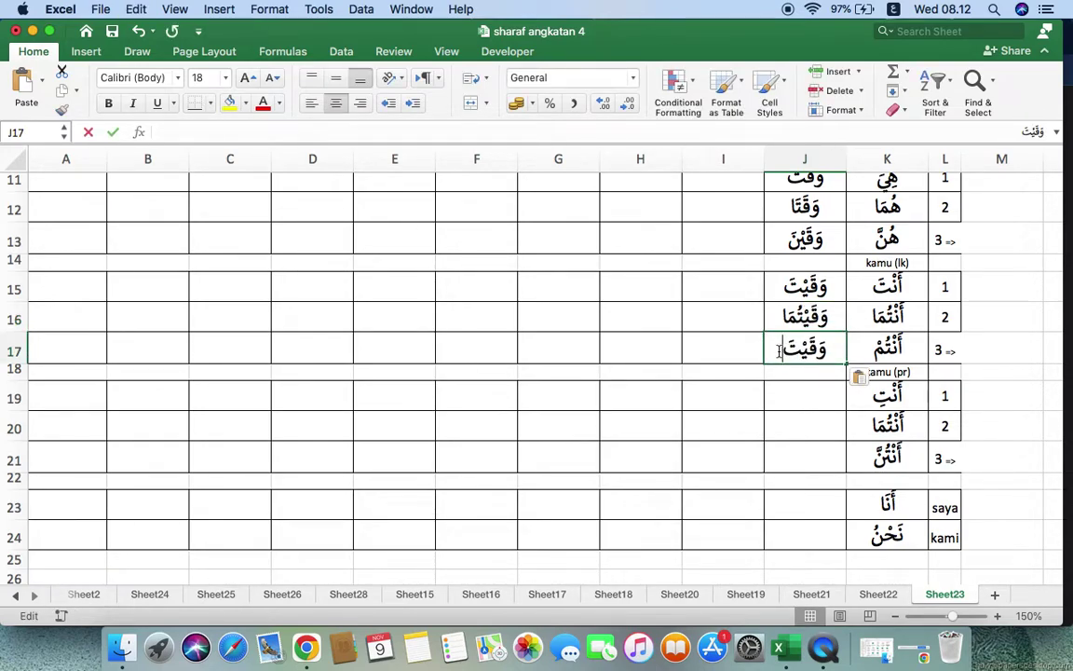
key("BackSpace")
type("ُمْ")
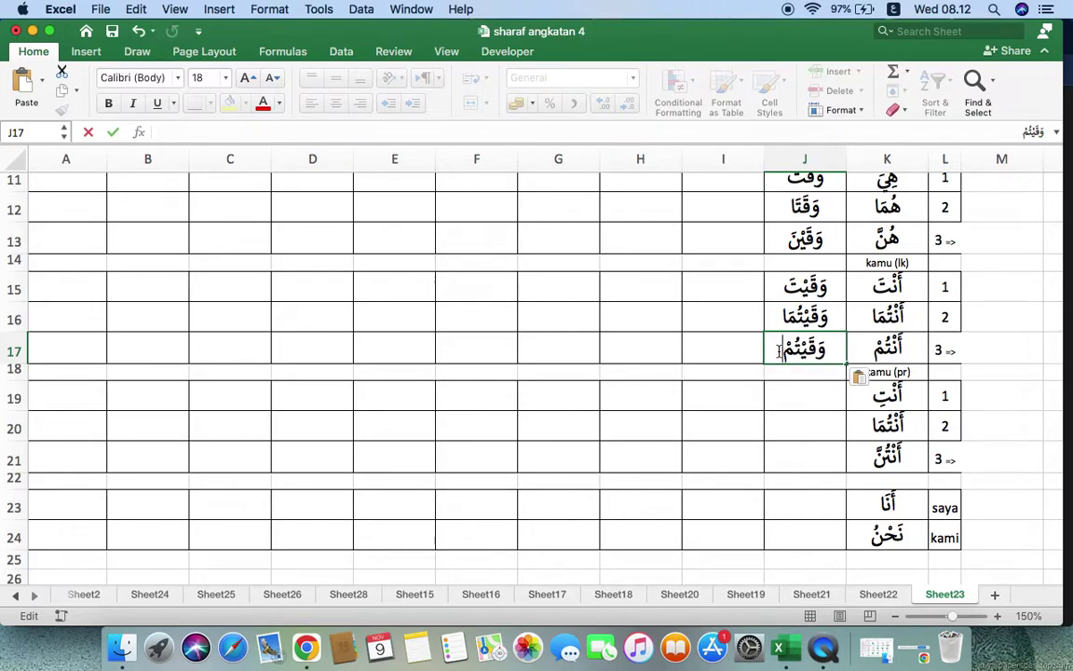
- Fill cell J19 with وَقَيْتِ for أَنْتِ by changing the final vowel on a copy of J15
left_click(794, 400)
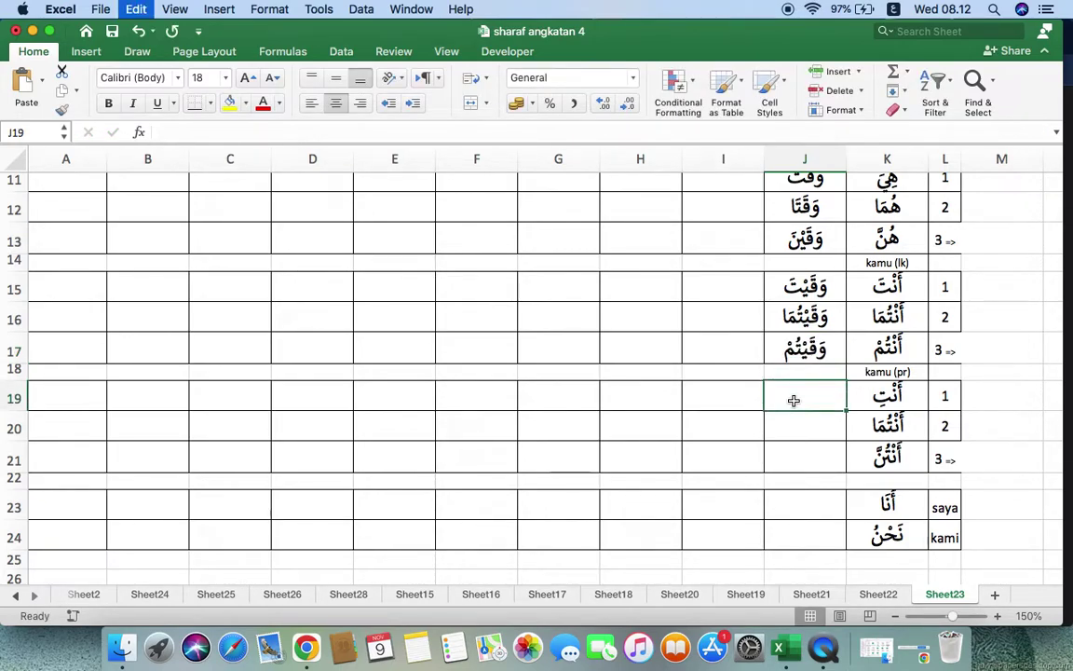
key("super+v")
double_click(774, 401)
key("BackSpace")
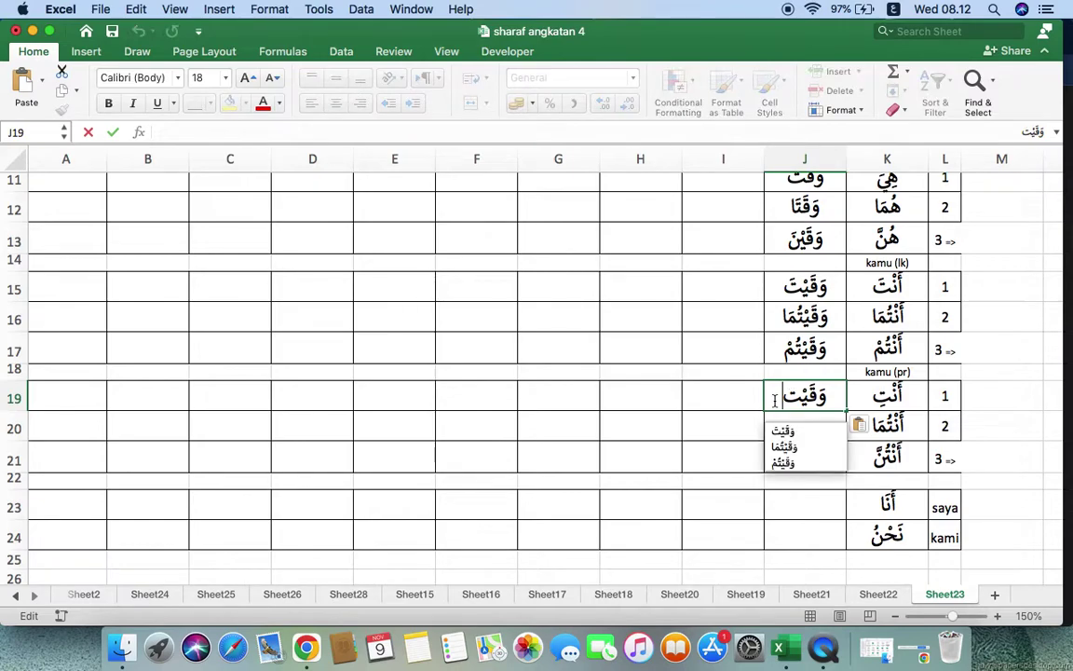
type("ِ")
- Fill cell J20 in the kamu (pr) group with the dual form وَقَيْتُمَا, using a copy of J15
left_click(794, 436)
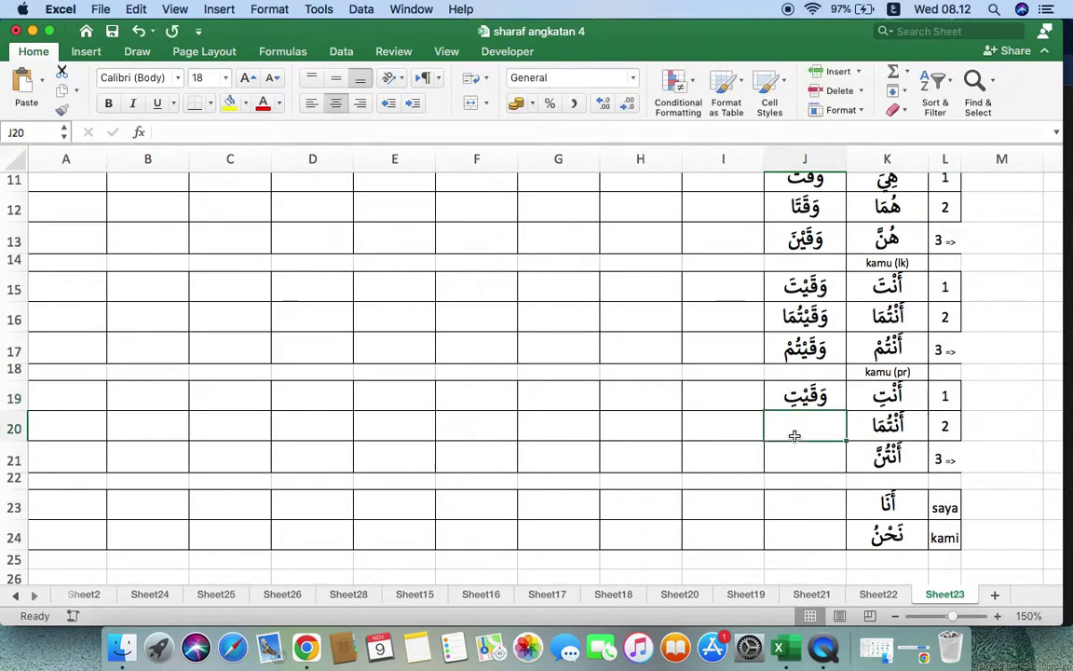
key("super+v")
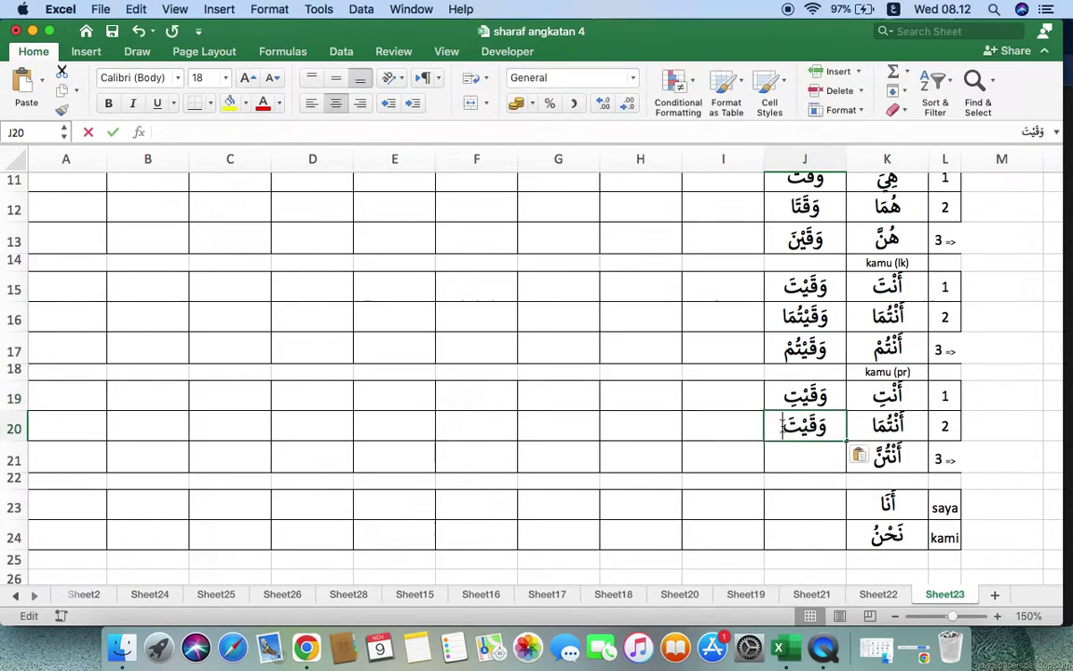
double_click(781, 426)
key("BackSpace")
type("ُمَا")
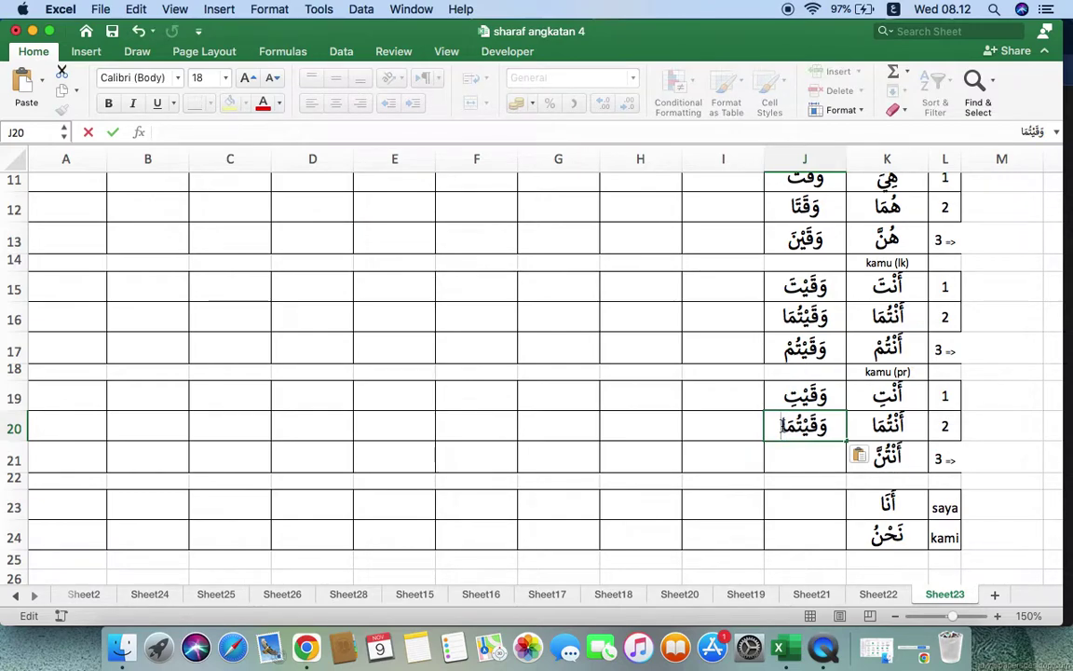
- Fill cell J21 with the feminine plural form وَقَيْتُنَّ for أَنْتُنَّ, using a copy of J15
left_click(788, 454)
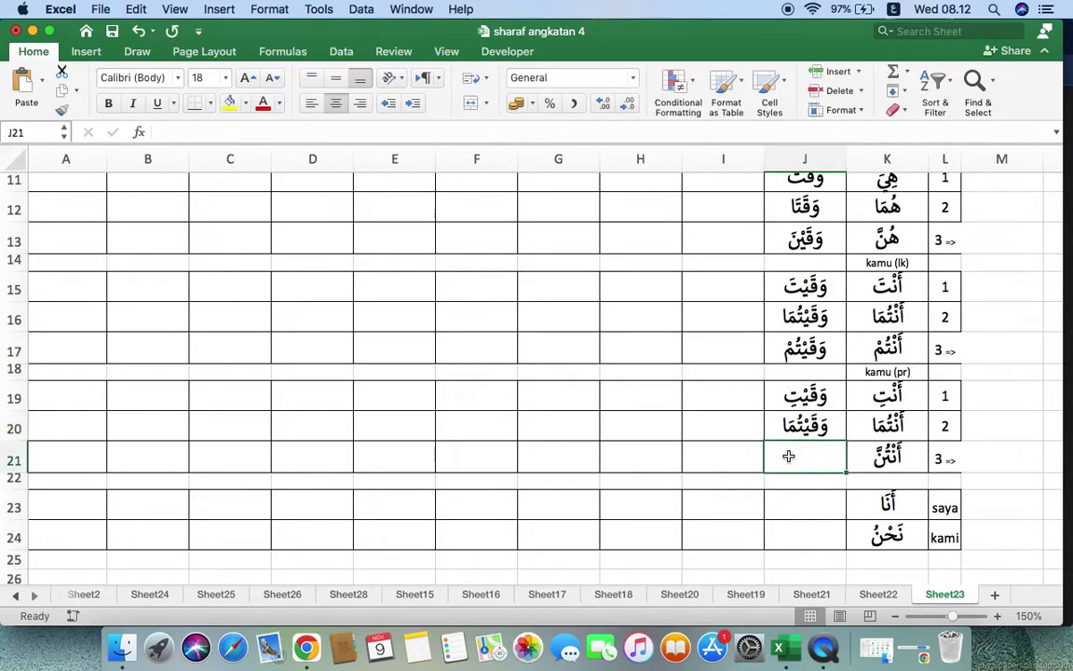
key("super+v")
double_click(775, 457)
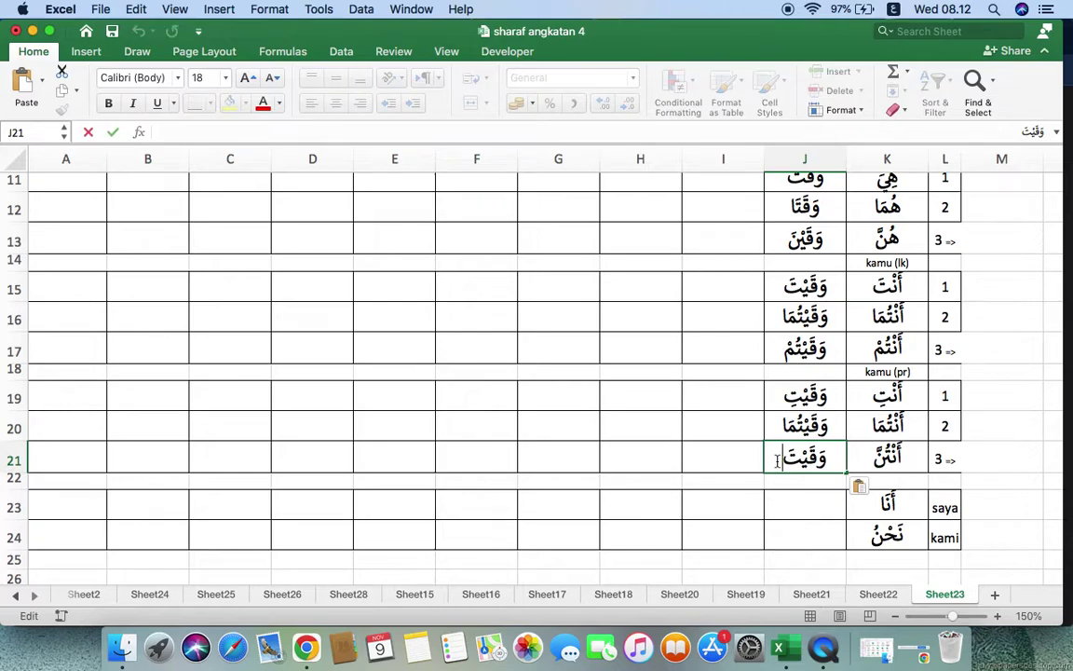
key("BackSpace")
type("ُنَّ")
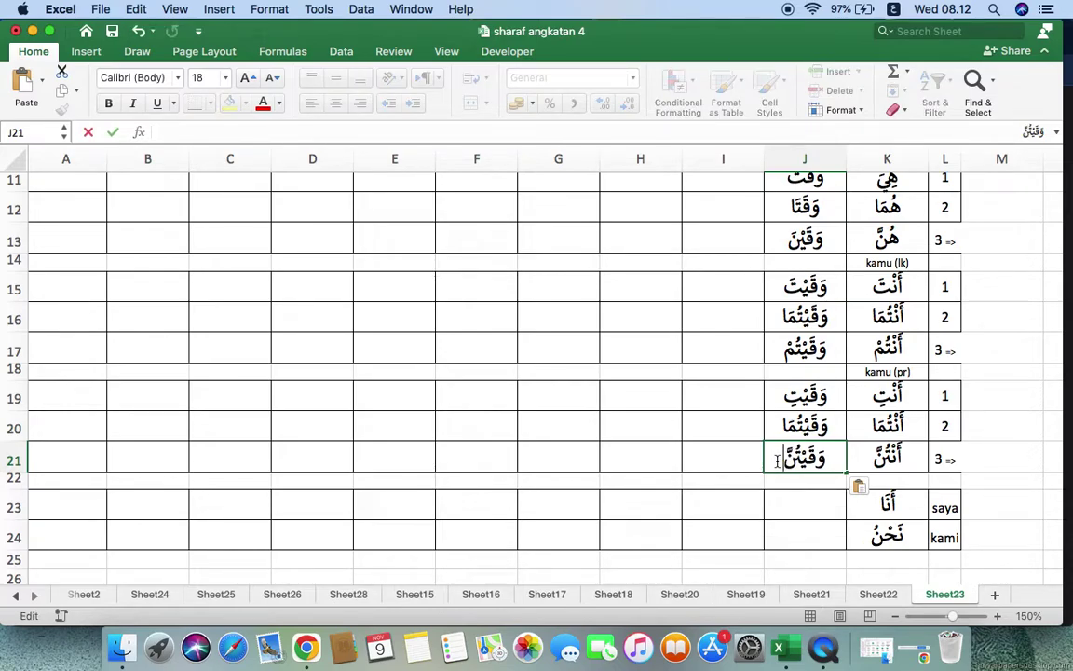
- Fill cell J23 in the saya row with وَقَيْتُ by changing the final vowel on a copy of J15
left_click(805, 507)
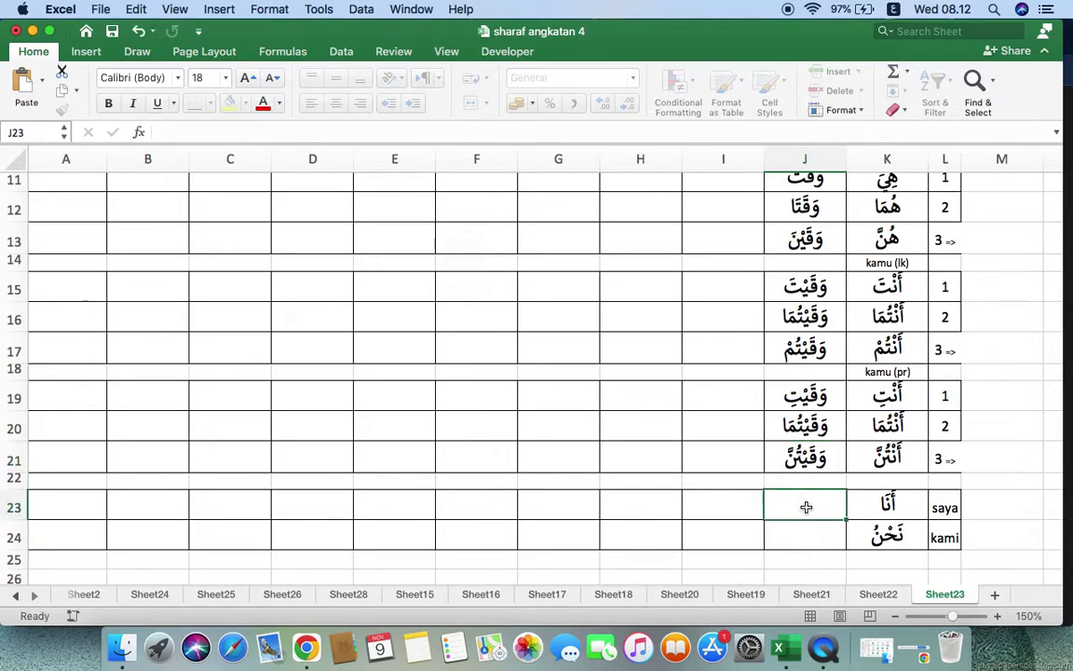
key("super+v")
double_click(777, 504)
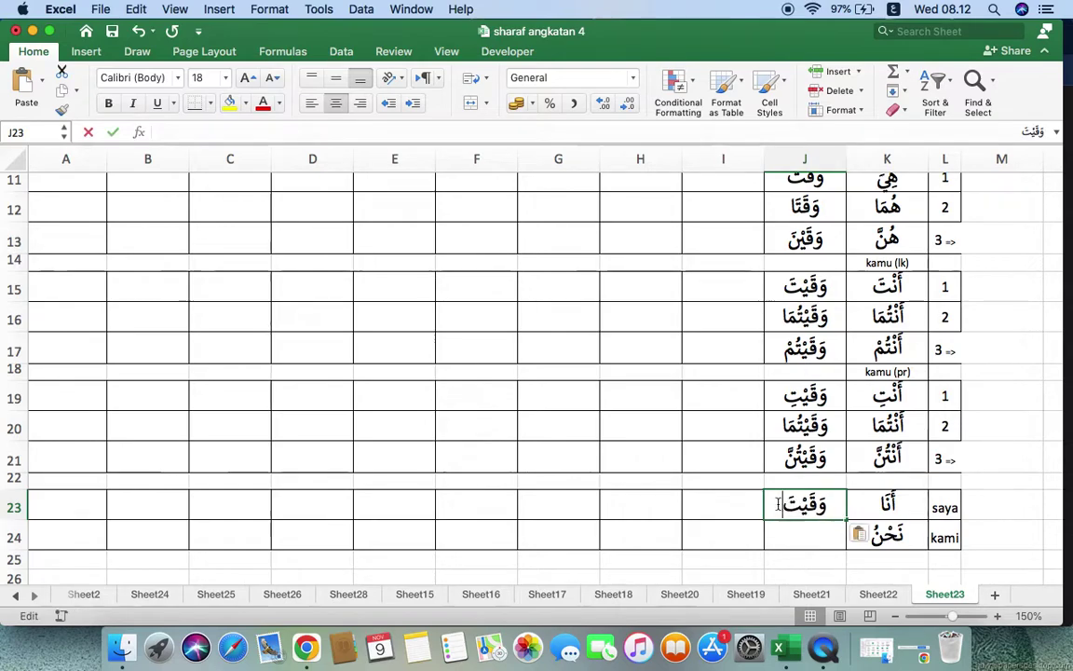
key("BackSpace")
type("ُ")
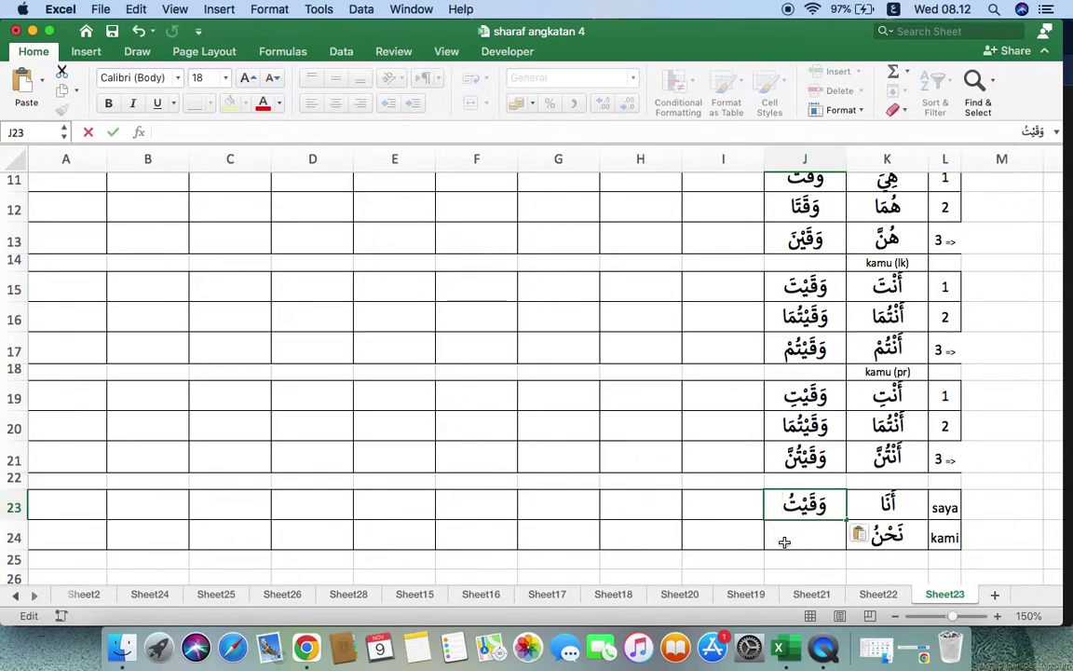
- Fill cell J24 in the kami row with وَقَيْنَا, replacing the ending on a copy of J15
left_click(784, 540)
type("وَقَيْتَ")
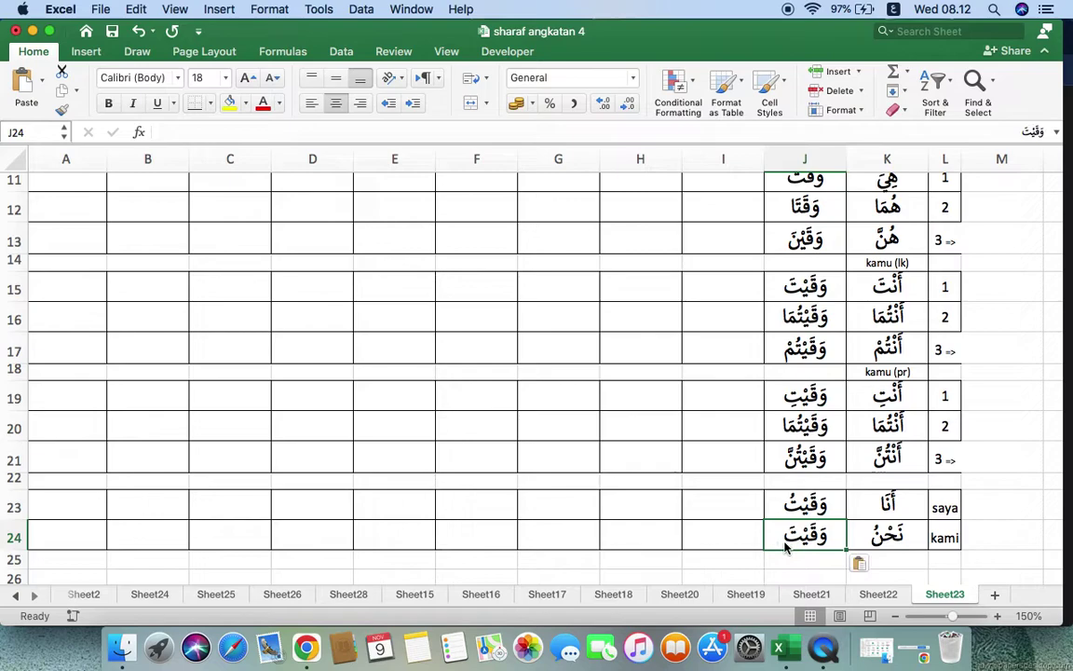
double_click(782, 539)
key("BackSpace")
key("BackSpace")
key("BackSpace")
key("BackSpace")
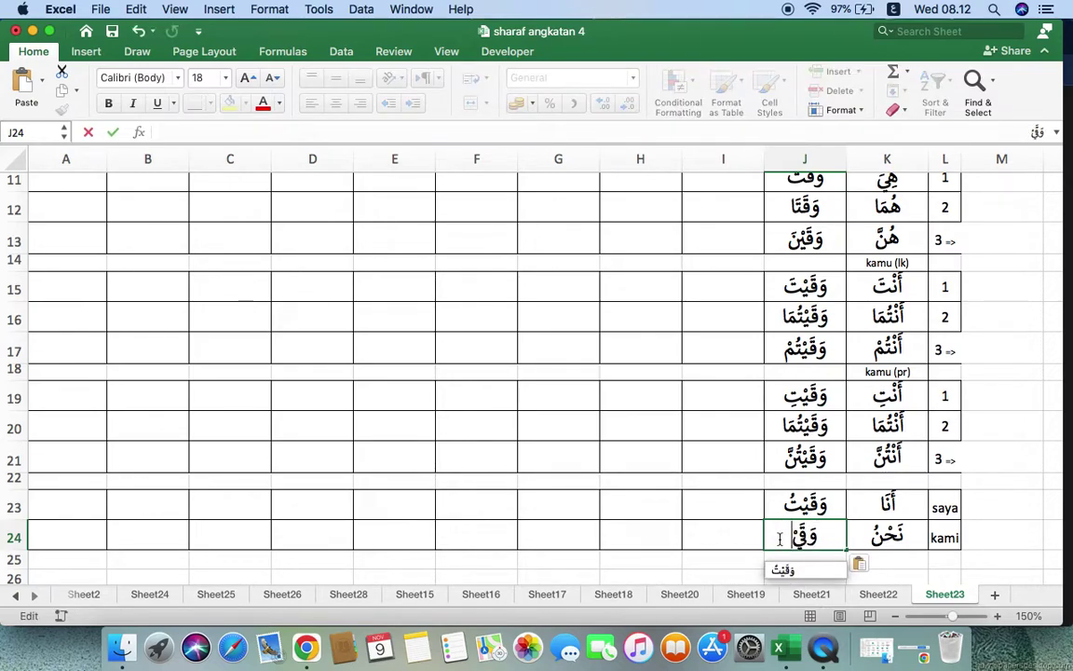
type("يْنَا")
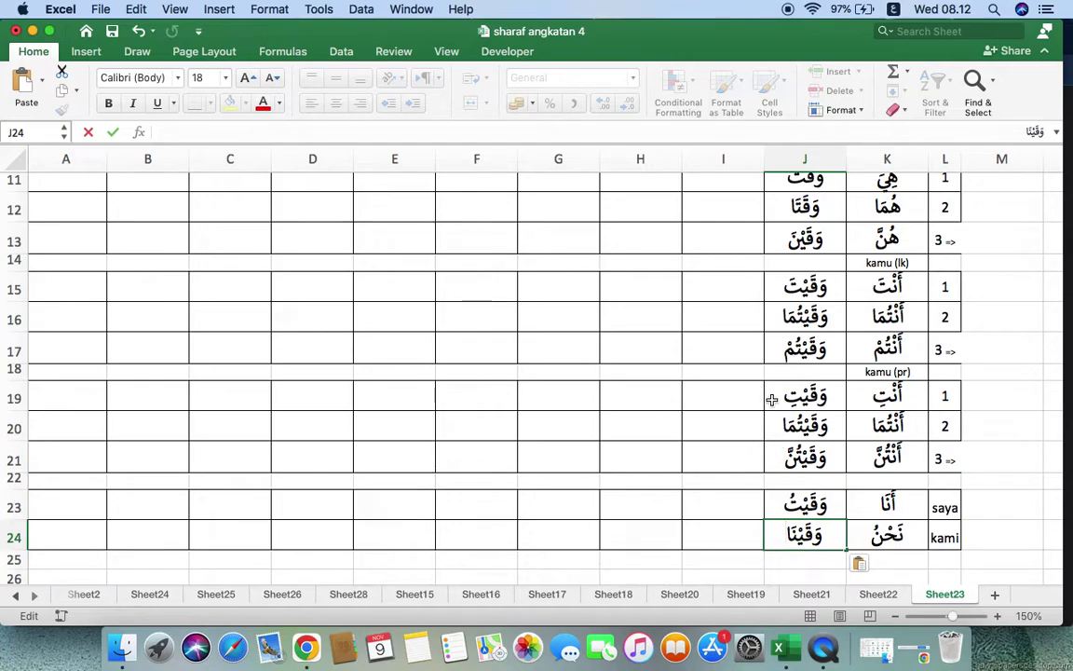
- Fill cell I8 in the fi'il mudhori' column with the dual form يَقِيَانِ, using a copy of I7
scroll(772, 398, "up", 2)
scroll(772, 399, "up", 5)
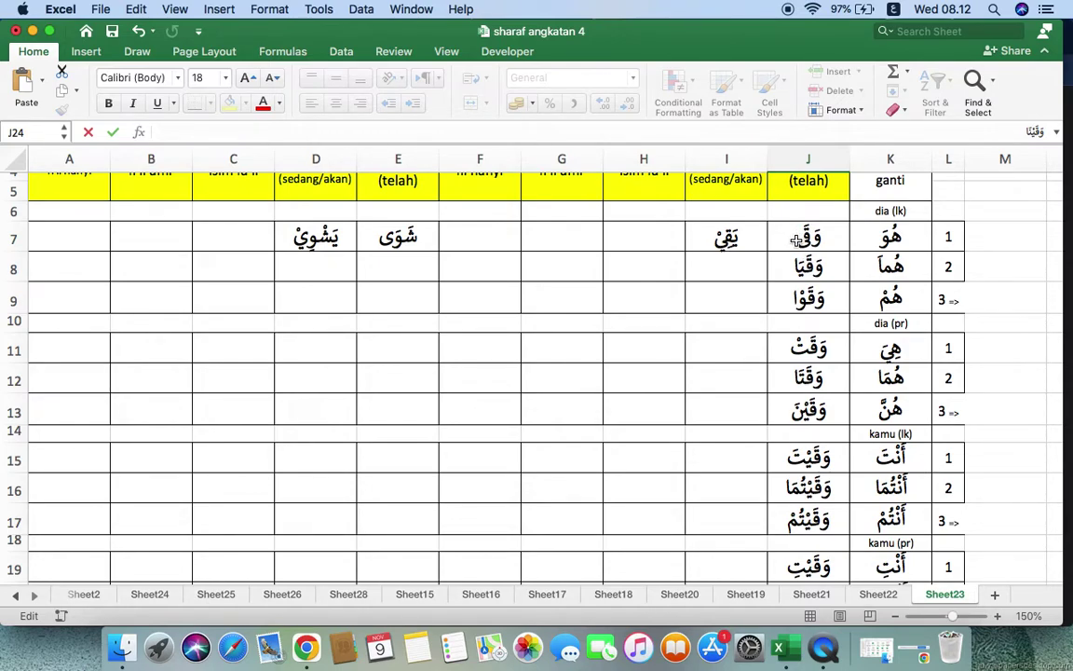
scroll(797, 240, "up", 4)
left_click(733, 308)
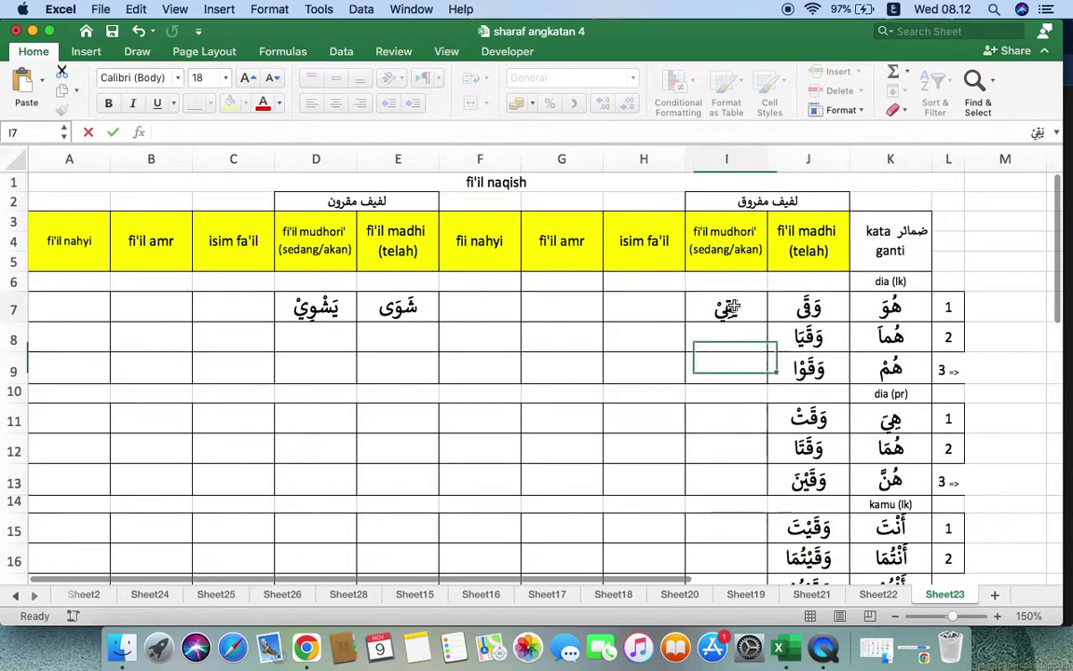
key("Escape")
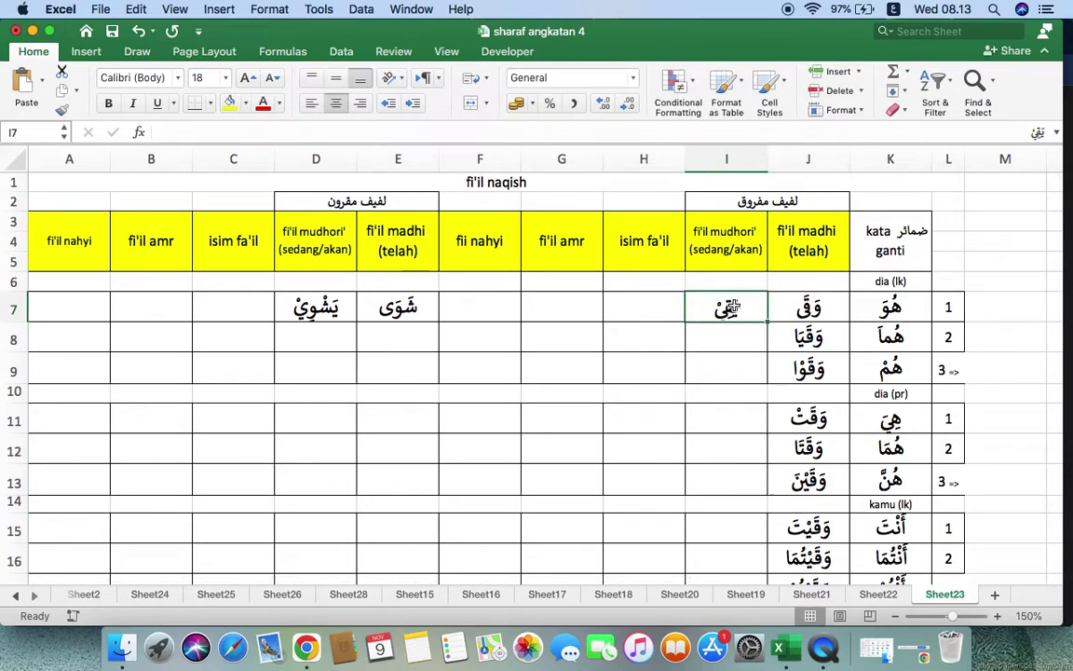
key("super+c")
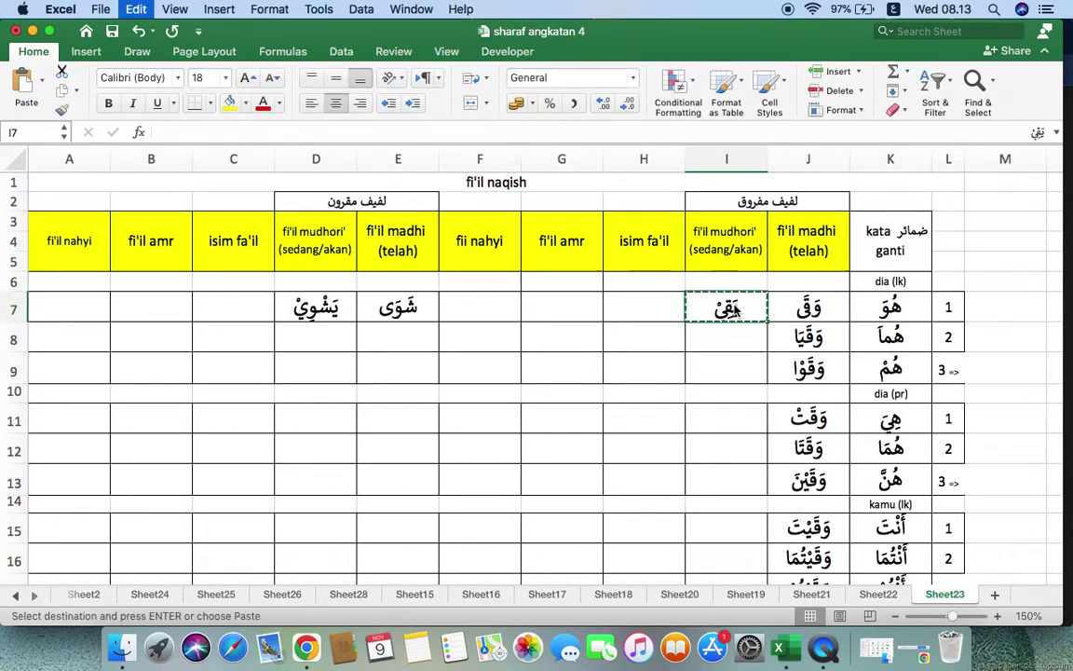
left_click(733, 330)
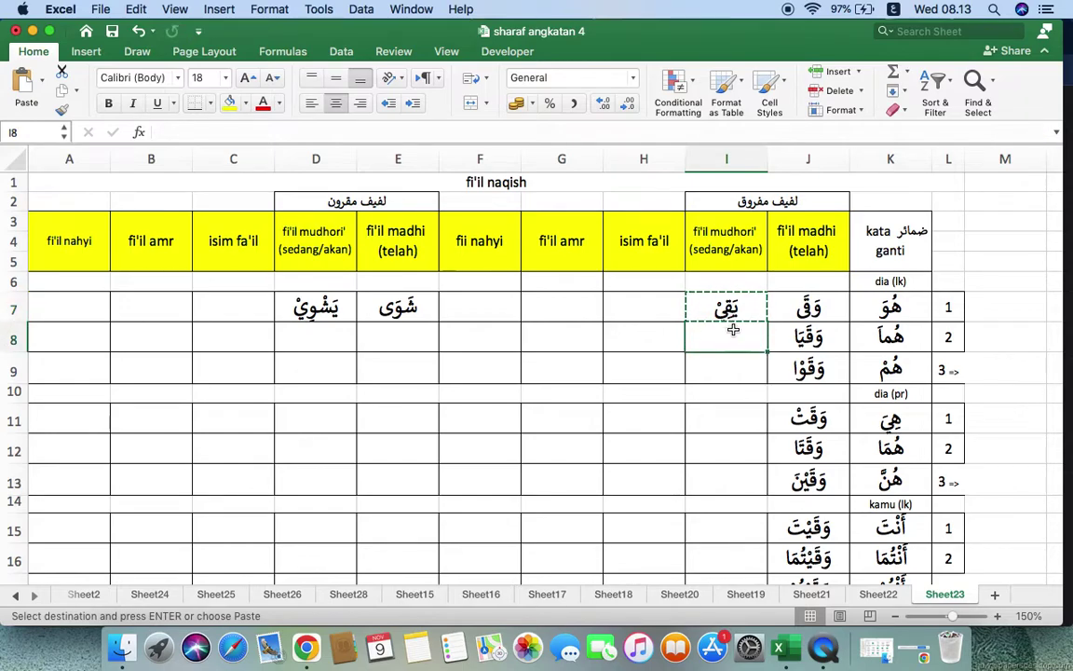
key("super+v")
double_click(706, 339)
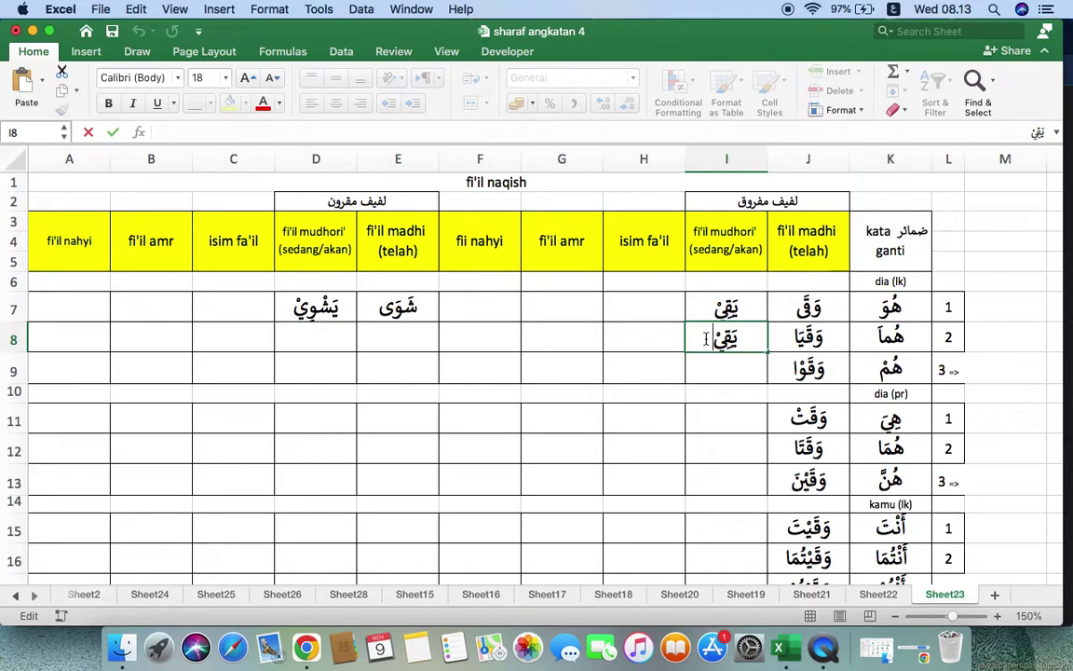
key("BackSpace")
type("َانِ")
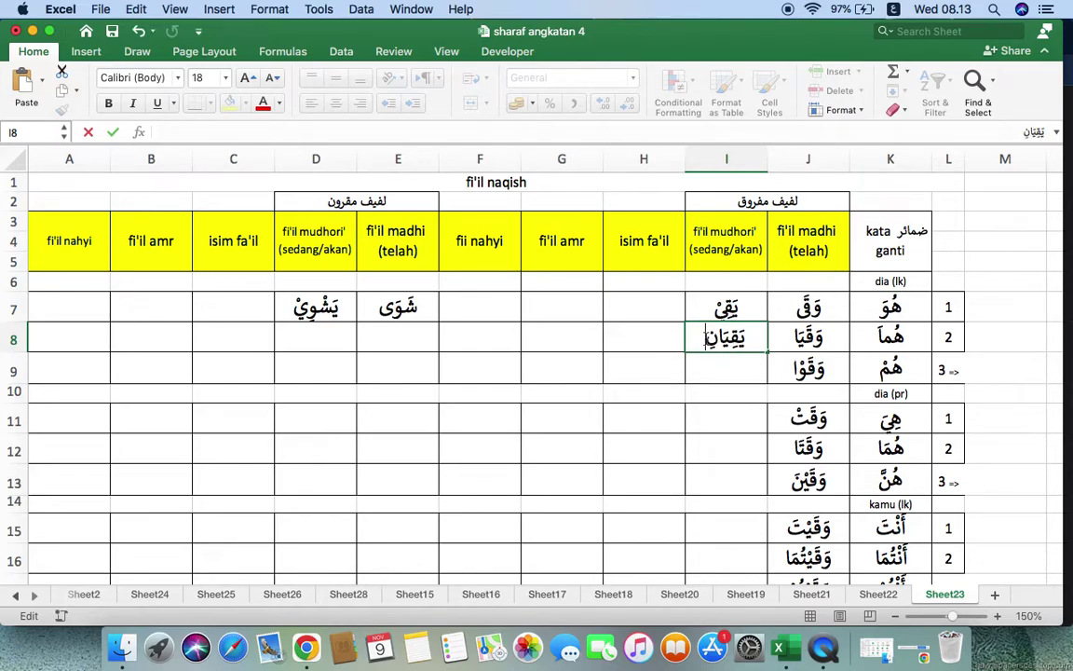
- Fill cell I9 in the هُمْ row with the plural form يَقُوْنَ, replacing the ending on a copy of I7
left_click(717, 369)
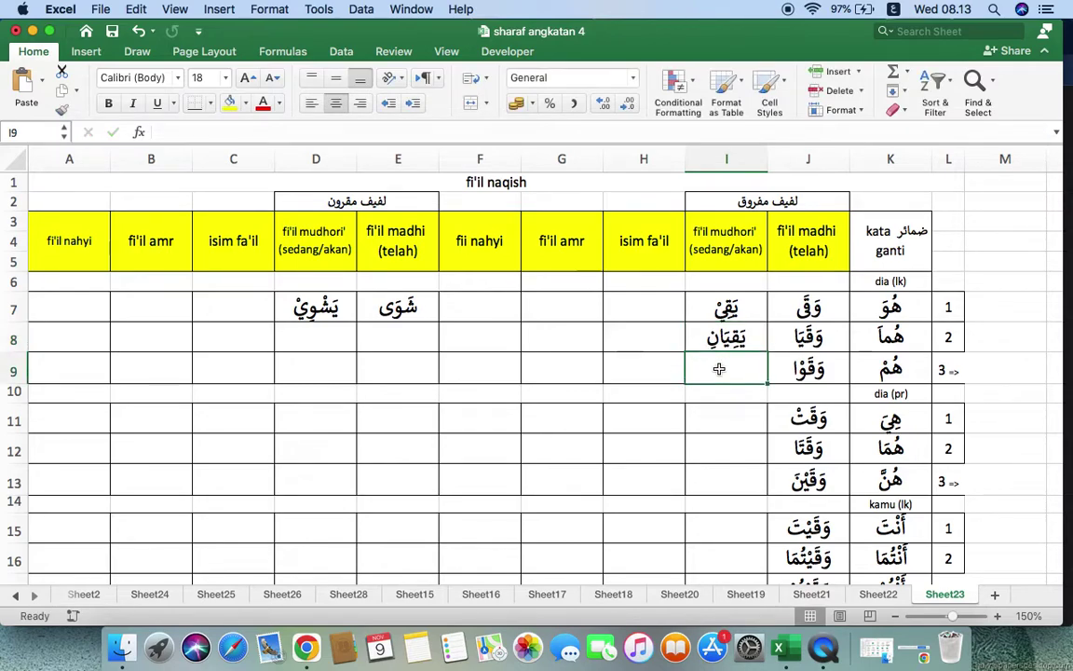
key("super+v")
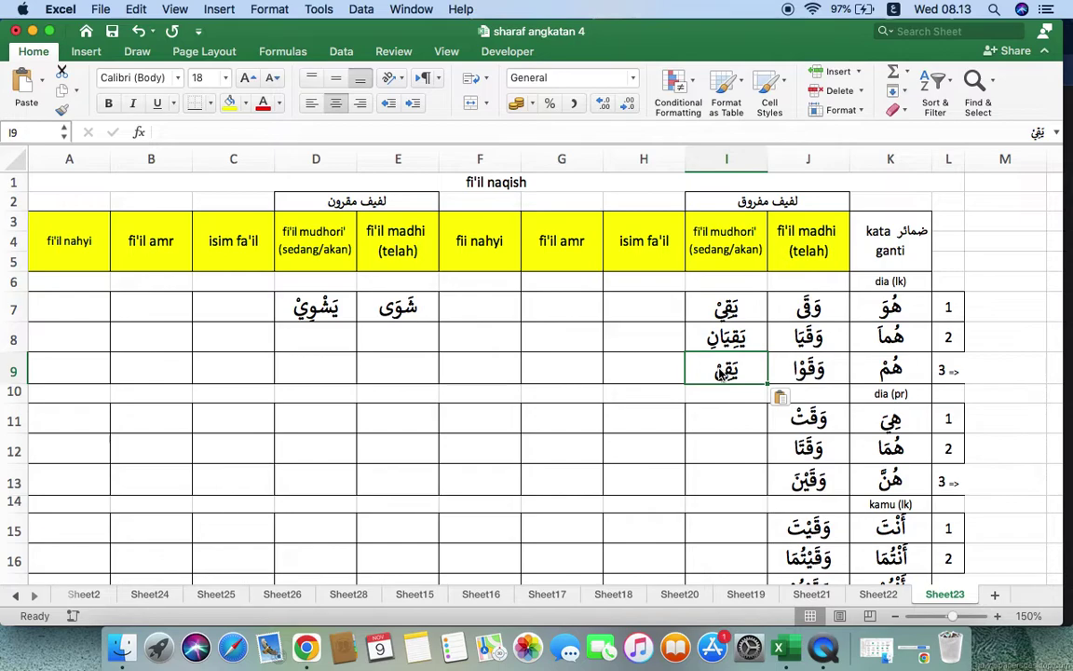
double_click(705, 371)
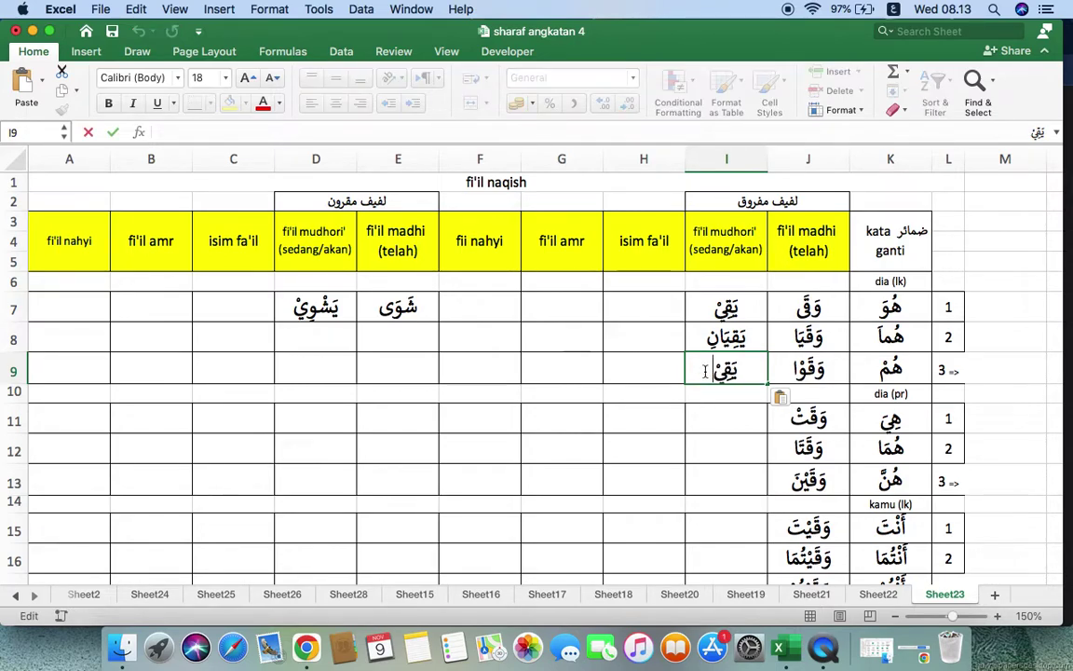
key("BackSpace")
key("BackSpace")
key("BackSpace")
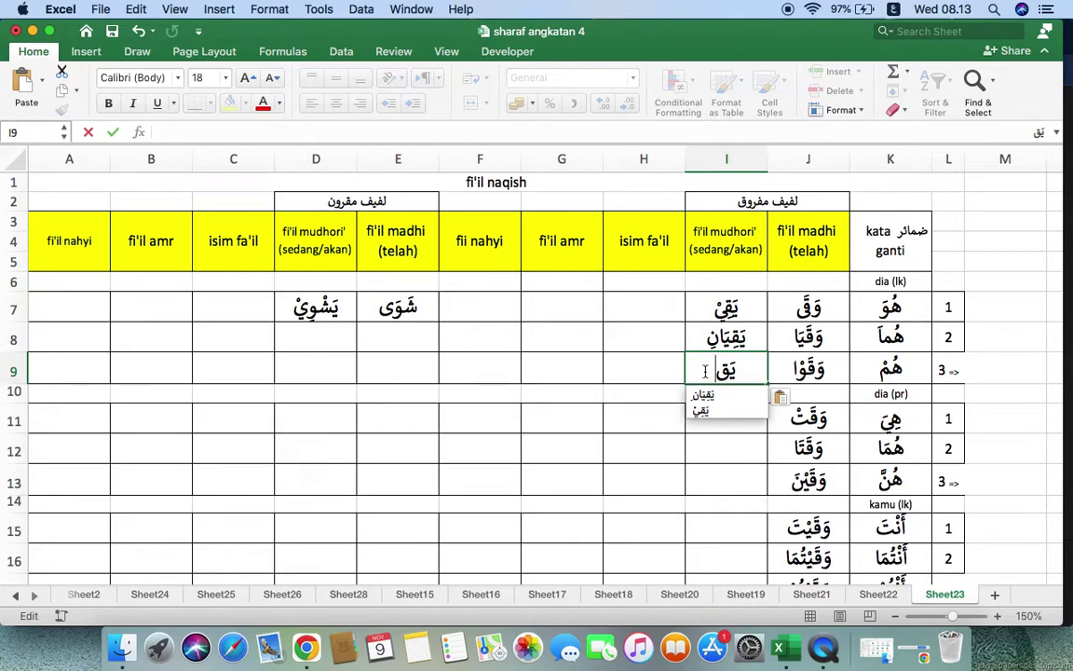
type("ُوْ")
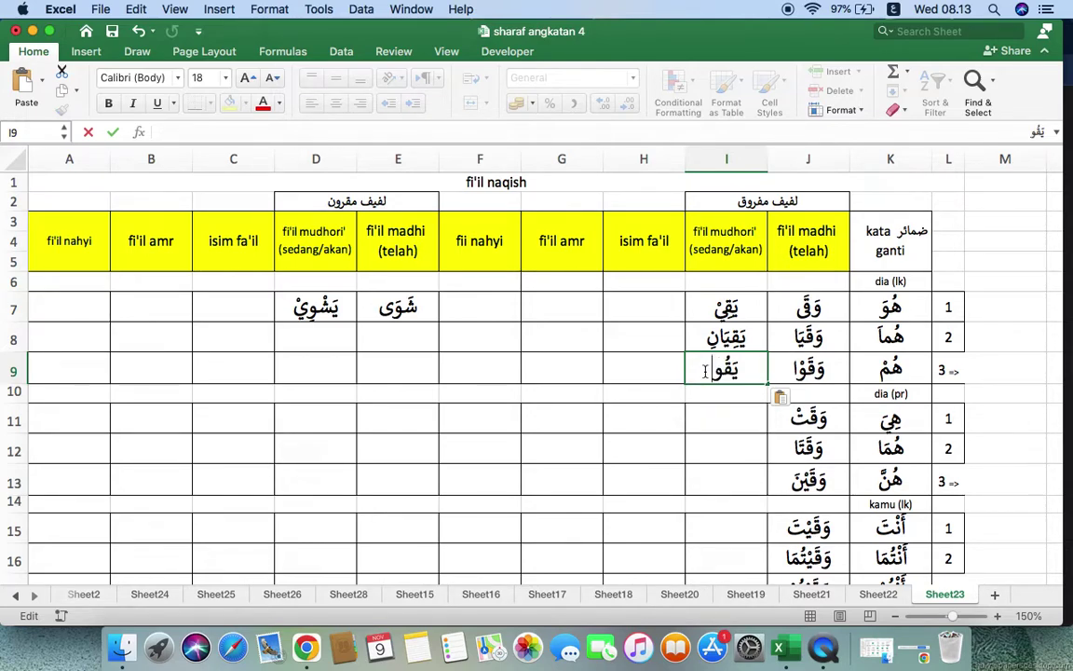
type("نَ")
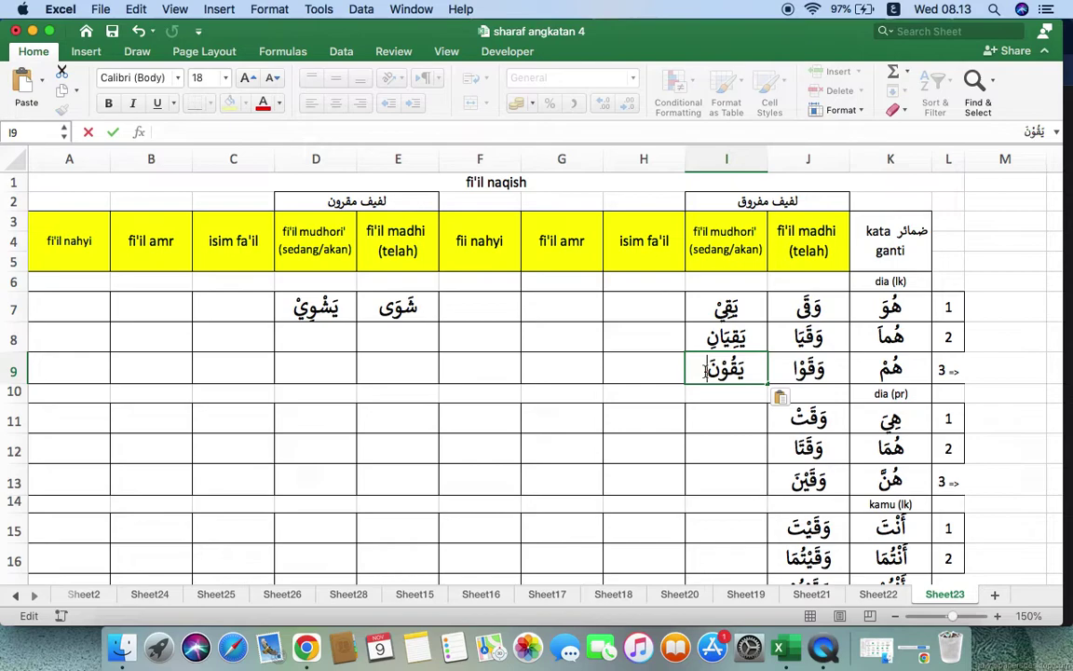
- Fill cell I11 in the هِيَ row with تَقِيْ by changing the prefix on a copy of I7
left_click(718, 425)
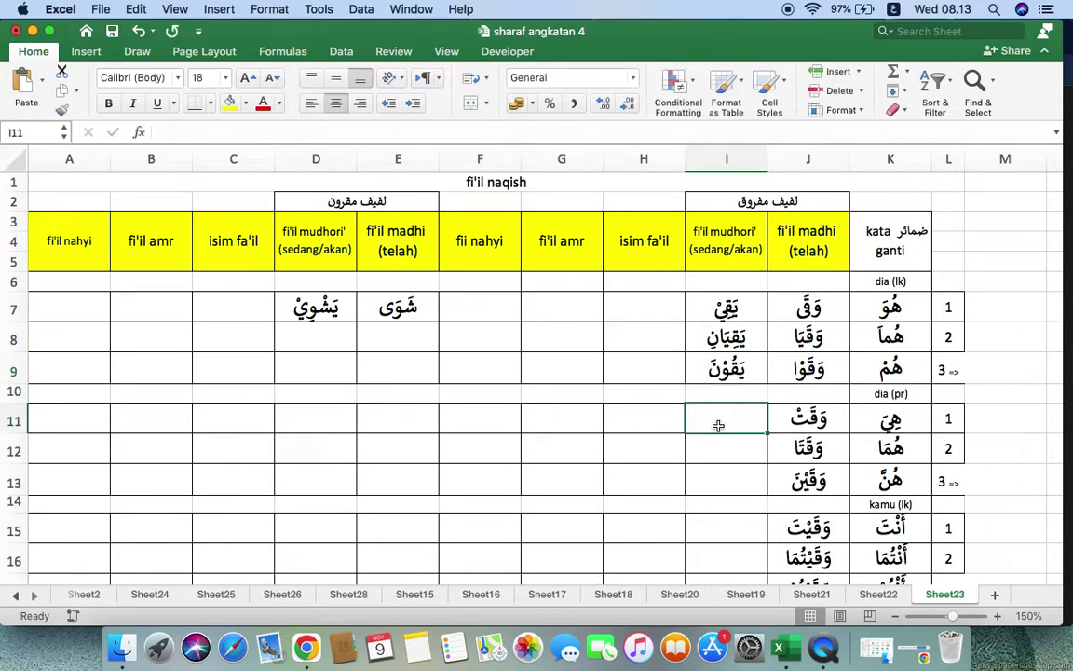
key("super+v")
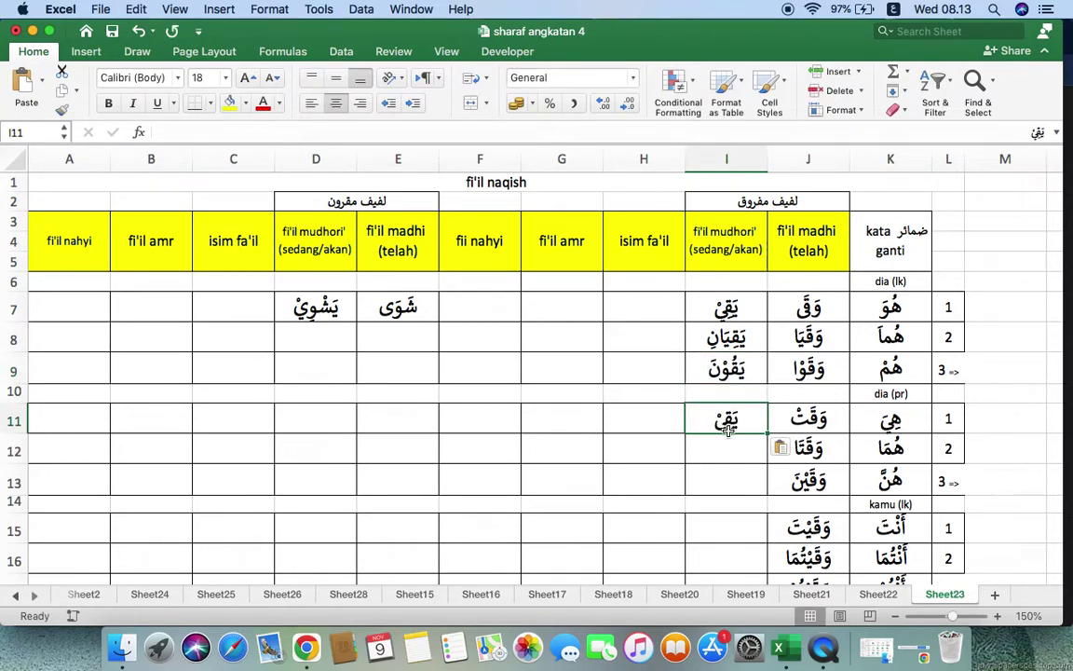
double_click(730, 421)
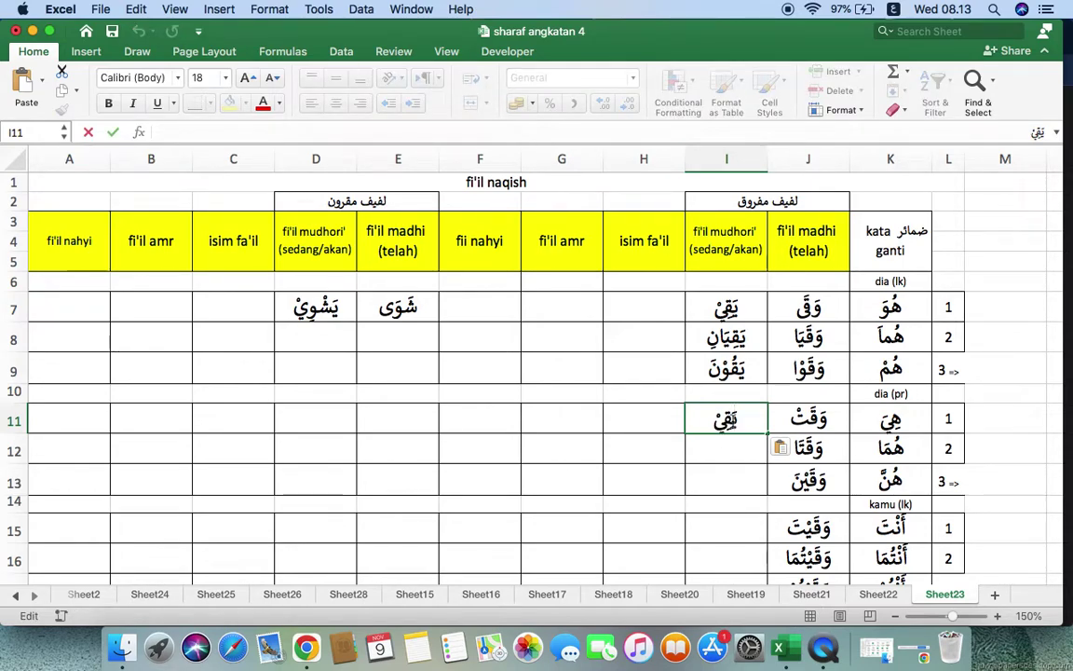
key("BackSpace")
key("BackSpace")
type("تَ")
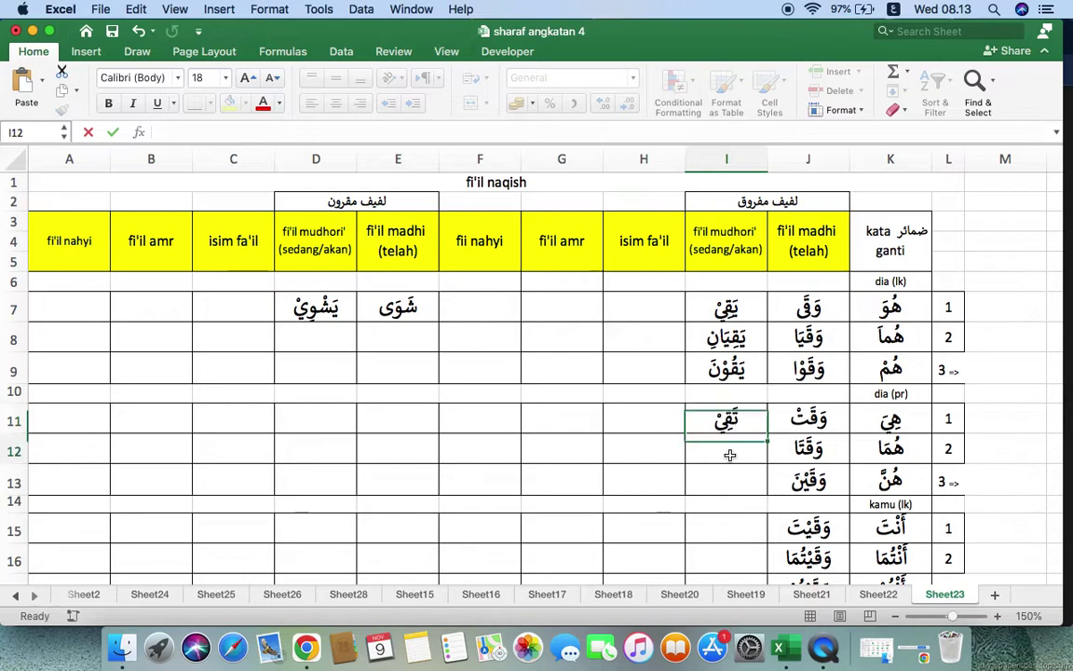
- Fill cell I12 in the dia (pr) group with the dual form تَقِيَانِ, changing the prefix and ending of a copied يَقِيْ
left_click(730, 454)
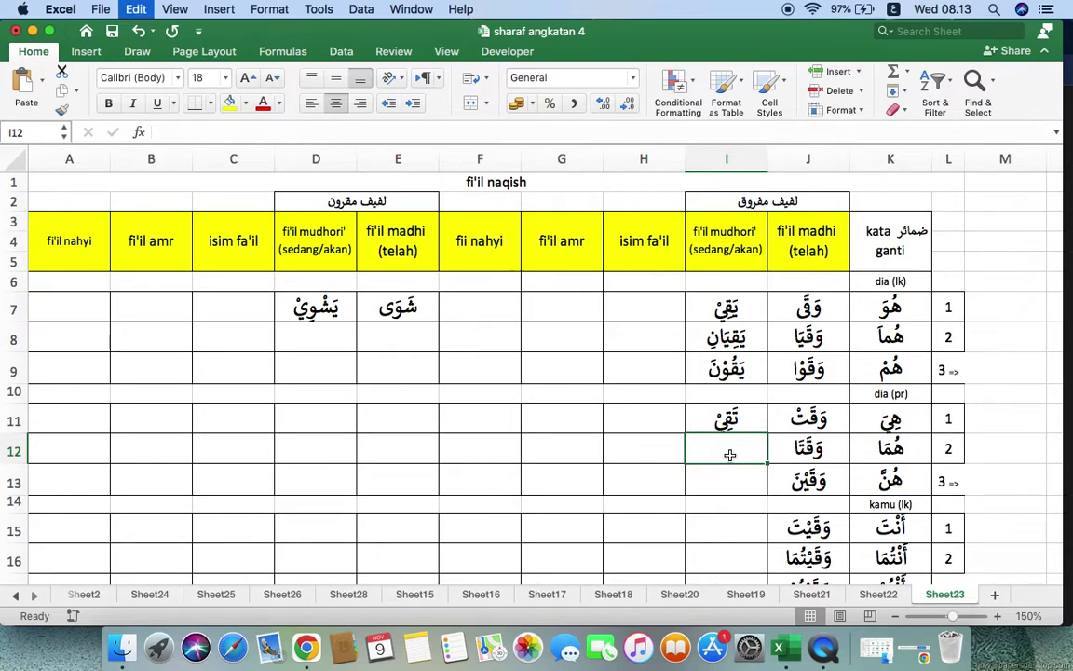
type("تَقِيْ")
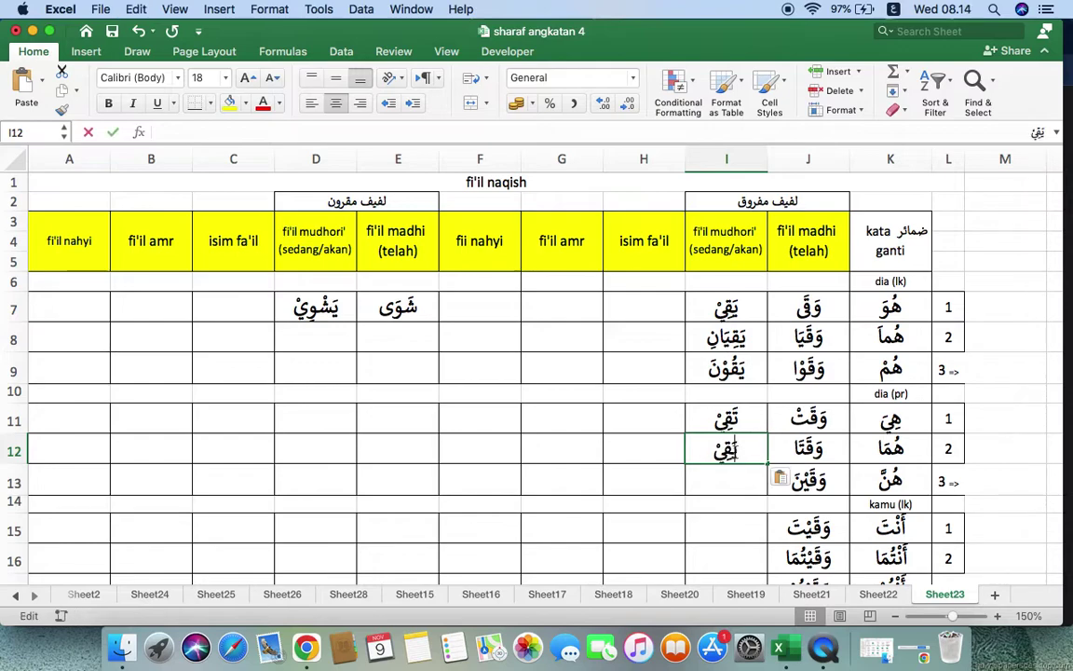
double_click(733, 450)
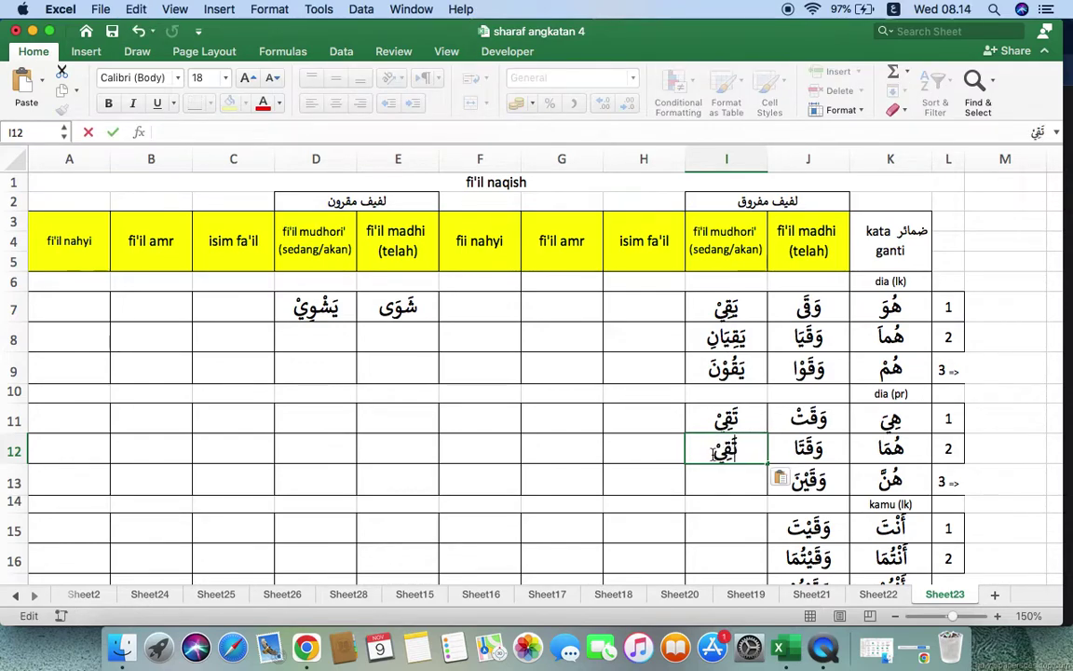
key("BackSpace")
type("َان")
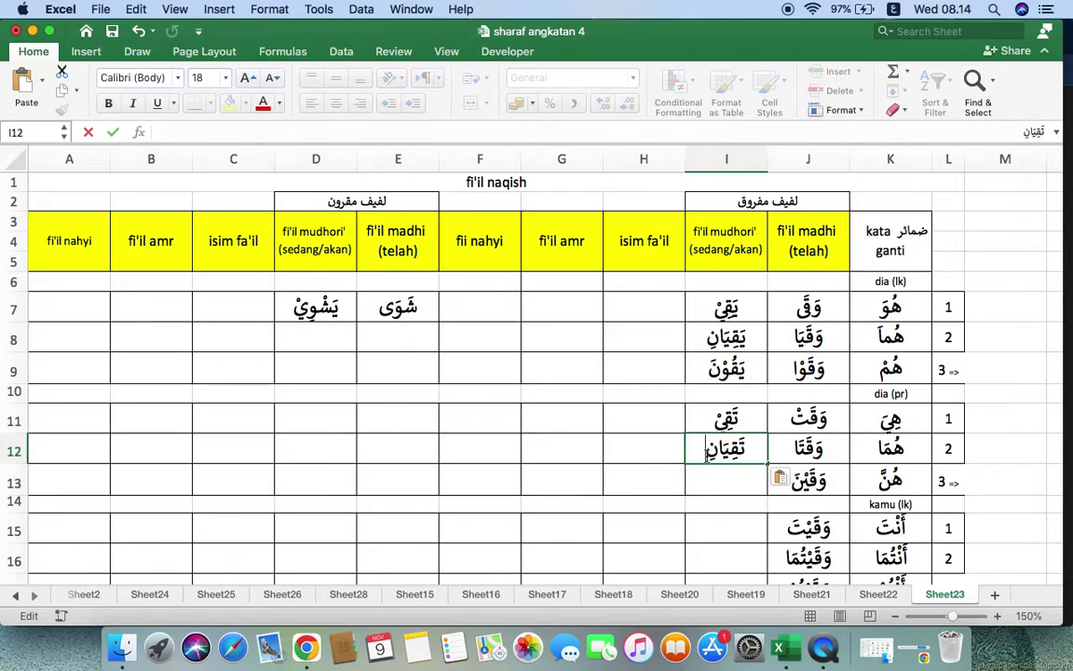
- Fill cell I13 in the هُنَّ row with يَقِيْنَ by adding the ending نَ to a copied يَقِيْ
scroll(707, 508, "down", 5)
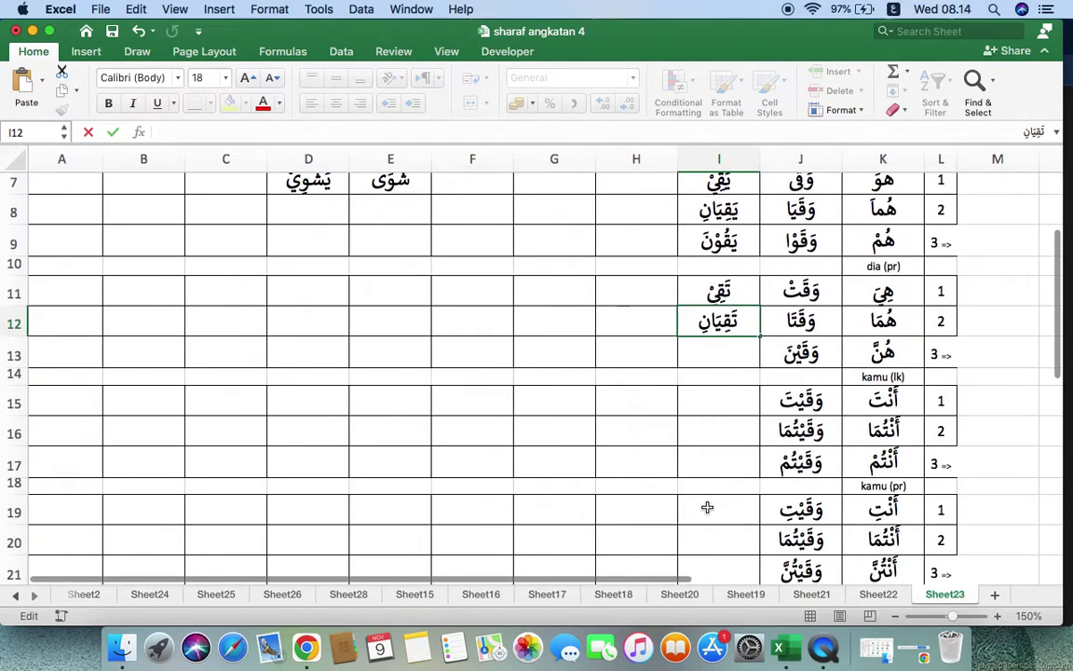
left_click(722, 348)
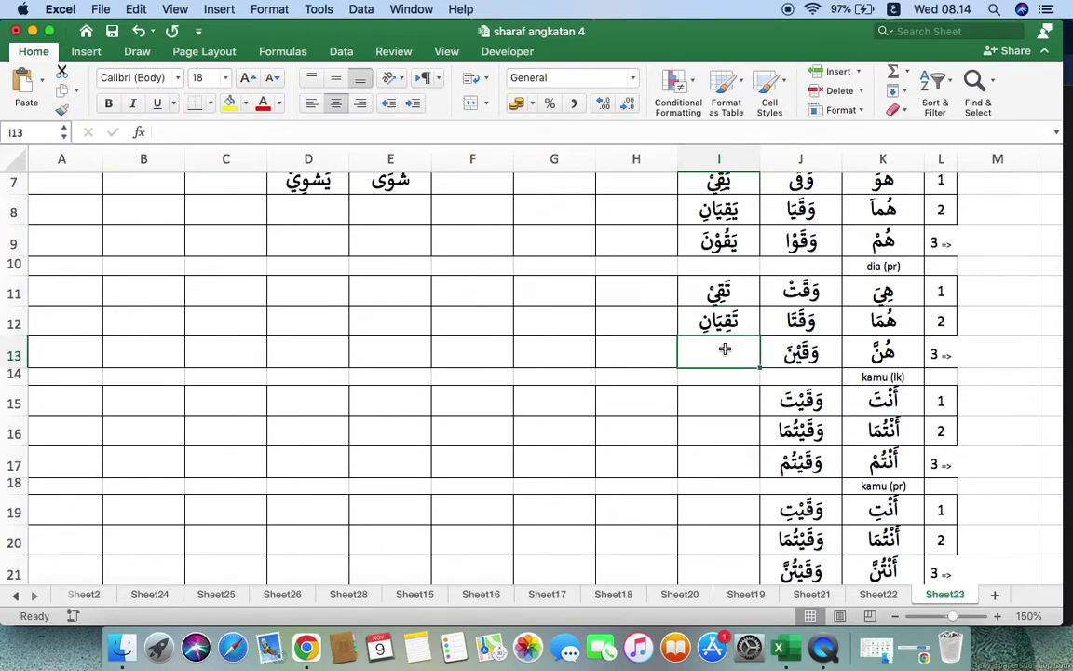
type("يَقِيْ")
double_click(698, 352)
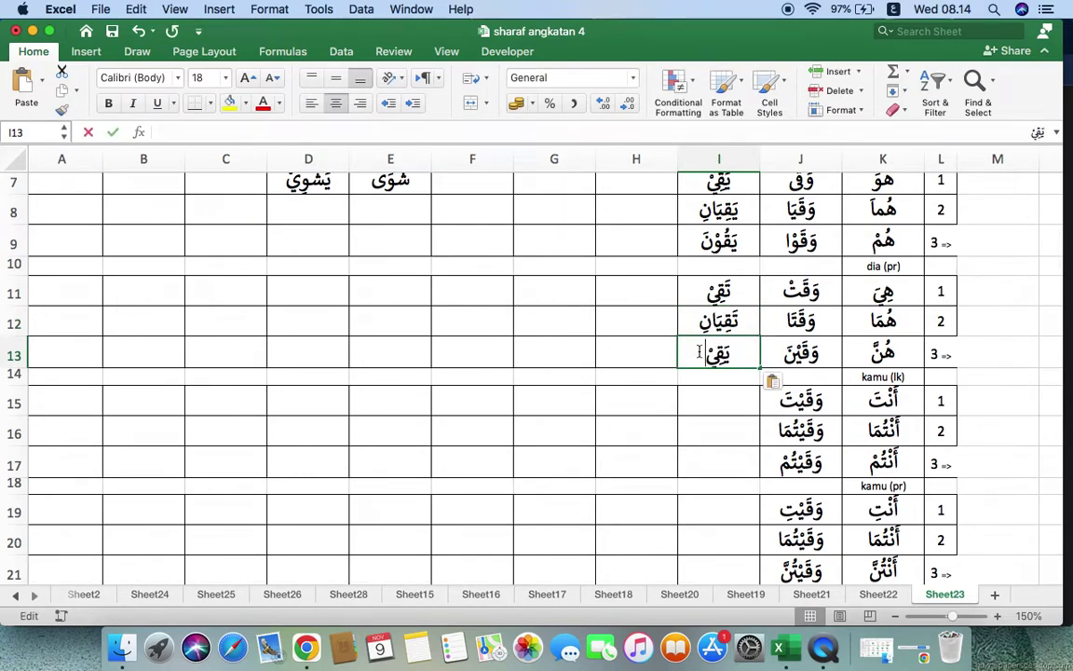
type("نَ")
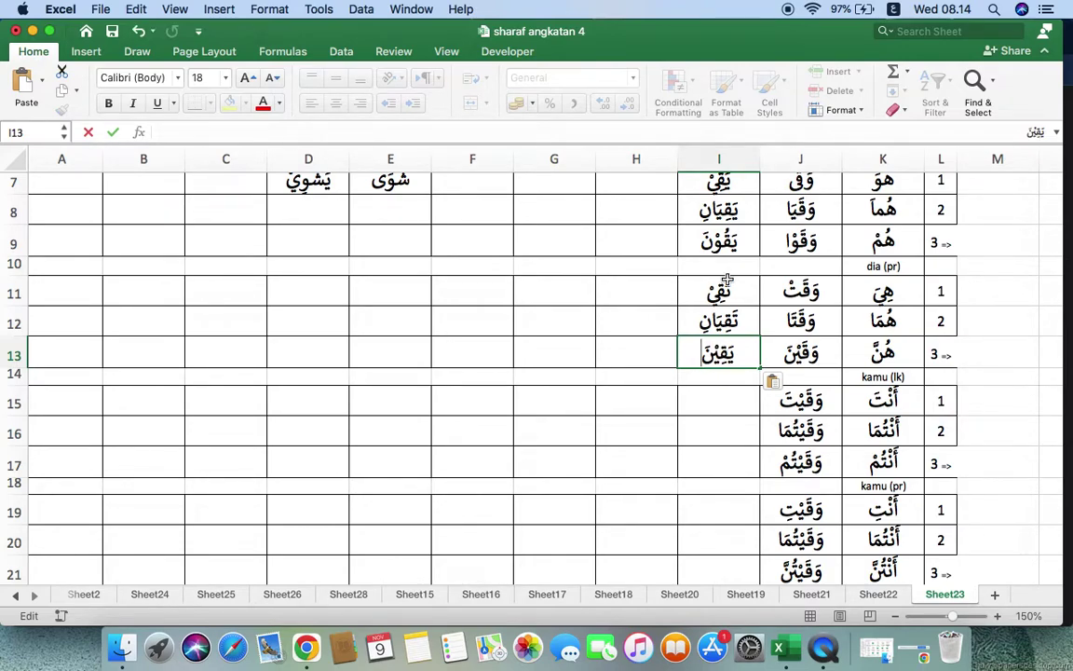
- Switch to the Google Meet call in Chrome, admit the person asking to join, and return to the Excel workbook
key("super+Tab")
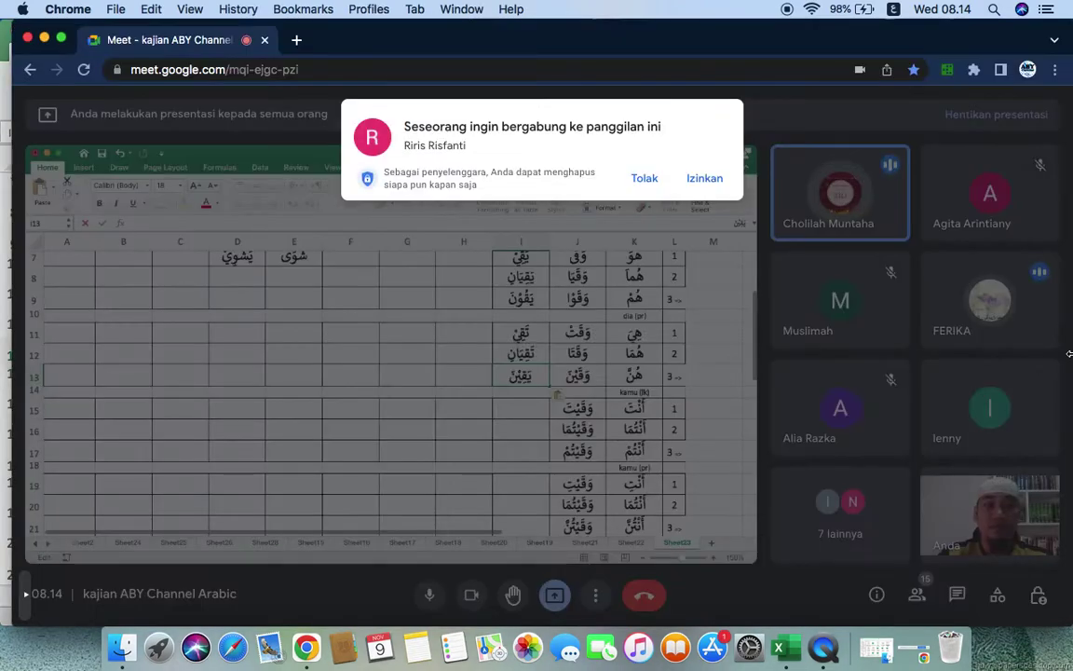
left_click(704, 177)
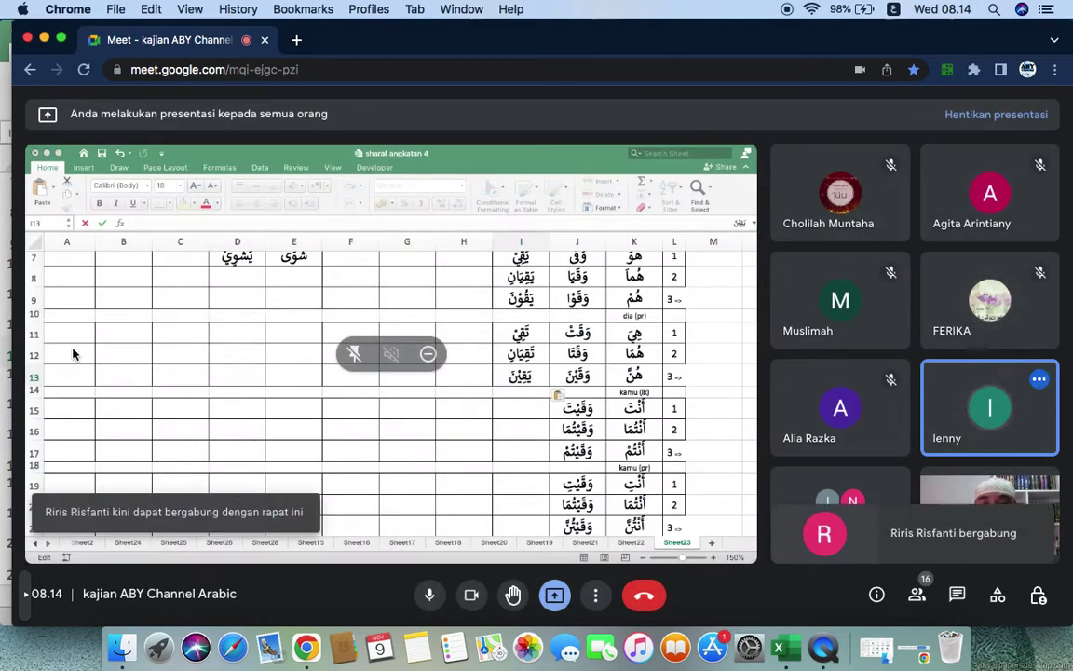
key("super+Tab")
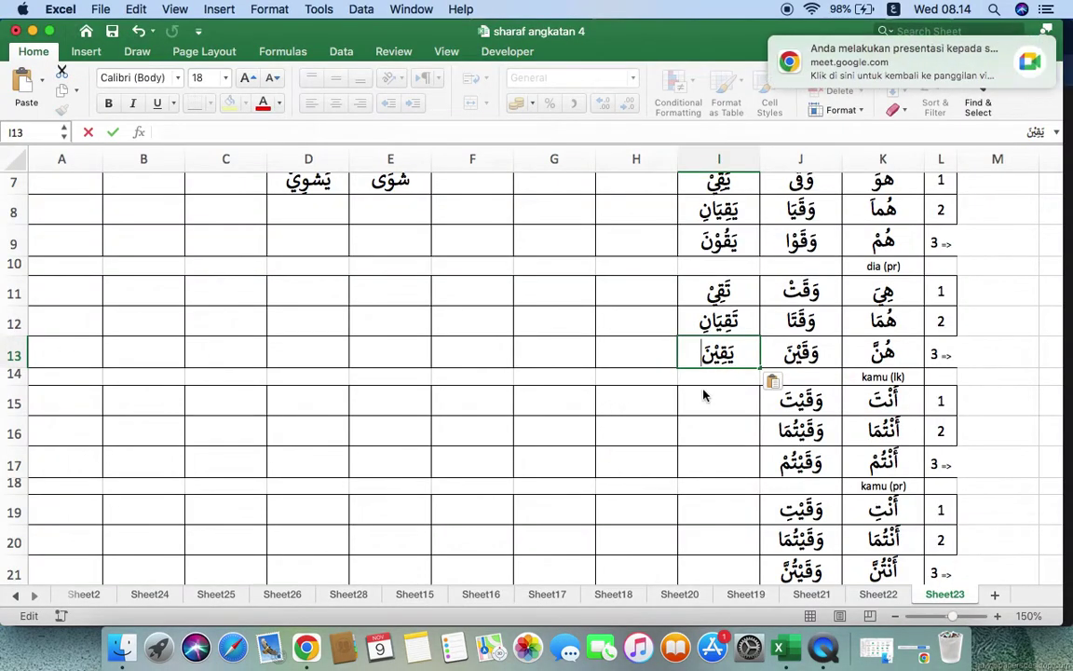
- Fill cell I15 in the أَنْتَ row with تَقِيْ by copying I11
left_click(728, 295)
key("super+c")
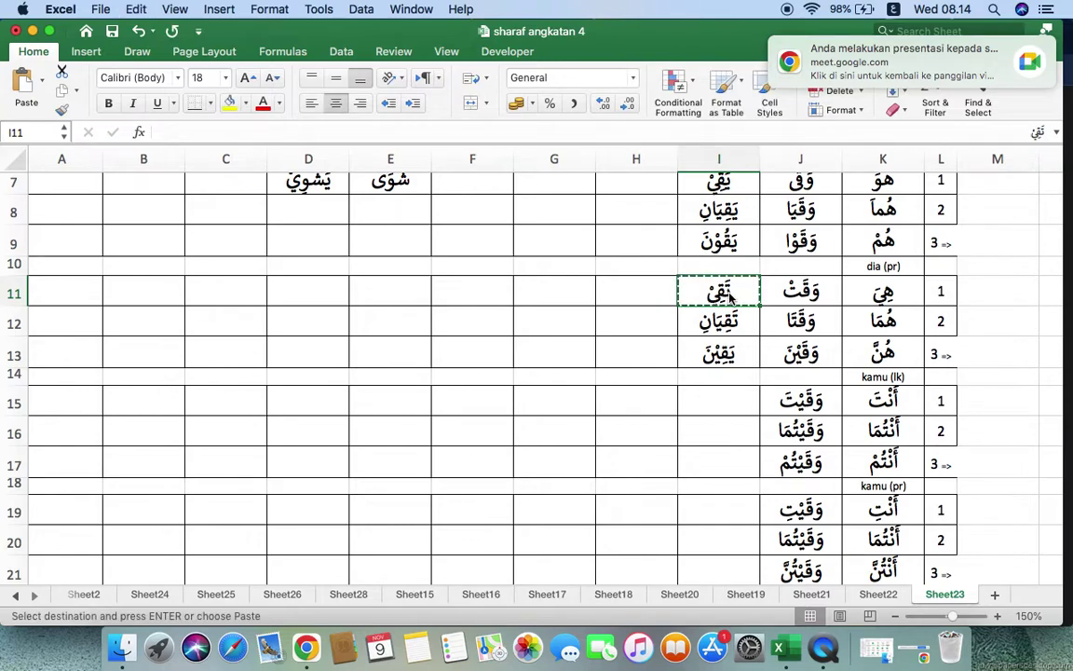
left_click(721, 400)
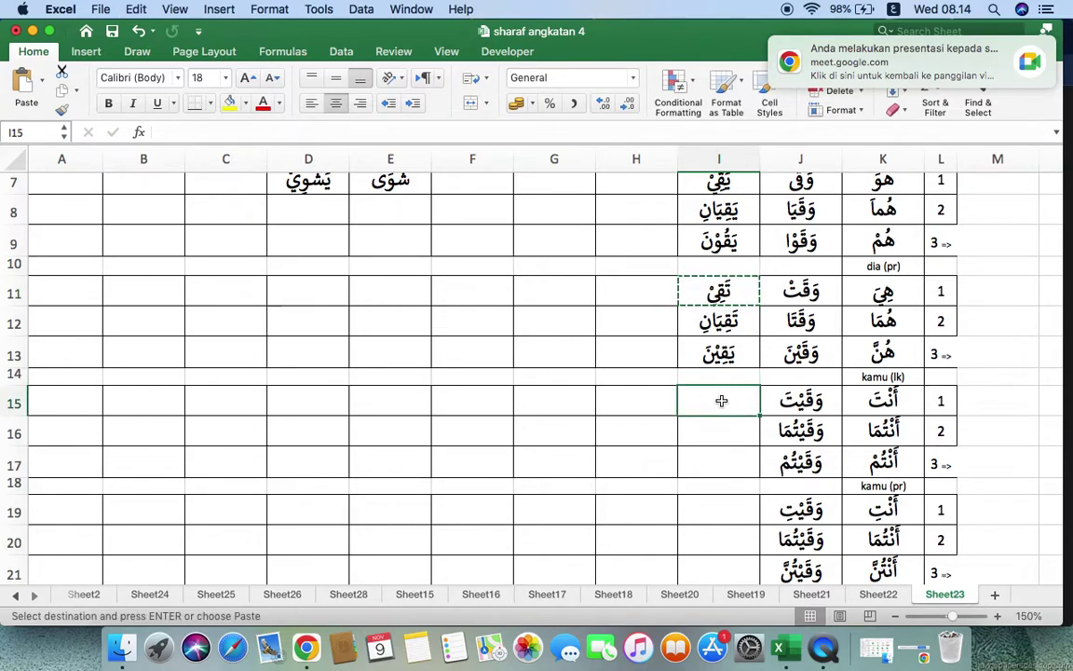
key("super+v")
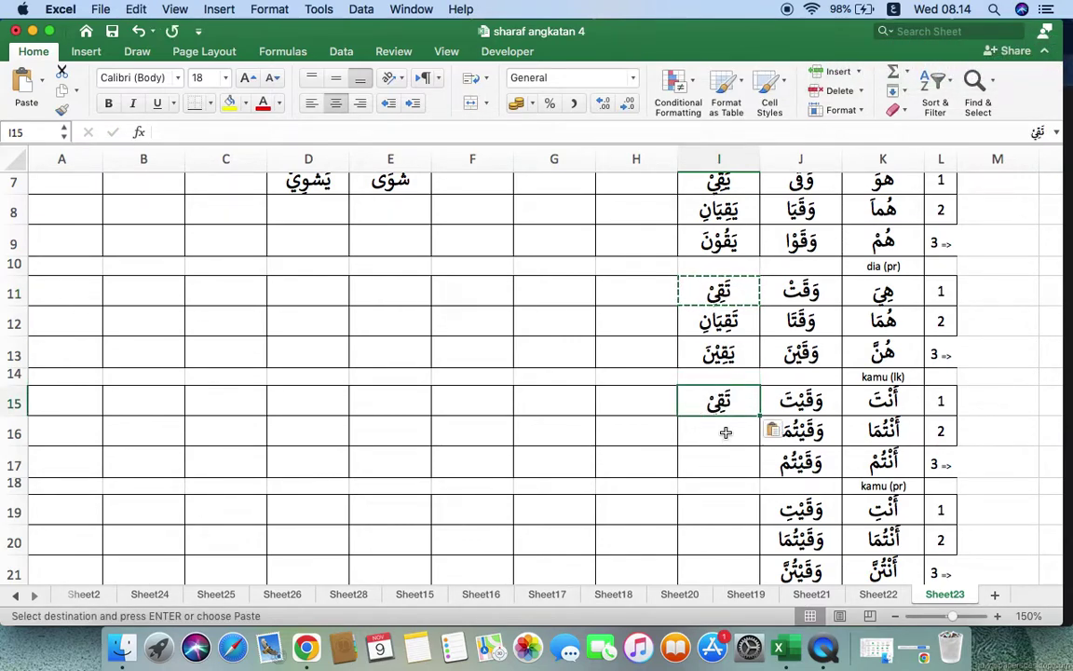
- Fill cell I16 in the kamu (lk) group with the dual form تَقِيَانِ, using a copy of I11
left_click(725, 433)
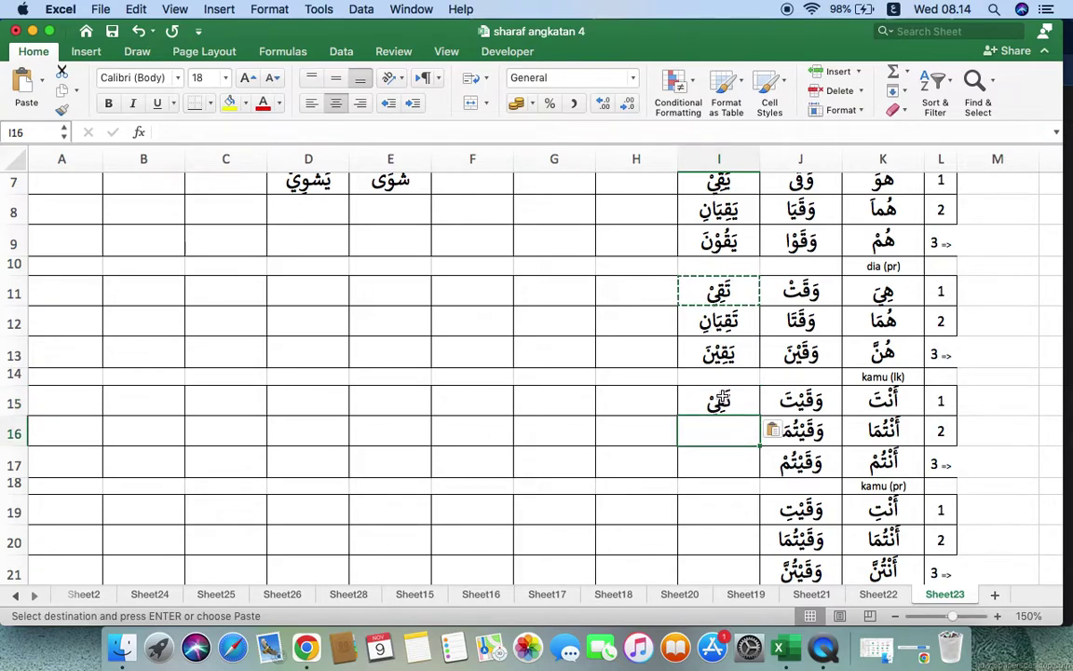
key("super+v")
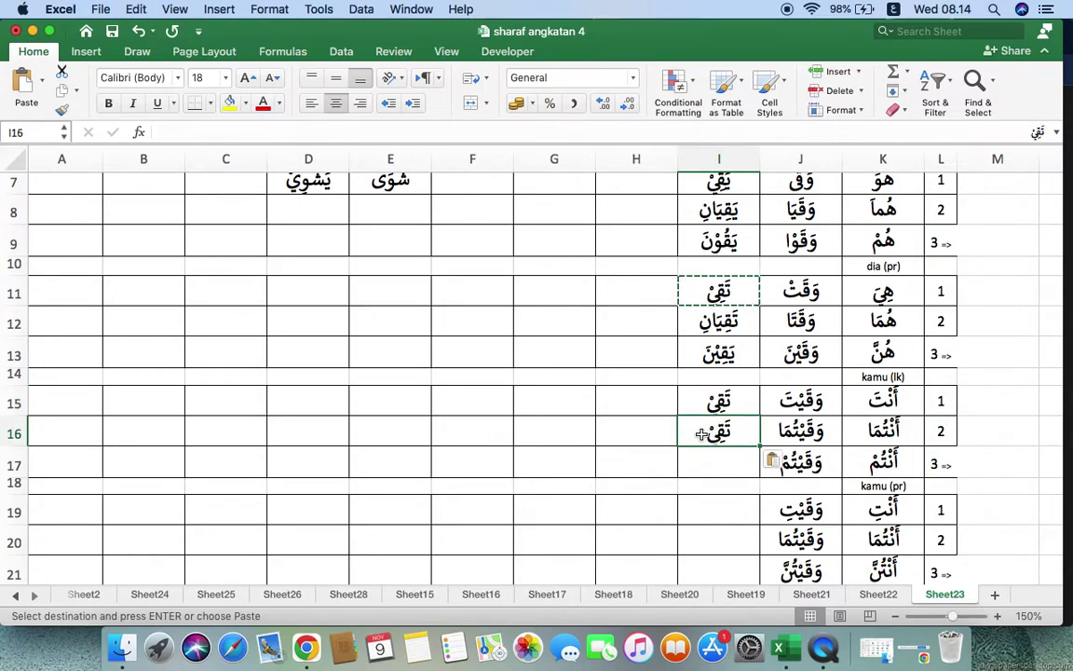
double_click(703, 434)
key("BackSpace")
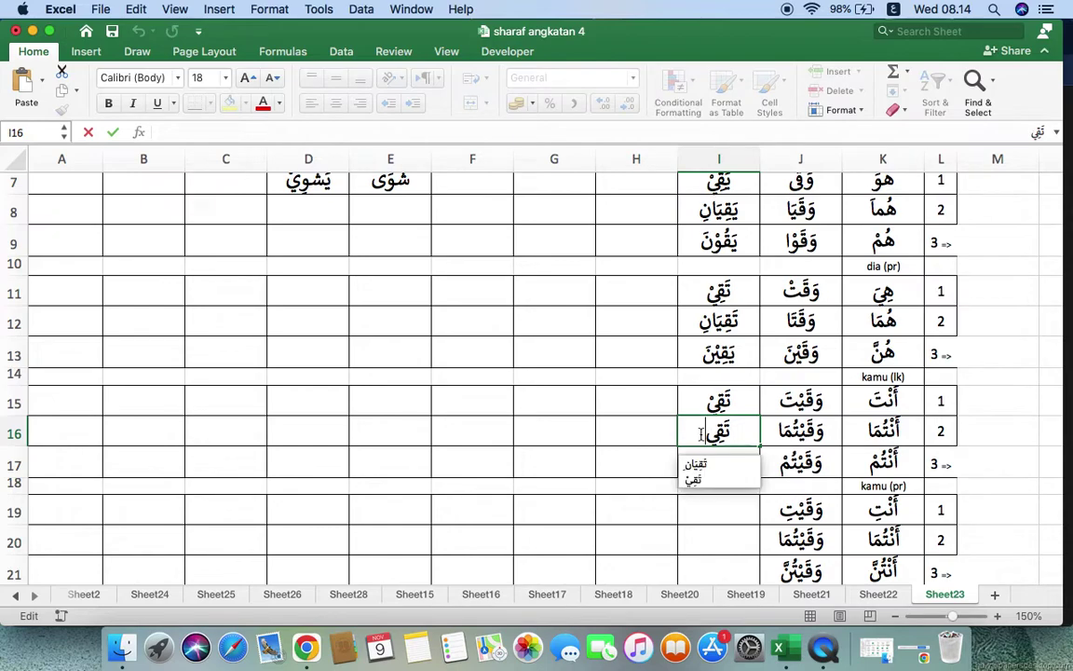
type("َانِ")
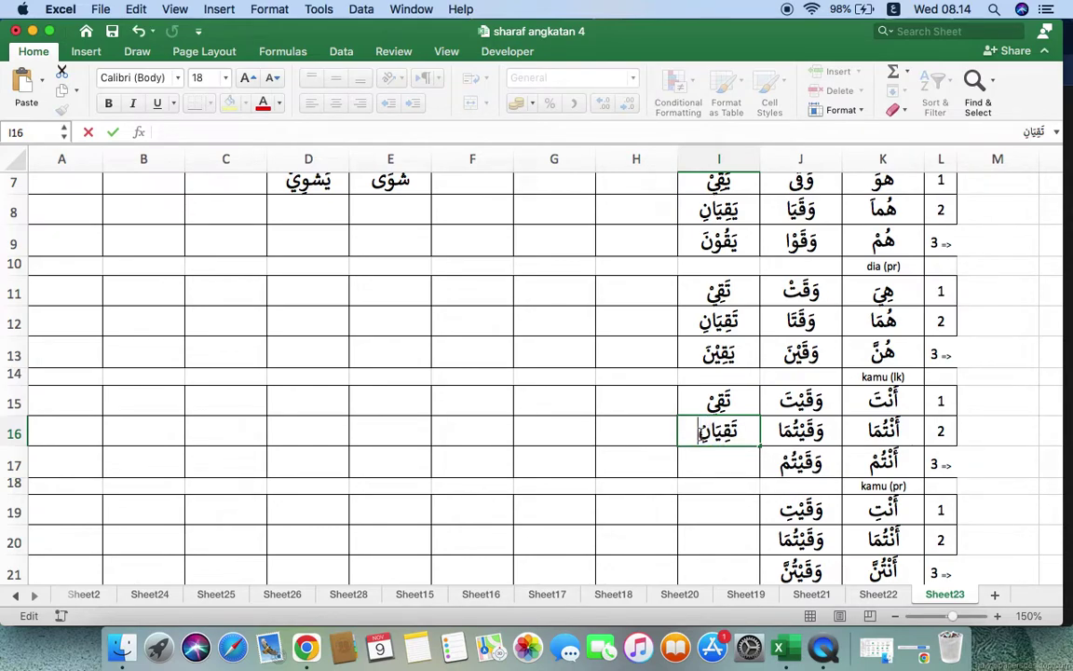
- Fill cell I17 in the أَنْتُمْ row with the plural form تَقُوْنَ
left_click(710, 465)
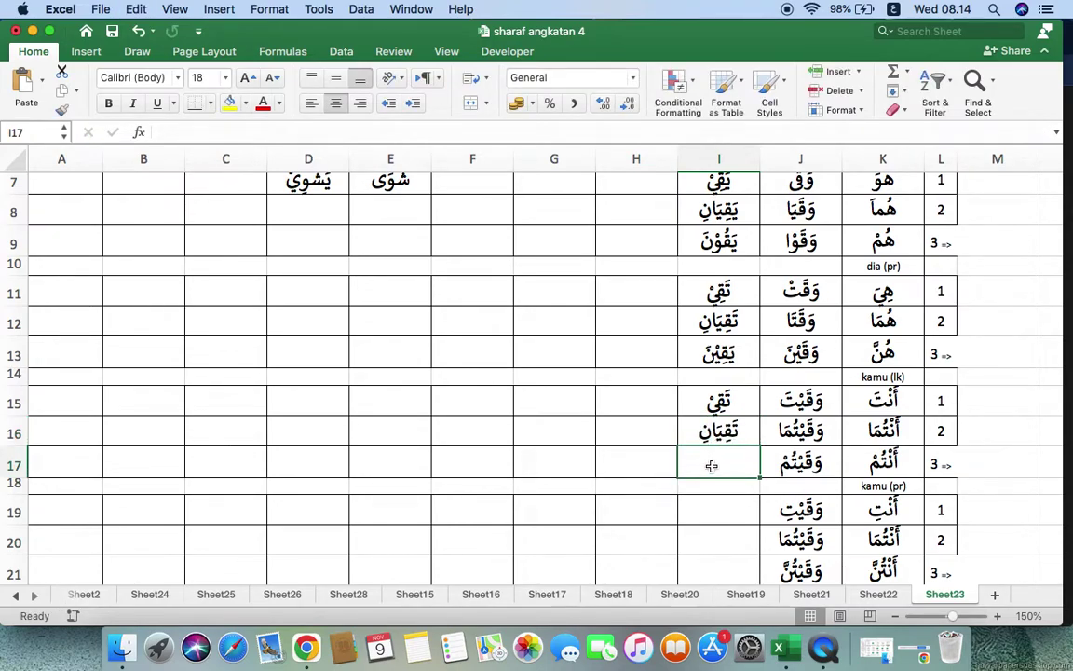
type("تَقِي")
key("BackSpace")
key("BackSpace")
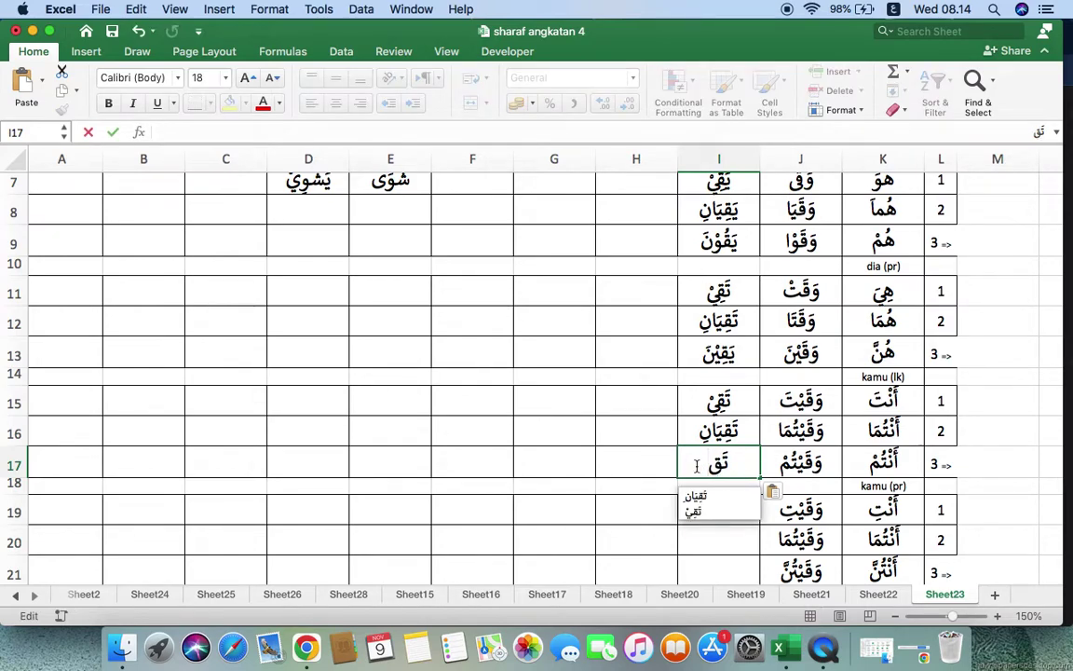
type("ُوْنَ")
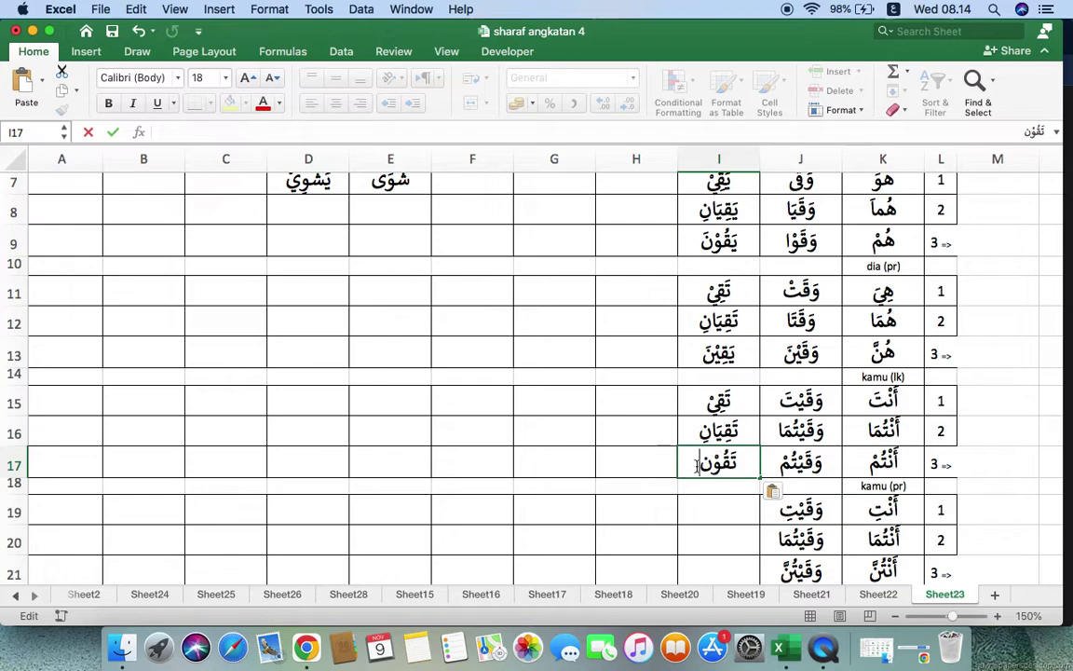
- Fill cell I19 in the أَنْتِ row with تَقِيْنَ by adding the ending نَ to a pasted تَقِيْ
left_click(710, 511)
key("super+v")
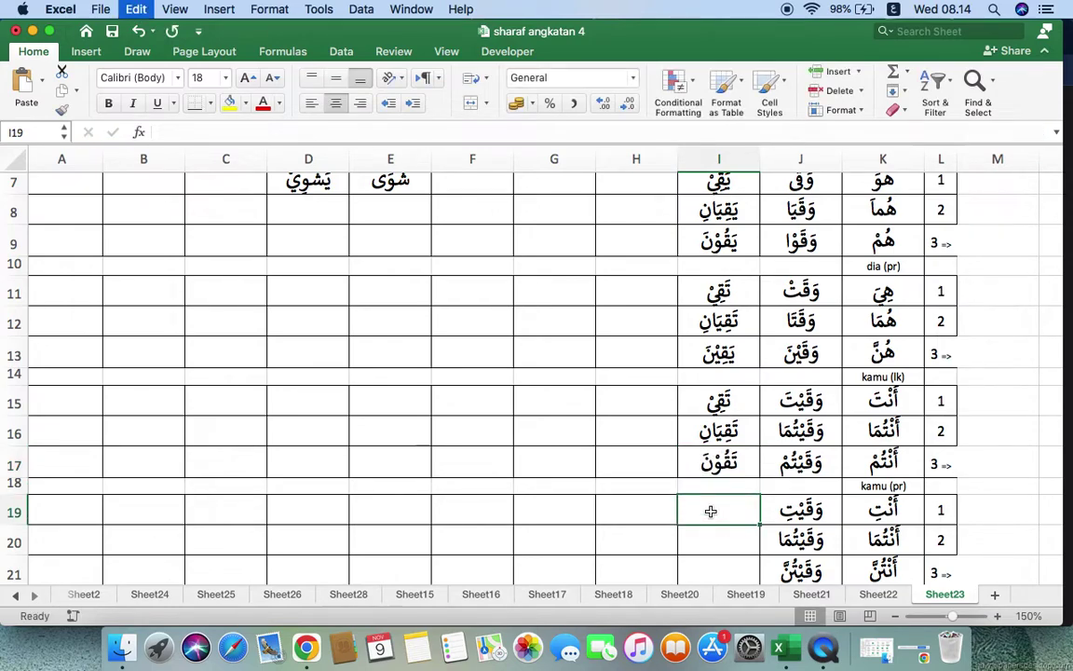
double_click(696, 510)
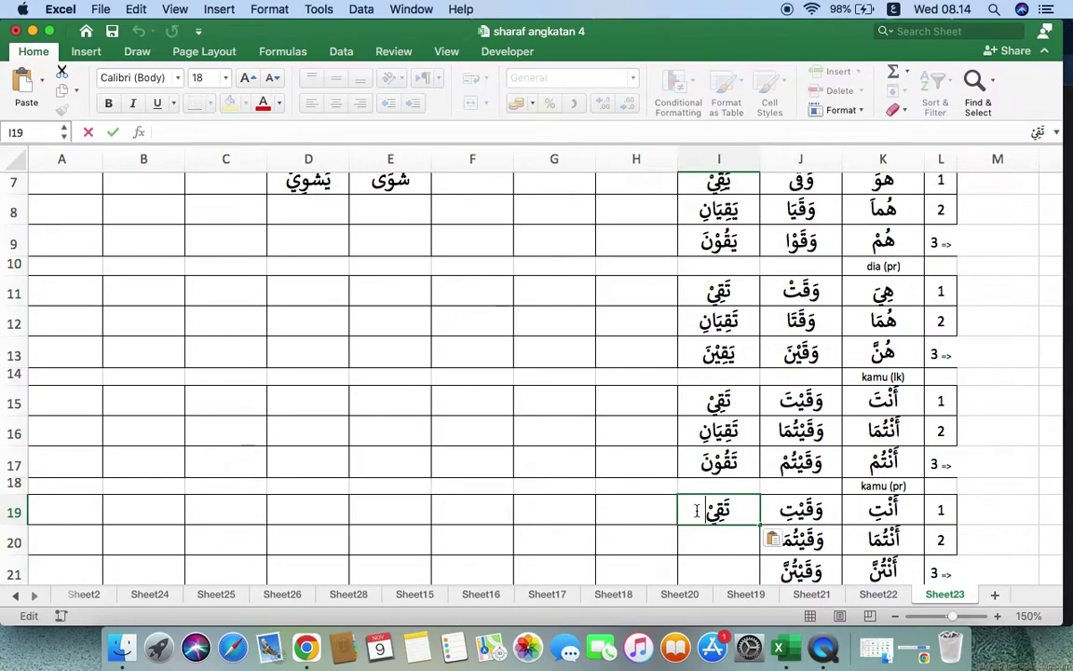
type("نَ")
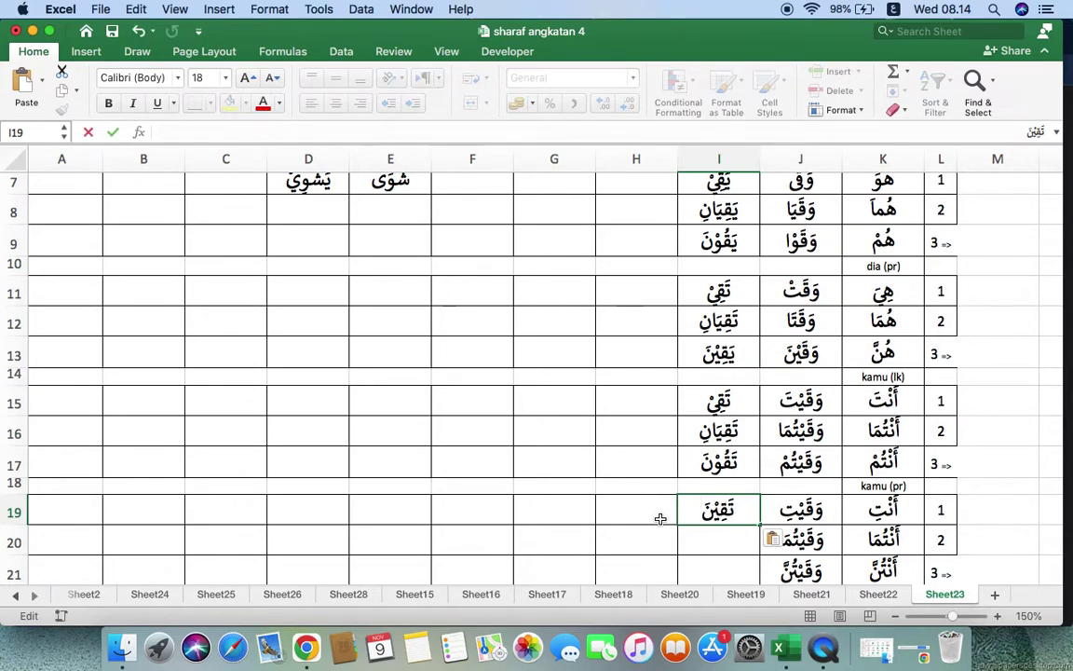
- Fill cell I20 in the kamu (pr) group with the dual form تَقِيَانِ, using a pasted تَقِيْ
scroll(658, 515, "down", 5)
left_click(690, 420)
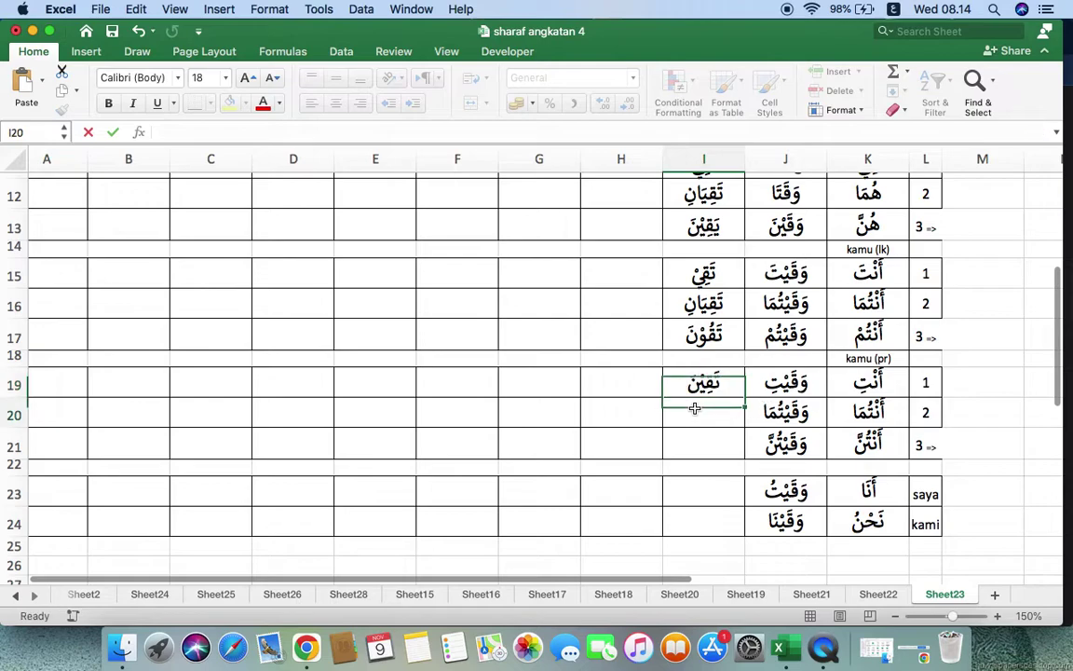
key("super+v")
double_click(680, 412)
key("BackSpace")
type("َ")
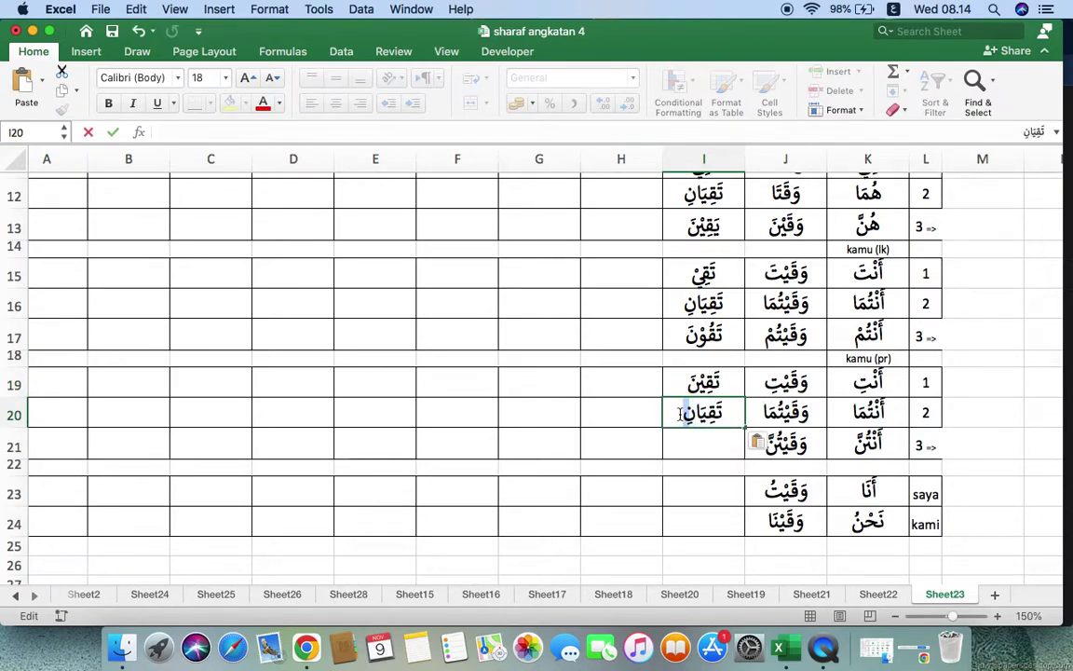
- Fill cell I21 in the أَنْتُنَّ row with تَقِيْنَ by adding نَ to a pasted تَقِيْ
left_click(698, 448)
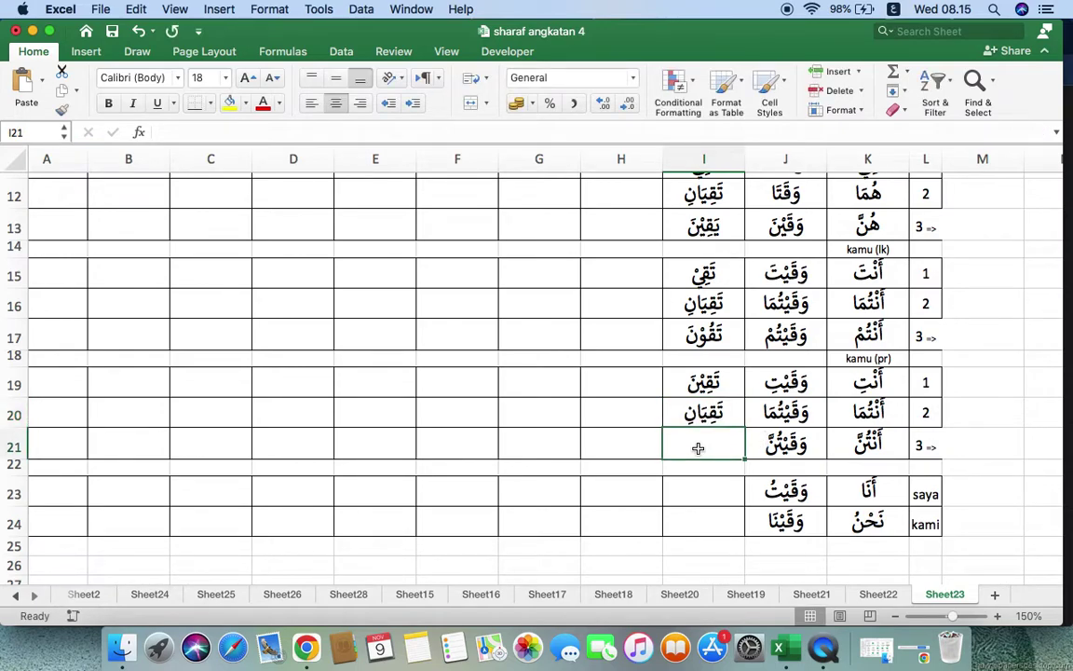
key("super+v")
double_click(687, 448)
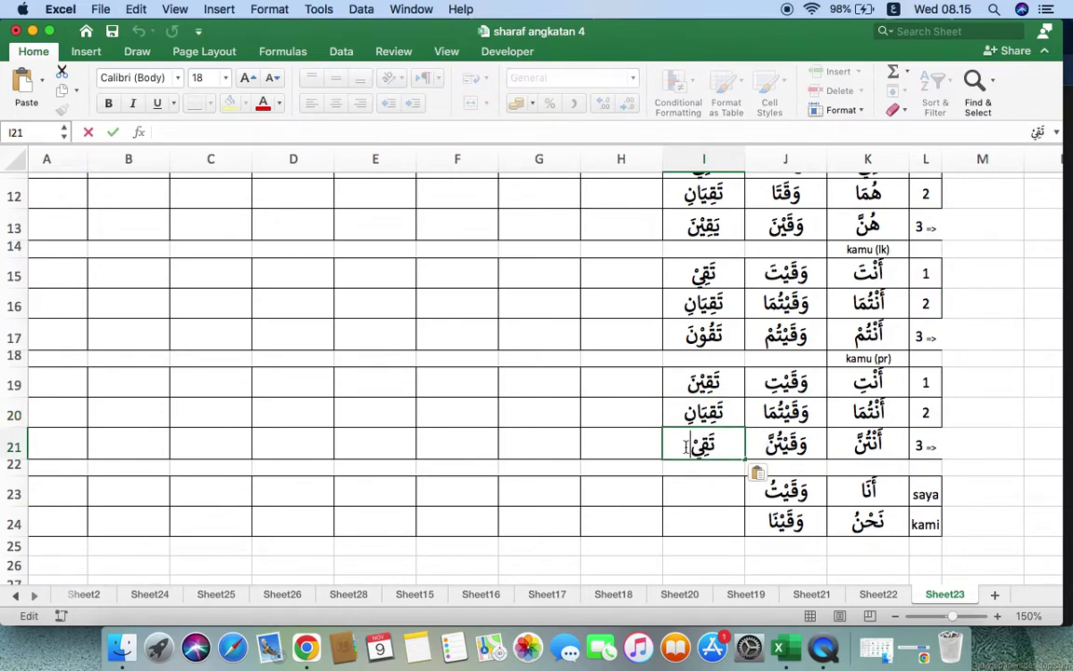
type("نَ")
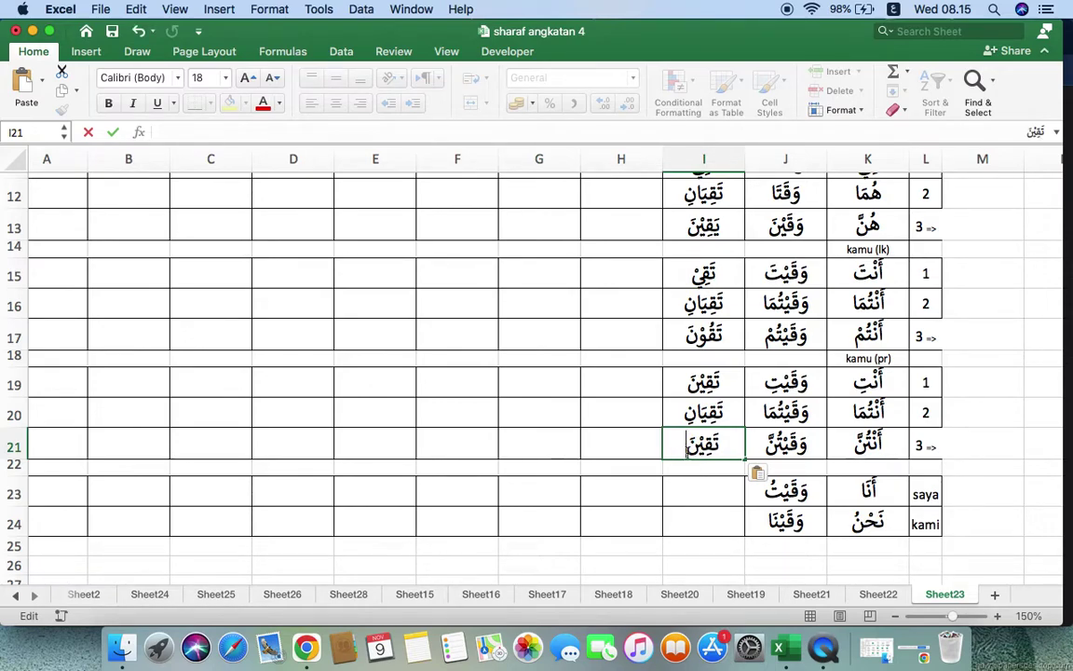
- Fill cell I23 in the أَنَا (saya) row with أَقِيْ by replacing the prefix of a pasted تَقِيْ with أ
left_click(696, 487)
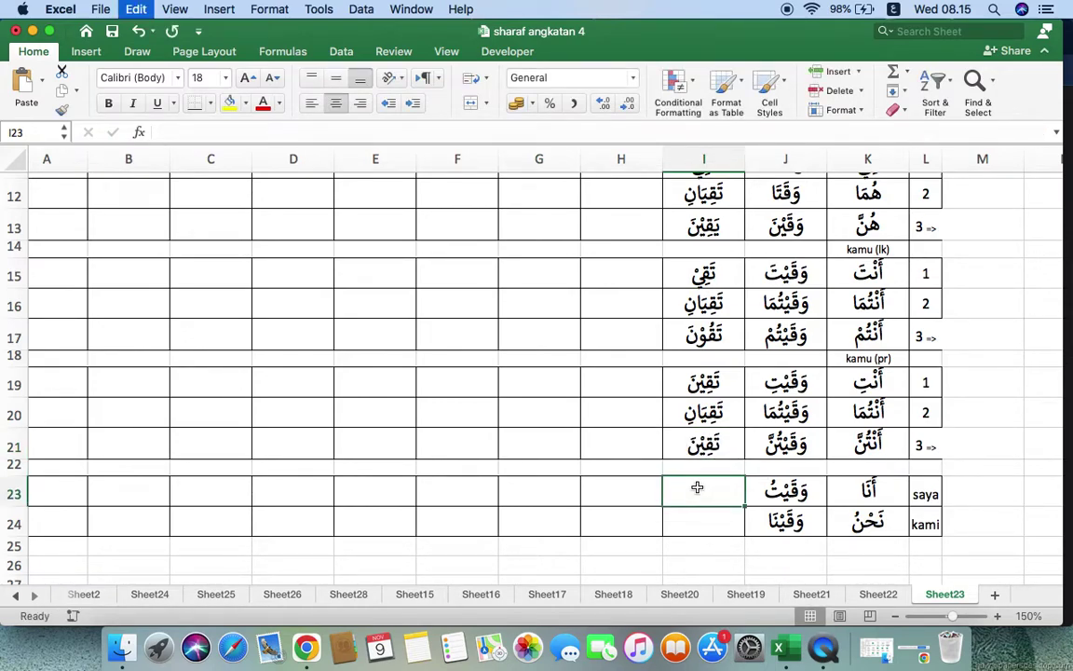
type("تَقِيْ")
double_click(705, 491)
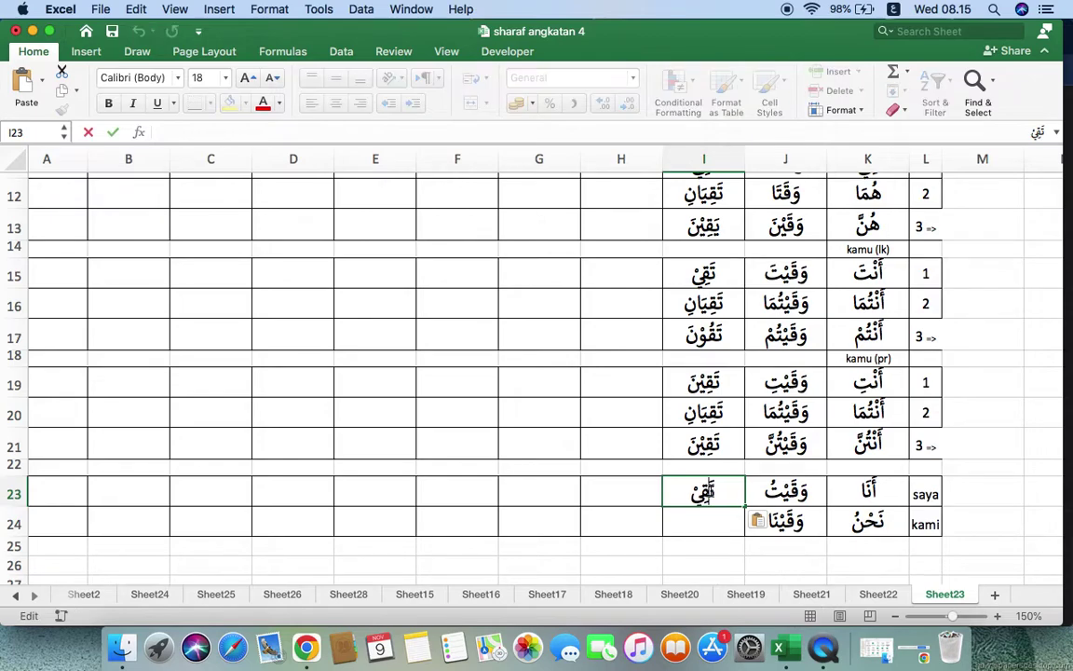
type("ا")
key("BackSpace")
key("BackSpace")
type("أ")
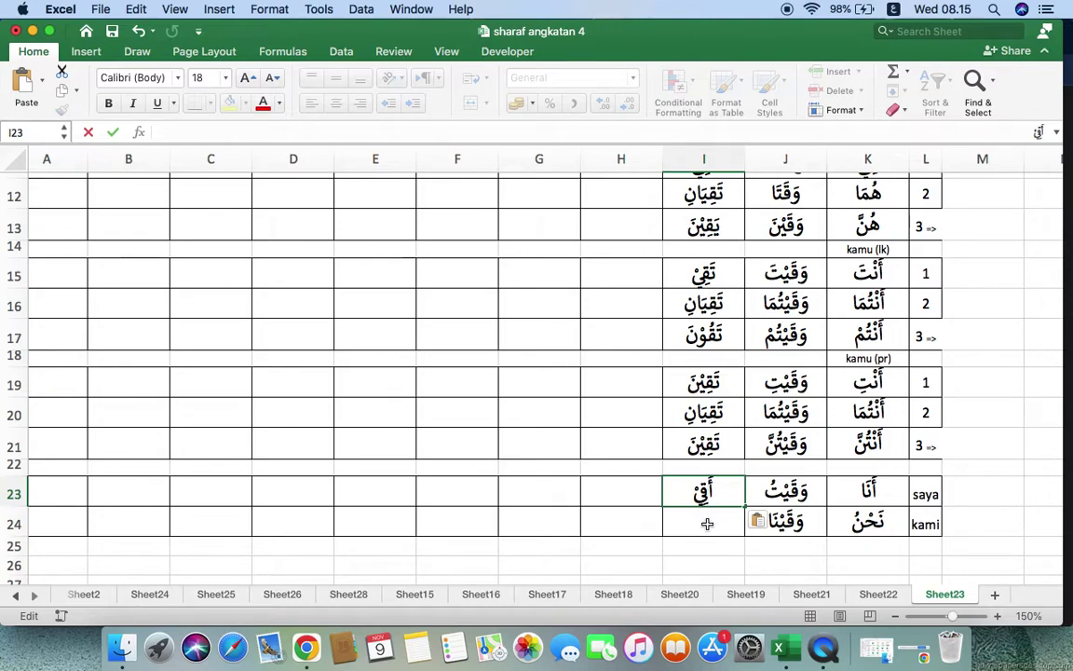
- Fill cell I24 in the نَحْنُ (kami) row with نَقِيْ by replacing the prefix of a pasted تَقِيْ with ن
left_click(707, 523)
type("تَقِيْ")
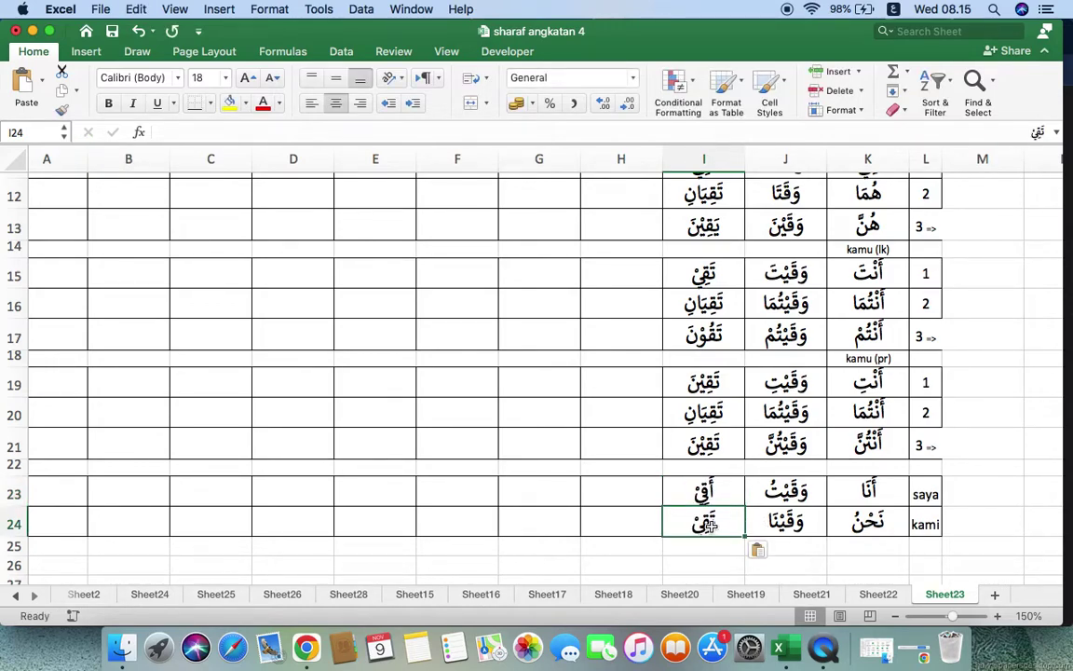
double_click(707, 524)
key("BackSpace")
type("ن")
left_click(631, 448)
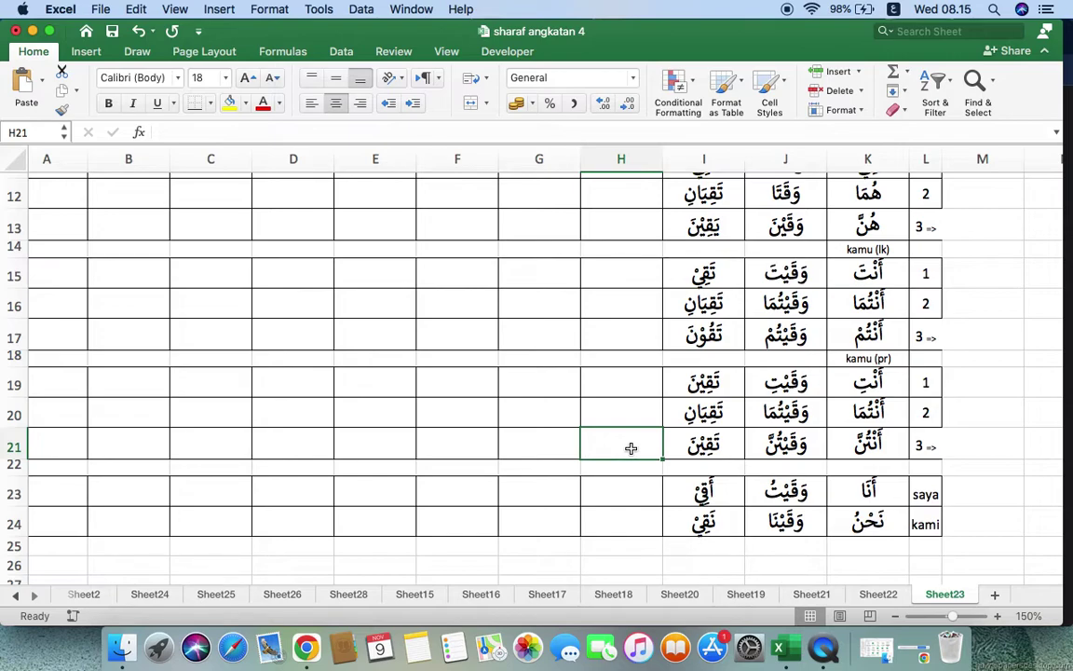
- Fill cell H7 in the isim fa'il column, هُوَ row, with وَاقٍ \ الوَاقِيْ
left_click(623, 378)
scroll(649, 291, "up", 5)
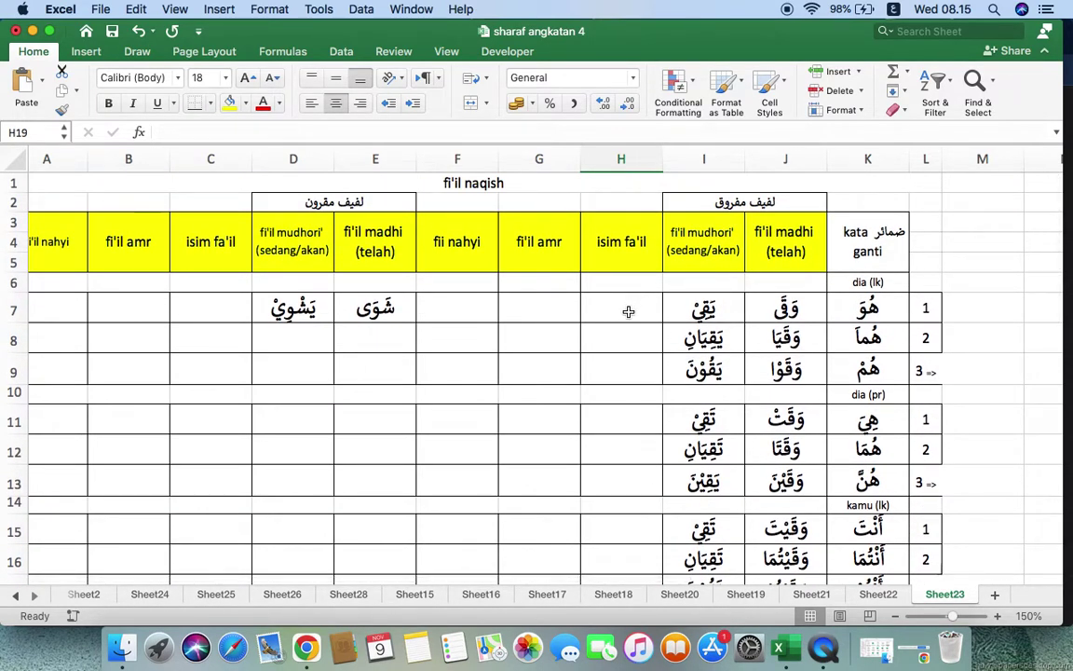
left_click(620, 242)
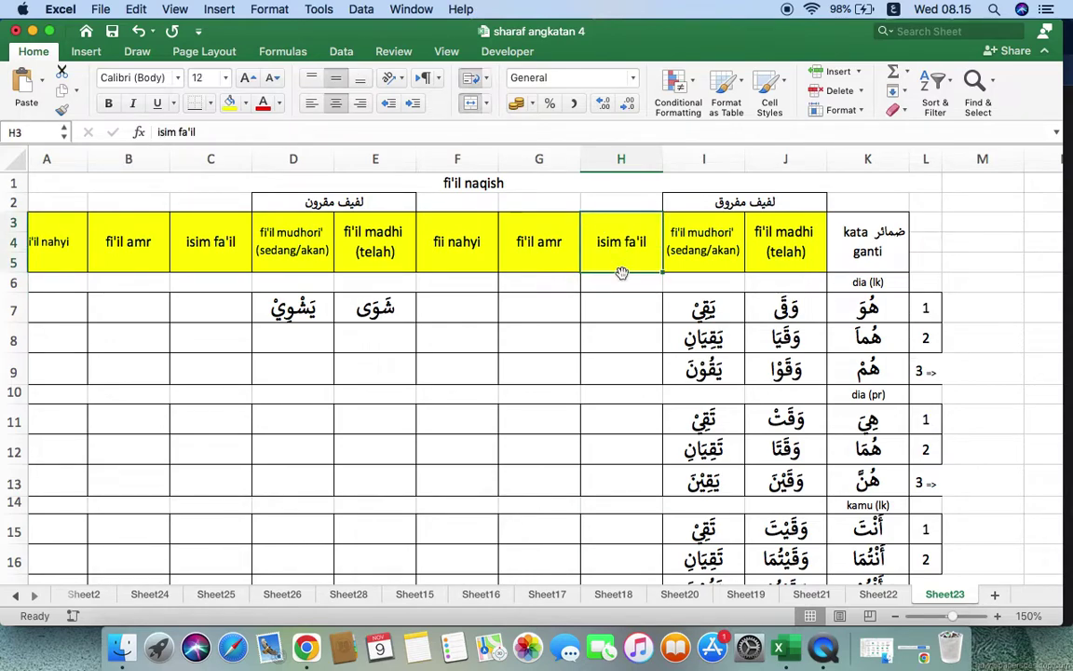
left_click(619, 314)
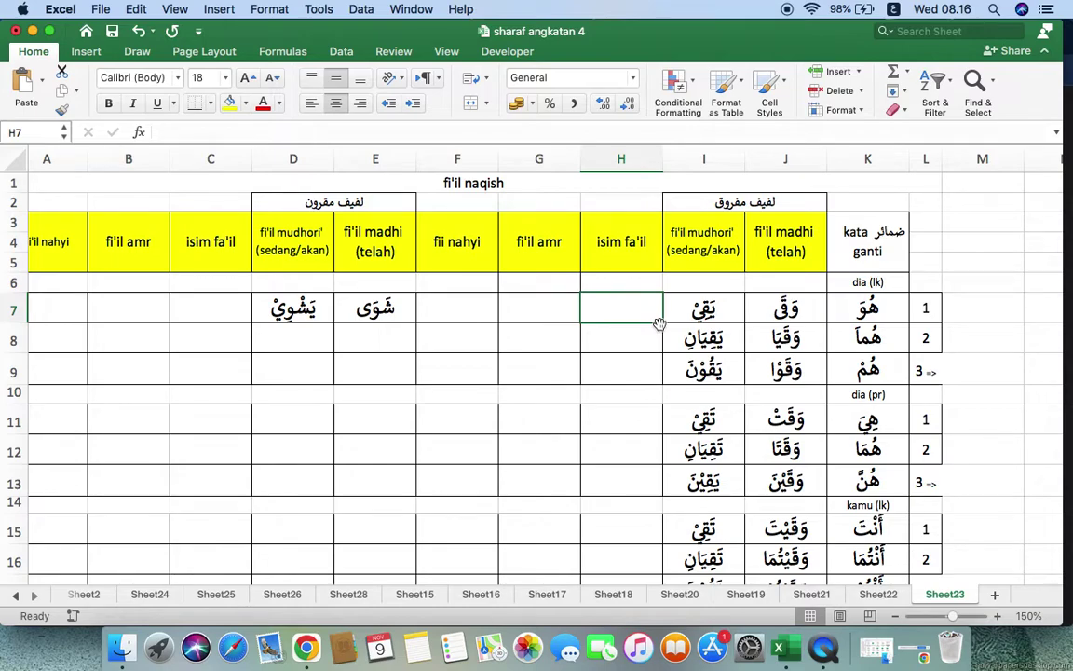
left_click(791, 314)
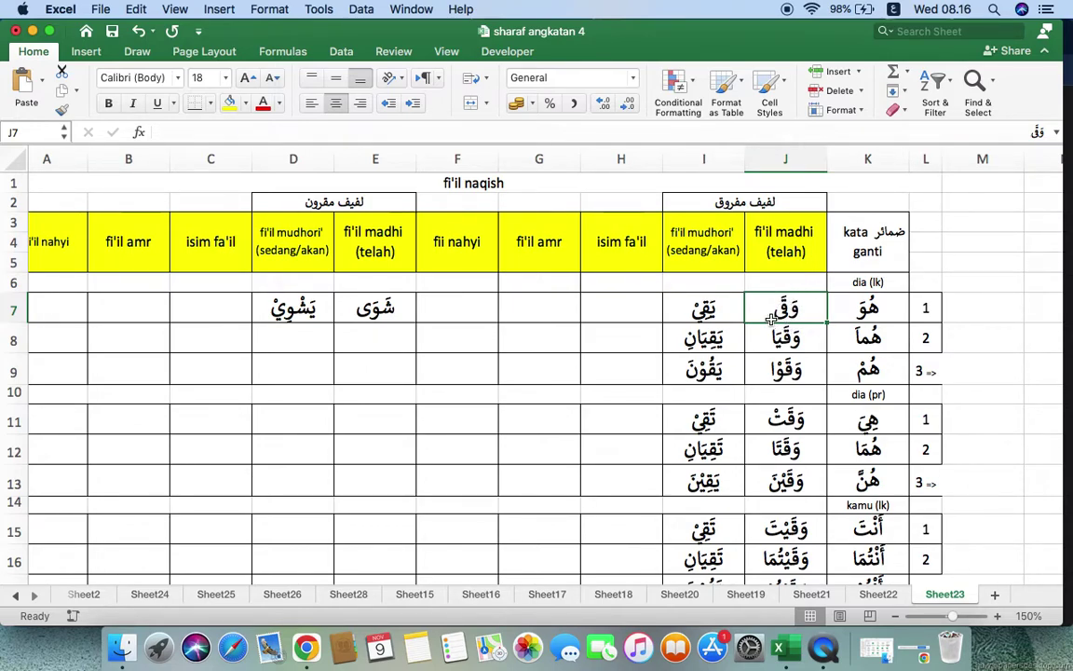
left_click(627, 310)
type("وَ")
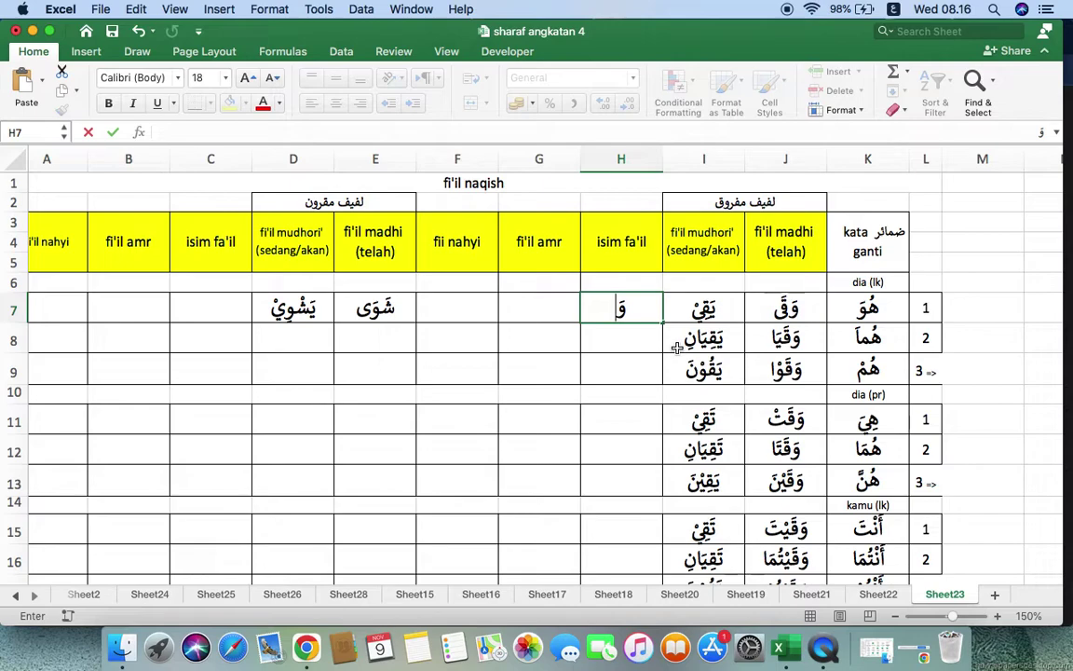
type("اقِ")
type("\\")
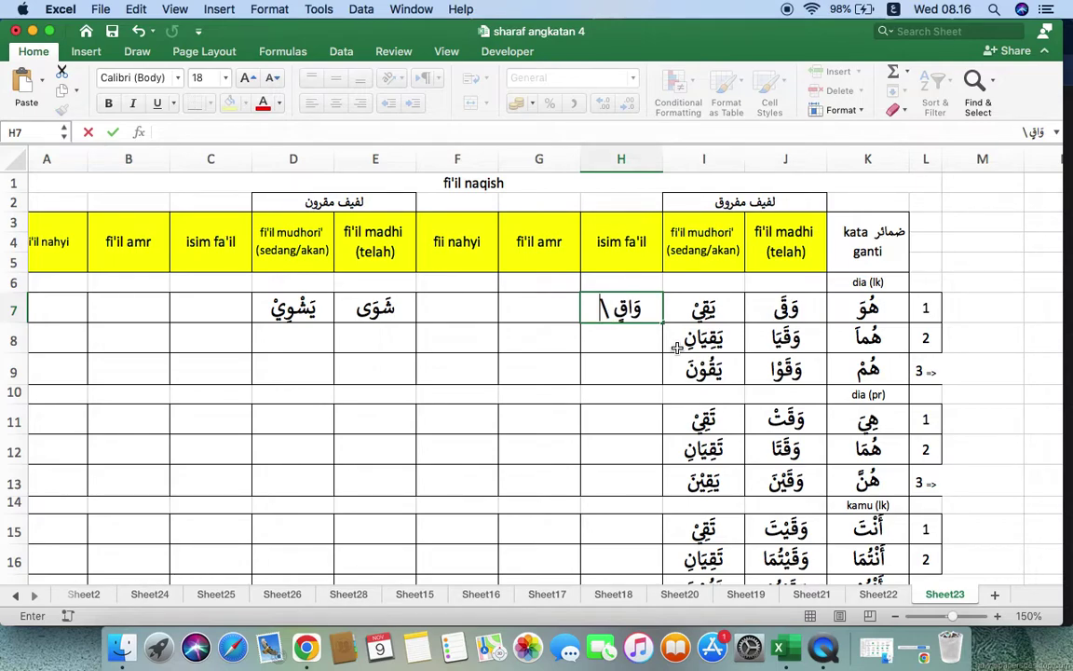
type(" الوَ")
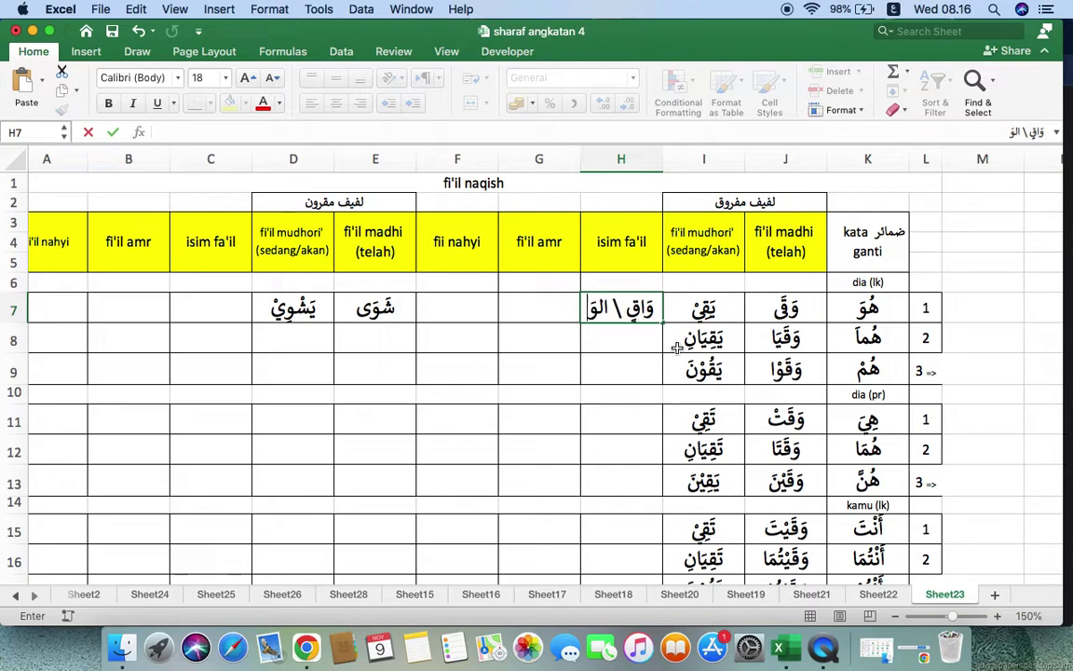
type("اقِ")
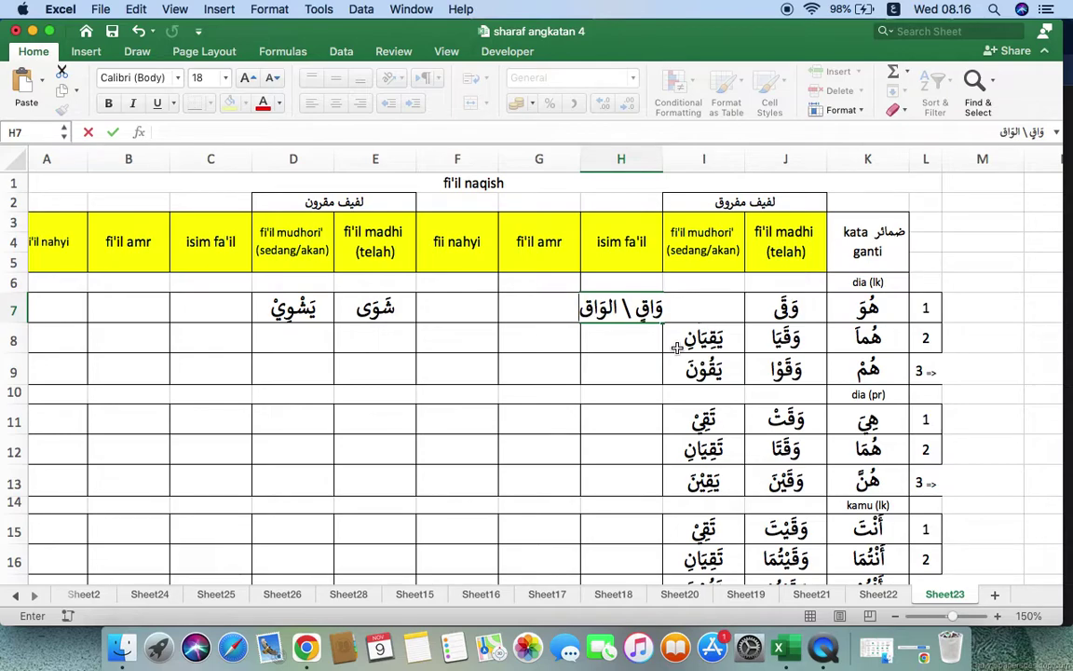
type("ي")
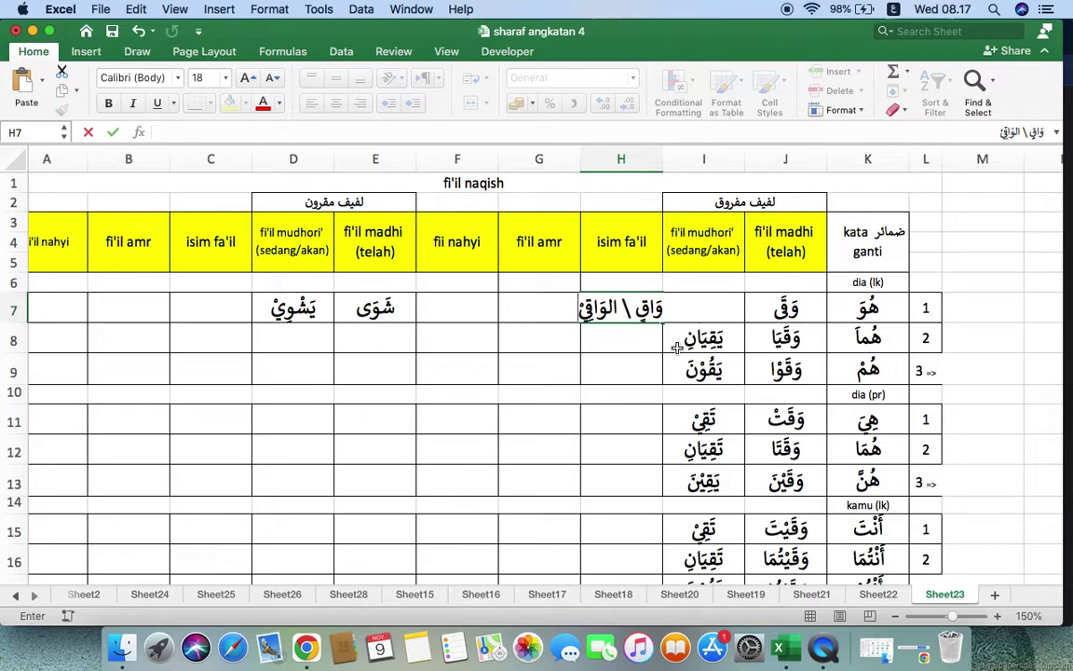
left_click(562, 332)
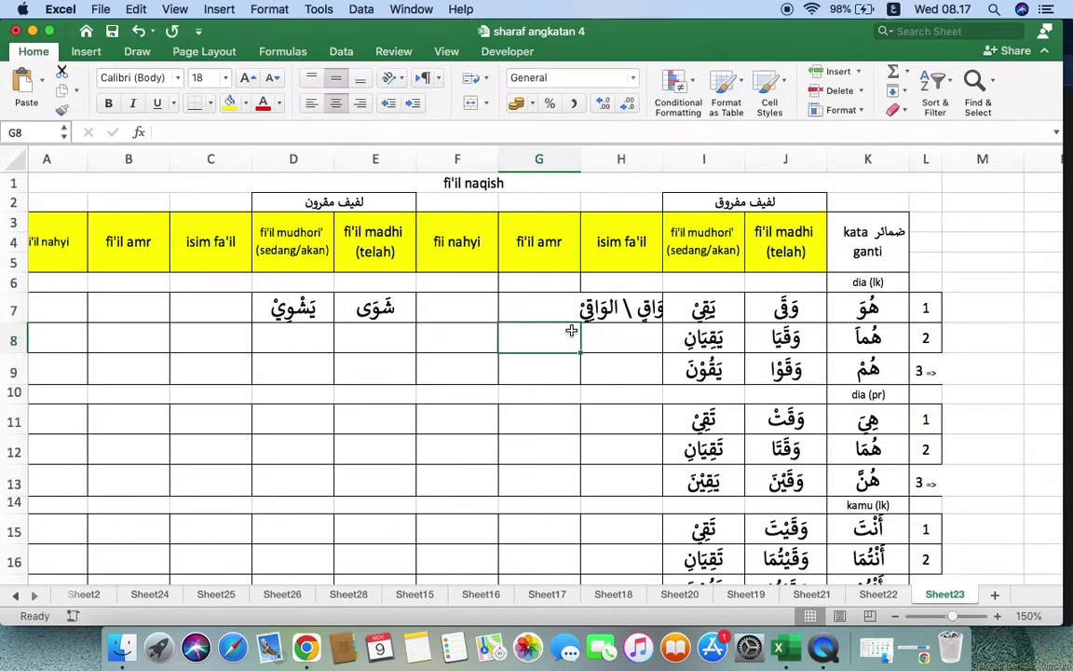
left_click(630, 310)
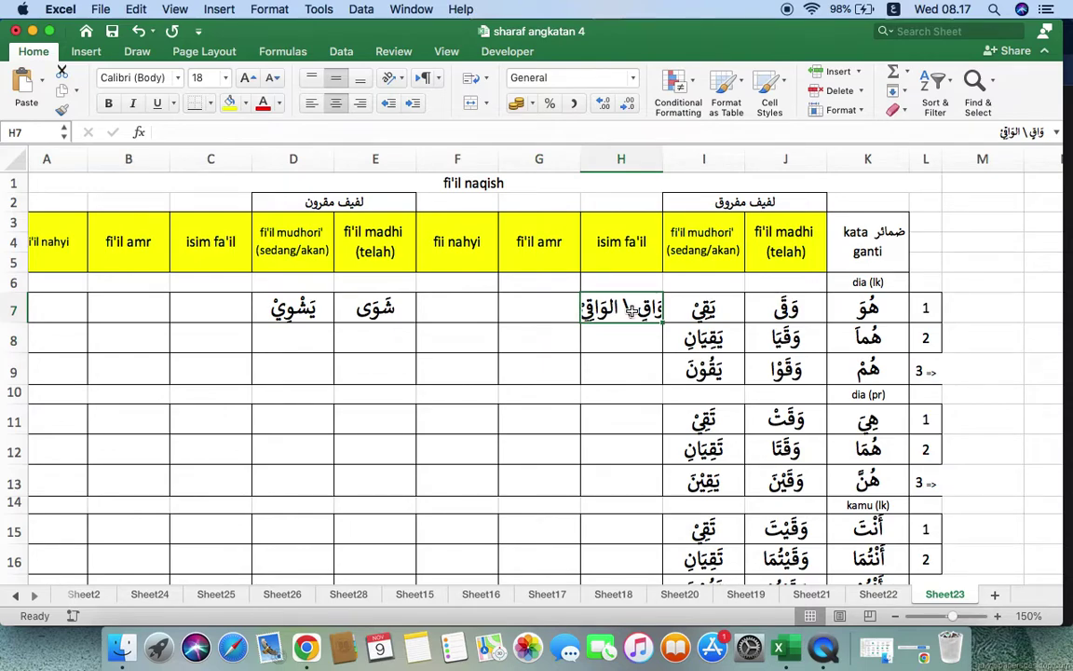
left_click(619, 340)
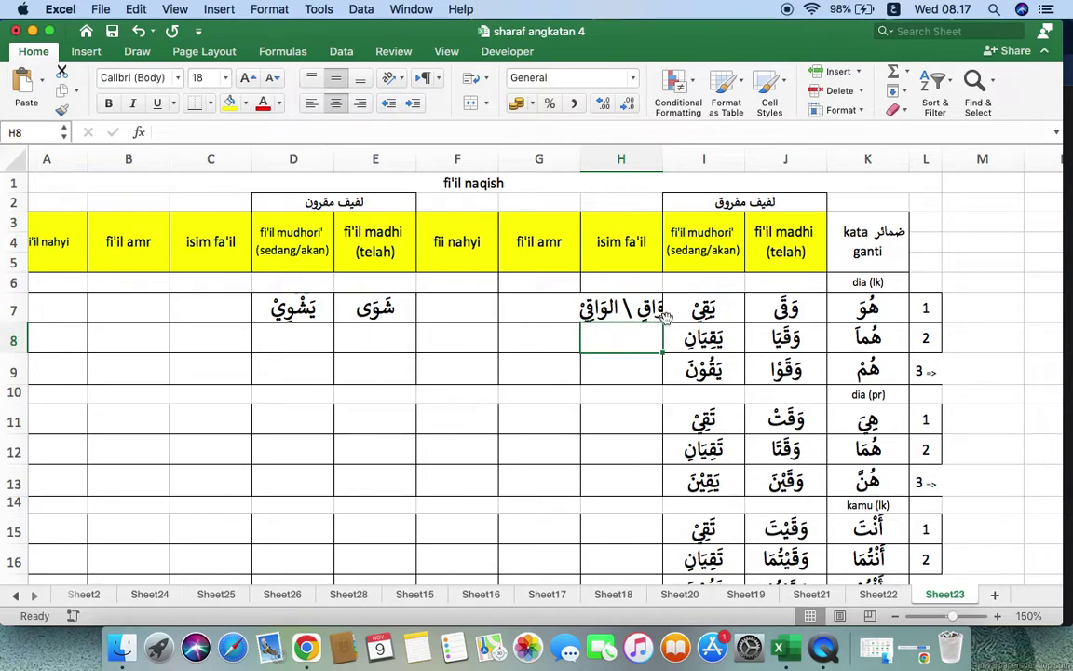
left_click(619, 394)
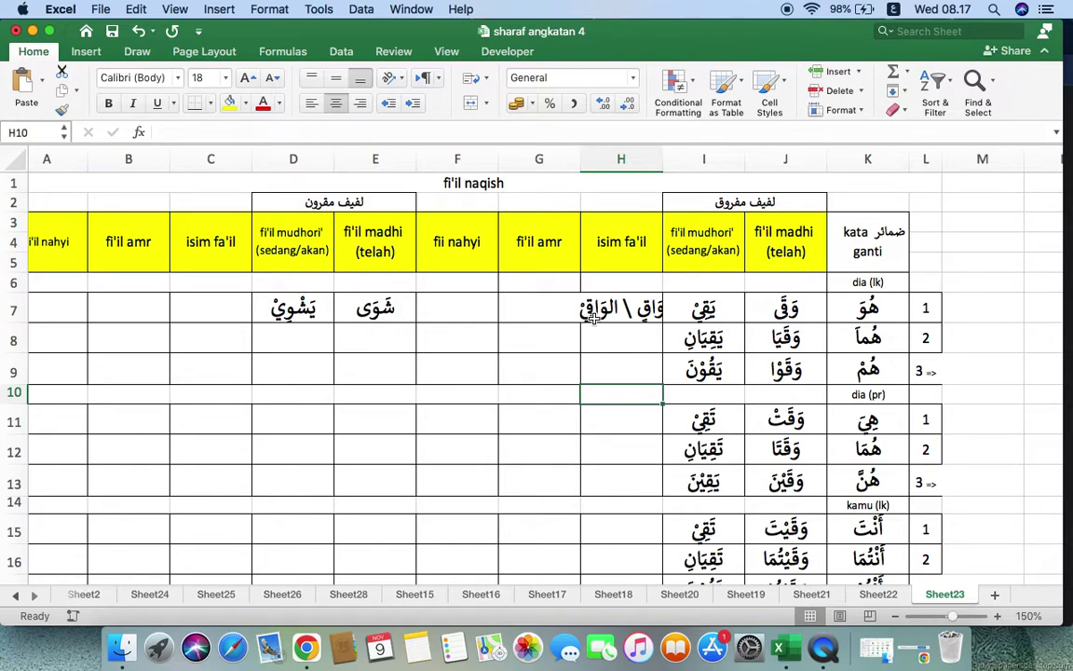
- Enter the dual form وَاقِيَانِ in cell H8 of the isim fa'il column
left_click(631, 340)
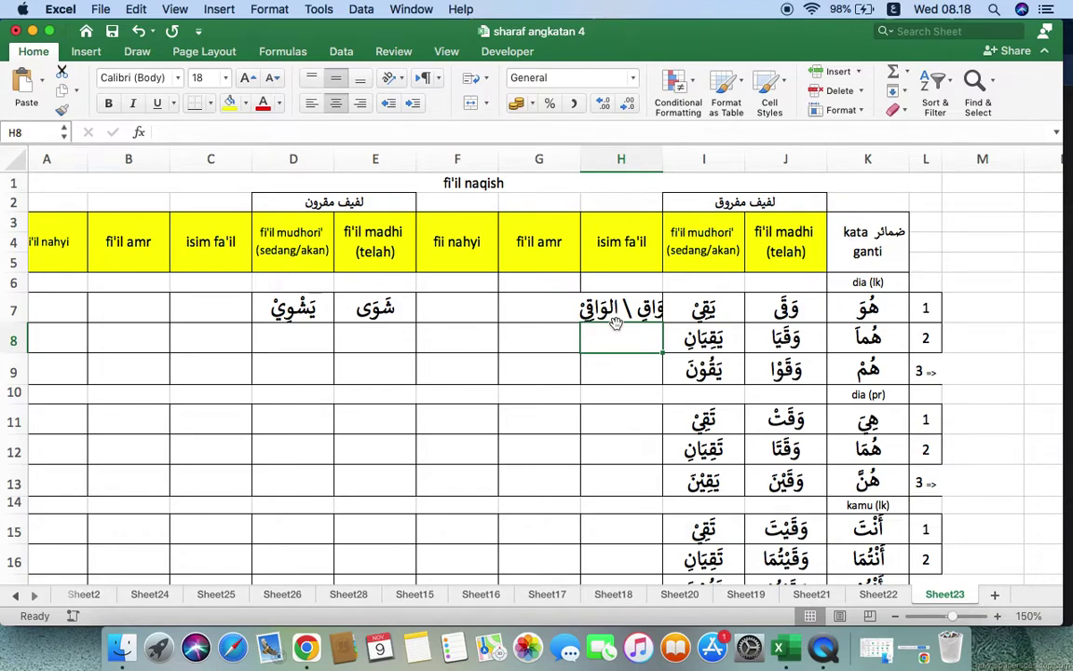
type("و")
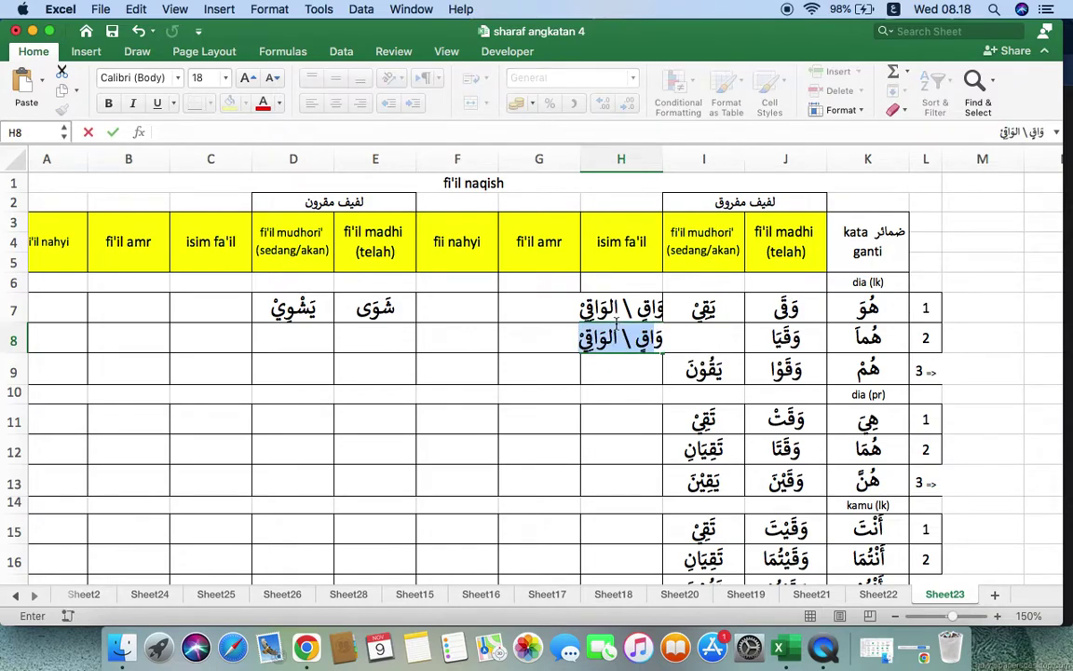
type("َقِ")
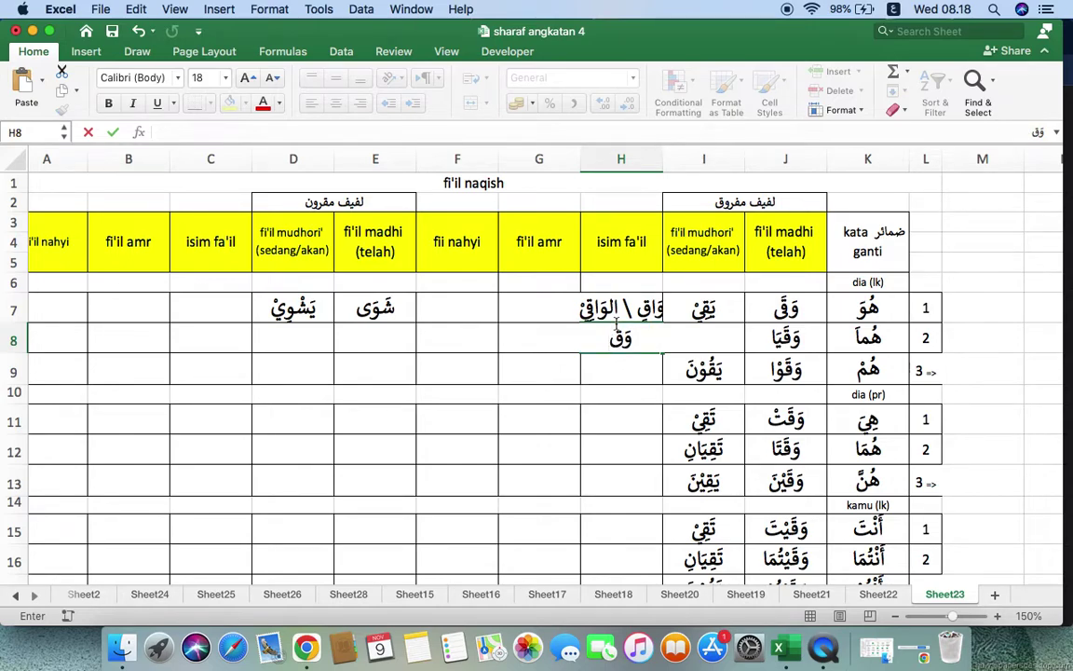
key("BackSpace")
key("BackSpace")
key("BackSpace")
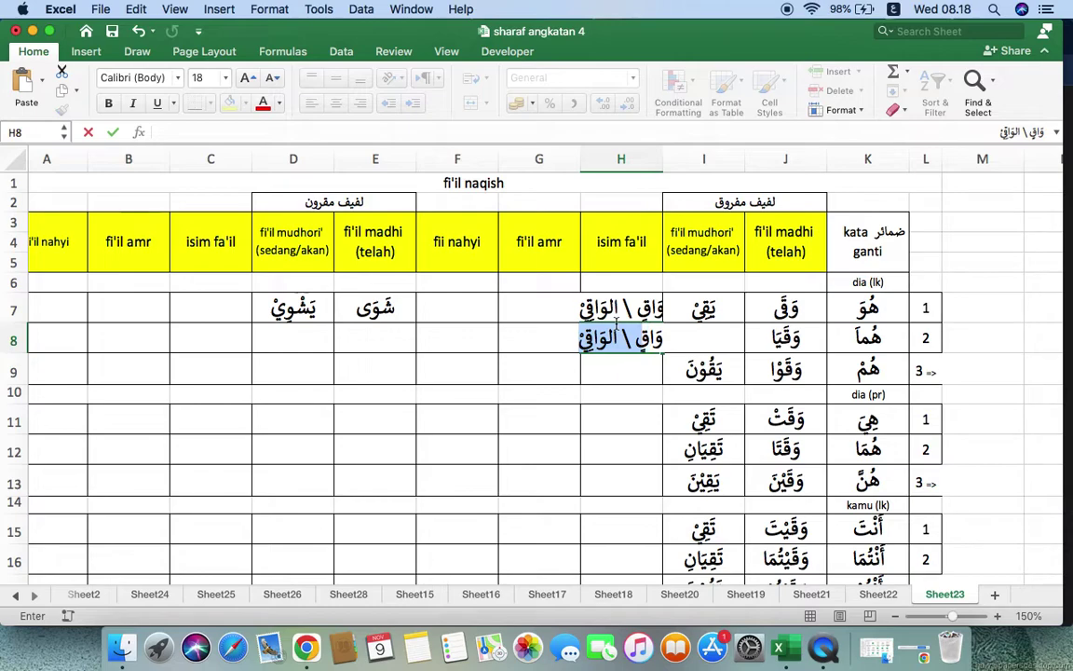
type("ِ")
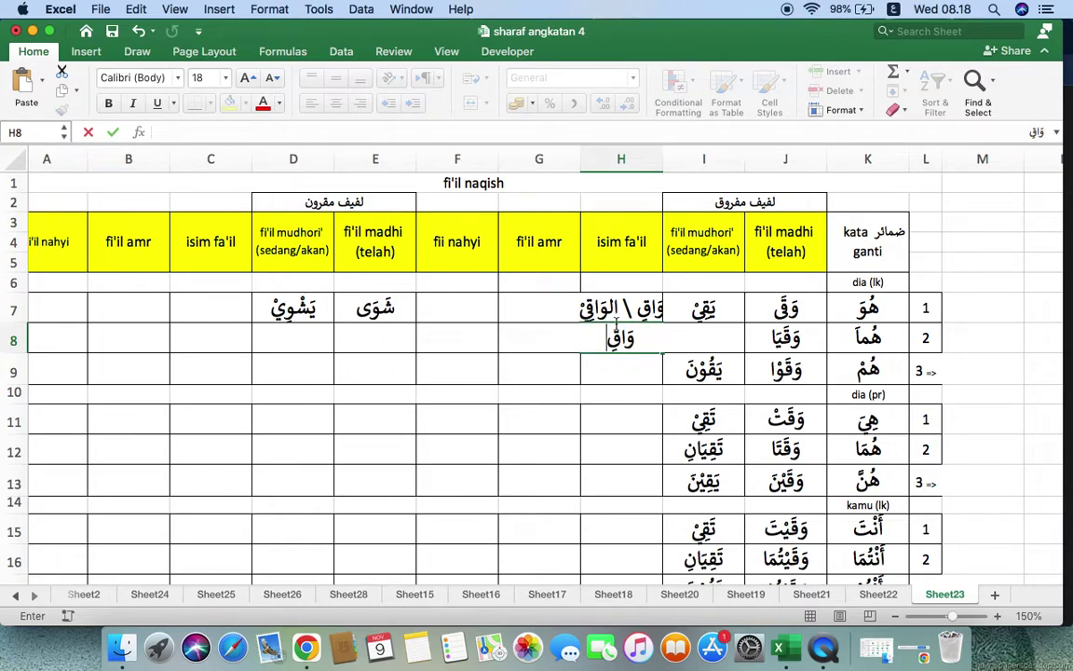
type("يَان")
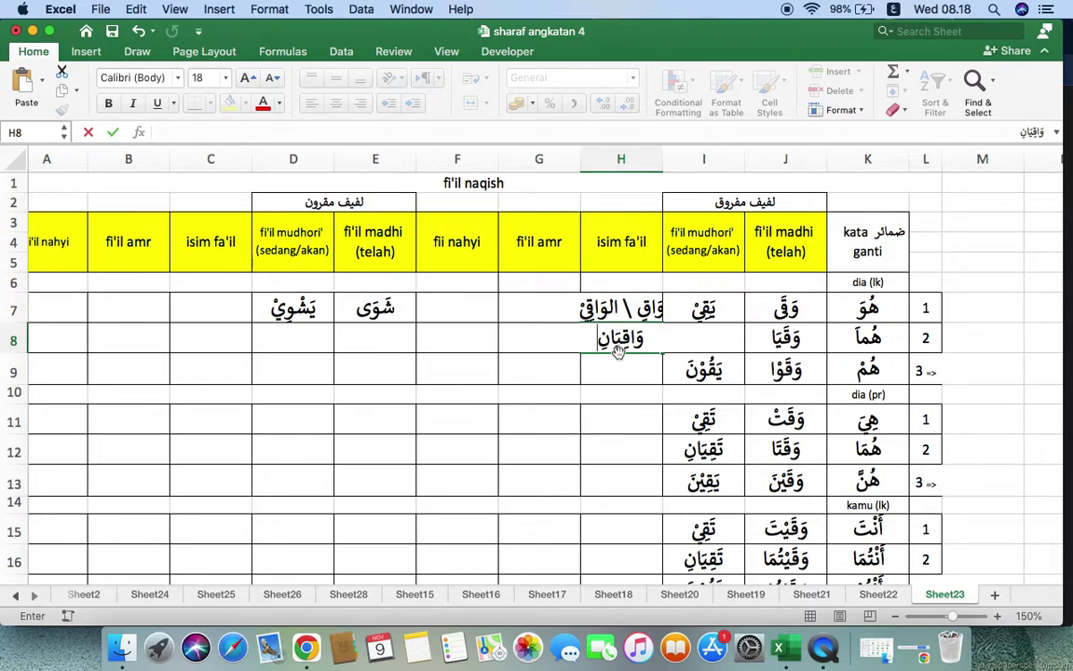
- Enter the plural form وَاقُوْنَ in cell H9 of the isim fa'il column, هُمْ row
left_click(620, 370)
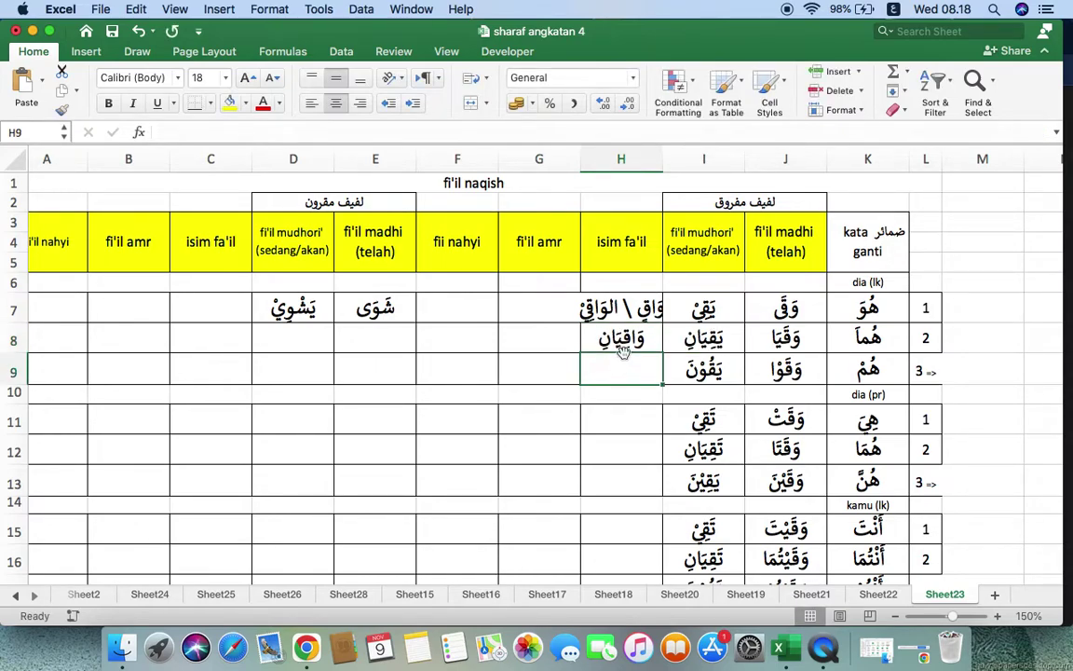
left_click(622, 338)
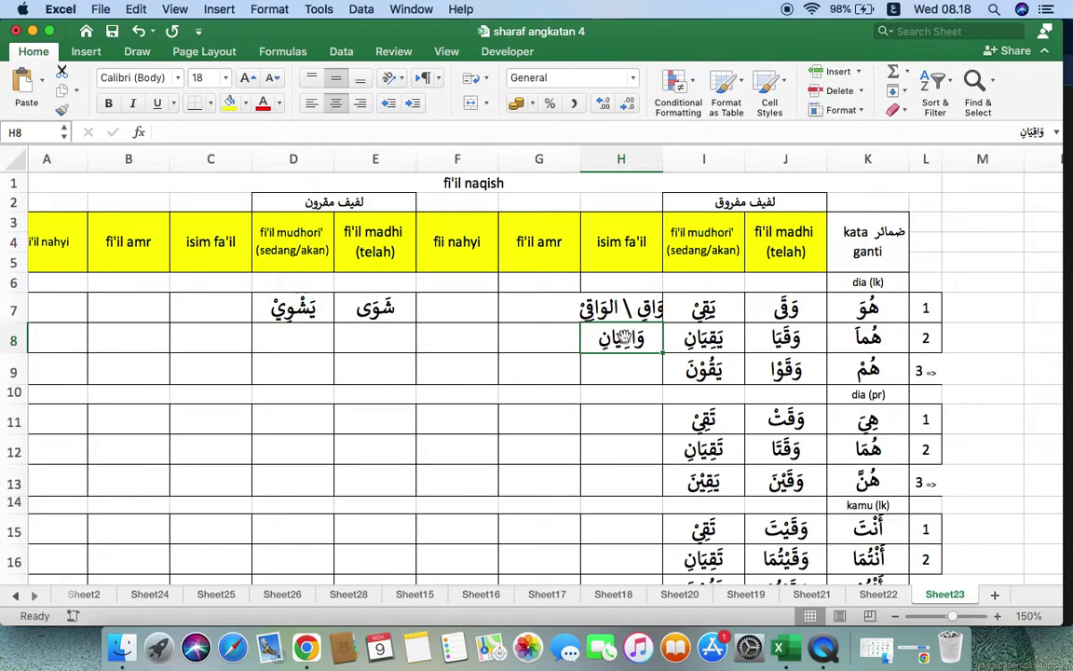
left_click(637, 370)
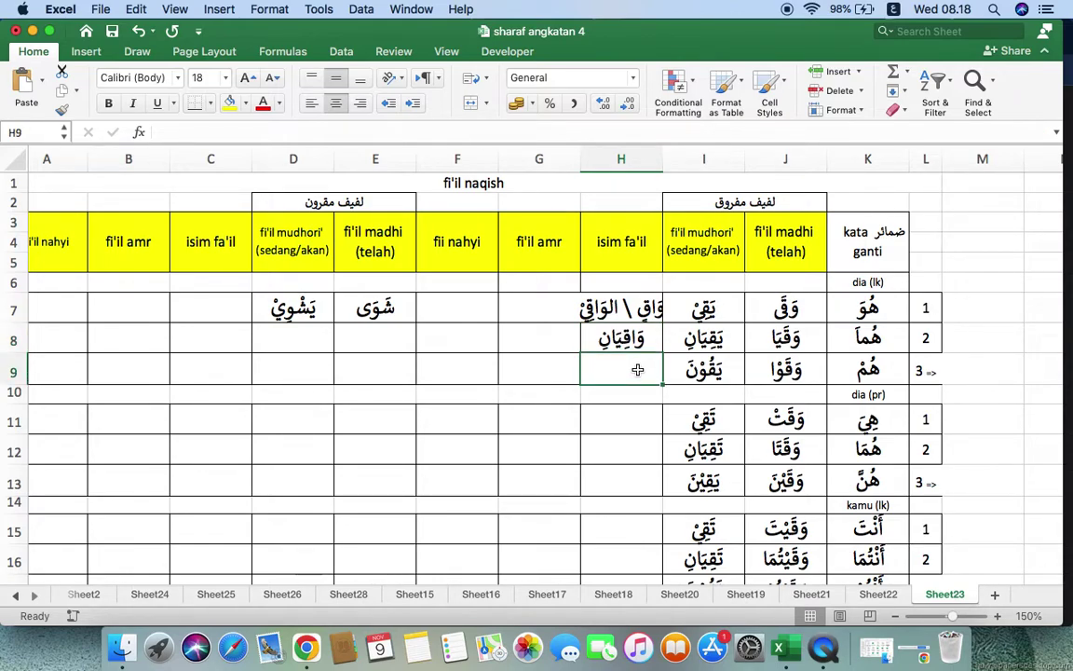
type("وَاق")
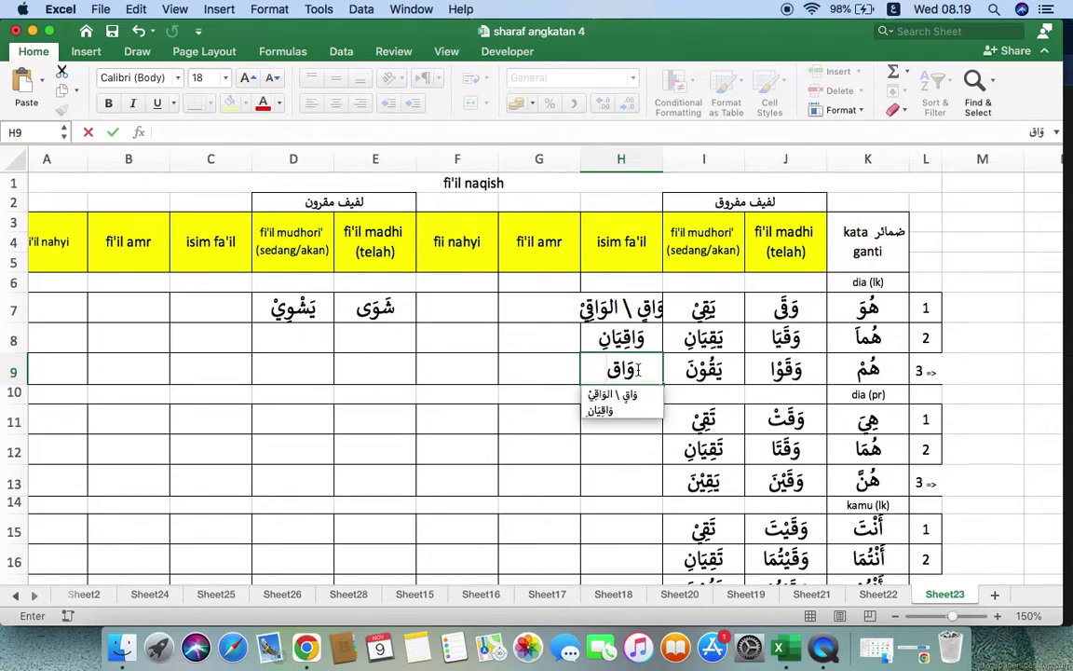
type("ُوْنَ")
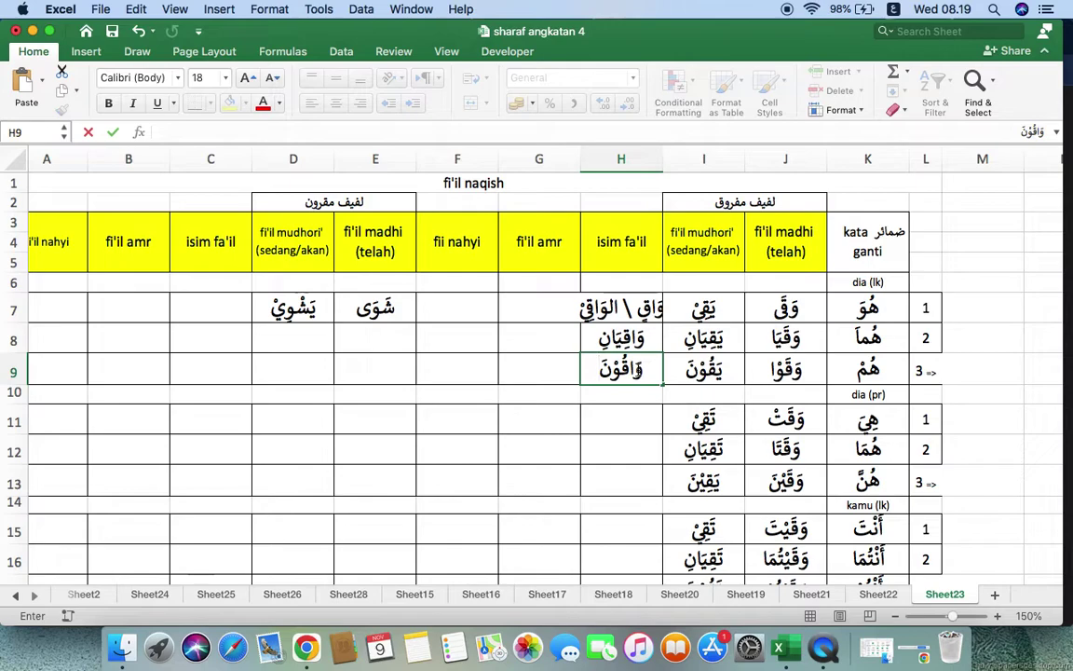
- Enter the feminine singular form وَاقِيَةٌ in cell H11 of the isim fa'il column, هِيَ row
left_click(626, 413)
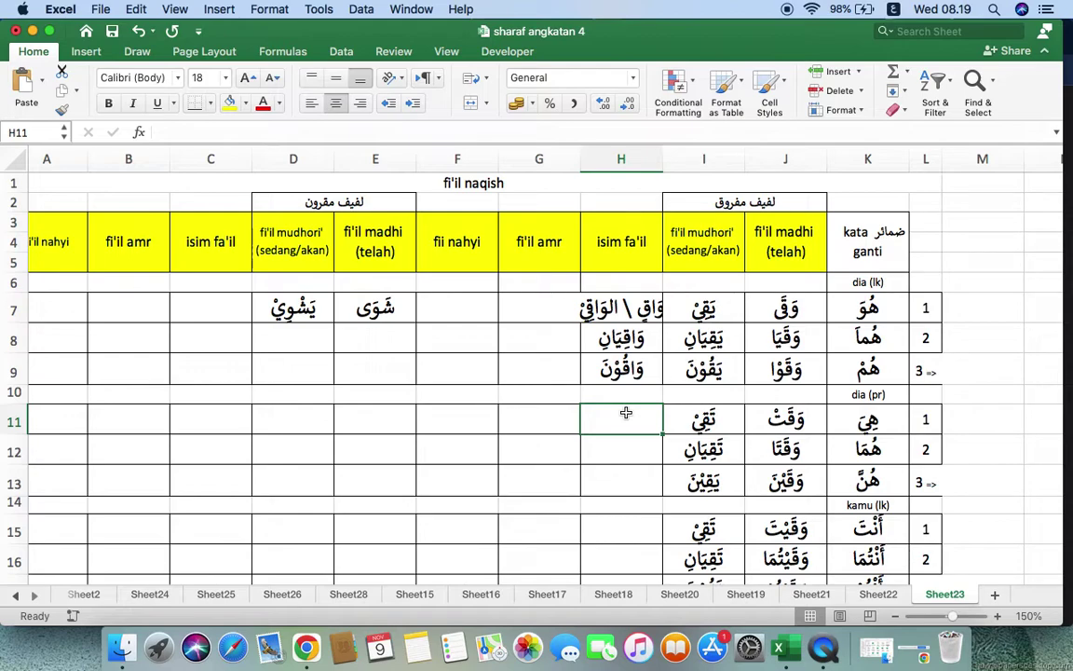
type("و")
type("َاقِ")
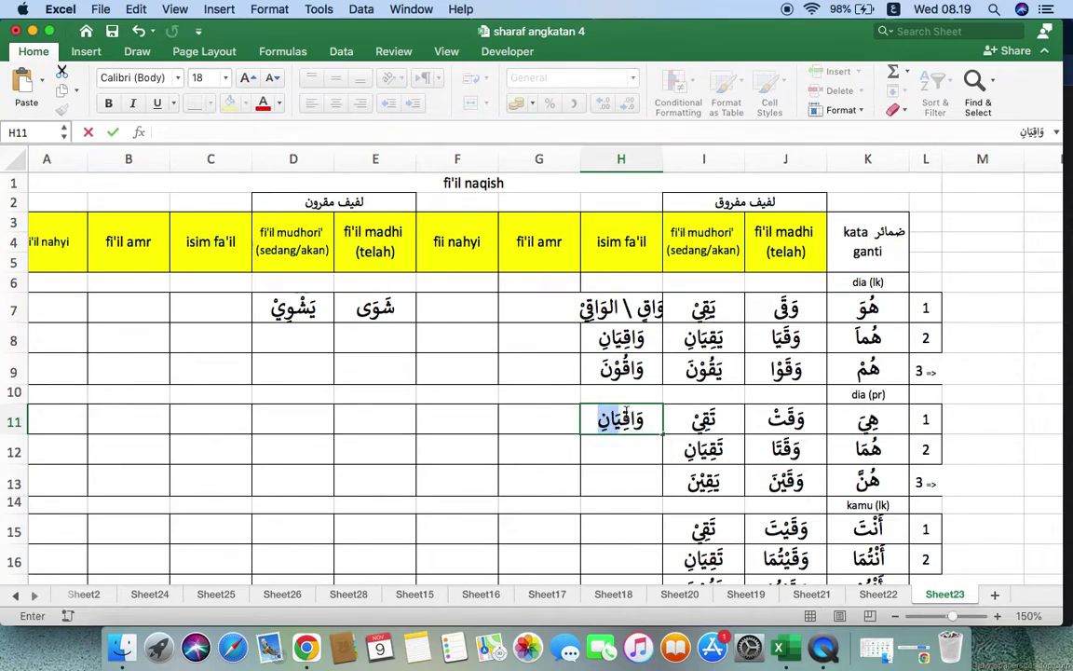
type("يَةٌ")
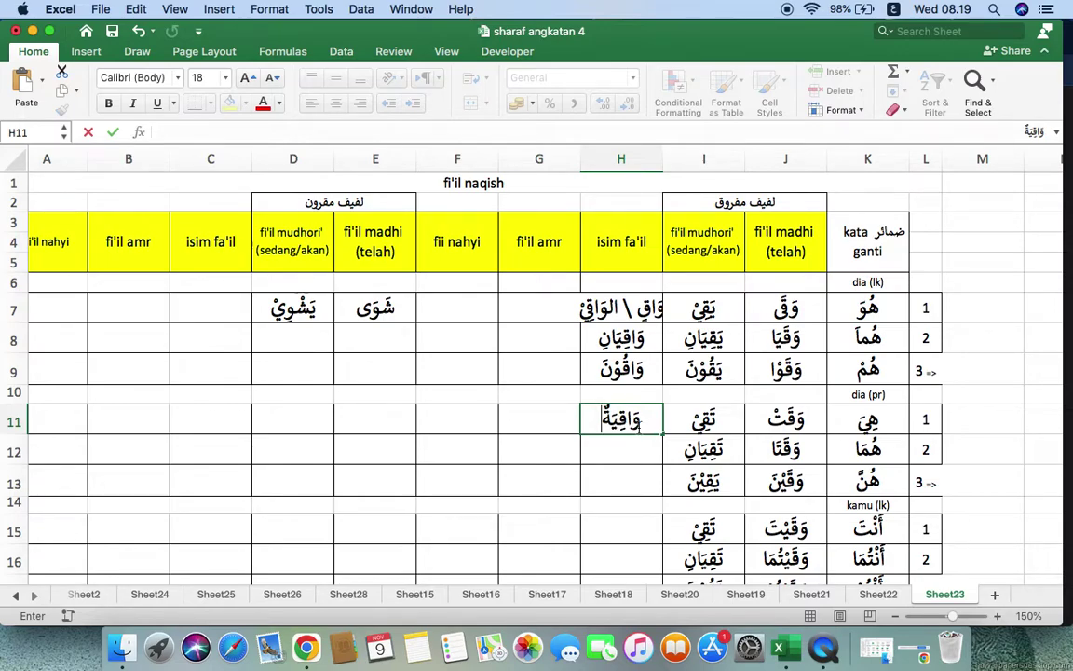
left_click(611, 448)
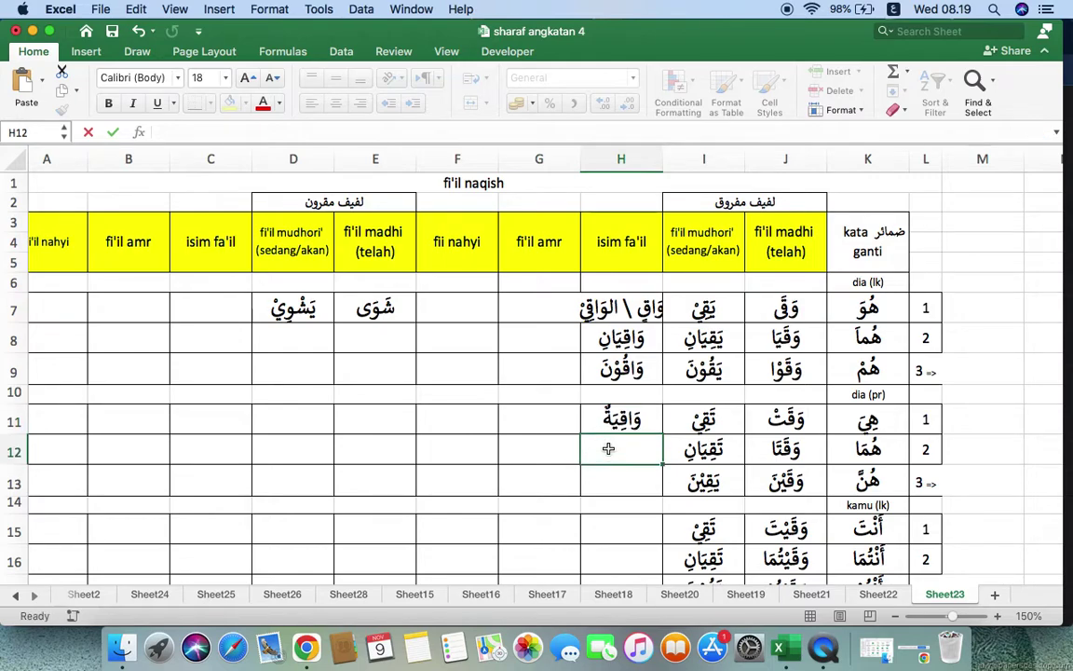
- Fill cell H12 with the feminine dual وَاقِيَتَانِ by copying وَاقِيَةٌ from H11 and replacing its ending
left_click(620, 419)
key("ctrl+c")
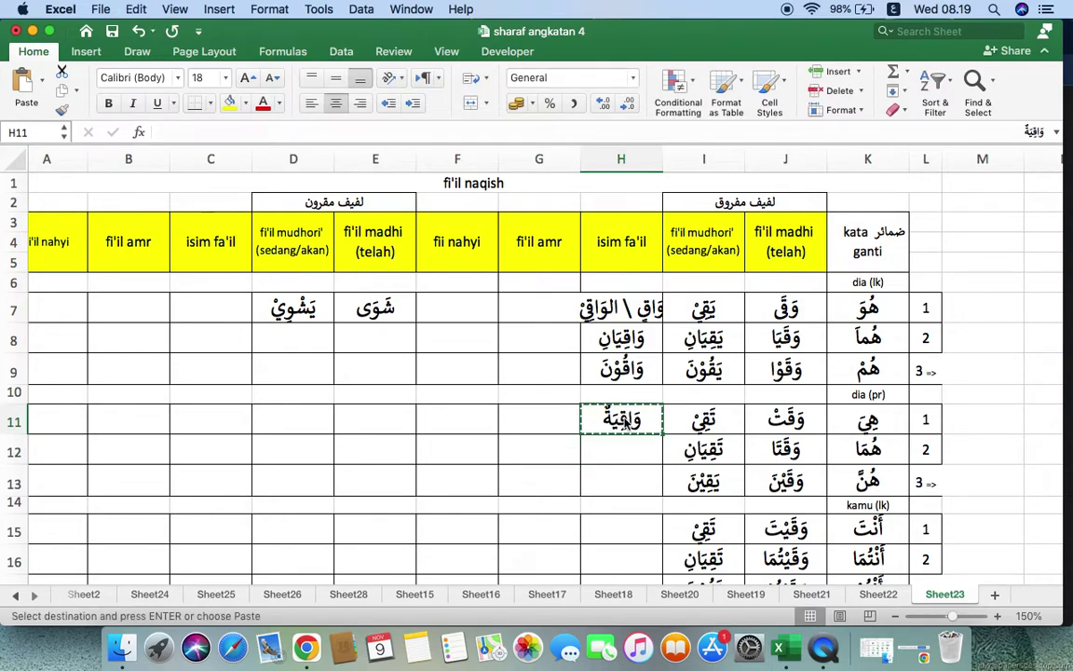
left_click(624, 446)
key("super+v")
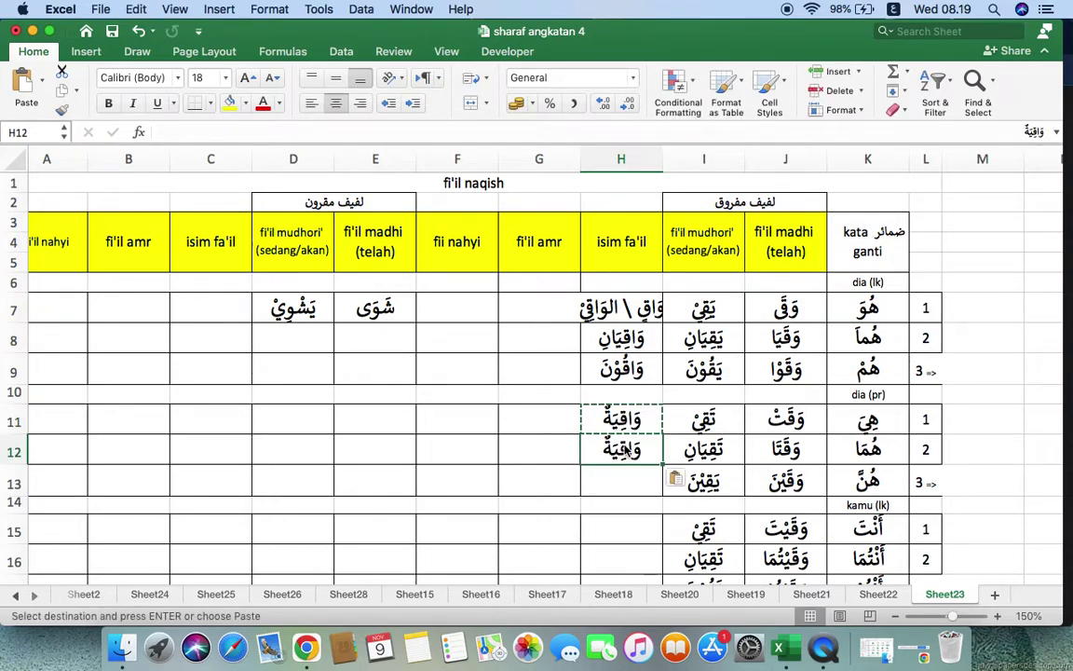
double_click(591, 452)
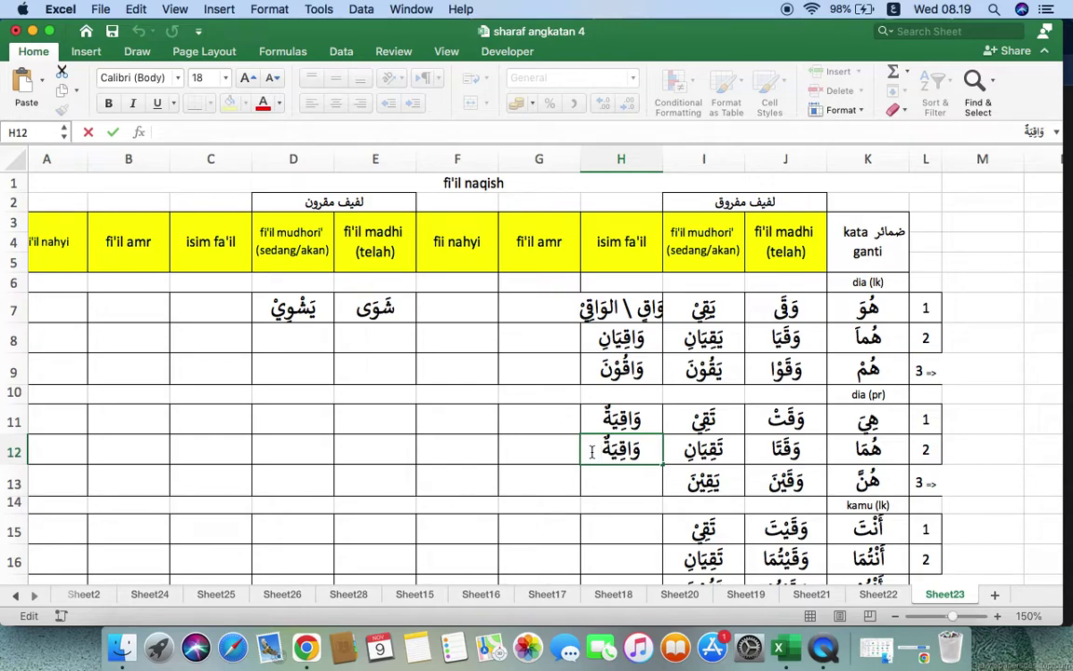
key("BackSpace")
key("BackSpace")
key("BackSpace")
key("BackSpace")
type("يَتَ")
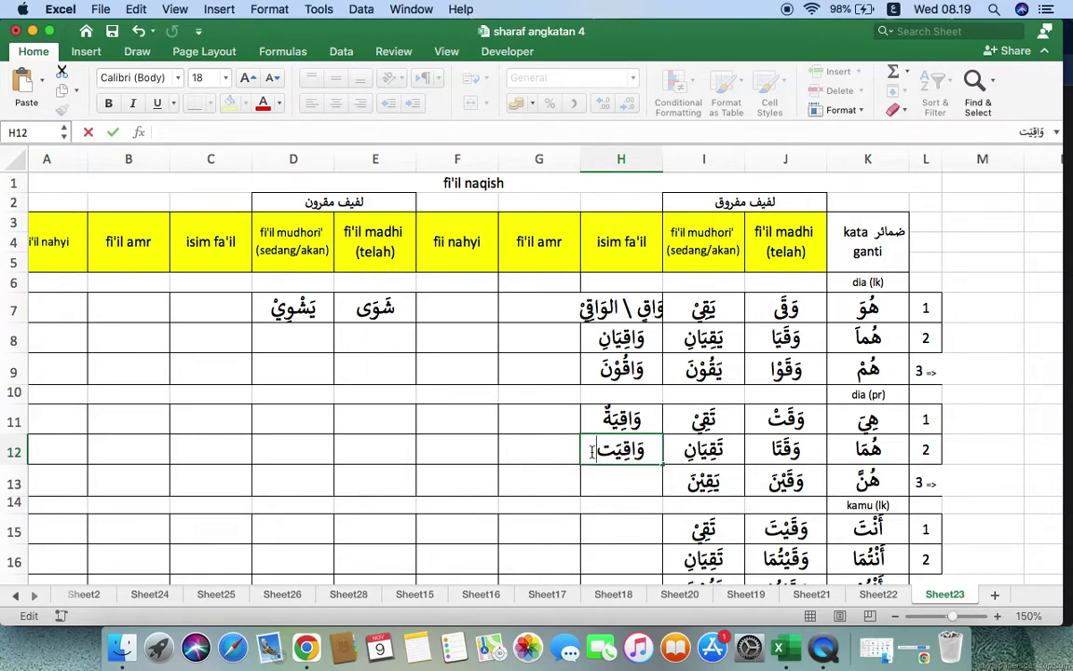
type("انِ")
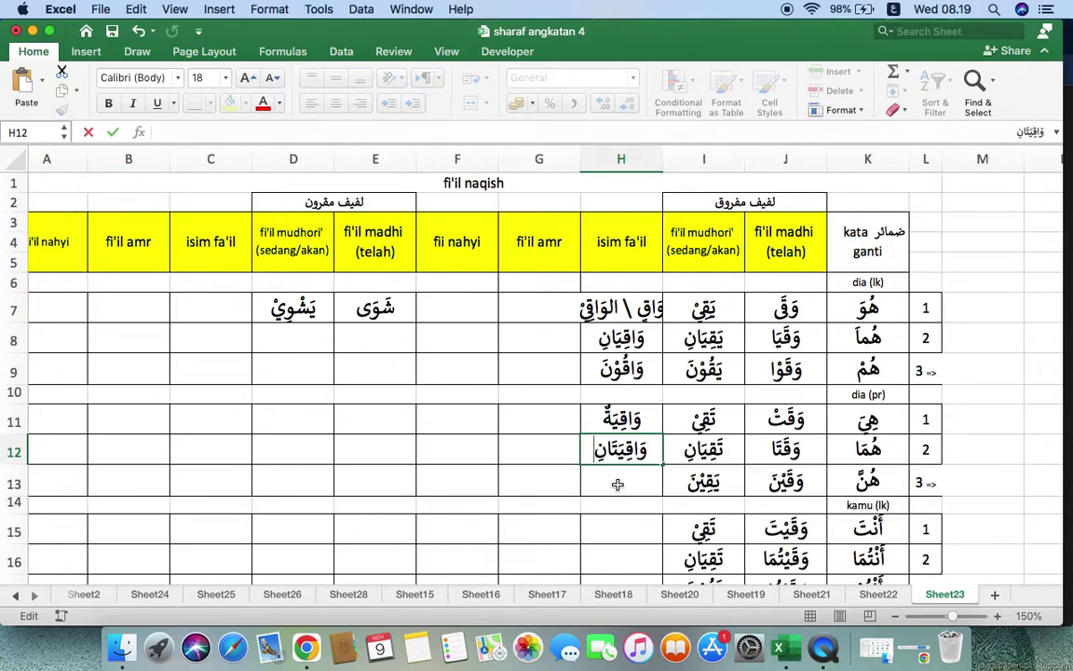
- Fill cell H13 in the هُنَّ row with وَاقِيَاتٌ by pasting وَاقِيَةٌ and replacing its ending
left_click(617, 483)
key("super+v")
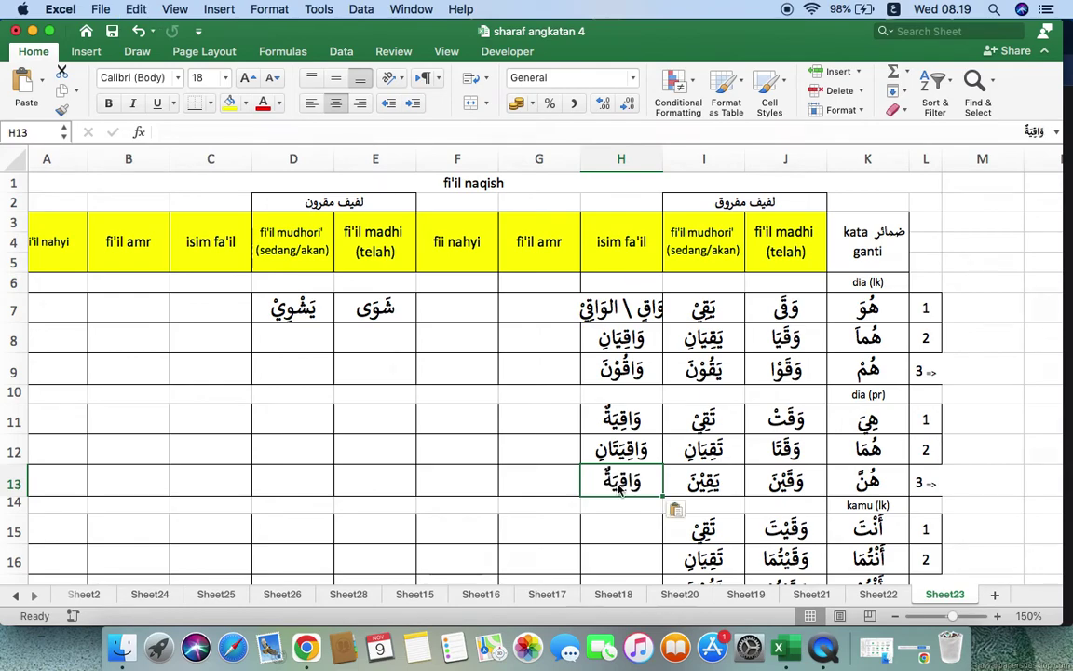
double_click(597, 482)
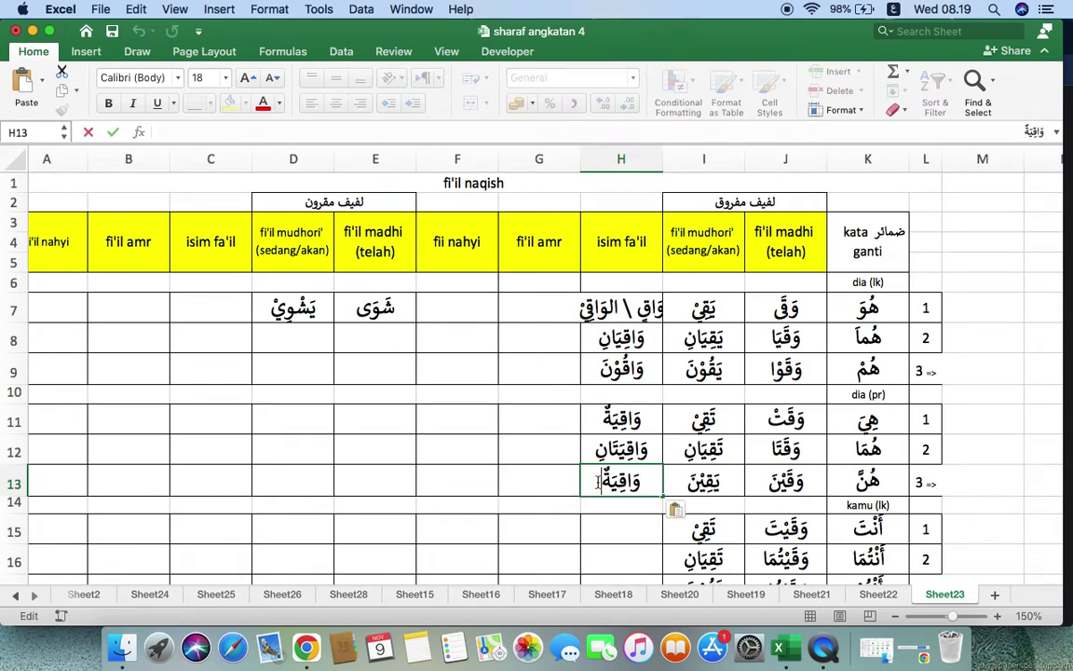
key("BackSpace")
key("BackSpace")
key("BackSpace")
key("BackSpace")
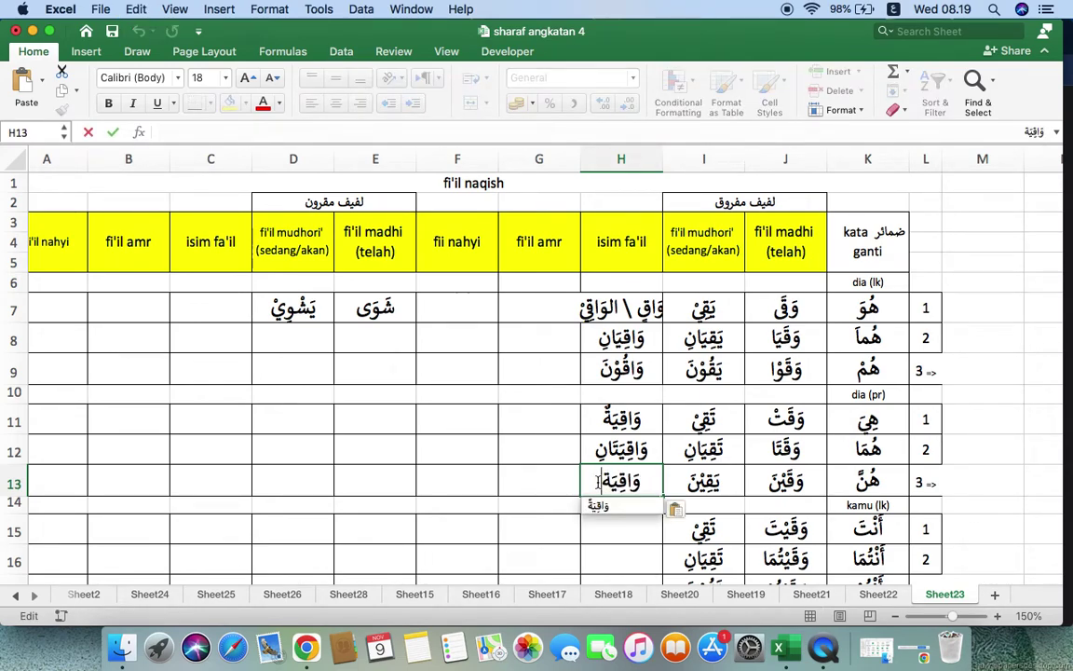
type("يَات")
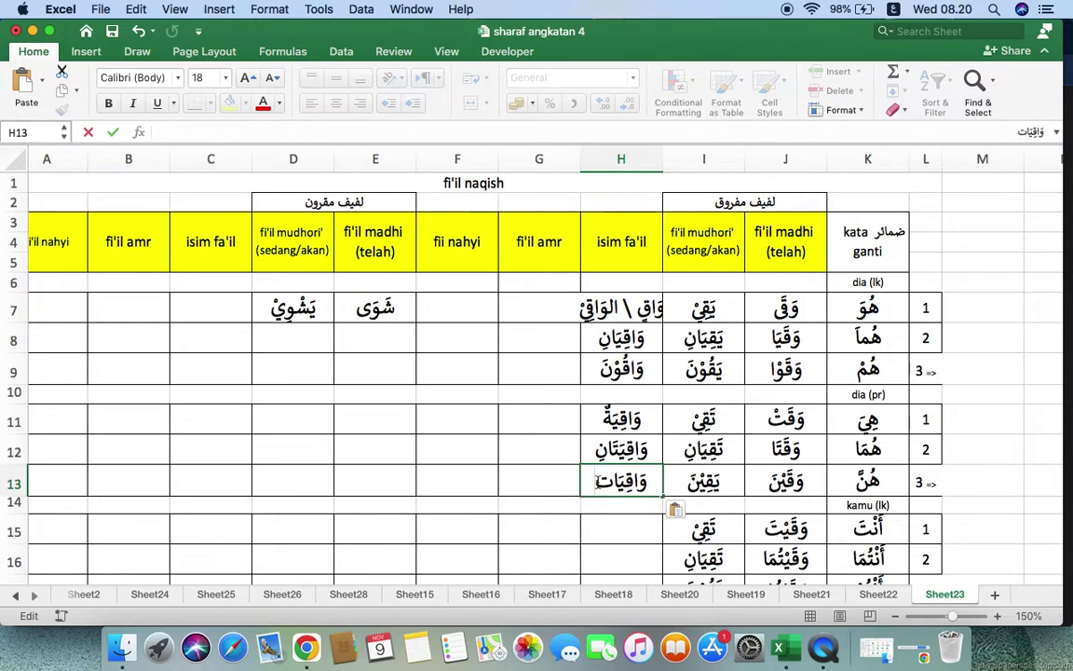
type("ٌ")
left_click(614, 538)
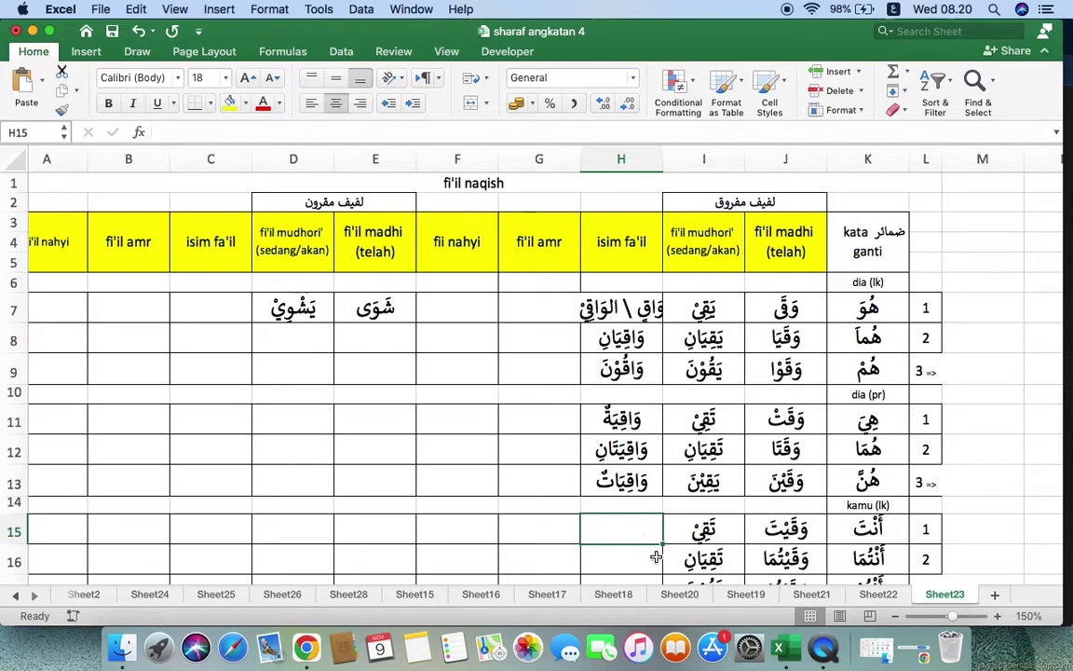
- Reduce the font size of cell H7 so that وَاقٍ \ الوَاقِيْ fits within the column width
left_click(608, 307)
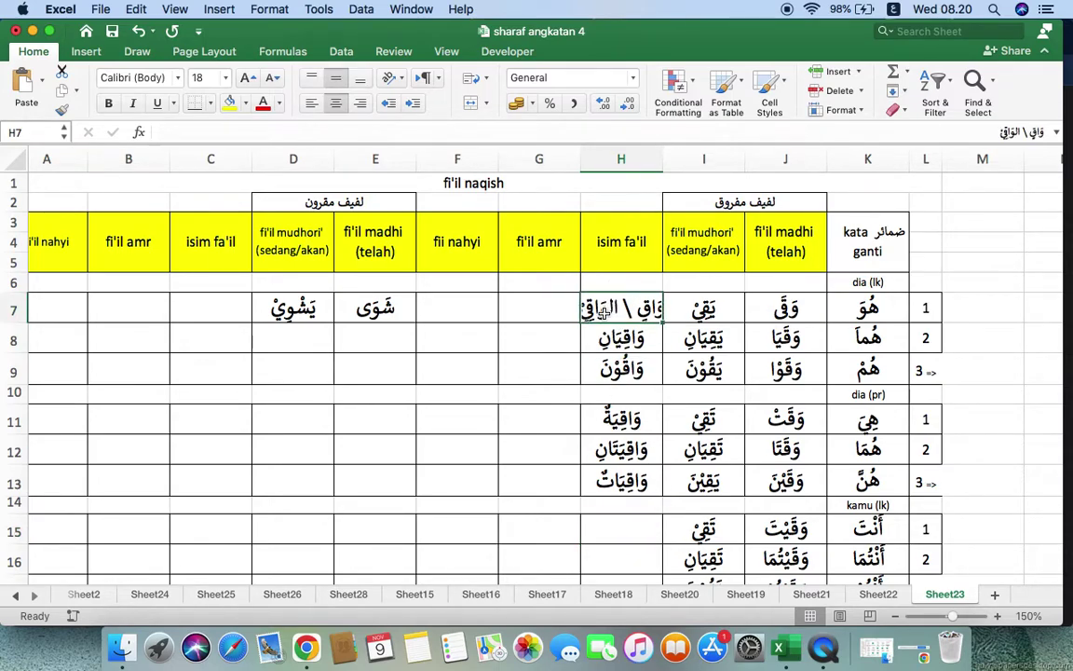
left_click(275, 78)
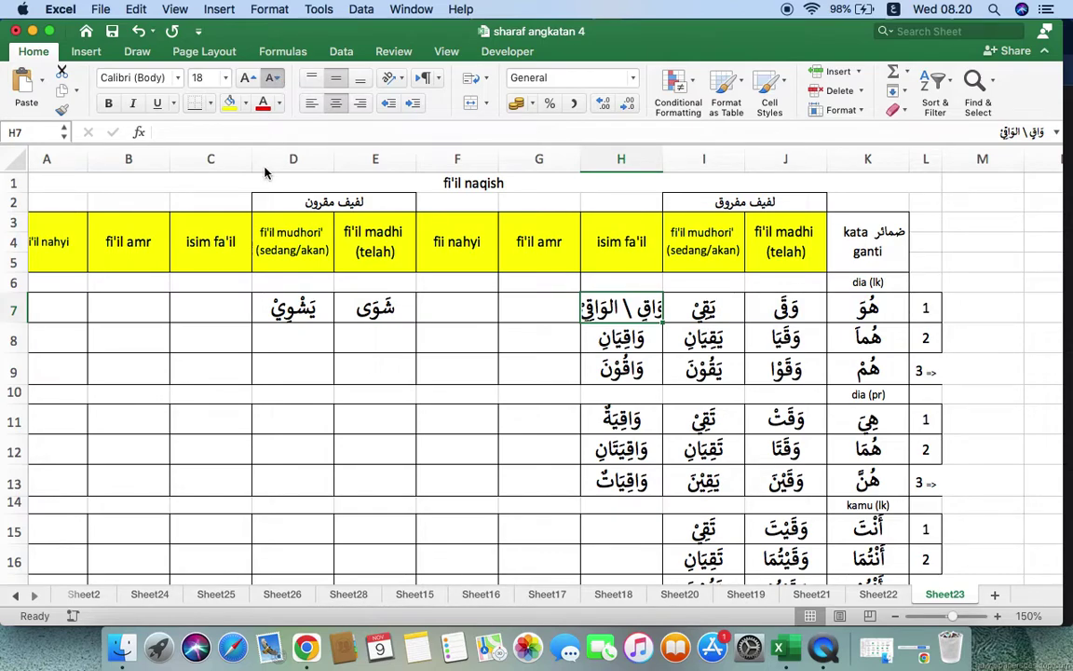
left_click(543, 380)
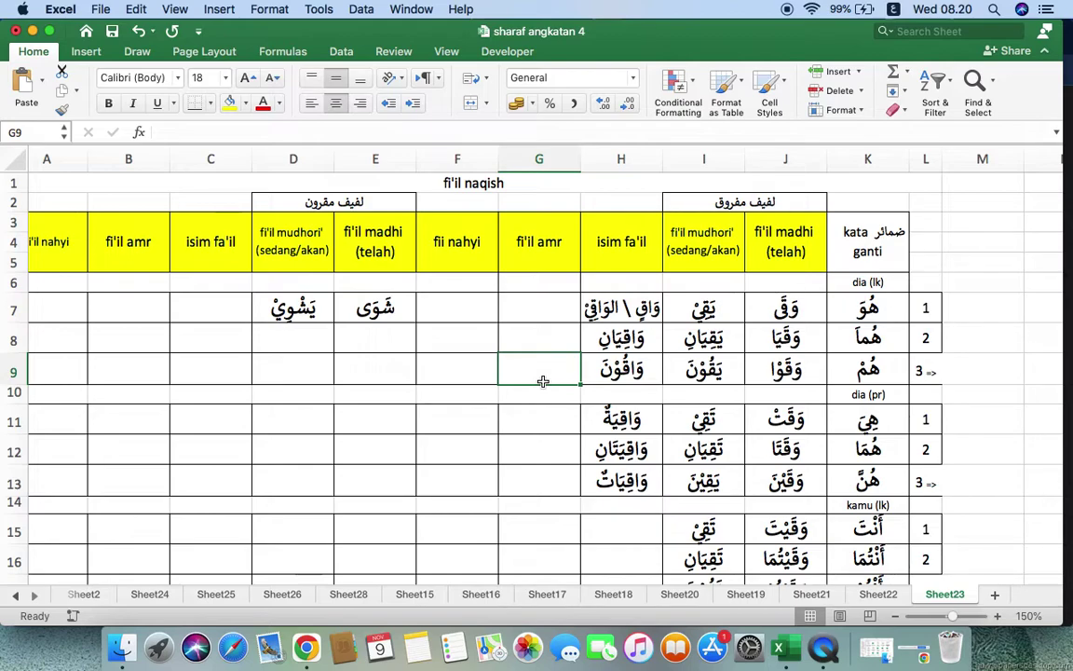
- Examine the fi'il amr column G from its header down through the kamu, saya and kami rows
left_click(559, 426)
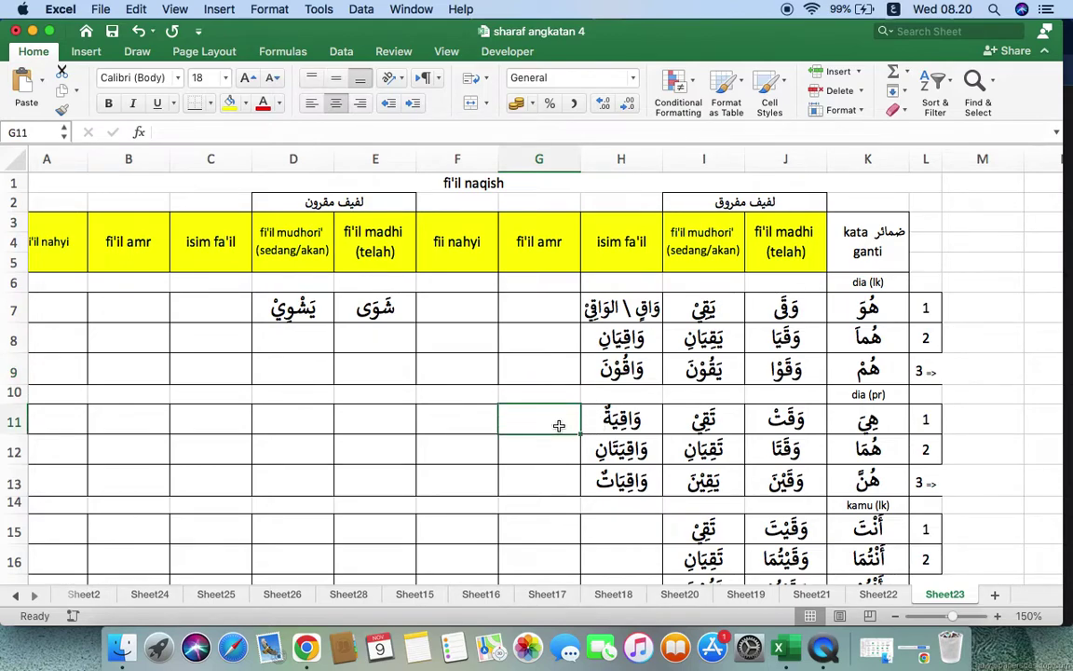
scroll(558, 426, "down", 3)
scroll(558, 426, "up", 3)
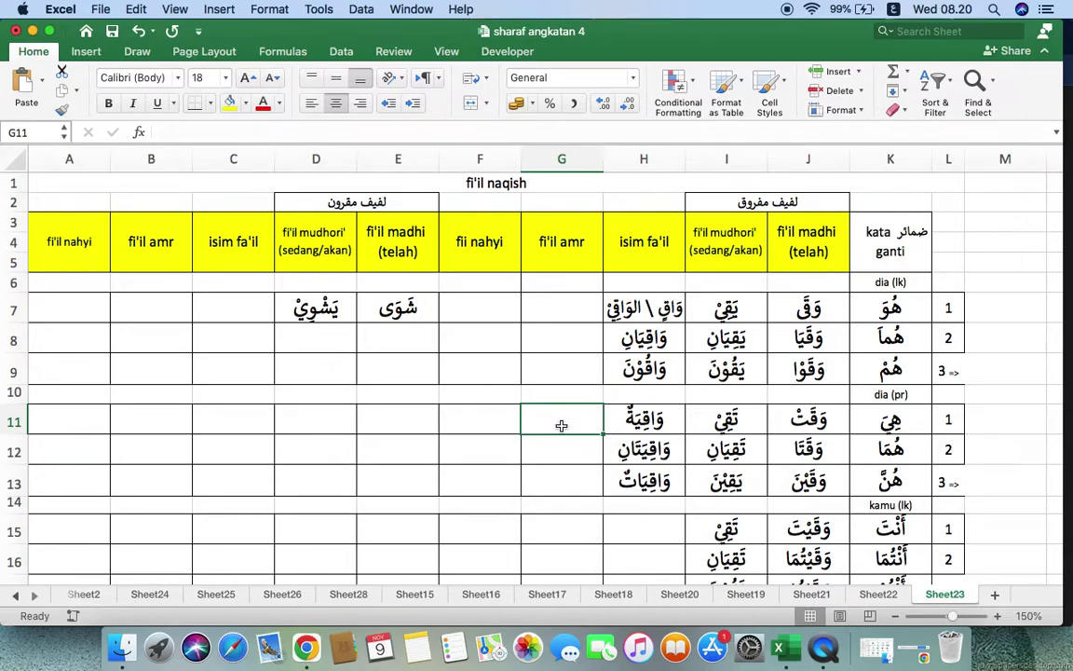
scroll(562, 426, "down", 10)
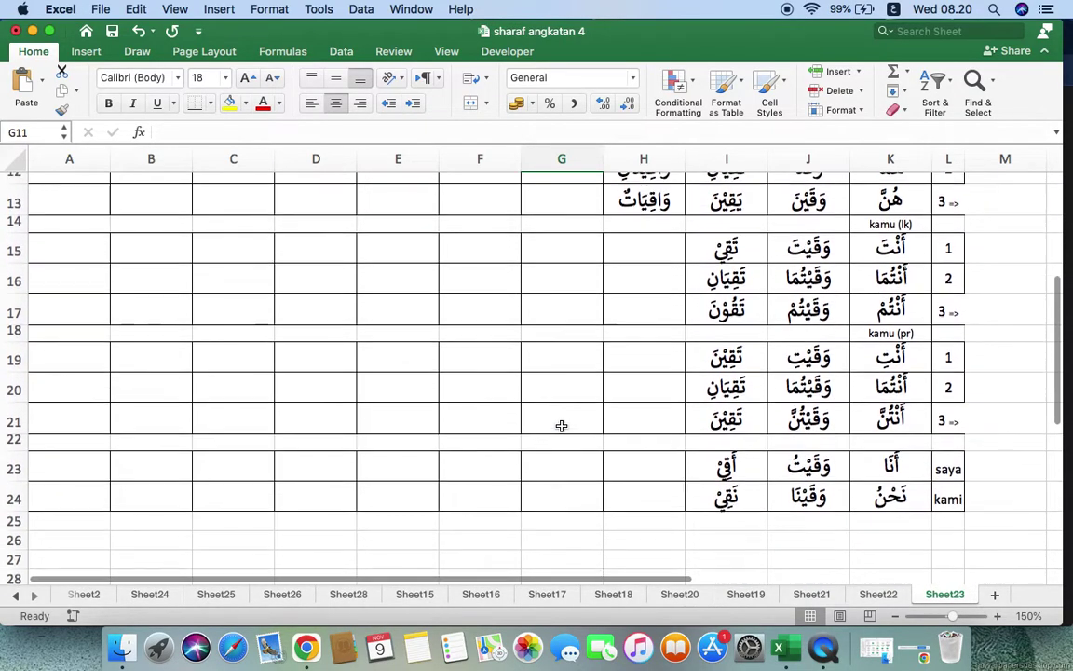
scroll(561, 424, "up", 10)
left_click(562, 159)
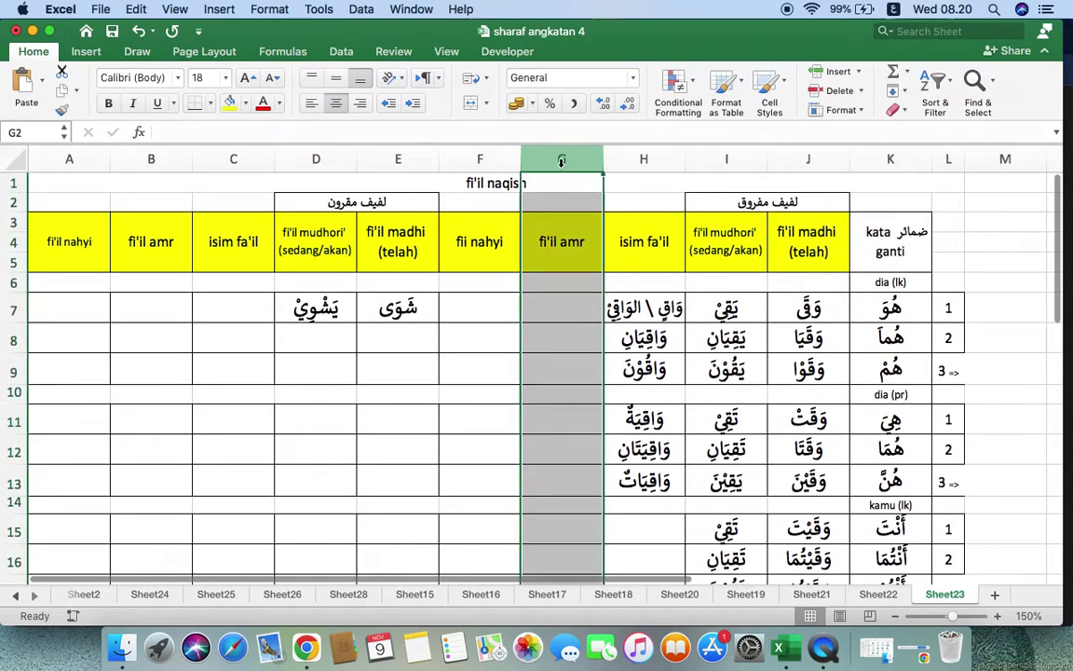
scroll(557, 349, "down", 10)
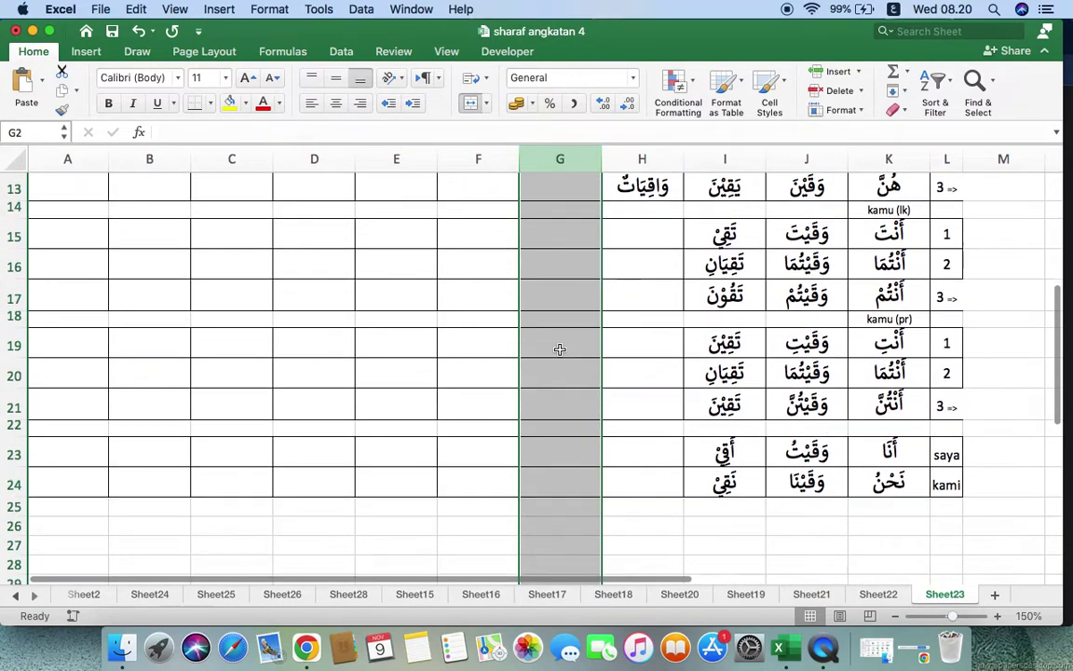
scroll(559, 349, "down", 2)
scroll(558, 349, "up", 1)
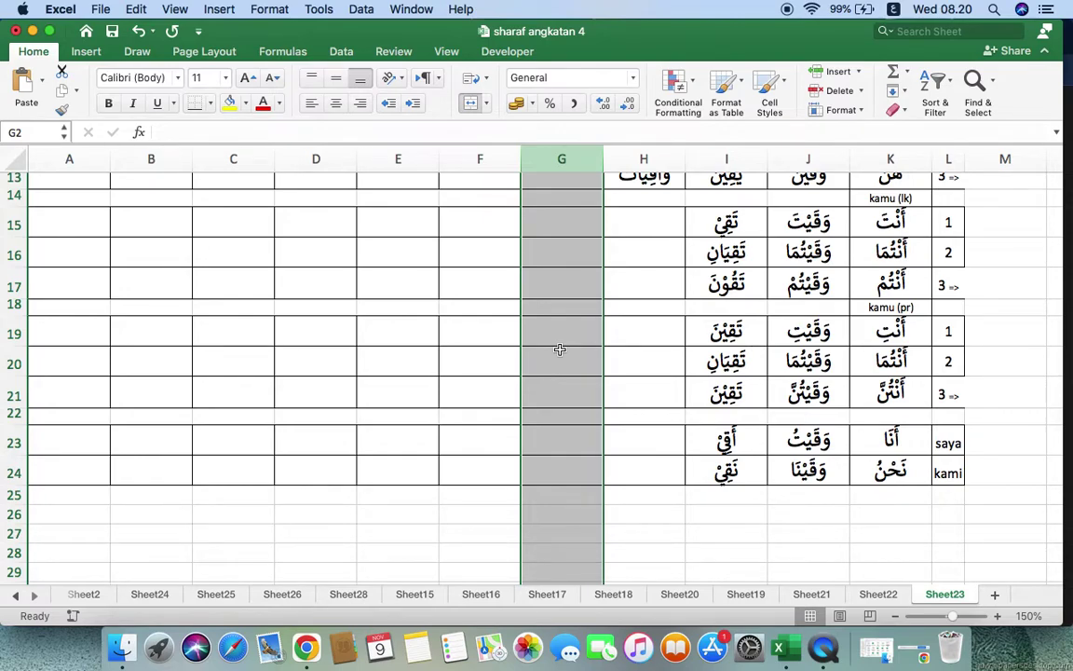
- Fill fi'il amr cell G15 in the أَنْتَ row with قِ by copying تَقِيْ from I15 and removing its prefix and final يْ
left_click(725, 225)
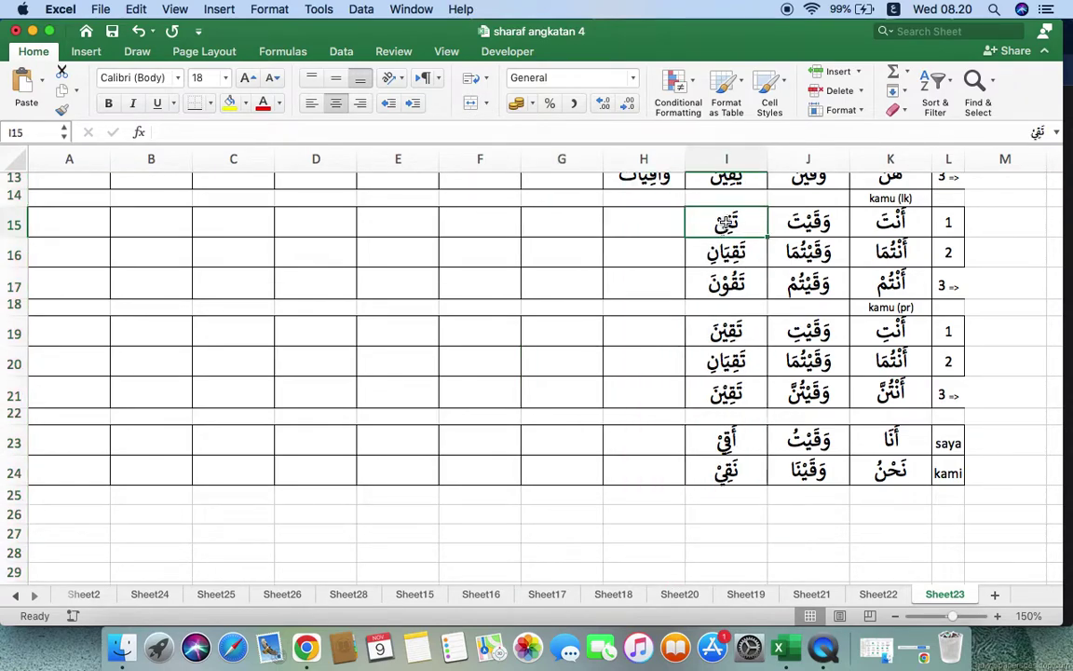
key("super+c")
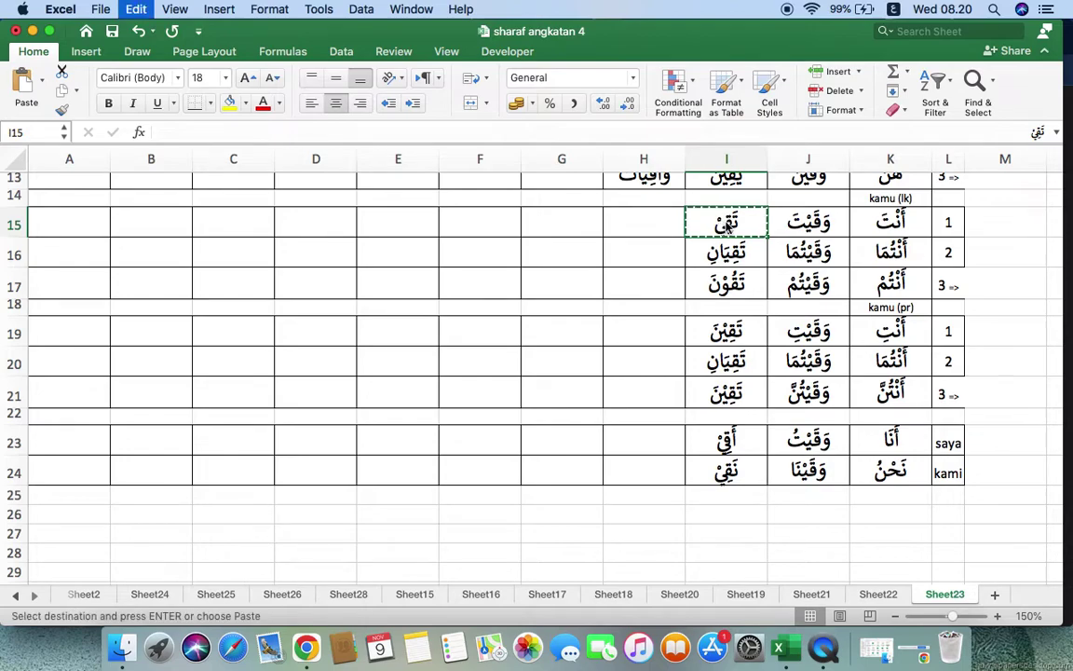
left_click(593, 225)
key("super+v")
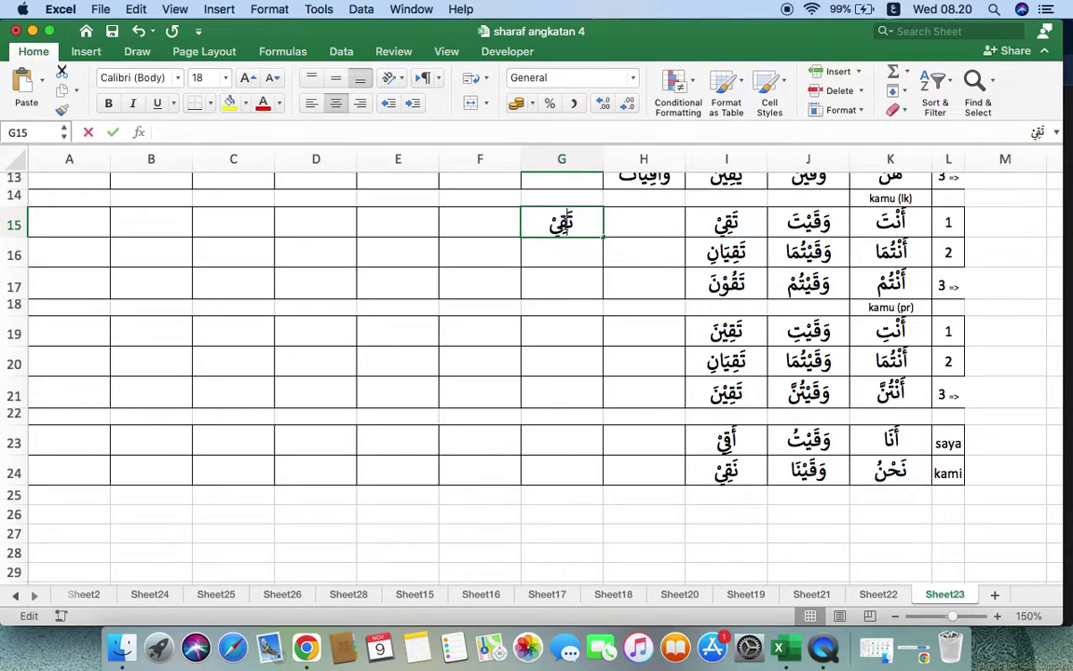
double_click(563, 224)
key("BackSpace")
key("BackSpace")
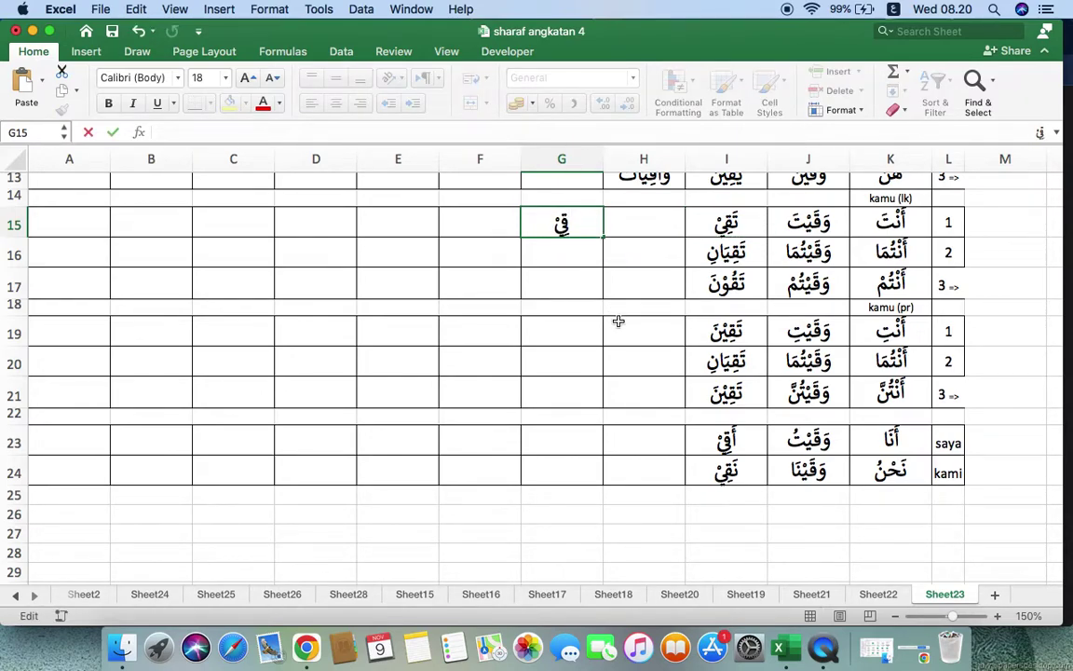
left_click(568, 260)
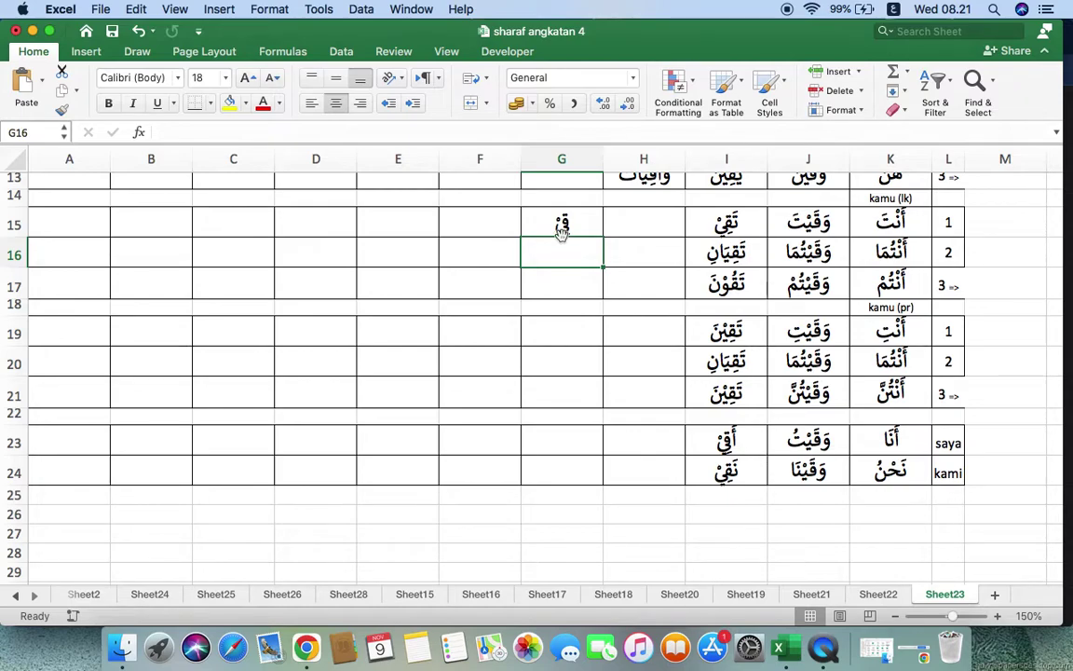
left_click(540, 223)
double_click(541, 223)
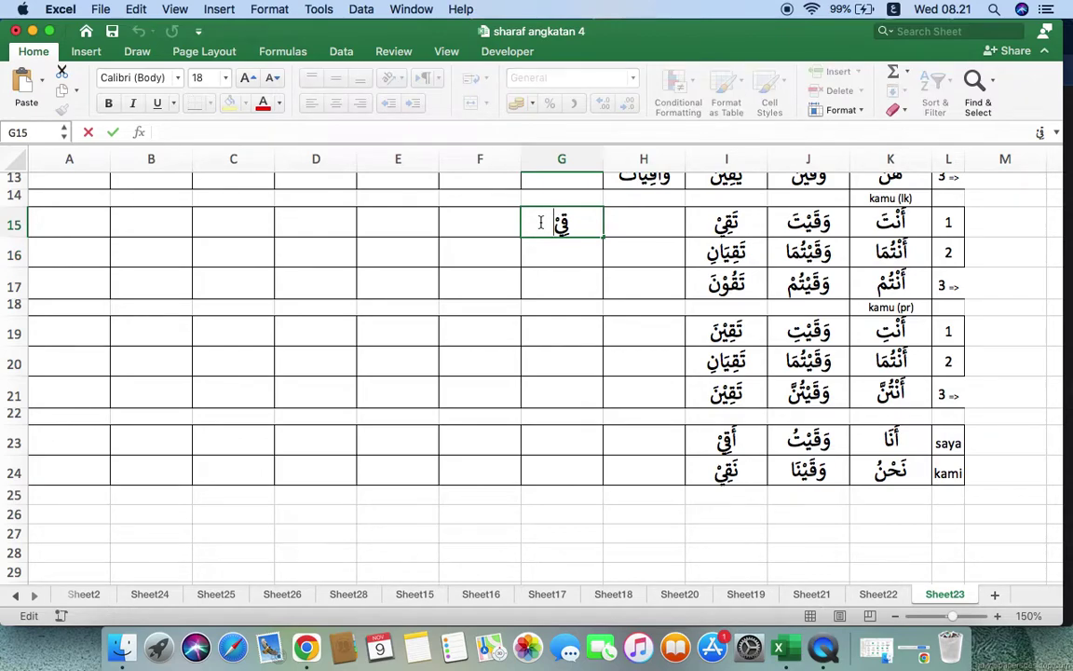
key("BackSpace")
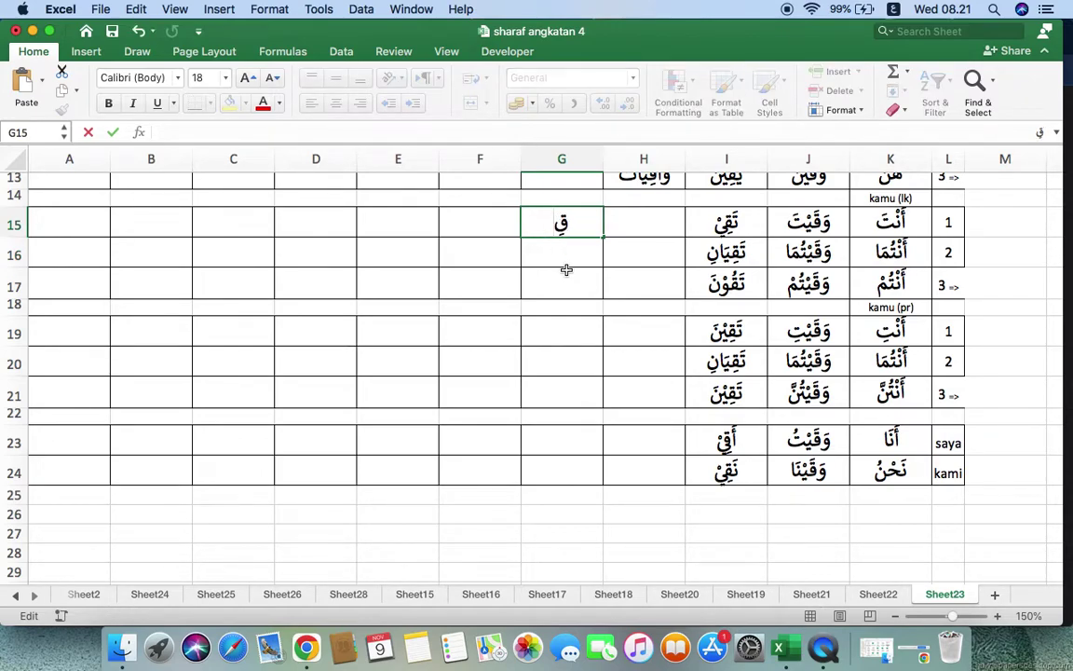
- Enter the example وَقِنَا in cell F15, beside the fi'il amr form قِ in the أَنْتَ row
left_click(565, 259)
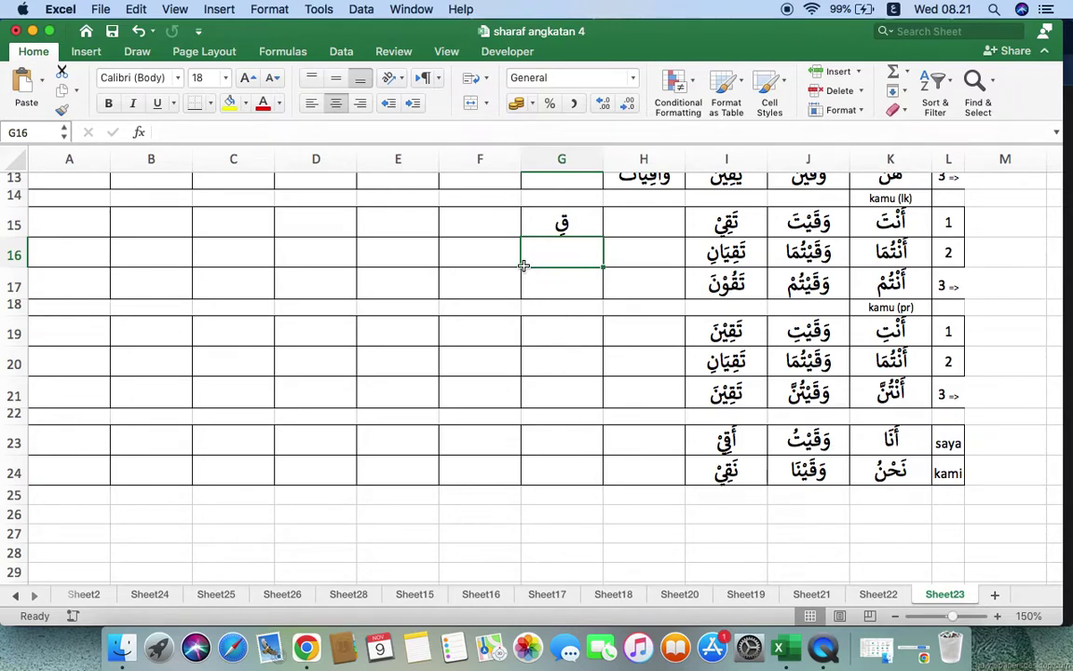
left_click(497, 226)
type("وَقَ")
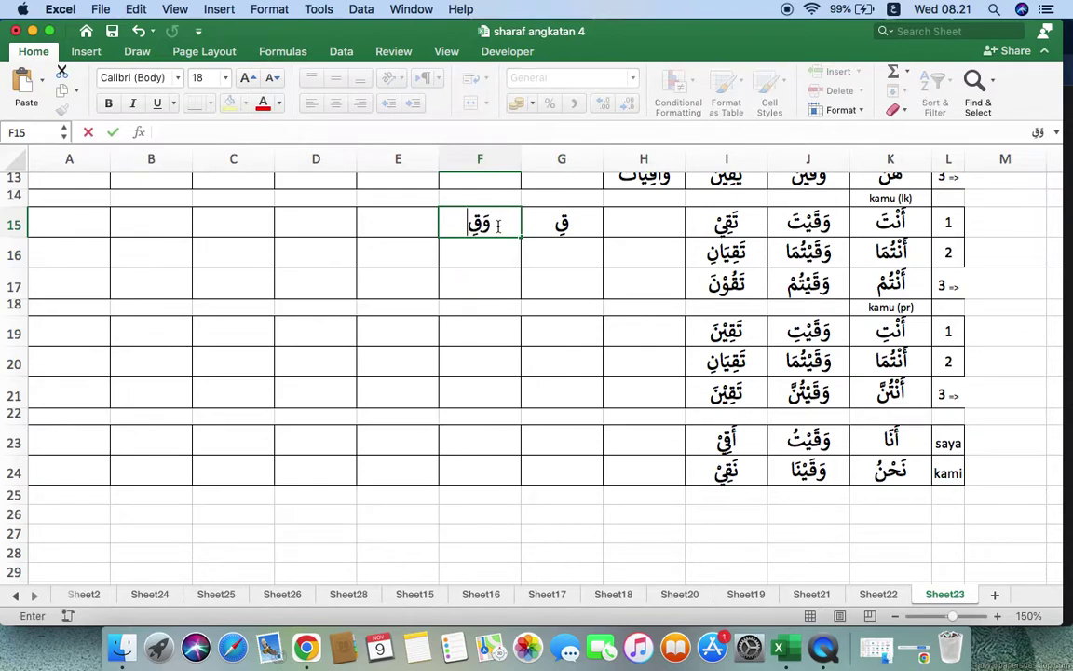
type("نْ")
type("ا")
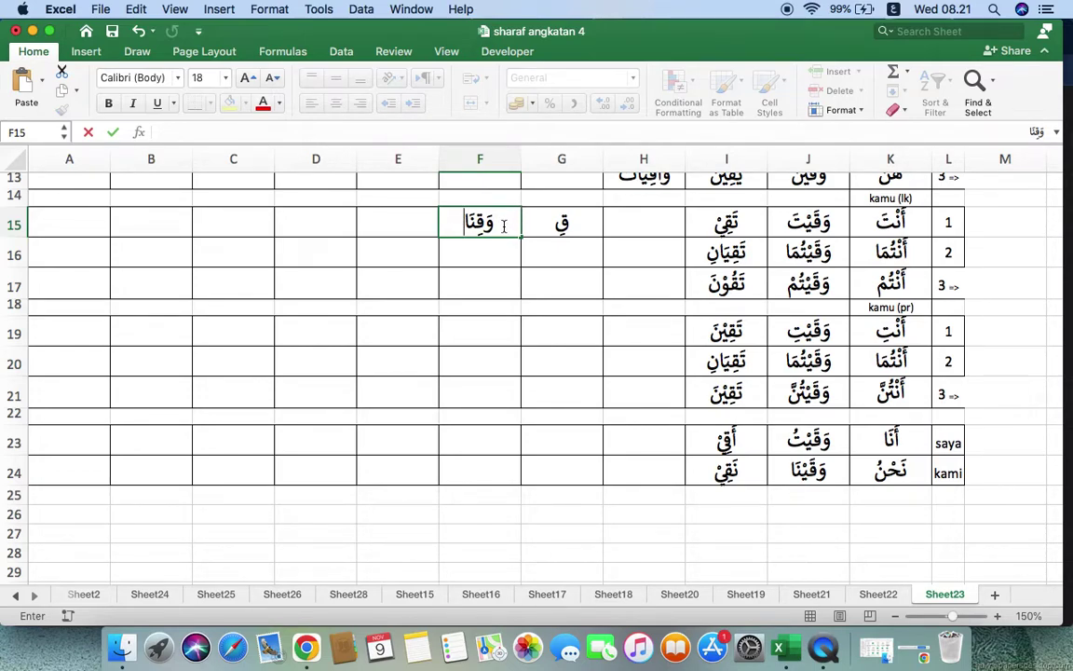
left_click(503, 260)
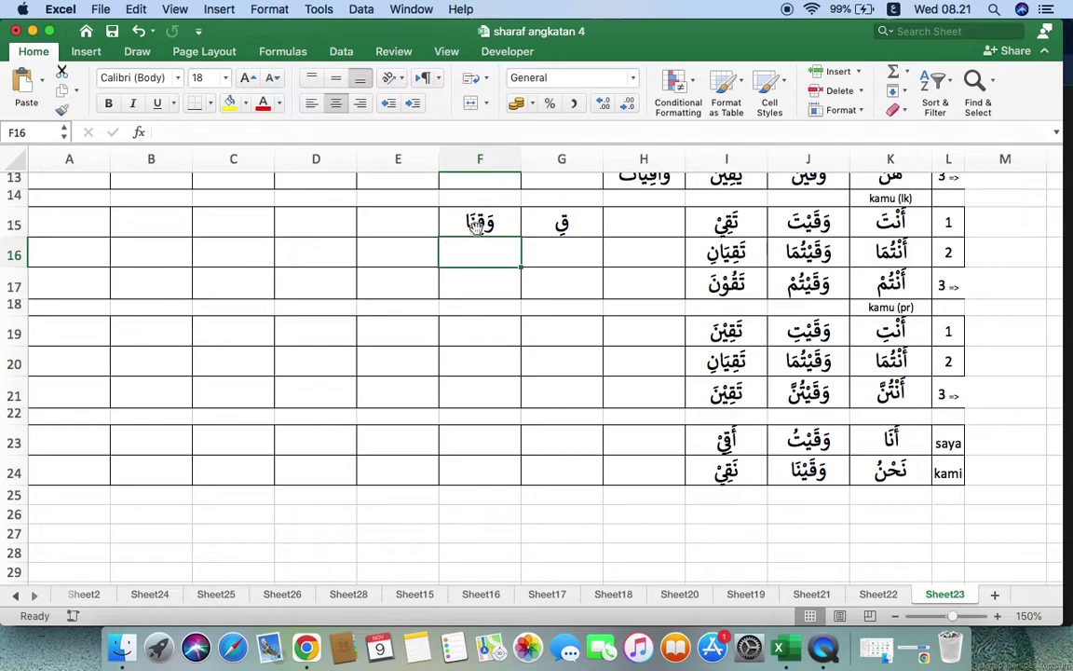
- Examine the example in F15, the amr form in G15, and the column I forms from I16 to I21
left_click(476, 227)
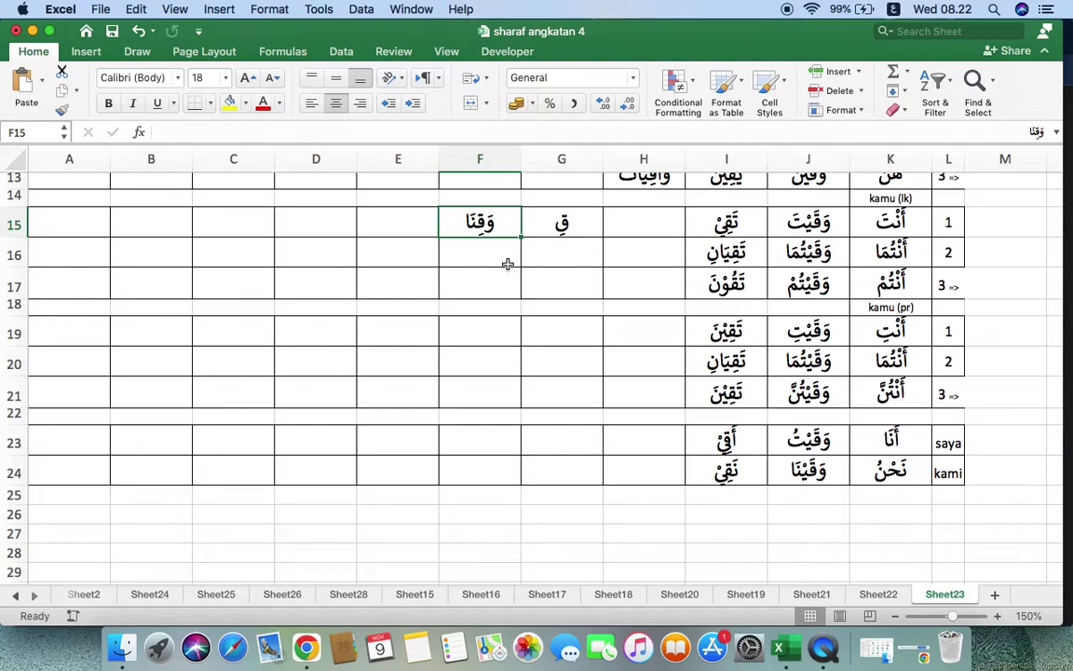
left_click(583, 218)
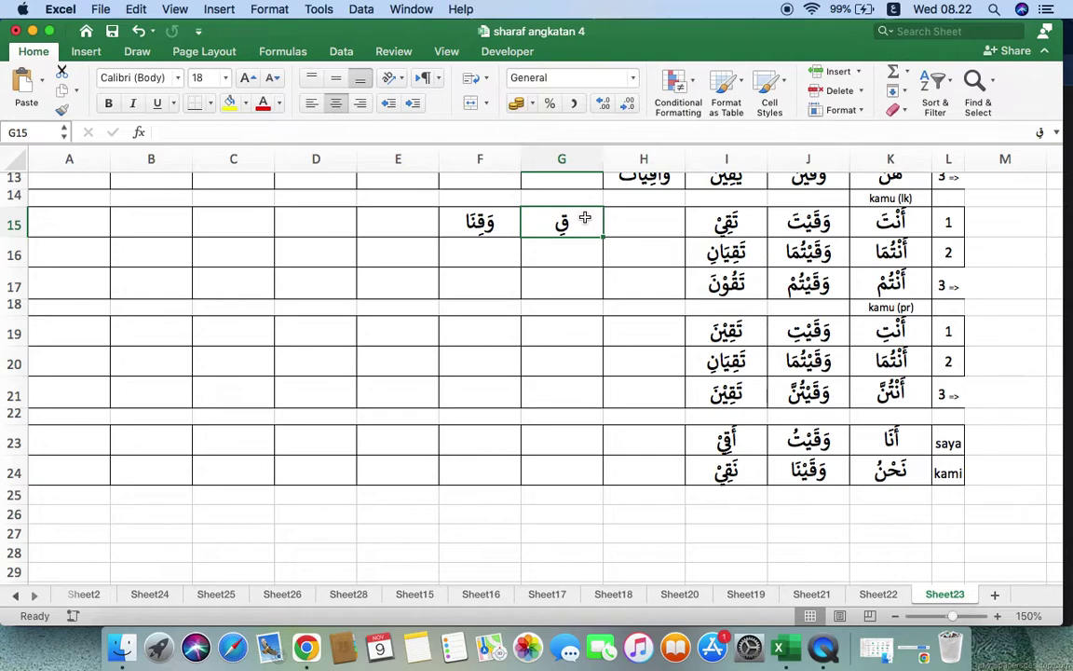
left_click(732, 252)
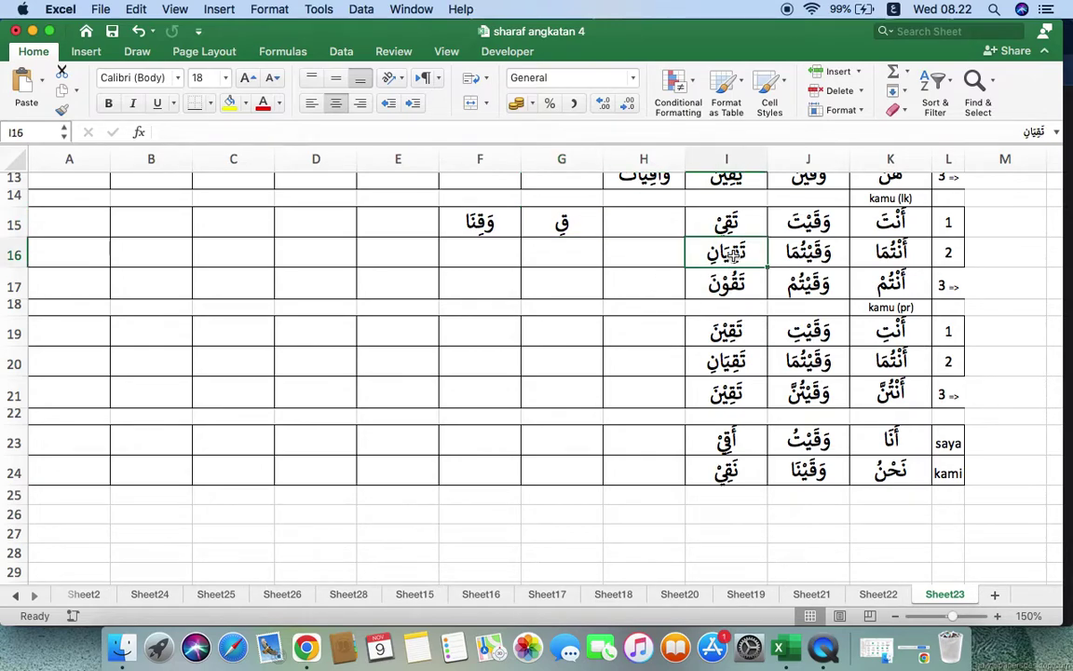
key("shift+Down")
key("shift+Down")
key("shift+Down")
key("shift+Down")
key("shift+Down")
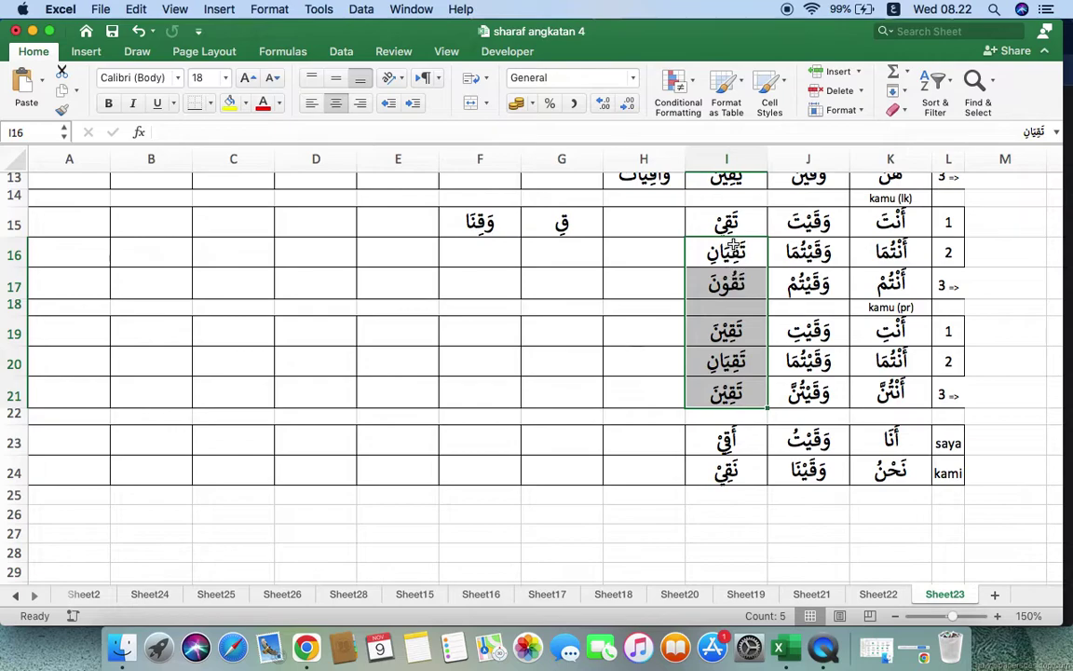
- Fill fi'il amr cell G16 in the أَنْتُمَا row with قِيَا by copying تَقِيَانِ from I16 and removing its prefix and final نِ
left_click(732, 252)
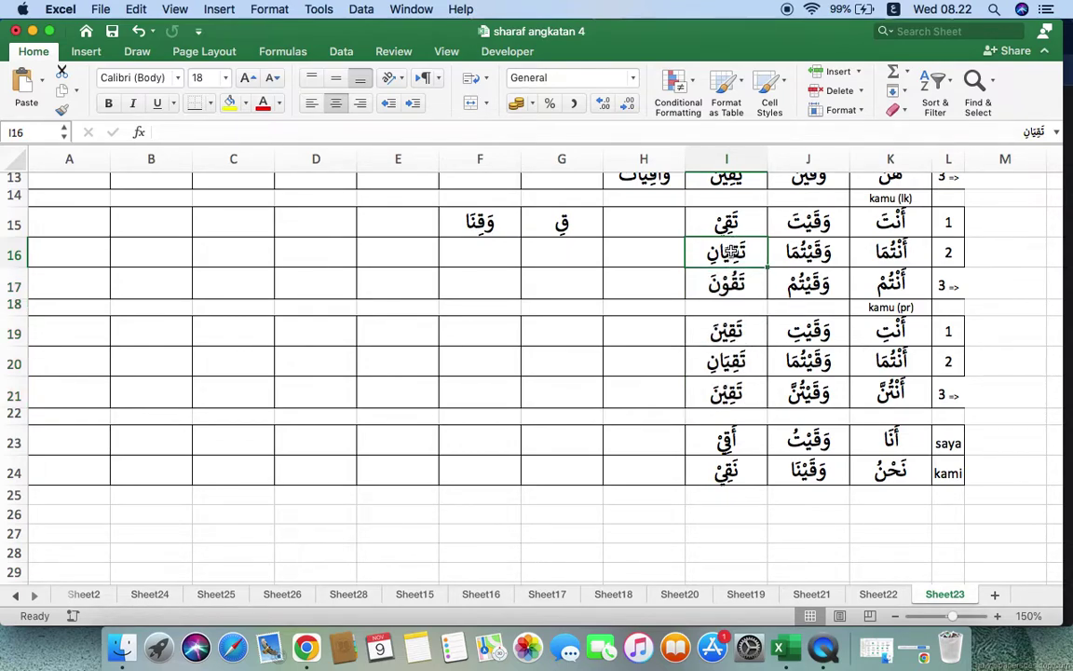
key("super+c")
left_click(576, 250)
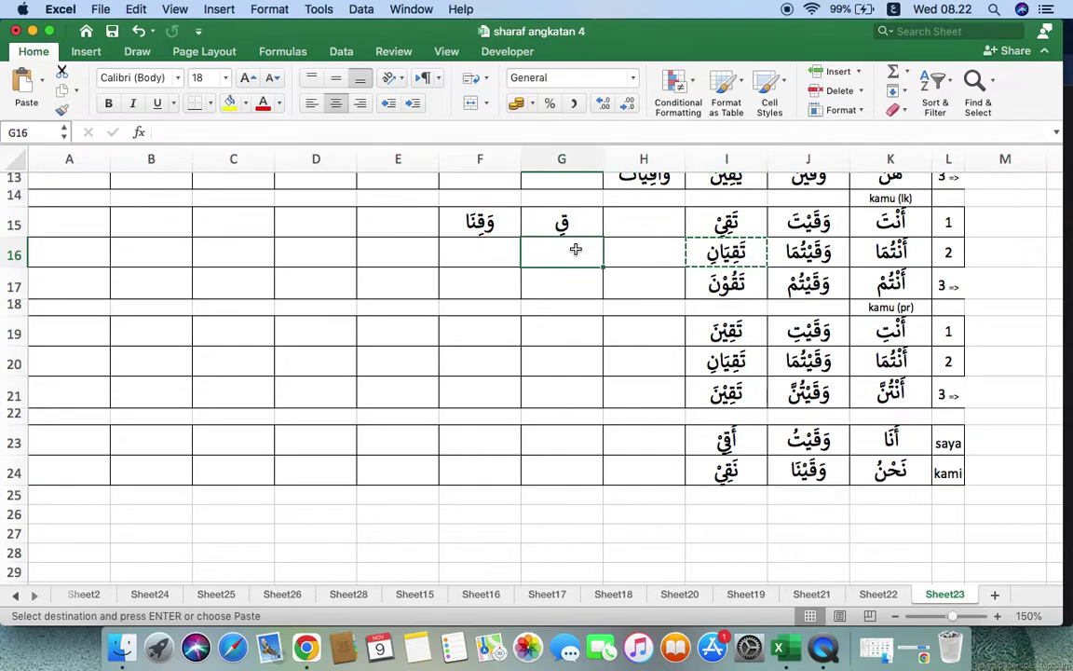
key("super+v")
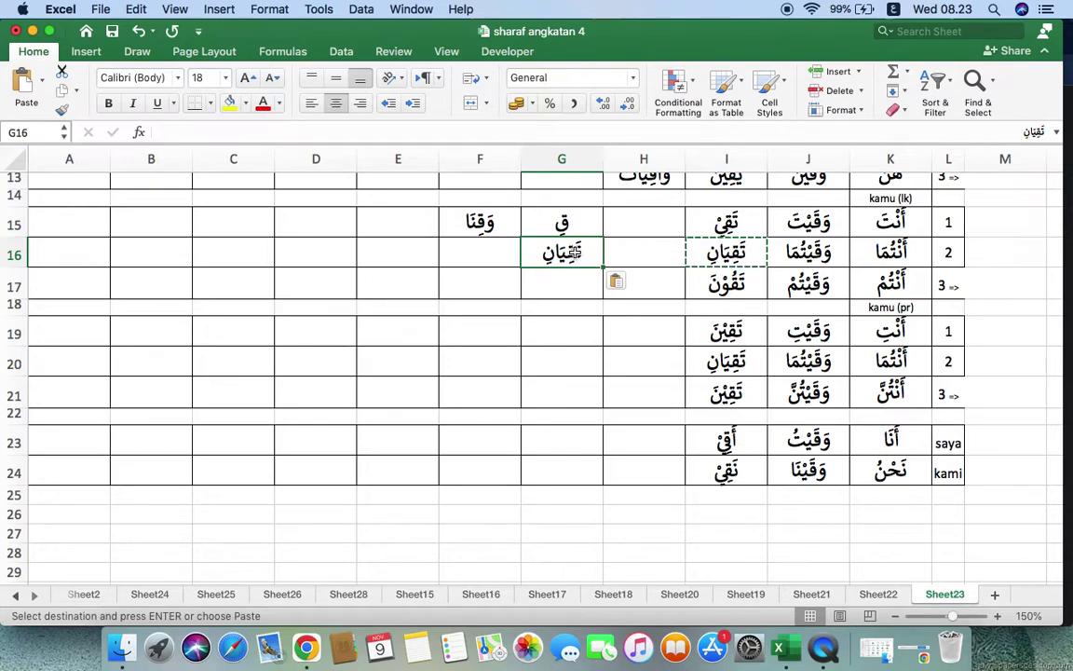
double_click(575, 251)
key("BackSpace")
key("BackSpace")
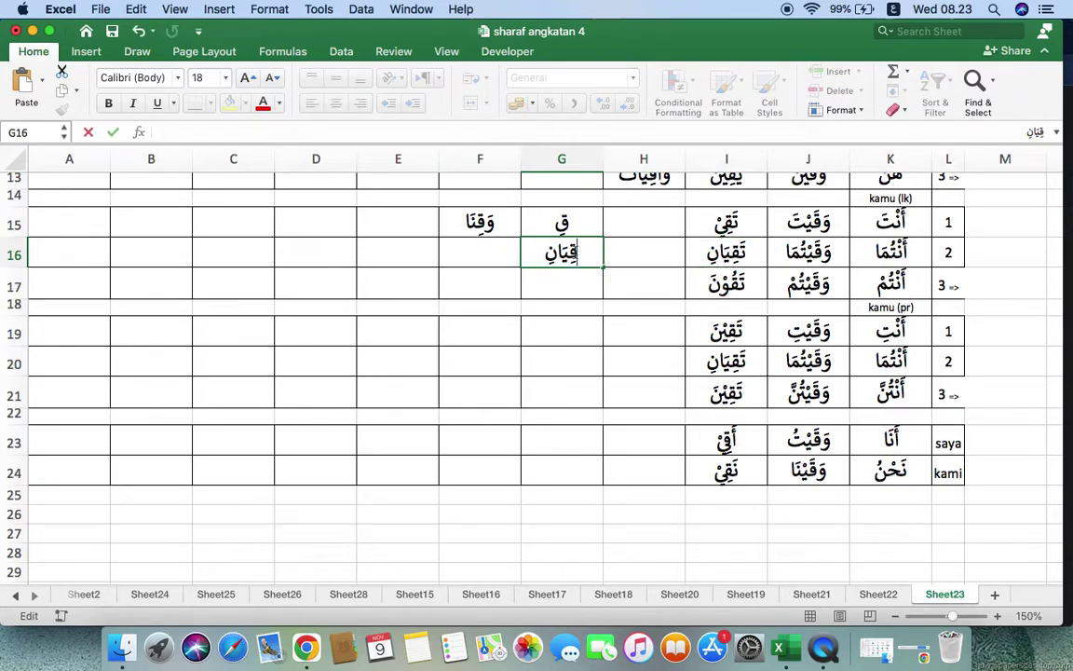
key("BackSpace")
key("BackSpace")
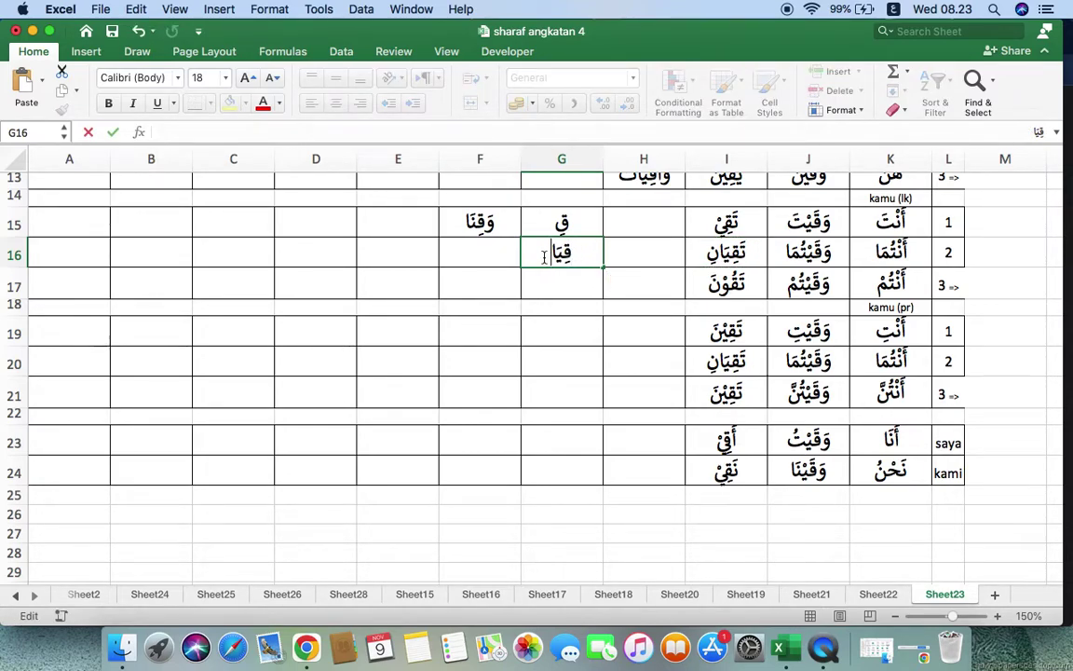
left_click(491, 293)
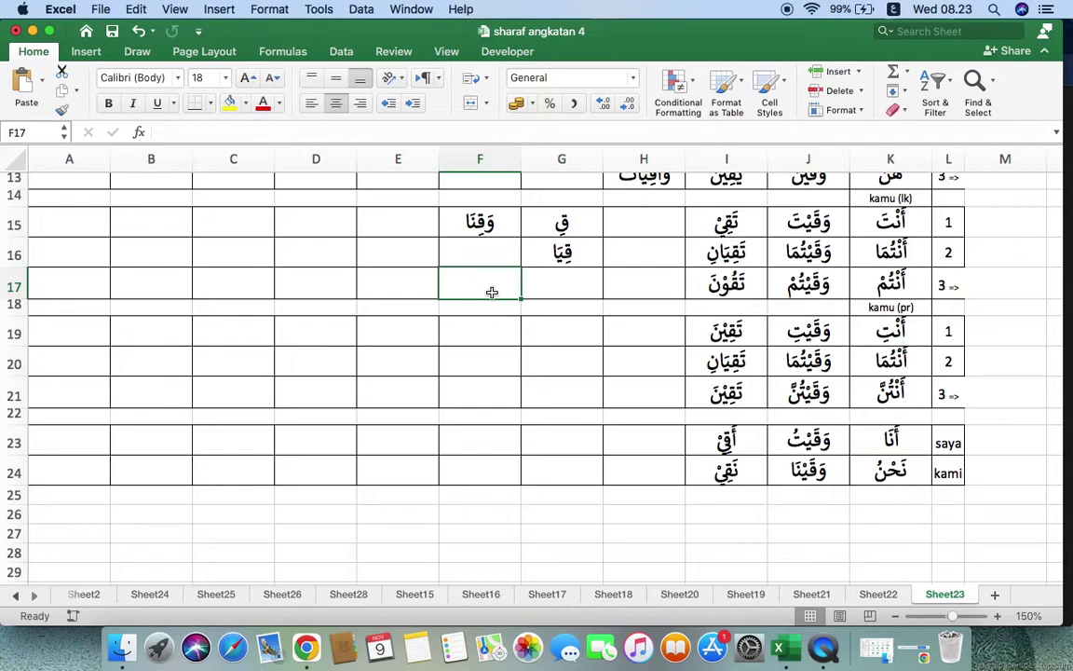
- Fill fi'il amr cell G17 in the أَنْتُمْ row with قُوْا by copying تَقُوْنَ from I17, removing its prefix and replacing نَ with ا
left_click(736, 287)
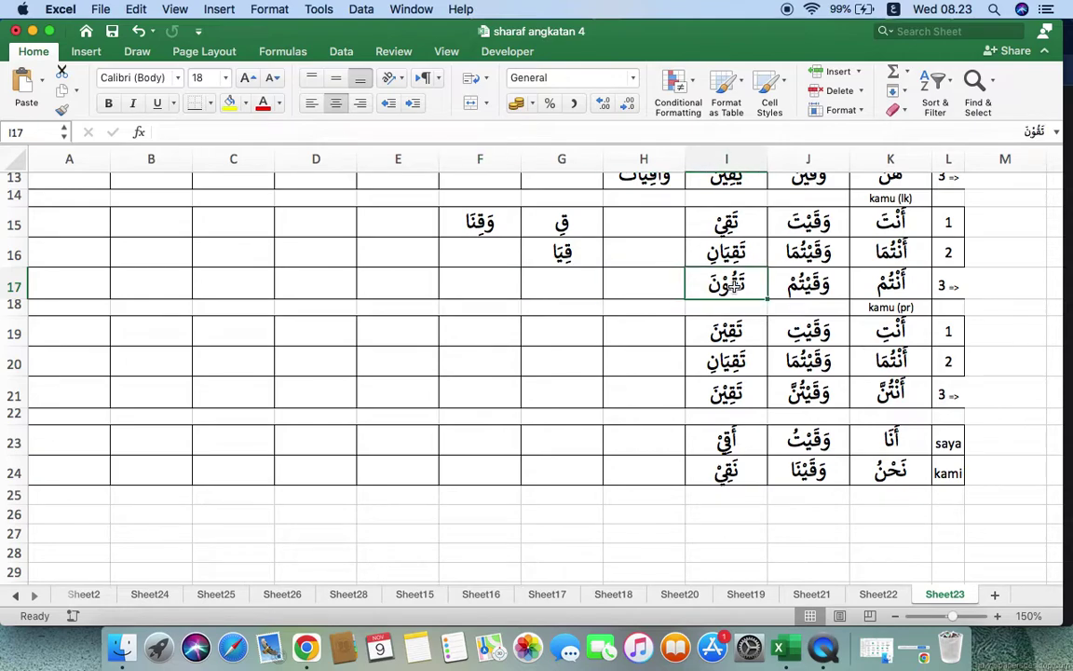
key("super+c")
left_click(570, 290)
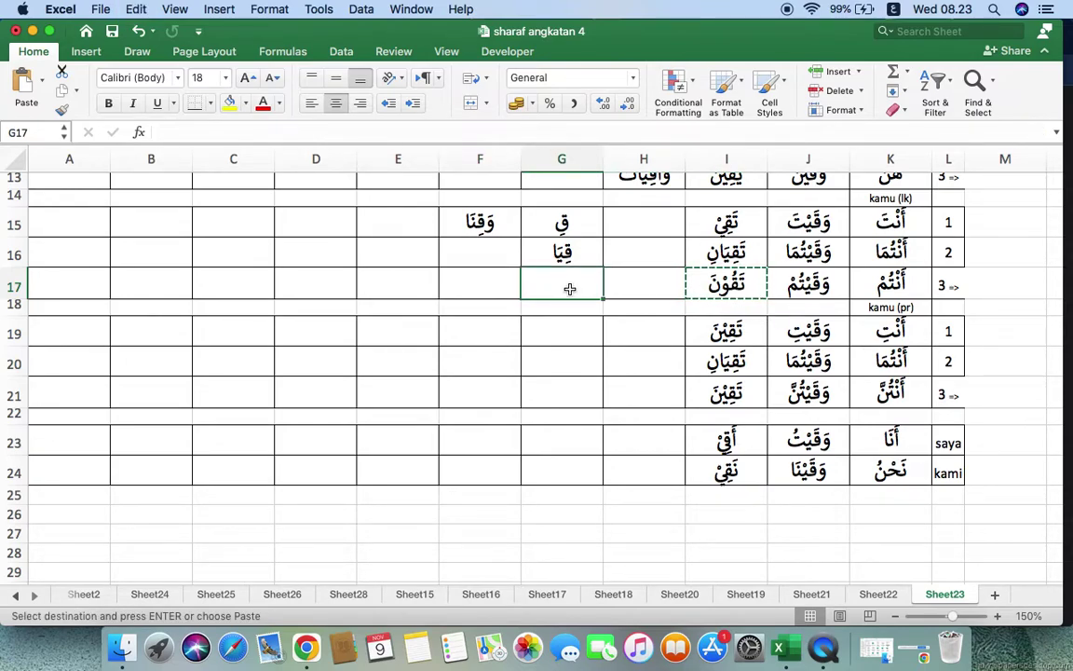
key("super+v")
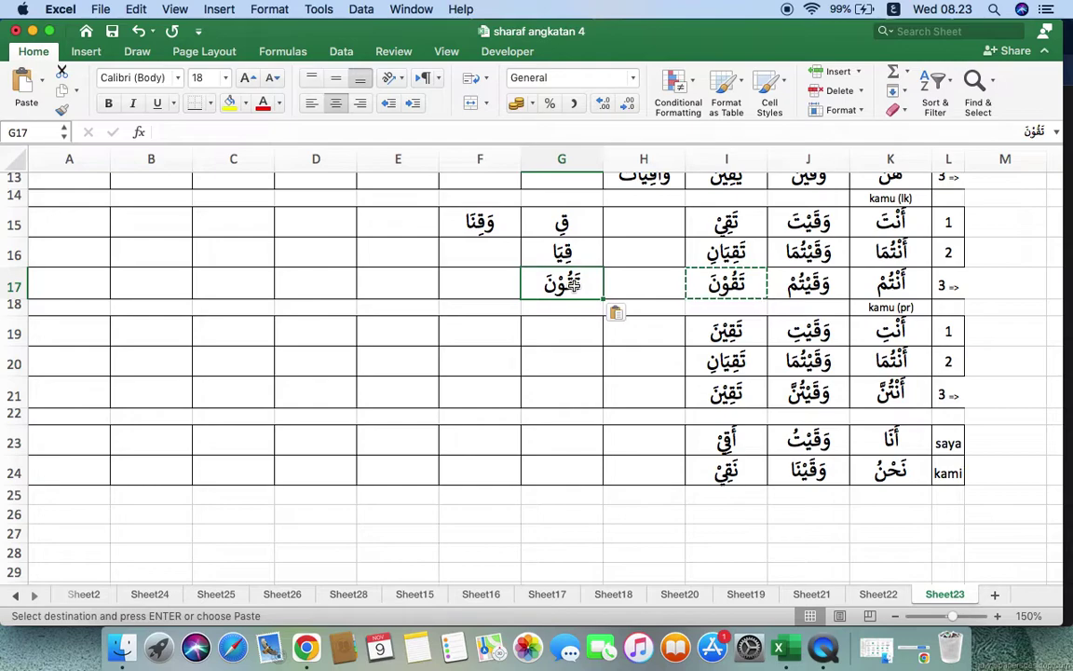
double_click(546, 282)
key("BackSpace")
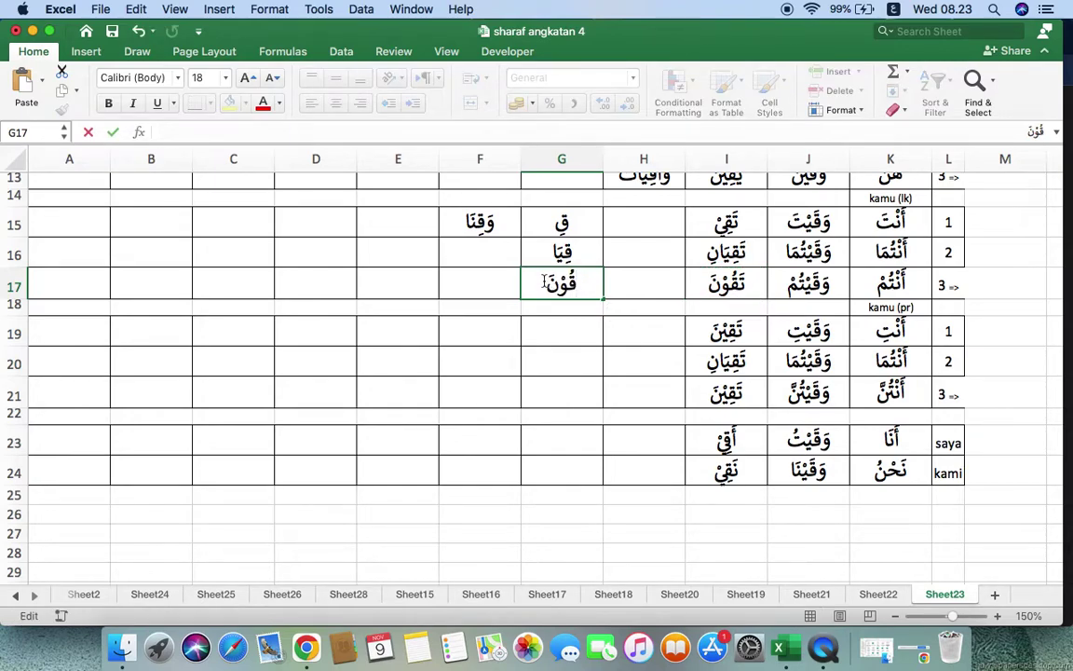
key("BackSpace")
key("BackSpace")
type("ا")
- Fill fi'il amr cell G19 in the أَنْتِ row with قِيْ by copying تَقِيْنَ from I19 and removing its prefix and final نَ
left_click(736, 331)
key("super+c")
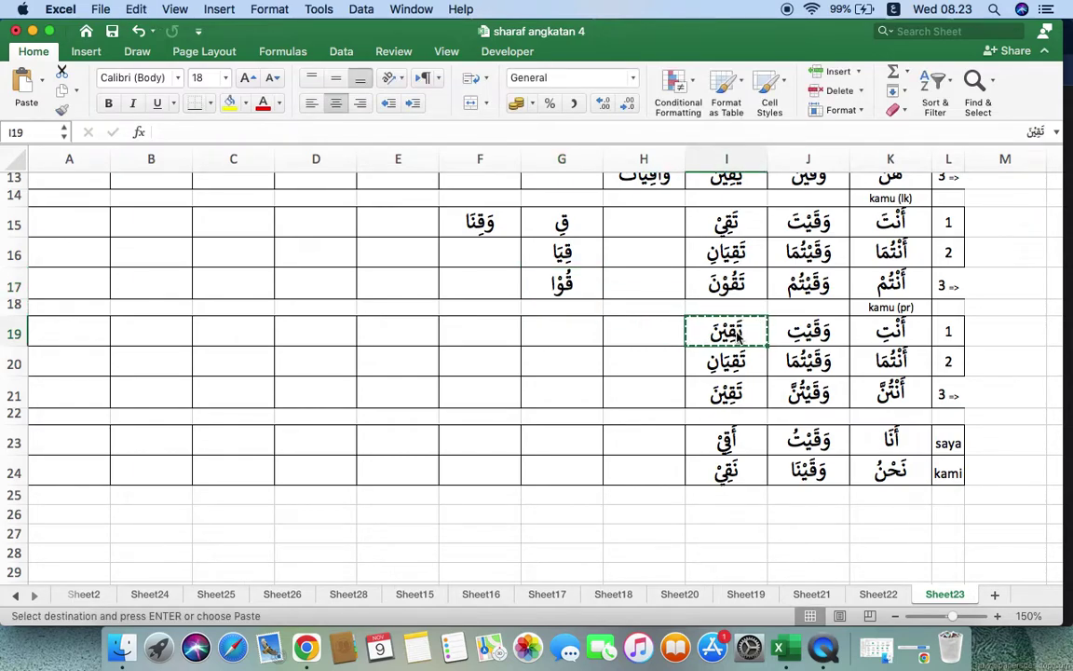
left_click(582, 329)
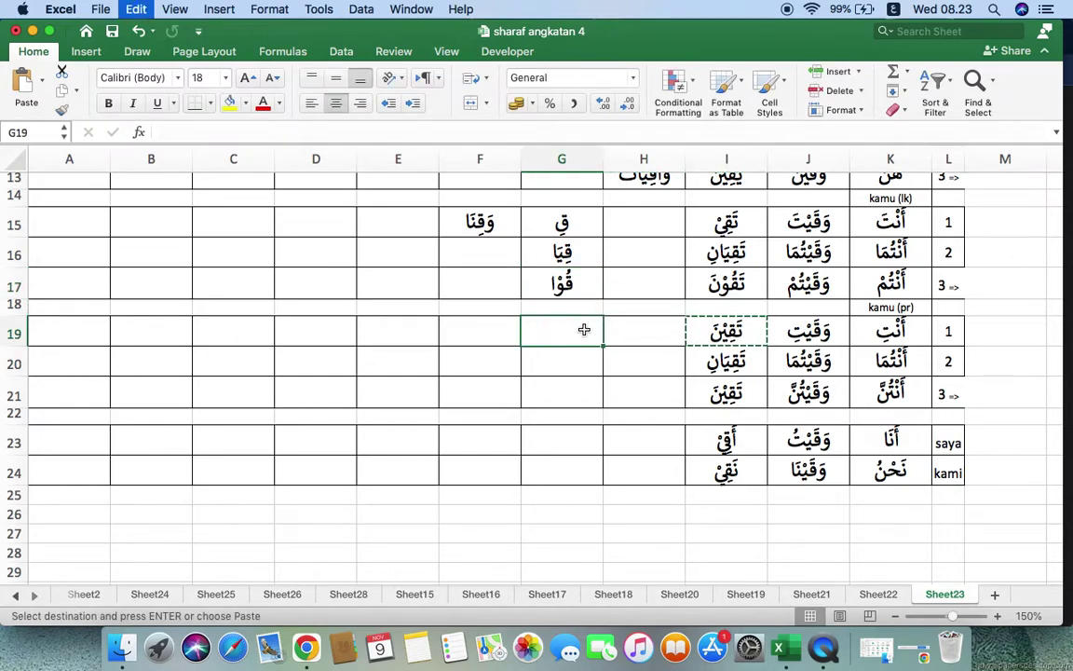
key("super+v")
double_click(572, 331)
key("BackSpace")
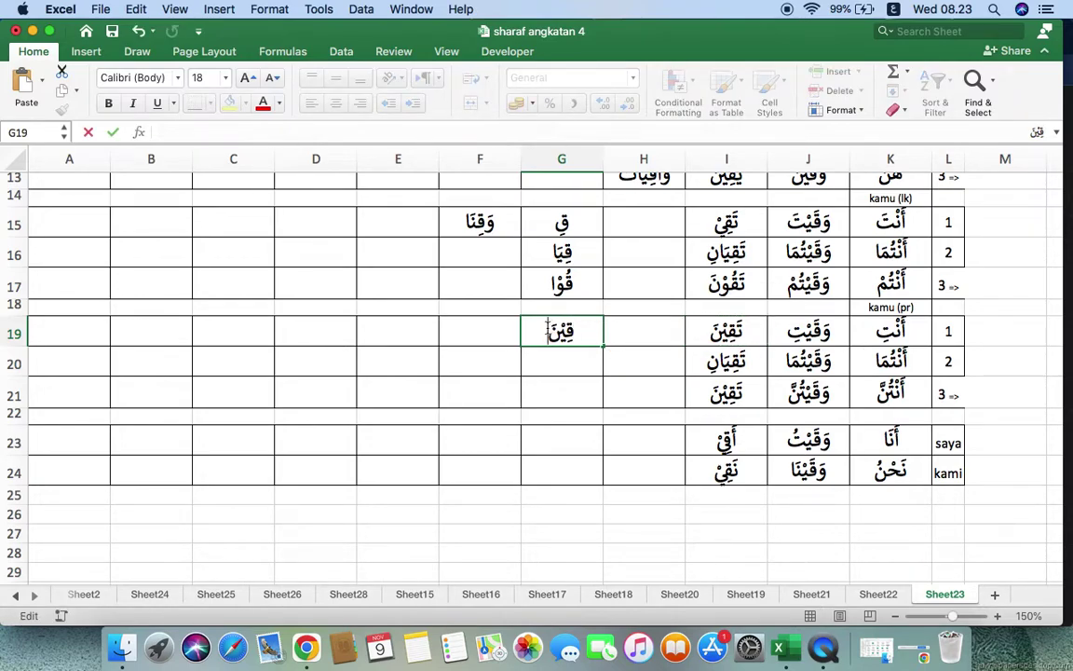
key("BackSpace")
key("BackSpace")
key("BackSpace")
key("BackSpace")
key("Return")
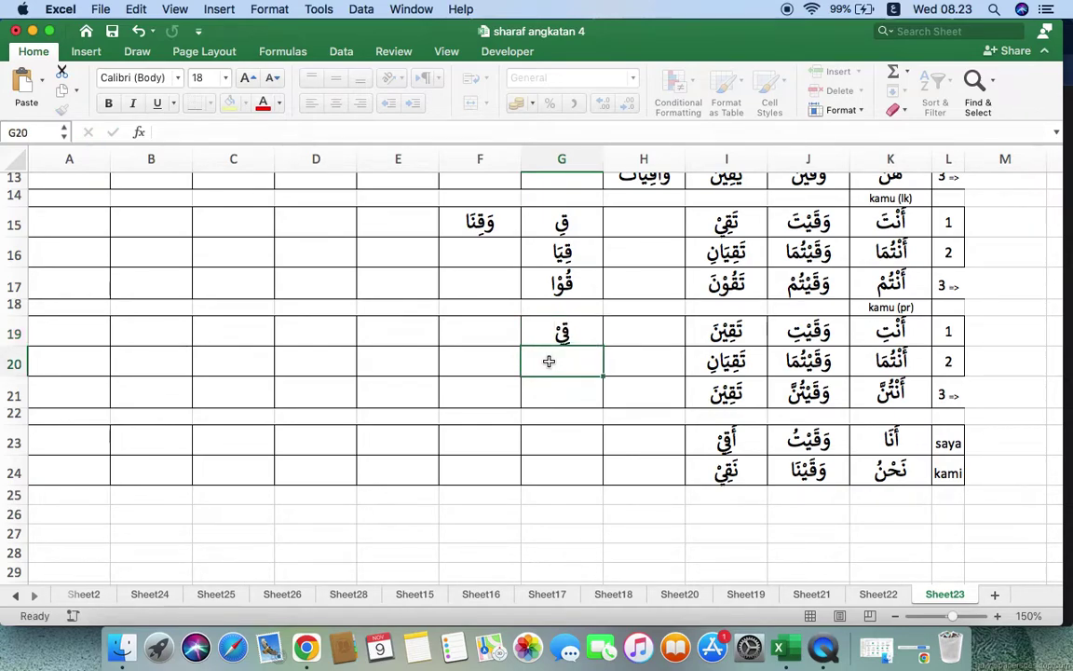
- Fill fi'il amr cell G20 in the feminine أَنْتُمَا row with قِيَا by copying تَقِيَانِ from I20 and removing its prefix and final نِ
left_click(735, 361)
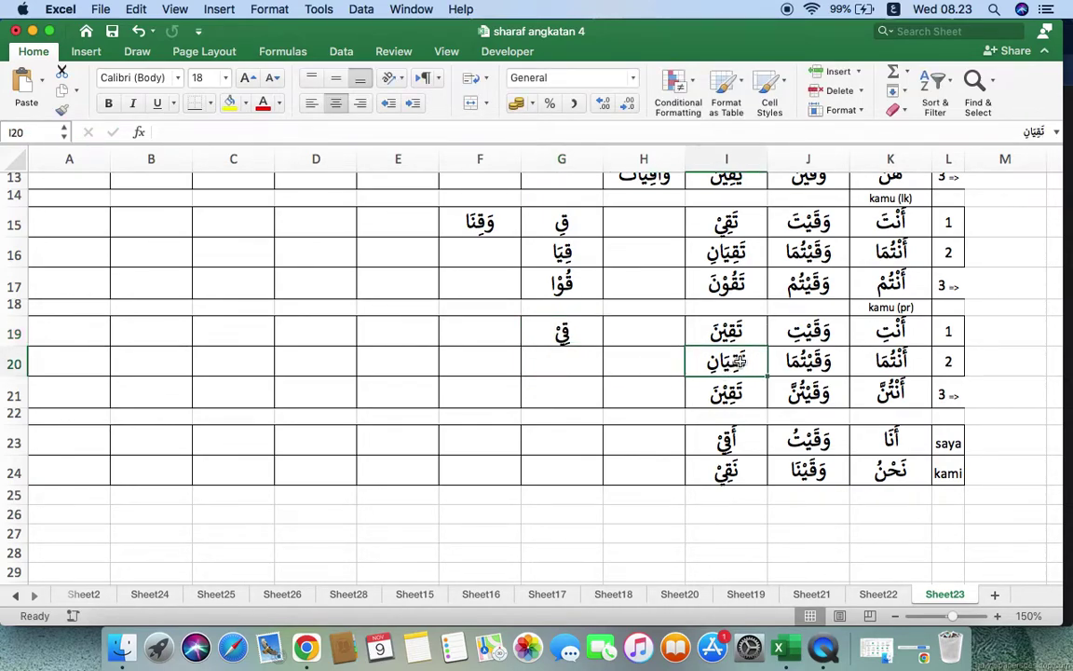
key("super+c")
left_click(583, 354)
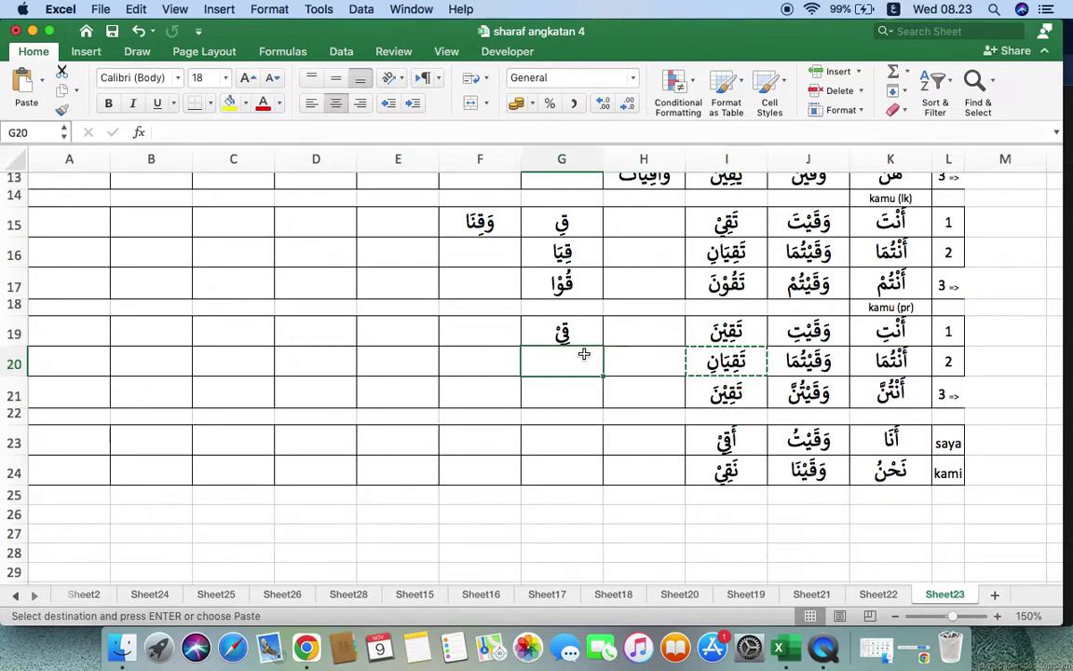
double_click(583, 354)
key("super+v")
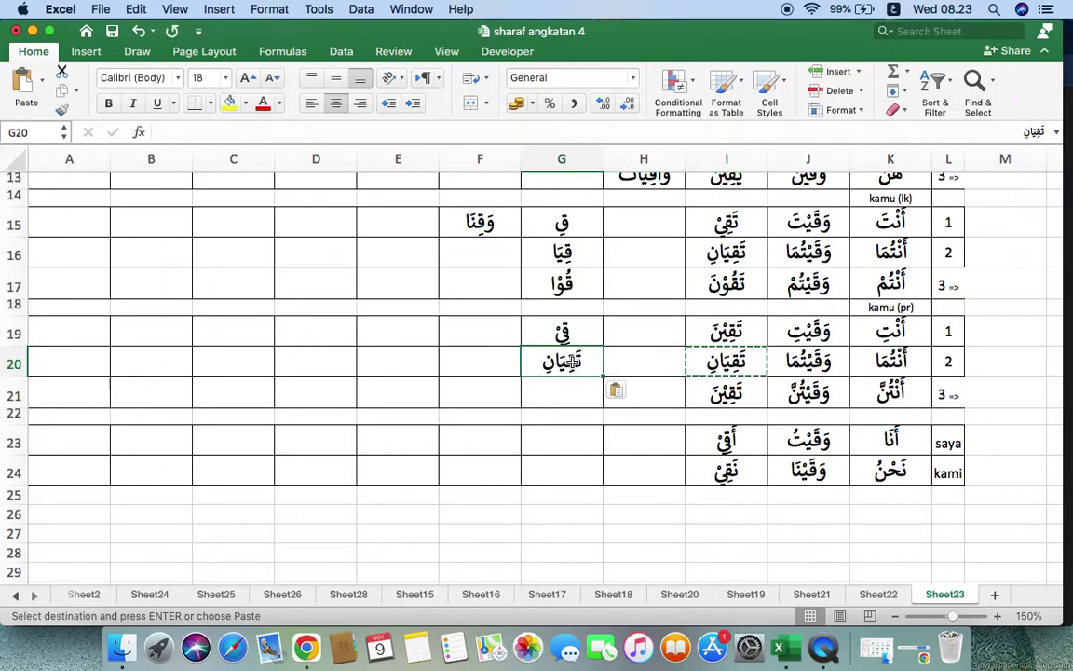
key("BackSpace")
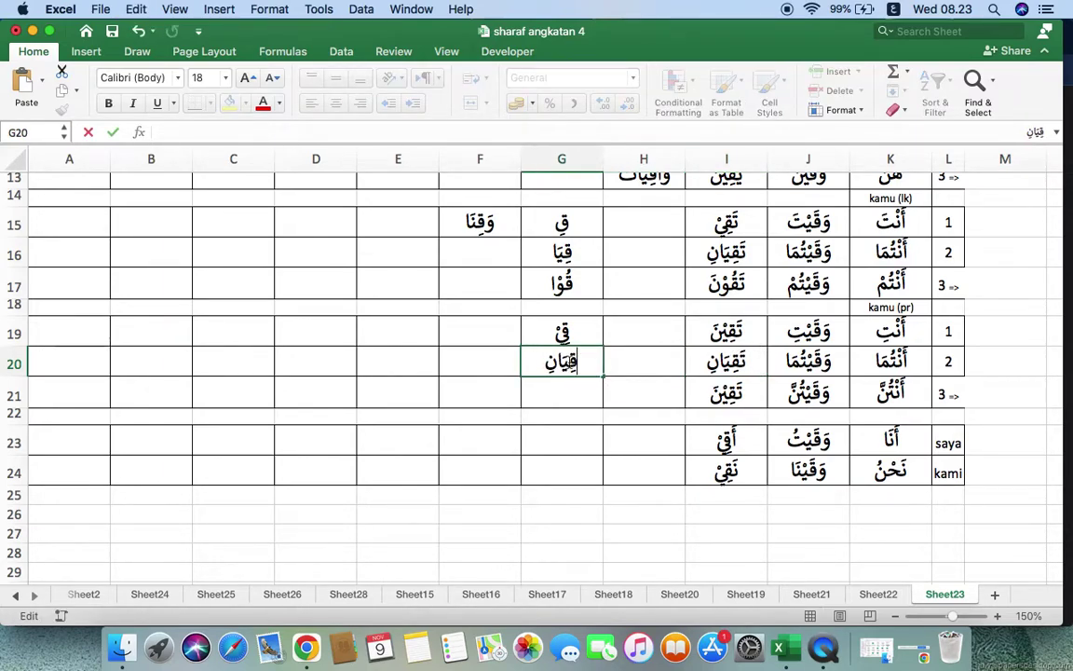
key("BackSpace")
key("BackSpace")
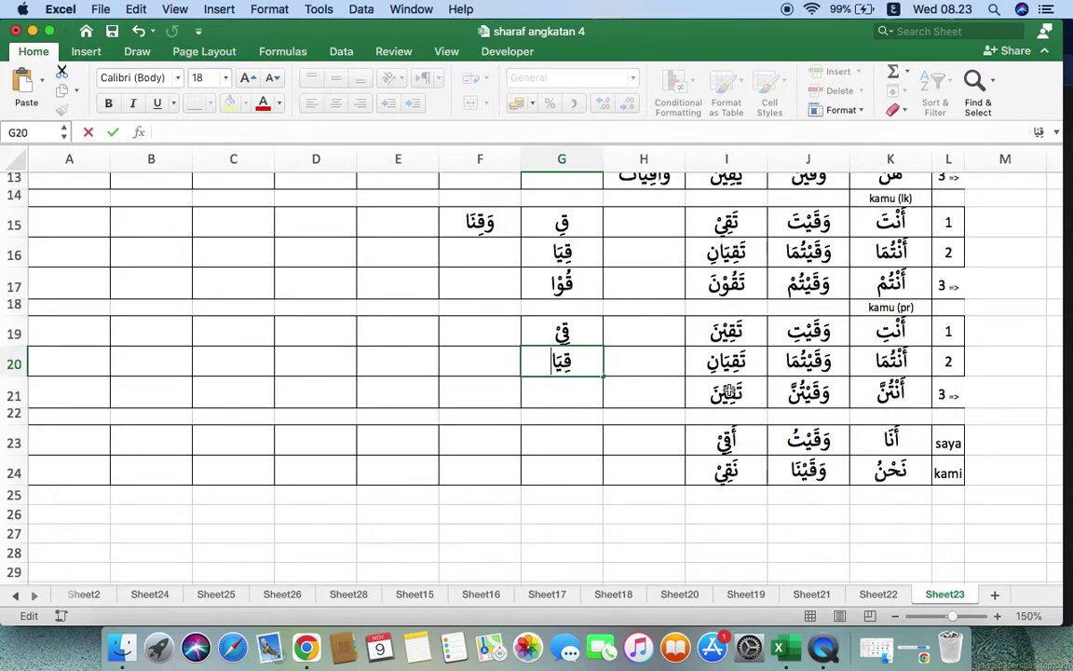
- Fill fi'il amr cell G21 in the أَنْتُنَّ row with قِيْنَ by copying تَقِيْنَ from I21 and removing only its prefix
left_click(727, 393)
key("super+c")
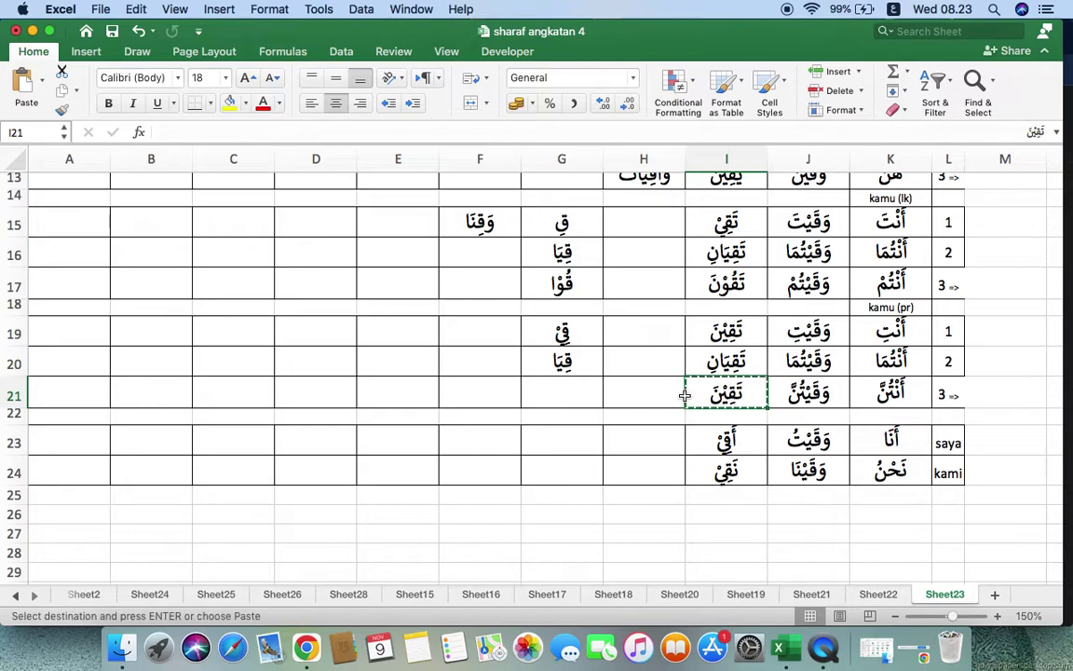
left_click(587, 388)
key("super+v")
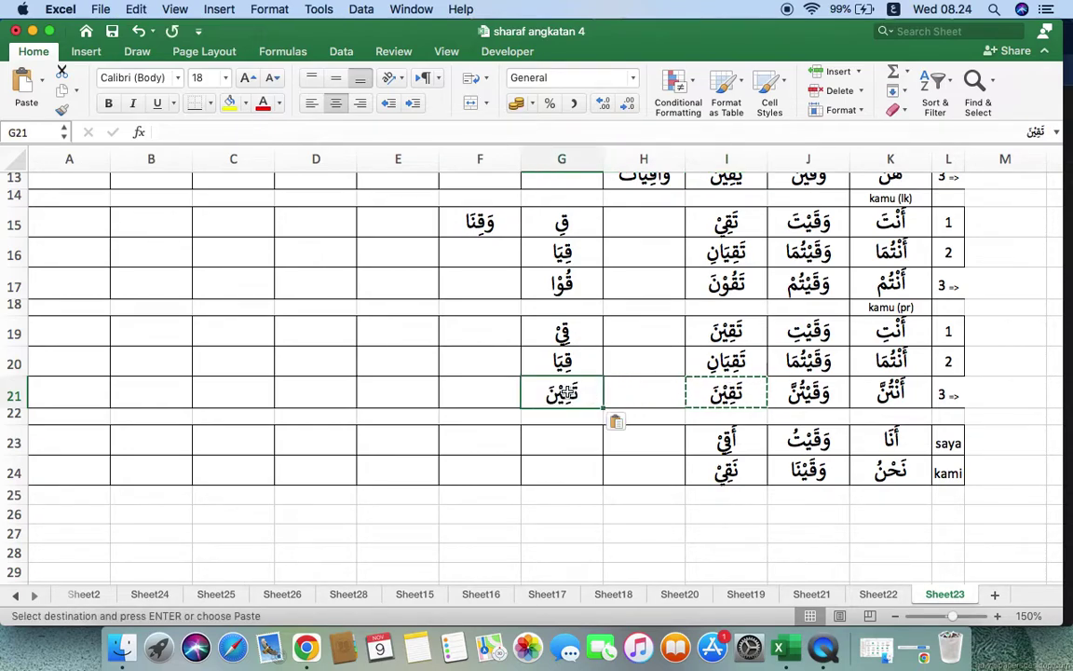
double_click(571, 393)
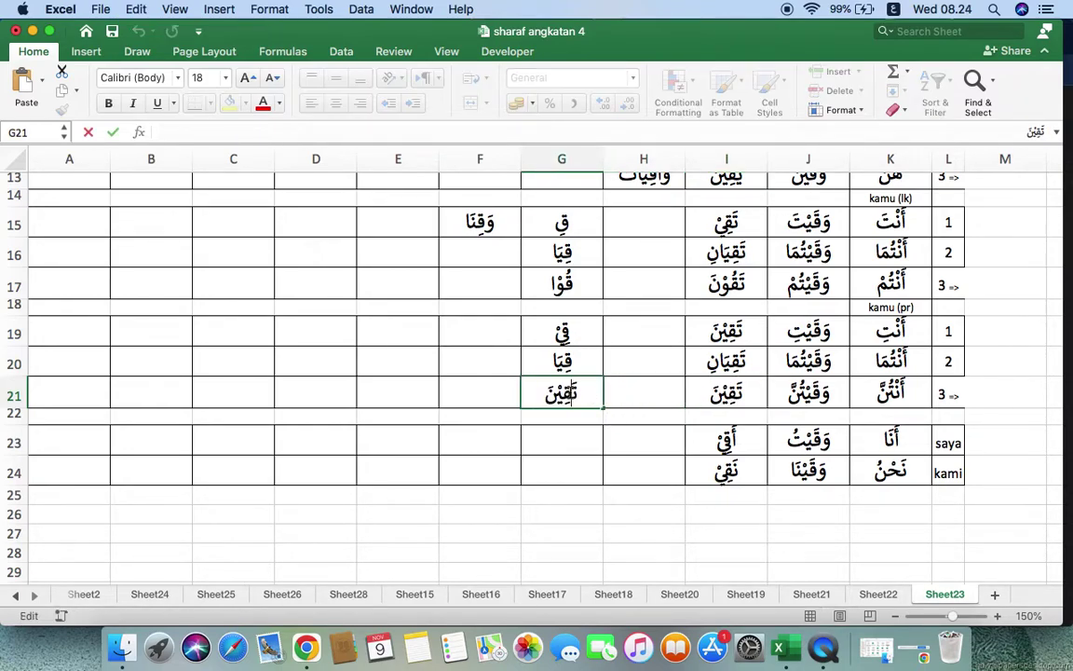
key("BackSpace")
key("BackSpace")
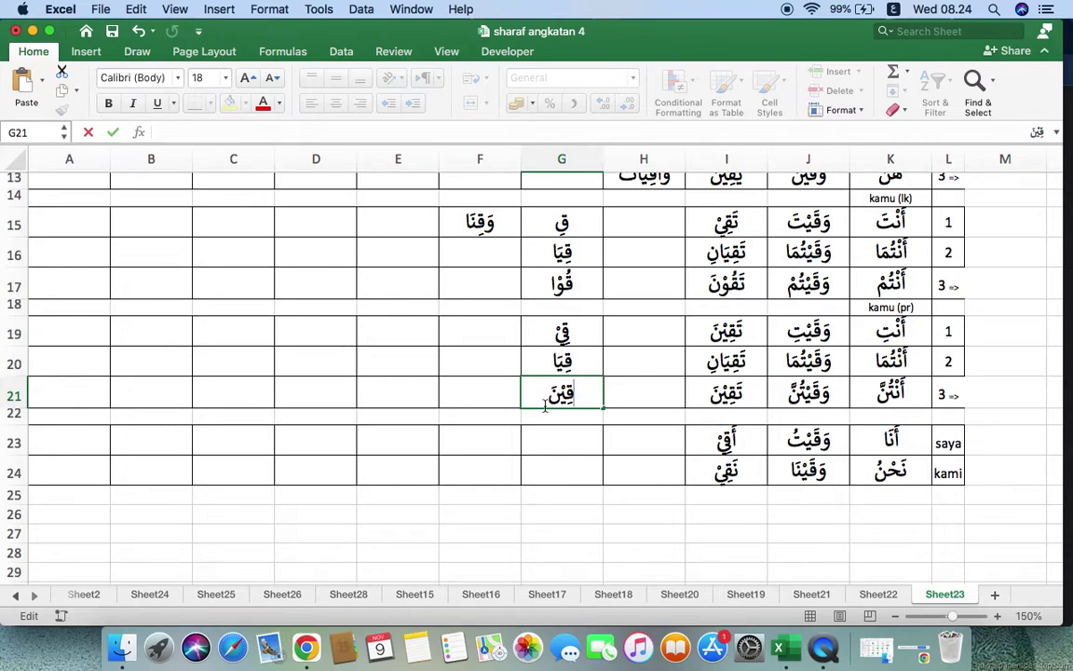
left_click(540, 420)
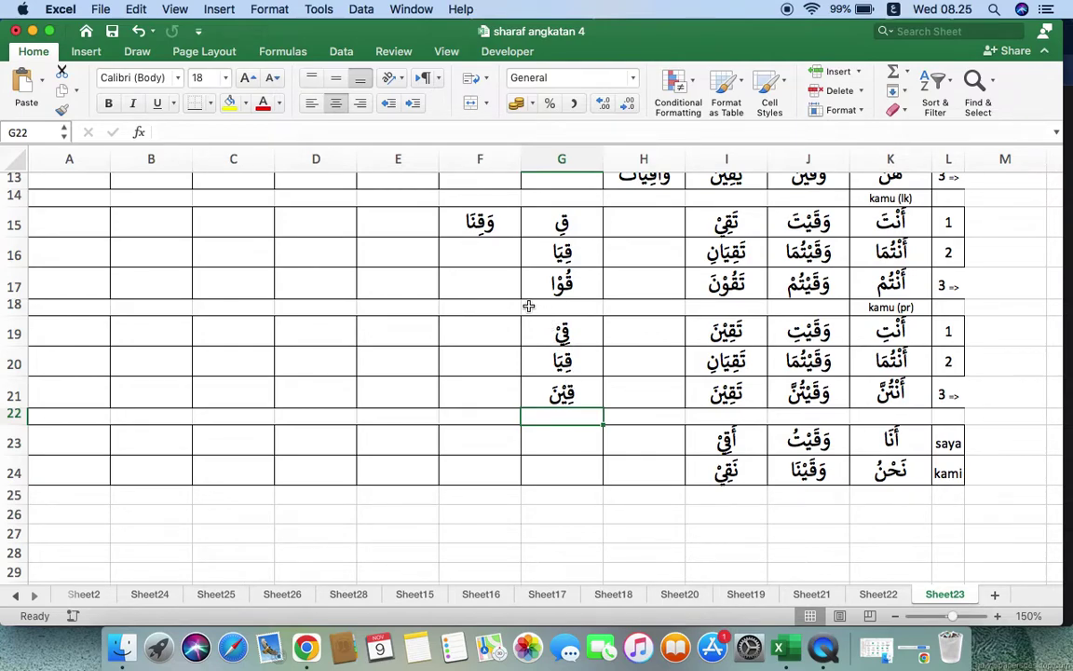
- Clear the example وَقِنَا from cell F15
left_click(490, 225)
key("BackSpace")
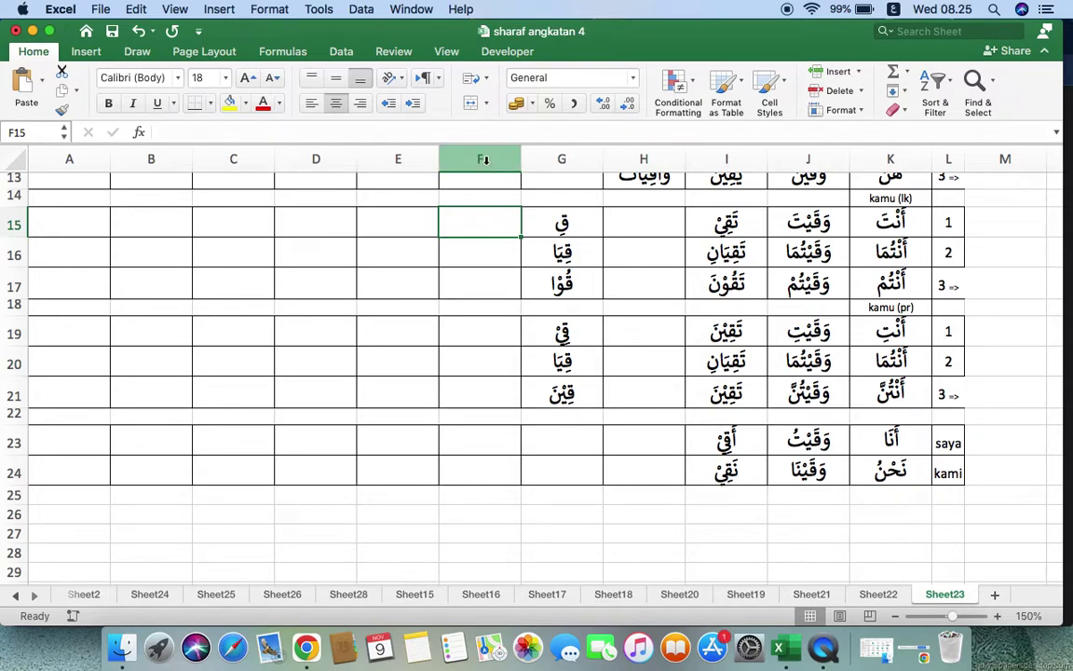
left_click(485, 160)
left_click(489, 238)
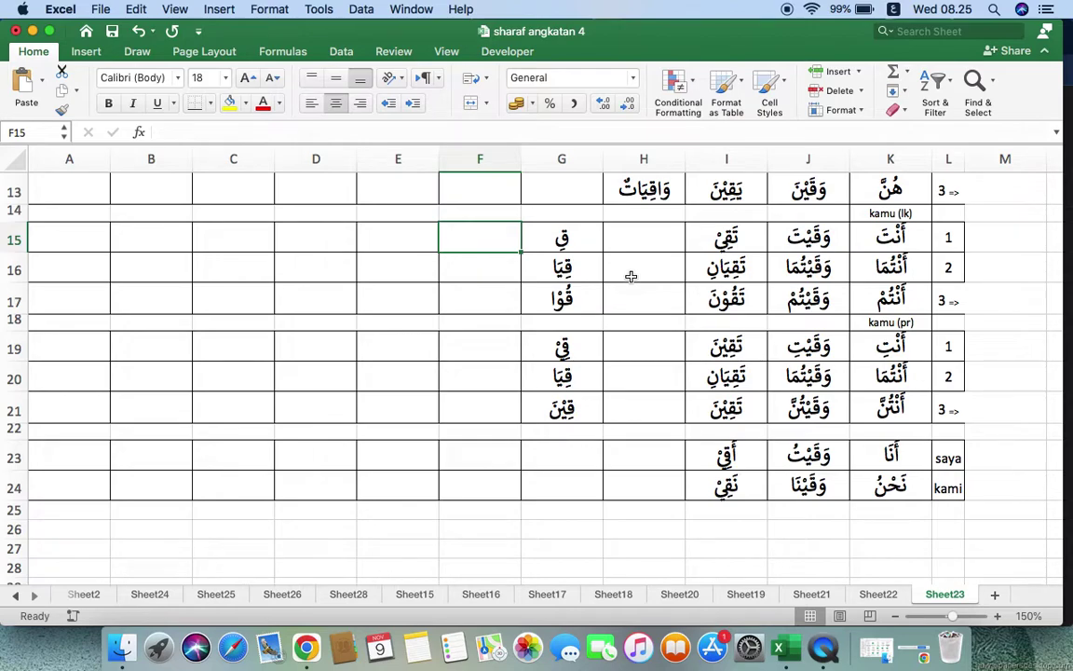
- Copy the fi'il mudhari forms for the kamu rows, I15:I21, into the fi'il nahyi column starting at F15
left_click_drag(729, 240, 736, 402)
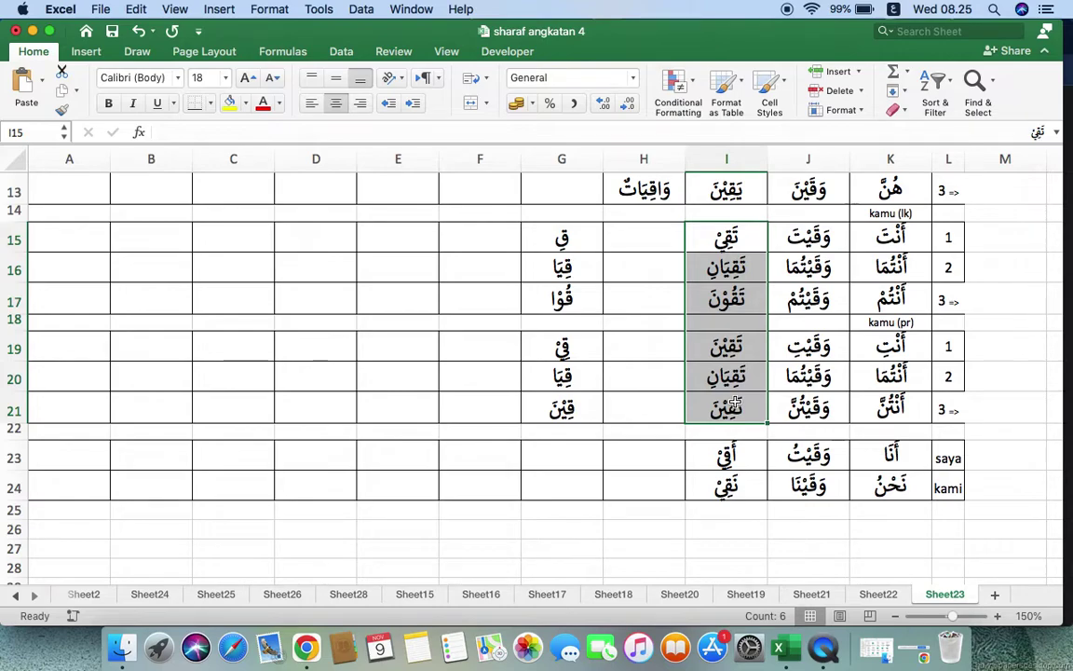
key("super+c")
left_click(501, 239)
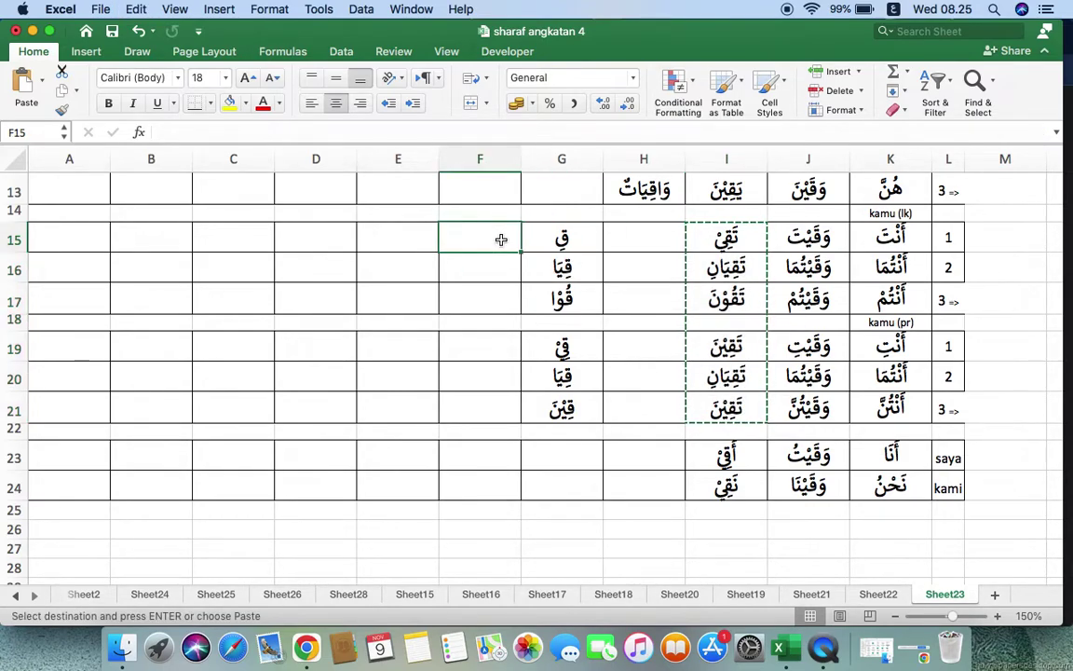
key("super+v")
- Prefix the masculine kamu forms in fi'il nahyi cells F15, F16 and F17 with لَا
left_click(511, 242)
double_click(511, 242)
type("أَ")
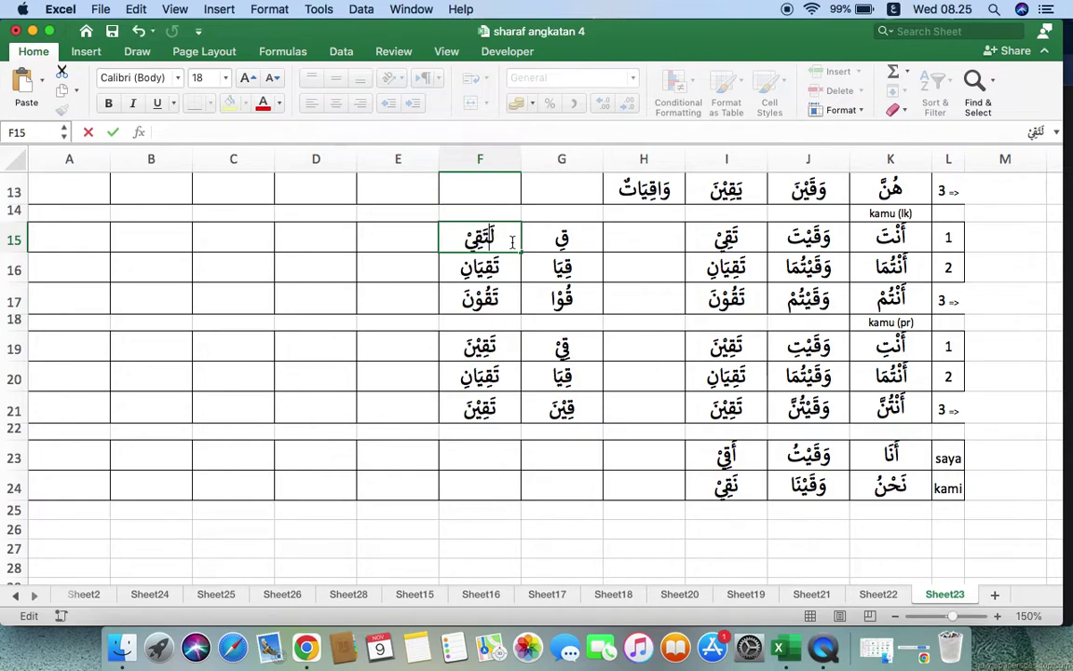
type("ا")
key("Return")
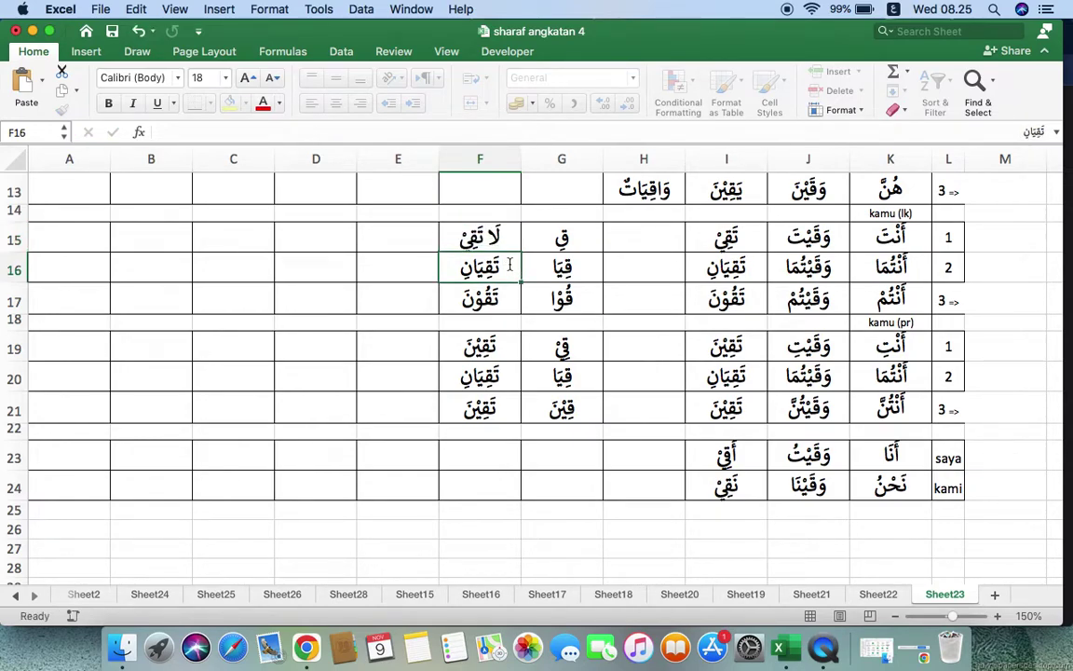
double_click(510, 265)
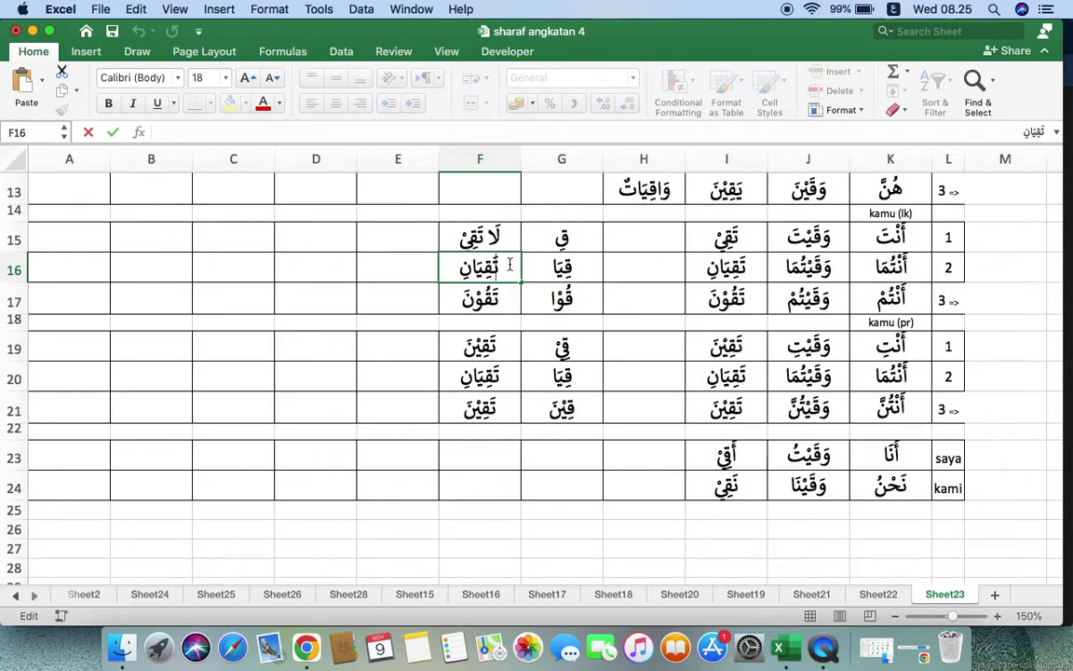
type("لَا")
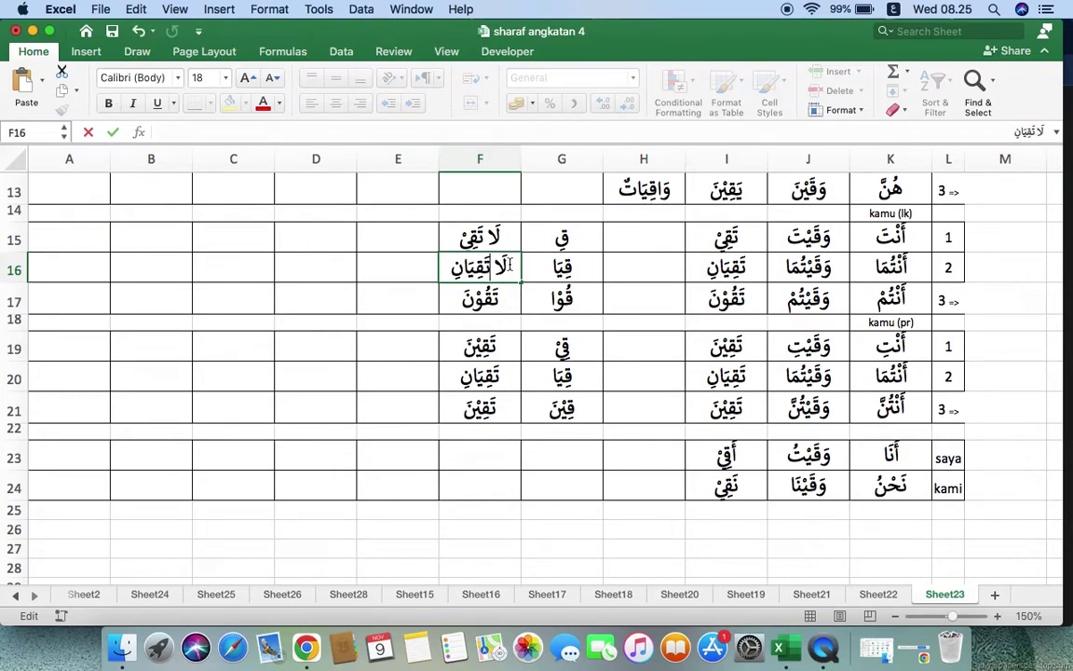
key("Return")
double_click(510, 299)
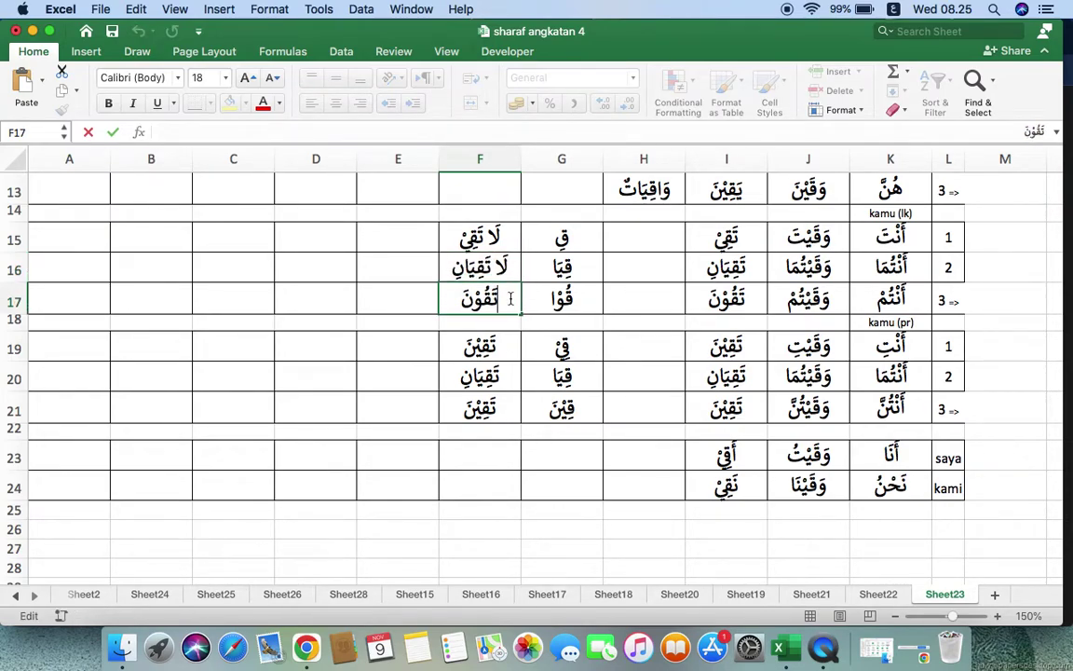
type("لَا")
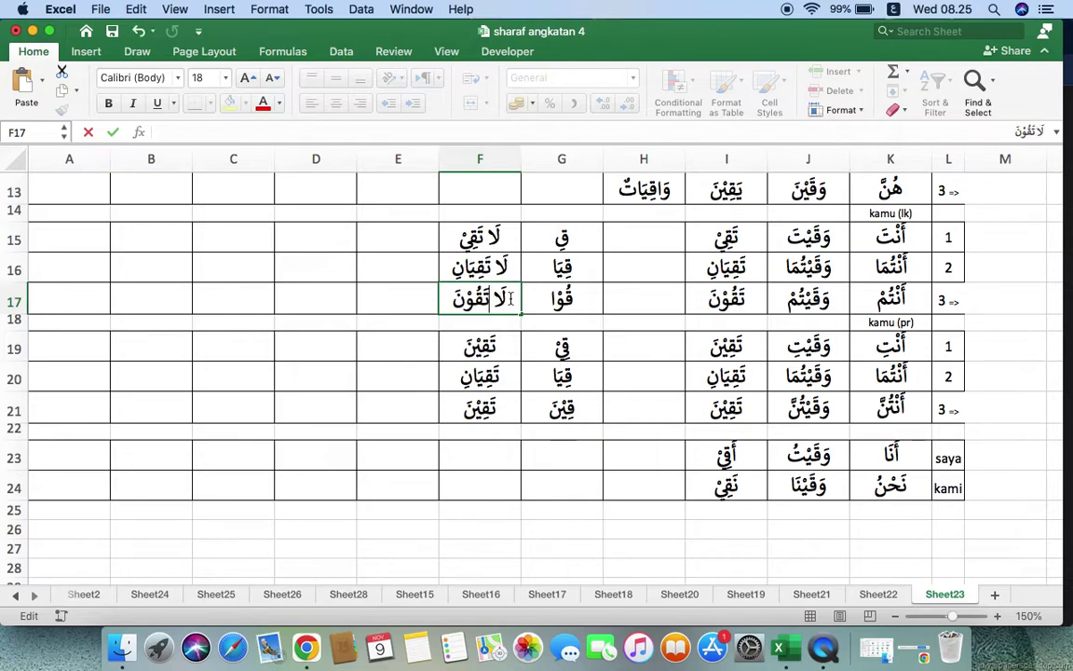
- Prefix the feminine kamu forms in fi'il nahyi cells F19, F20 and F21 with لَا
double_click(510, 345)
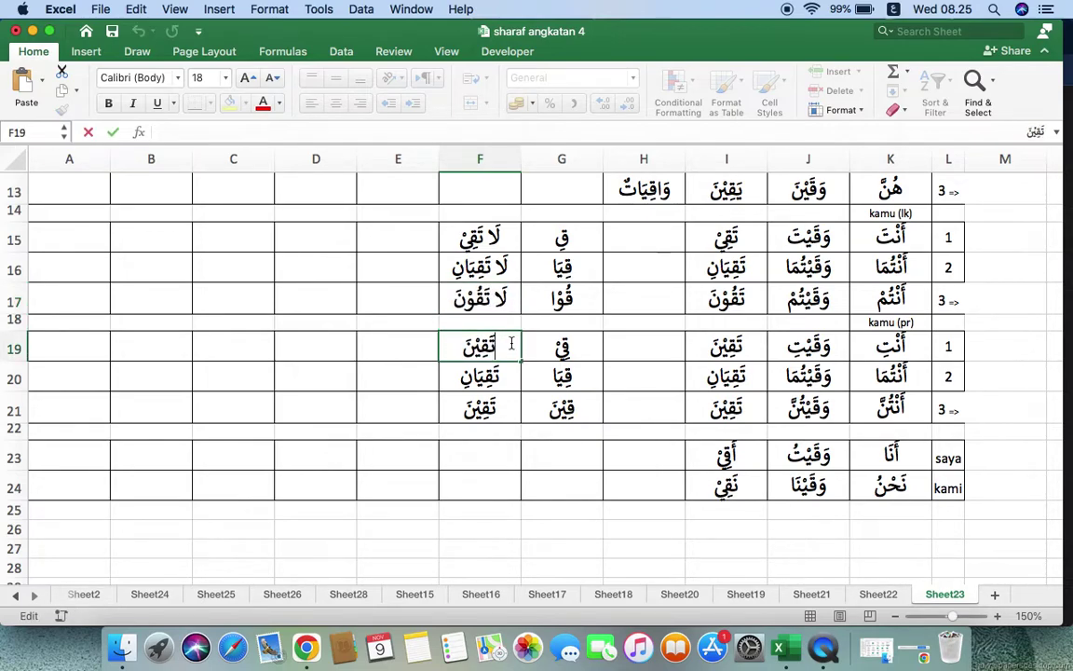
type("لَا")
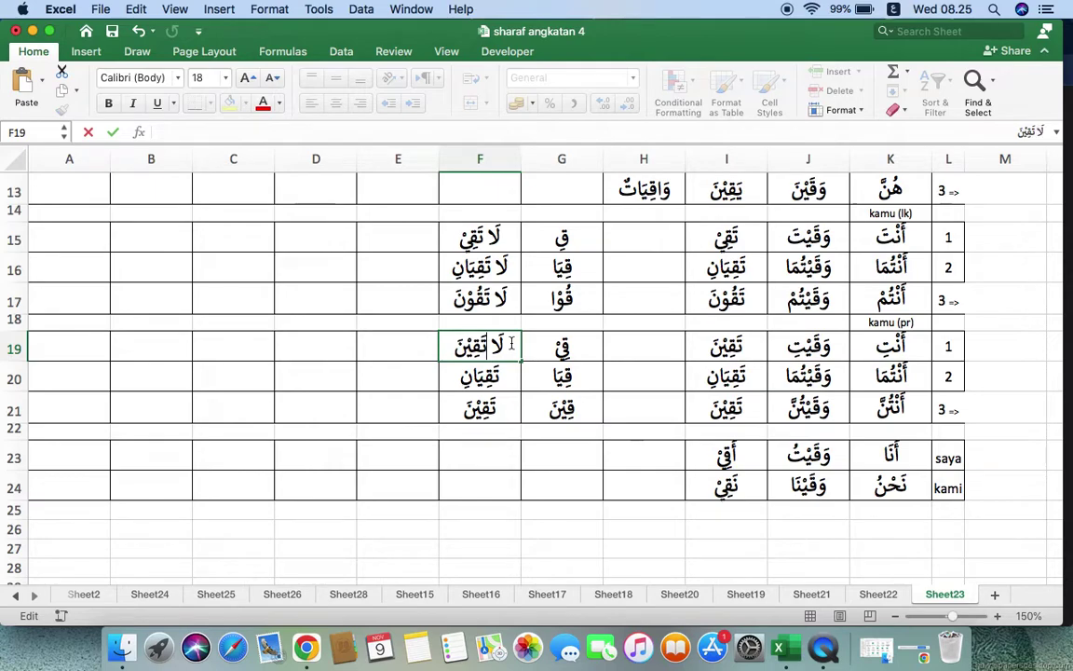
double_click(515, 371)
type("لَا")
left_click(515, 407)
double_click(515, 407)
type("لَا")
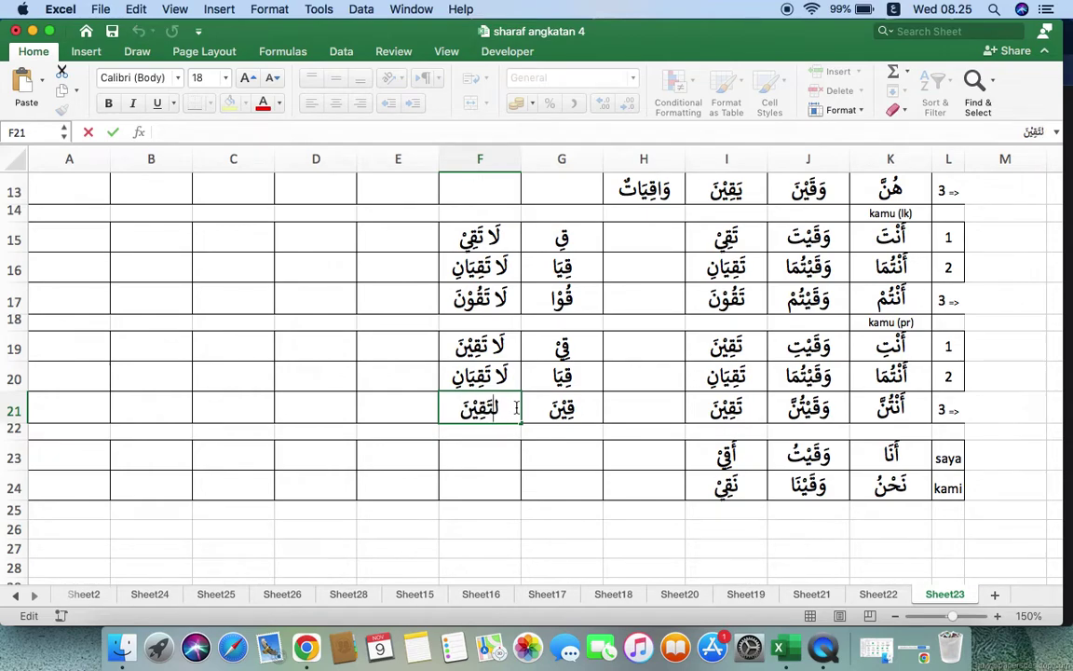
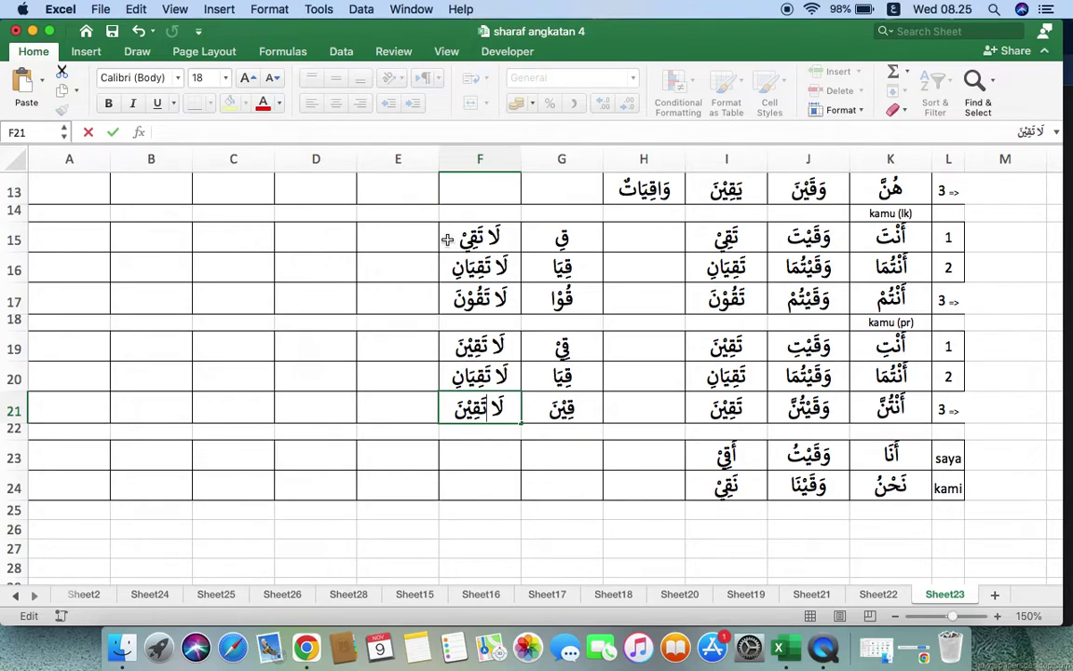
- Shorten F15 to لَا تَقِ by removing its final يْ, and F16 to لَا تَقِيَا by removing its final نِ
left_click(447, 239)
double_click(447, 239)
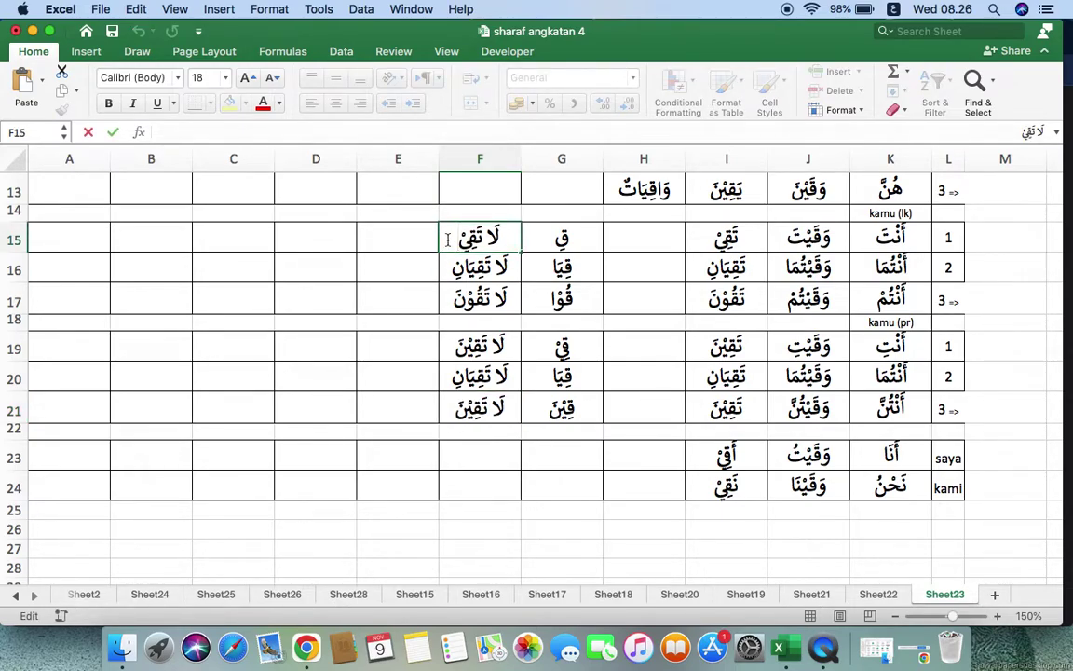
key("BackSpace")
key("BackSpace")
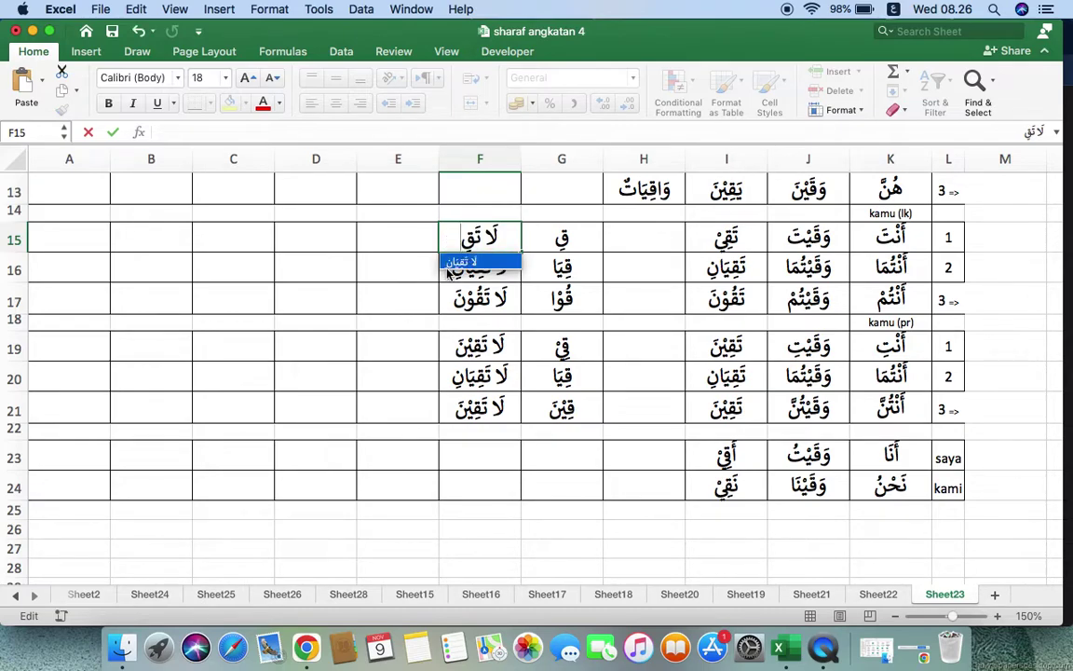
left_click(447, 276)
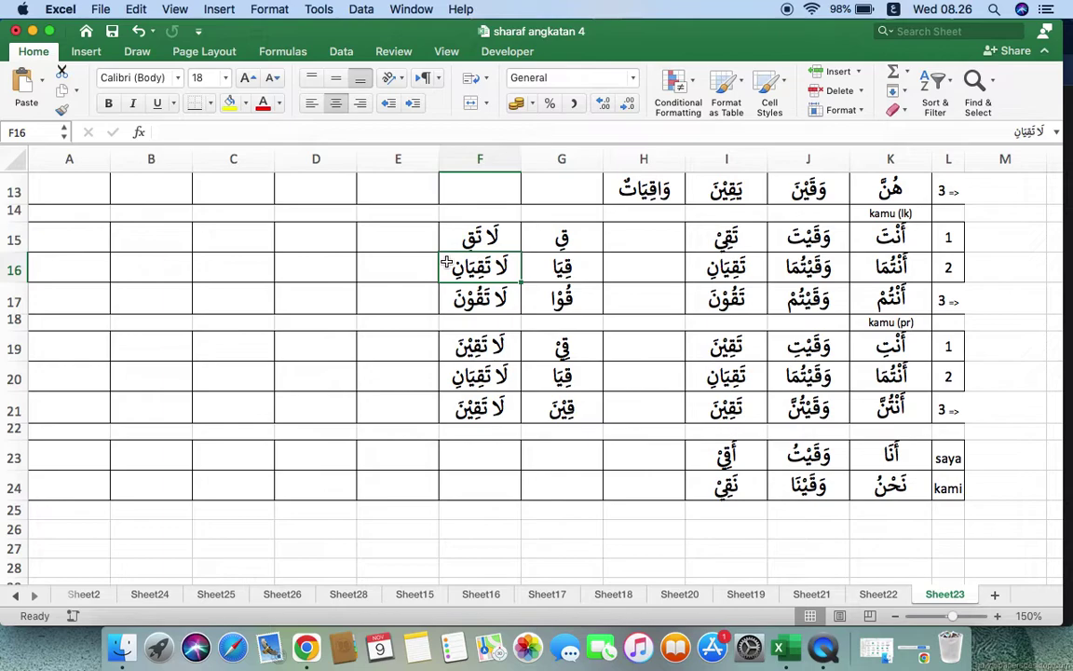
double_click(448, 269)
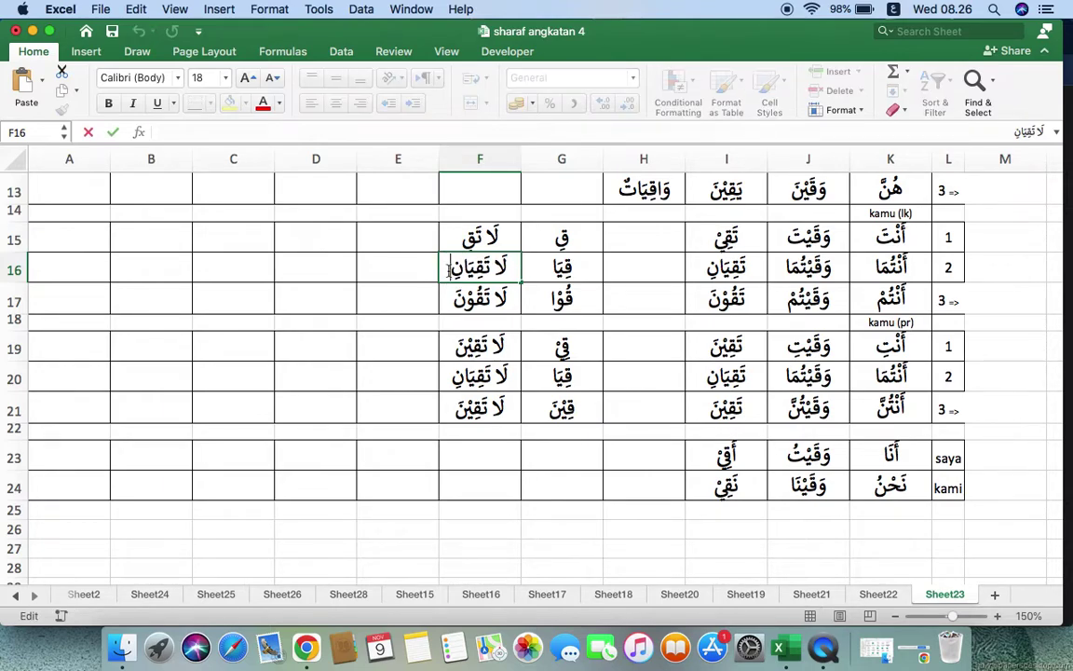
key("BackSpace")
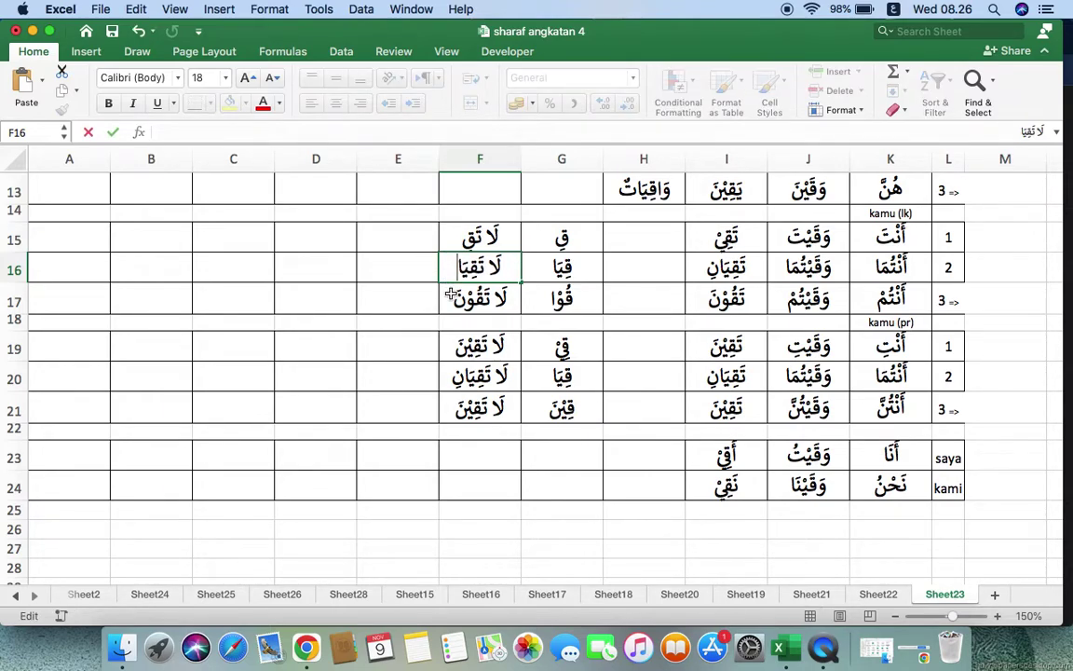
- Change F17 in the أَنْتُمْ row to لَا تَقُوْا by replacing its final نَ with ا
double_click(451, 296)
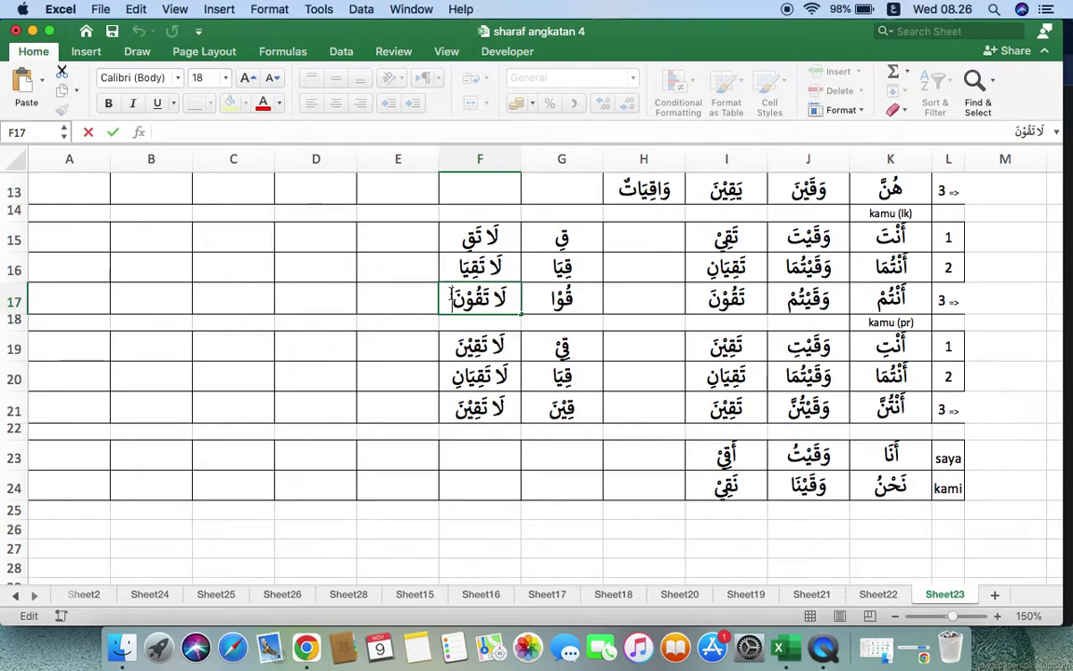
key("BackSpace")
key("BackSpace")
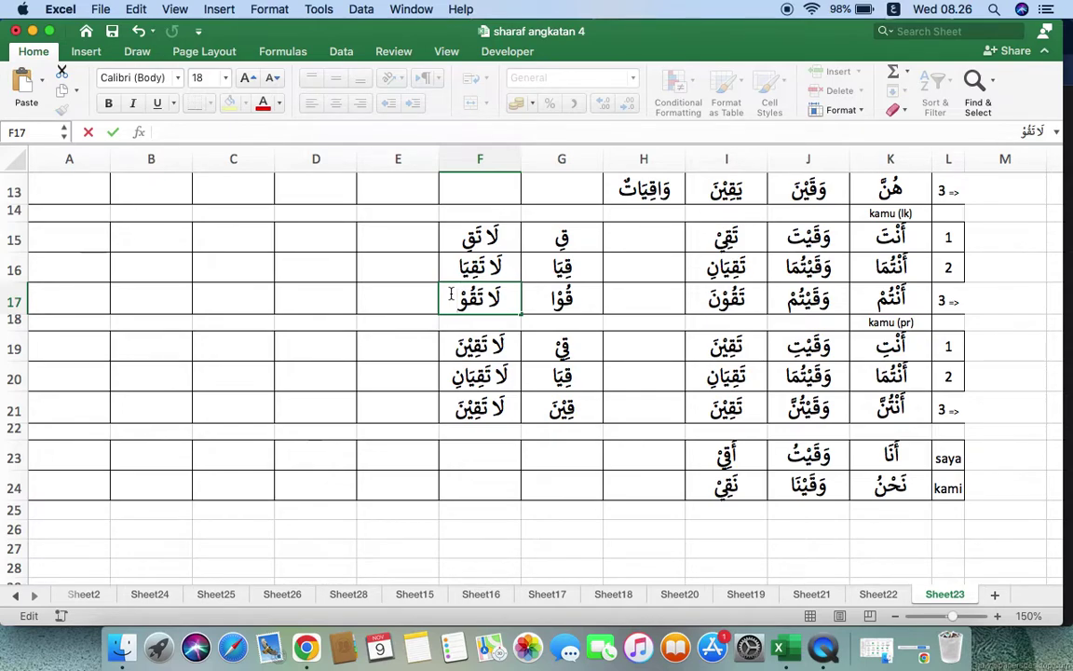
type("ا")
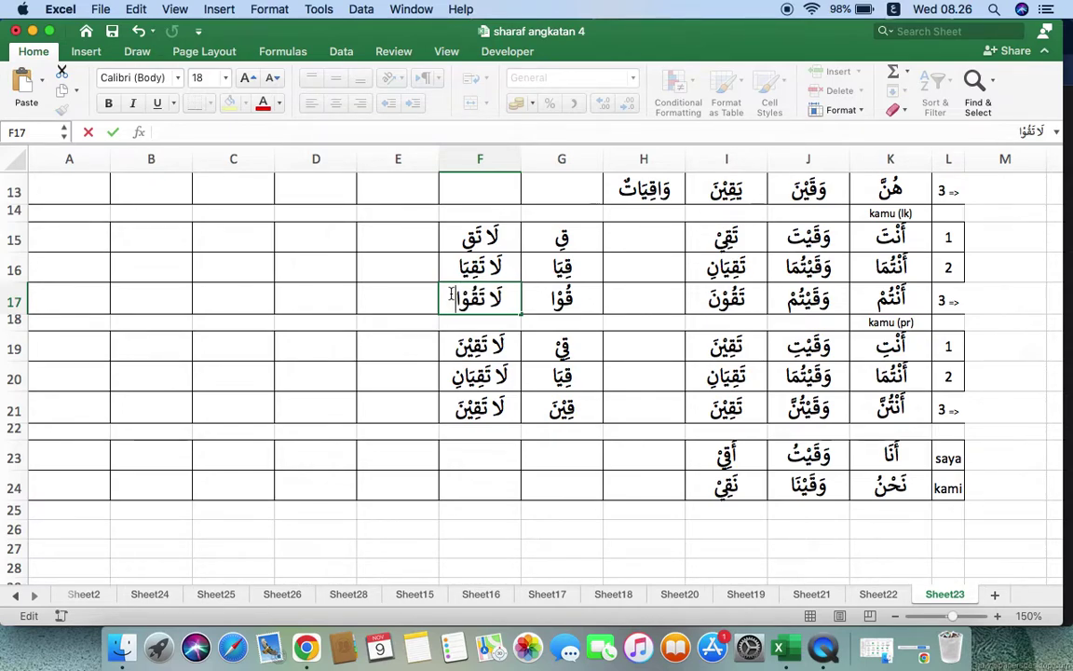
- Remove the final nun and its vowel from F19 and F20 so they read لَا تَقِيْ and لَا تَقِيَا
double_click(449, 343)
key("BackSpace")
key("BackSpace")
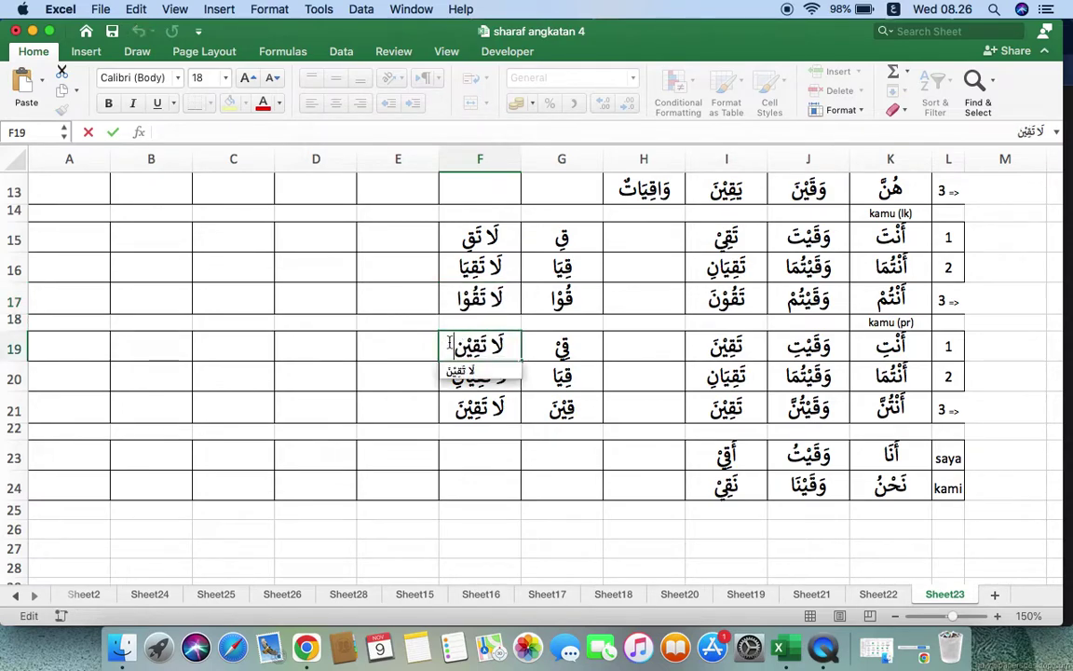
left_click(445, 380)
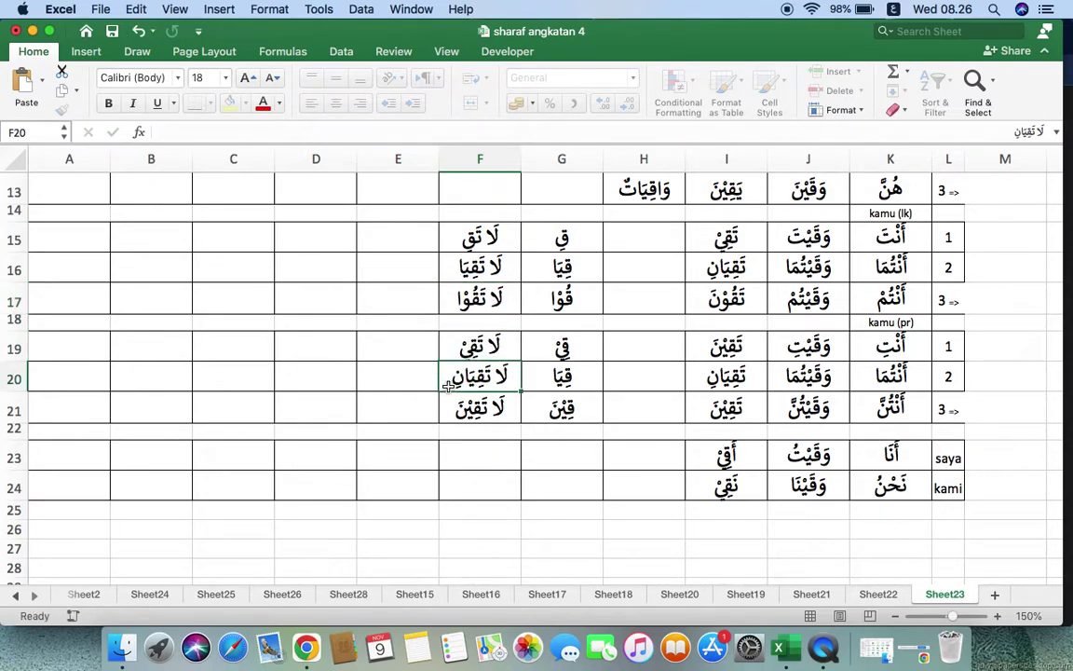
double_click(445, 380)
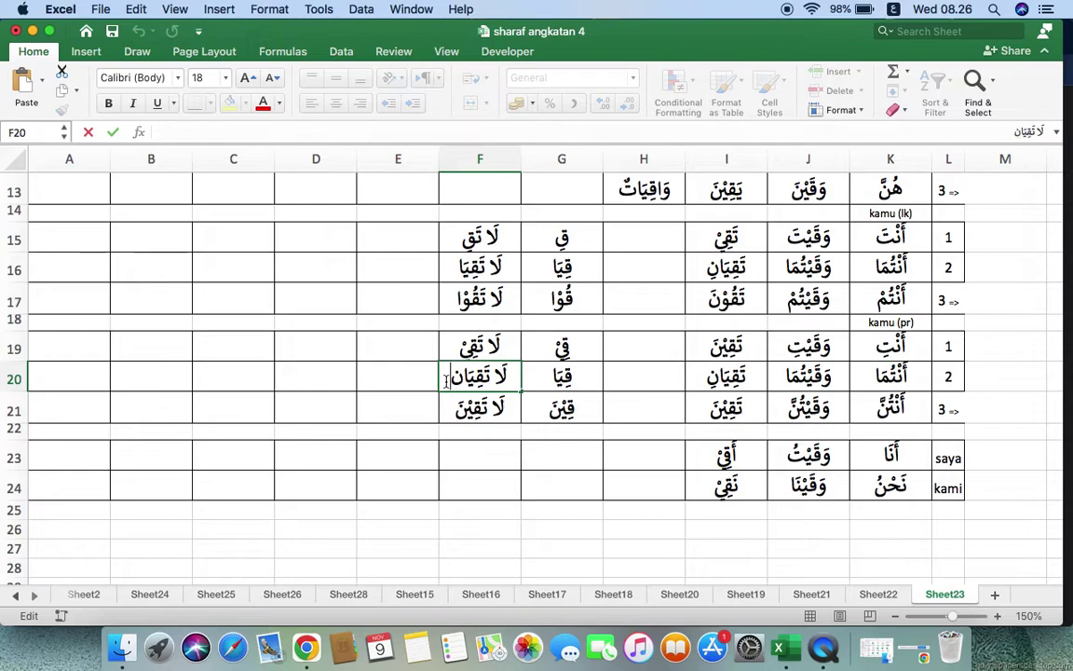
key("BackSpace")
key("BackSpace")
left_click(455, 411)
left_click(477, 431)
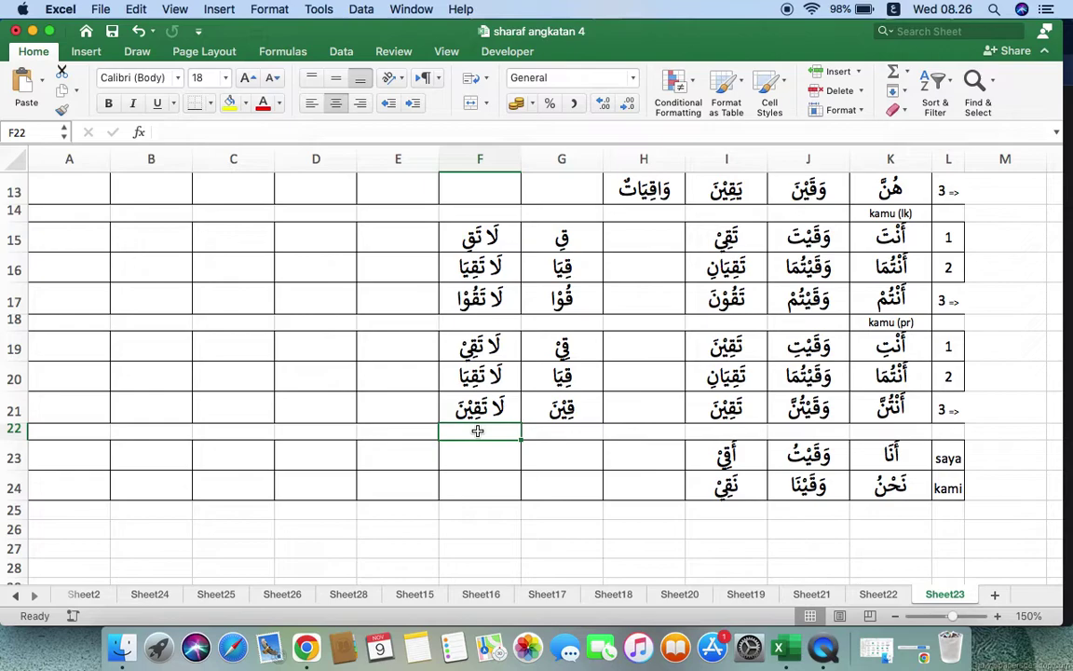
- Switch the keyboard input source to ABC and change the number label in L21 to 3+
left_click(893, 10)
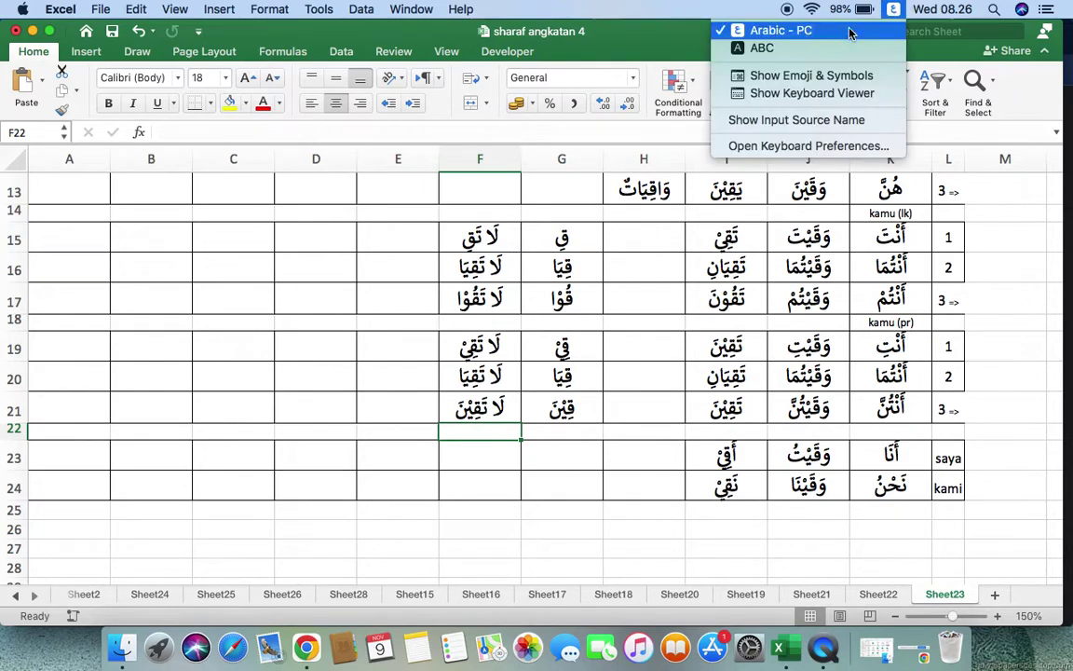
left_click(817, 48)
left_click(948, 416)
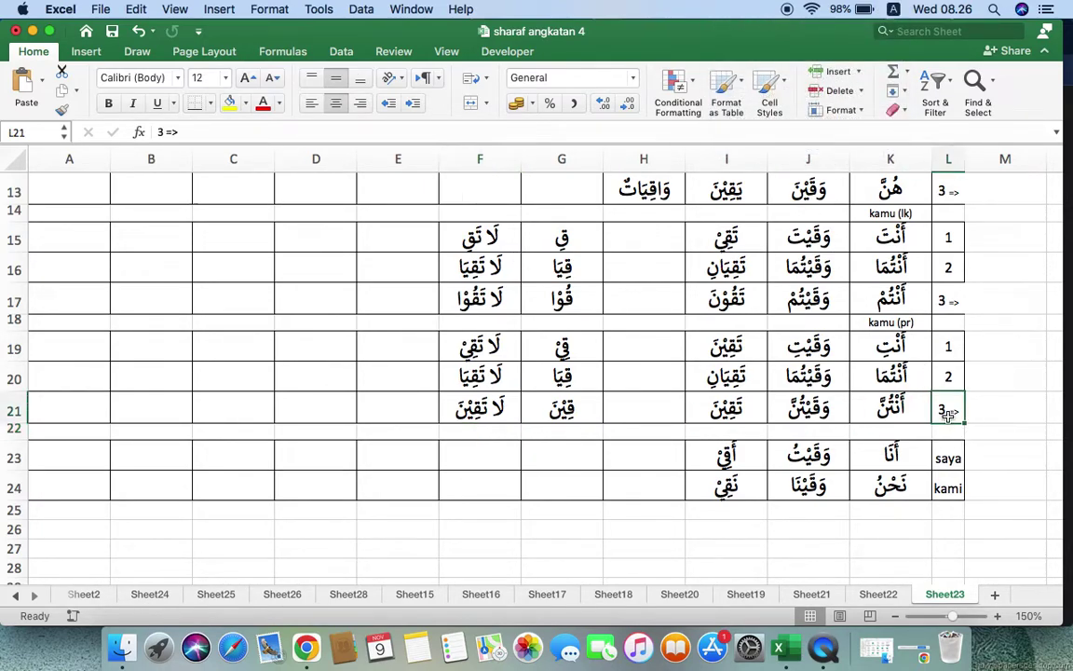
type("3+")
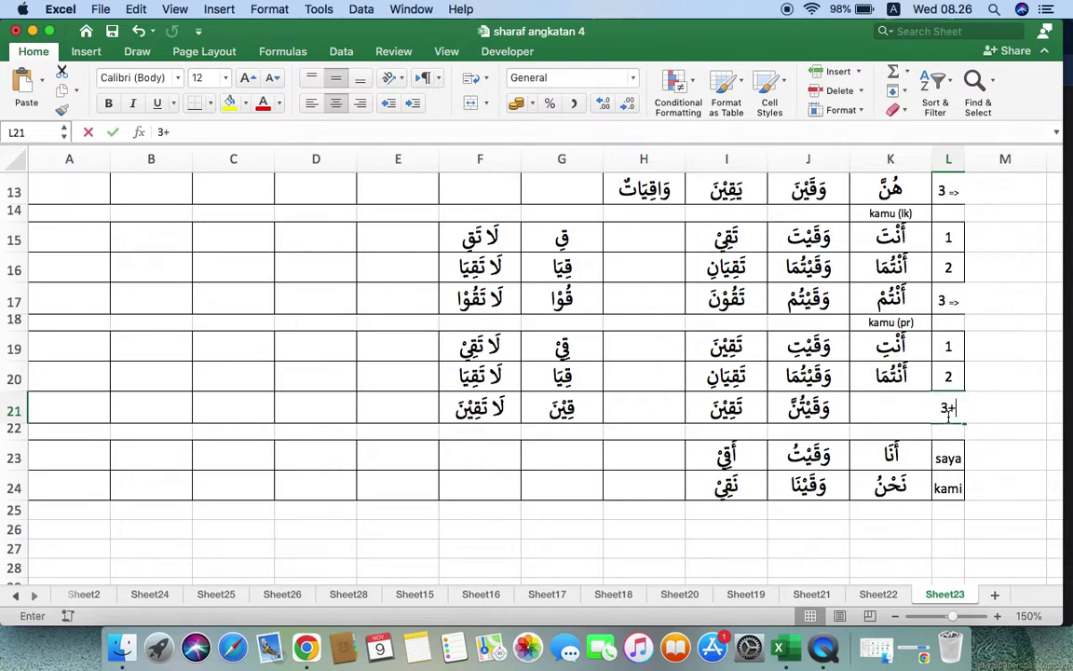
left_click(957, 453)
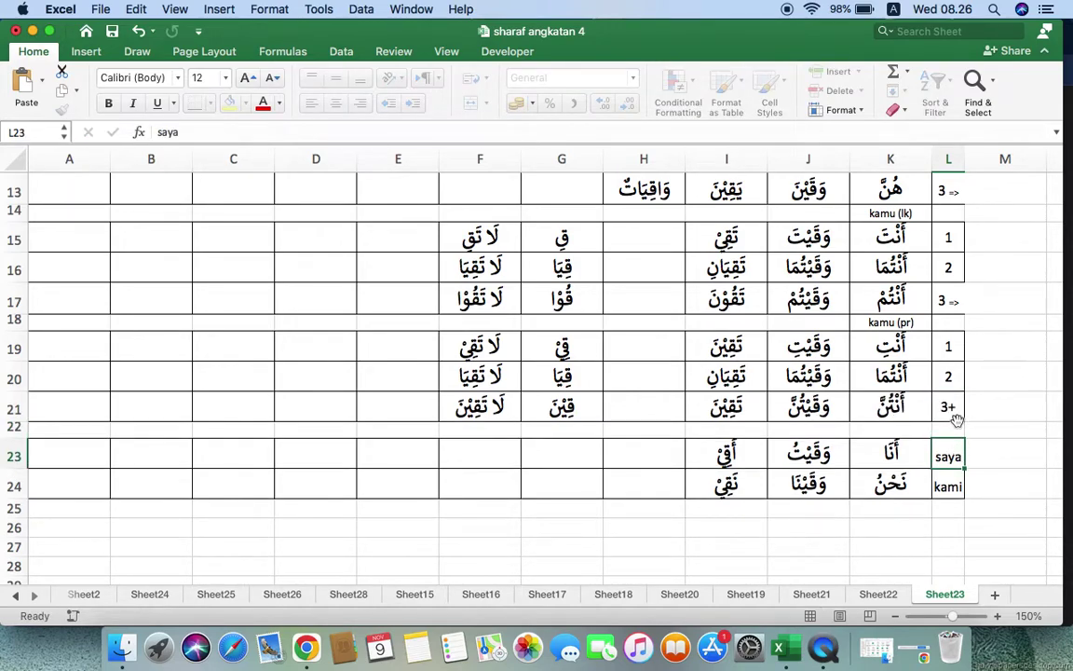
- Copy the 3+ label from L21 over the plural-row labels in L17, L13 and L9
left_click(955, 409)
key("super+c")
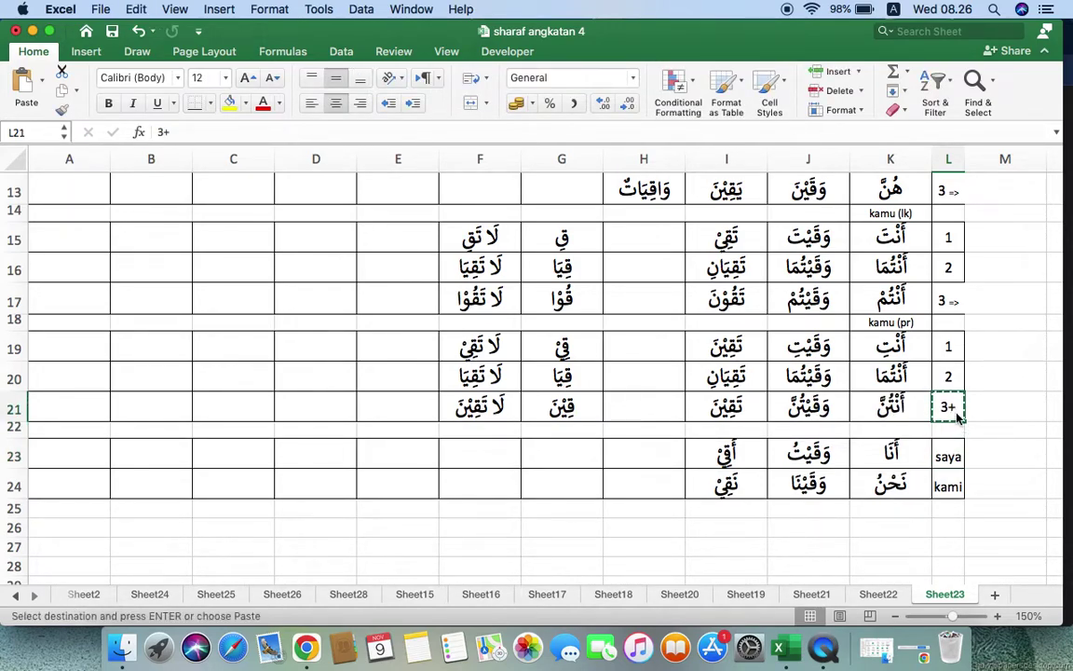
left_click(954, 298)
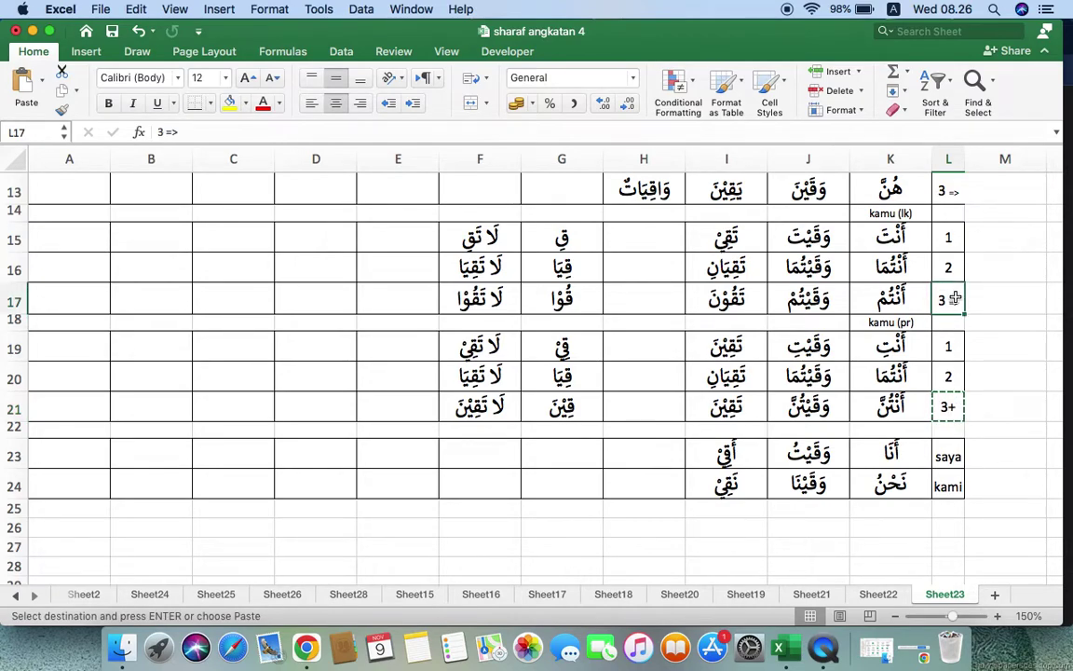
key("super+v")
scroll(959, 392, "up", 3)
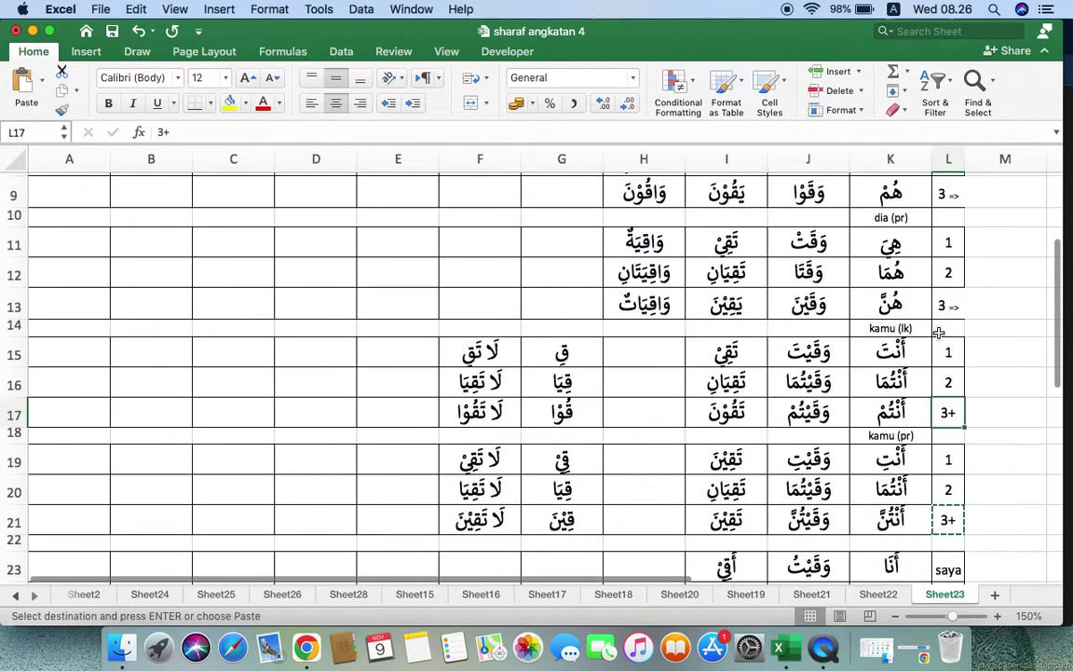
left_click(949, 307)
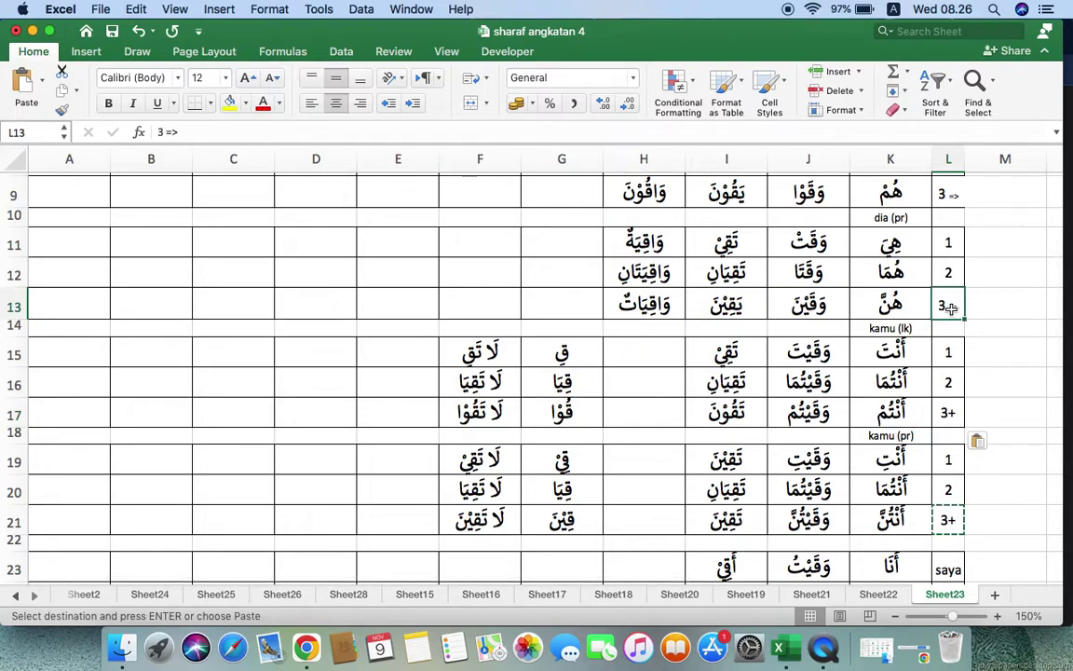
key("super+v")
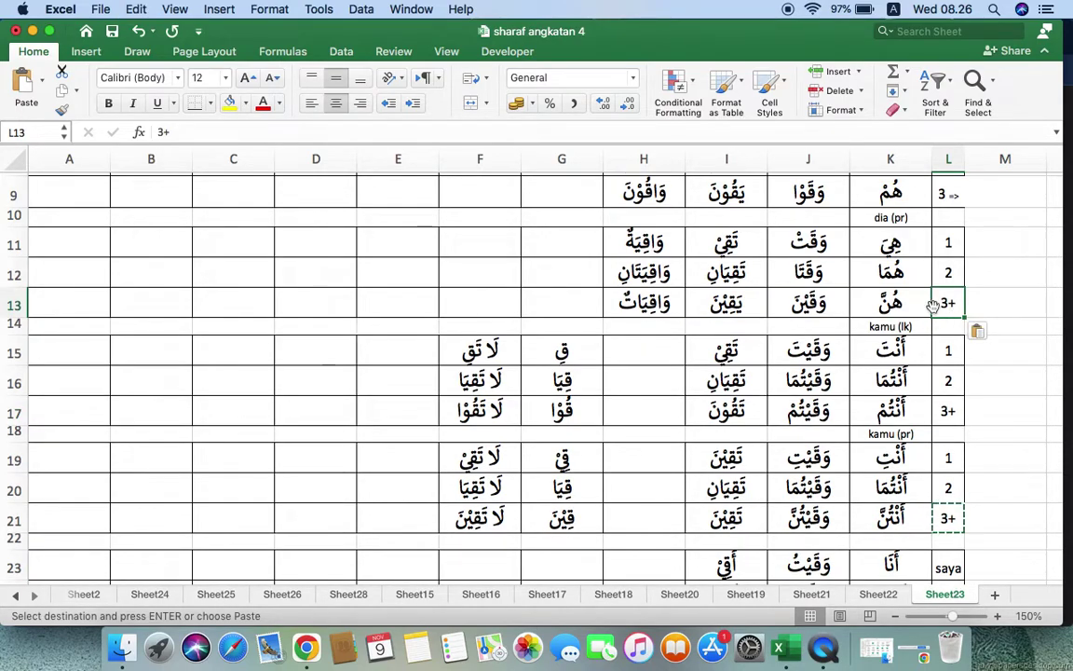
scroll(936, 306, "up", 3)
left_click(942, 308)
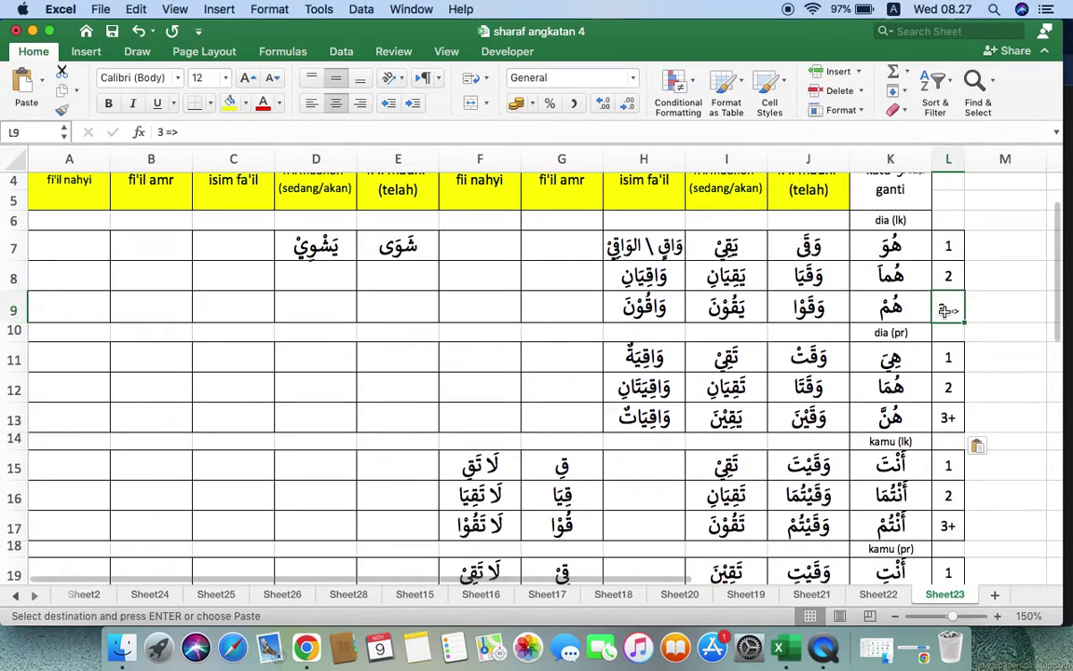
key("super+v")
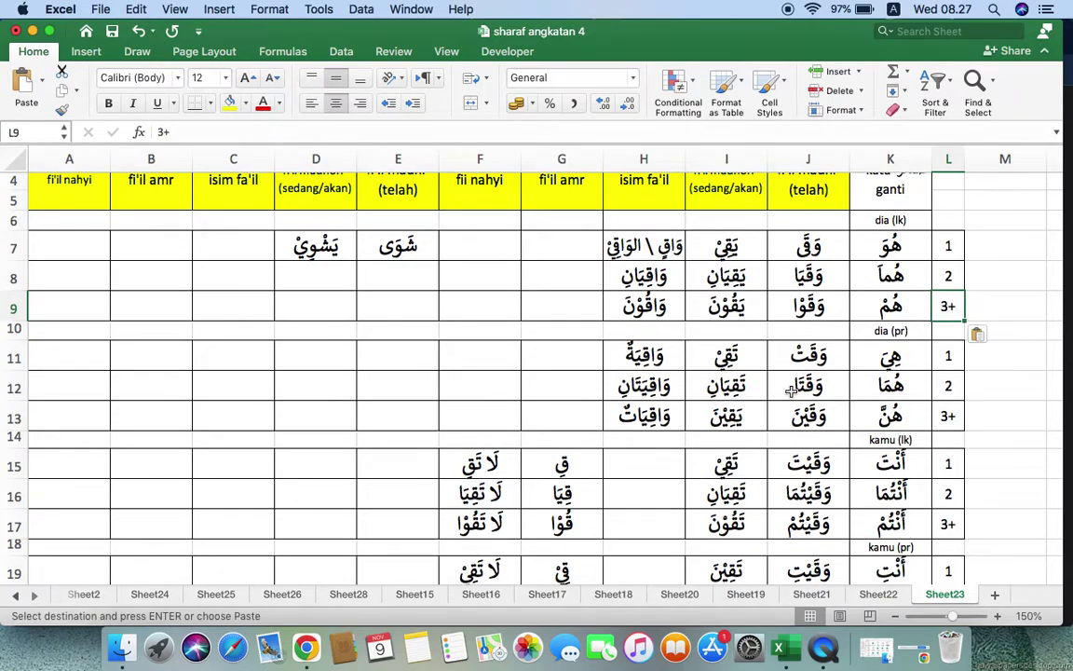
- Copy the fi'il madhi form شَوَى from E7 into E8 in the dual هُمَا row
scroll(790, 391, "down", 5)
scroll(790, 392, "up", 6)
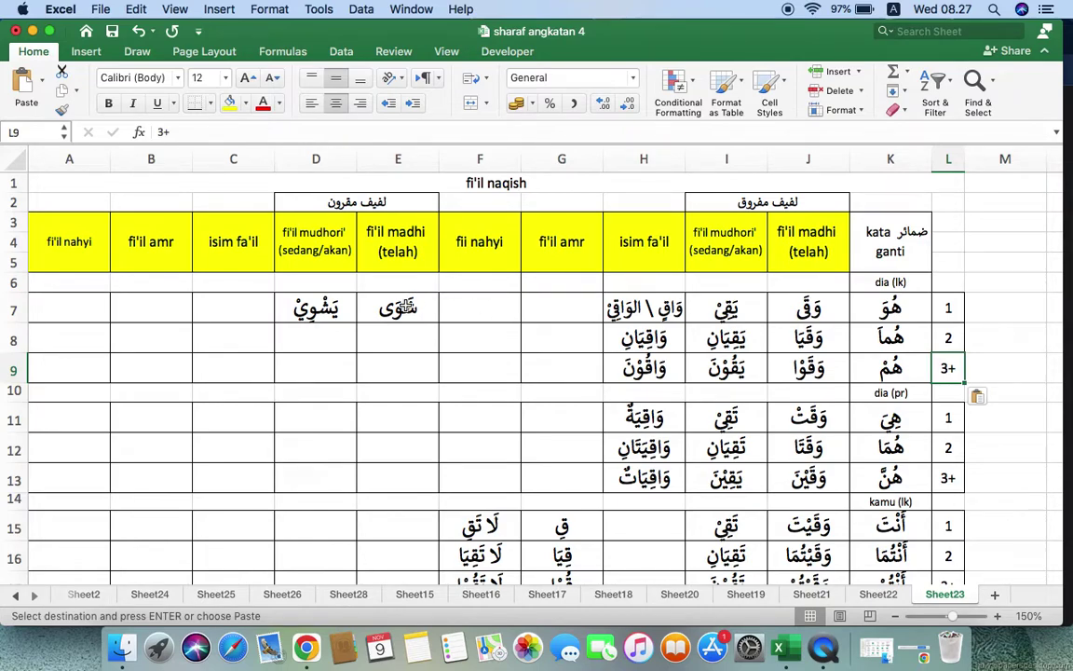
left_click(403, 306)
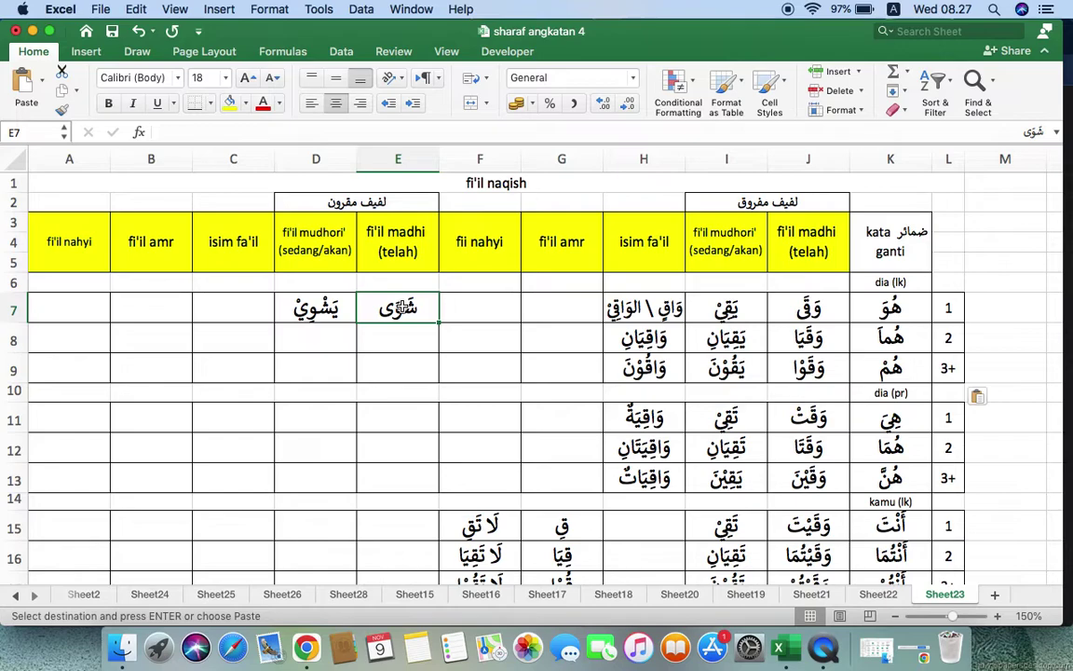
left_click(398, 340)
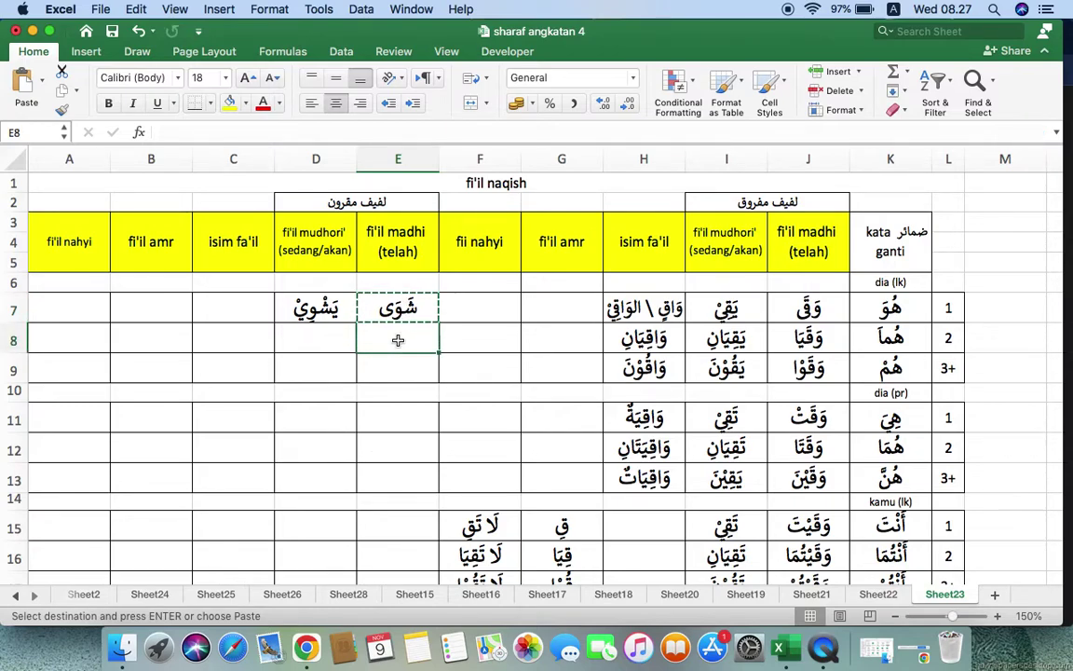
key("super+v")
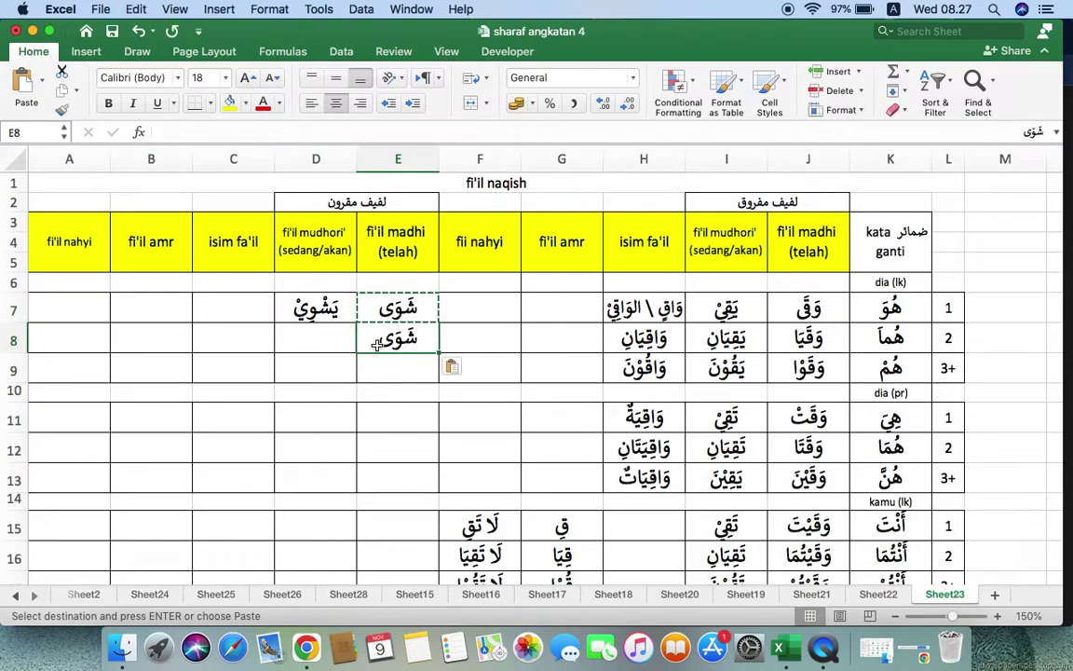
- Switch the keyboard input source to Arabic - PC and change the ending of E8 so it reads شَوَيَا
double_click(375, 342)
key("BackSpace")
type("dQ")
key("BackSpace")
key("BackSpace")
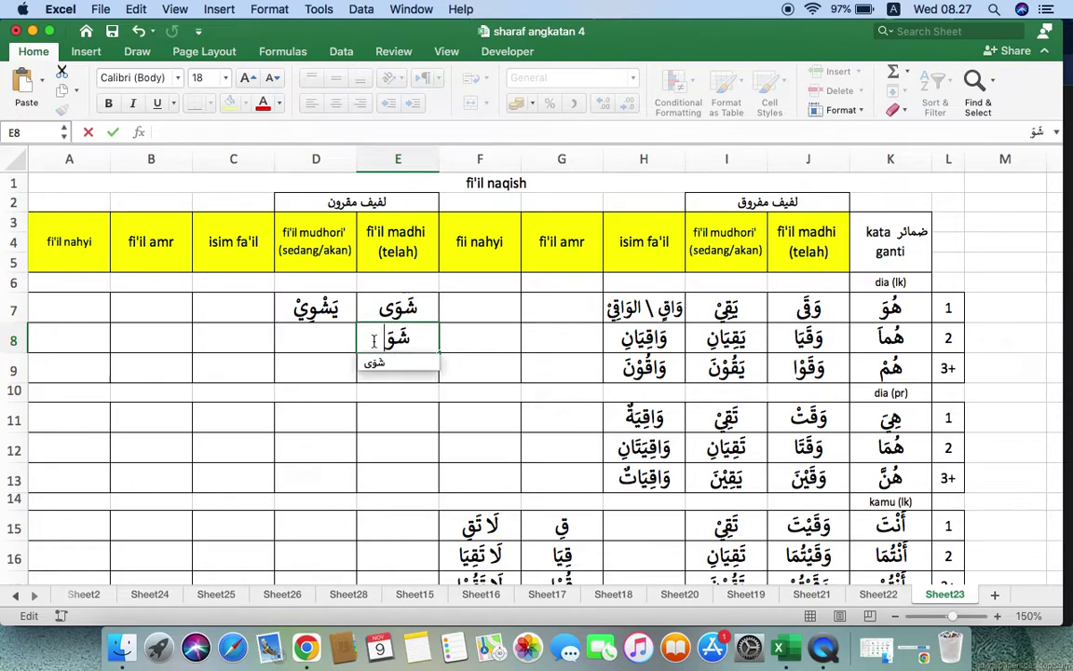
left_click(893, 8)
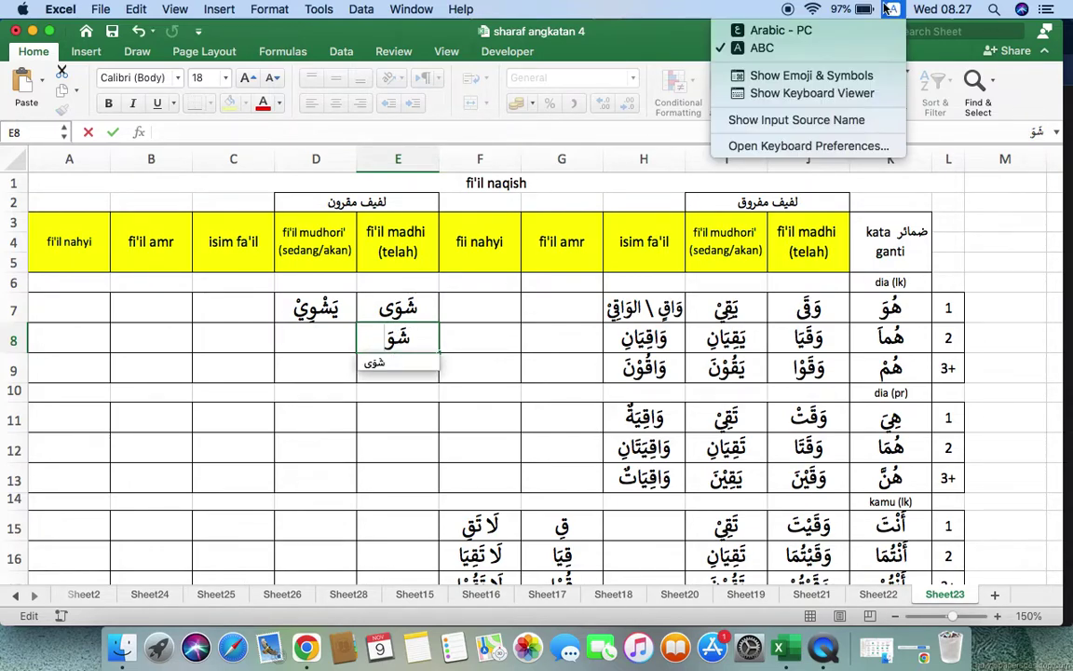
left_click(825, 30)
type("يَا")
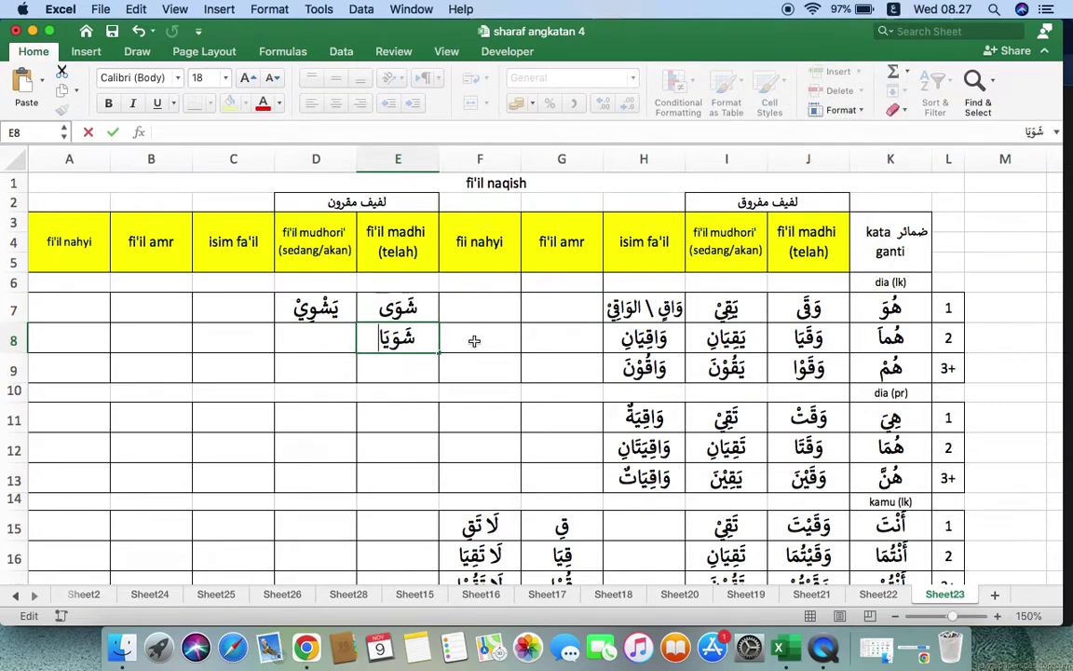
- Paste the copied verb into E9 in the هُمْ row and change it to شَوَوْا
left_click(395, 369)
key("super+v")
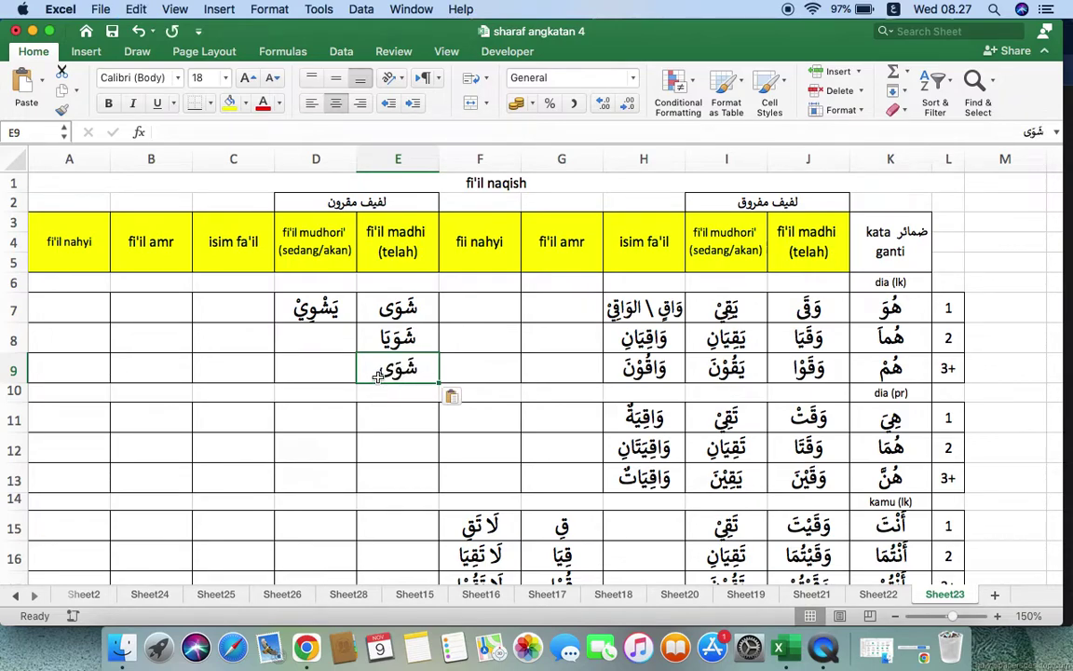
type("شَوَو")
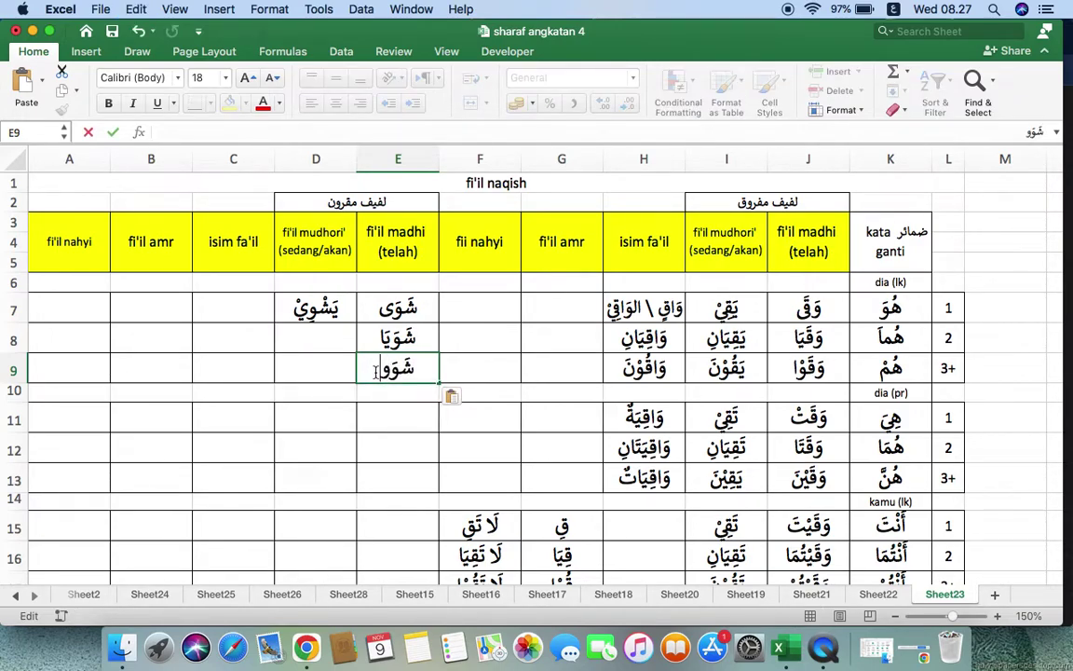
type("ْا")
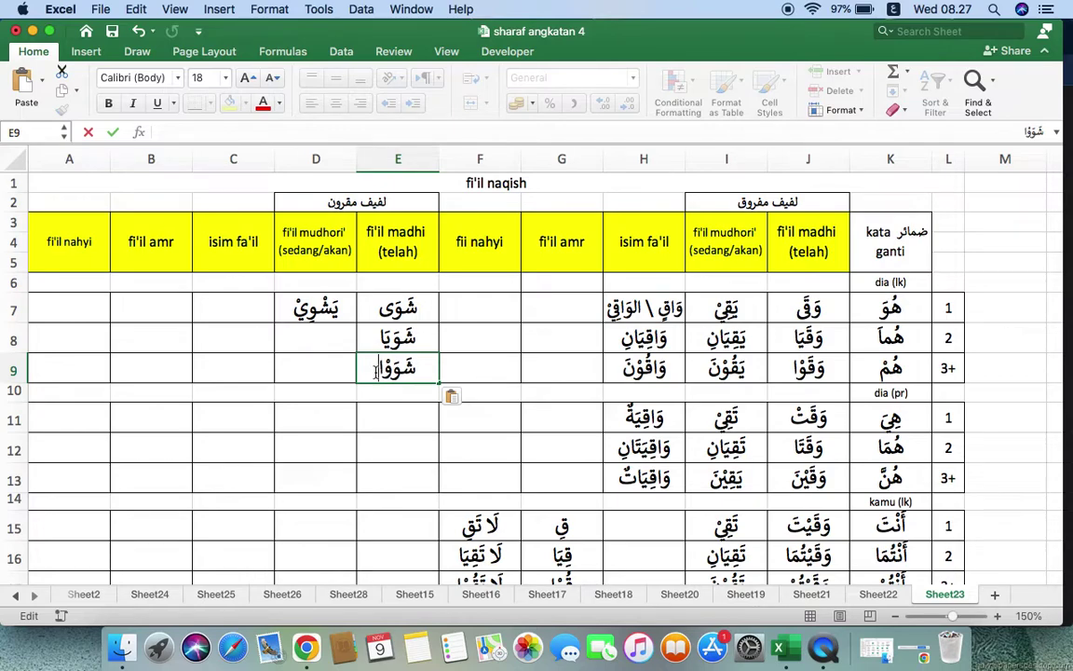
left_click(388, 414)
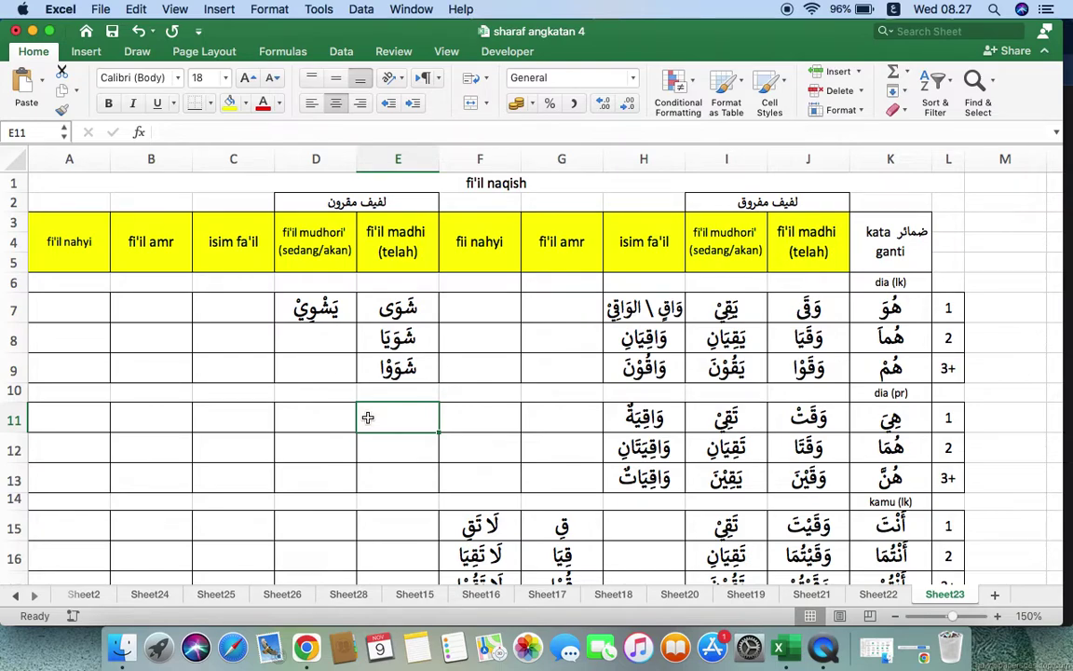
- Copy شَوَى from E7 into E11 in the هِيَ row and change its ending so it reads شَوَتْ
left_click(398, 311)
key("super+c")
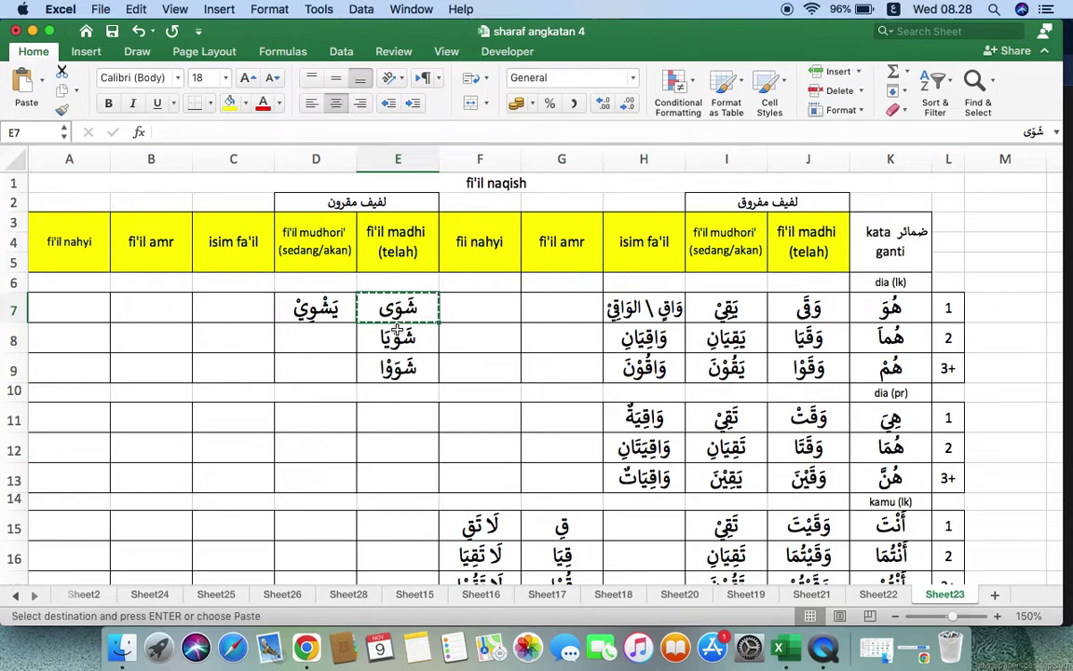
left_click(396, 413)
key("super+v")
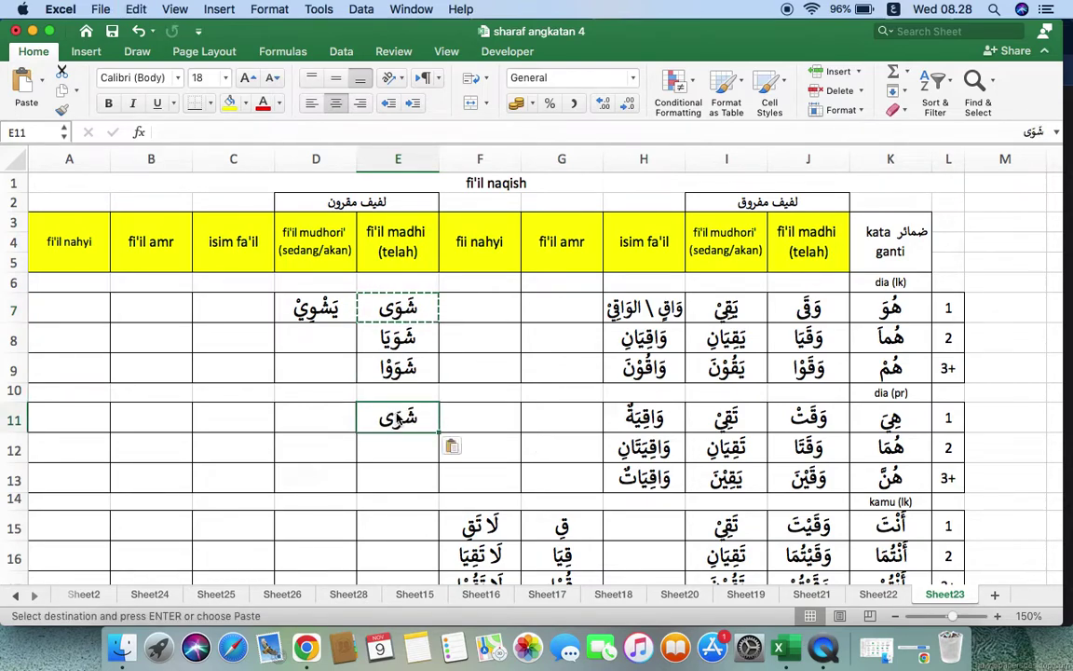
double_click(367, 421)
key("BackSpace")
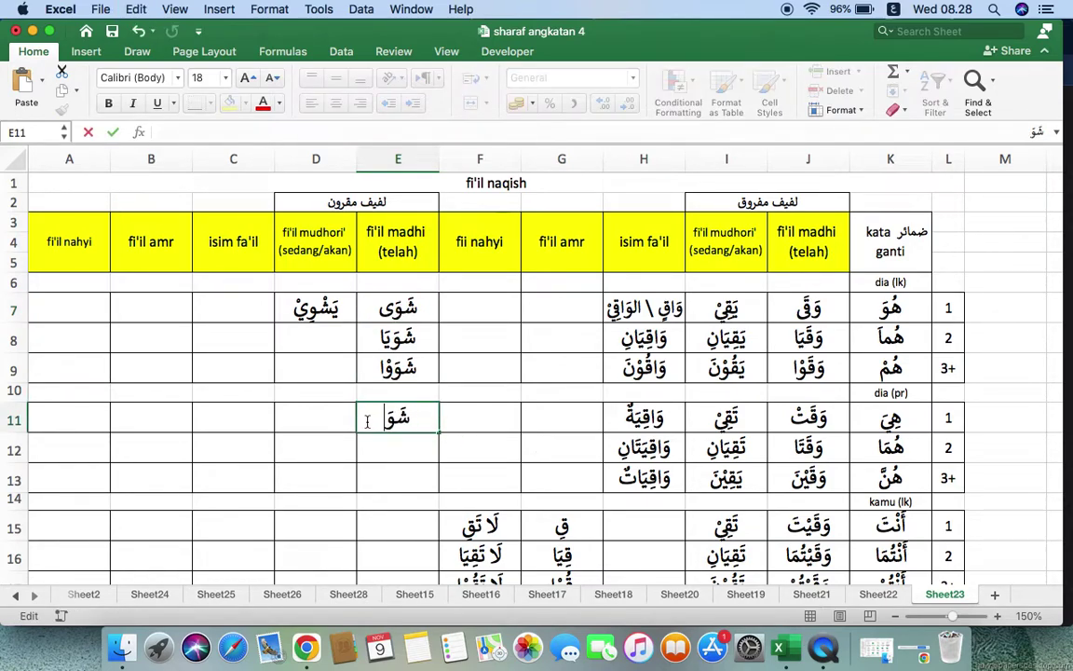
type("ا")
key("BackSpace")
type("تْ")
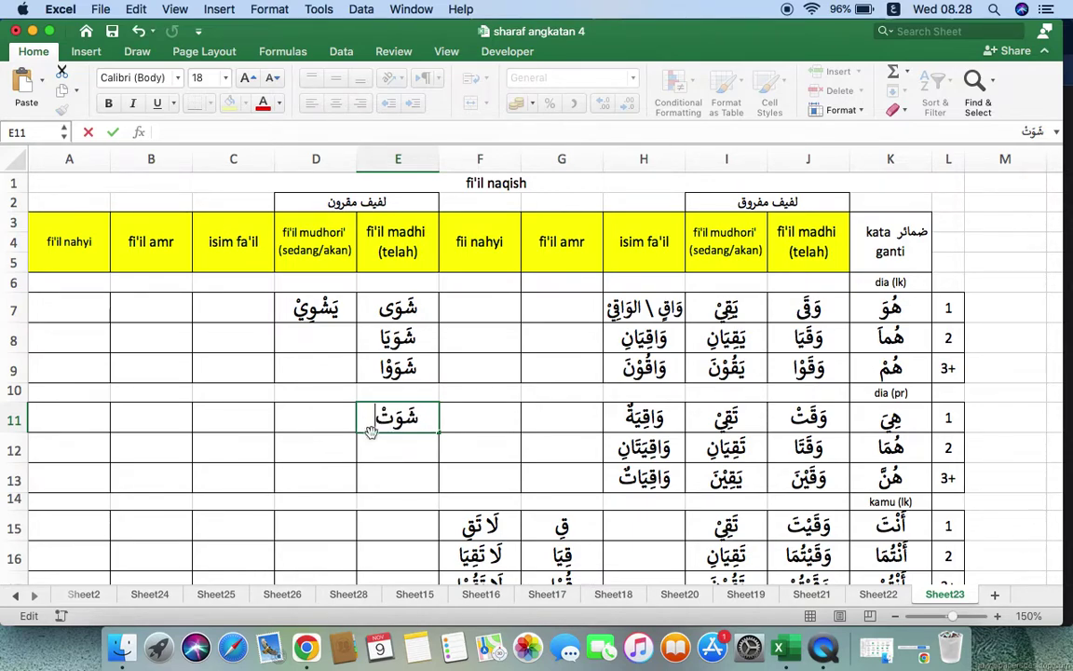
- Fill the feminine dual and plural fi'il madhi cells from the copied verb: شَوَتَا in E12 and شَوَيْنَ in E13
left_click(392, 447)
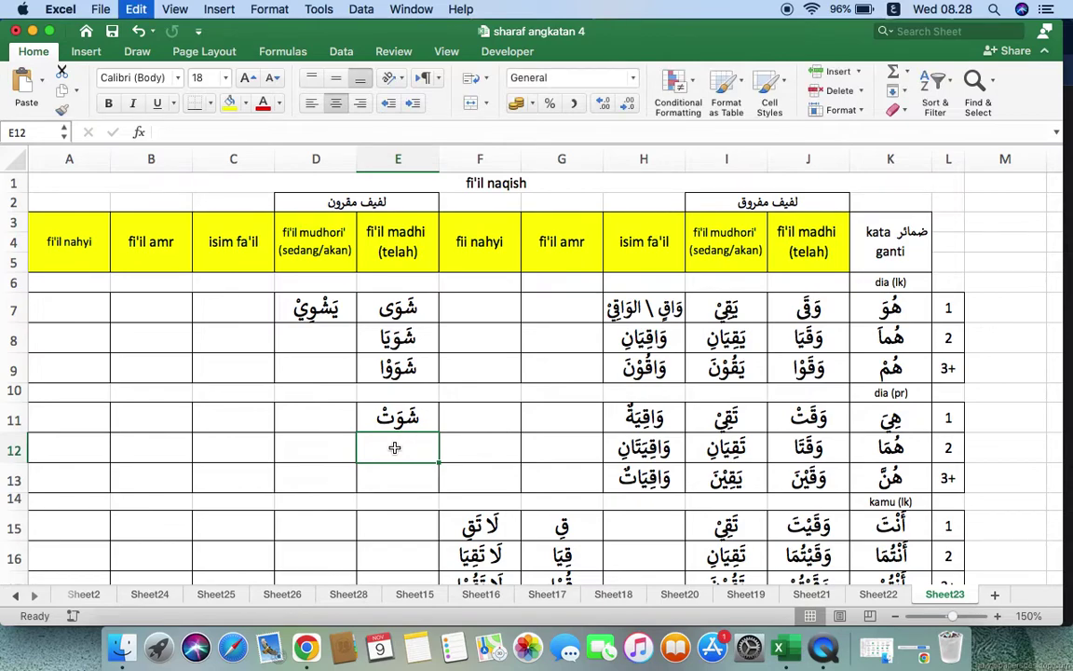
key("super+v")
double_click(373, 448)
key("BackSpace")
type("تَا")
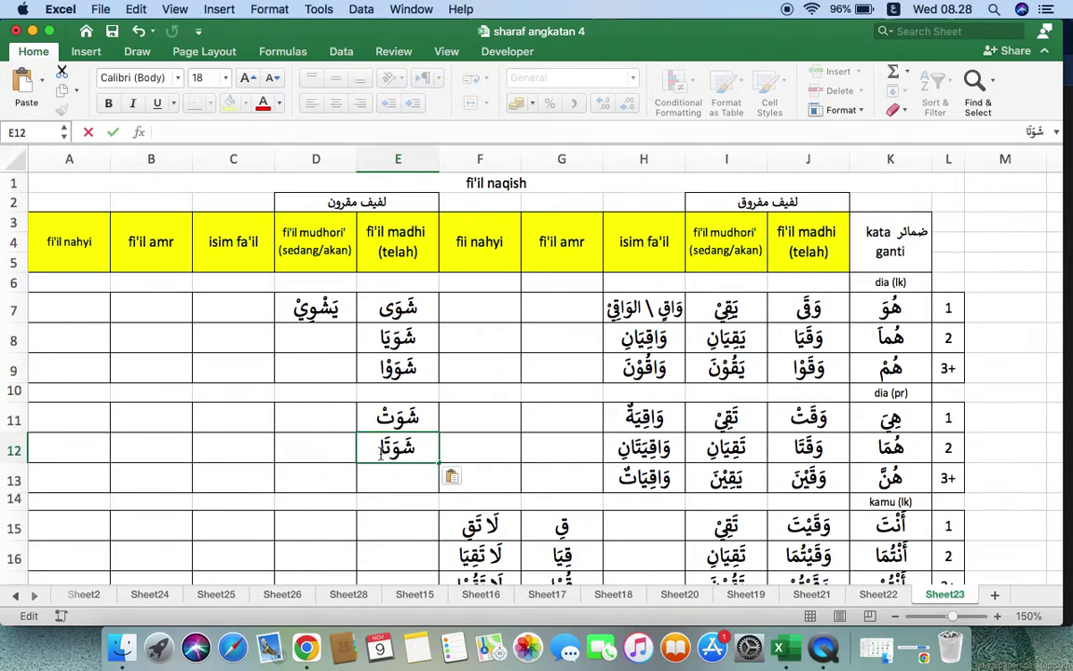
left_click(386, 479)
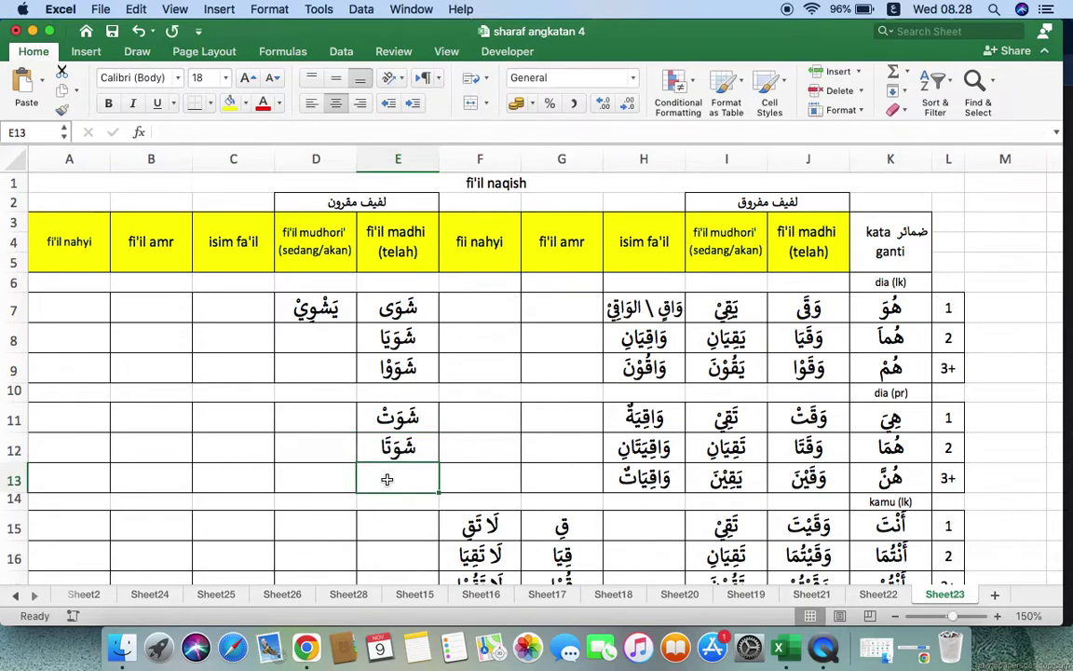
key("super+v")
type("شَوَيْنَ")
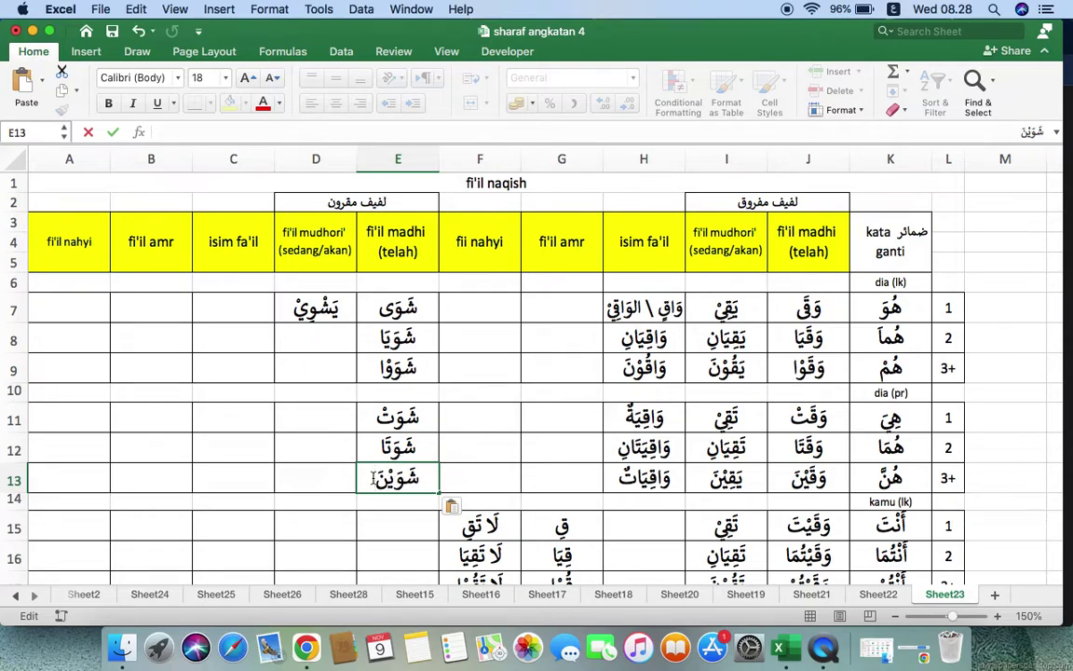
- Paste the copied شَوَى into E15, the fi'il madhi cell of the أَنْتَ row
scroll(323, 488, "down", 5)
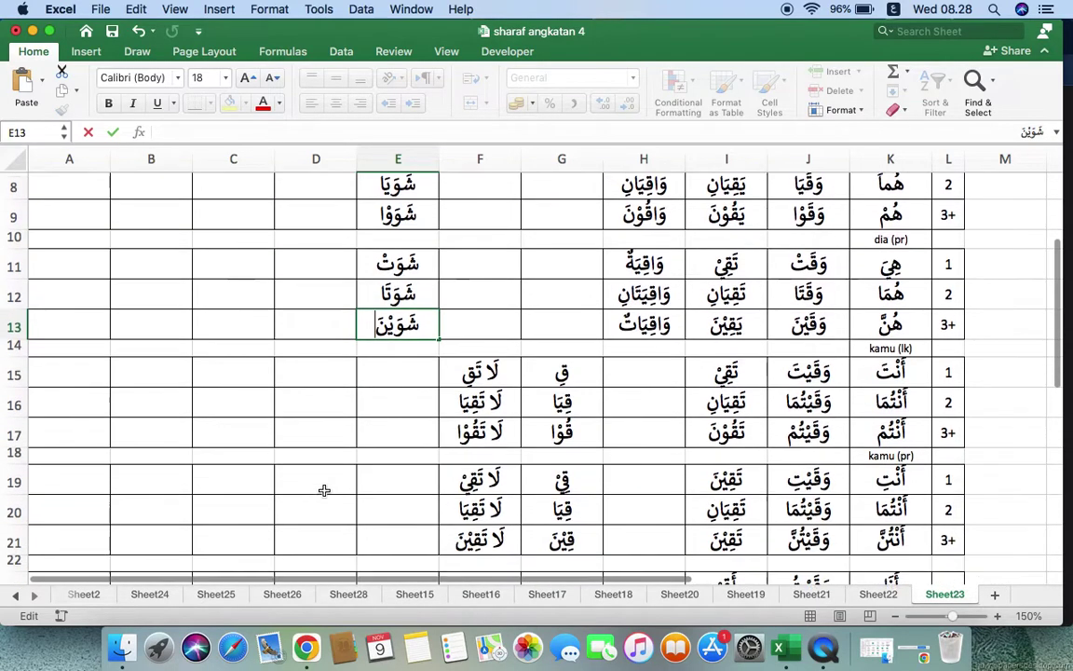
left_click(403, 284)
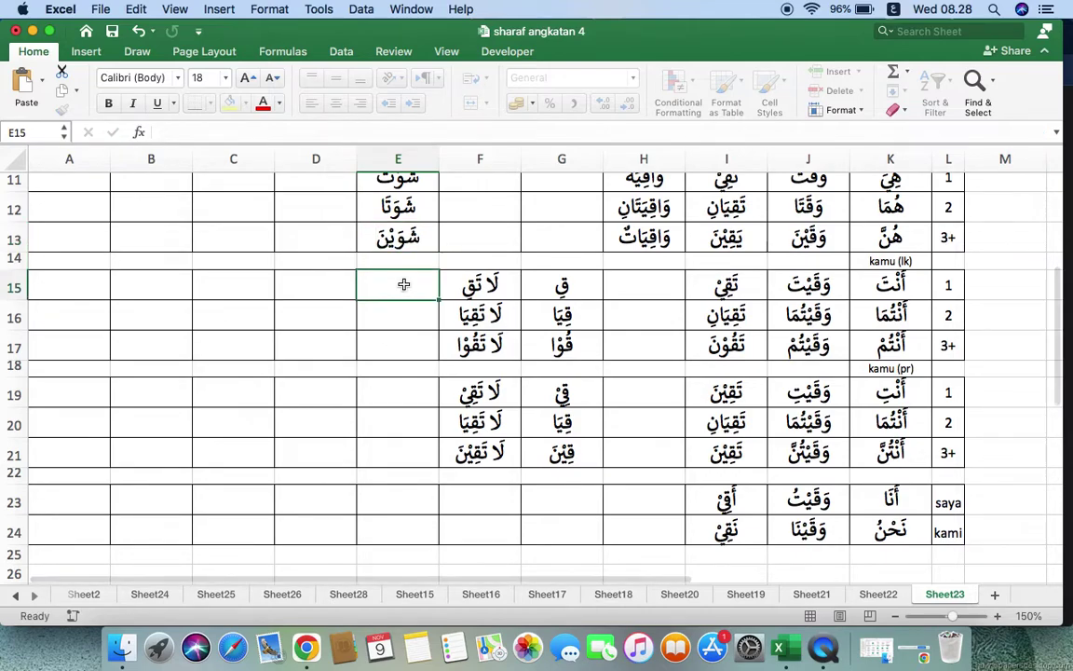
key("cmd+v")
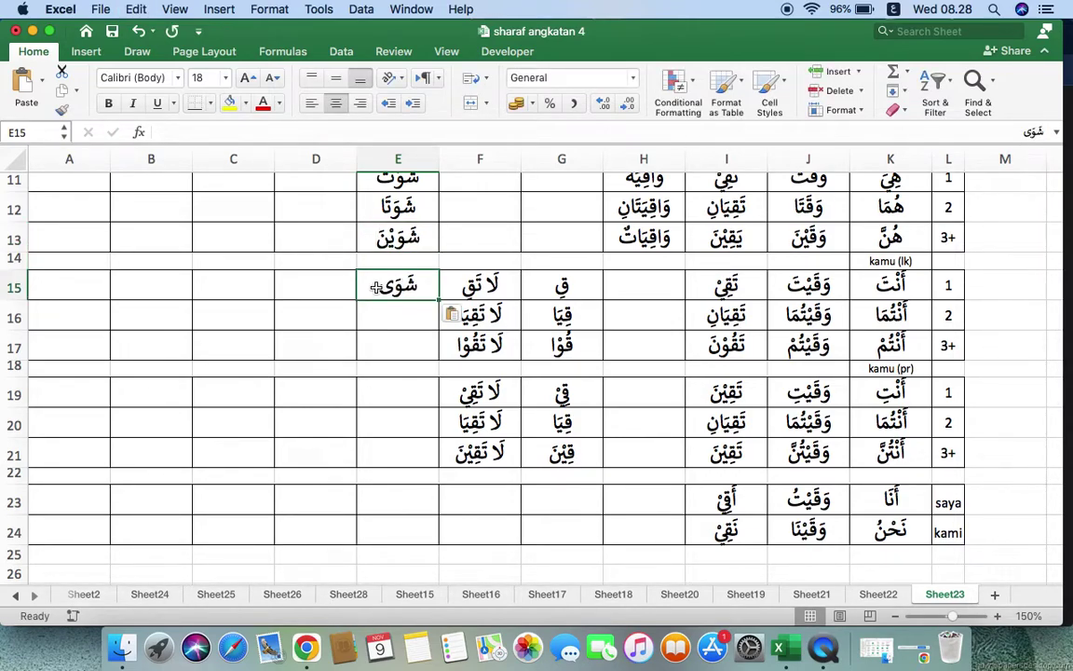
- Change the past-tense verb in cell E15 to شَوَيْتَ
double_click(376, 287)
type("تَ")
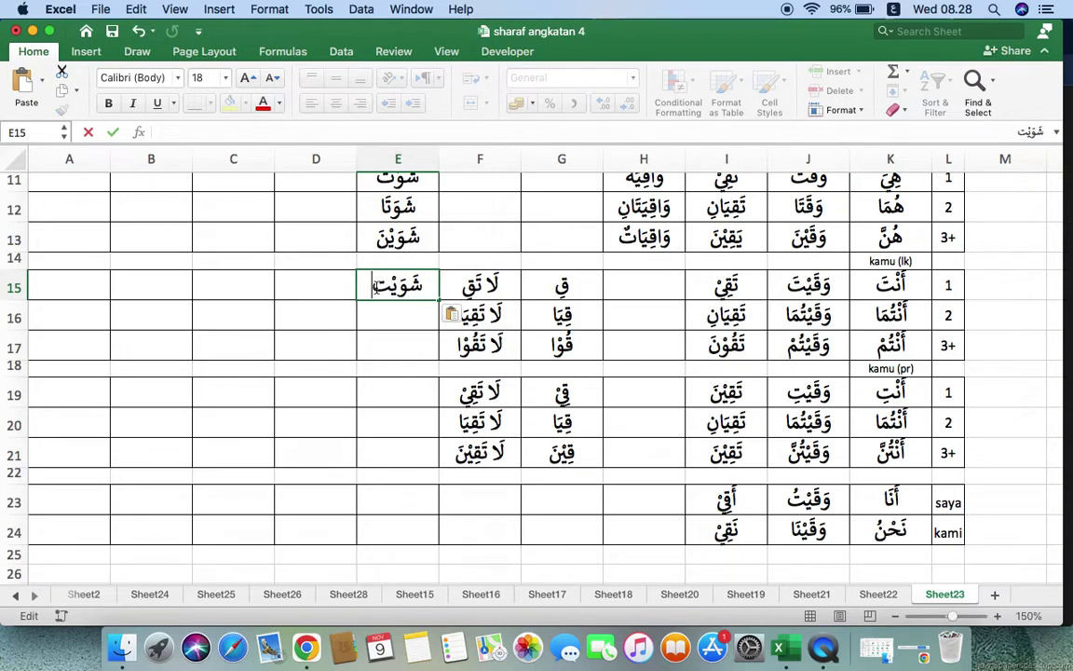
left_click(390, 314)
- Copy the verb from E15 into E16 and change its ending to make شَوَيْتُمَا
left_click(397, 287)
key("cmd+c")
left_click(400, 319)
key("cmd+v")
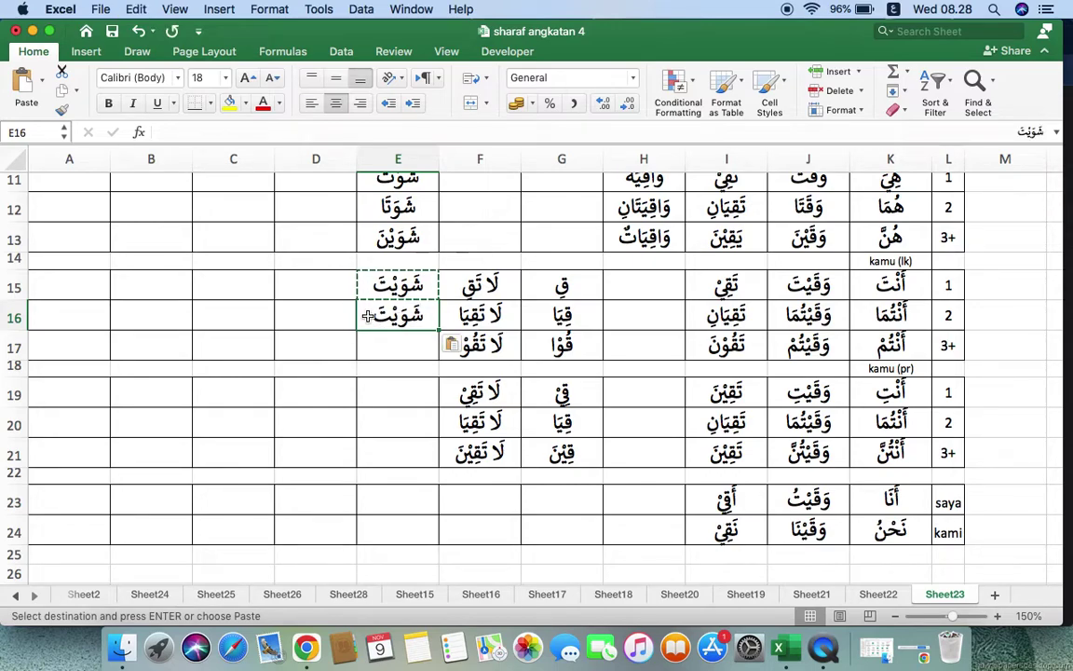
double_click(369, 316)
key("BackSpace")
type("ُمَا")
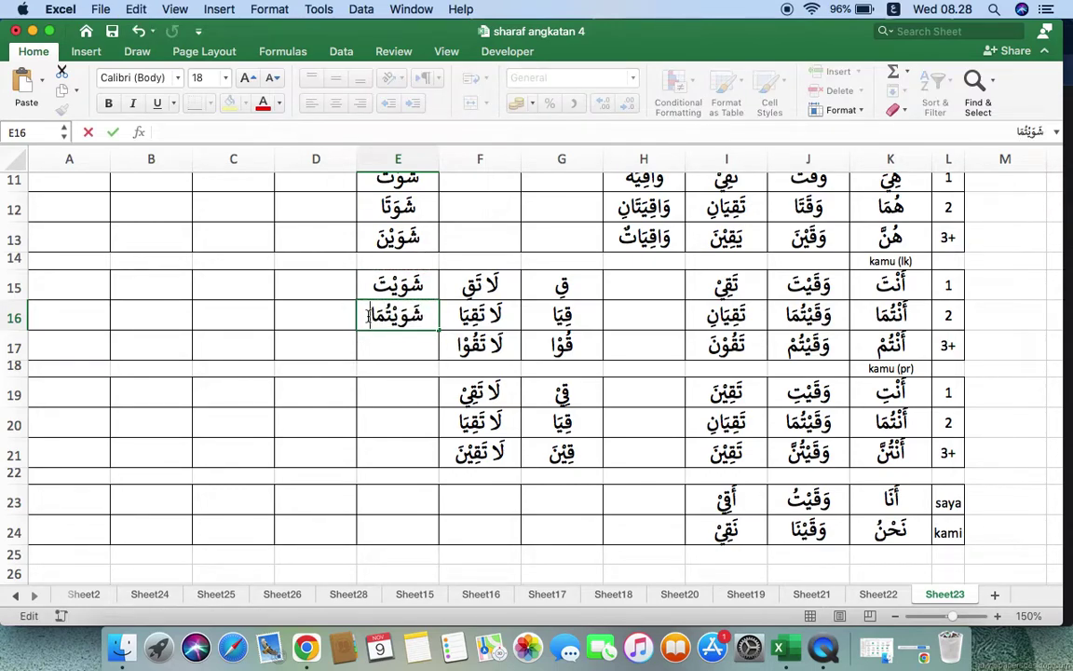
- Paste the copied verb into E17 and change its ending to make شَوَيْتُمْ
left_click(392, 347)
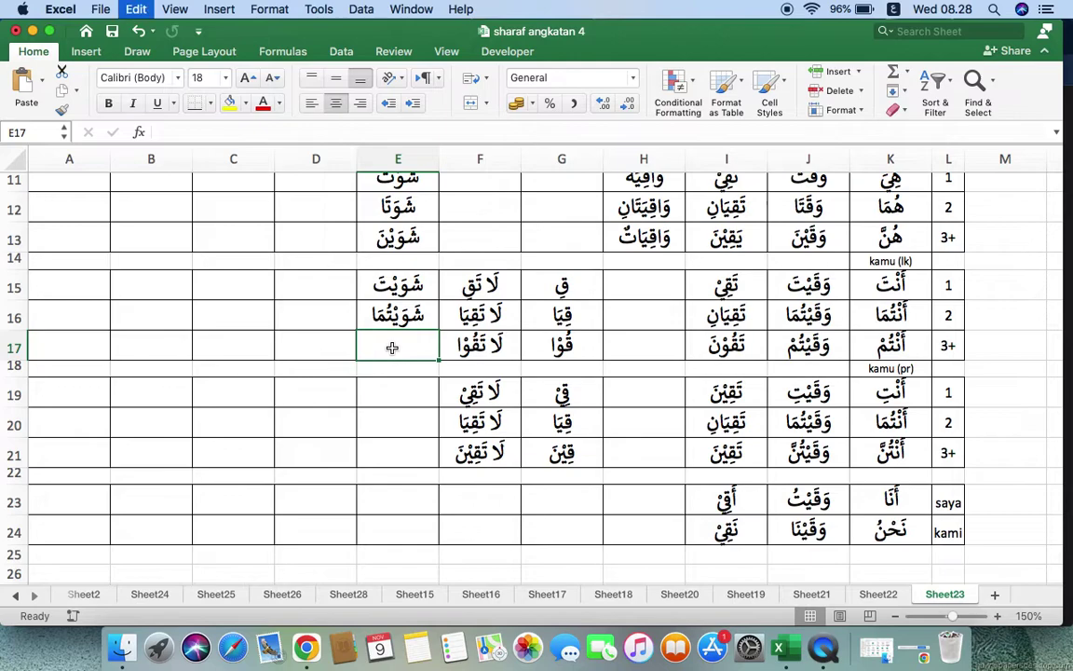
key("cmd+v")
double_click(369, 346)
key("BackSpace")
type("ُمْ")
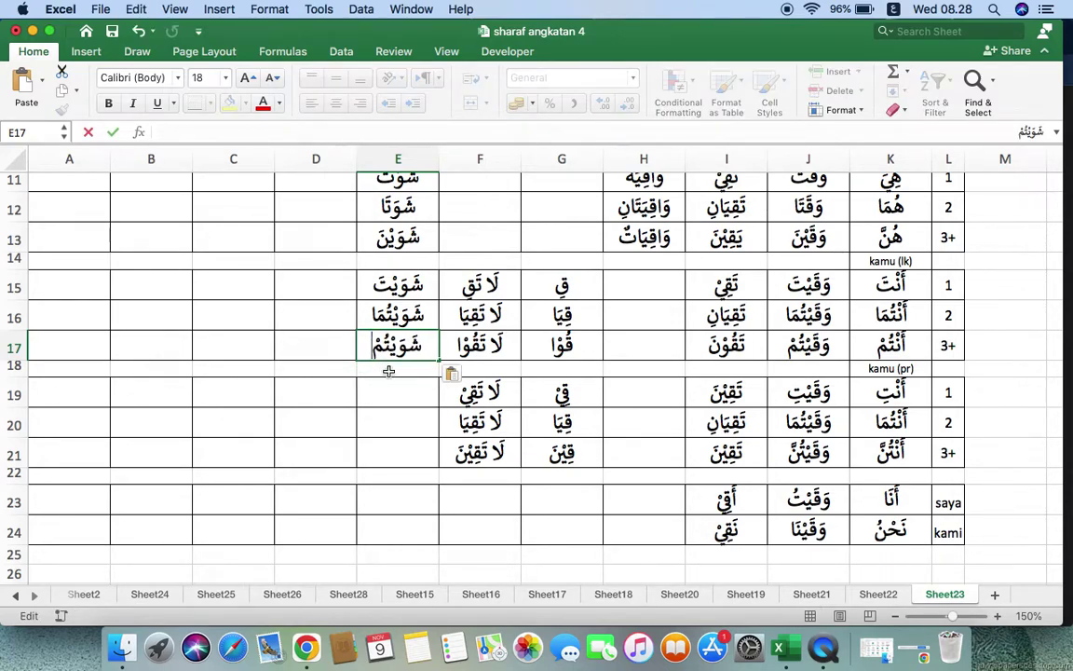
- Paste the copied verb into E19 and E20, changing them to شَوَيْتِ and شَوَيْتُمَا respectively
left_click(407, 397)
key("cmd+v")
double_click(370, 391)
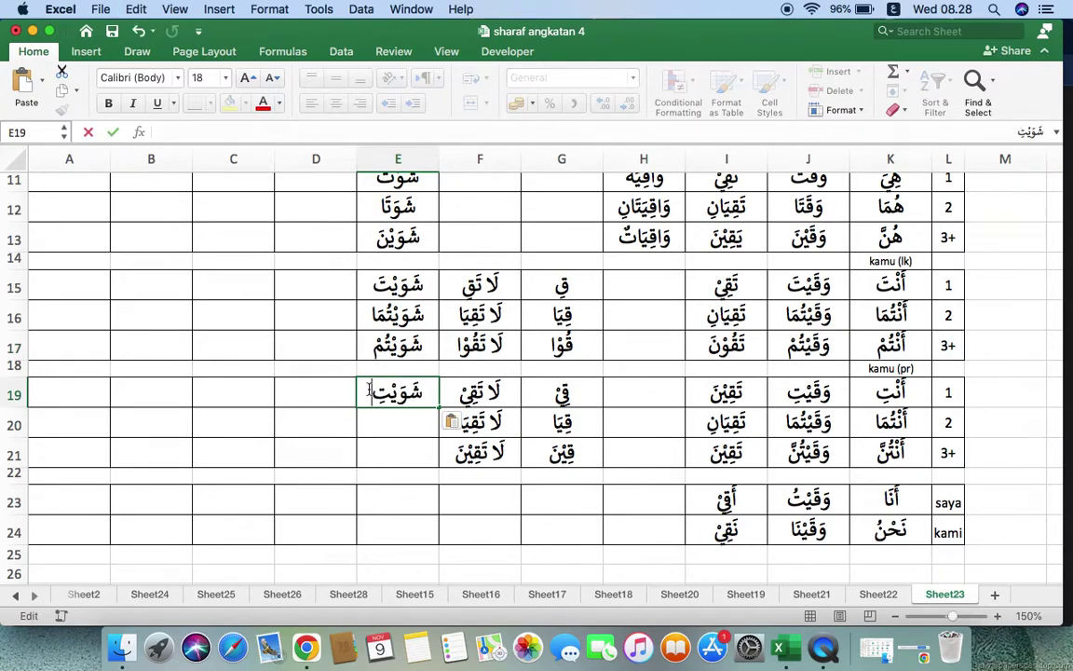
left_click(395, 424)
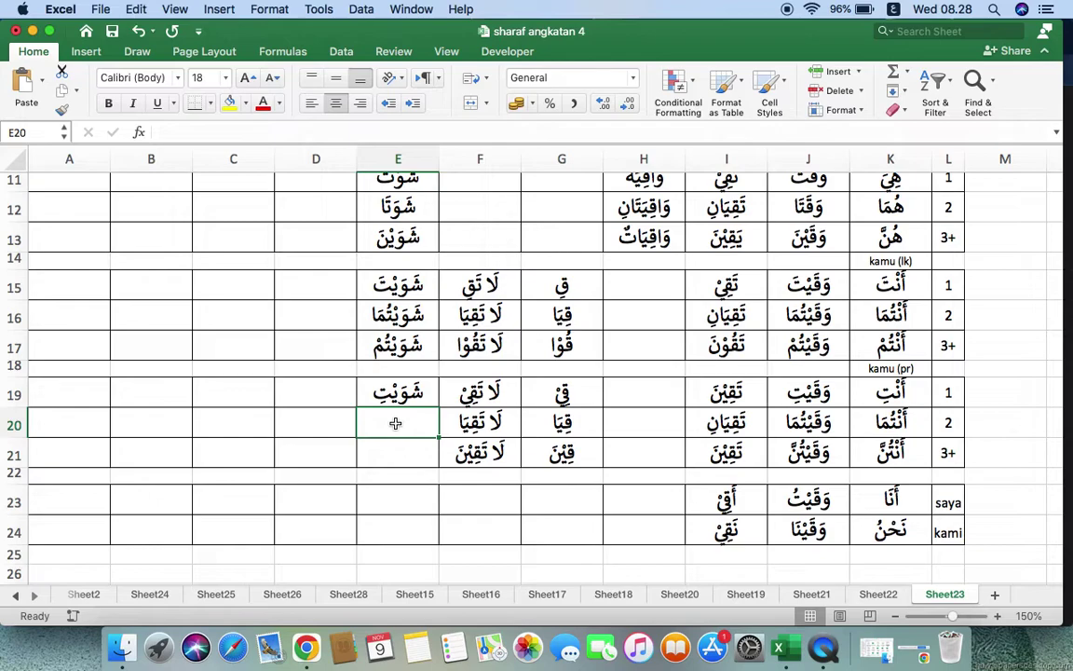
key("cmd+v")
double_click(369, 422)
key("BackSpace")
type("ُمَا")
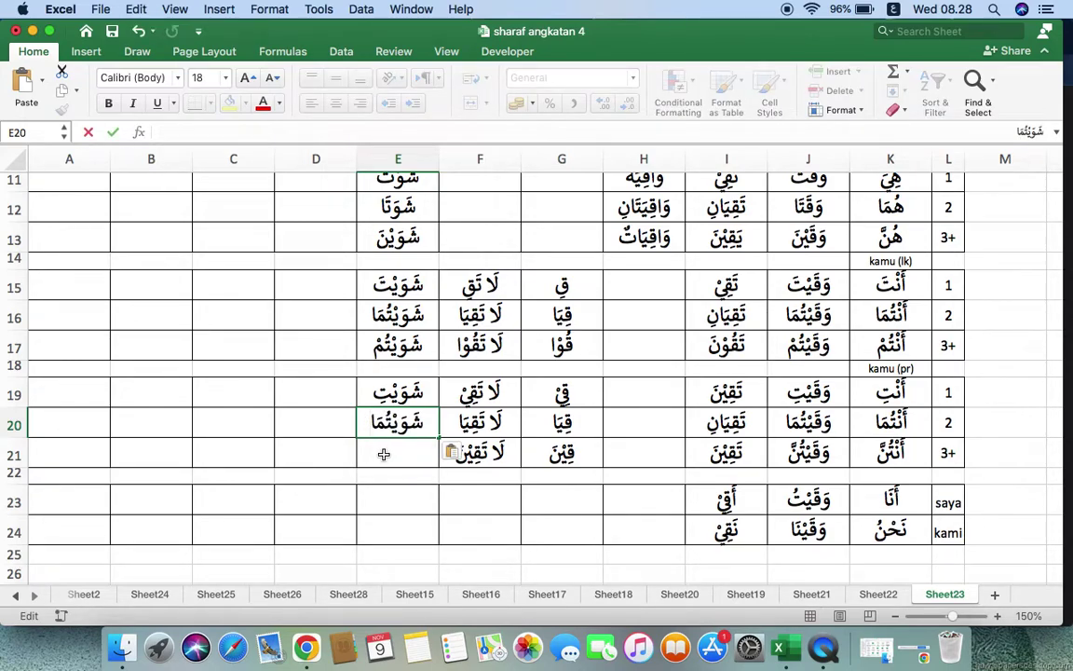
- Paste the copied verb into E21 and change its ending to make شَوَيْتُنَّ
left_click(384, 453)
key("cmd+v")
double_click(368, 450)
key("BackSpace")
type("ُنَّ")
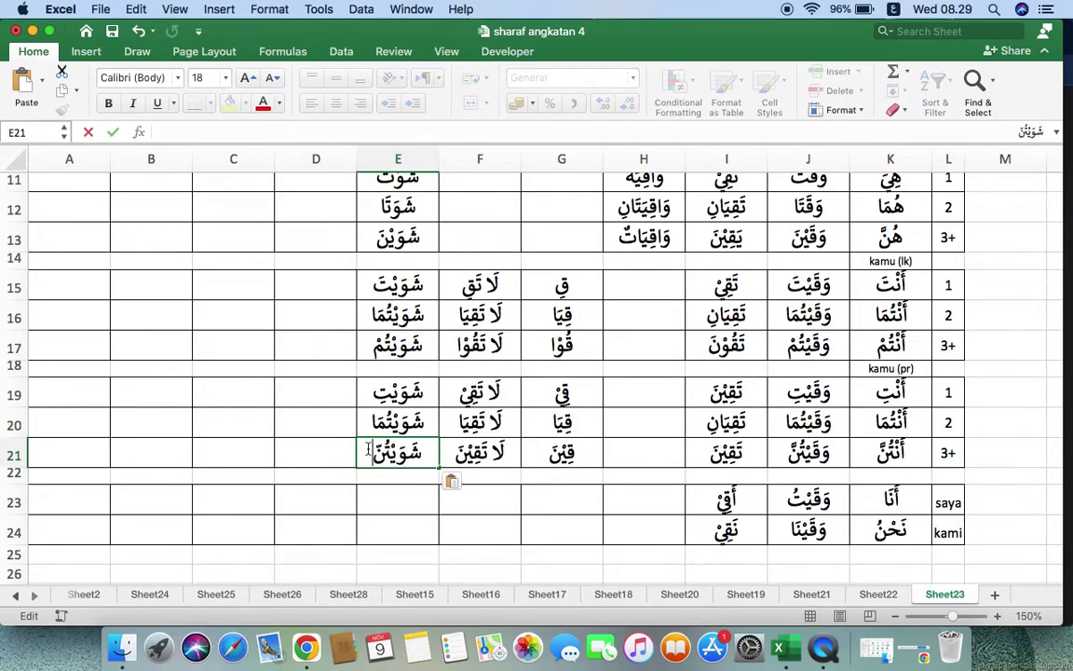
- Paste the copied verb into E23 in the "saya" row and change it to شَوَيْتُ
left_click(395, 498)
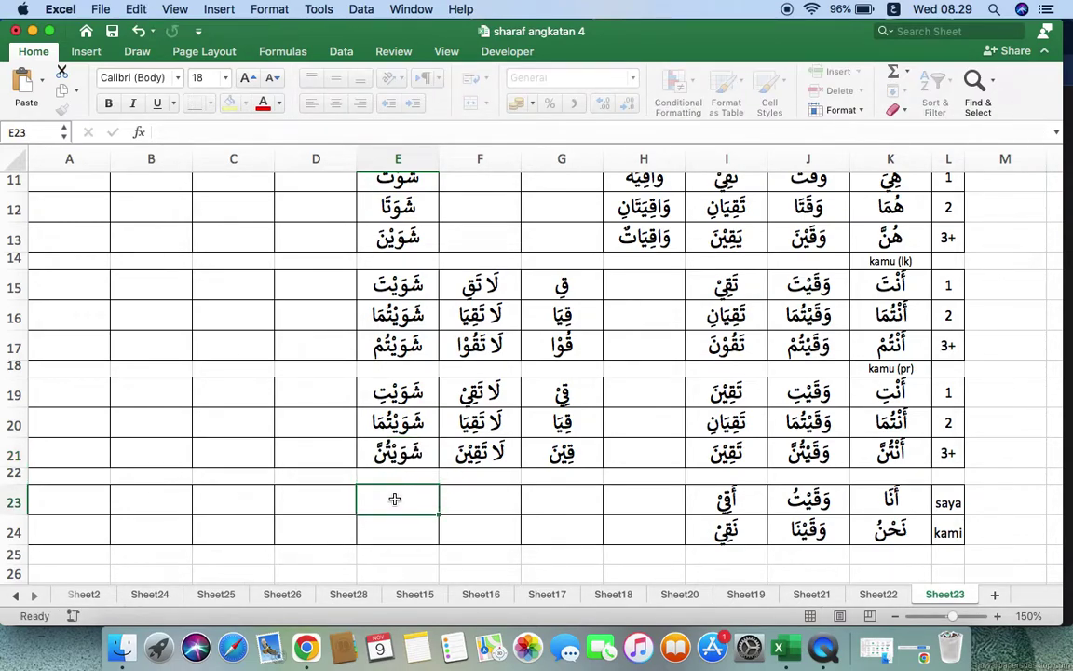
key("cmd+v")
double_click(370, 498)
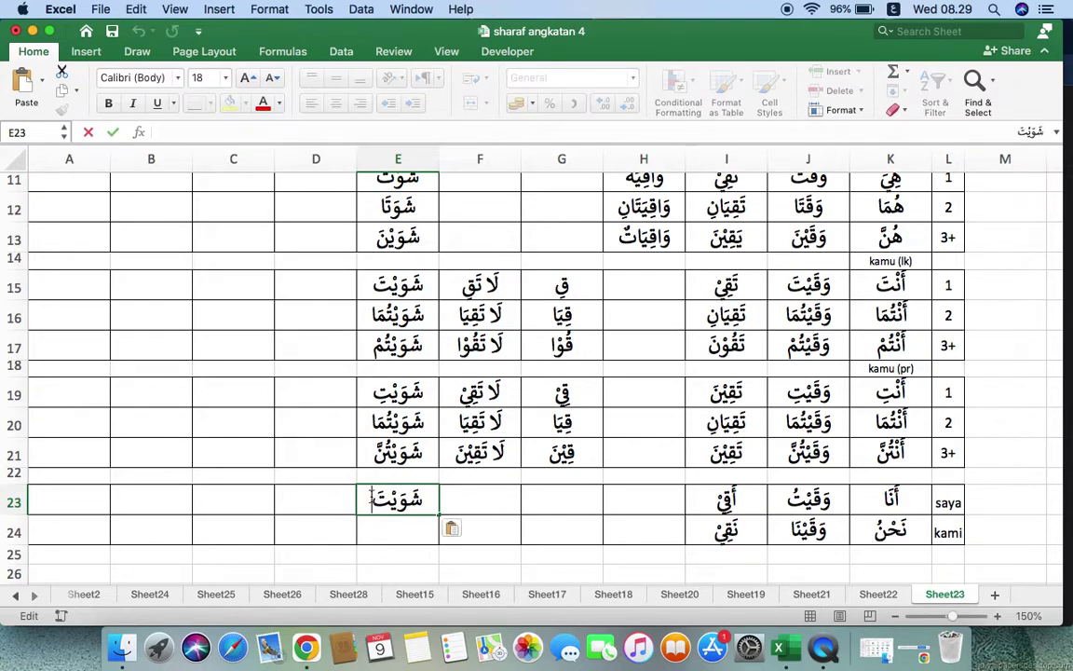
key("BackSpace")
type("ُ")
- Paste the copied verb into E24 in the "kami" row and change it to شَوَيْنَا
left_click(395, 534)
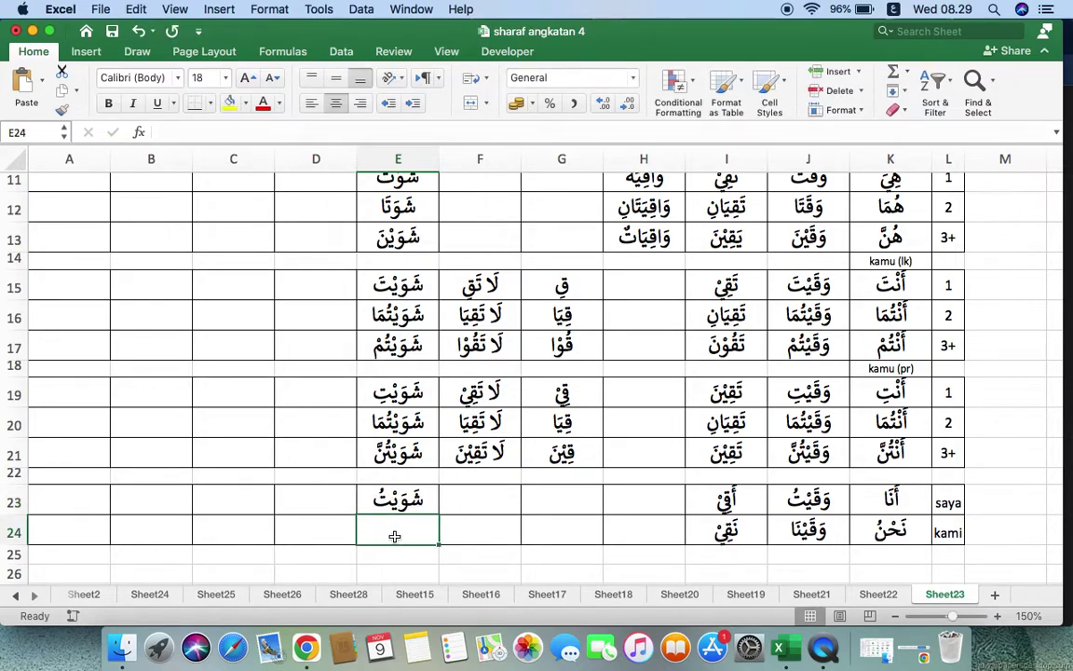
key("cmd+v")
double_click(373, 529)
key("BackSpace")
key("BackSpace")
type("نَا")
left_click(294, 455)
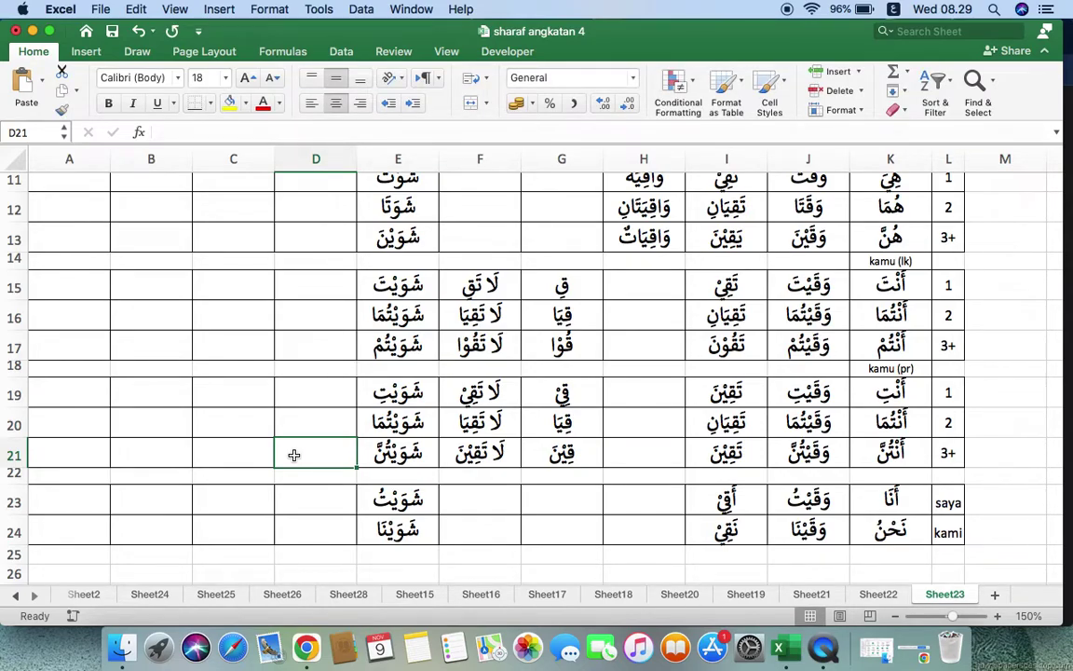
- Copy the present-tense verb from D7 into D8 and change it to يَشْوِيَانِ
scroll(294, 455, "up", 5)
scroll(293, 454, "down", 1)
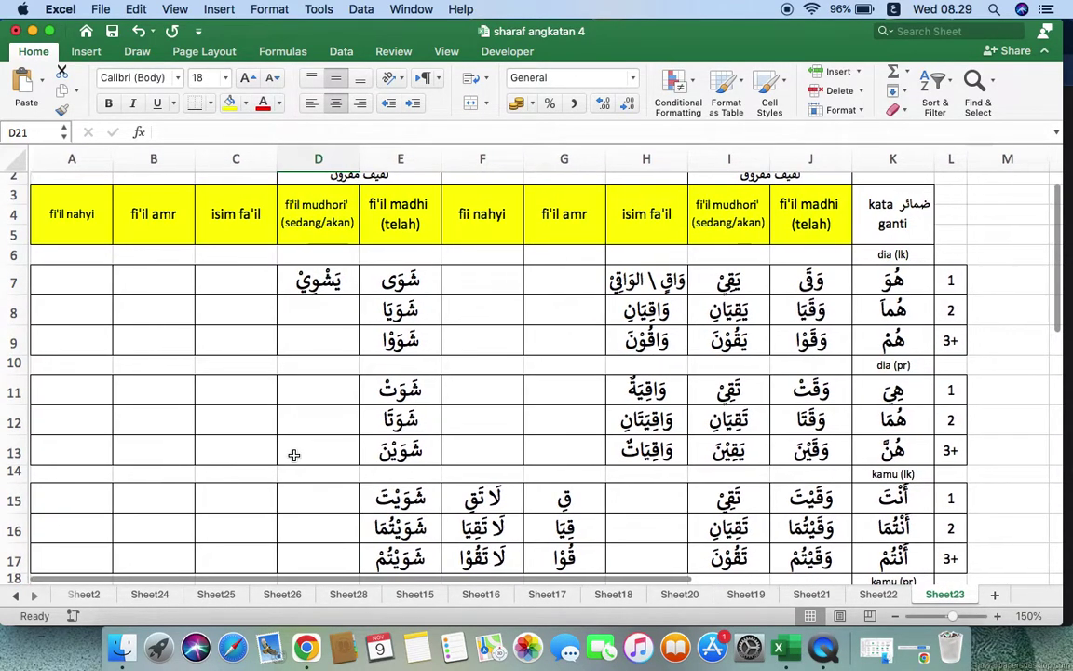
left_click(321, 288)
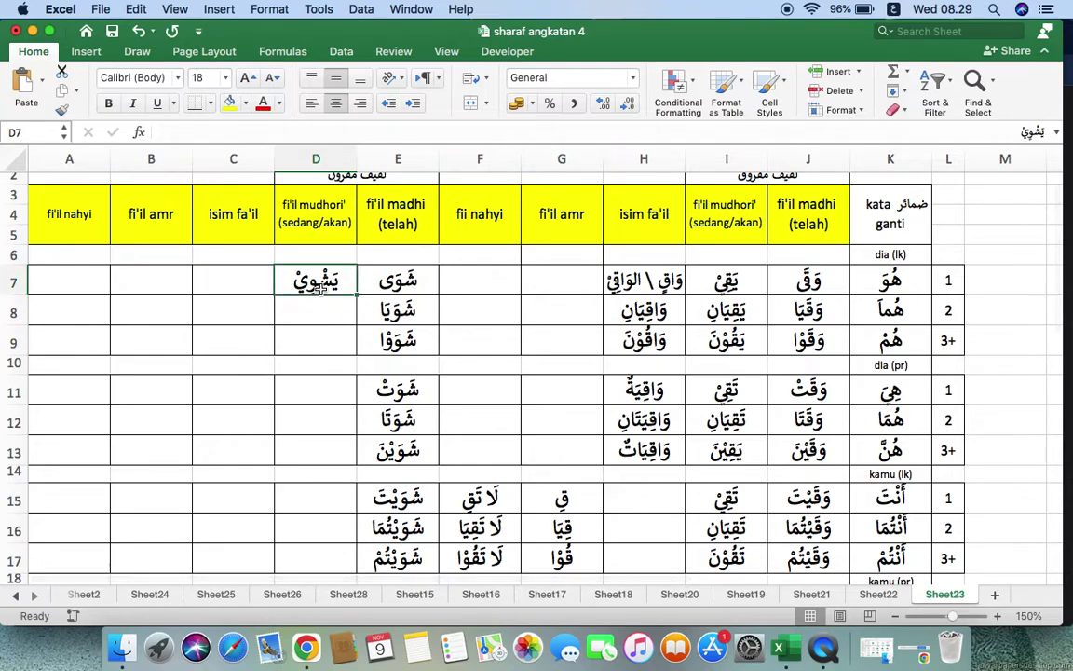
key("super+c")
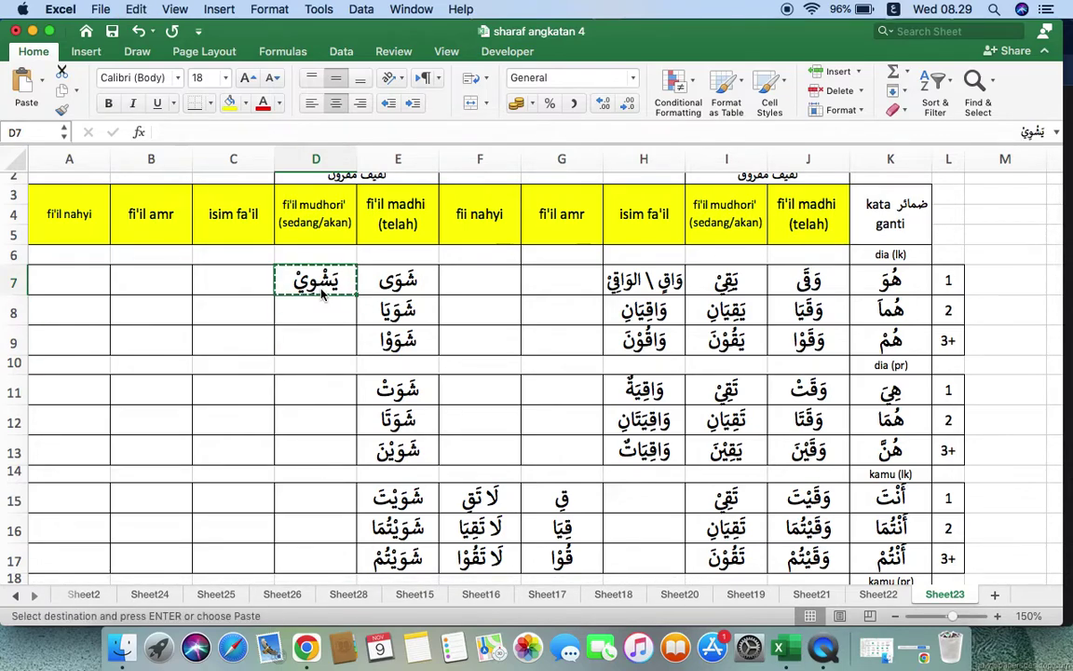
left_click(318, 307)
key("super+v")
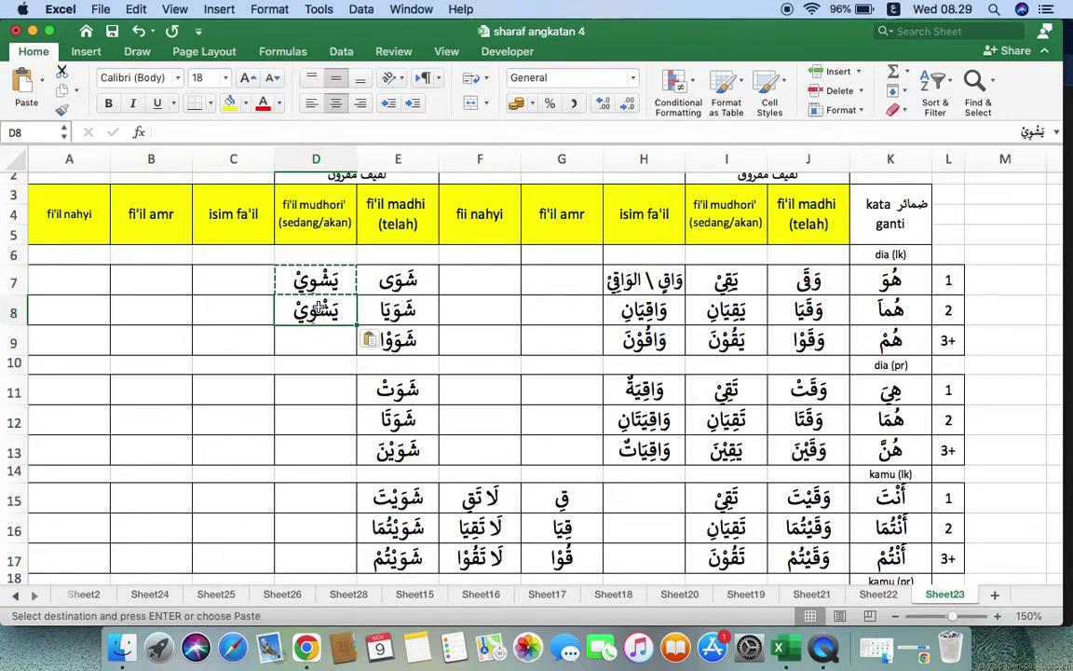
double_click(286, 312)
type("َان")
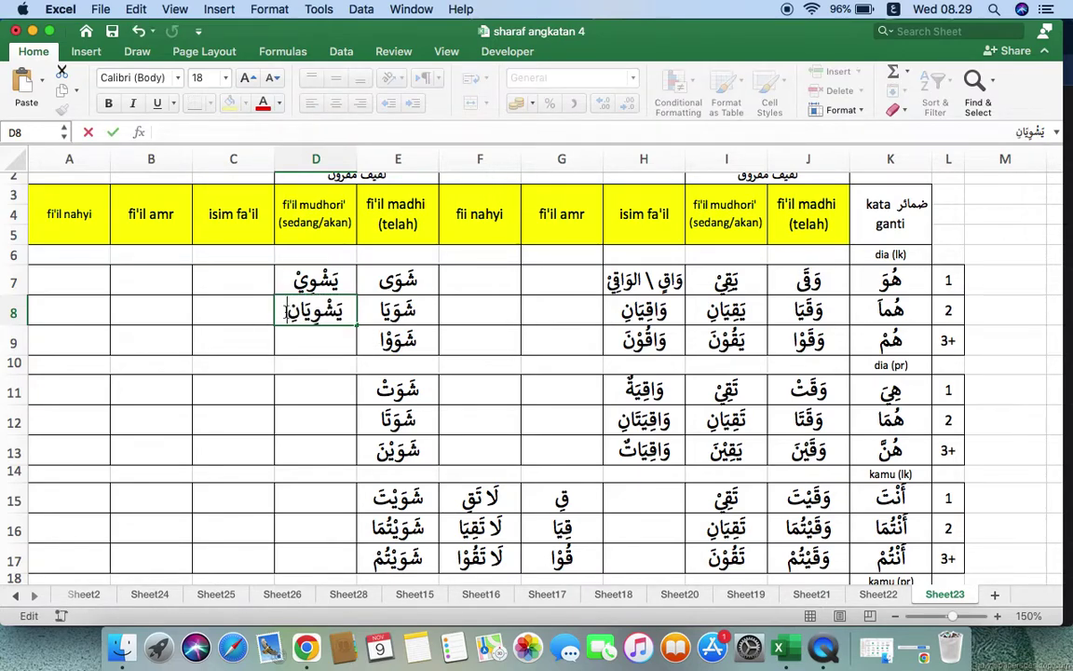
- Paste the copied present-tense verb into D9 and change it to يَشْوُوْنَ
left_click(310, 342)
key("super+v")
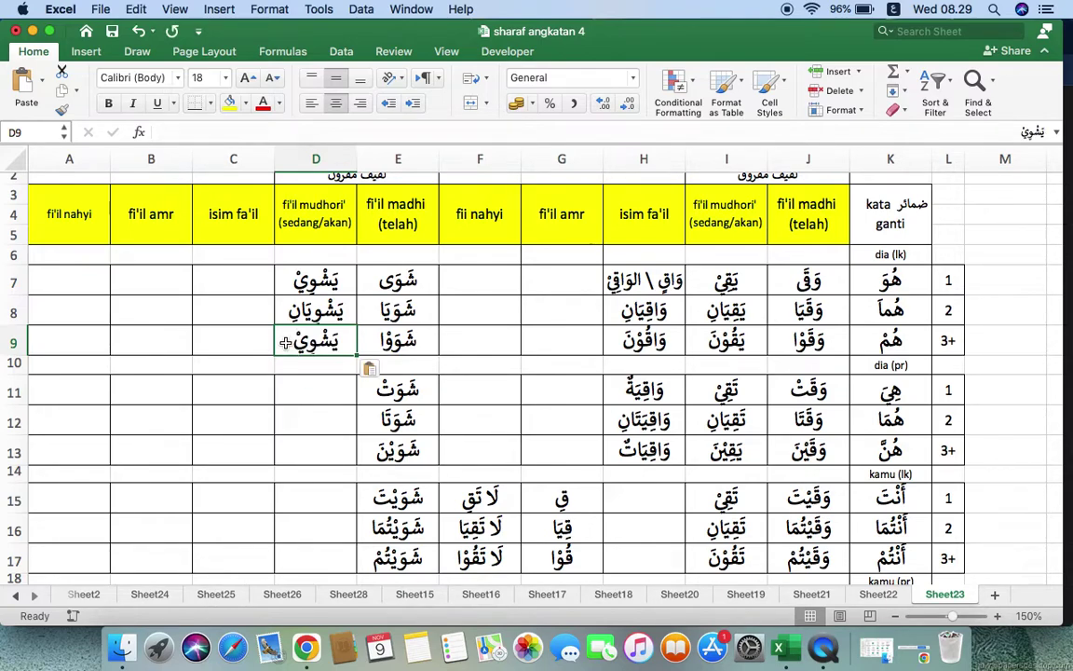
double_click(286, 342)
key("BackSpace")
key("BackSpace")
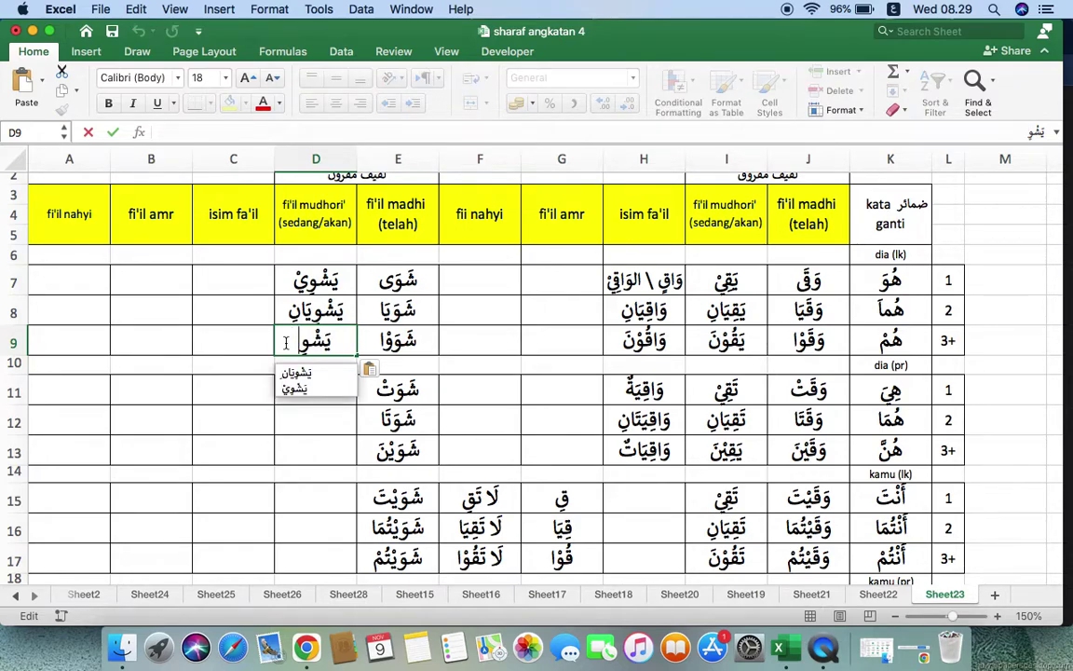
type("ُوْنَ")
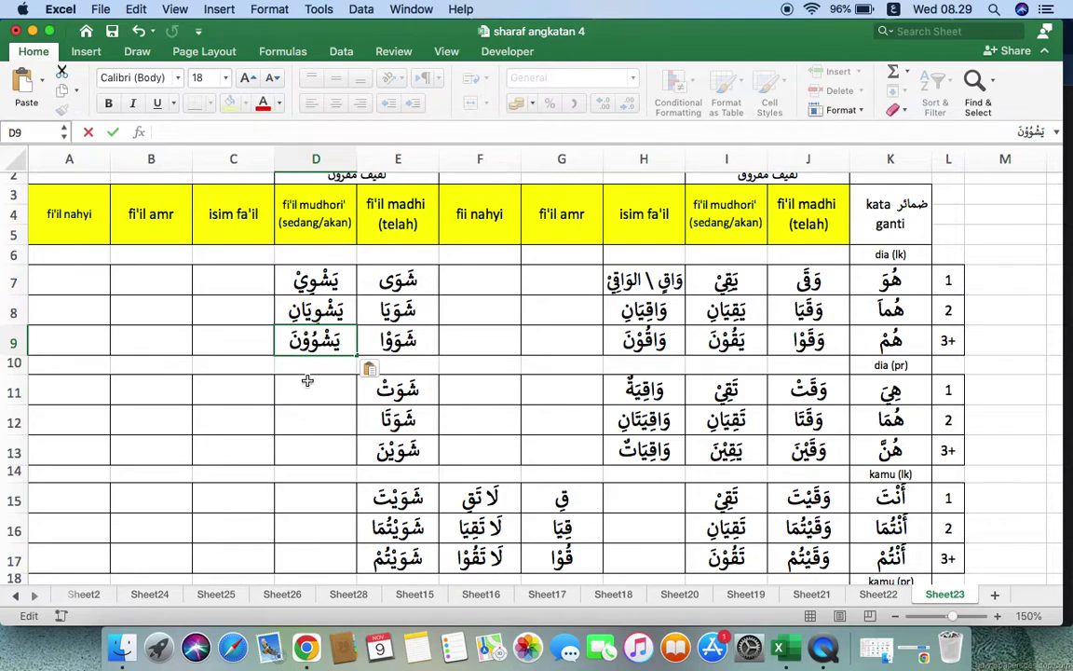
- Paste the copied present-tense verb into D11 and change its prefix to make تَشْوِيْ
left_click(308, 385)
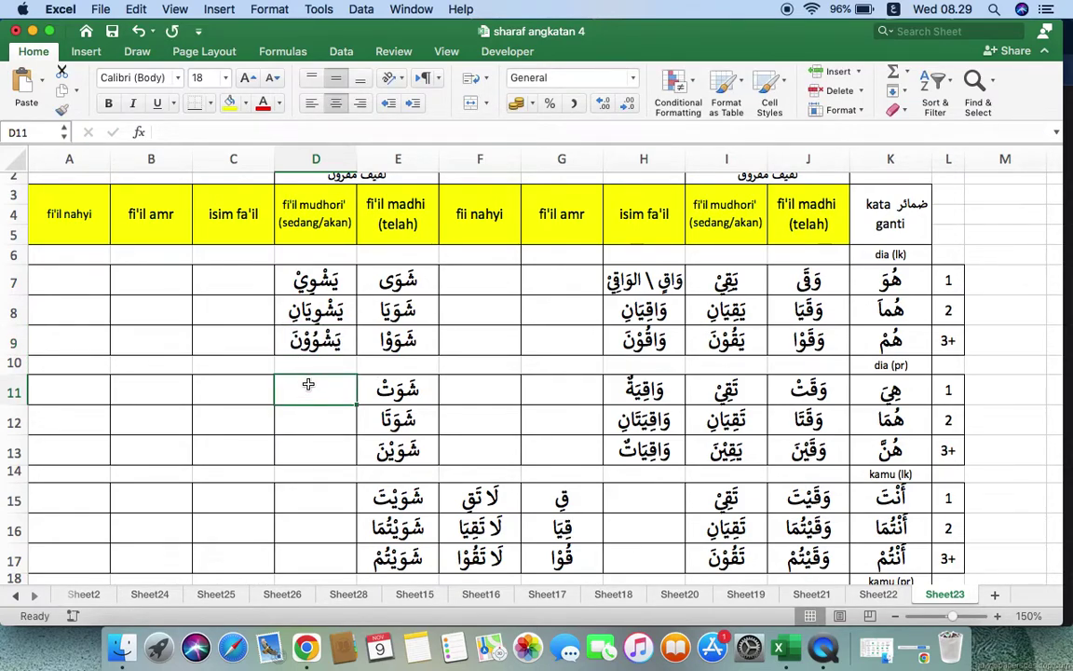
key("super+v")
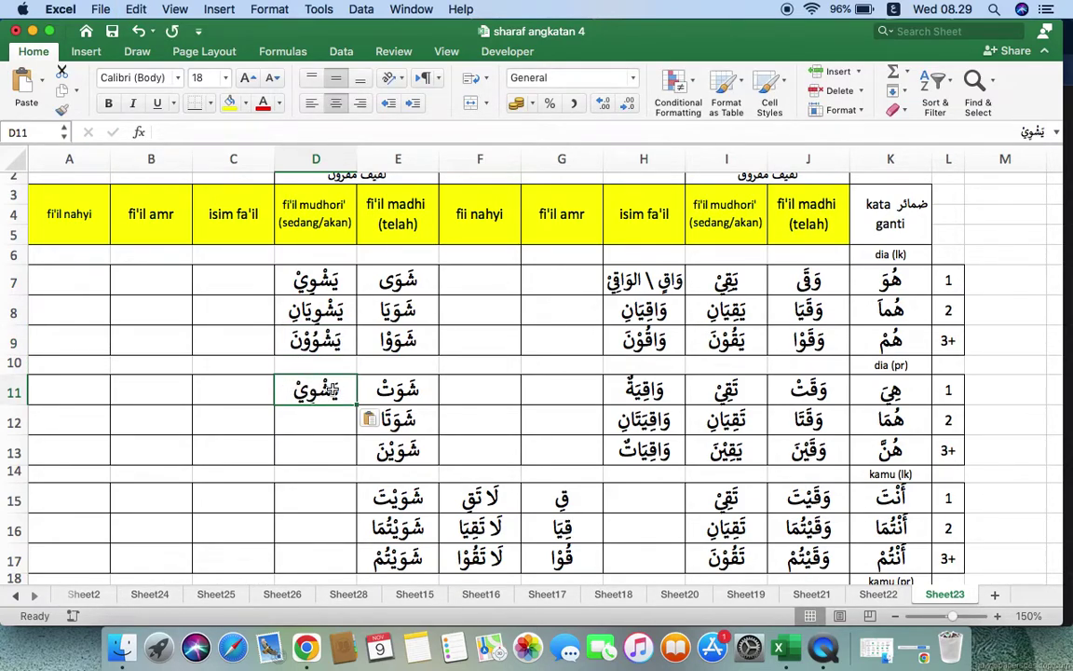
double_click(333, 389)
key("BackSpace")
type("ت")
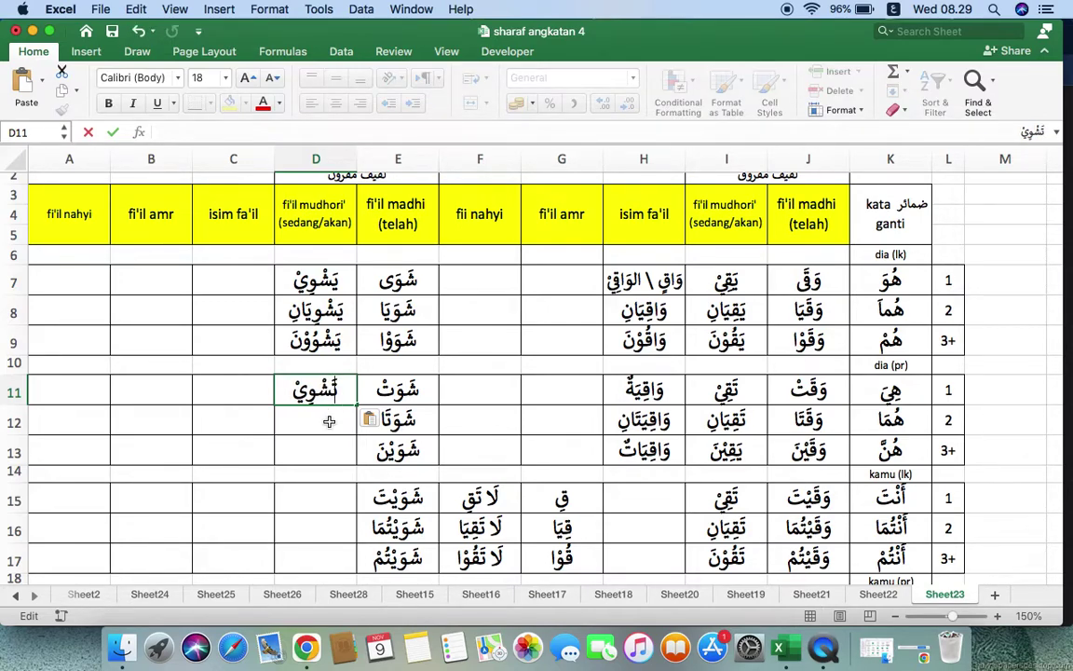
- Paste the copied present-tense verb into D12 and change its prefix and ending to make تَشْوِيَانِ
left_click(329, 421)
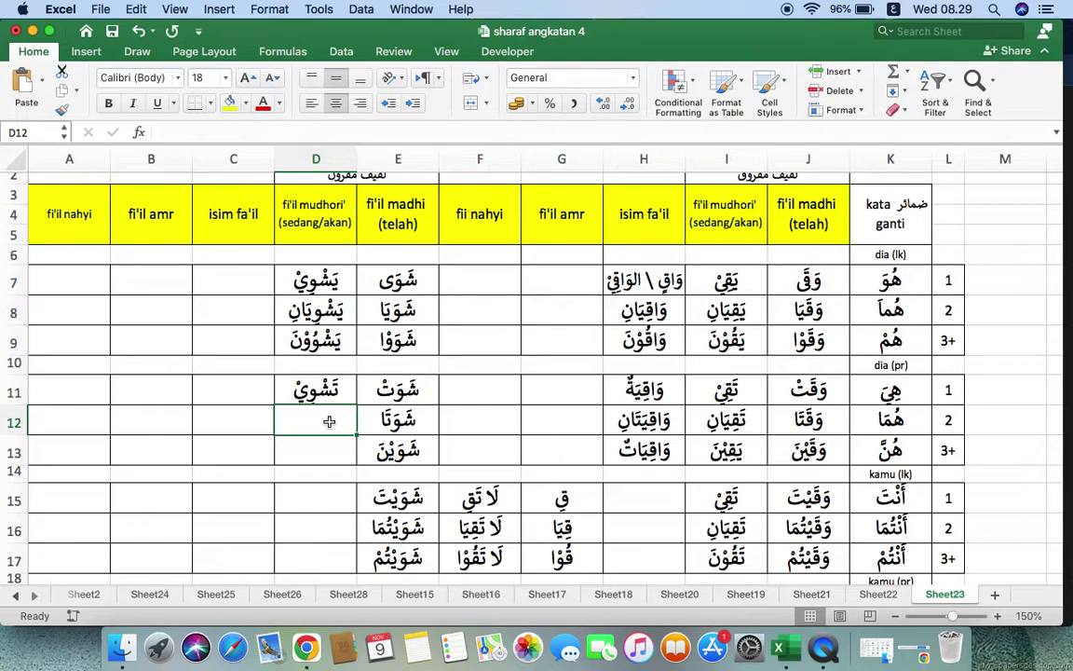
key("super+v")
double_click(332, 421)
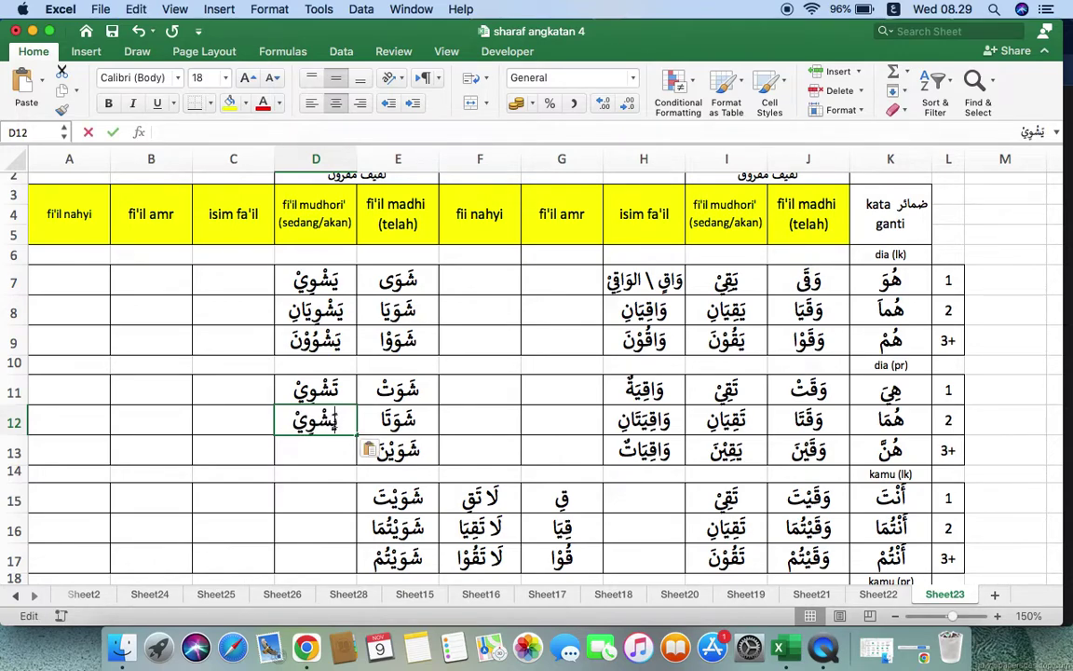
key("BackSpace")
type("ت")
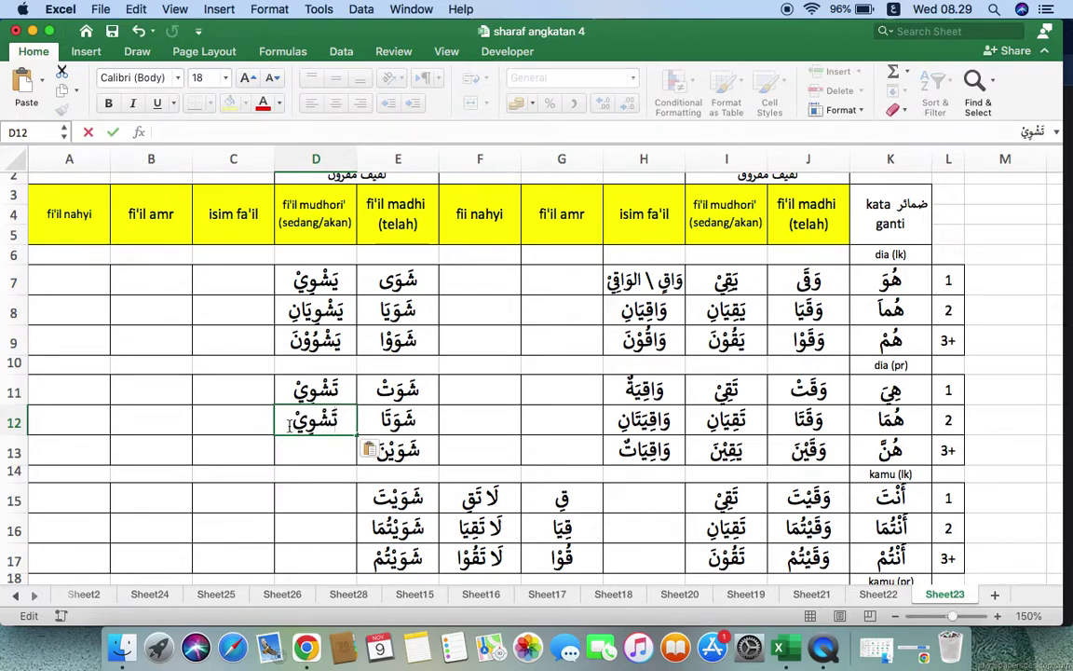
key("BackSpace")
type("َانِ")
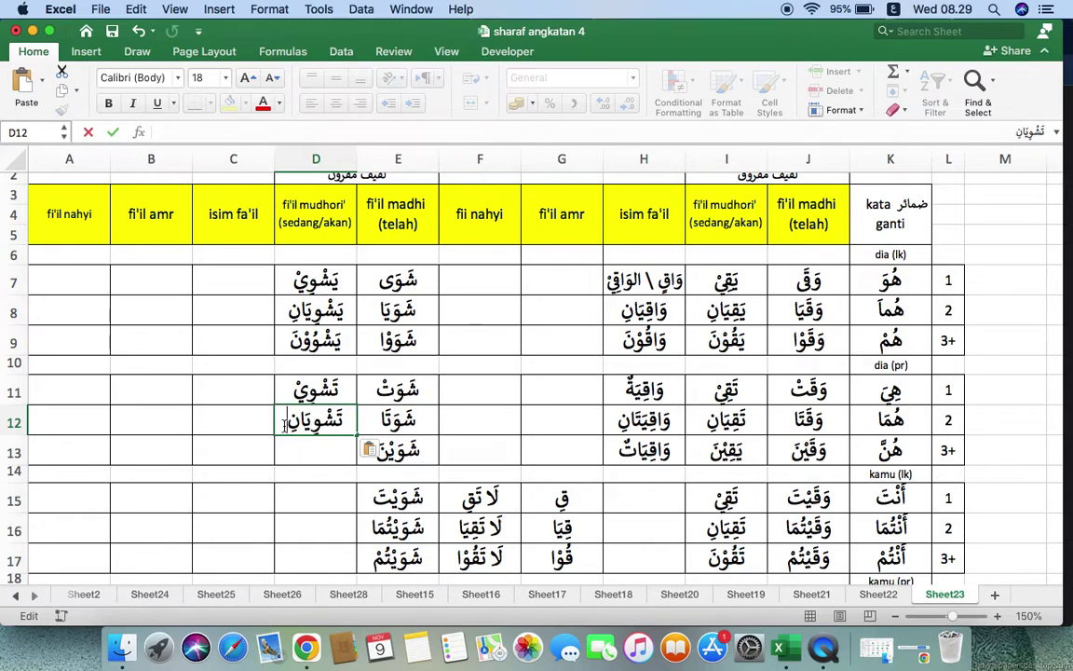
- Paste the copied present-tense verb into D13 and add the ending to make يَشْوِيْنَ
left_click(323, 452)
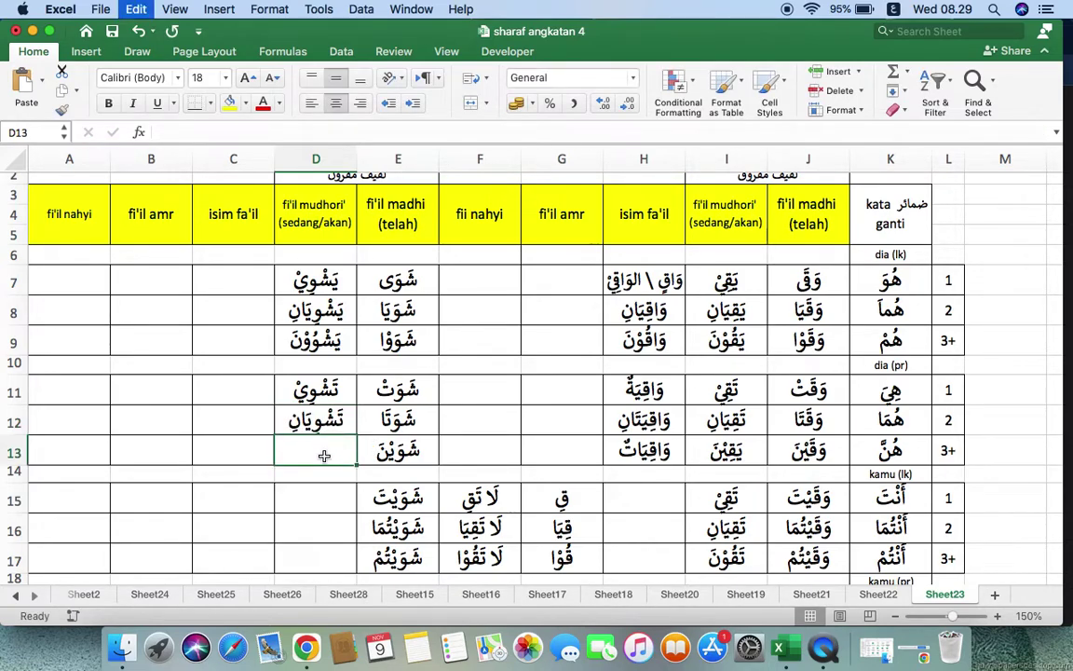
double_click(323, 452)
key("super+v")
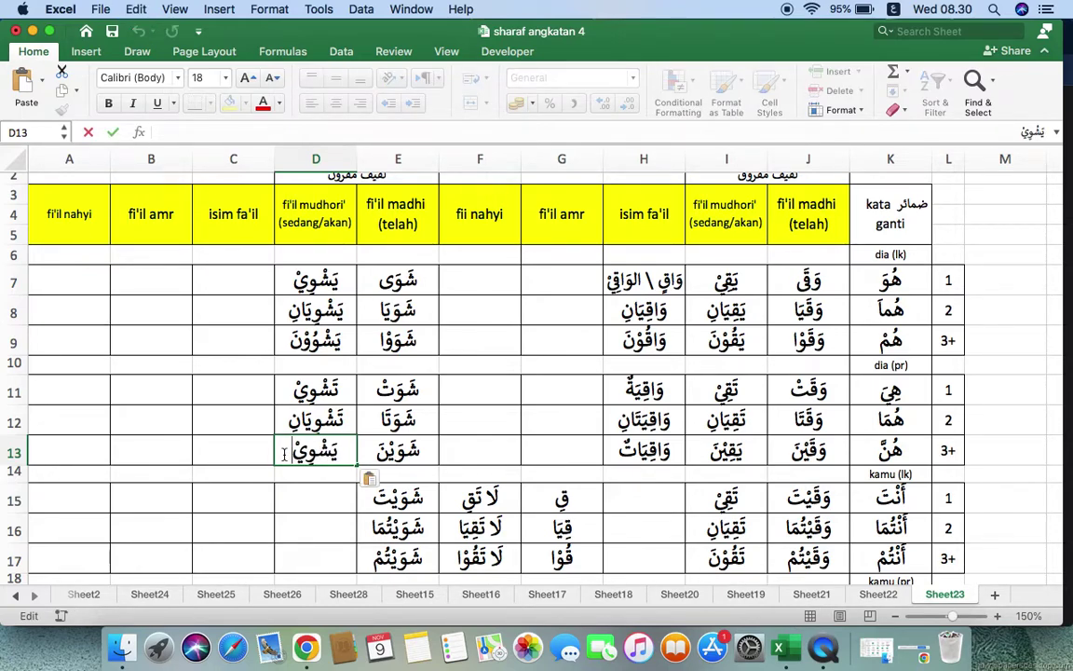
type("نَ")
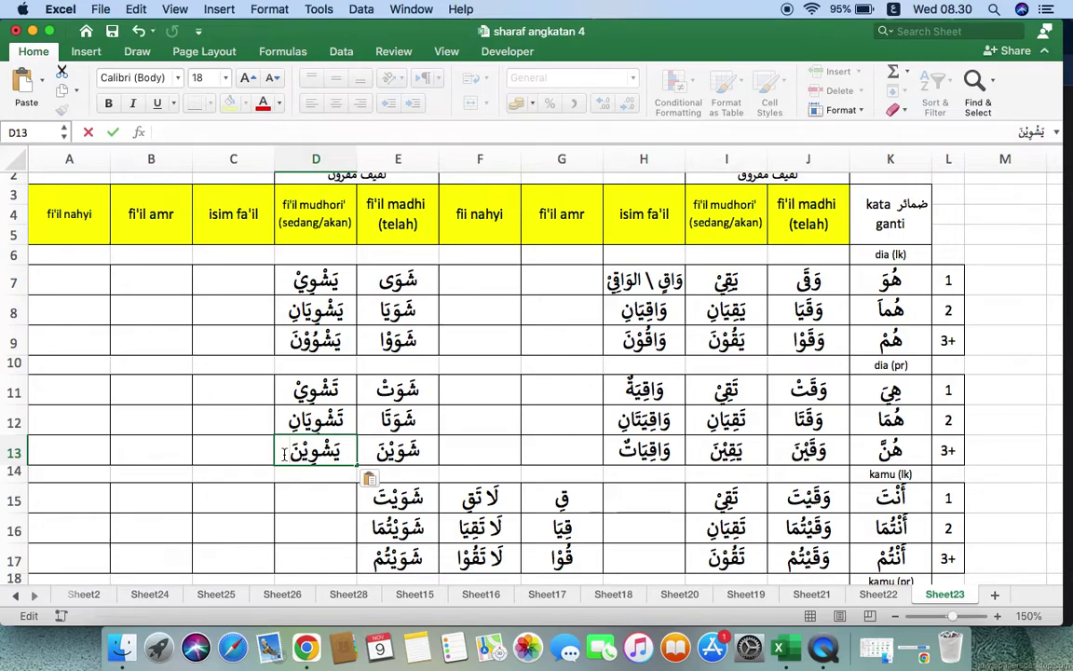
- Copy the verb تَشْوِيْ from D11 into D15, the first "kamu (lk)" row
scroll(299, 483, "down", 4)
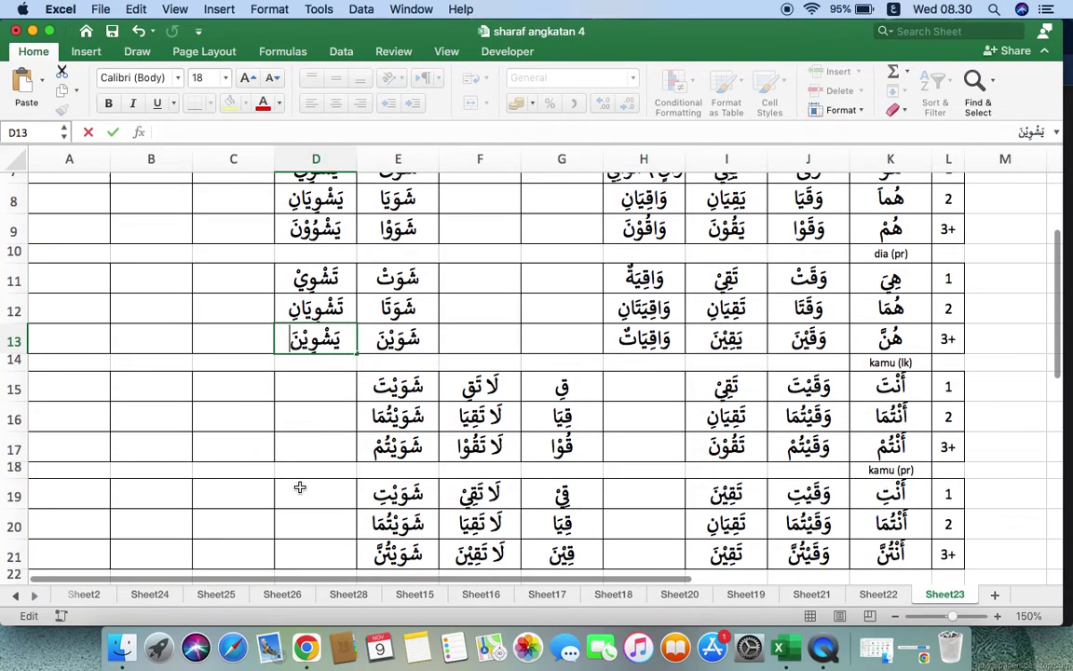
left_click(309, 283)
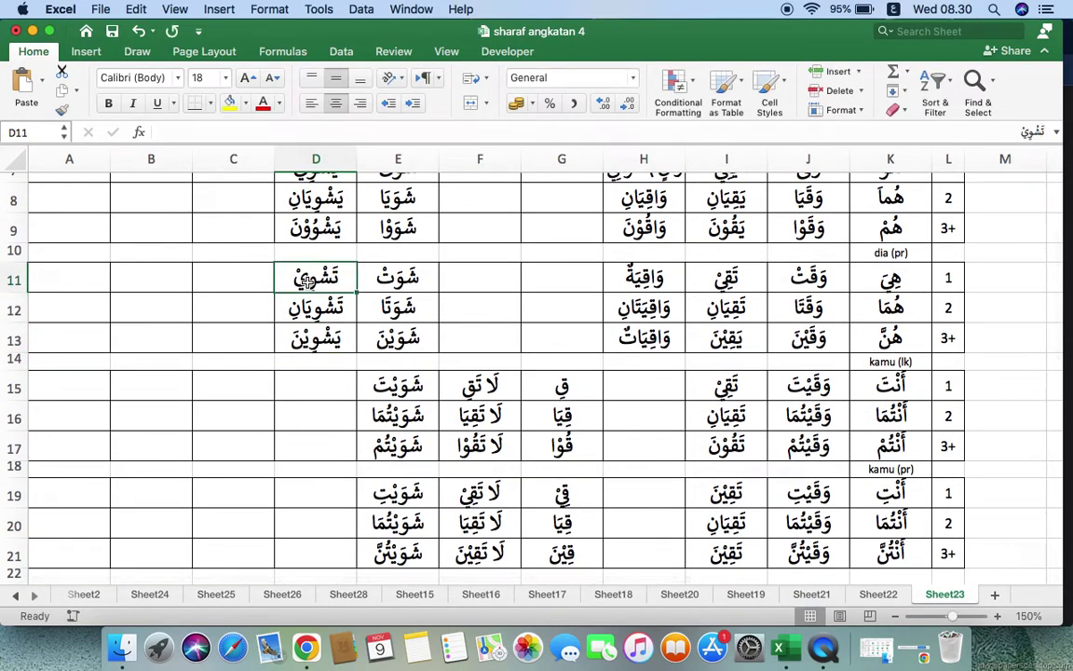
key("super+c")
left_click(319, 383)
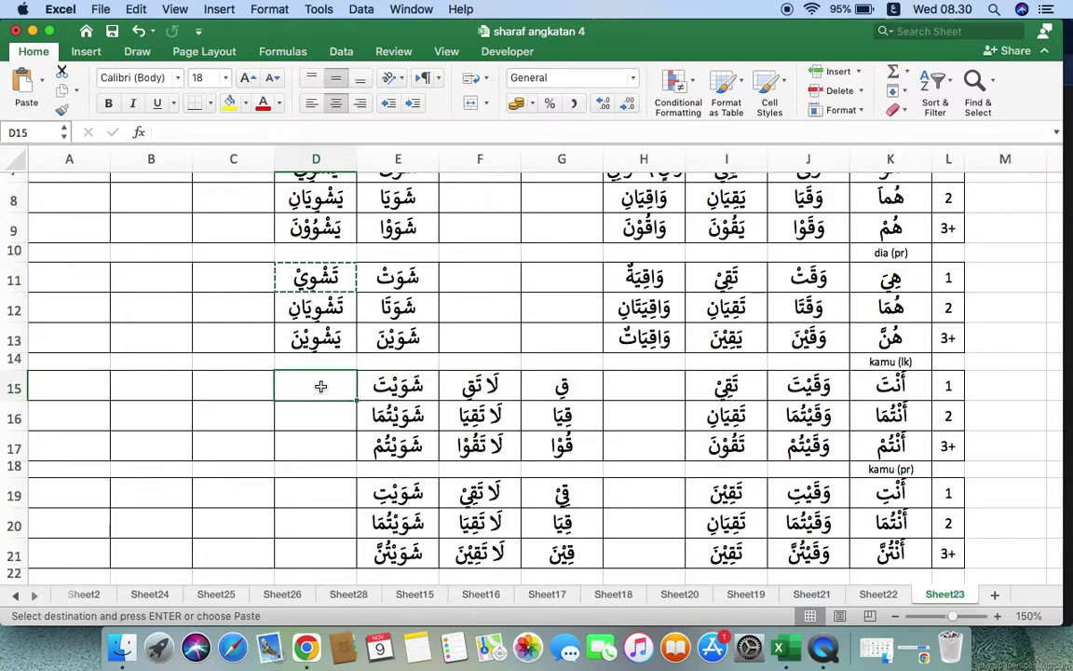
key("super+v")
scroll(320, 427, "down", 2)
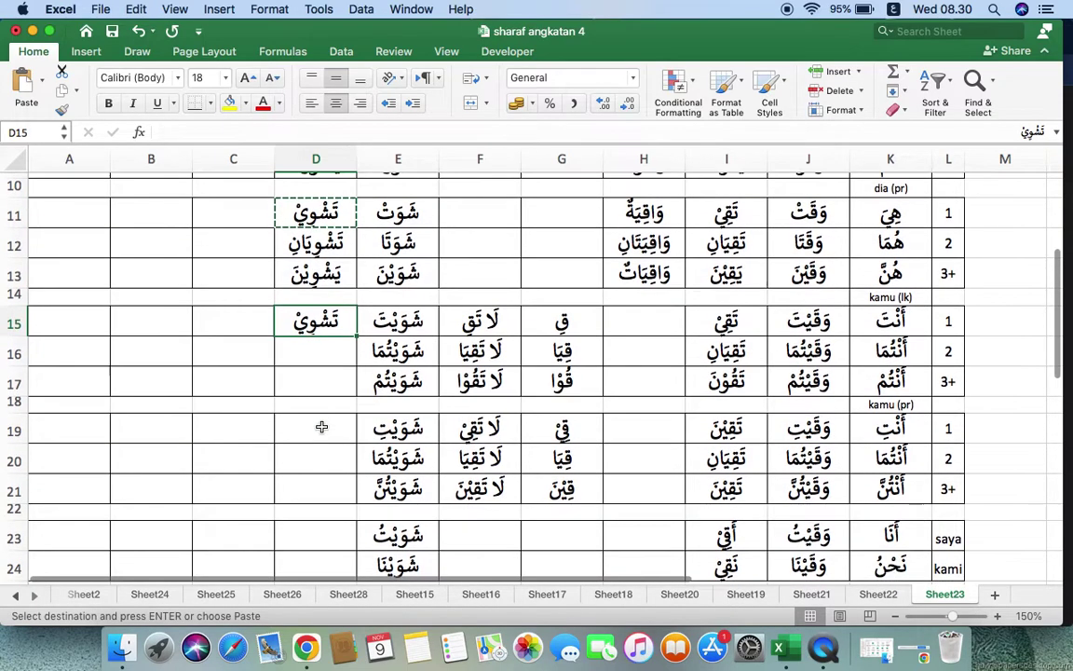
- Paste the copied verb تَشْوِيْ into D16 and change its ending to make the dual form تَشْوِيَانِ
left_click(320, 345)
key("super+v")
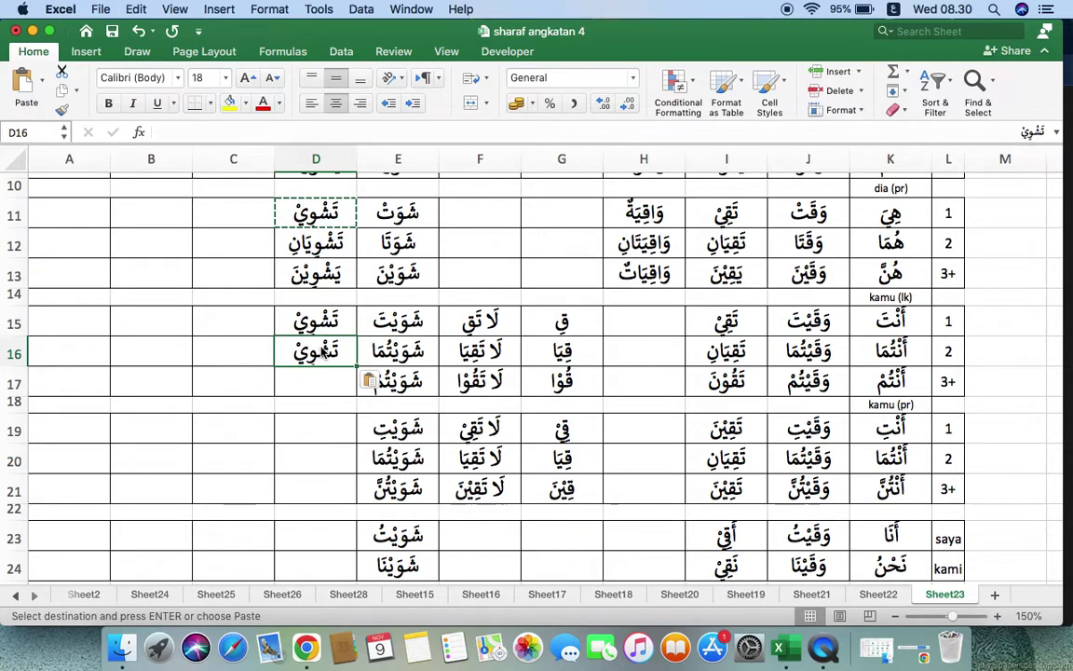
double_click(290, 352)
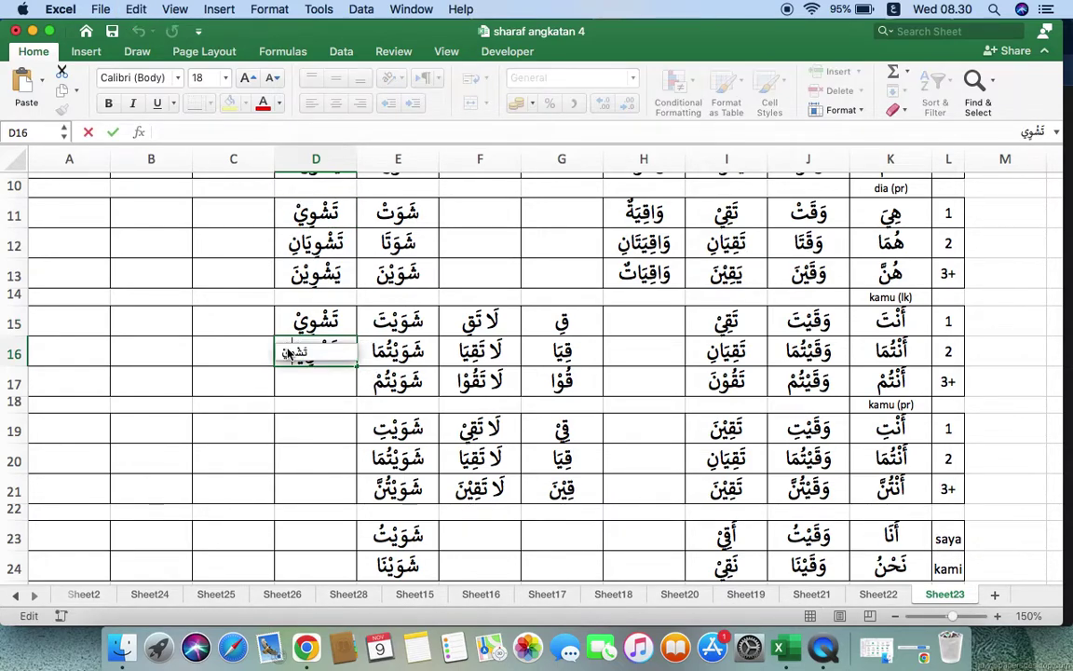
type("انِ")
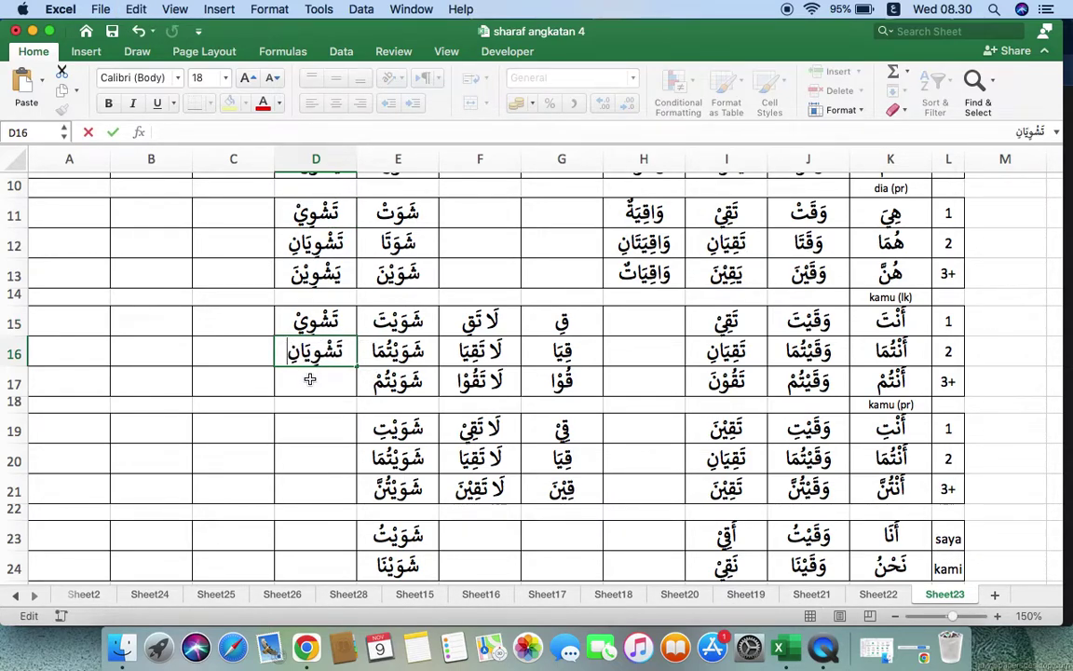
- Paste the copied verb into D17 and change its ending to make the masculine plural form تَشْوُوْنَ
left_click(311, 377)
type("تَشْو")
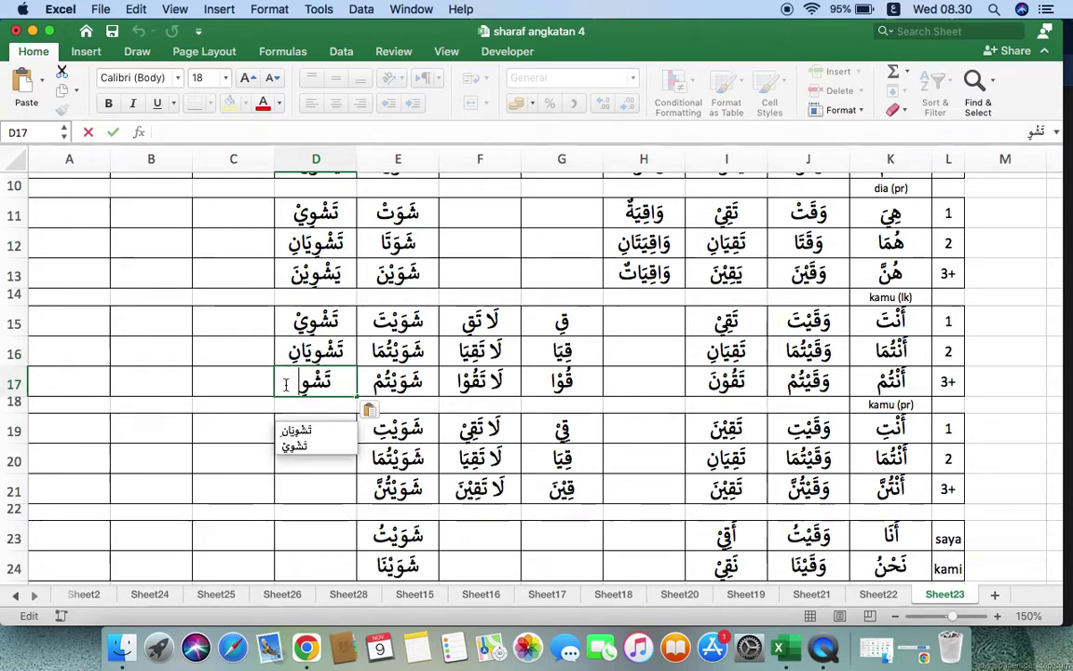
type("ُوْ")
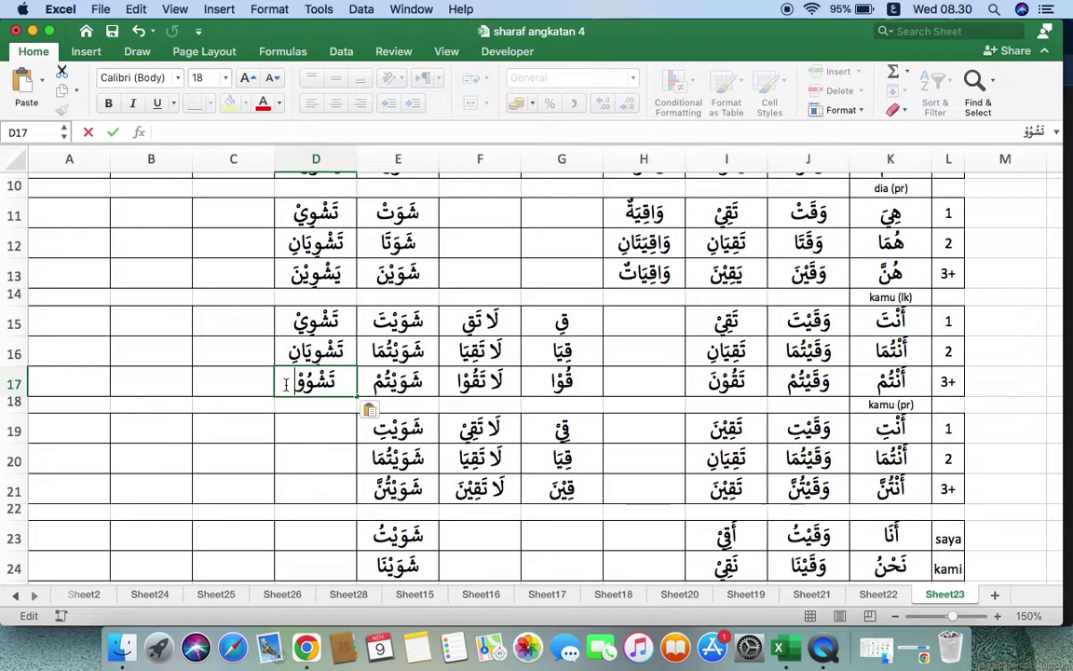
type("نَ")
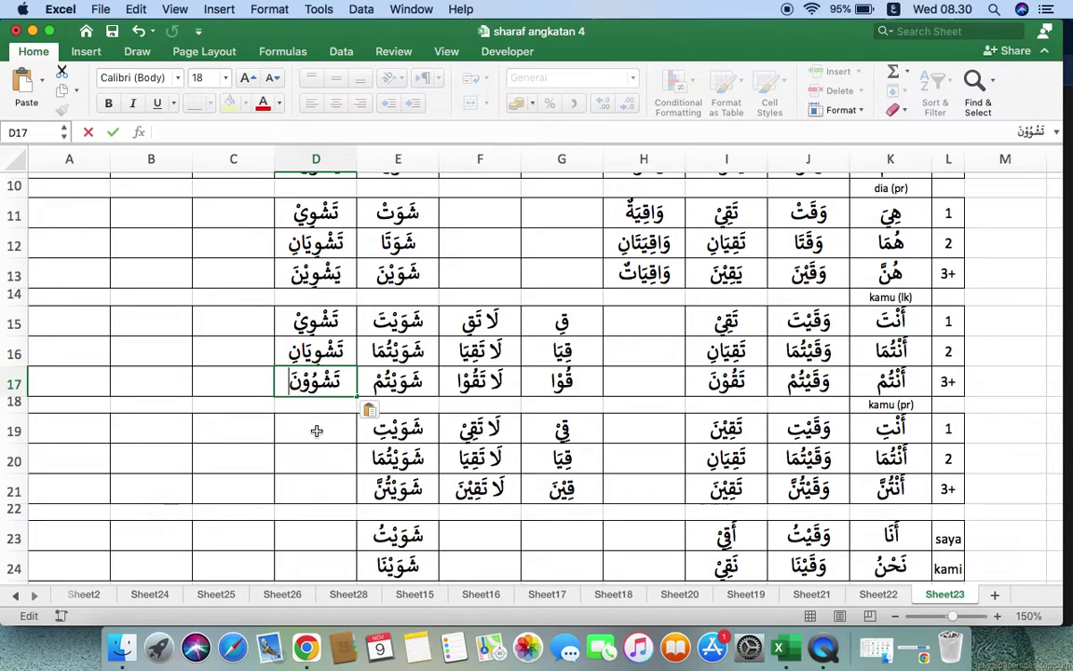
- Paste the copied verb into D19, the first "kamu (pr)" row, and add the ending to make تَشْوِيْنَ
left_click(317, 431)
key("super+v")
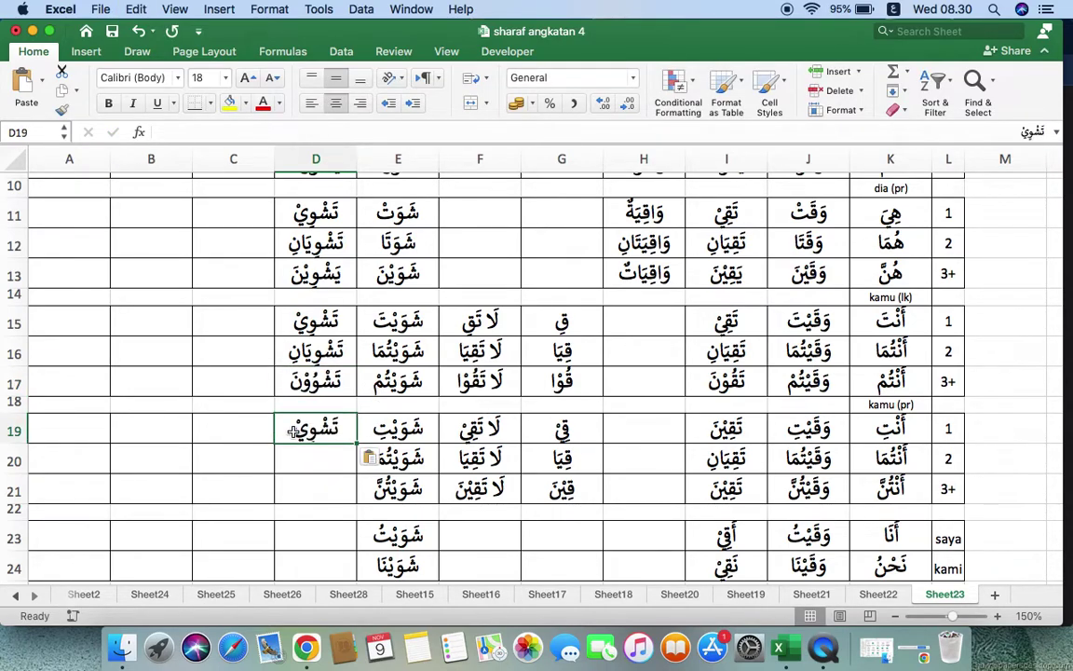
double_click(289, 430)
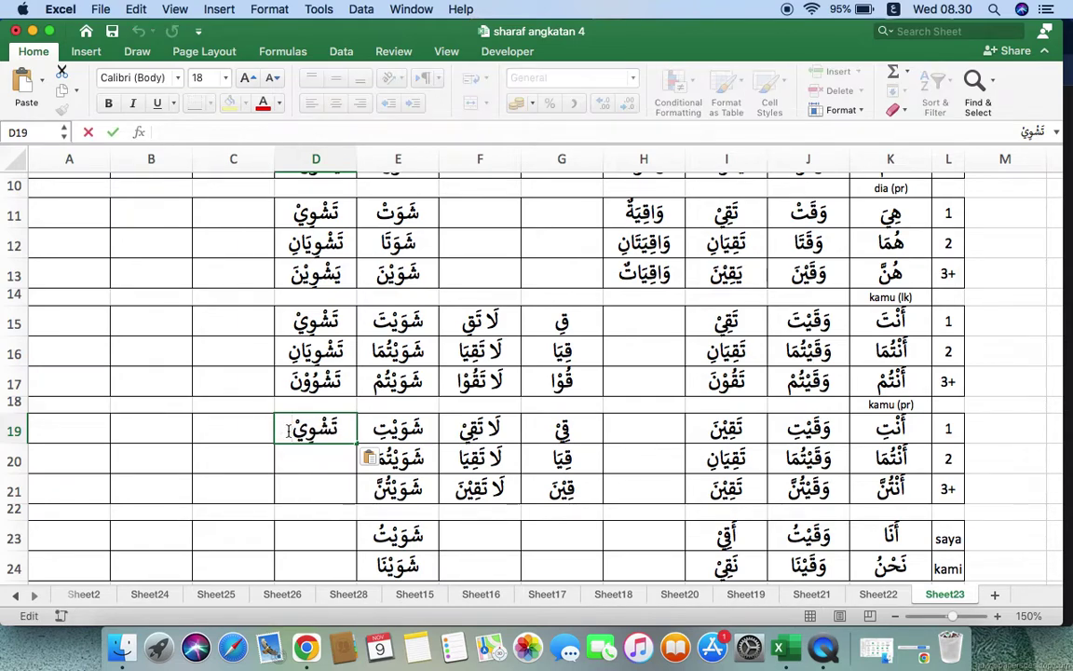
type("نَ")
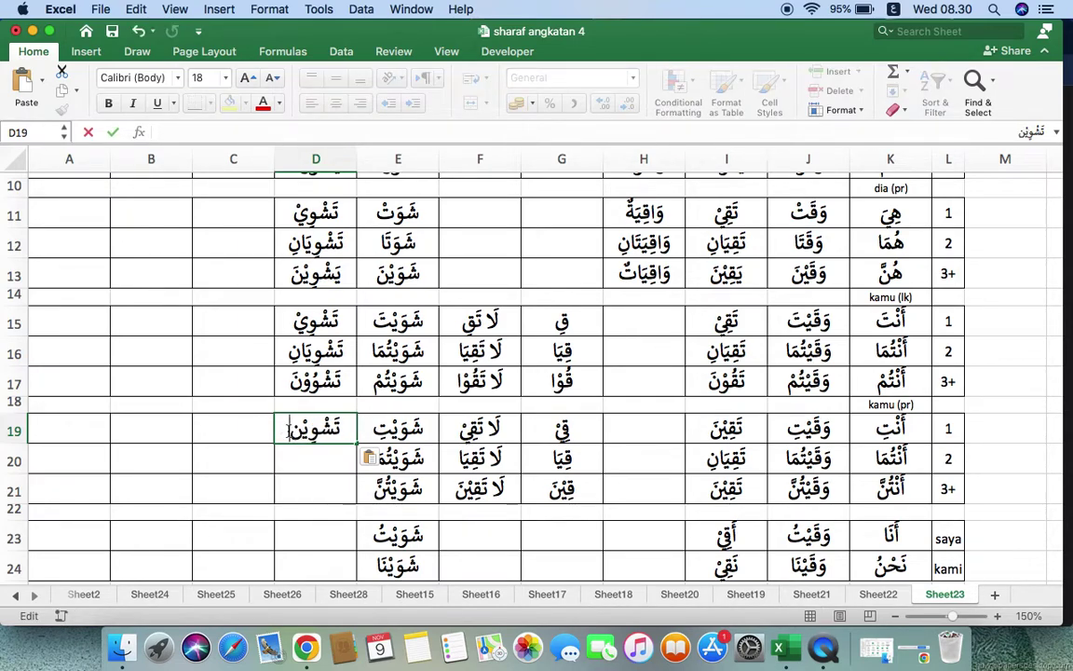
- Paste the copied verb into D20 and replace its ending to make the dual form تَشْوِيَانِ
scroll(307, 455, "down", 2)
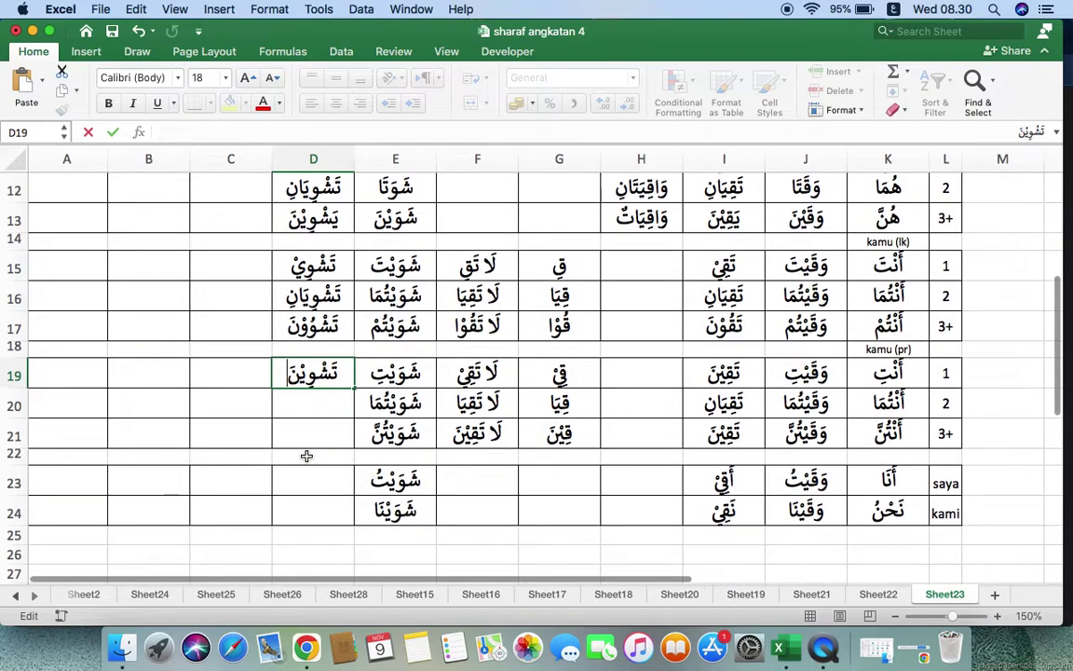
left_click(313, 404)
key("super+v")
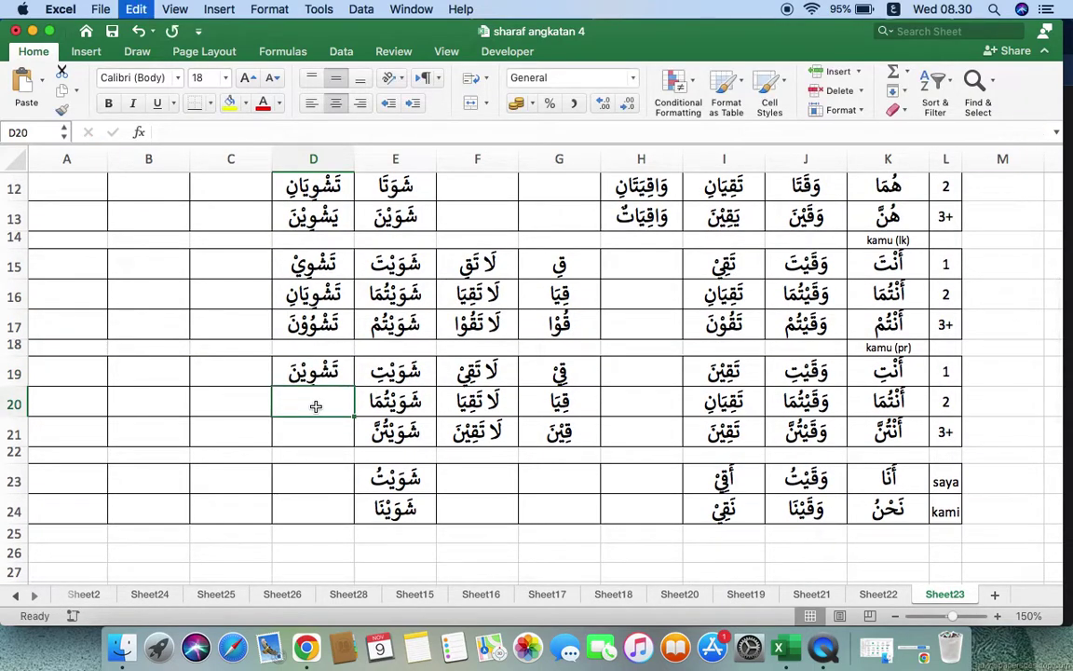
double_click(279, 400)
key("BackSpace")
type("َتَ")
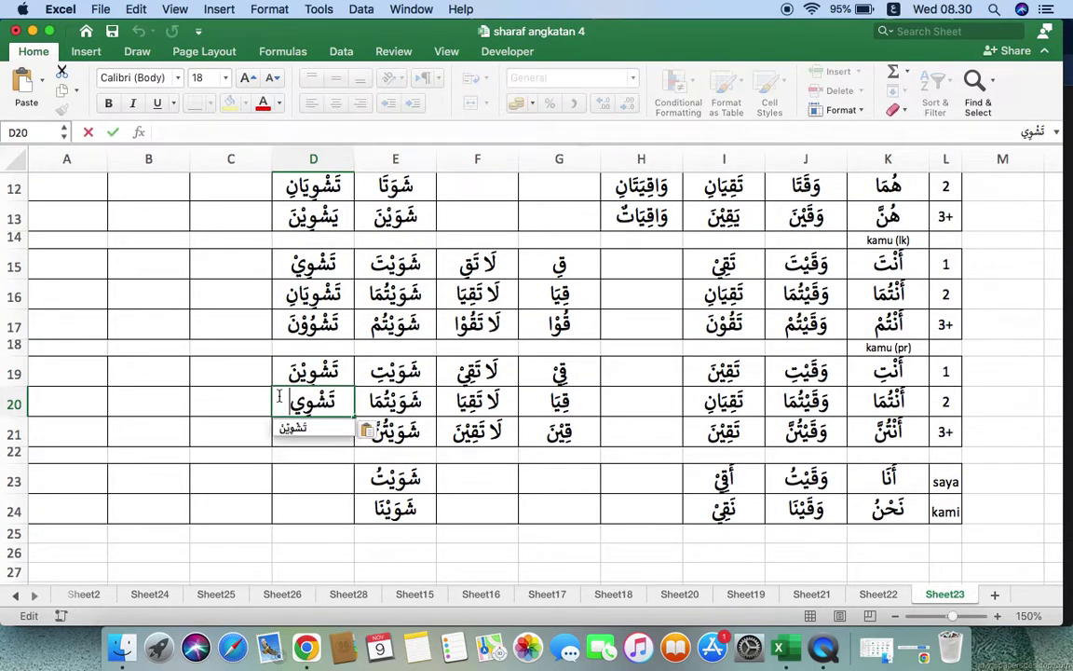
type("ن")
key("BackSpace")
key("BackSpace")
key("BackSpace")
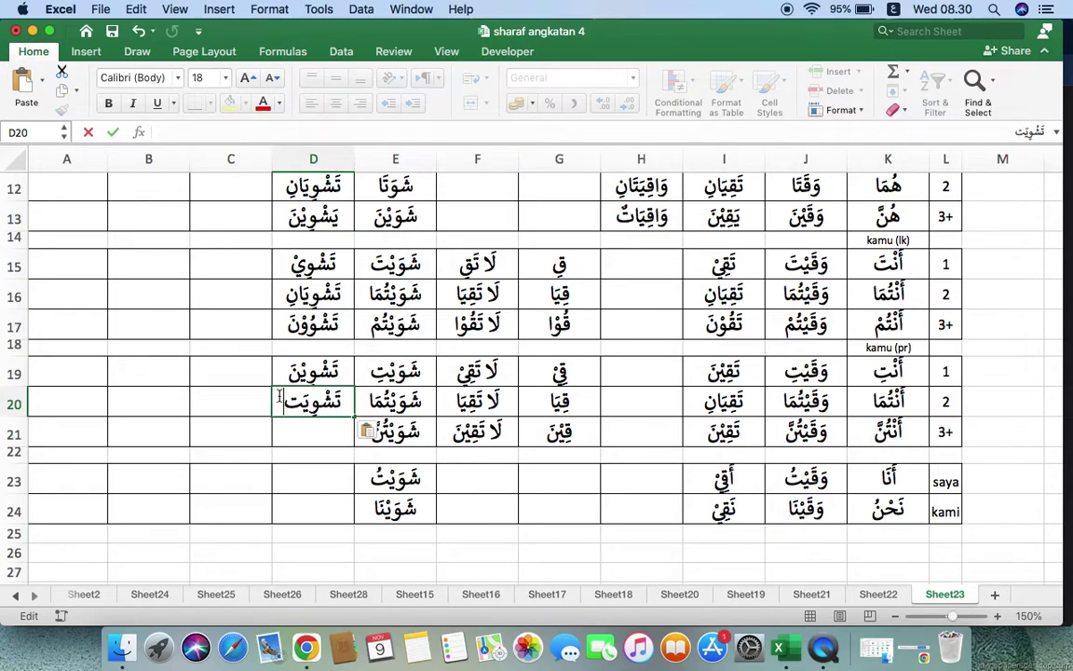
type("َانِ")
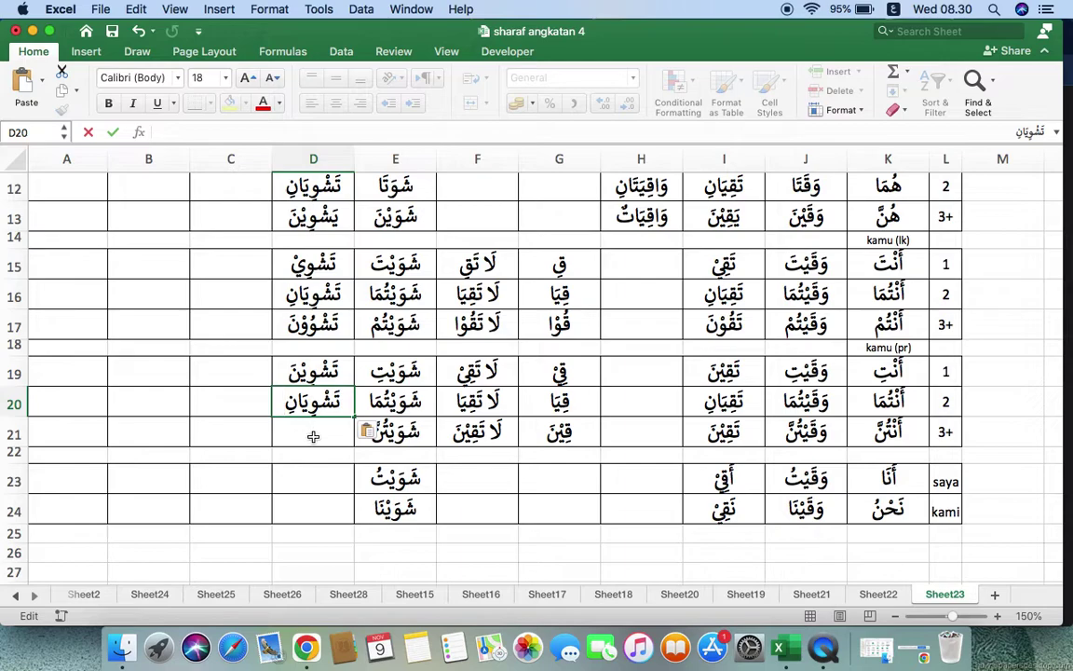
- Paste the copied verb into D21 and add the ending to make the feminine plural form تَشْوِيْنَ
left_click(314, 431)
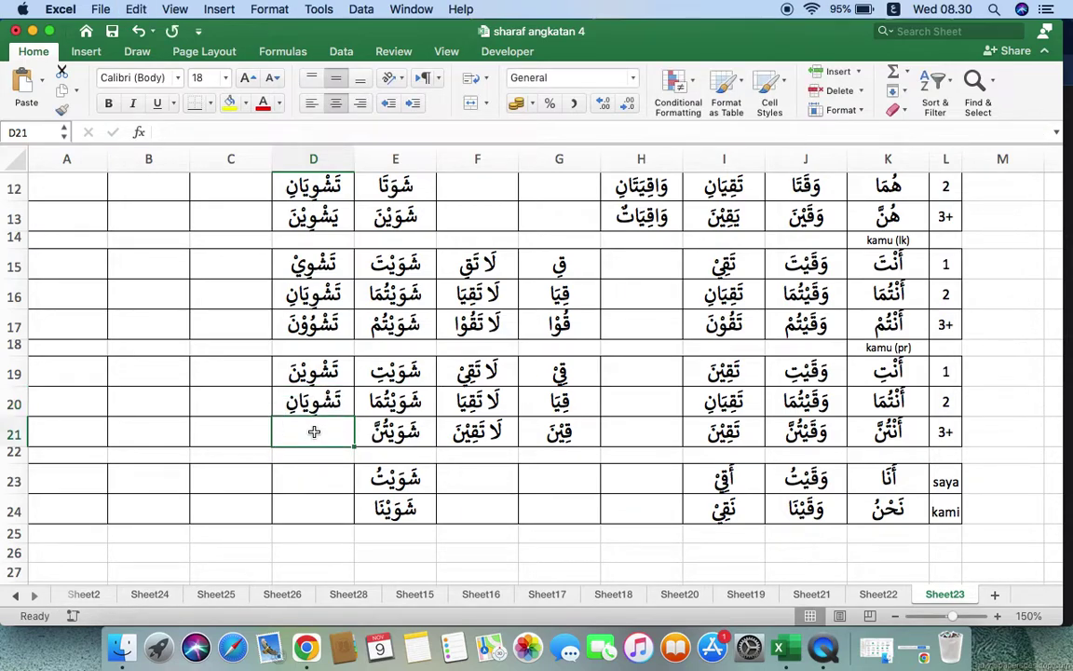
type("تَشْوِيْ")
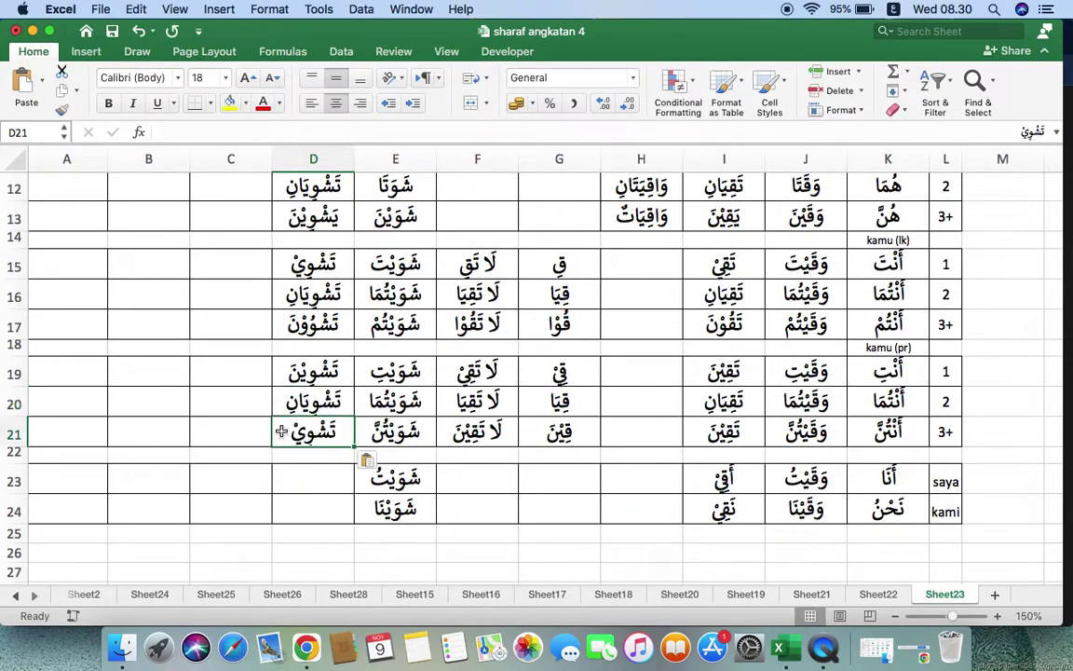
double_click(281, 431)
type("نَ")
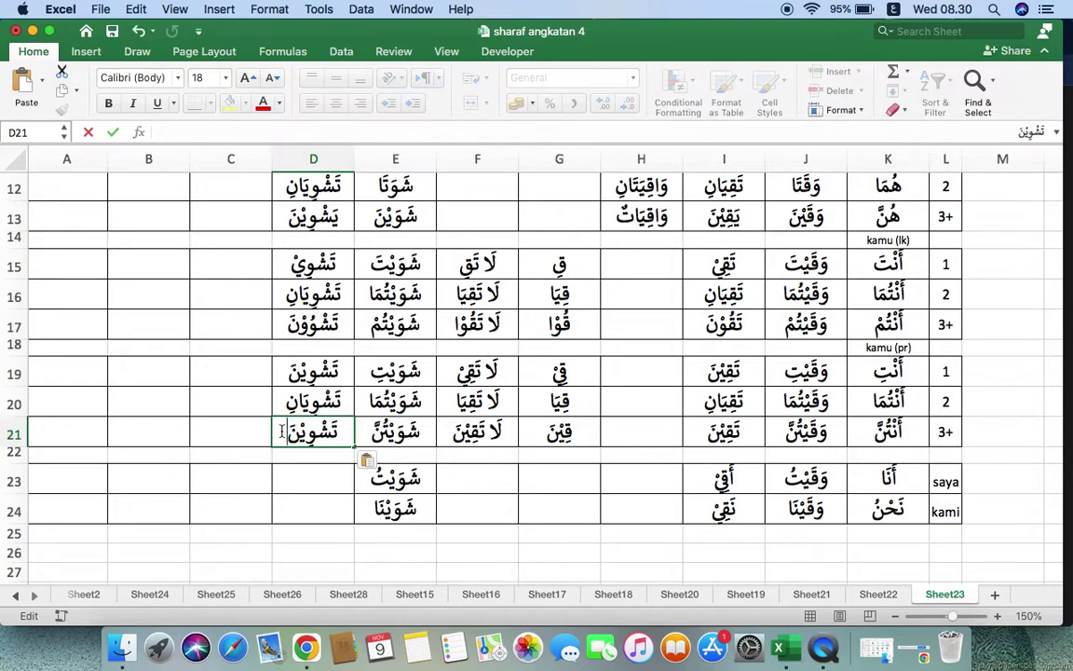
- Paste the copied verb into D23, the "saya" row, and replace its prefix to make أَشْوِيْ
left_click(320, 484)
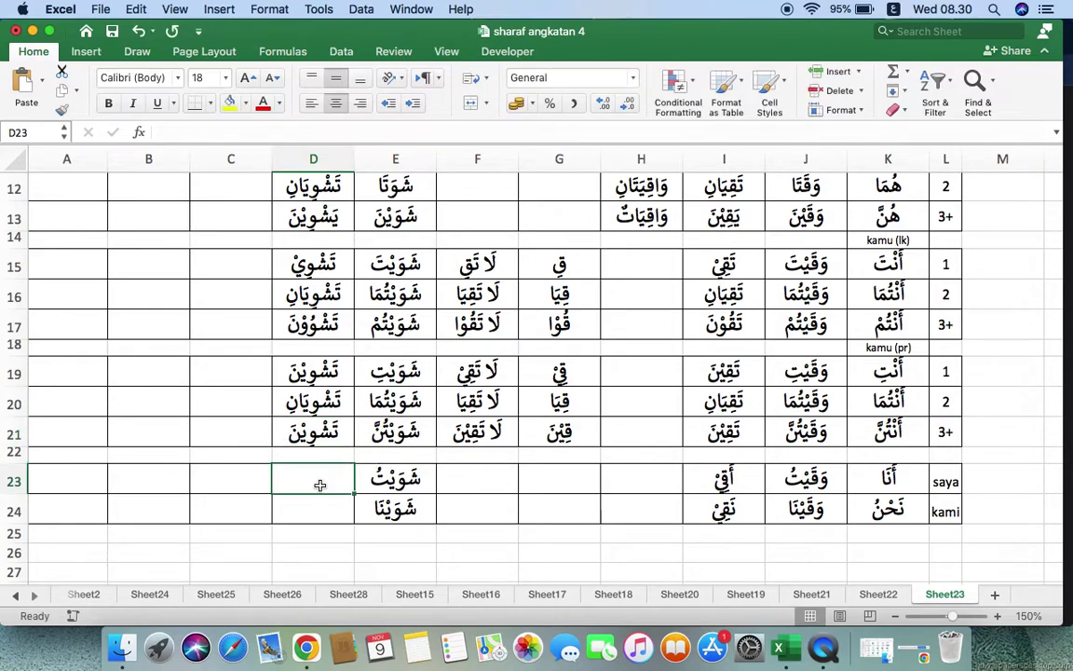
type("تَشْوِيْ")
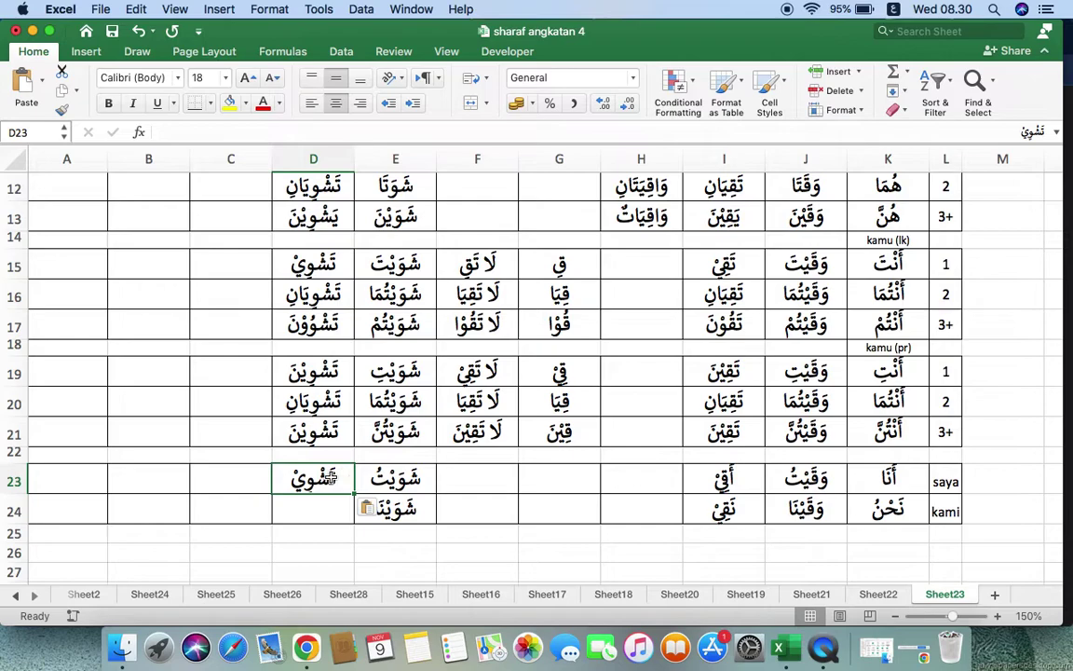
double_click(332, 480)
key("BackSpace")
key("BackSpace")
type("أَ")
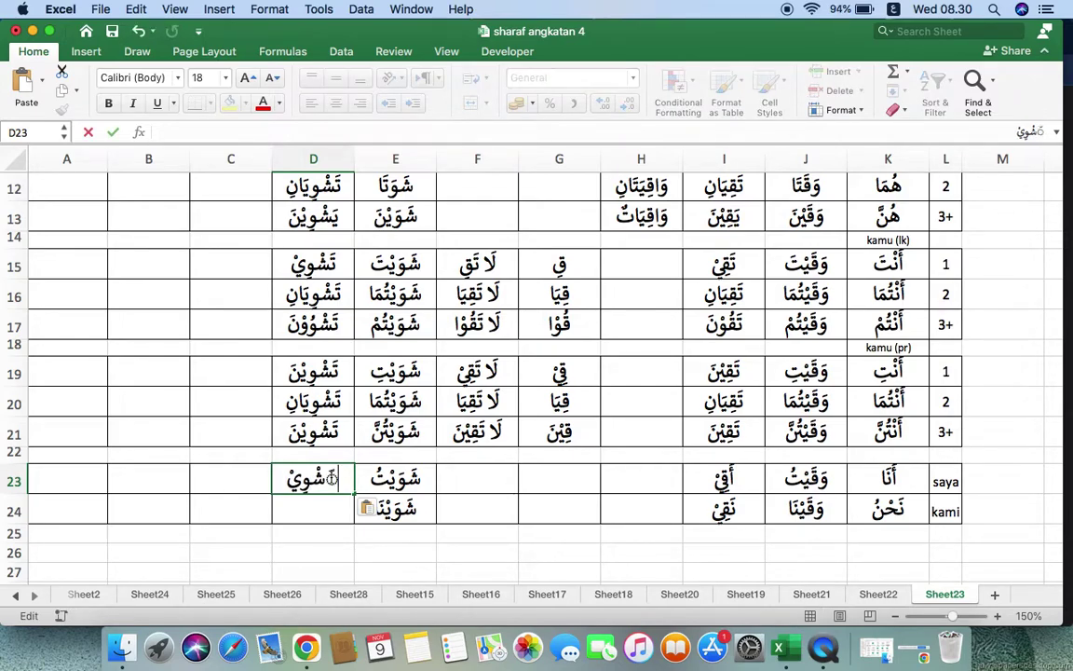
key("Return")
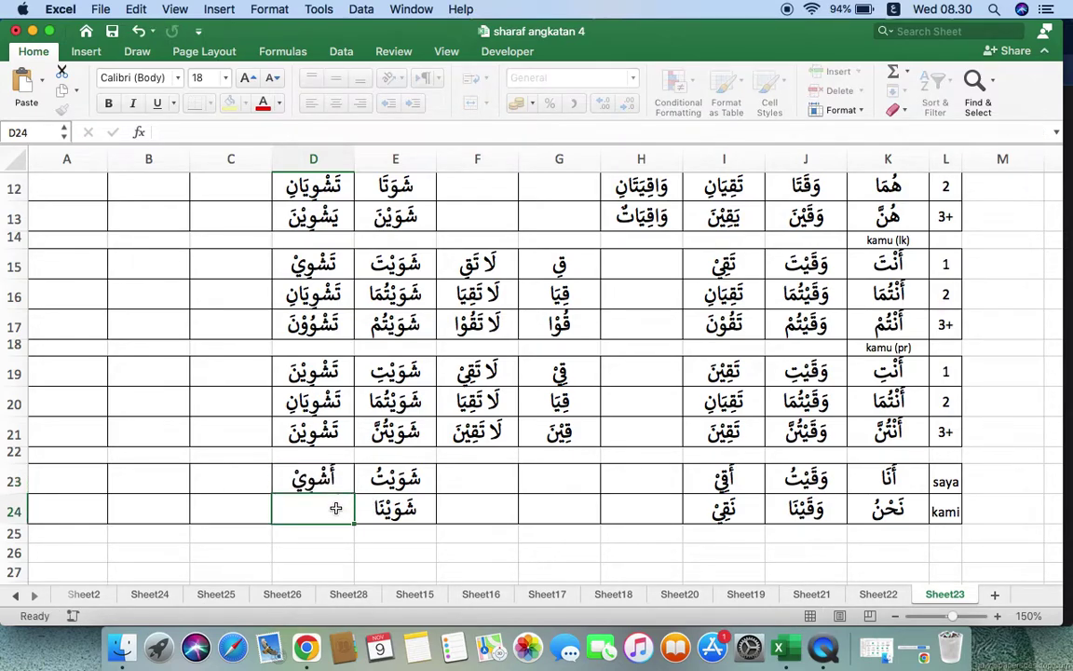
- Paste the copied verb into D24, the "kami" row, and replace its prefix to make نَشْوِيْ
type("تَشْوِيْ")
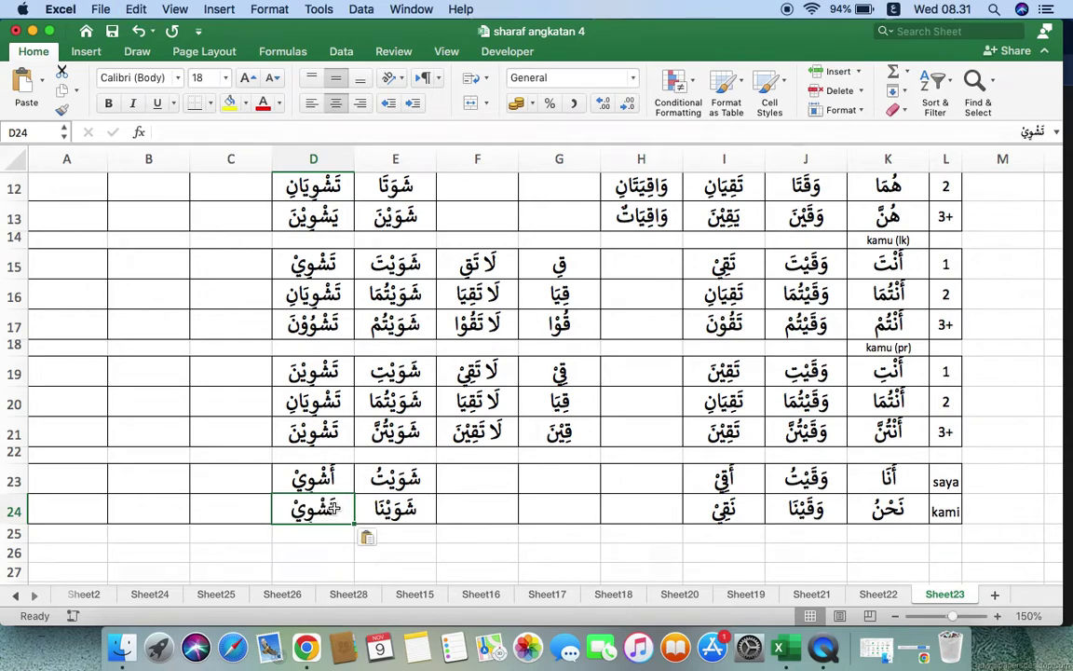
double_click(336, 508)
key("BackSpace")
key("BackSpace")
type("نَ")
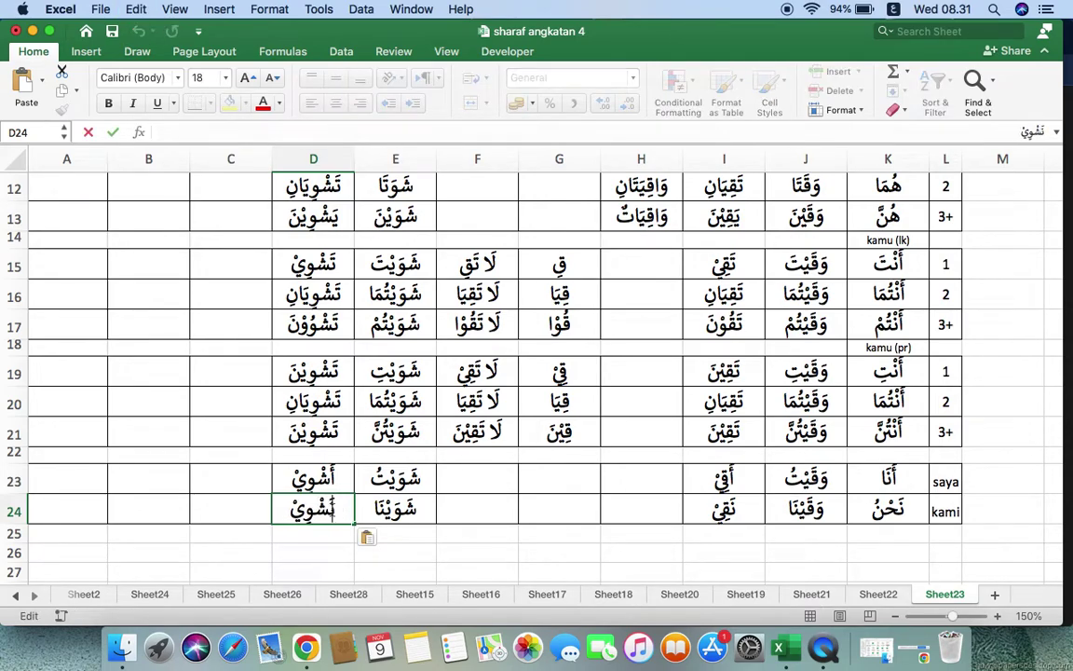
left_click(230, 461)
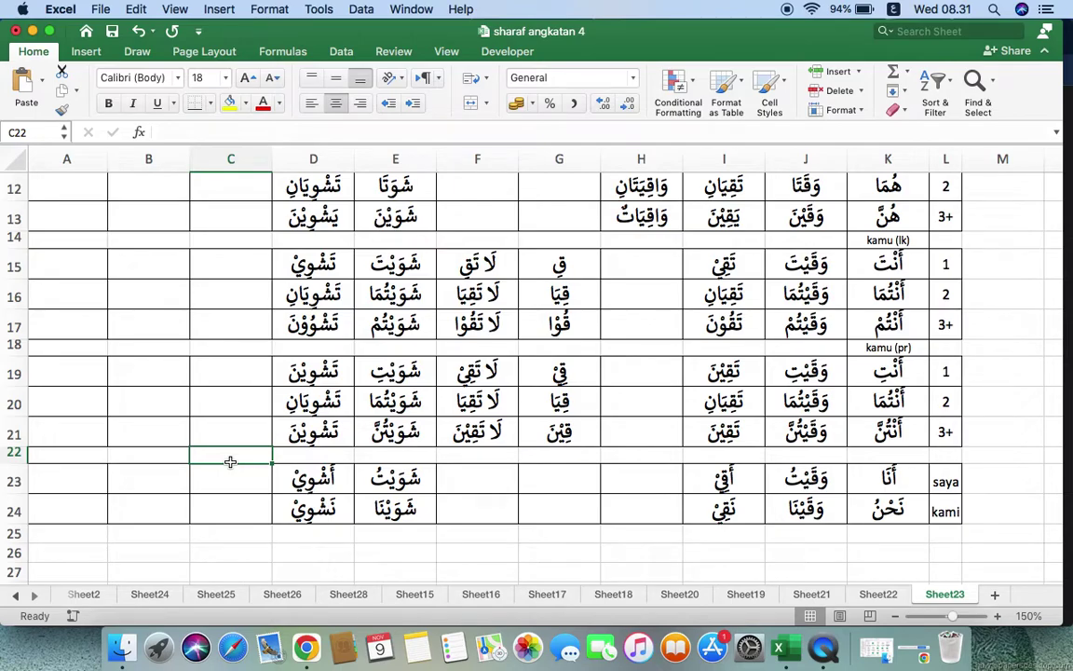
- Enter شَاوٍ \ الشَّاوِيْ in C7 as the isim fa'il for the pronoun هُوَ
scroll(407, 345, "up", 10)
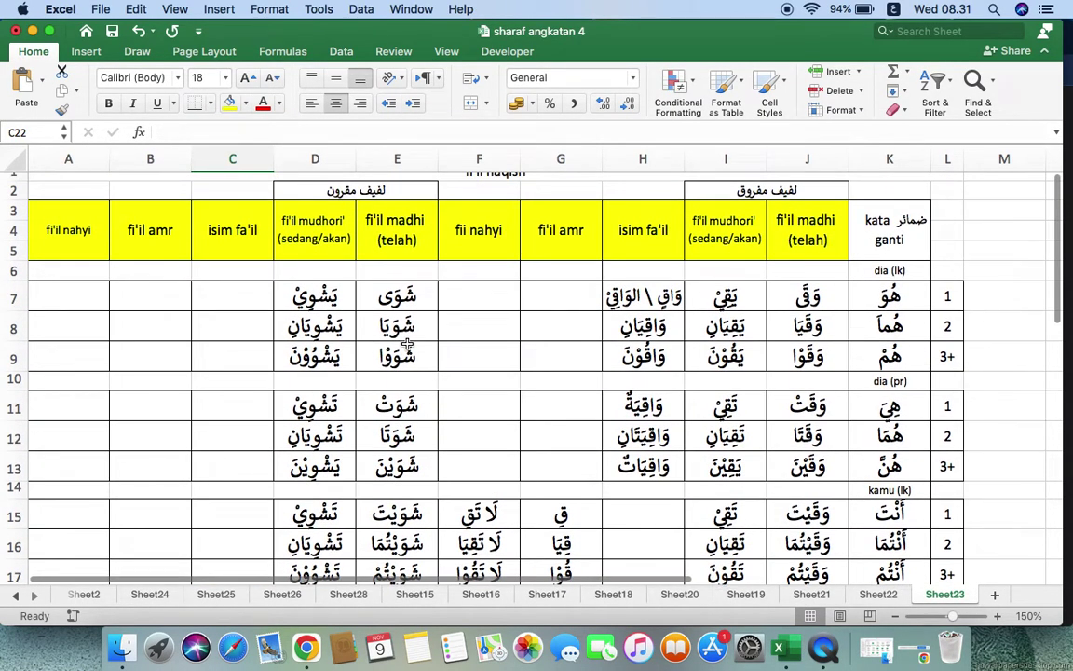
scroll(407, 344, "up", 1)
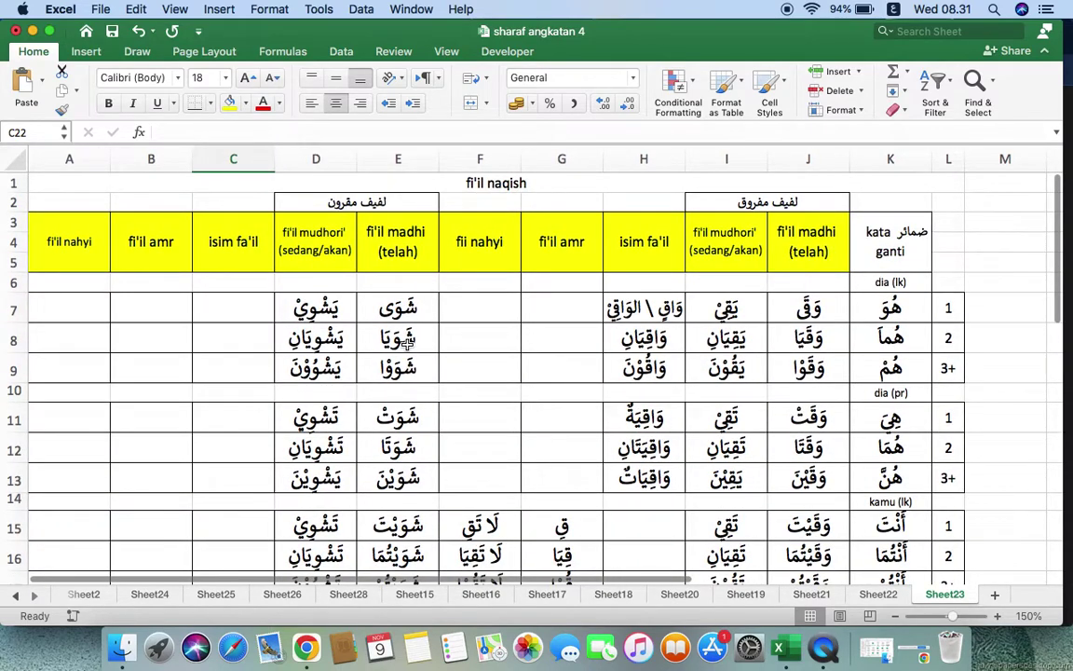
left_click(254, 305)
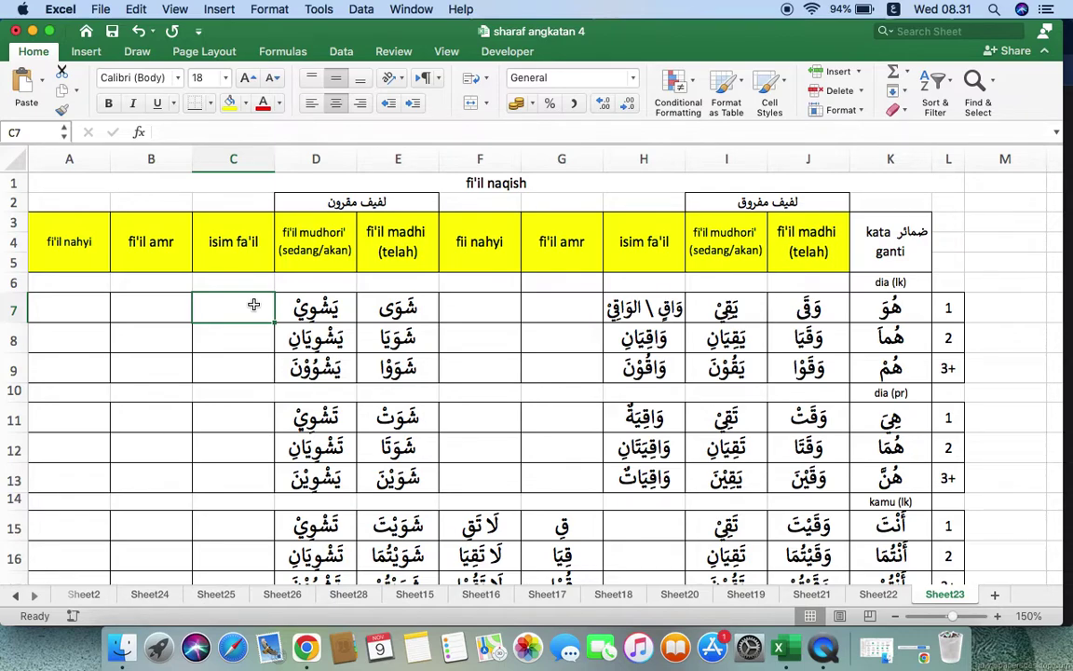
type("شَ")
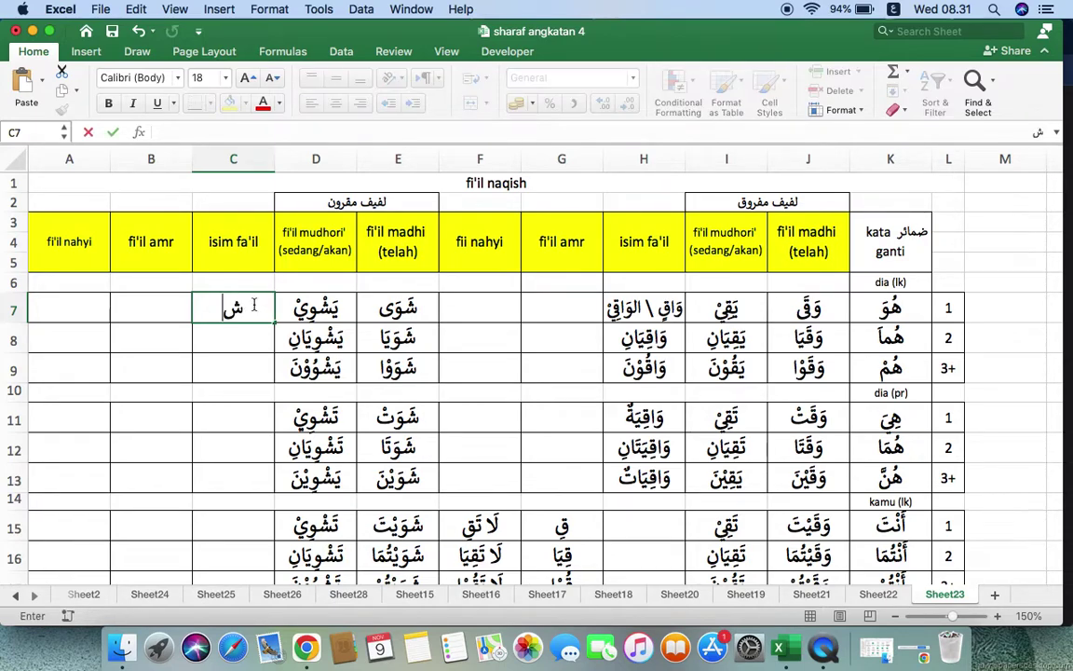
type("اوٍ \\ ا")
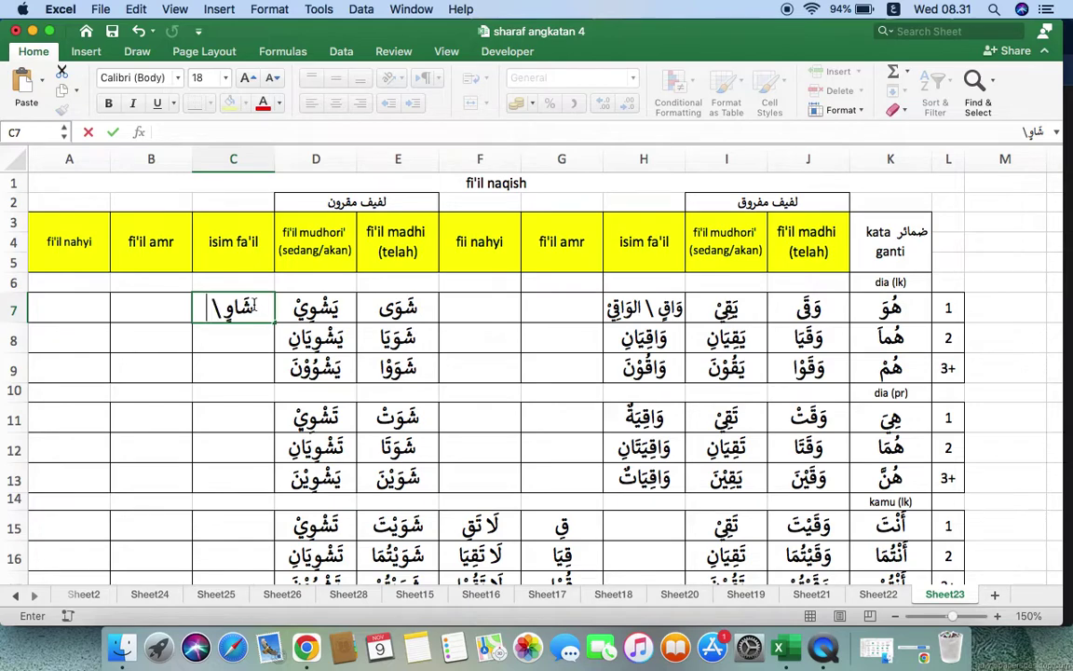
type("ل")
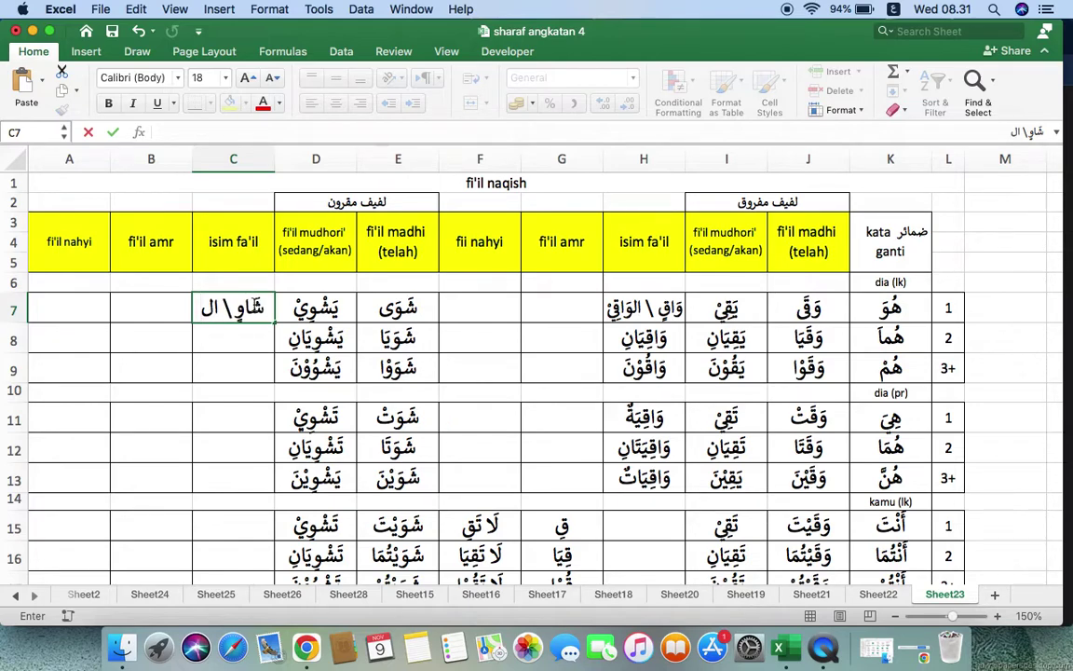
type("شّ")
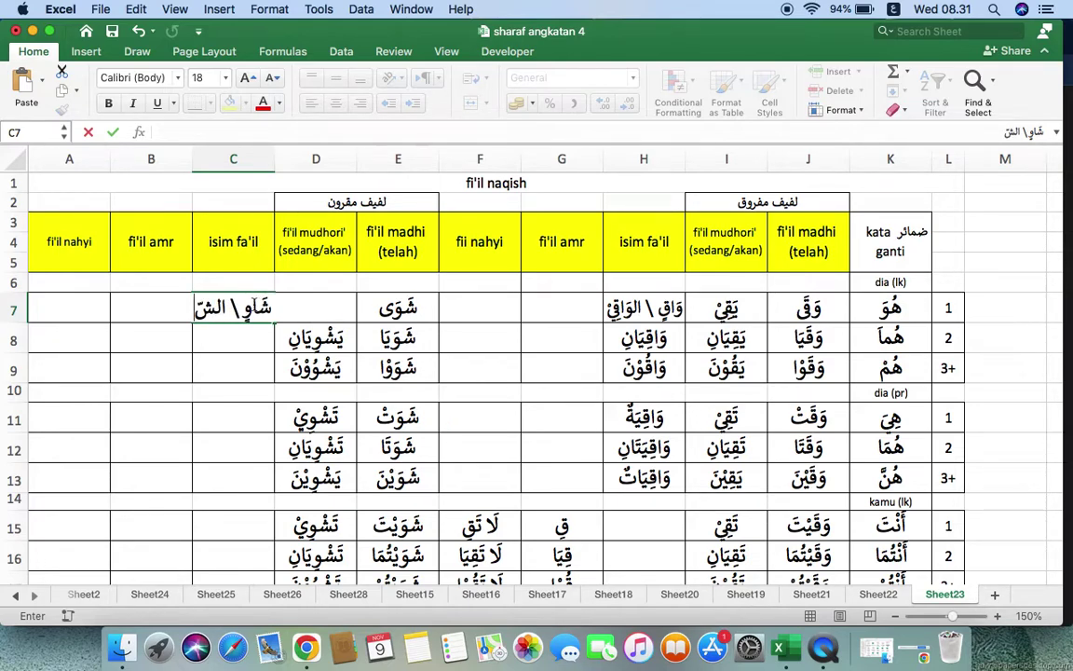
type("ا")
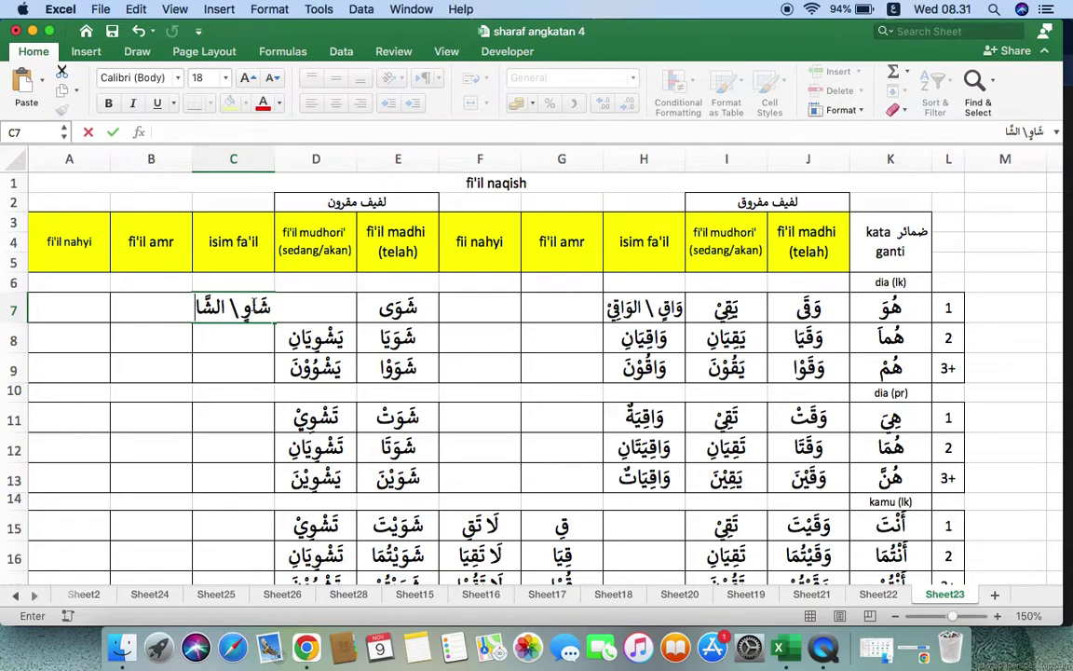
type("و")
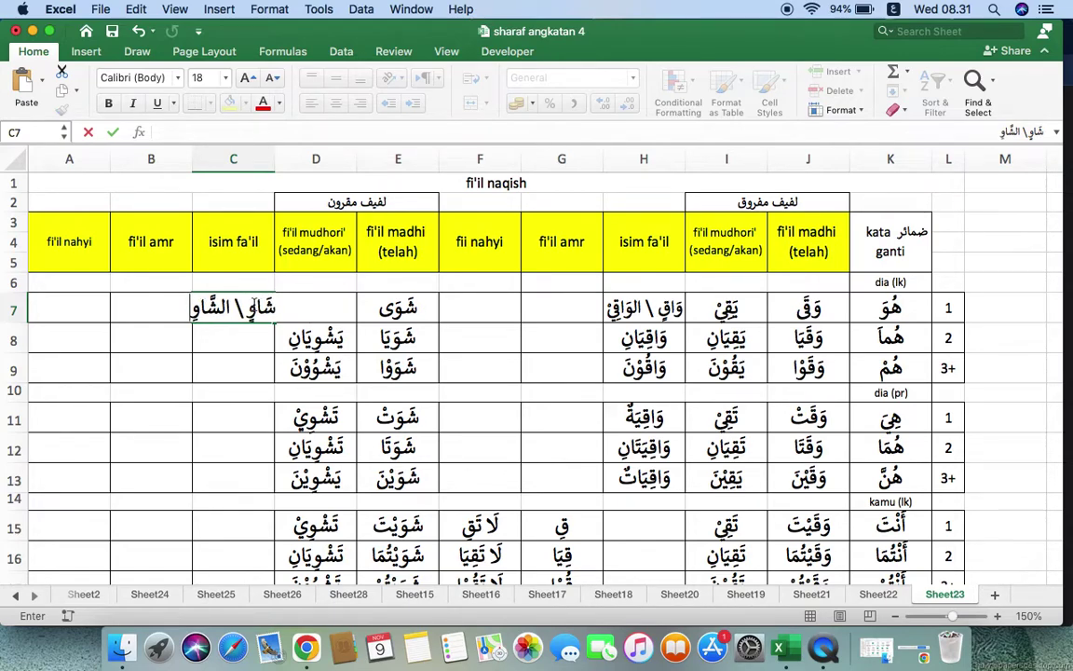
type("ِي")
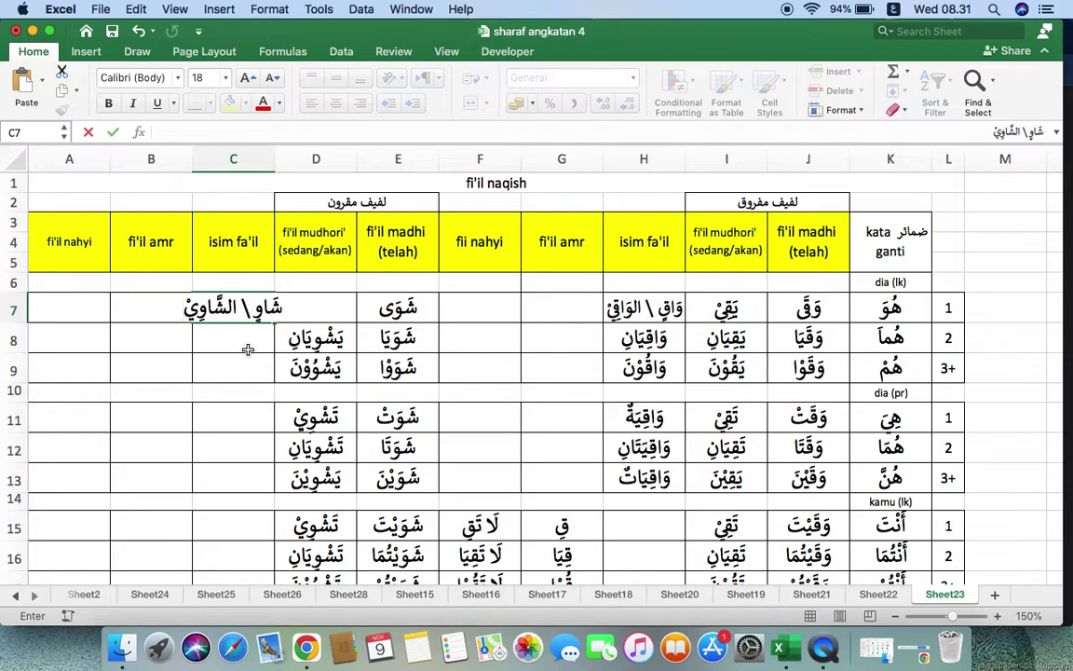
key("ctrl+Return")
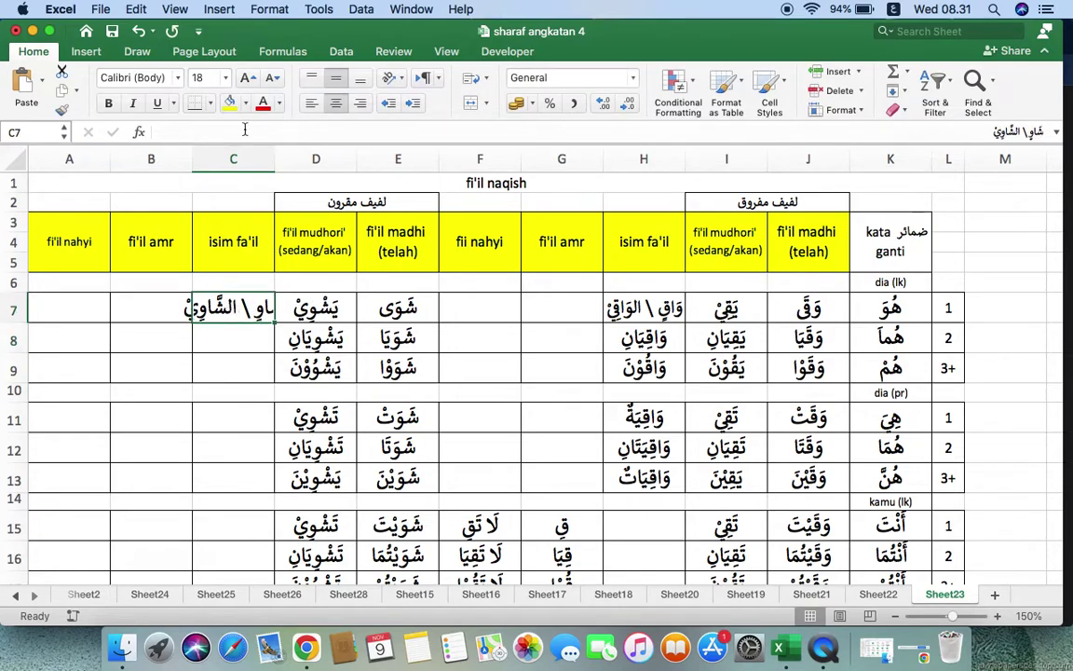
- Reduce the font size of C7 to 16 and enter شَاوِيَانِ in C8 as the masculine dual isim fa'il
left_click(275, 80)
left_click(276, 83)
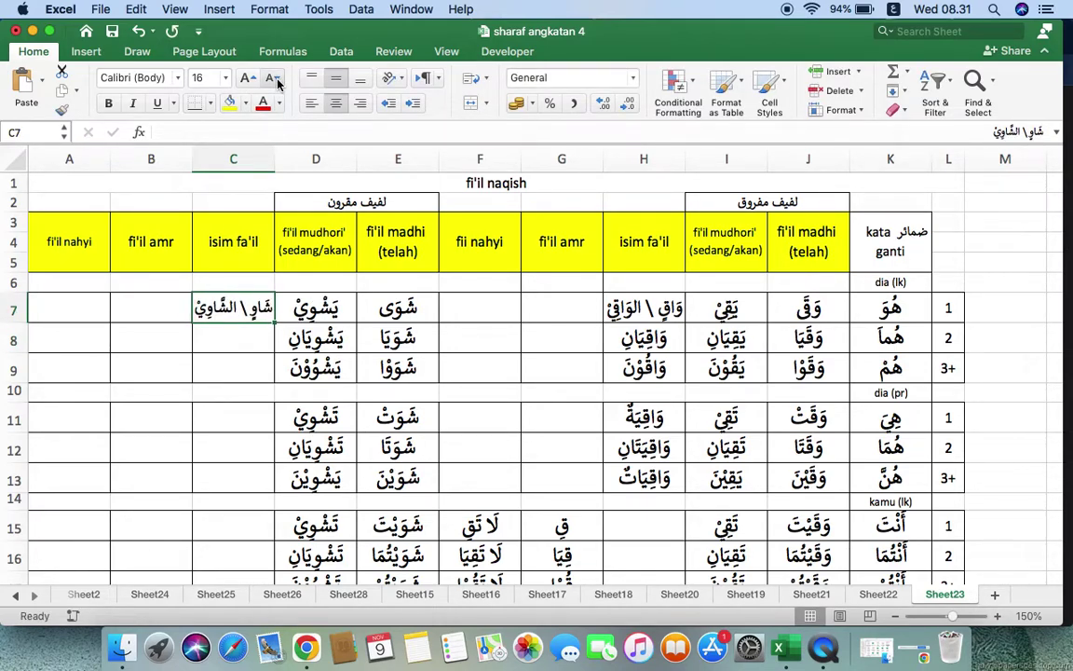
left_click(241, 345)
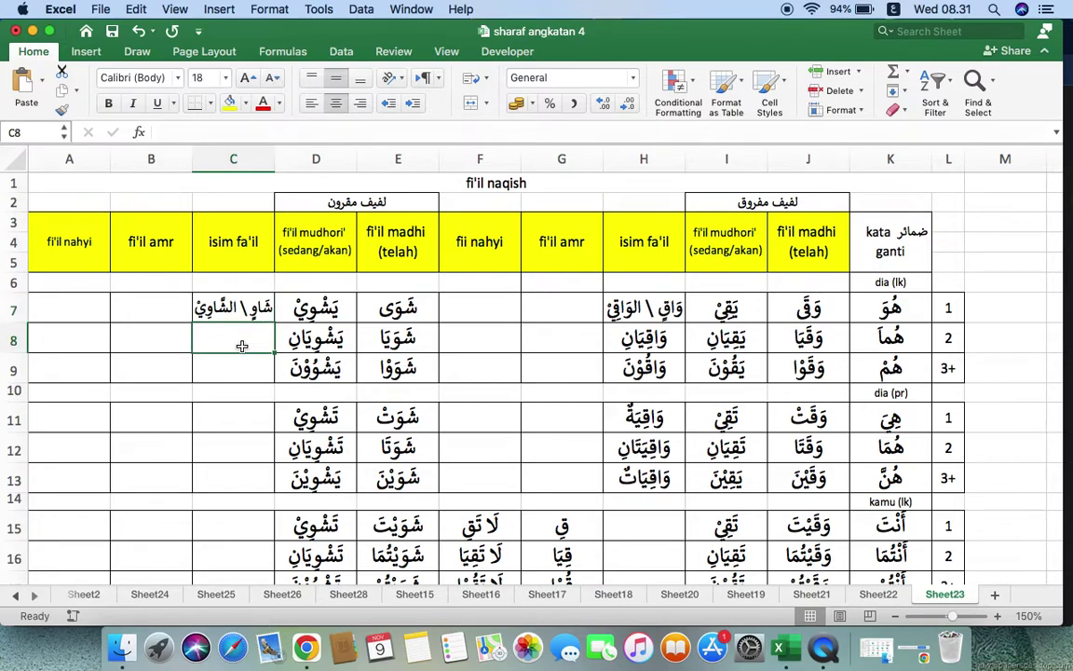
type("شاو")
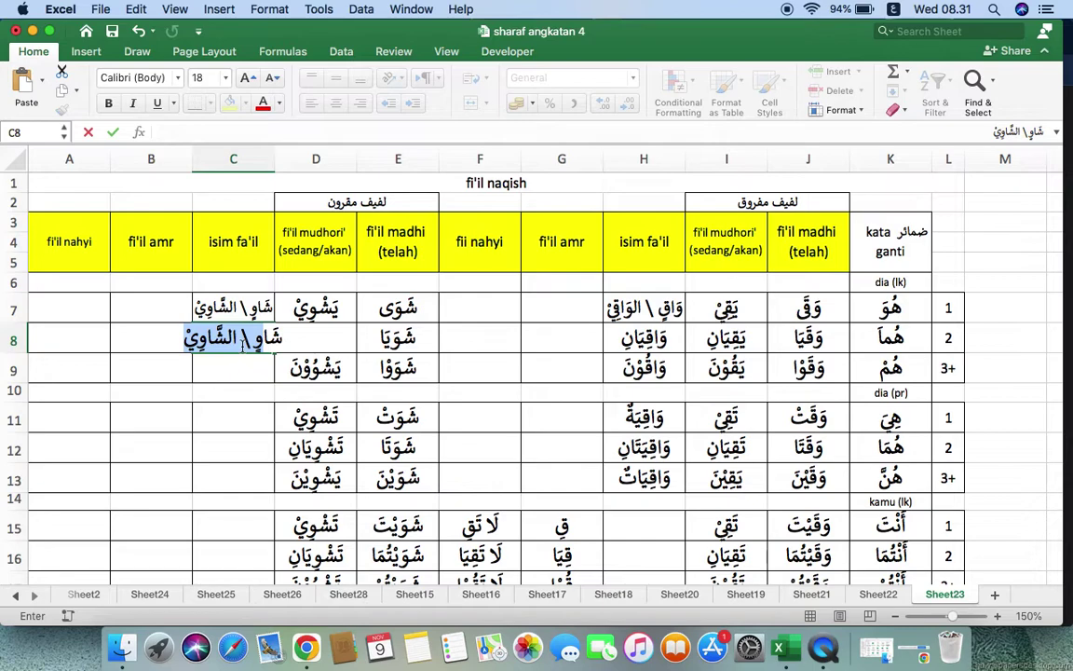
key("BackSpace")
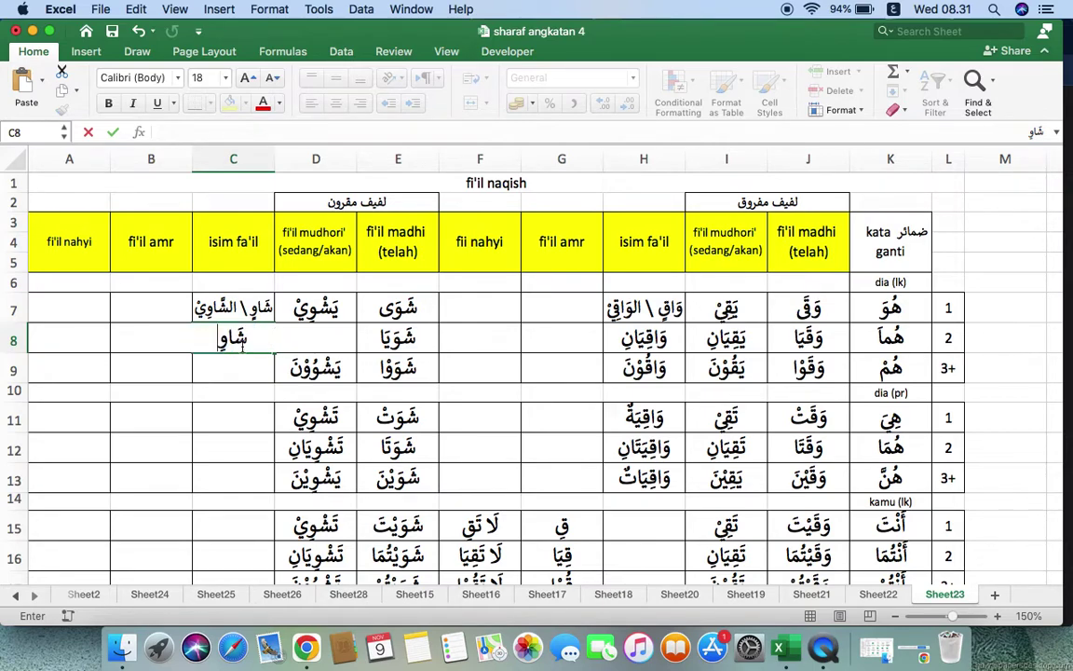
type("يَان")
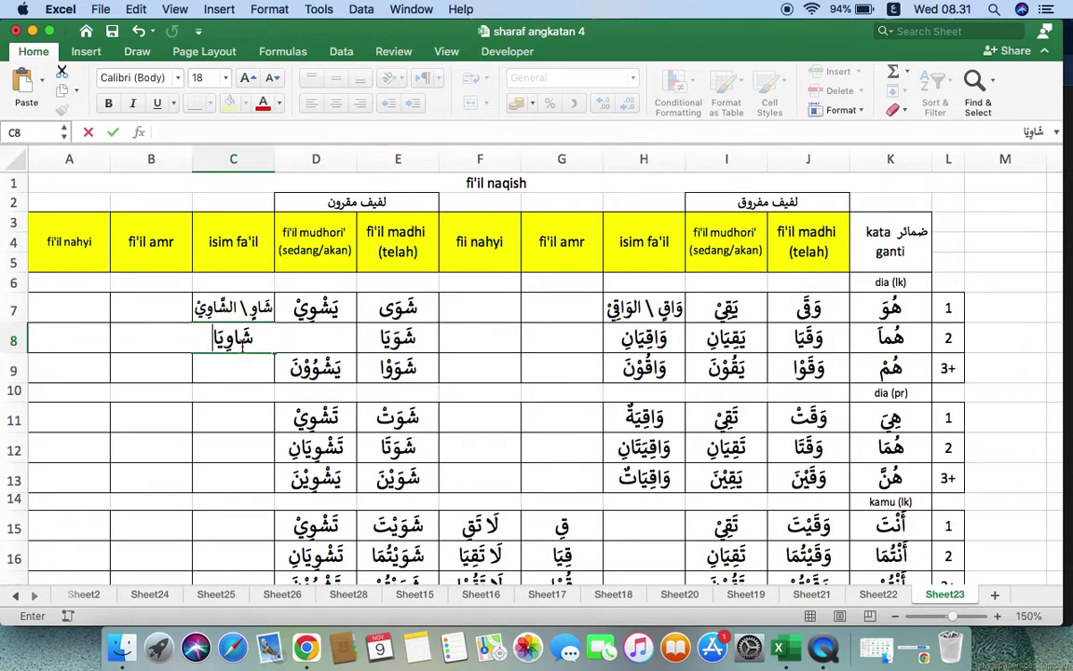
- Enter شَاوُوْنَ in C9 as the isim fa'il for the masculine plural pronoun هُمْ
left_click(241, 369)
type("تَشْوِيْ")
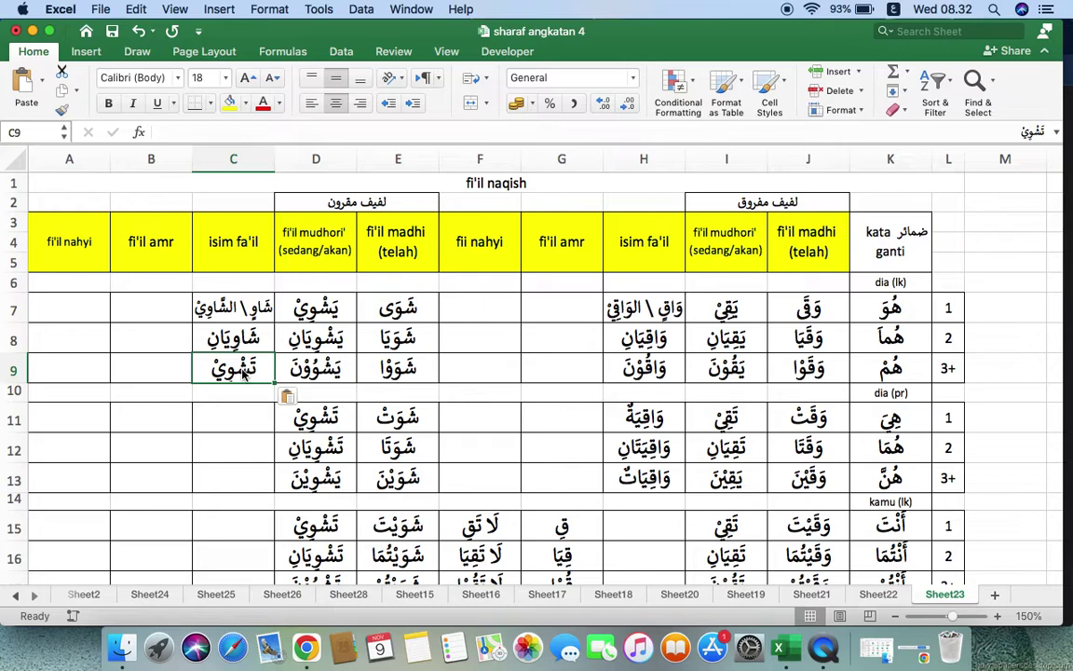
key("super+z")
type("شَا")
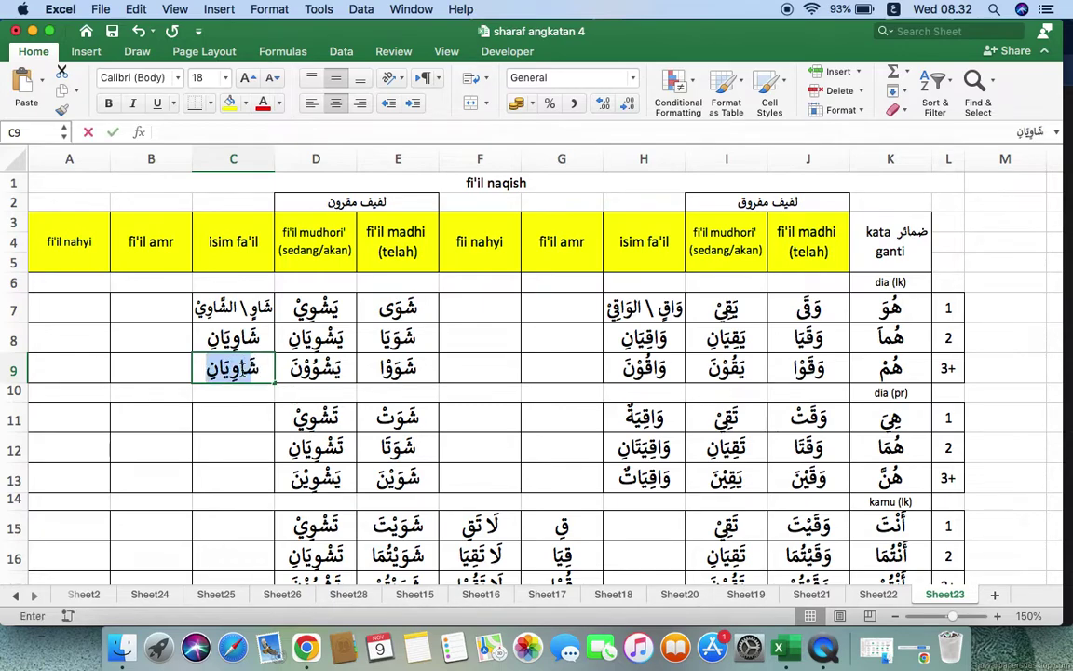
type("وُوْن")
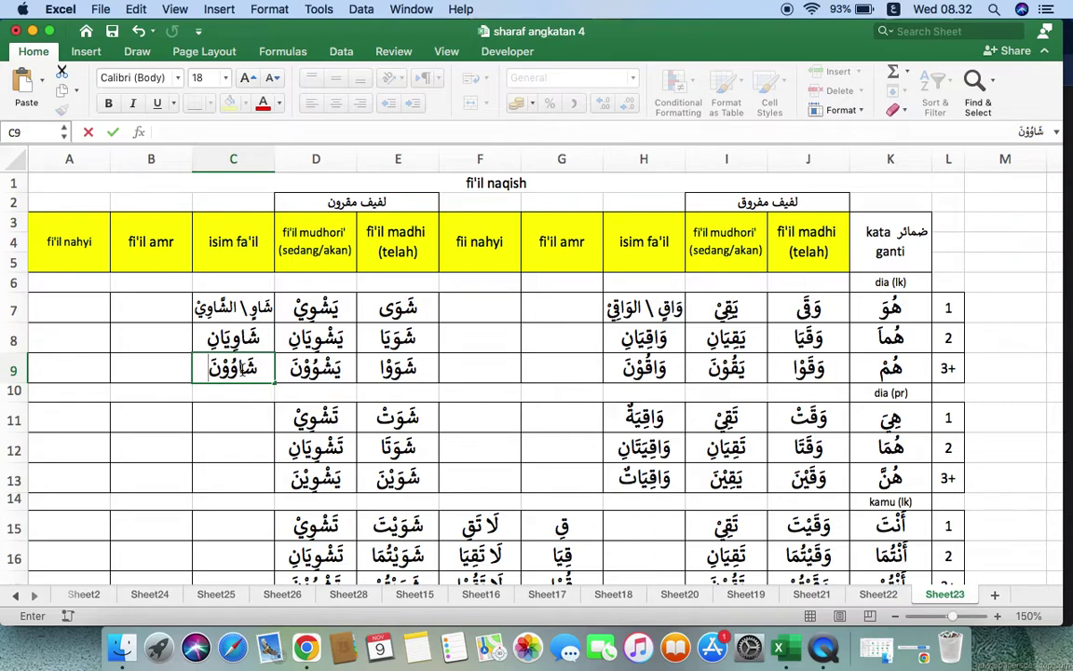
- Enter شَاوِيَةٌ in C11 as the isim fa'il for the feminine singular pronoun هِيَ
left_click(239, 417)
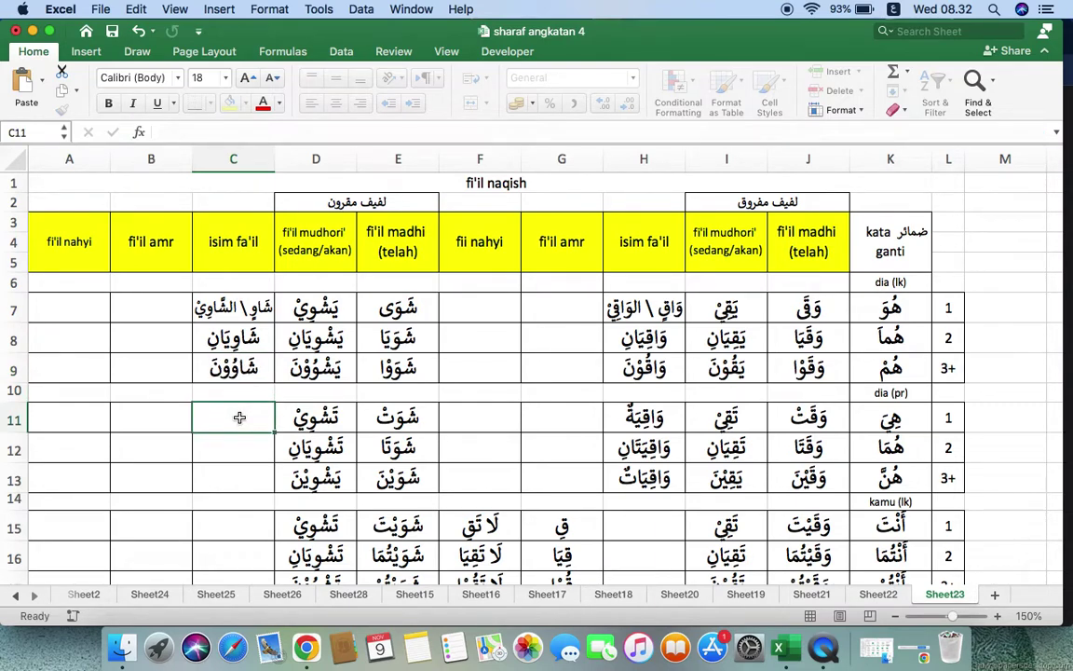
type("شَا")
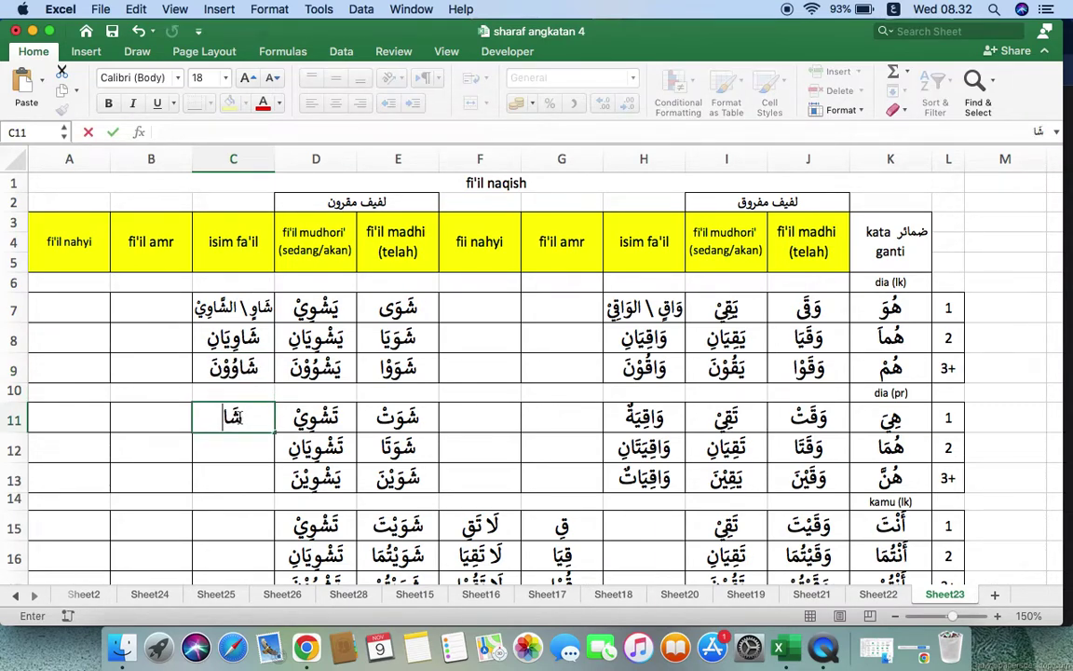
type("وِيَ")
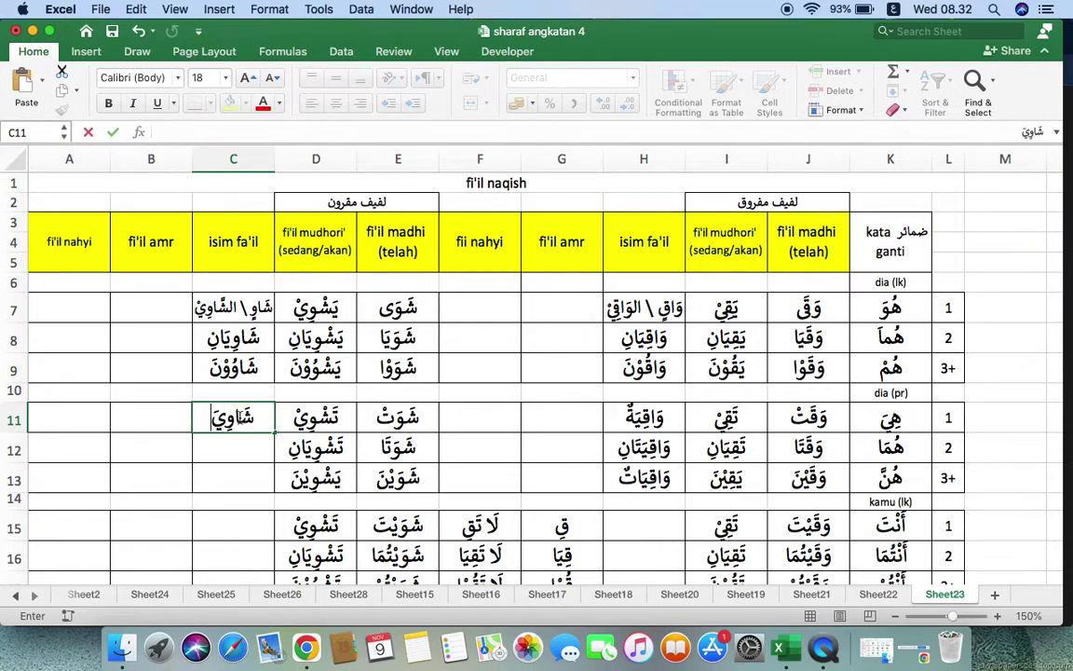
type("ةٌ")
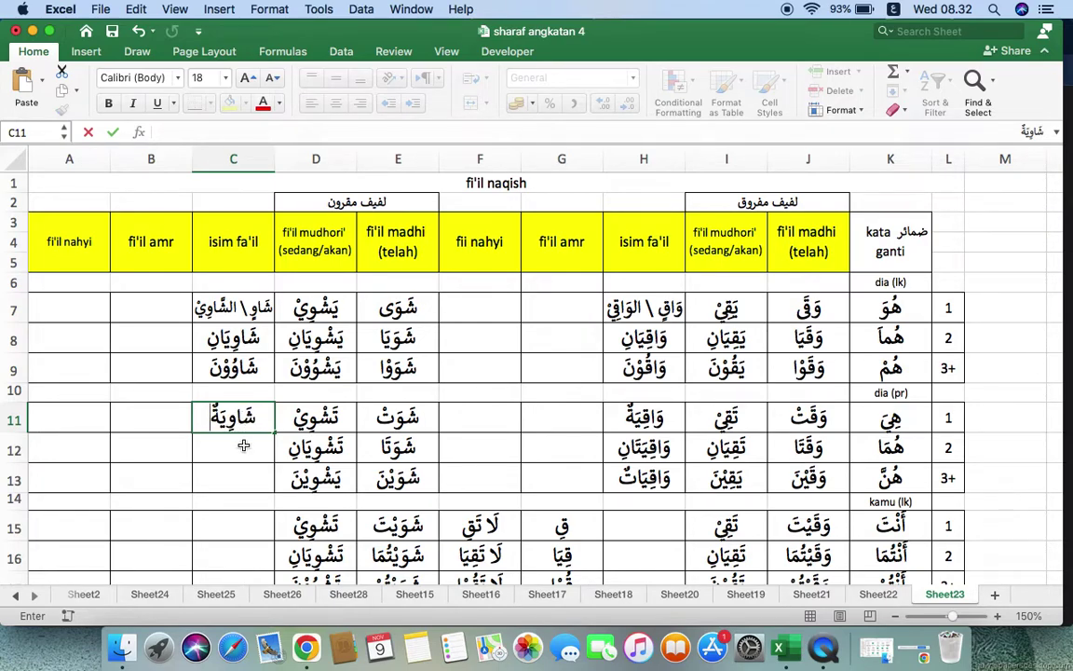
key("Return")
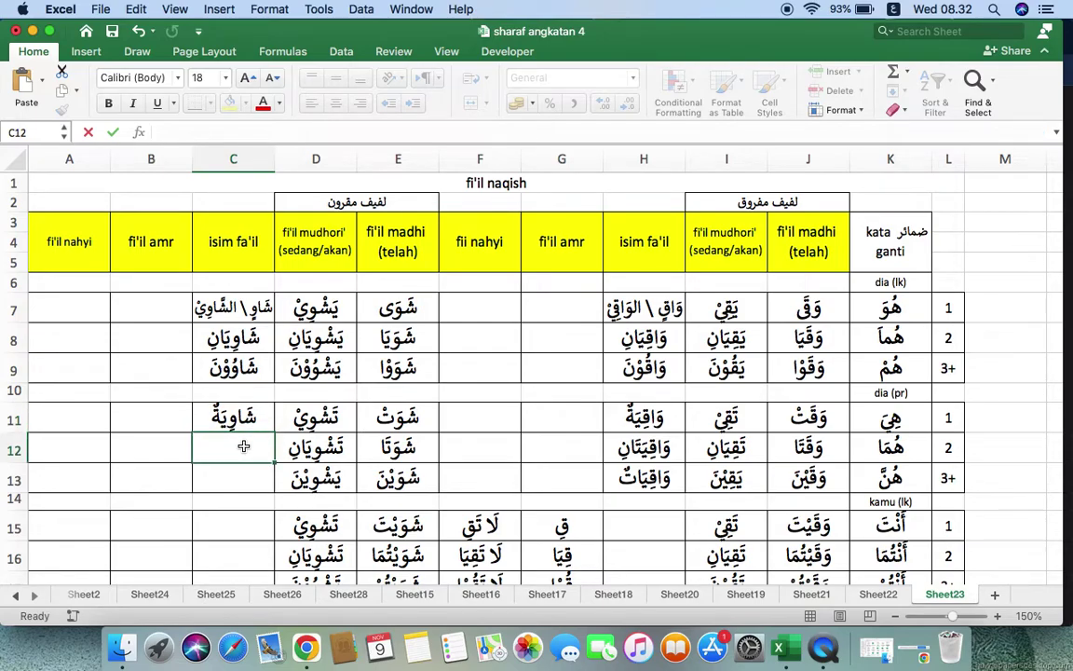
- Copy the feminine singular isim fa'il from C11 into C12 and change its ending to make the dual شَاوِيَتَانِ
scroll(243, 446, "down", 2)
left_click(231, 353)
key("super+c")
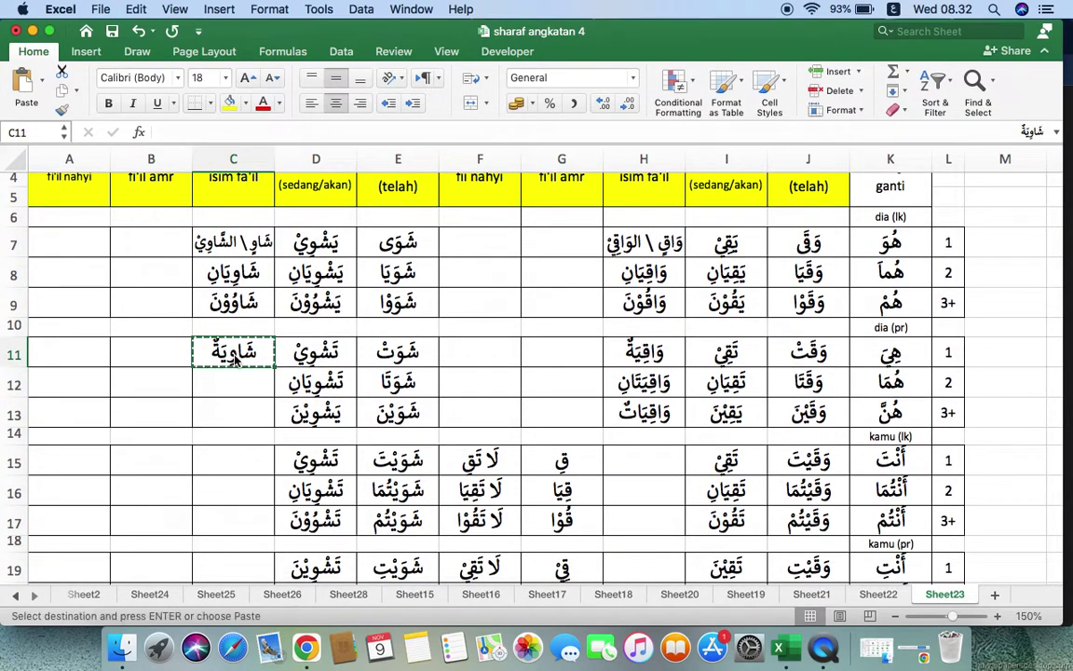
left_click(238, 380)
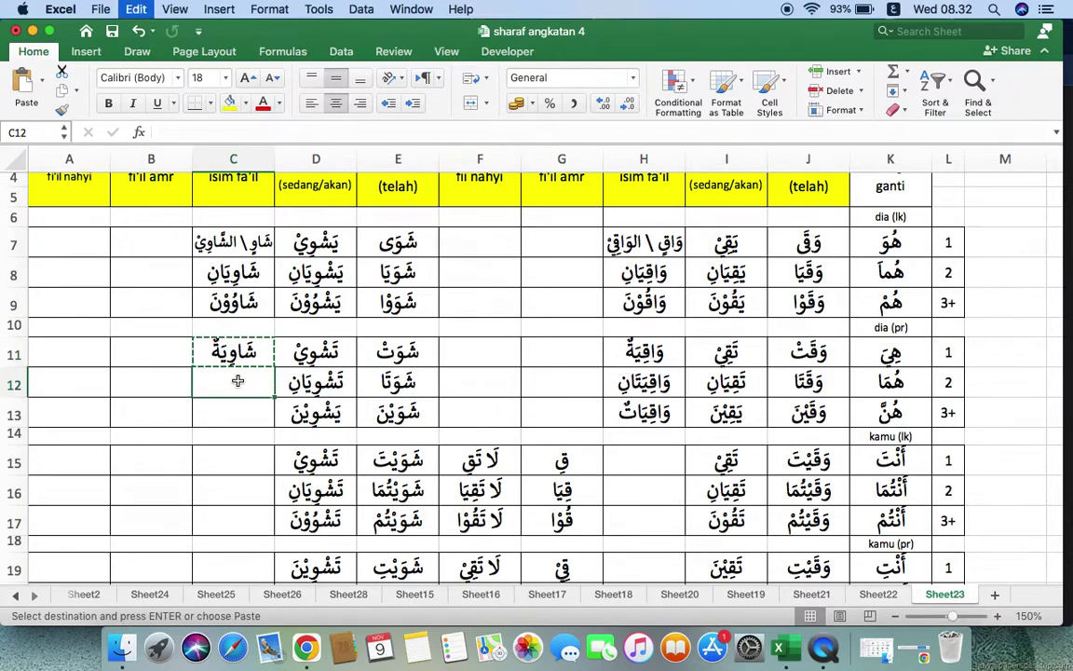
key("super+v")
double_click(204, 377)
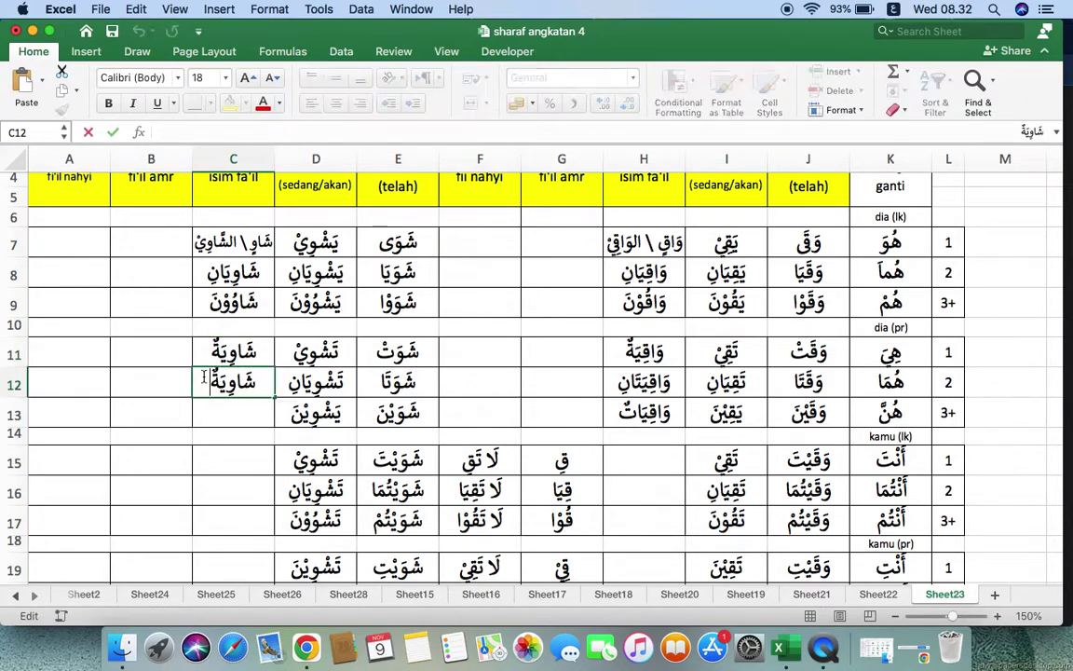
key("BackSpace")
key("BackSpace")
type("تٌ")
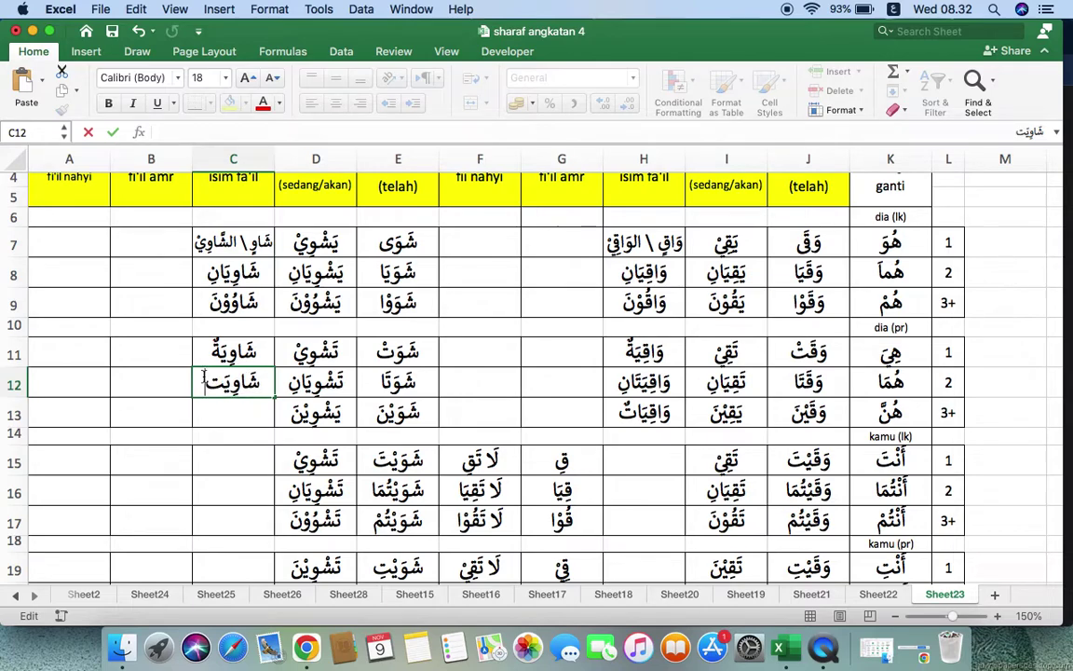
type("انِ")
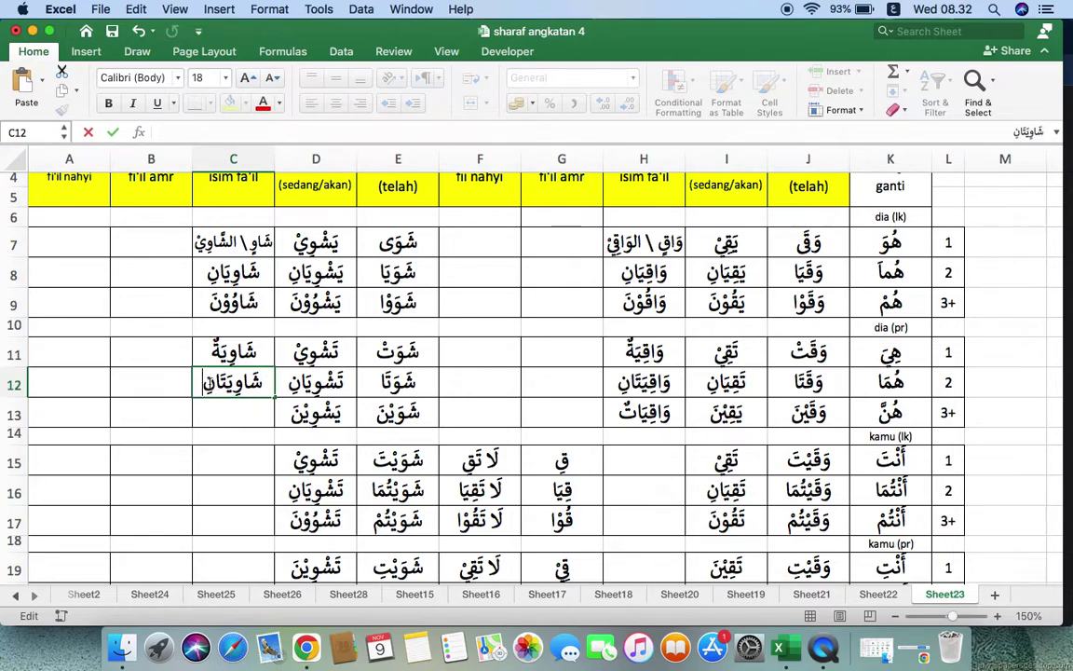
- Paste the copied isim fa'il into C13 and change its ending to make the feminine plural شَاوِيَاتٌ
left_click(228, 413)
key("cmd+v")
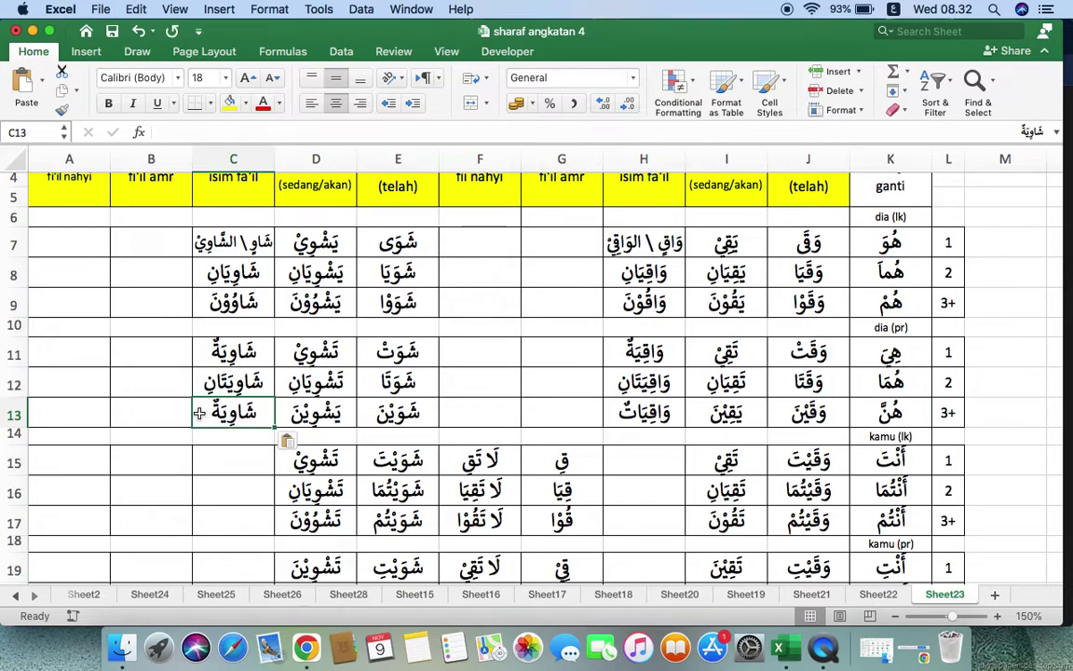
double_click(199, 414)
key("BackSpace")
key("BackSpace")
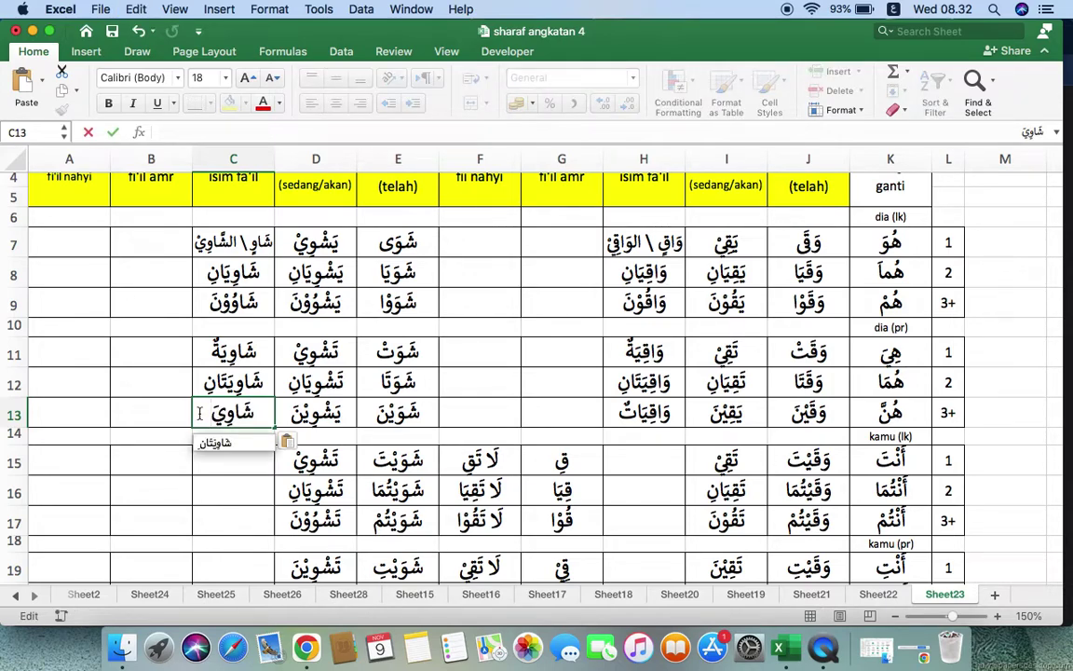
type("اتٌ")
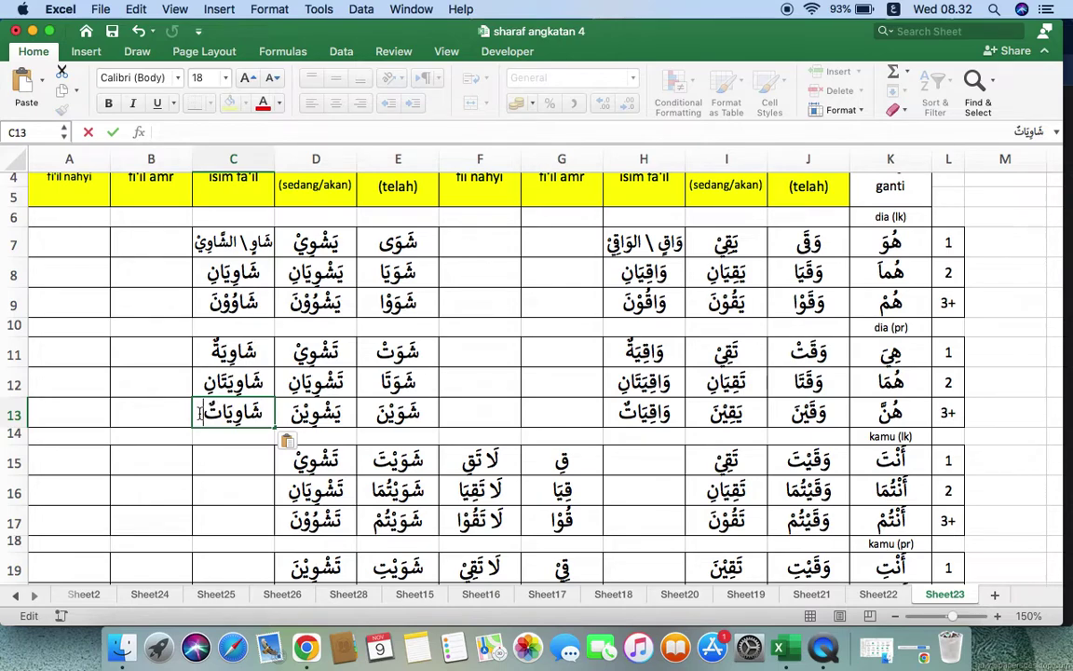
left_click(229, 462)
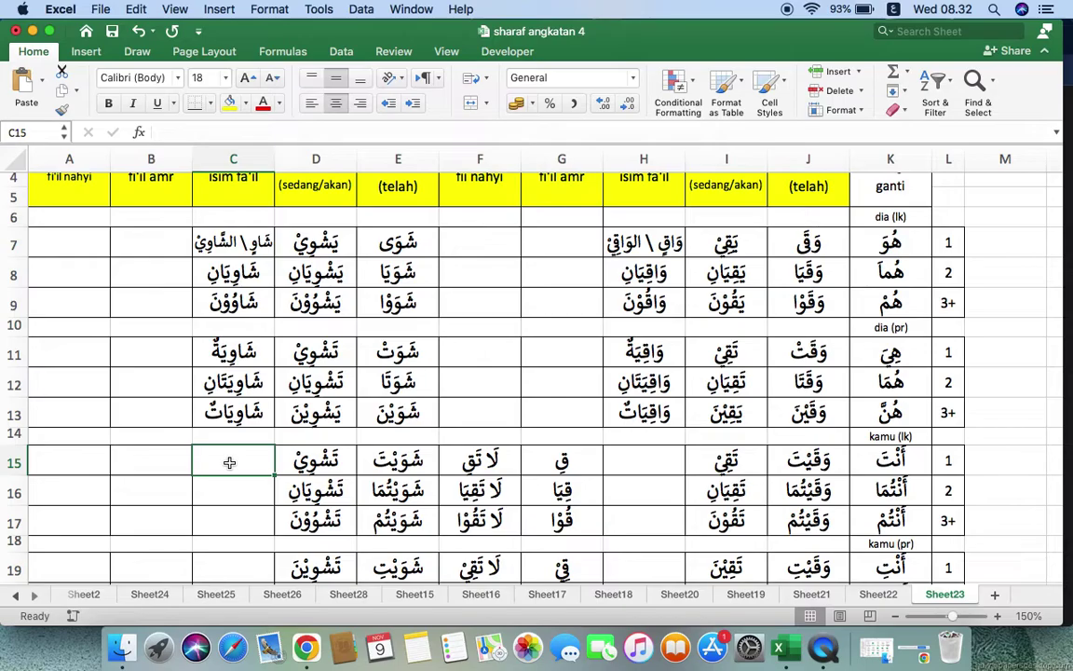
- Copy the present verb from D15 into B15 and change its prefix and ending to make the fi'il amr اشْوِ
scroll(229, 462, "down", 5)
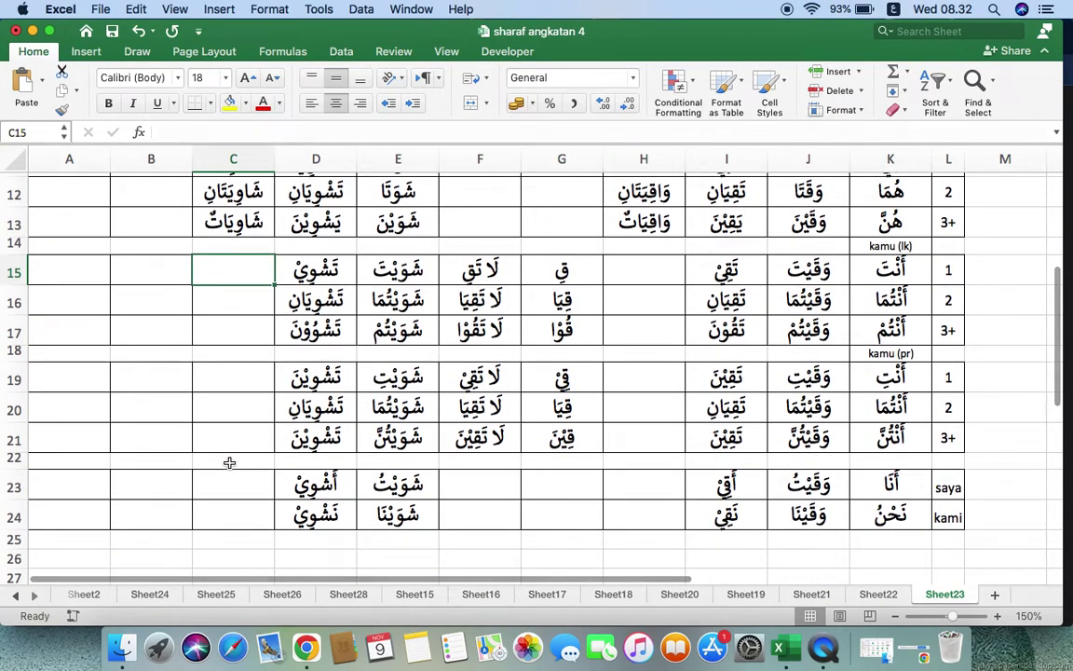
left_click(160, 272)
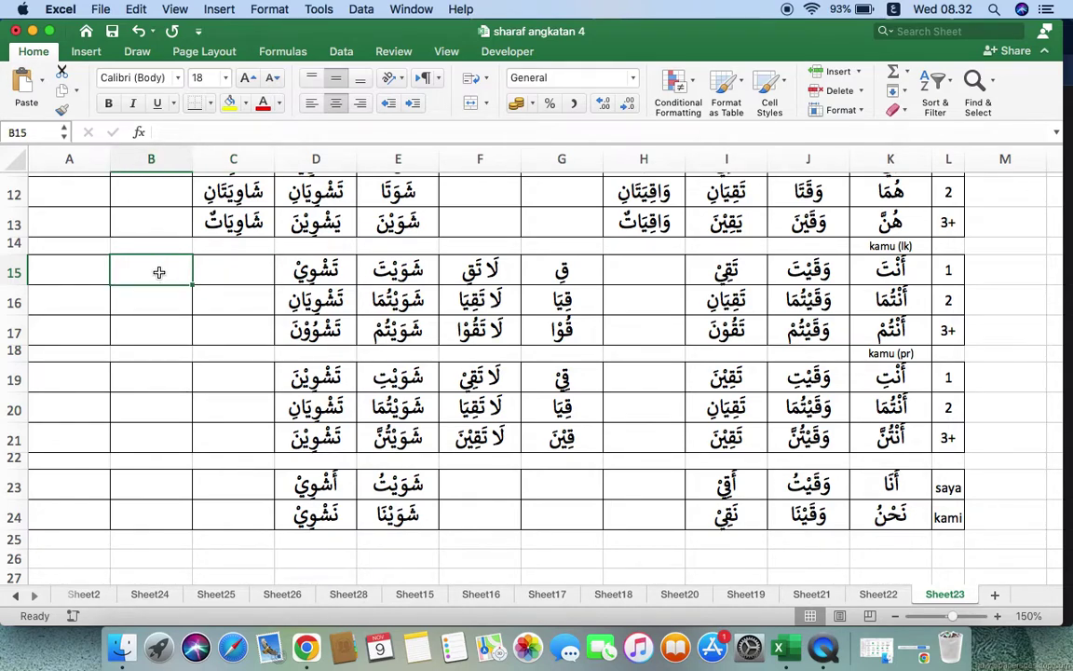
left_click(323, 271)
key("super+c")
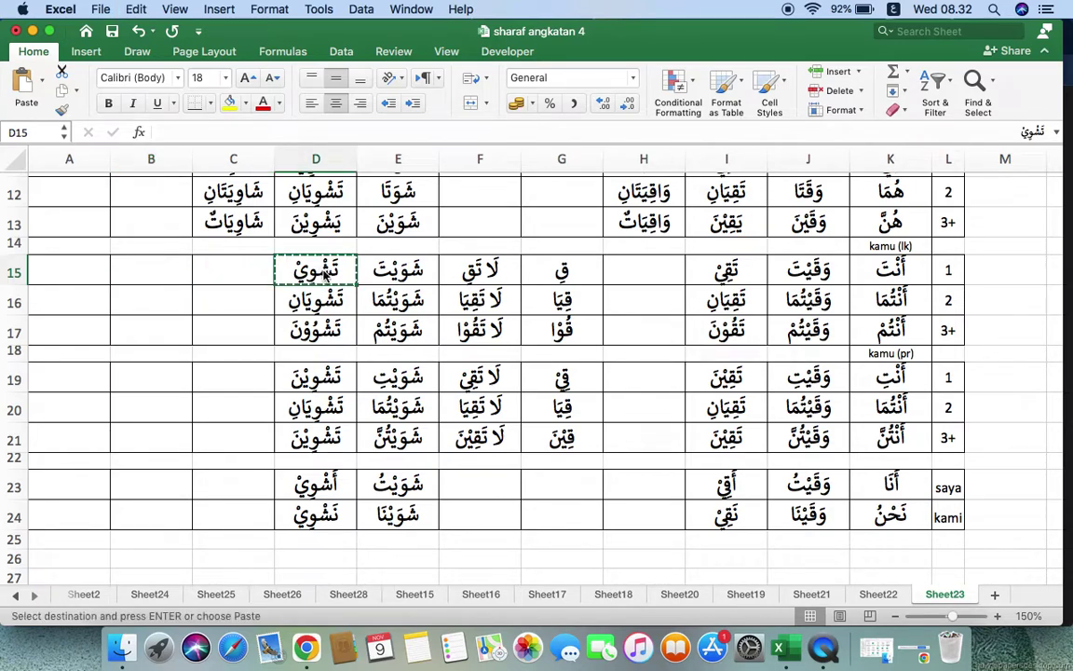
left_click(162, 269)
key("super+v")
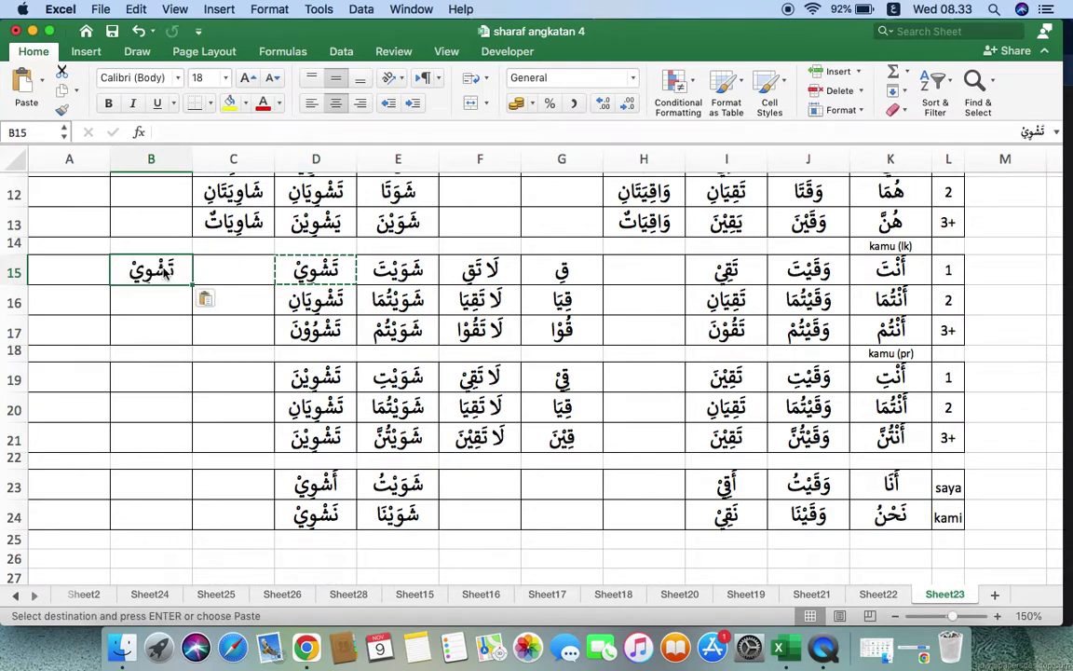
double_click(165, 269)
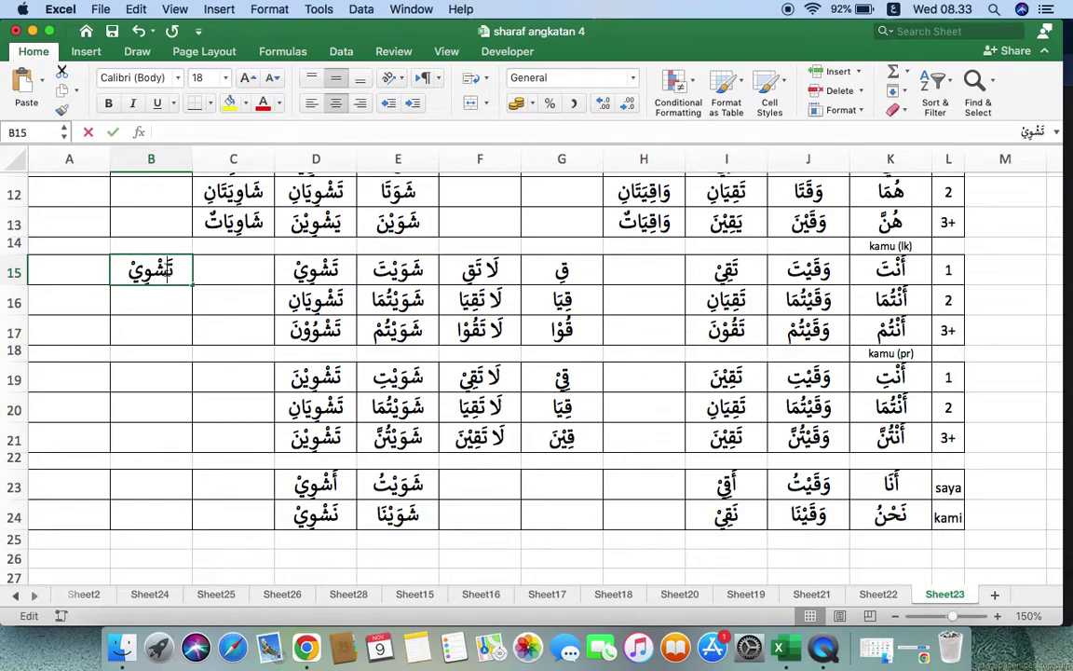
key("BackSpace")
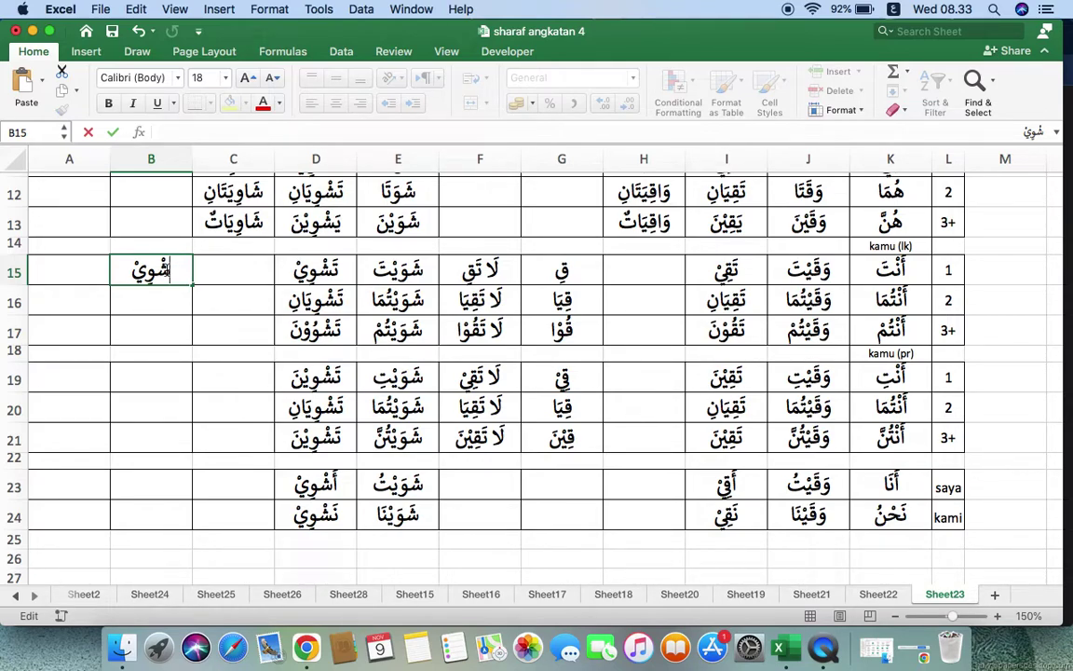
type("ا")
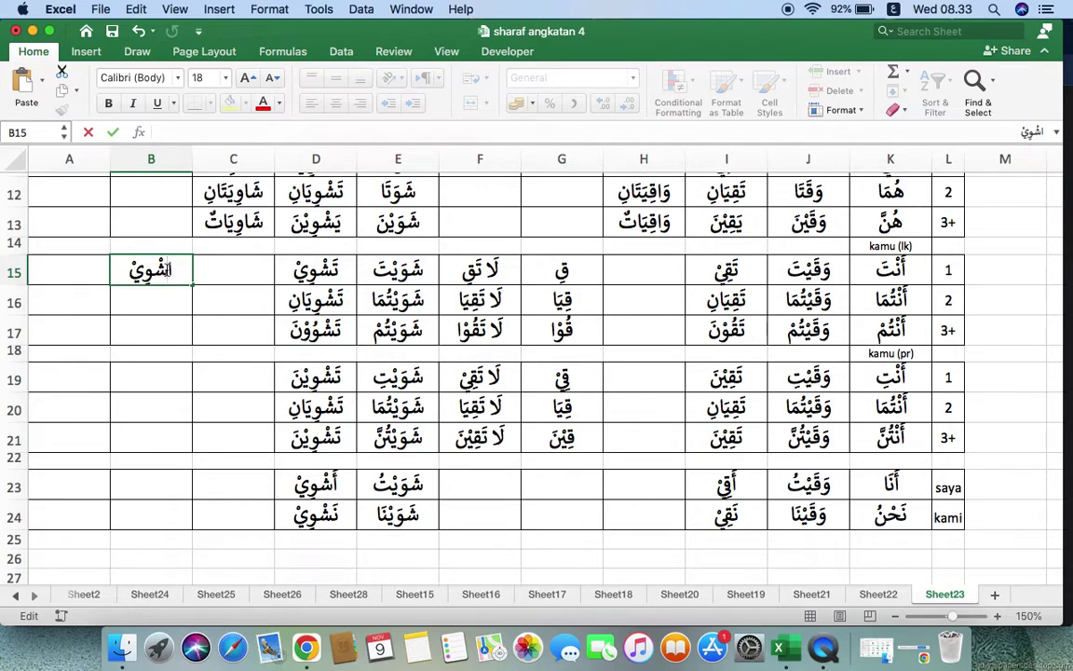
left_click(123, 271)
key("BackSpace")
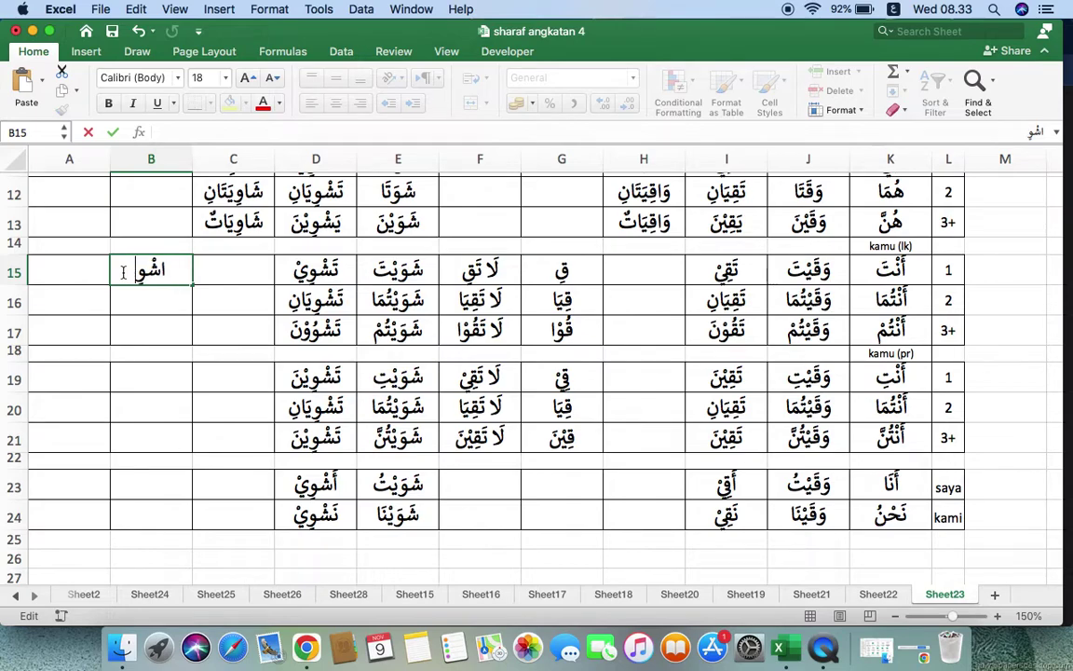
left_click(139, 305)
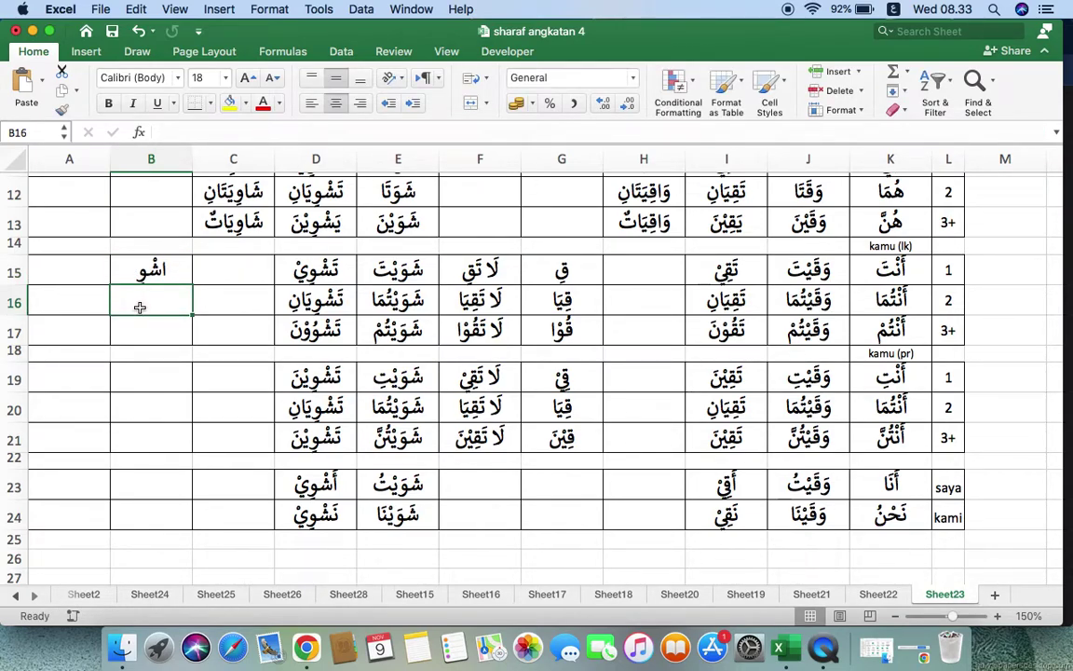
- Copy the present verb from D16 into B16 and change its prefix and ending to make the dual fi'il amr اشْوِيَا
left_click(147, 333)
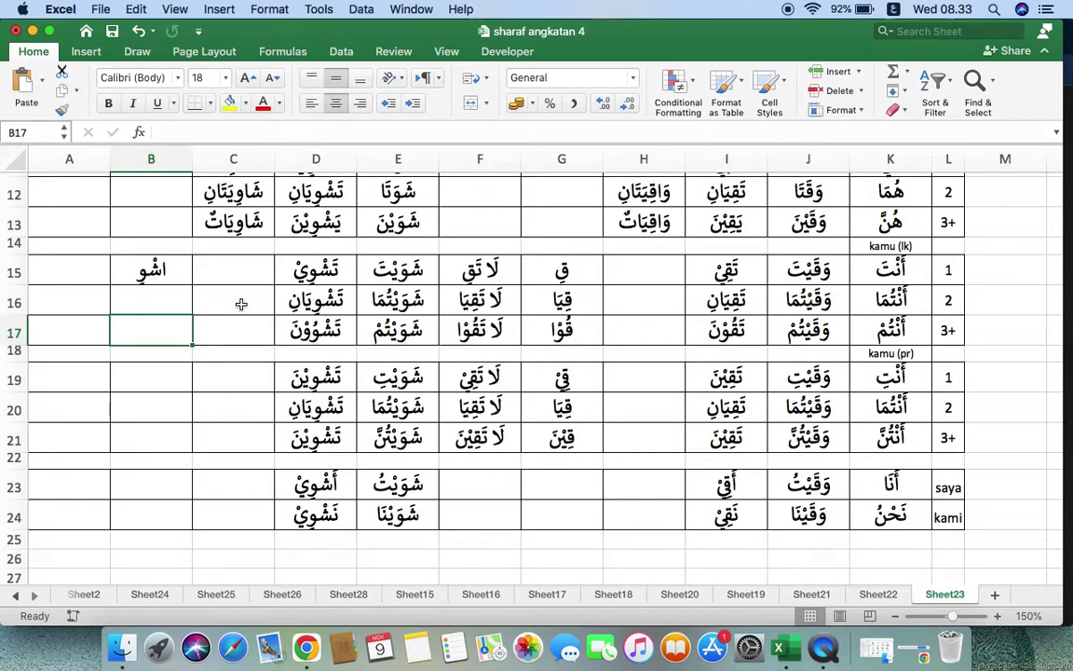
left_click(319, 299)
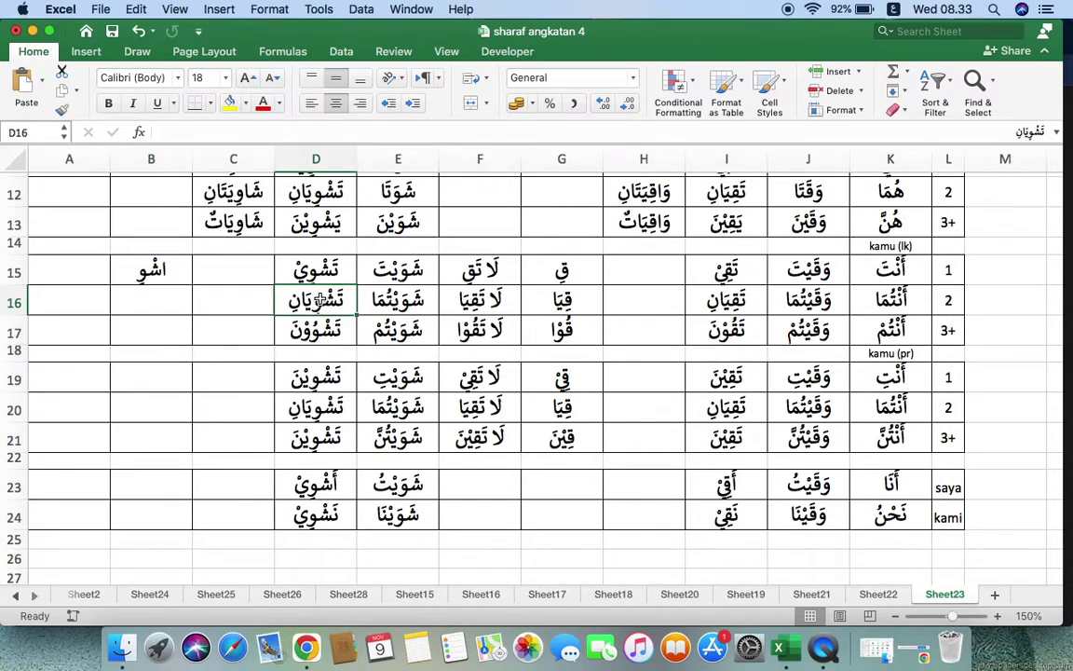
key("super+c")
left_click(171, 291)
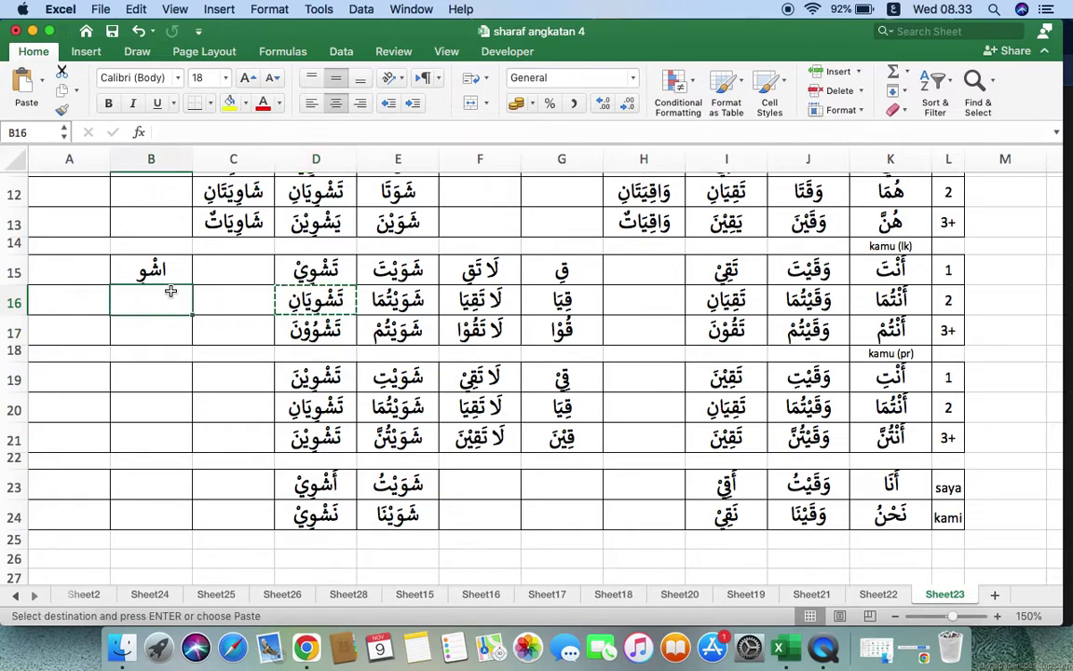
key("super+v")
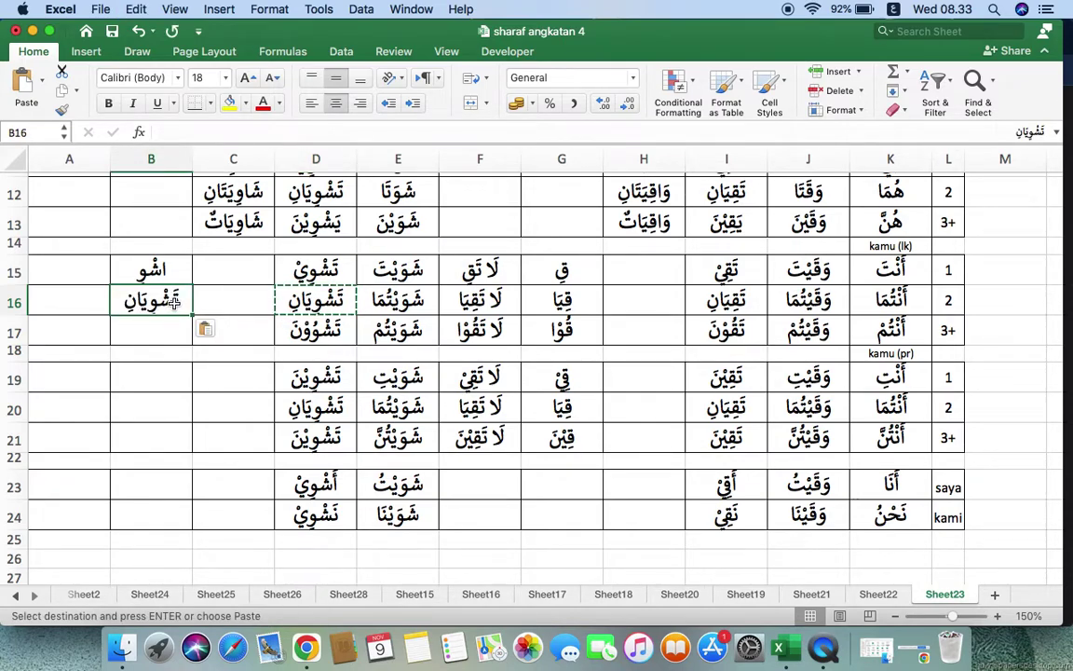
double_click(174, 301)
key("BackSpace")
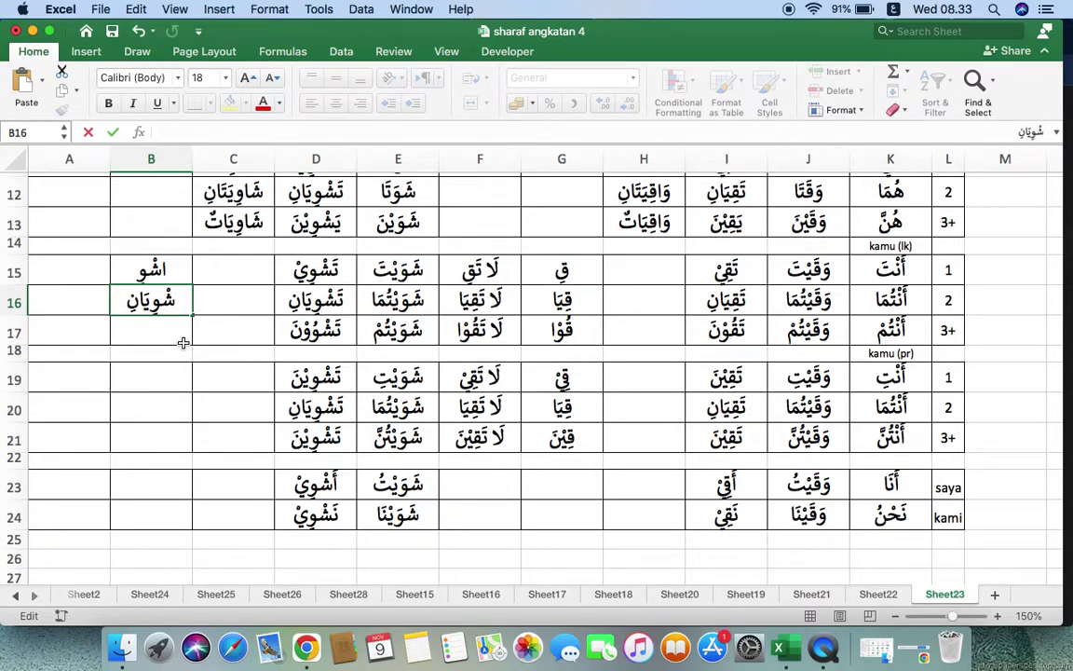
type("ا")
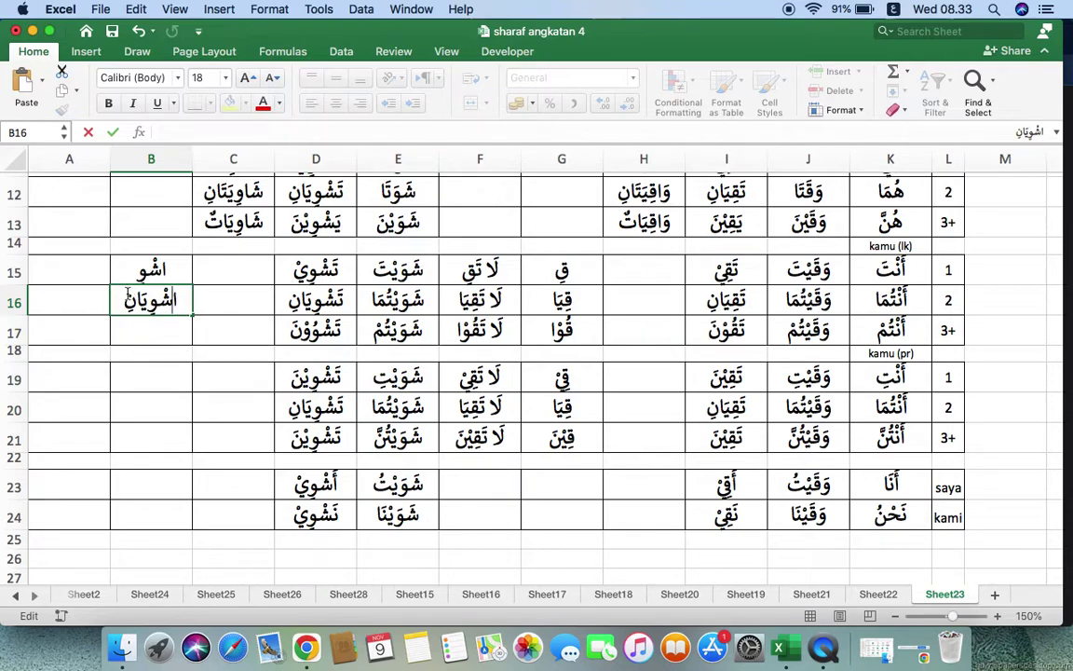
key("BackSpace")
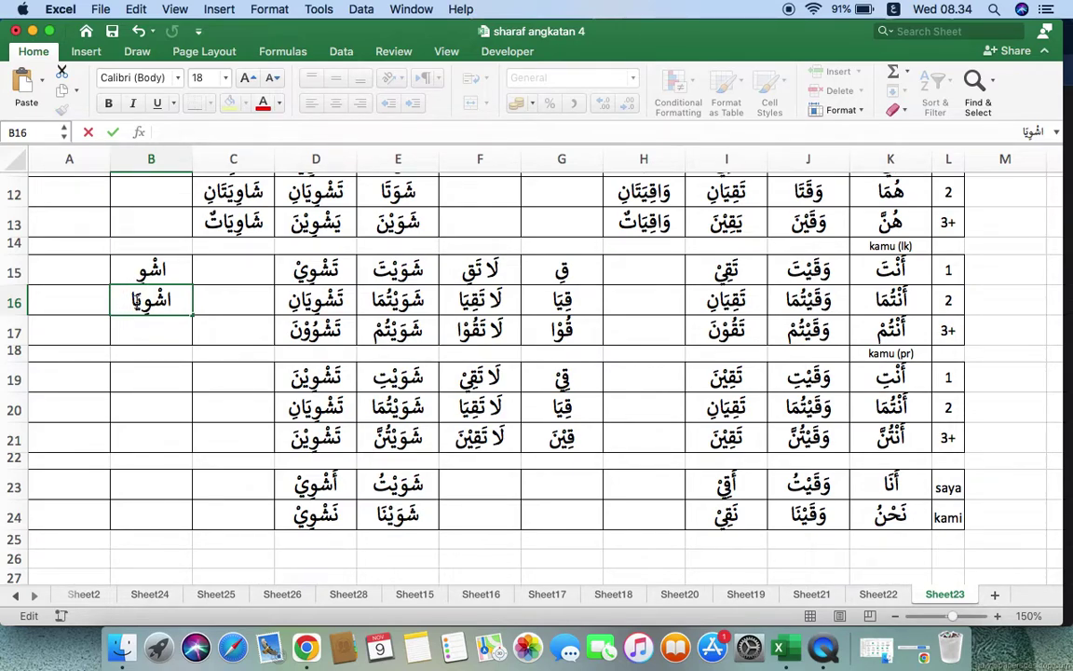
- Copy the present verb from D17 into B17 and change its prefix and ending to make the masculine plural fi'il amr اشْوُوْا
left_click(325, 338)
key("super+c")
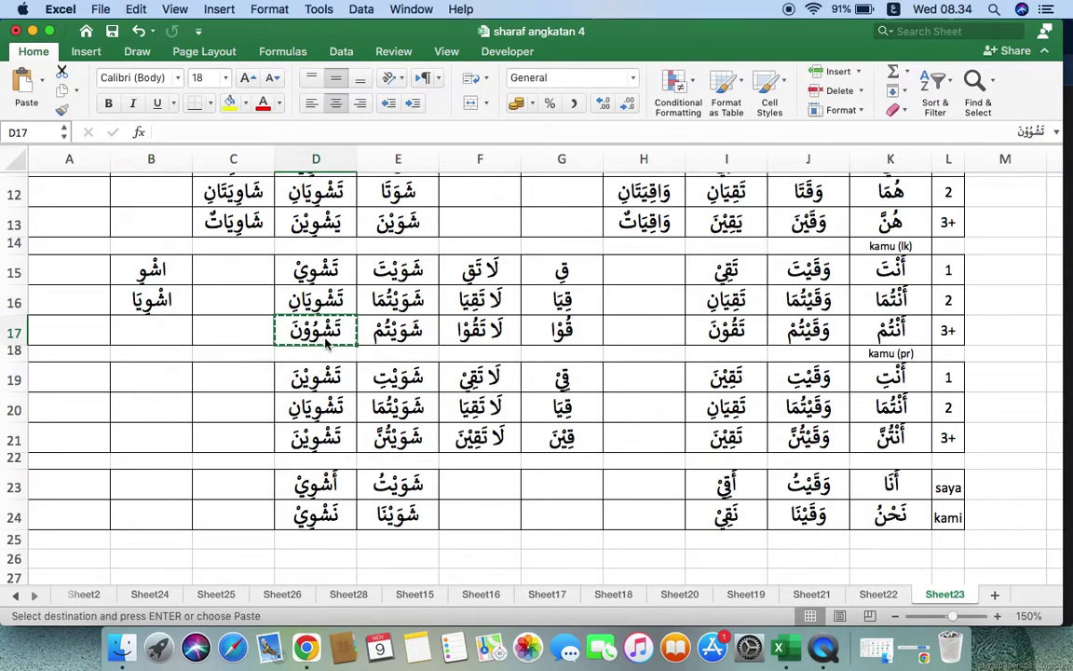
left_click(177, 326)
key("super+v")
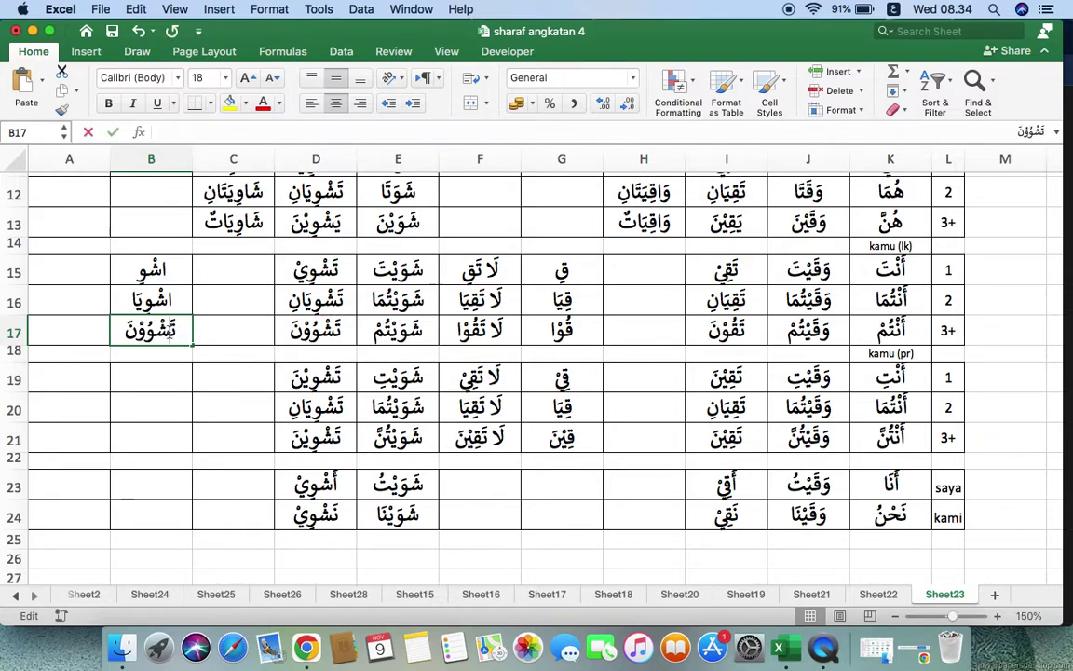
double_click(171, 332)
key("BackSpace")
key("BackSpace")
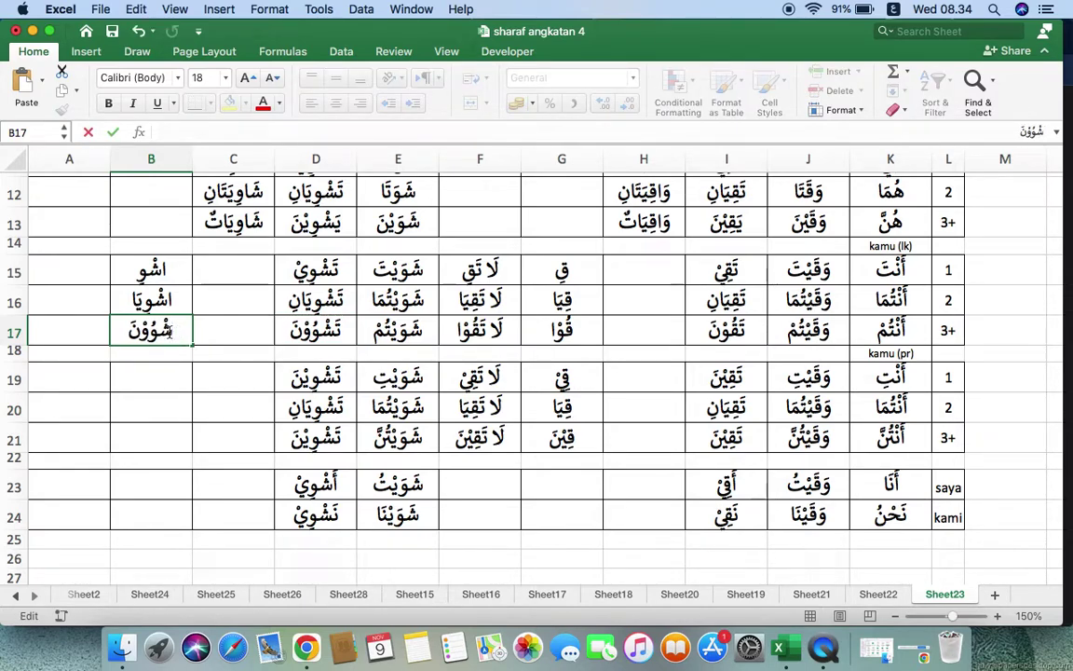
type("ا")
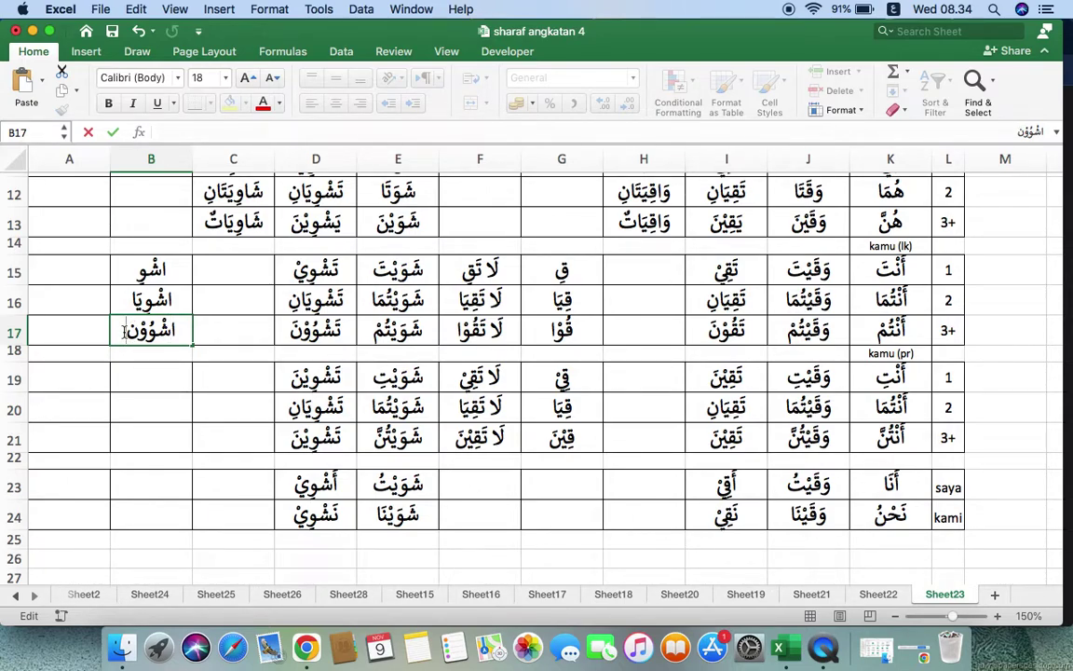
key("BackSpace")
key("BackSpace")
type("ا")
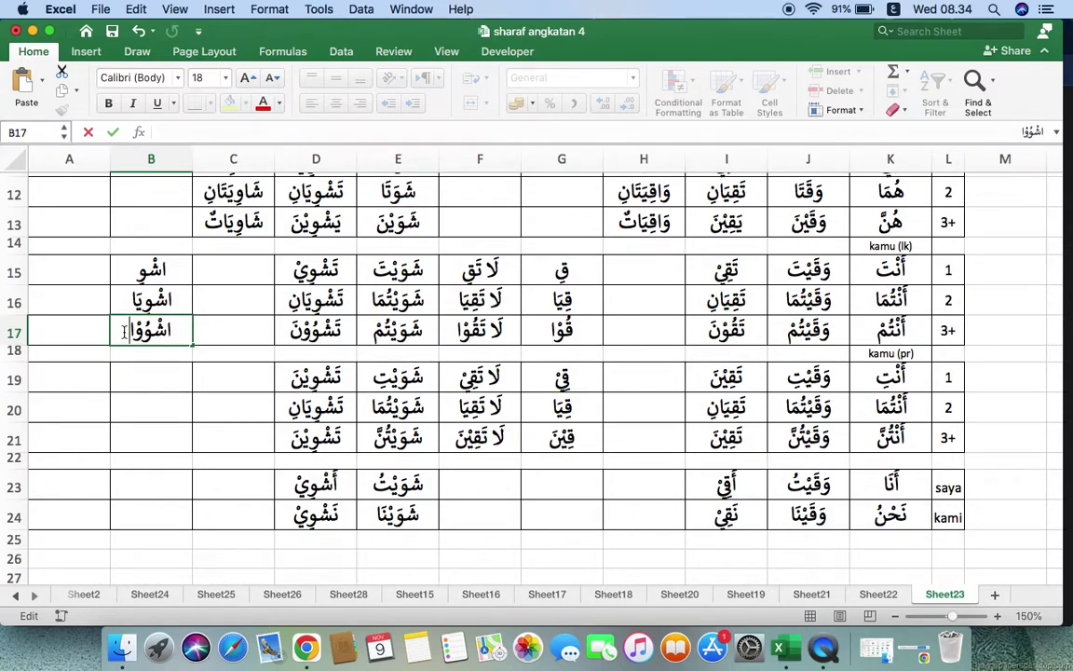
left_click(145, 373)
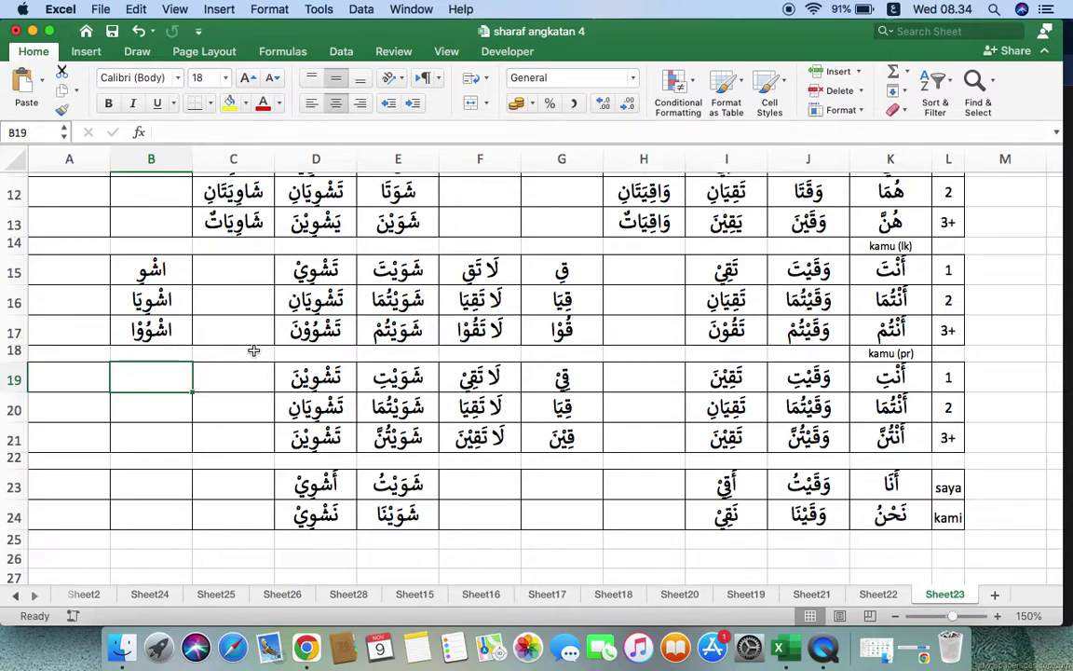
- Copy the present verb from D19 into B19 and change its prefix and ending to make the feminine singular fi'il amr اشْوِيْ
left_click(328, 377)
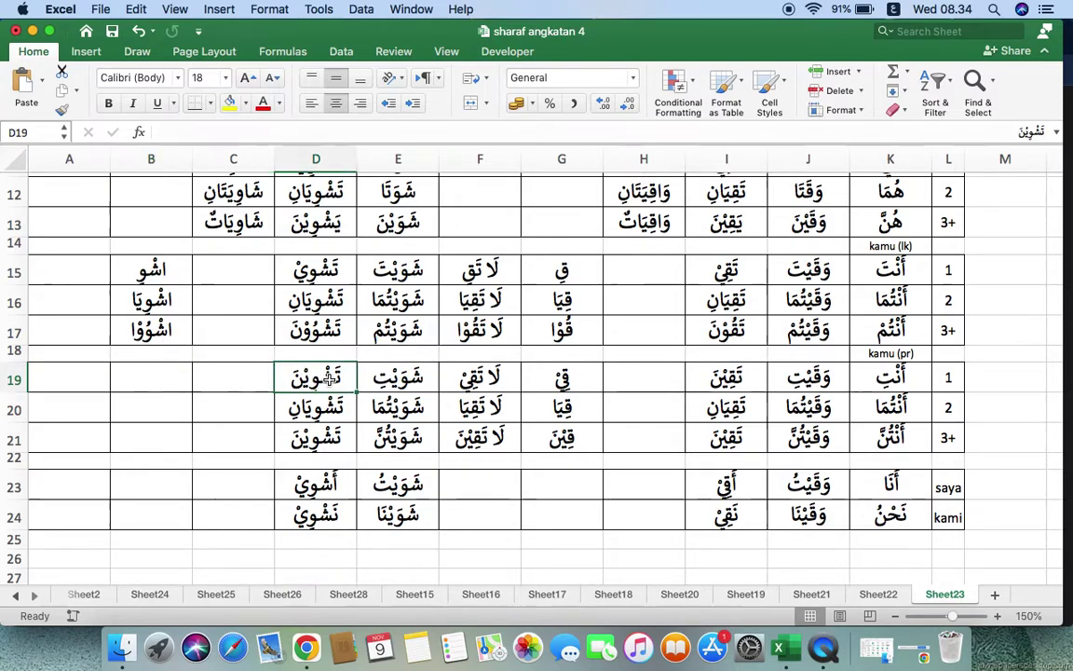
key("super+c")
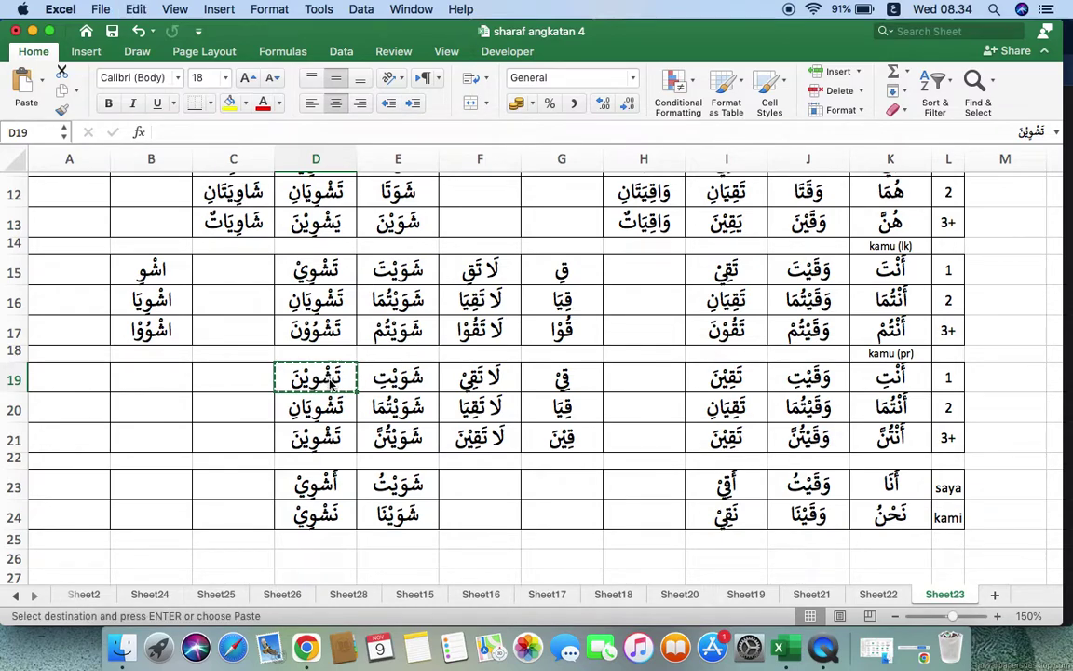
left_click(174, 379)
key("super+v")
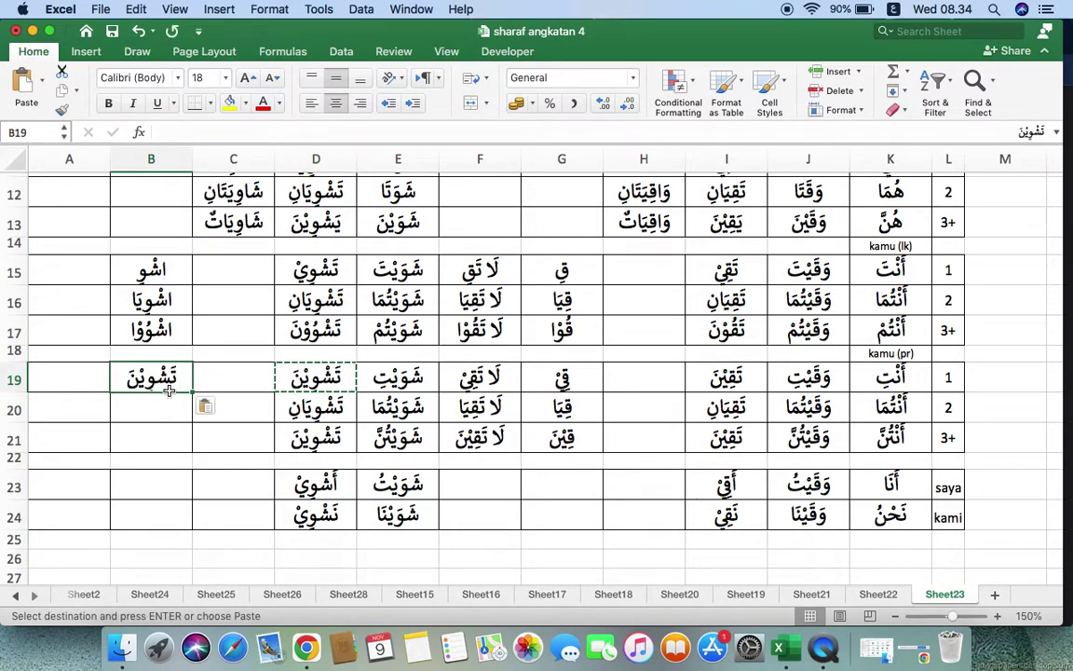
double_click(170, 377)
key("BackSpace")
type("ا")
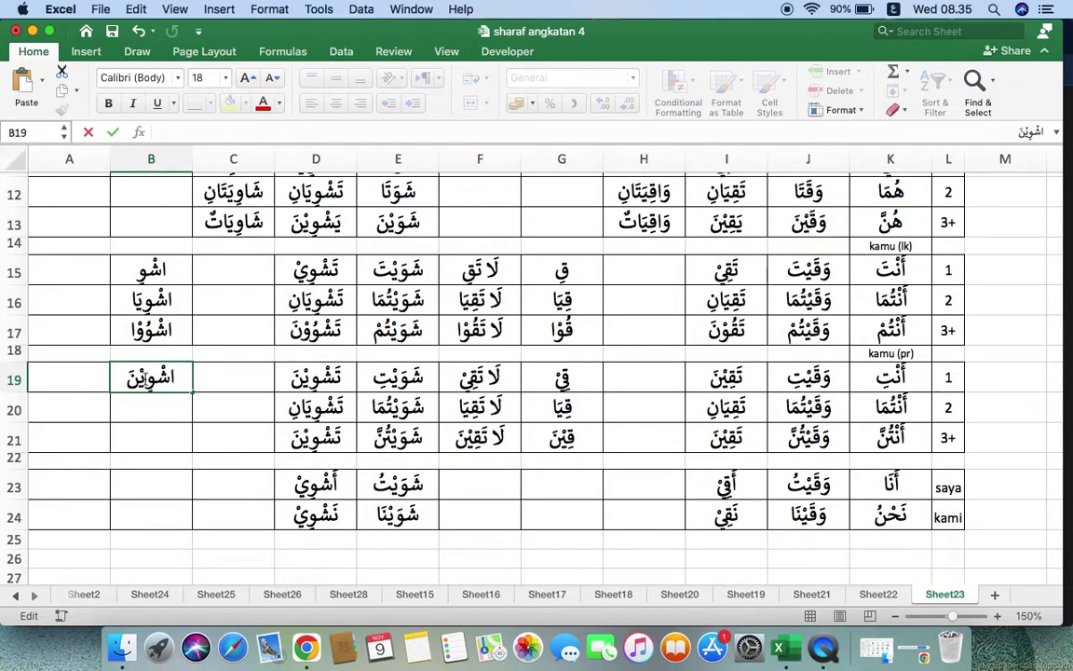
key("BackSpace")
key("BackSpace")
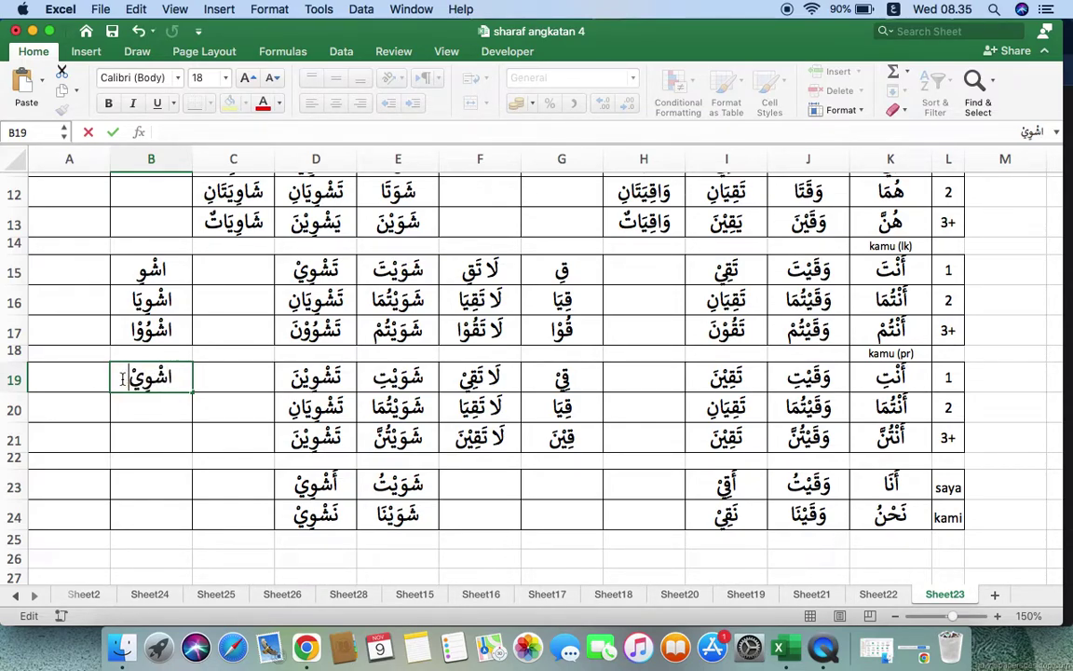
- Copy the present verb from D20 into B20 and change its prefix and ending to make the feminine dual fi'il amr اشْوِيَا
left_click(312, 410)
key("super+c")
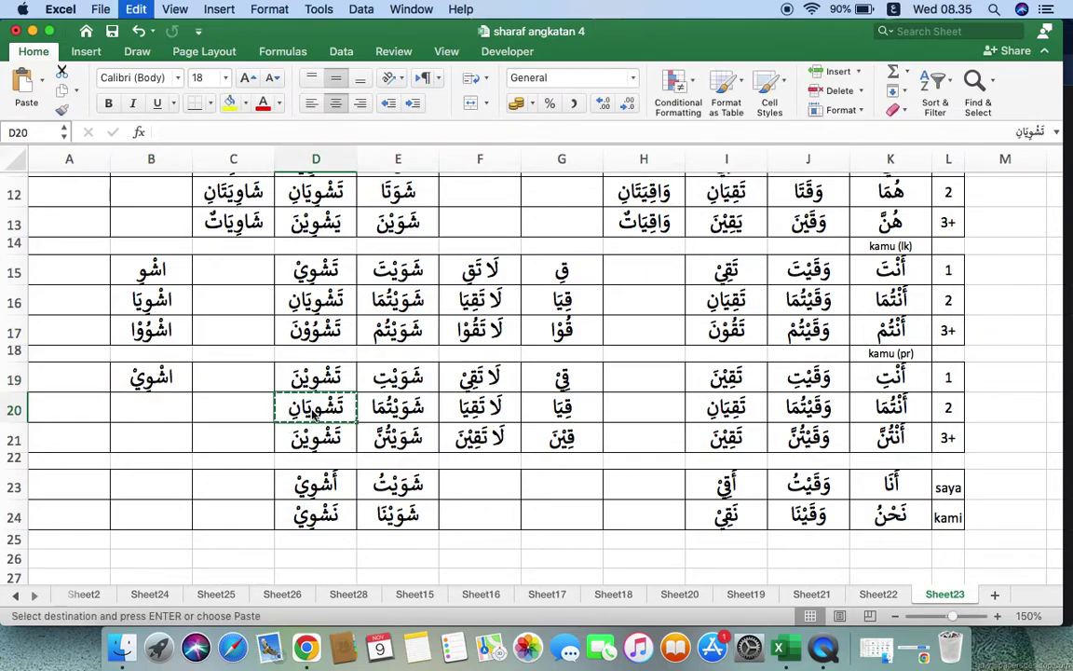
left_click(157, 406)
key("super+v")
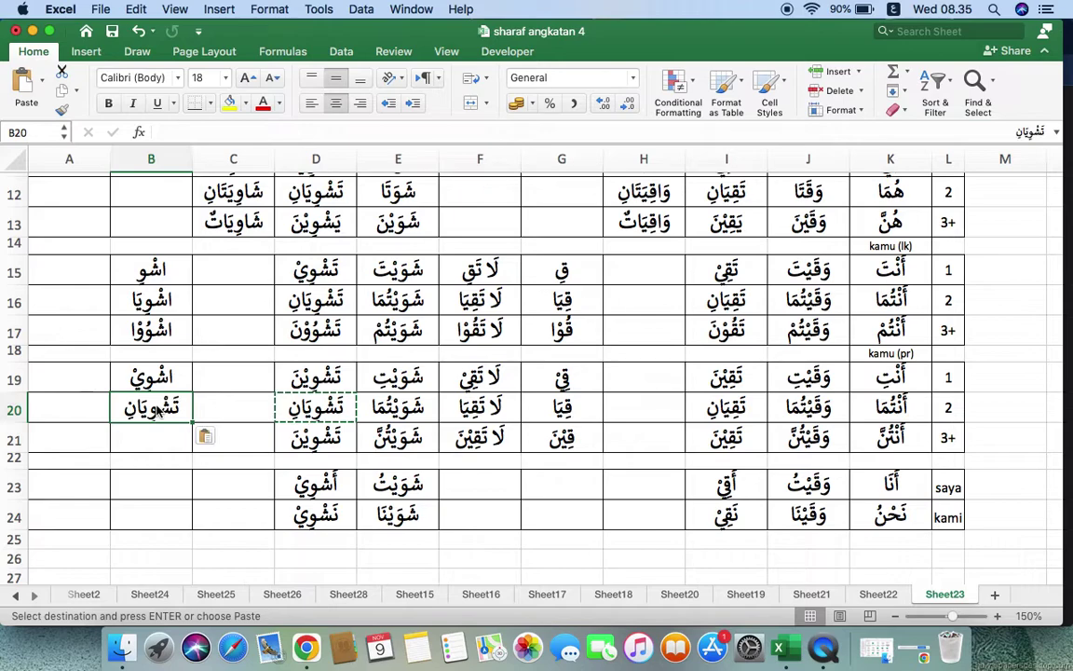
double_click(170, 407)
key("BackSpace")
key("BackSpace")
type("ا")
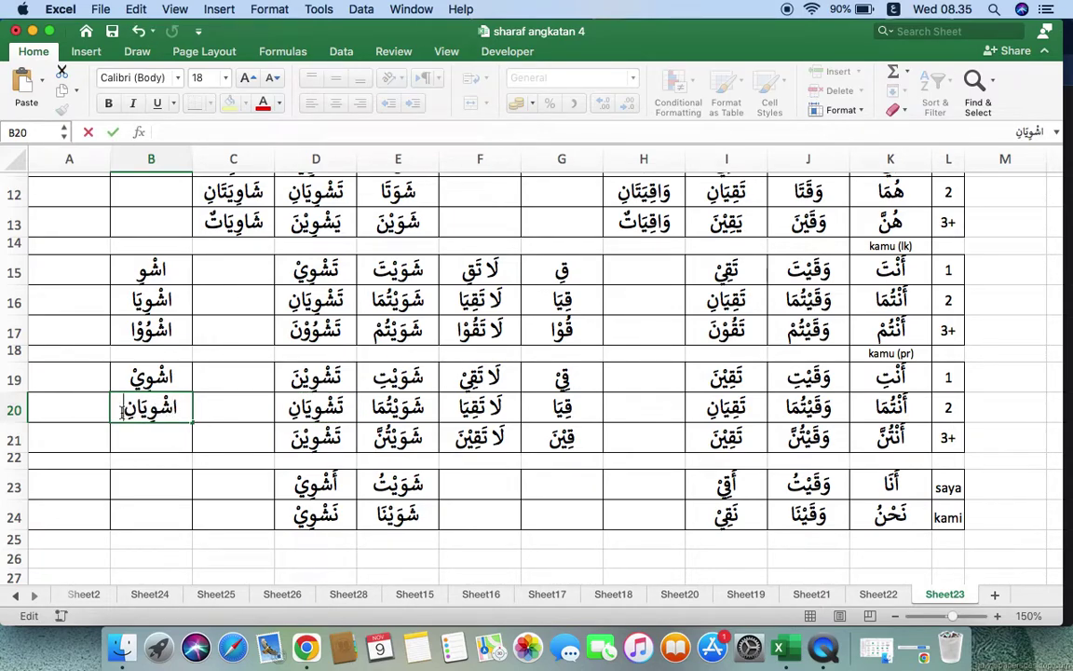
key("BackSpace")
key("BackSpace")
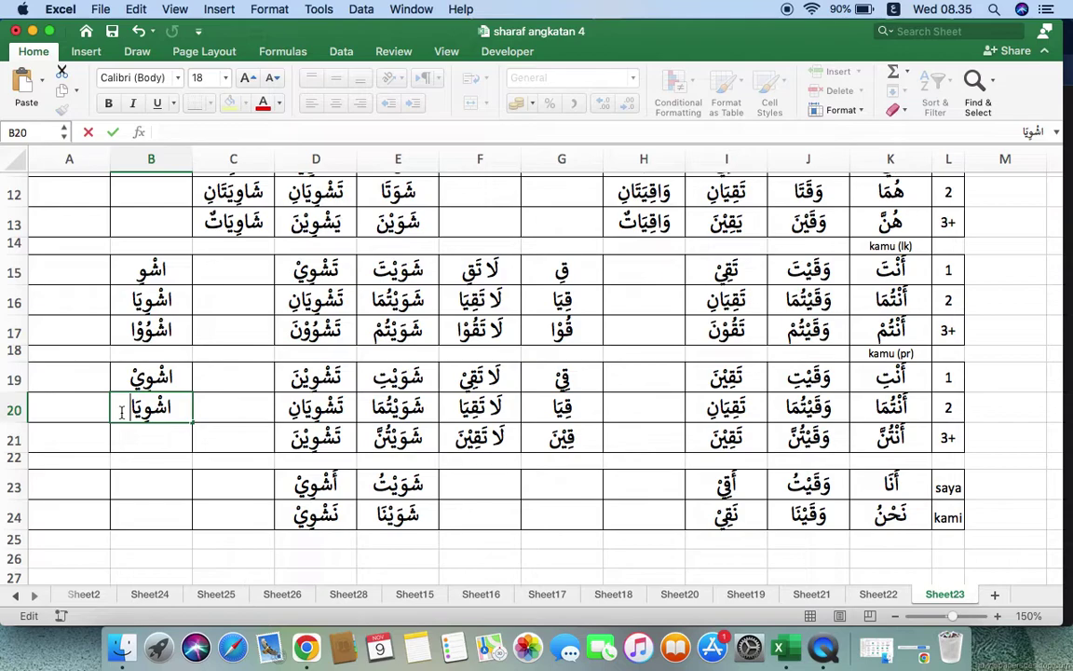
- Copy the present verb from D21 into B21 and replace its prefix to make the feminine plural fi'il amr اشْوِيْنَ
left_click(328, 445)
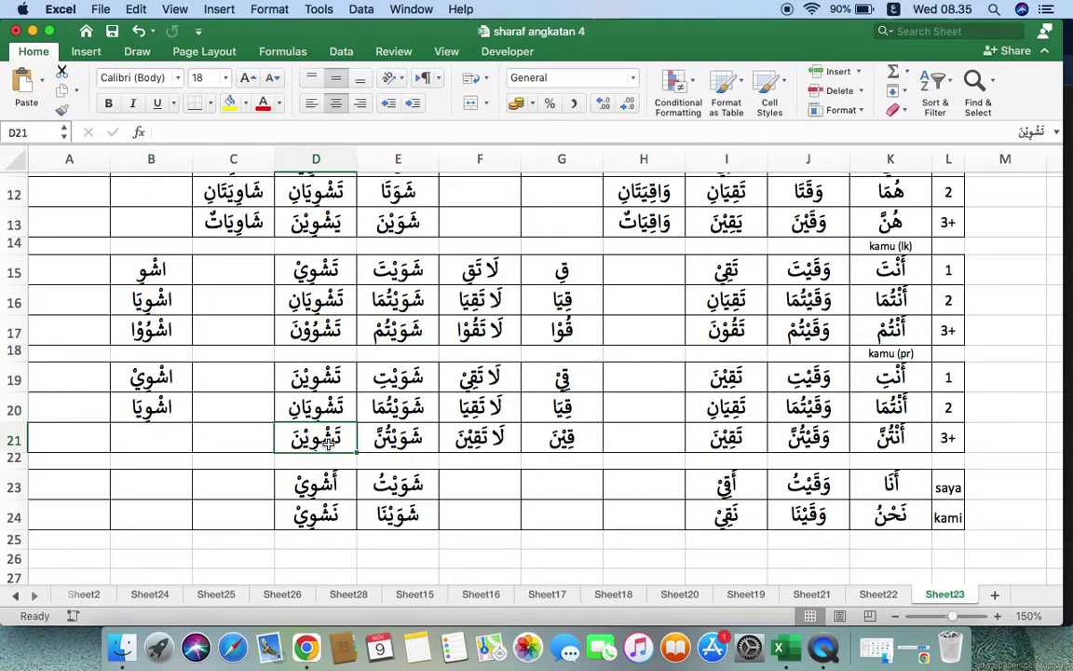
key("super+c")
left_click(174, 433)
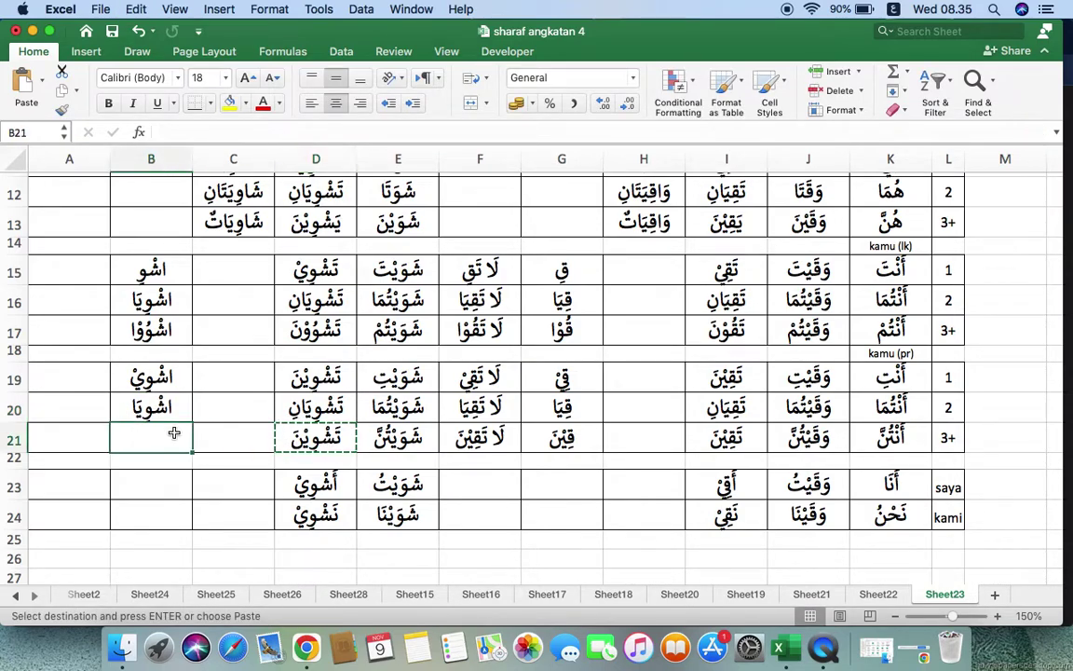
key("super+v")
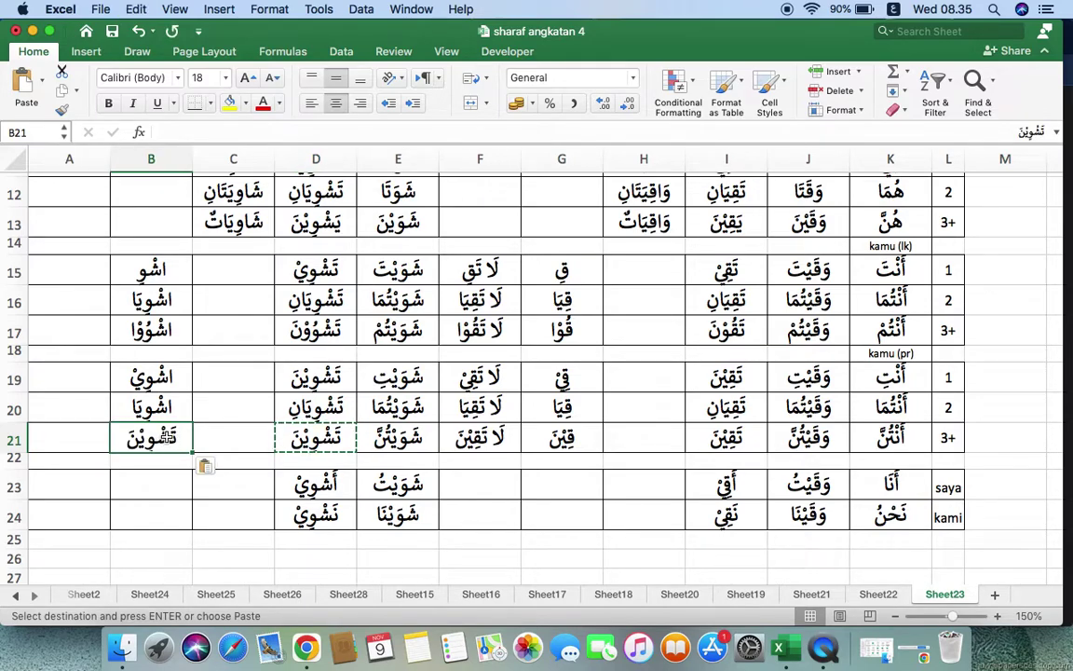
double_click(166, 437)
key("BackSpace")
key("BackSpace")
type("ا")
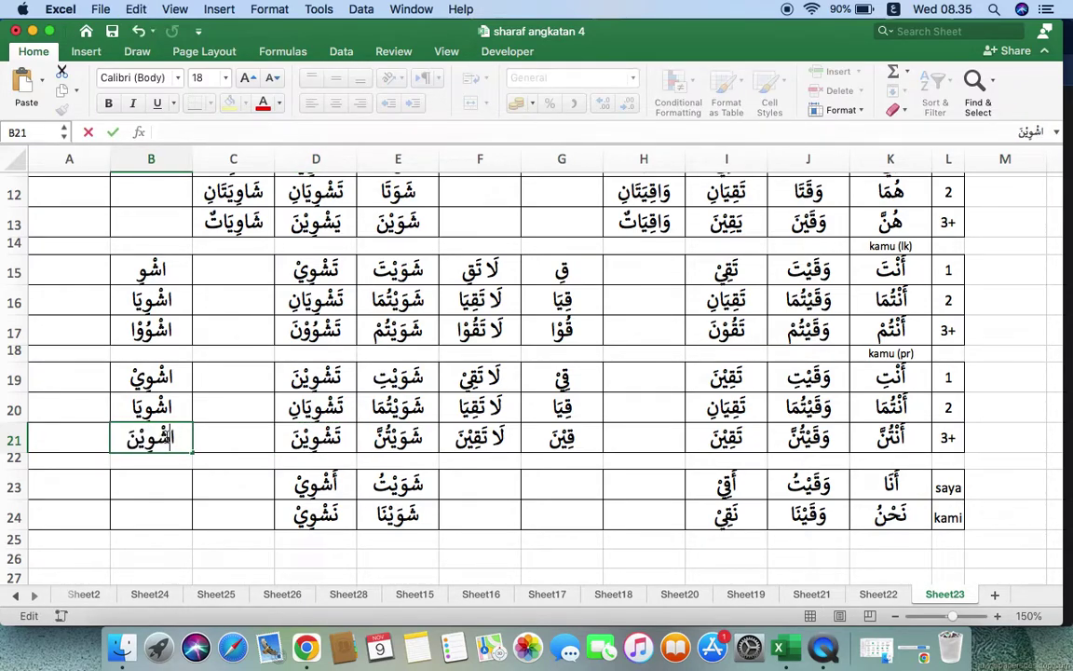
left_click(153, 486)
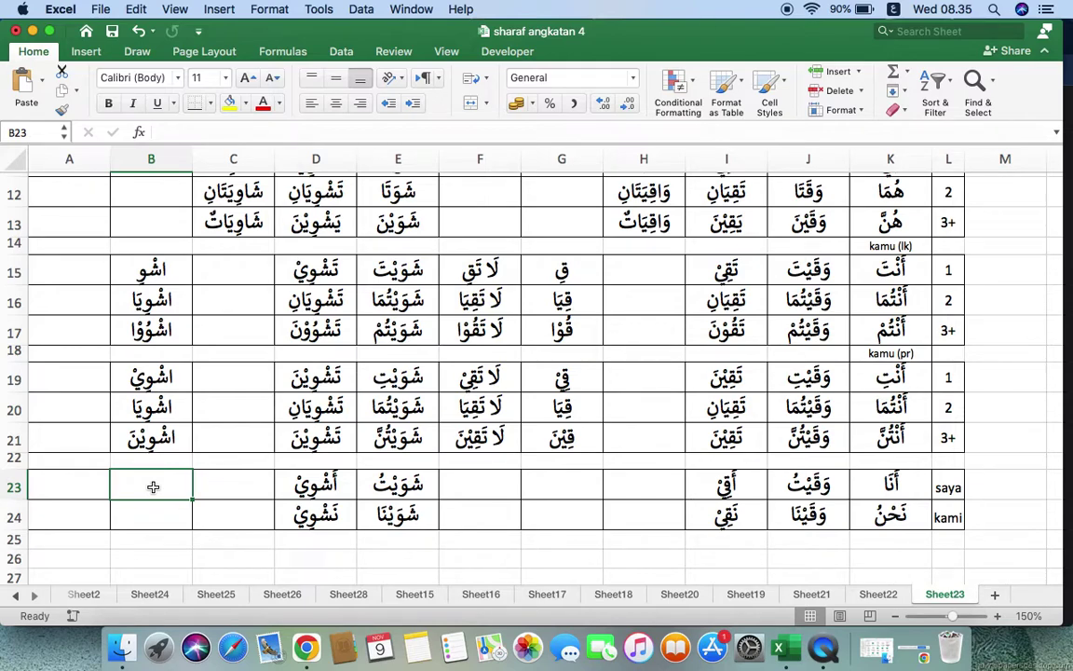
- Copy the second-person present verbs from D15:D21 into A15:A21
left_click(323, 271)
left_click_drag(324, 270, 325, 431)
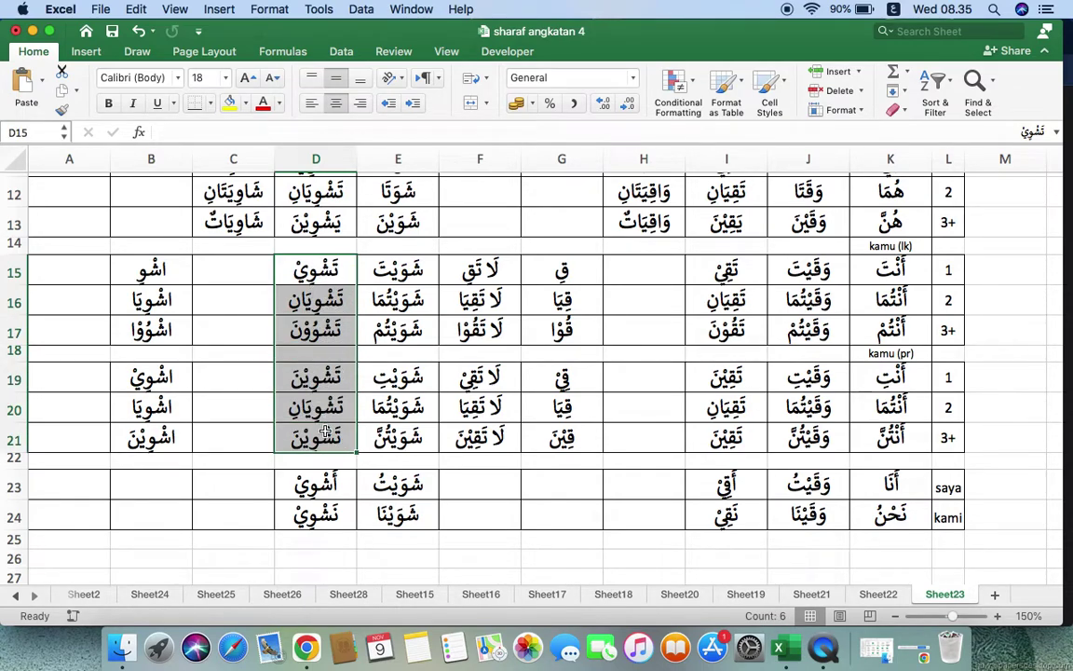
key("super+c")
left_click(92, 272)
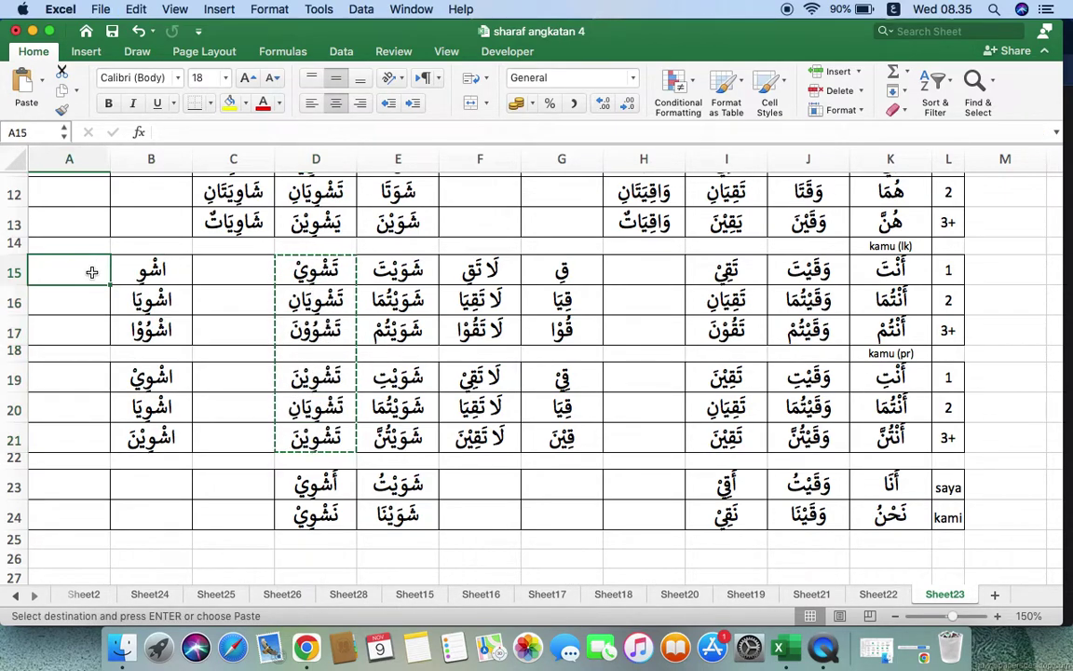
key("super+v")
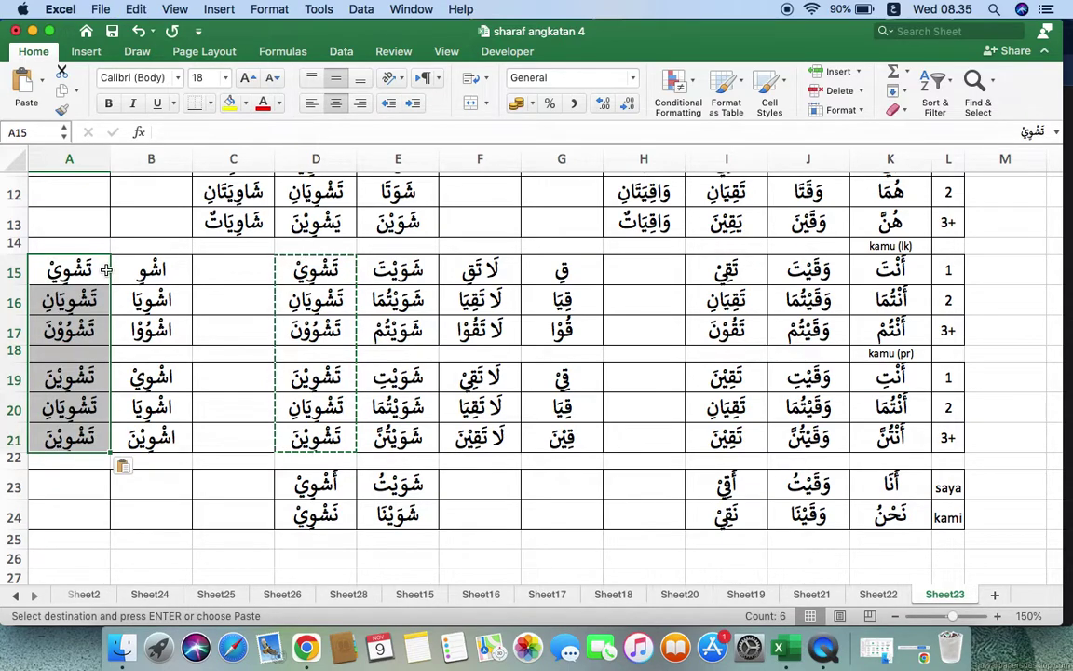
- Put لَا in front of the copied present verbs in A15, A16 and A17
double_click(106, 270)
type("لَا")
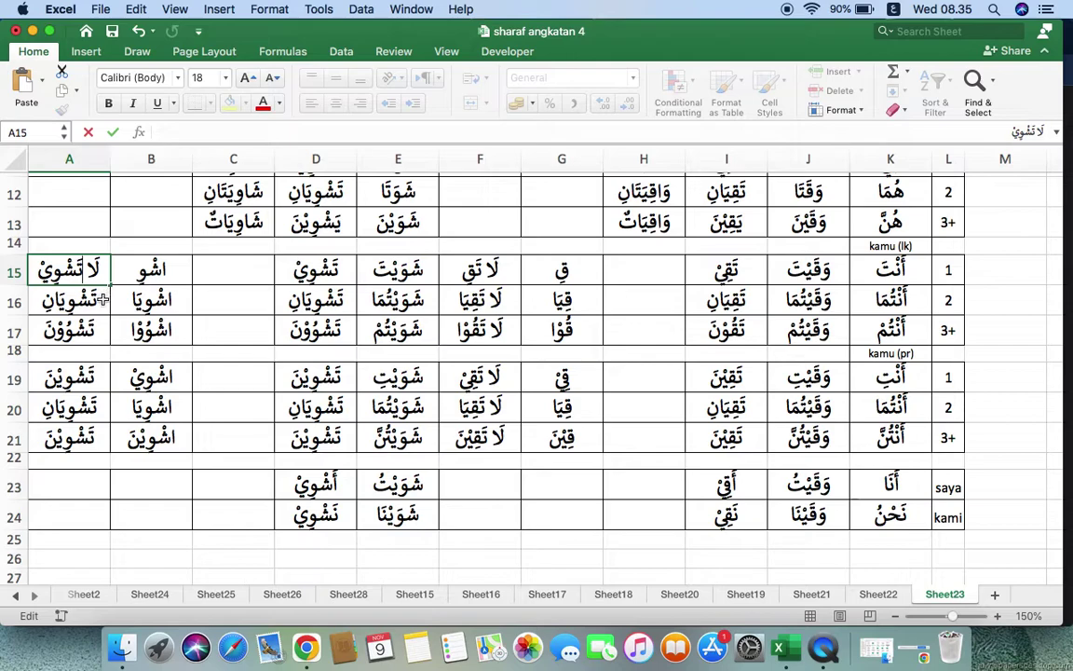
double_click(103, 298)
type("لَا")
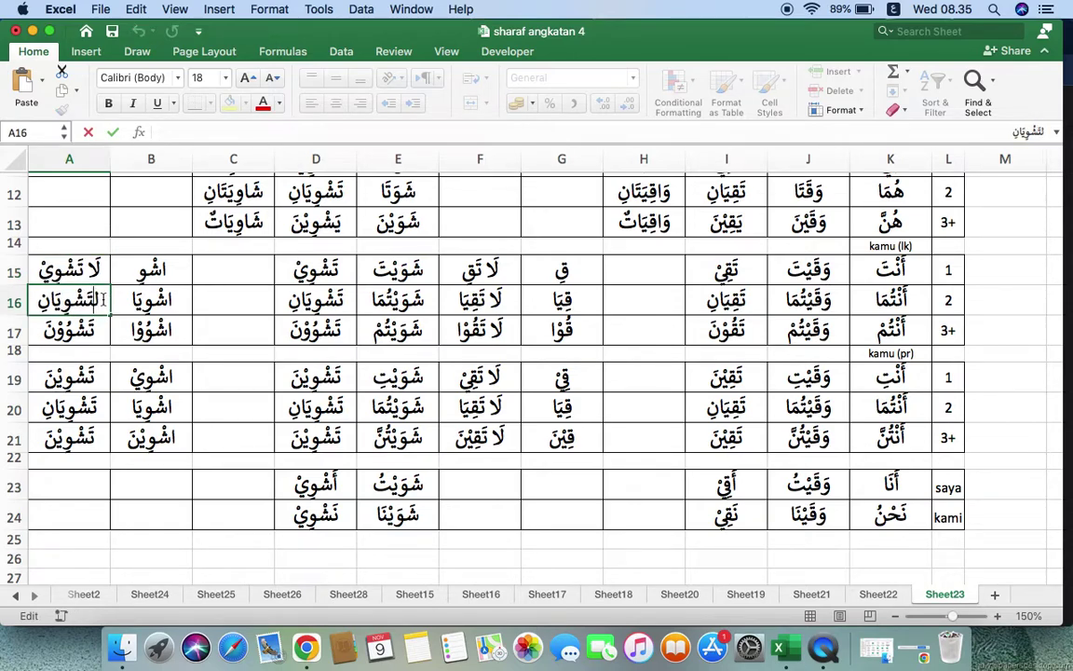
double_click(104, 324)
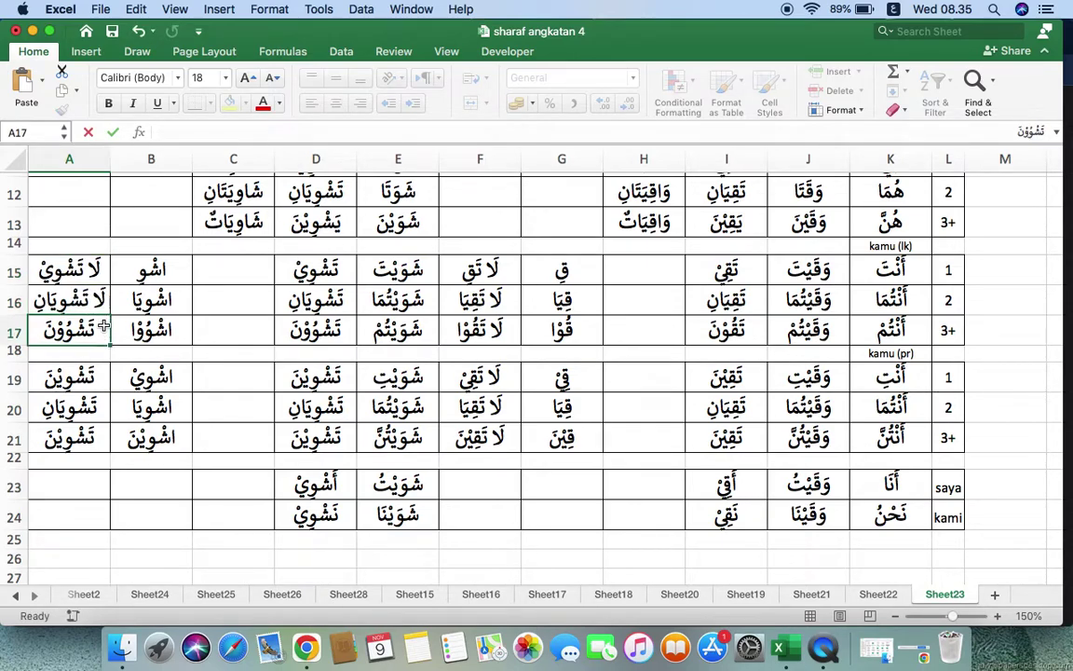
type("لَا")
type("ا")
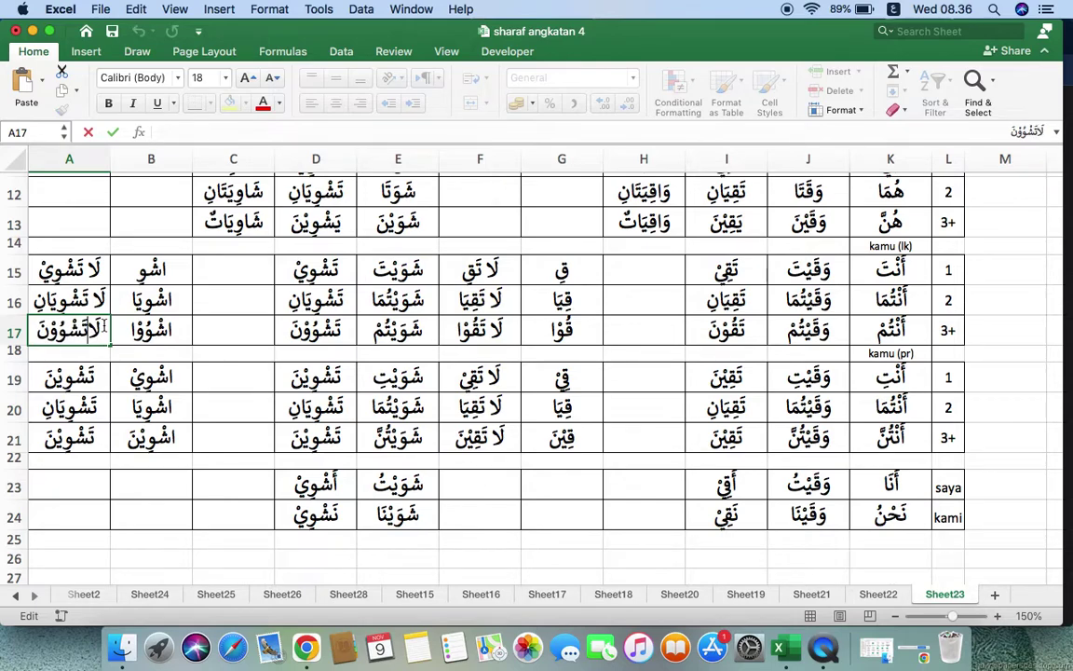
- Put لَا in front of the feminine second-person present verbs in A19, A20 and A21
double_click(105, 375)
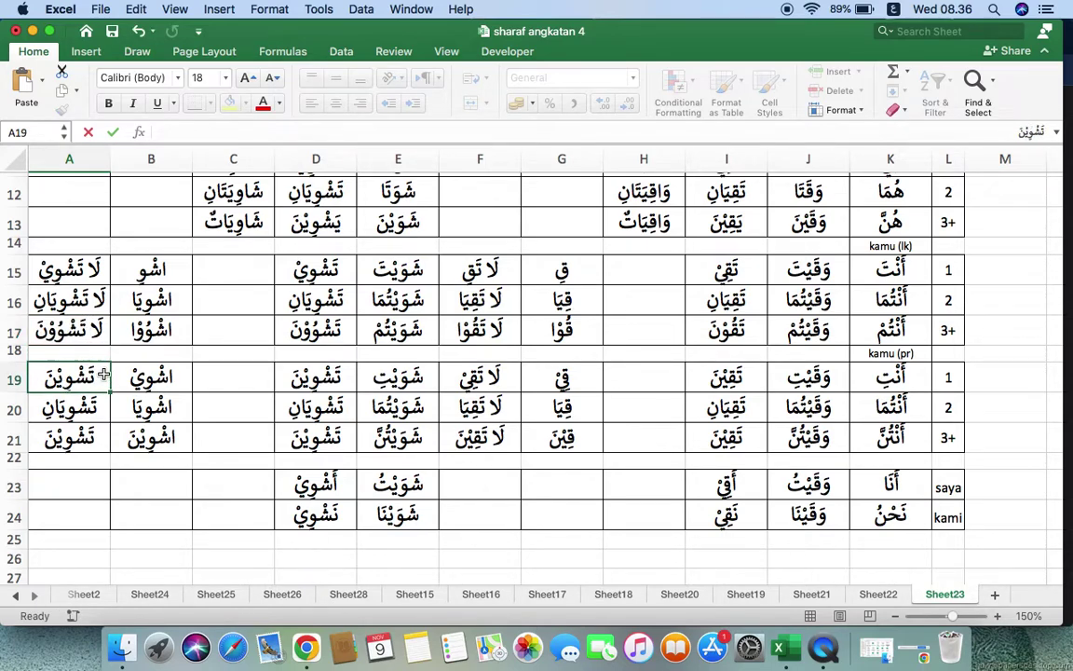
type("لَ")
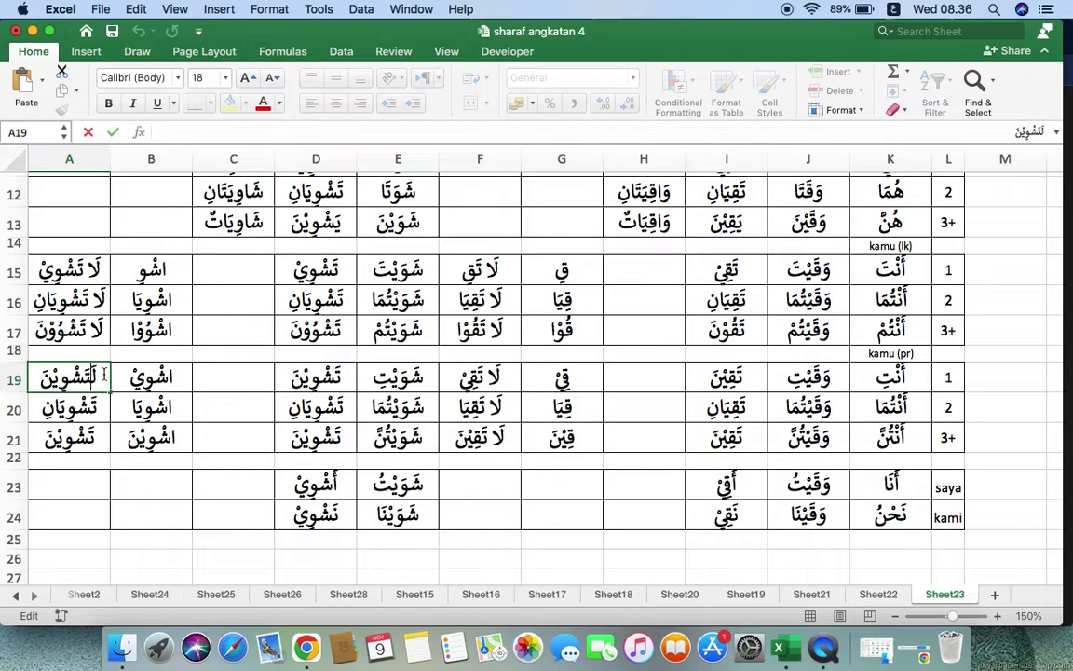
type("ا")
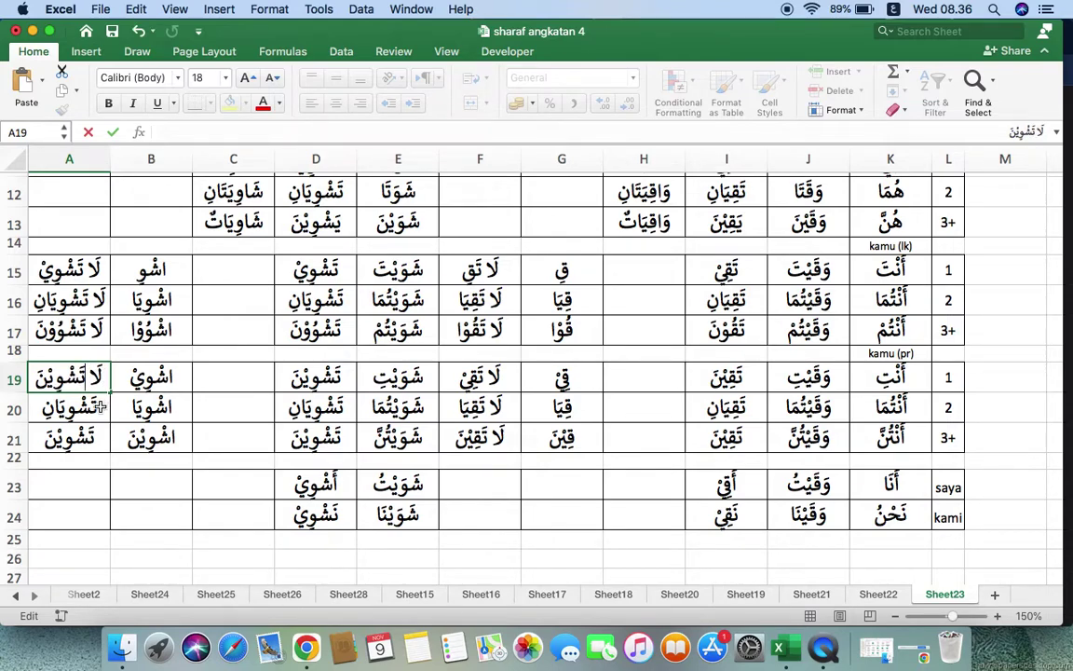
double_click(99, 407)
type("لا")
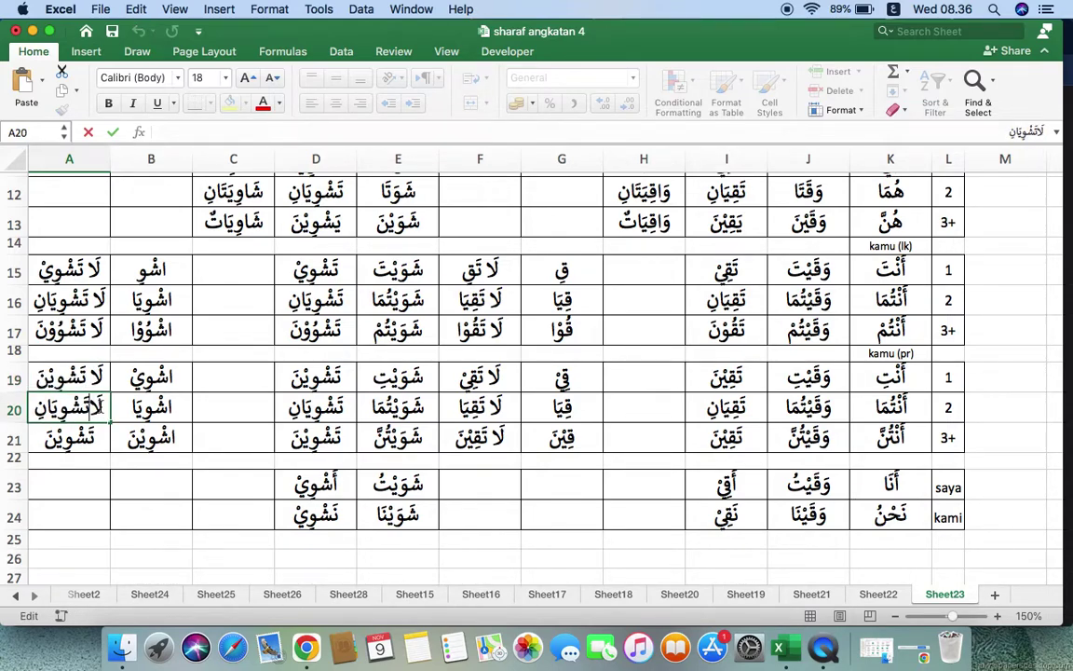
double_click(104, 434)
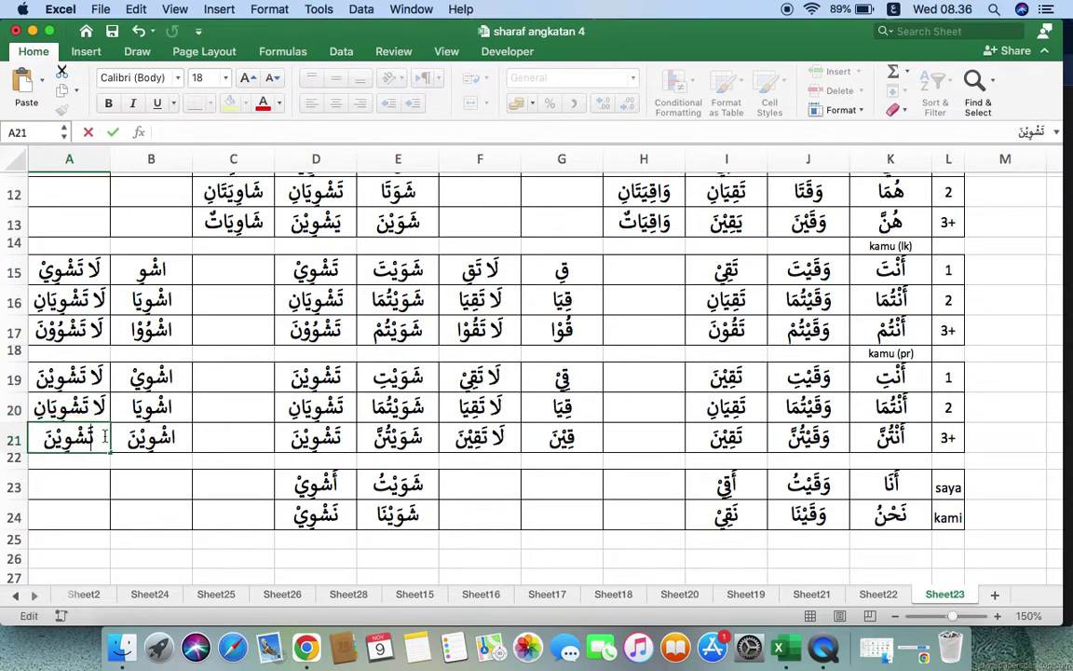
type("لَا")
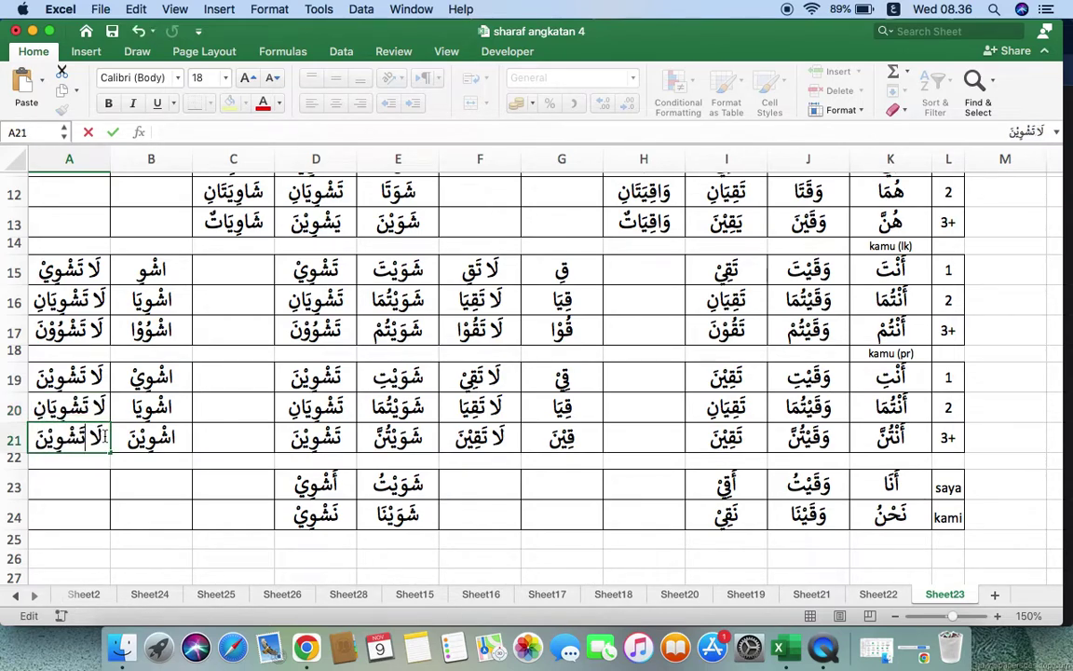
- Shorten the masculine fi'il nahyi endings in A15:A17 to make لَا تَشْوِ, لَا تَشْوِيَا and لَا تَشْوُوْا
double_click(35, 270)
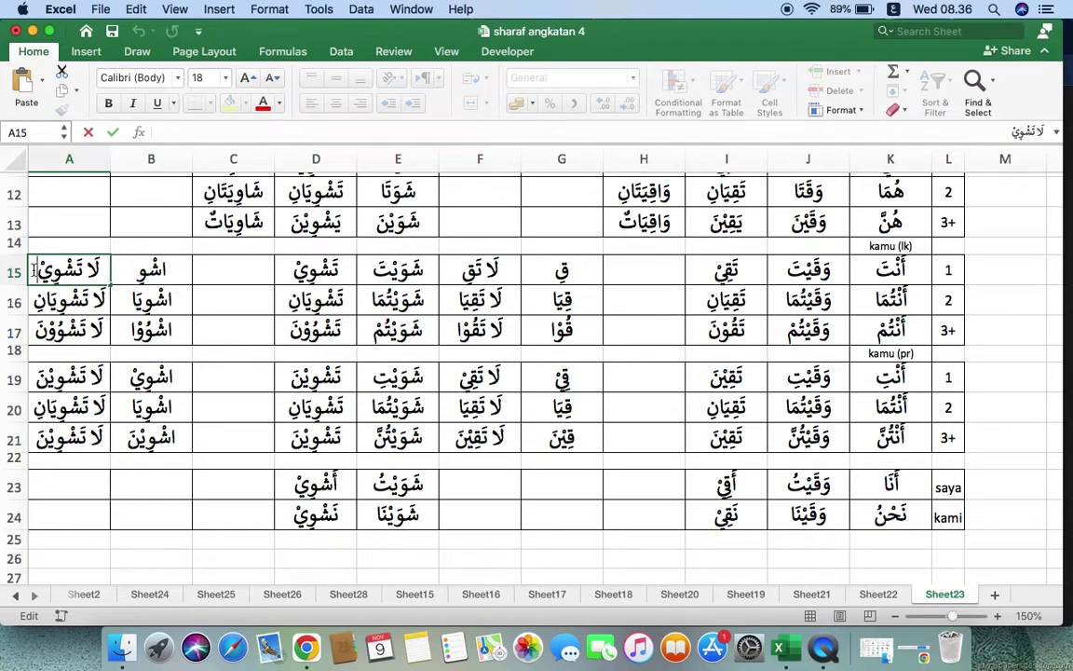
key("BackSpace")
key("BackSpace")
key("BackSpace")
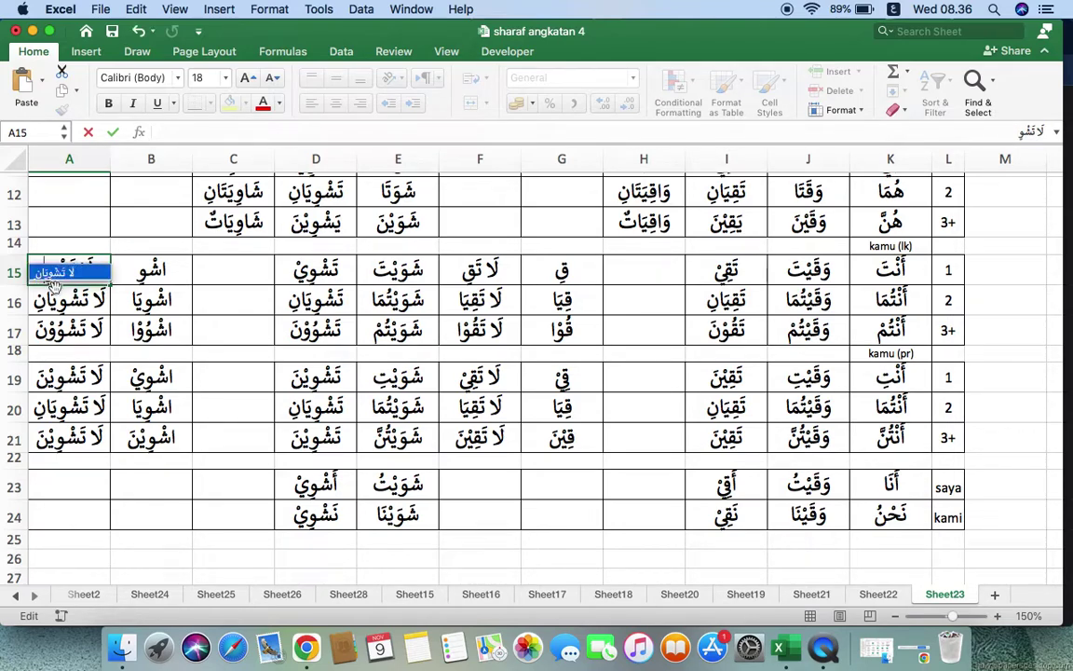
left_click(58, 301)
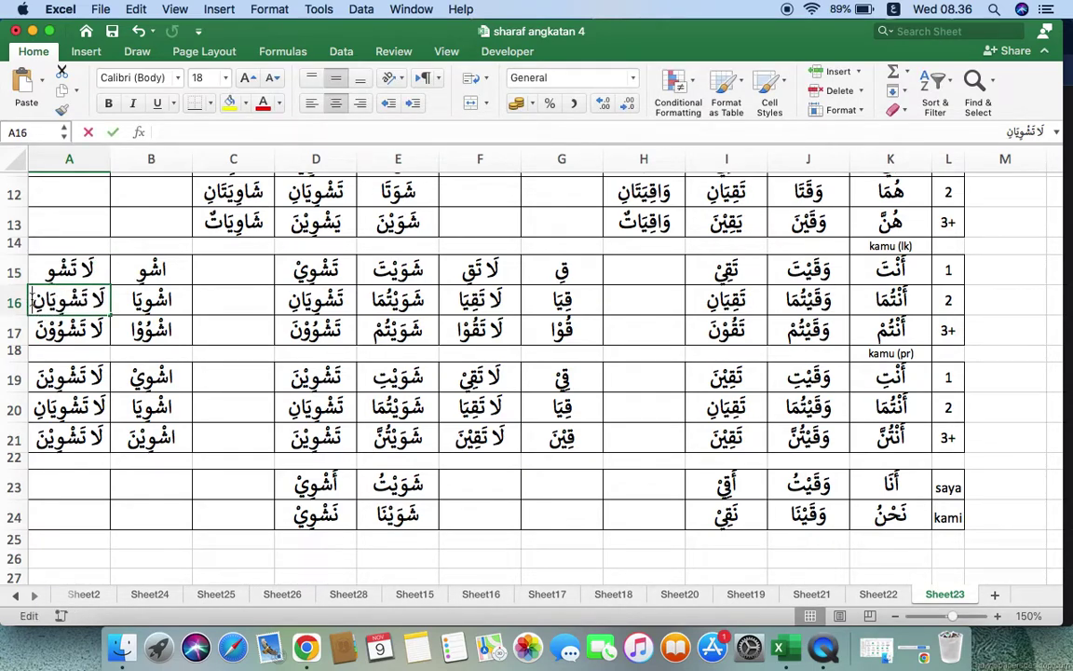
double_click(33, 300)
key("BackSpace")
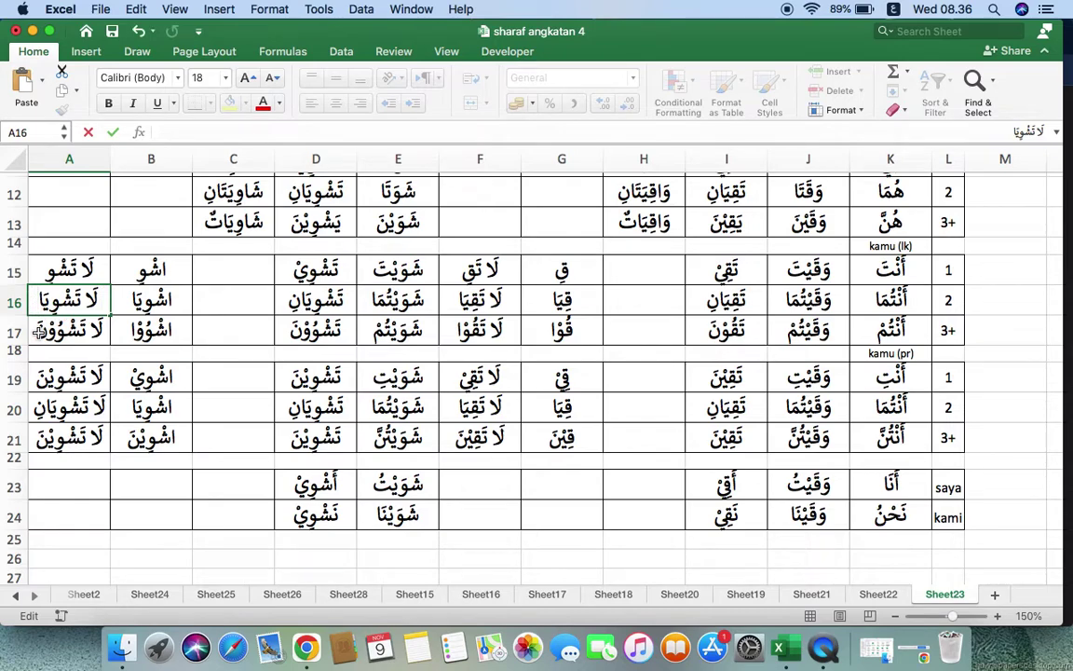
double_click(32, 328)
key("BackSpace")
type("ا")
- Remove the final nun from A19 and A20 to make the feminine fi'il nahyi forms لَا تَشْوِيْ and لَا تَشْوِيَا
double_click(32, 379)
key("BackSpace")
key("BackSpace")
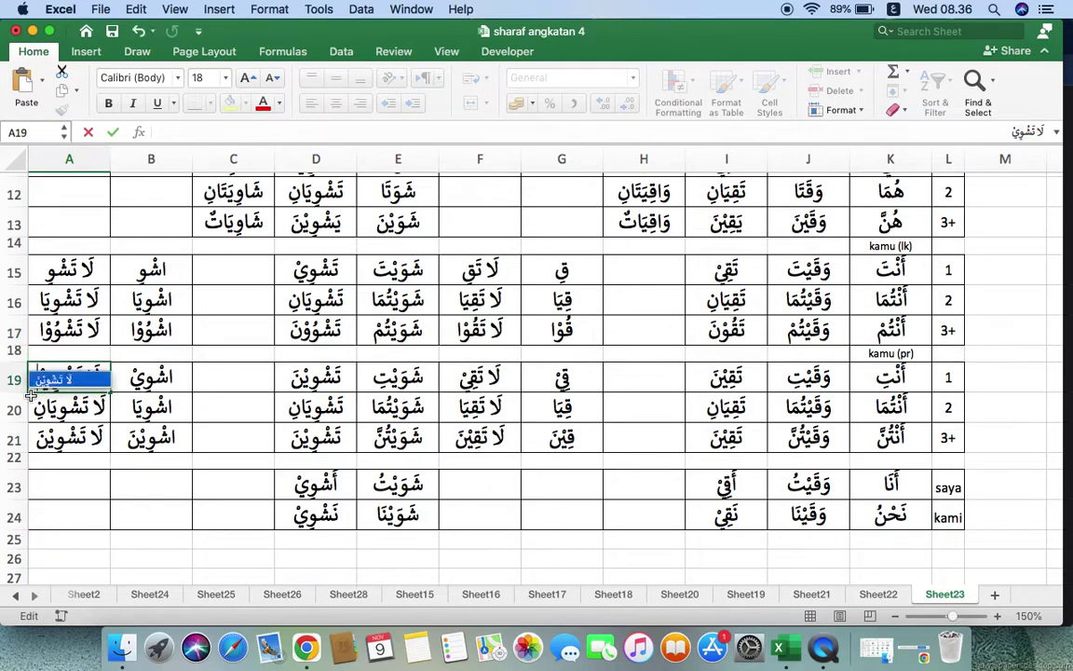
double_click(33, 408)
key("BackSpace")
key("BackSpace")
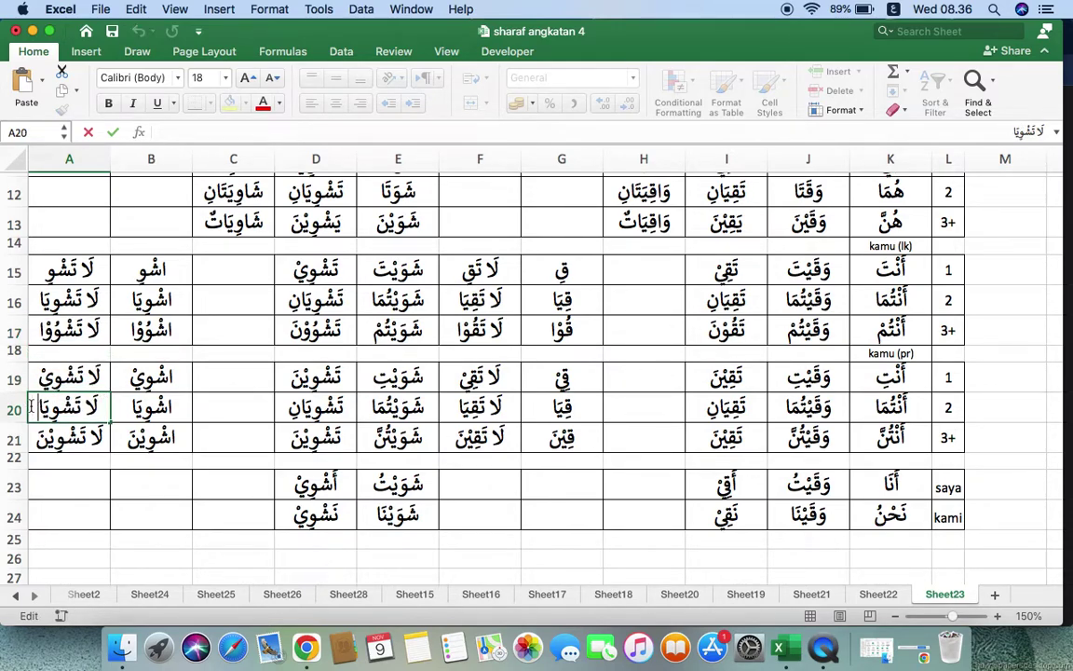
left_click(40, 438)
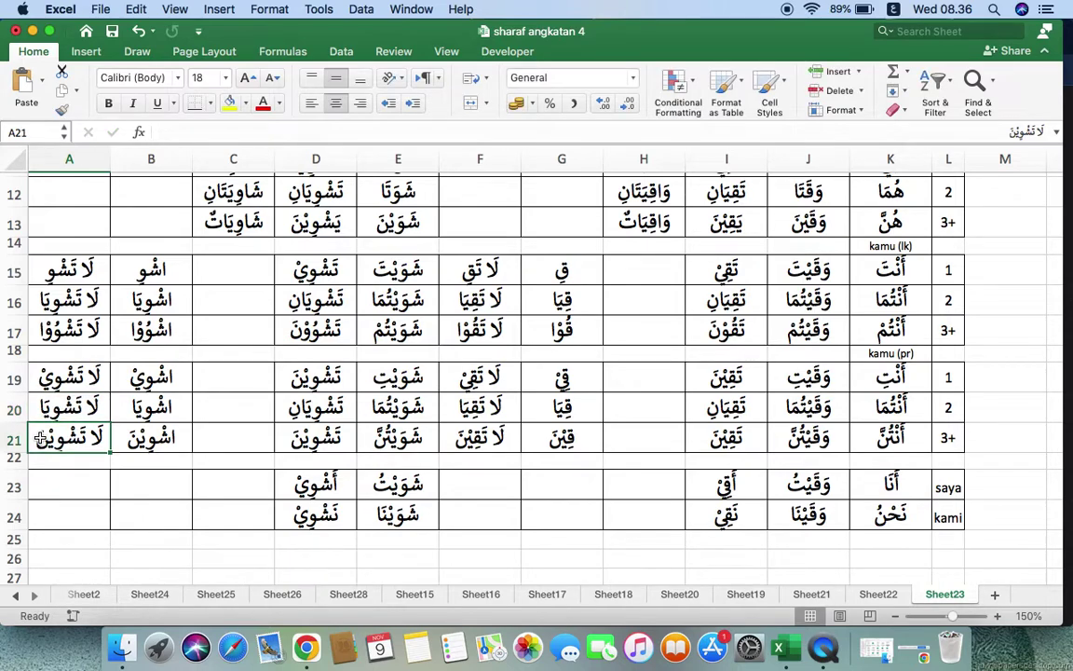
left_click(55, 479)
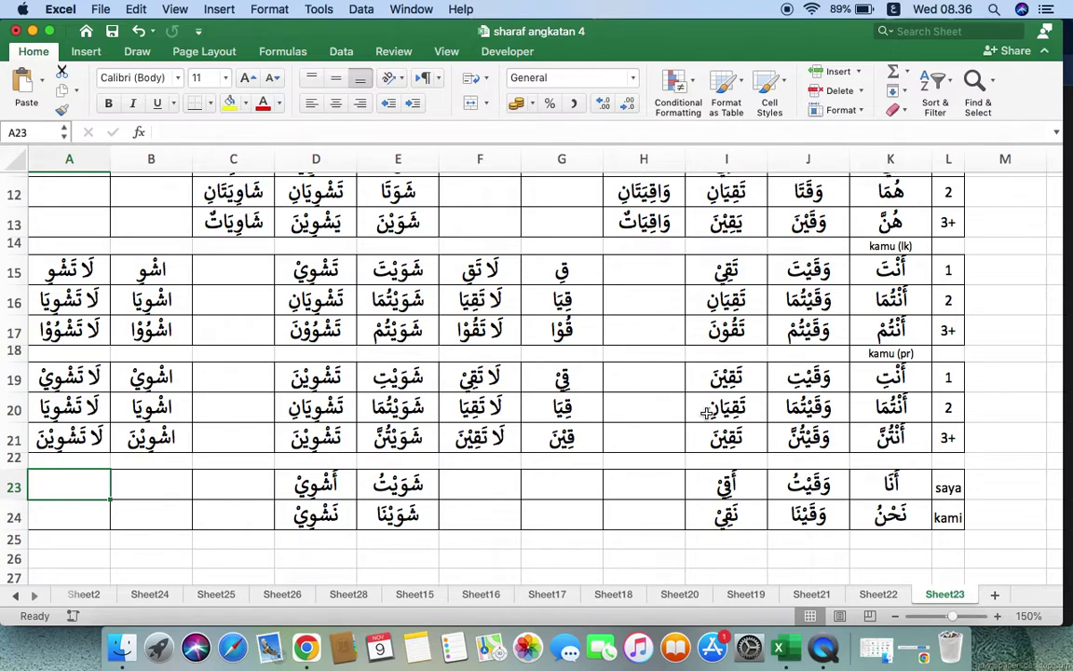
- Switch to the Google Meet call in Chrome, dismiss the raised-hand notification and return to the Excel workbook
key("super+Tab")
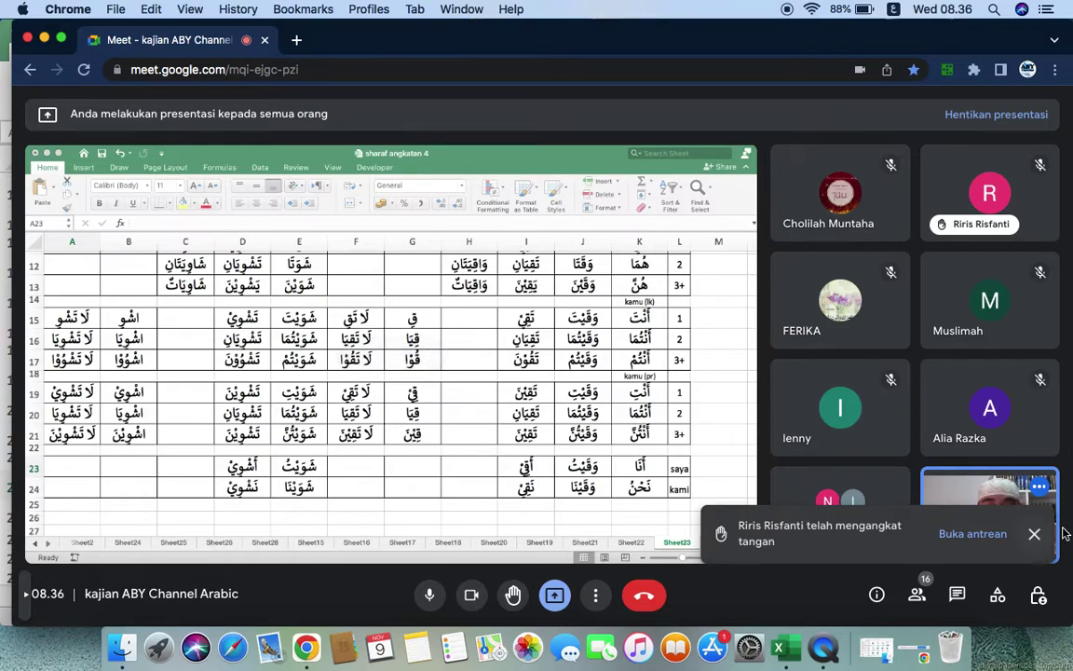
left_click(1034, 534)
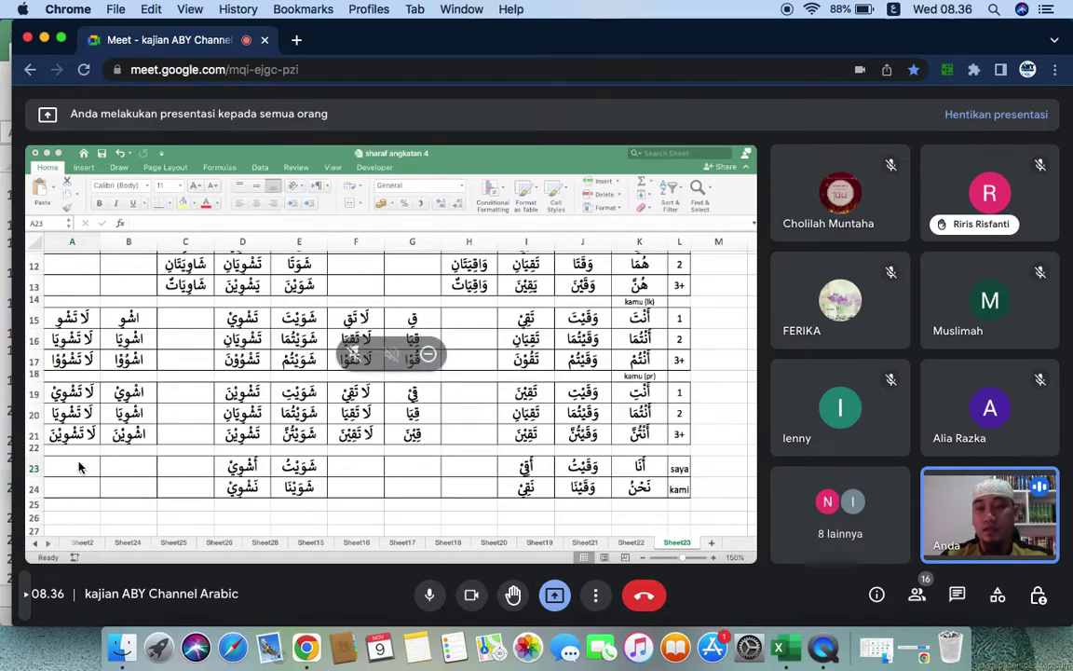
key("super+Tab")
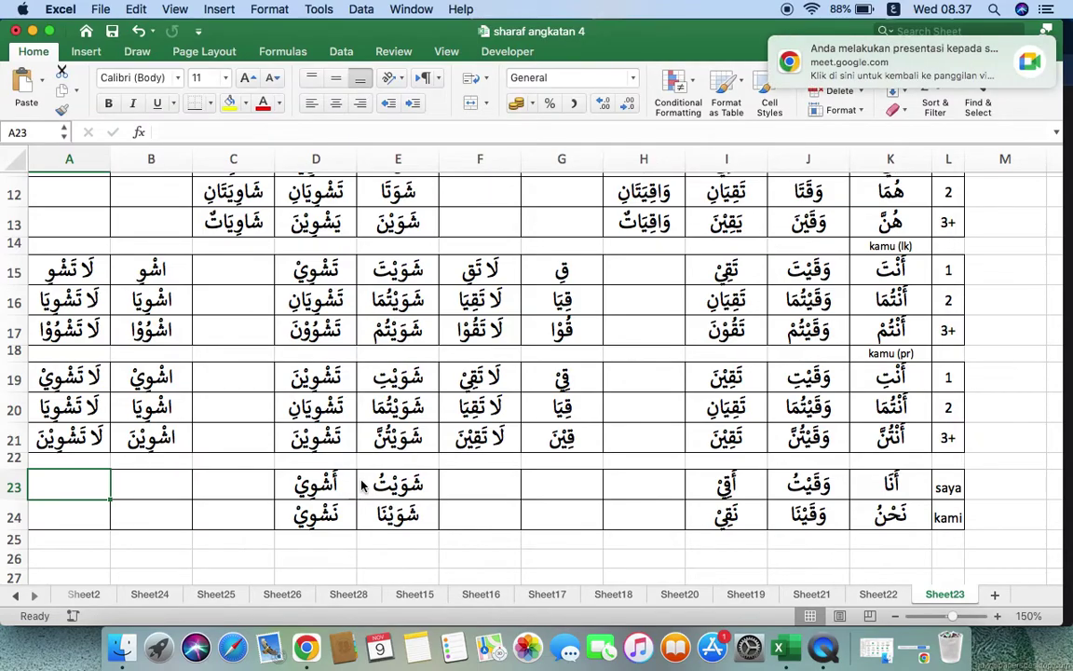
- Review the conjugation table for both verbs on Sheet23, looking in on the Google Meet call in between
scroll(363, 482, "up", 5)
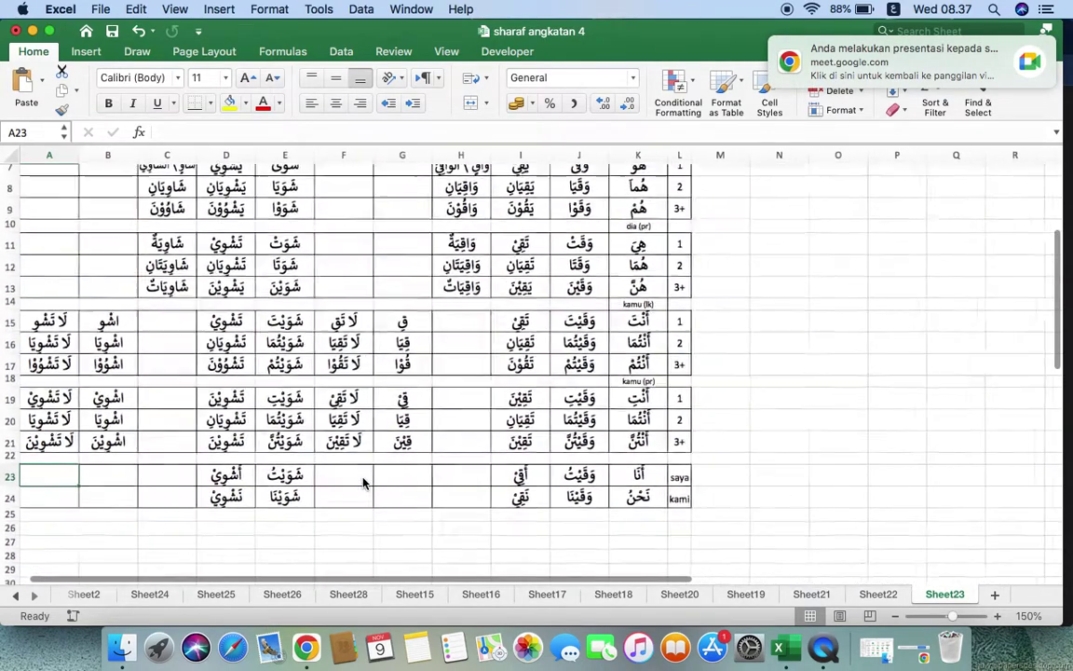
scroll(363, 483, "up", 2)
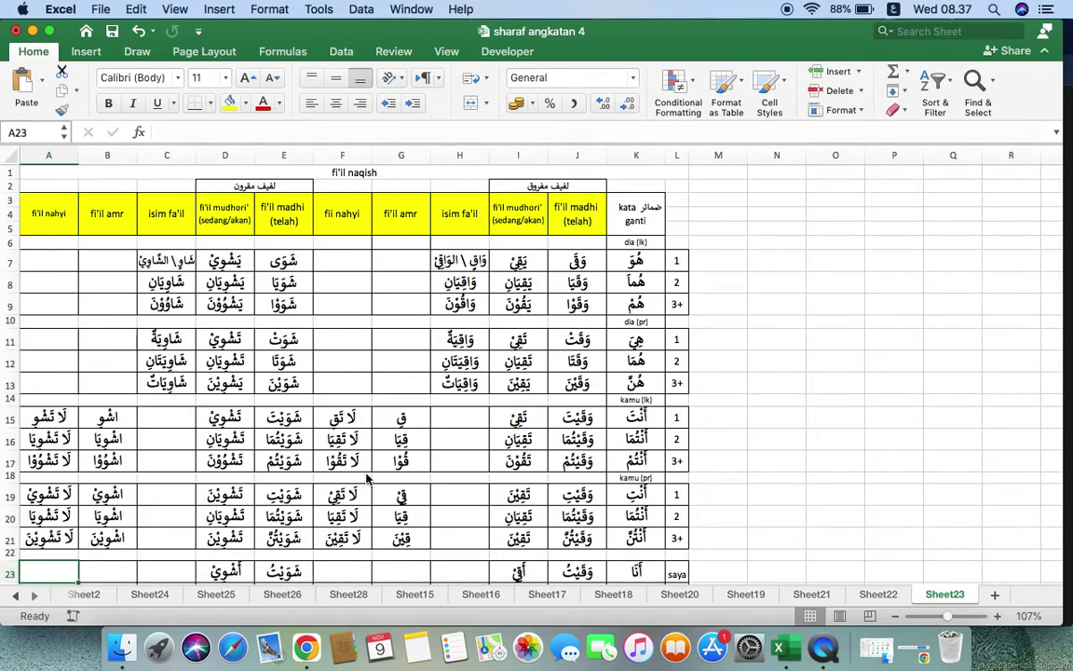
scroll(366, 477, "up", 3)
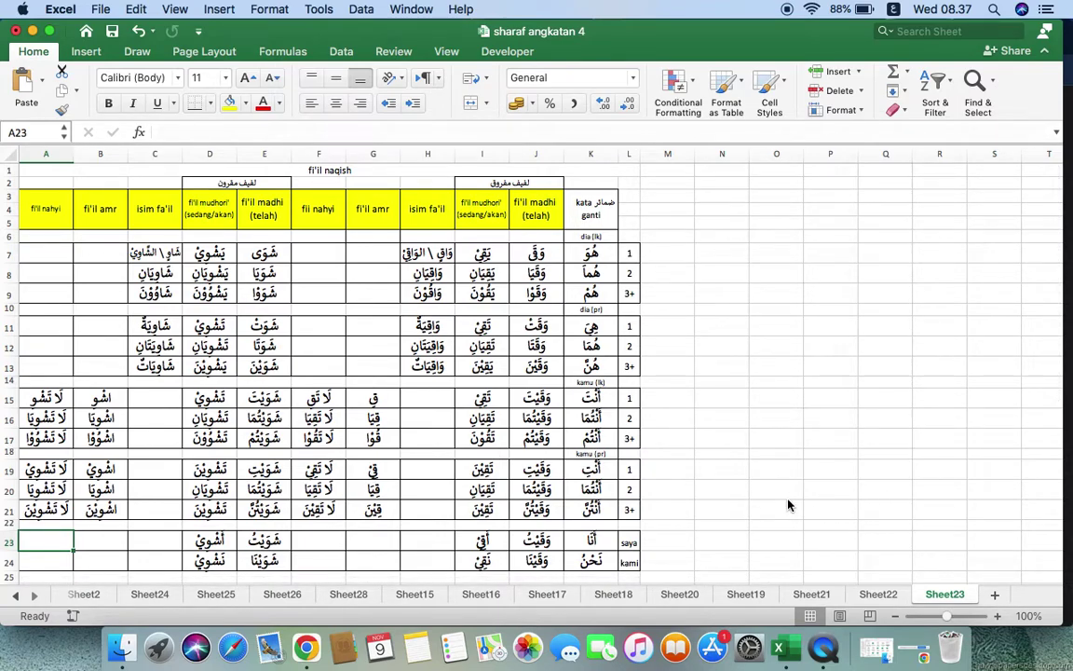
key("super+Tab")
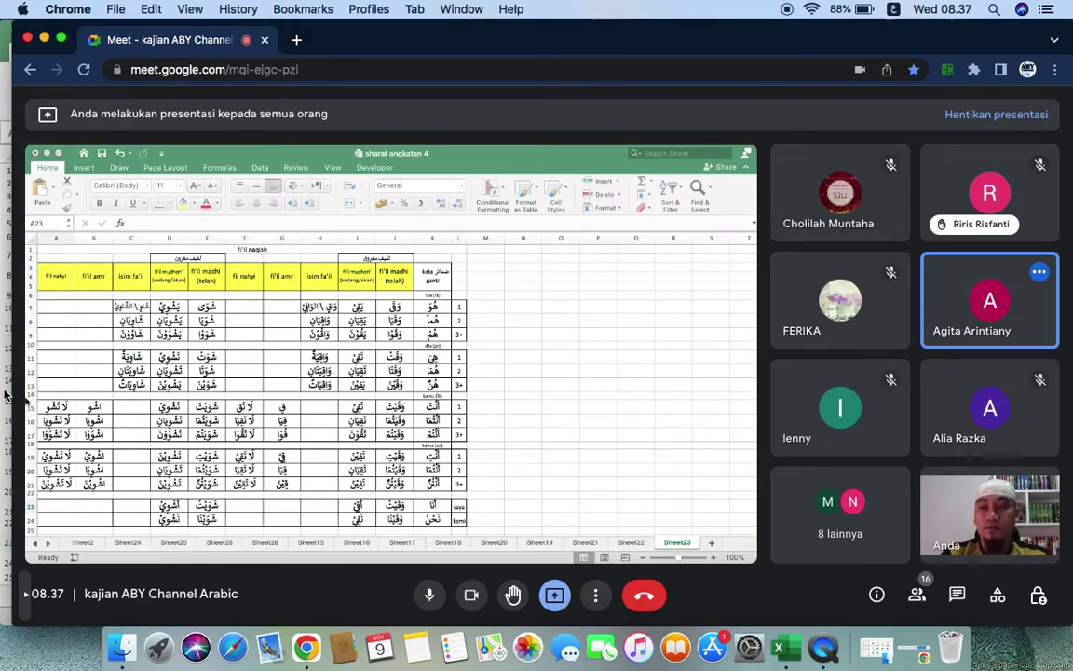
key("super+Tab")
scroll(300, 398, "up", 5)
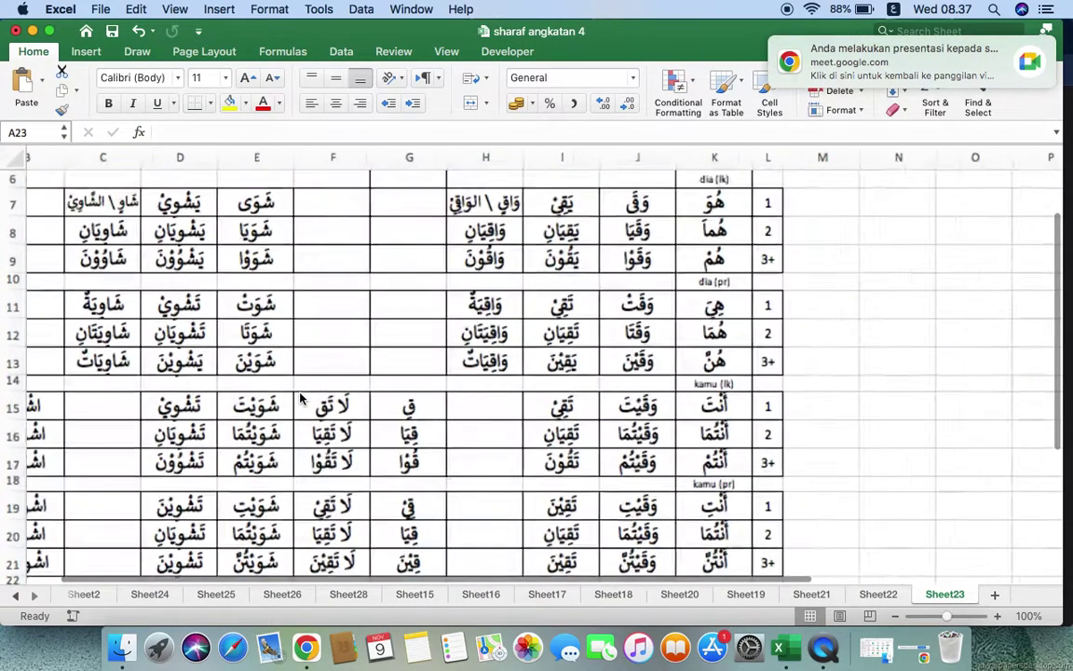
scroll(300, 398, "left", 5)
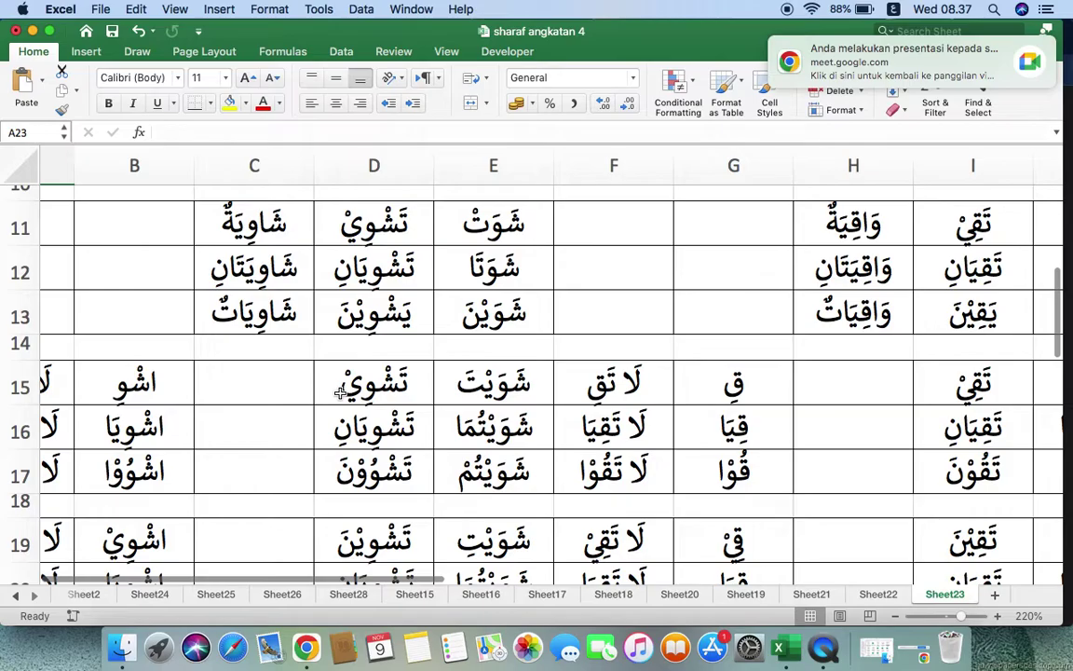
scroll(342, 391, "up", 8)
scroll(341, 392, "down", 4)
scroll(341, 392, "right", 2)
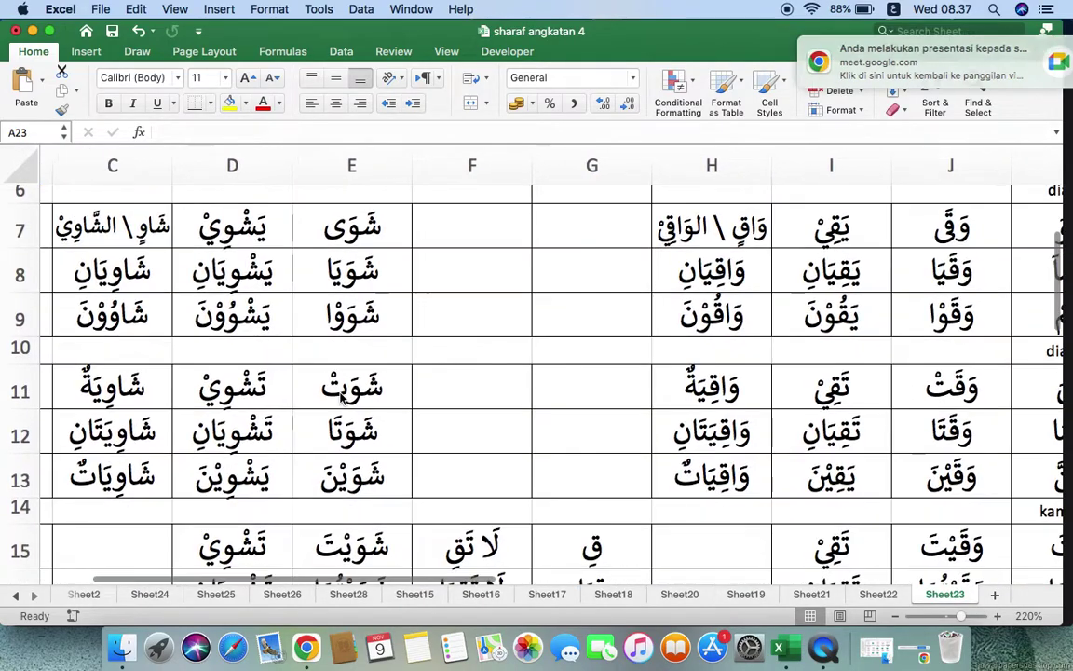
scroll(331, 391, "down", 2)
scroll(330, 392, "up", 4)
scroll(333, 389, "left", 1)
scroll(341, 384, "down", 2)
scroll(343, 383, "left", 1)
scroll(342, 383, "down", 1)
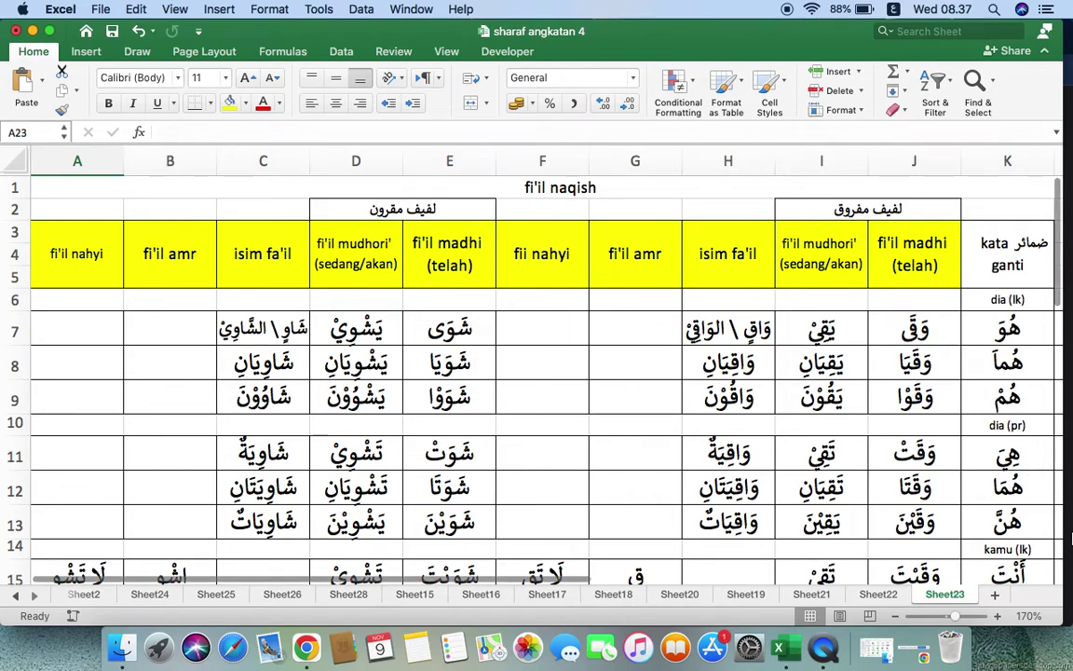
- Look in on the Google Meet call, return to Excel and examine the third- and second-person rows of the table
key("super+Tab")
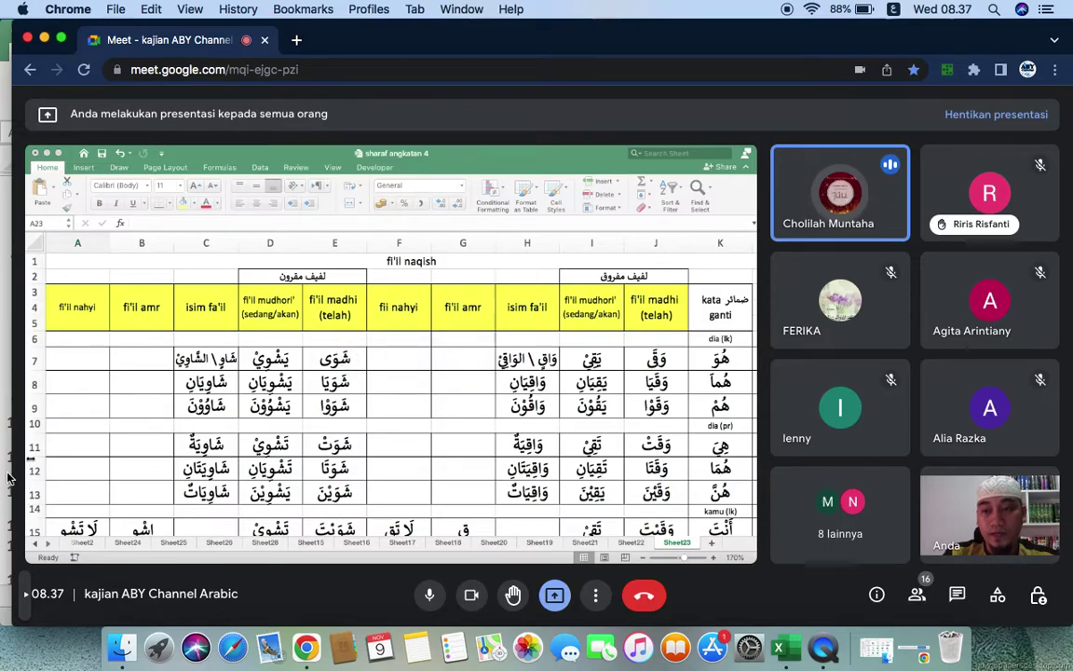
left_click(5, 429)
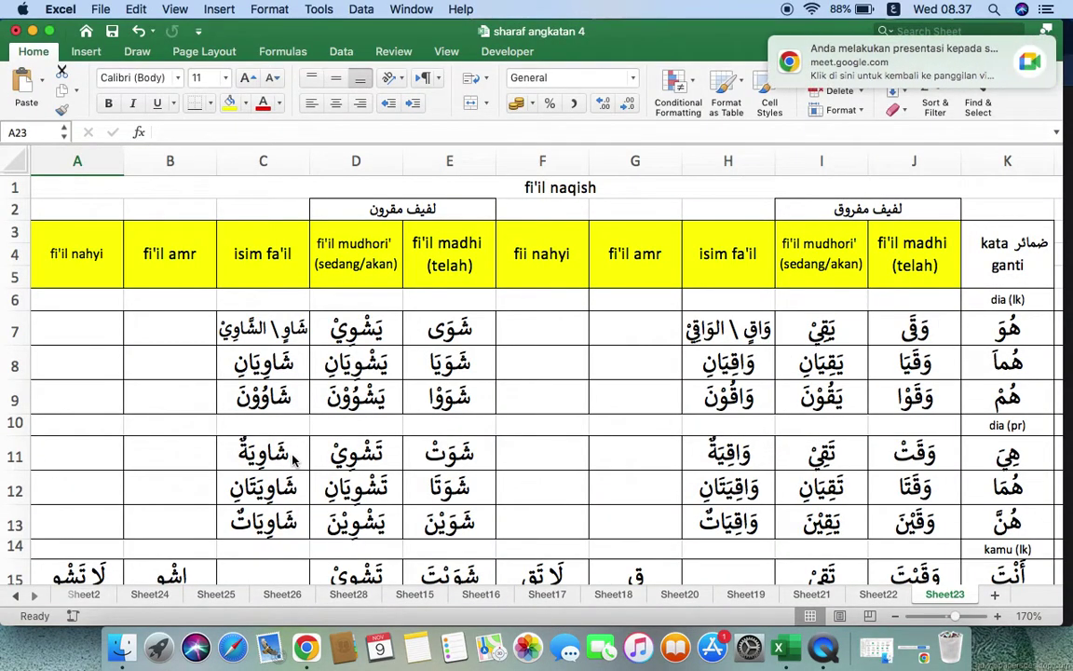
scroll(397, 322, "down", 4)
scroll(397, 321, "down", 6)
scroll(397, 322, "up", 1)
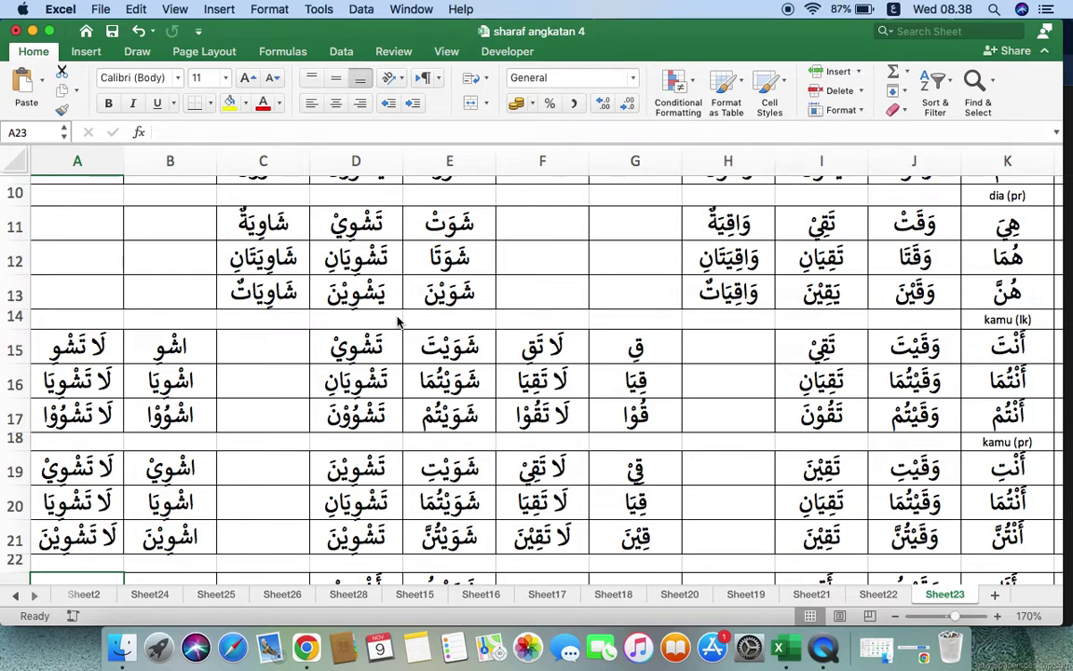
scroll(396, 322, "up", 10)
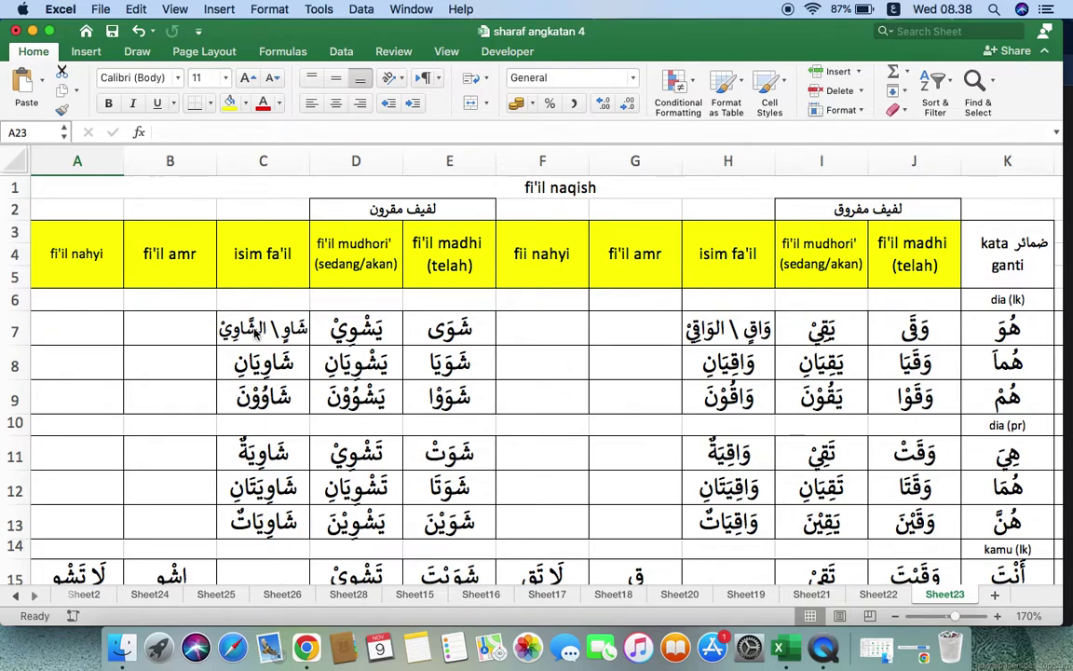
- Enter the example verb نَوَى in B7 and its present form يَنْوِيْ in A7
left_click(177, 334)
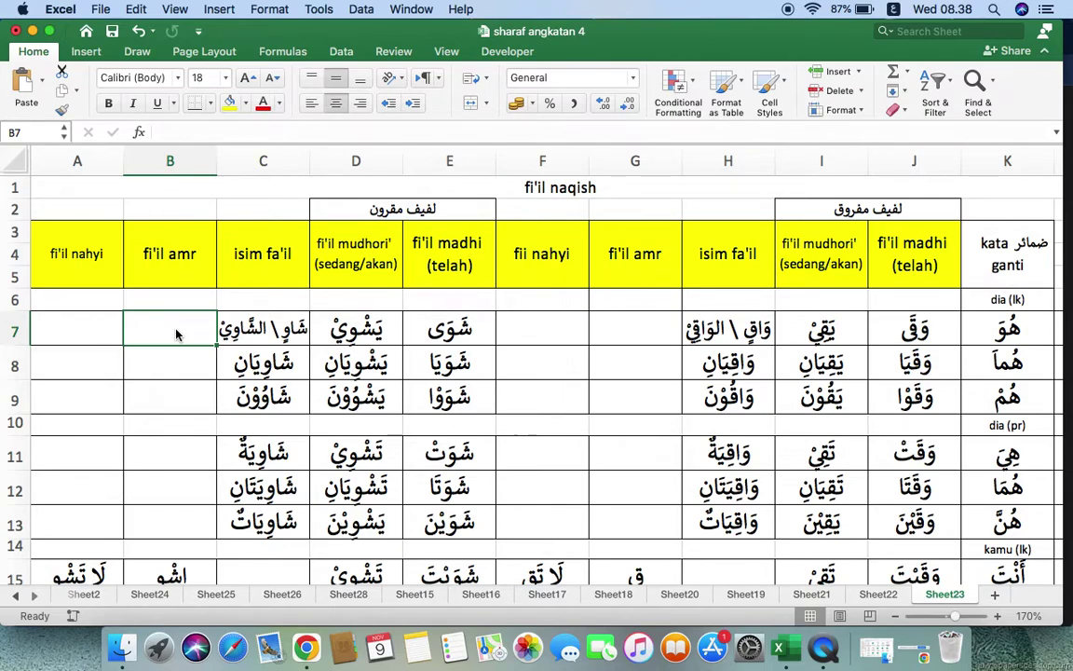
type("اِ")
key("BackSpace")
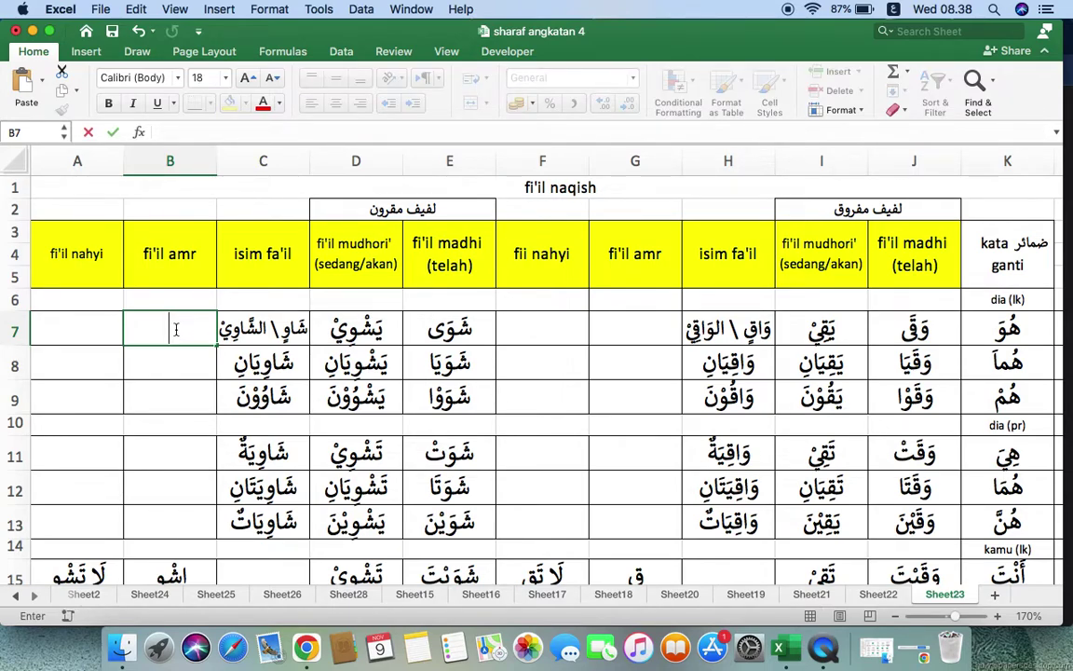
type("نَوَى")
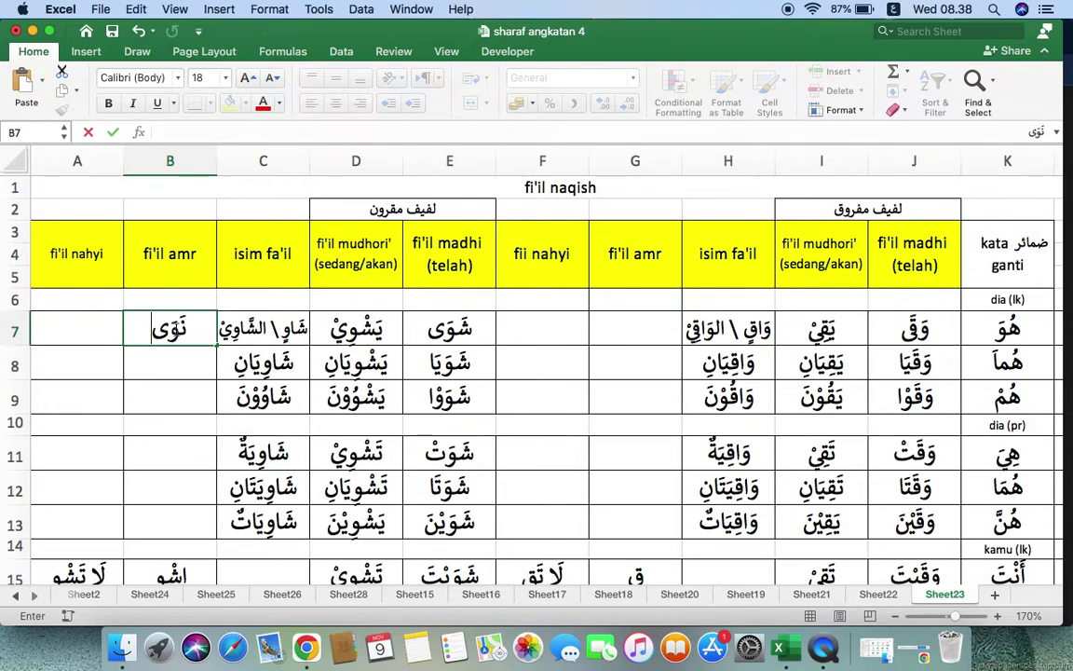
left_click(86, 328)
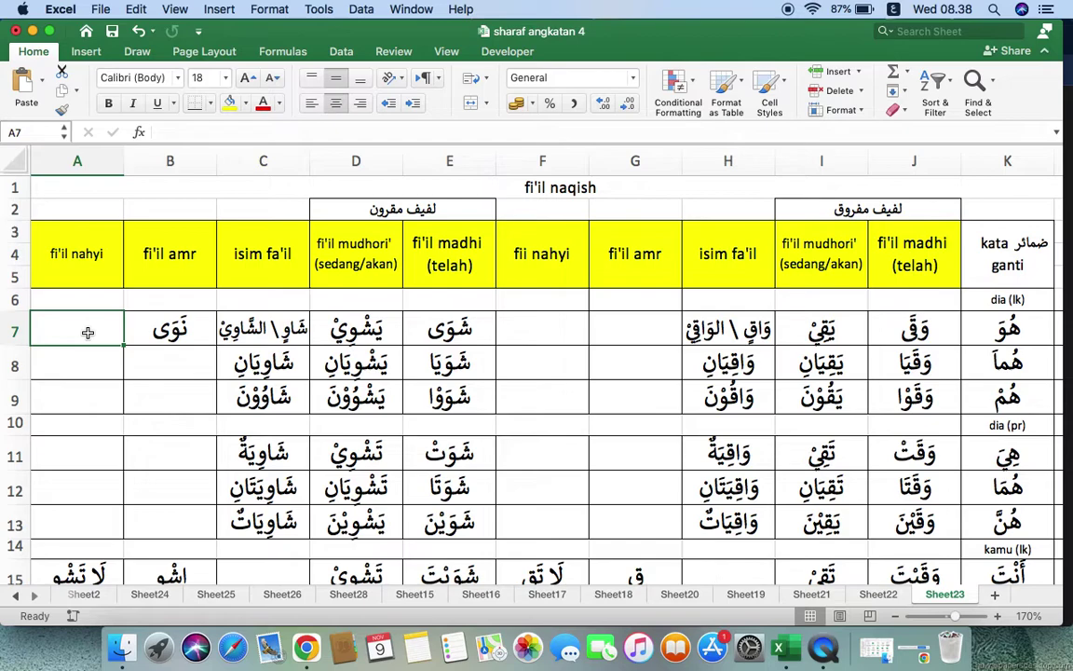
type("يَ")
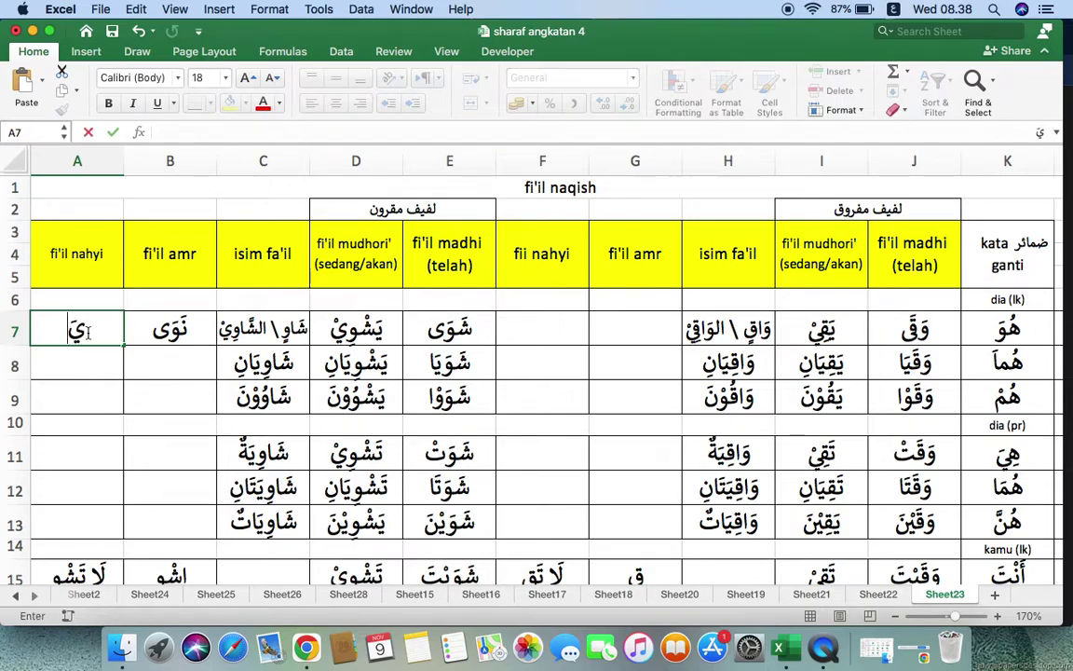
type("نْوِيْ")
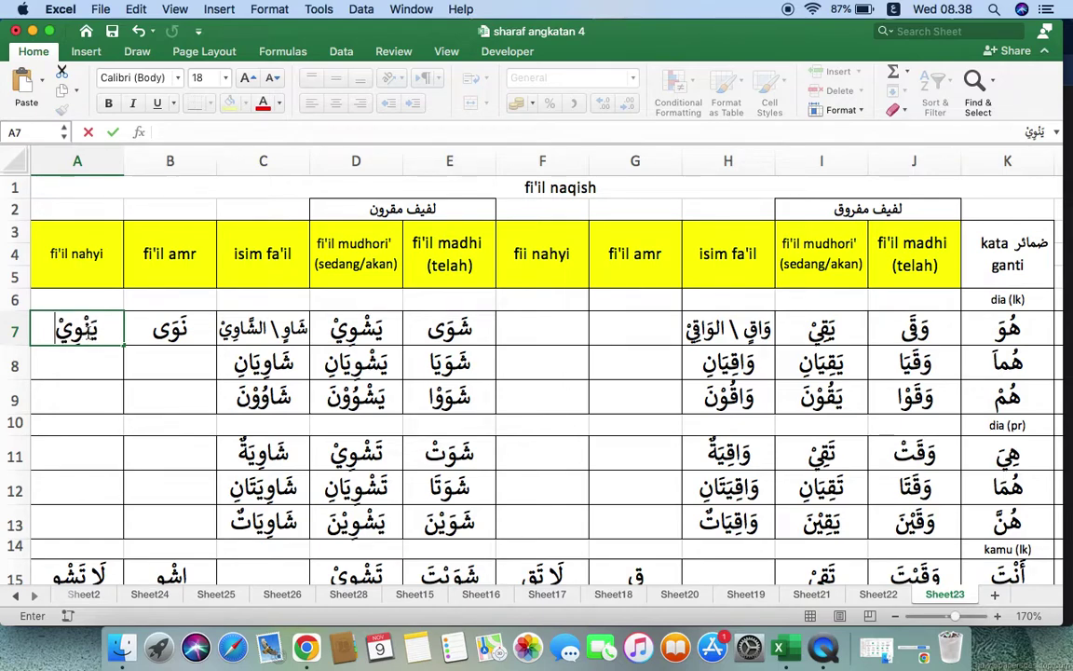
- Commit the entry يَنْوِيْ in A7, highlight the example verb cells beside the table and save the workbook
left_click(100, 360)
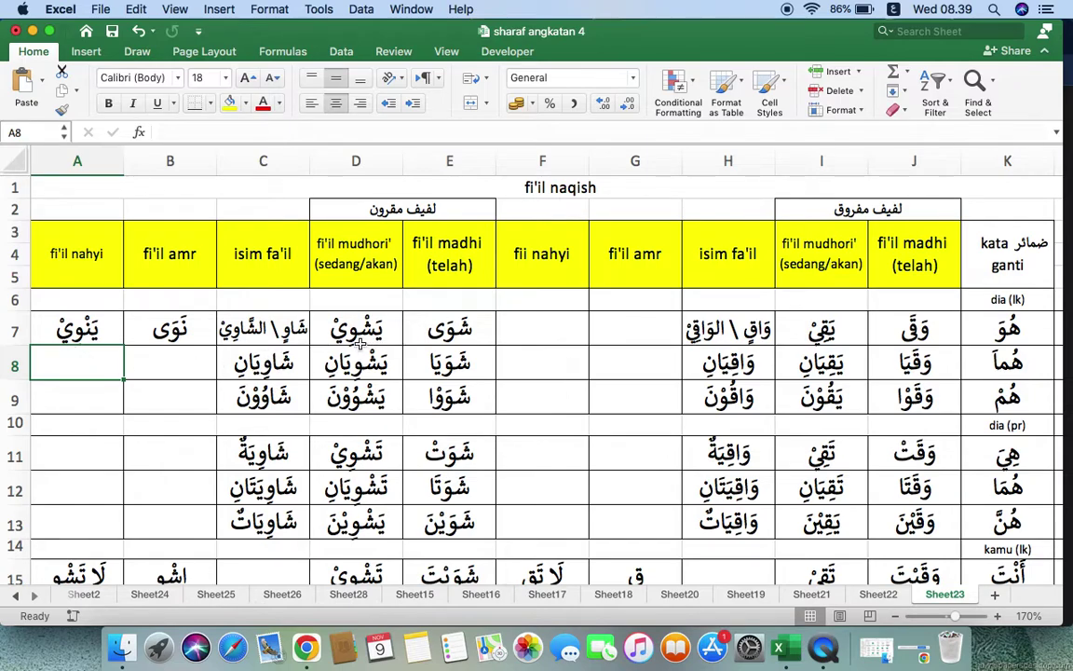
left_click_drag(83, 326, 182, 326)
left_click_drag(86, 362, 166, 364)
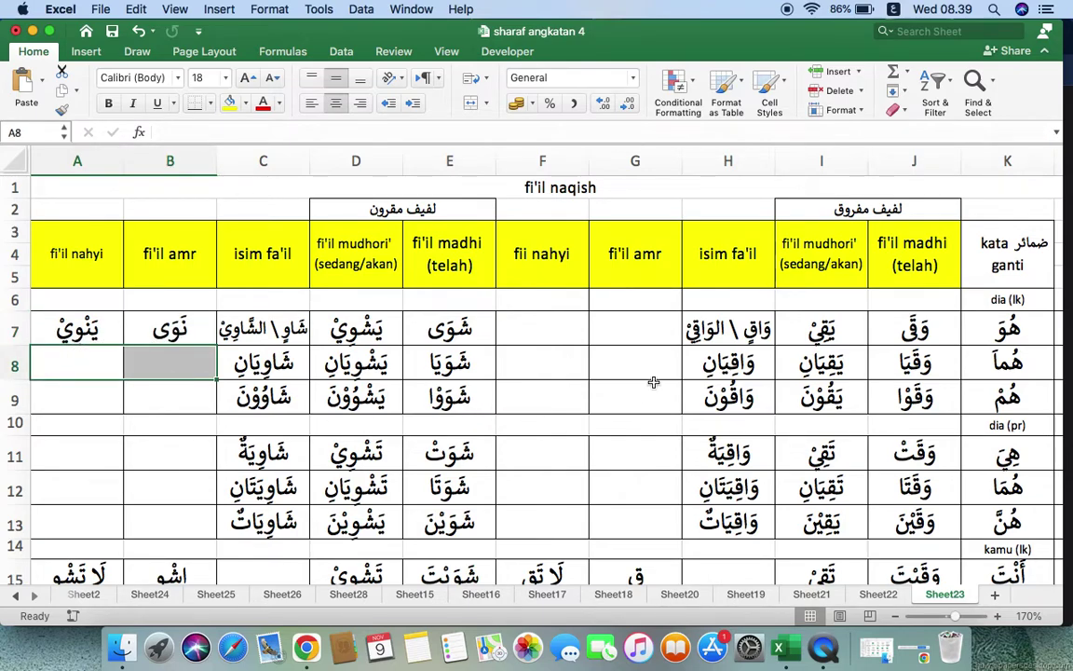
left_click(112, 32)
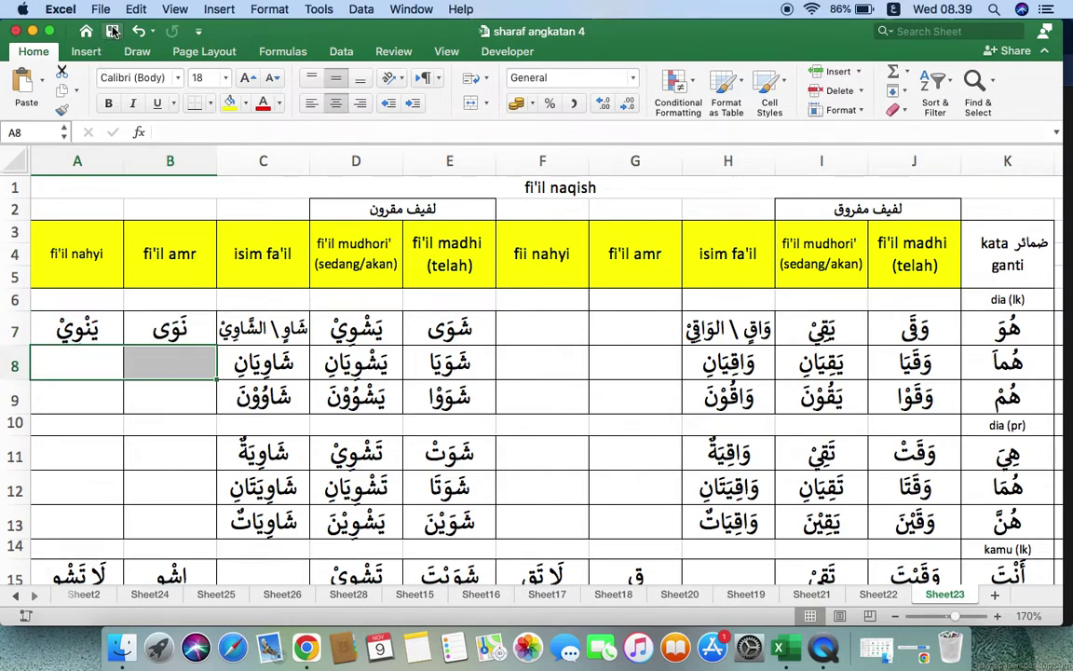
- Search the Mac for mushaf using the ABC keyboard layout, open ar_Mushaf_Almadina.pdf and extend its window down the screen
left_click(995, 12)
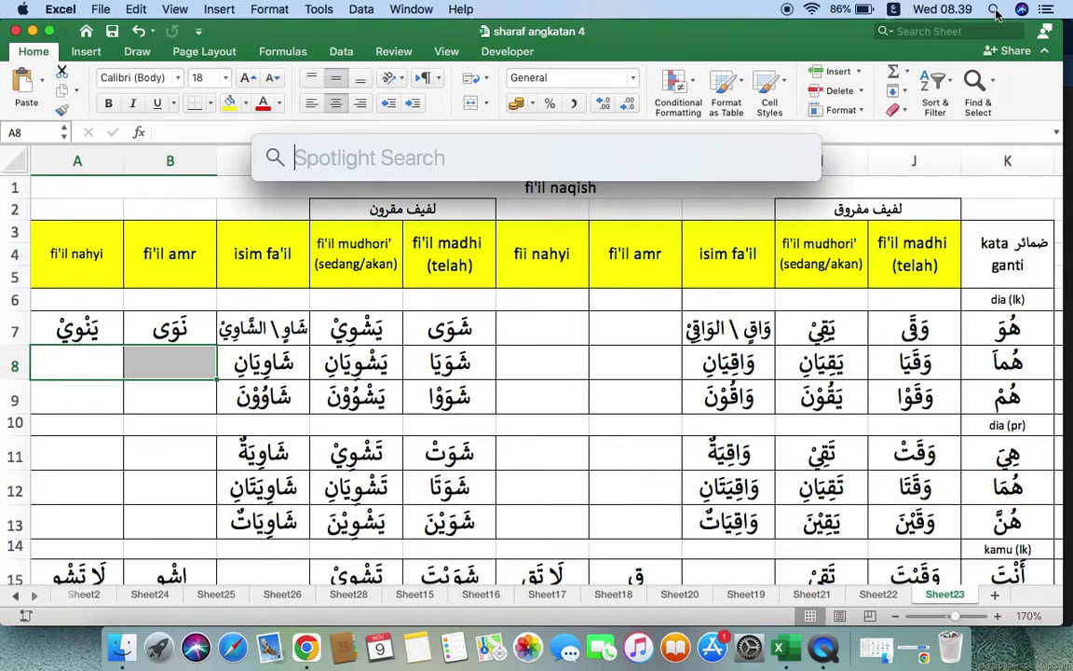
type("شاسعة")
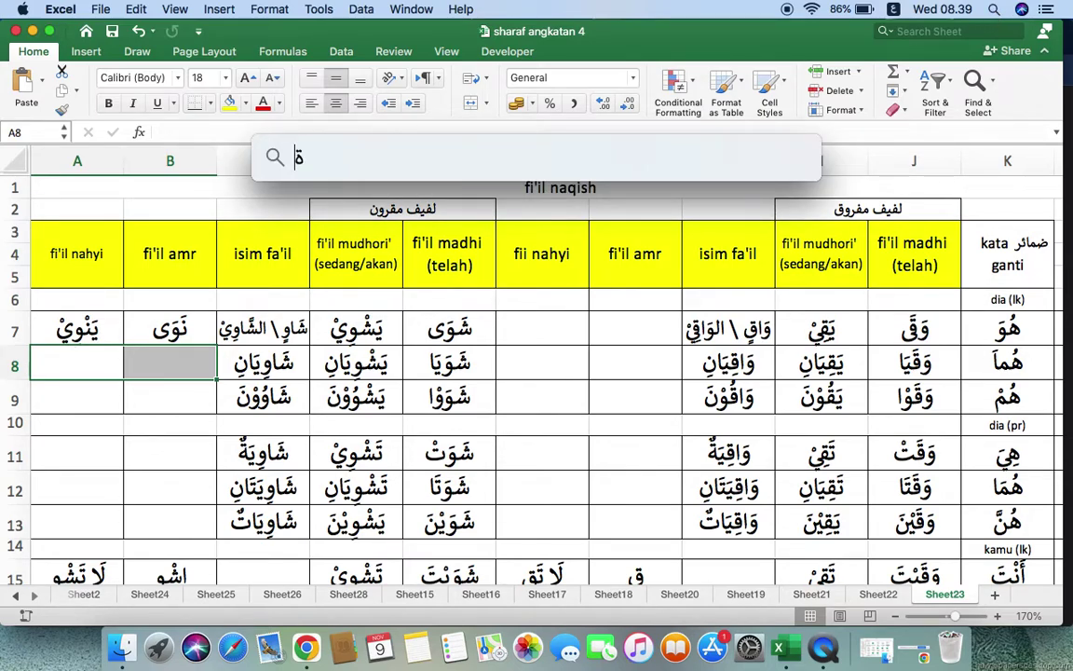
left_click(892, 9)
left_click(834, 49)
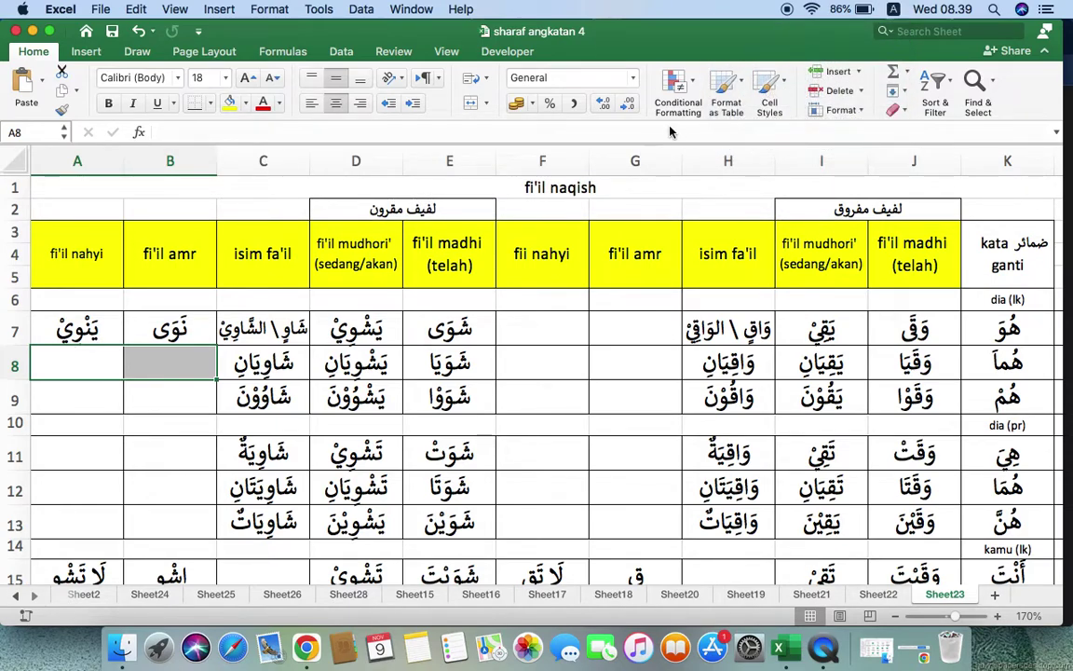
left_click(995, 11)
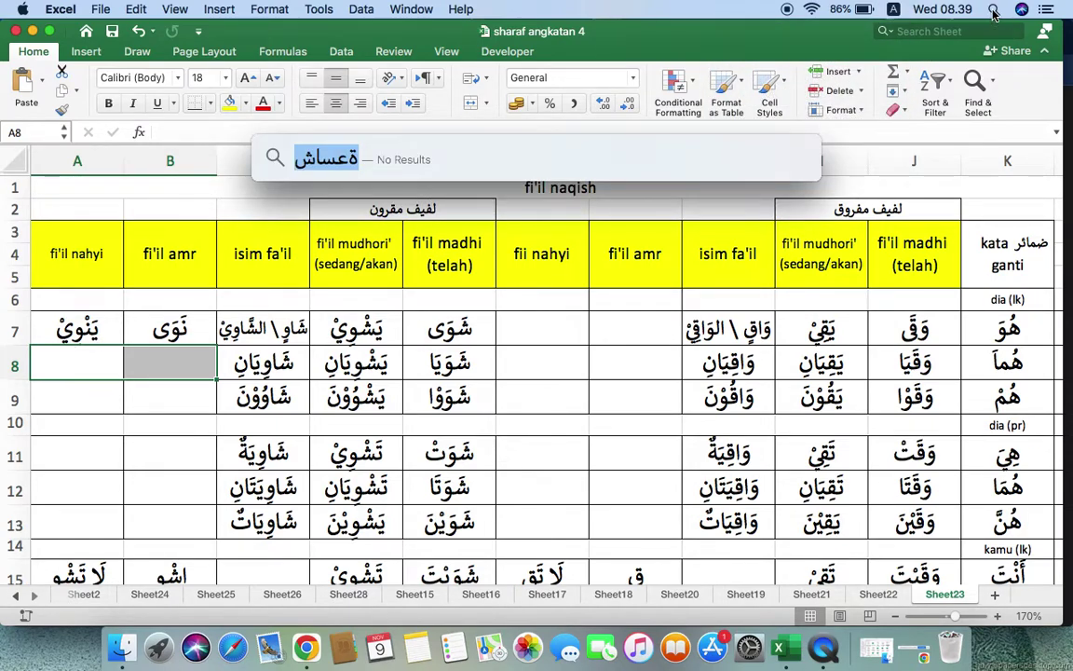
type("mushaf")
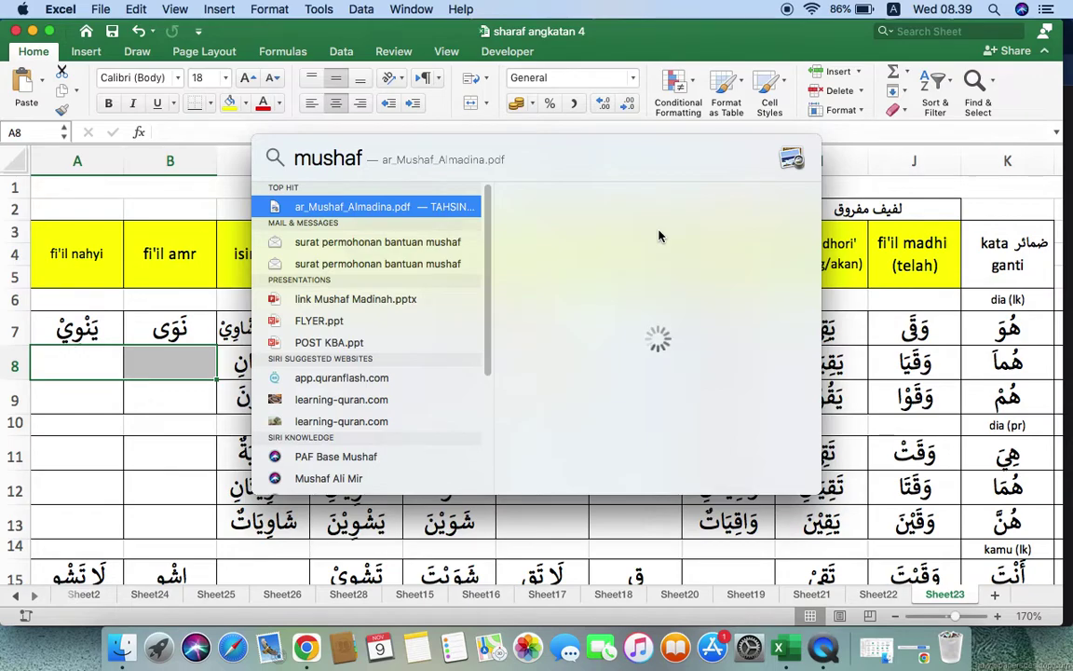
left_click(394, 211)
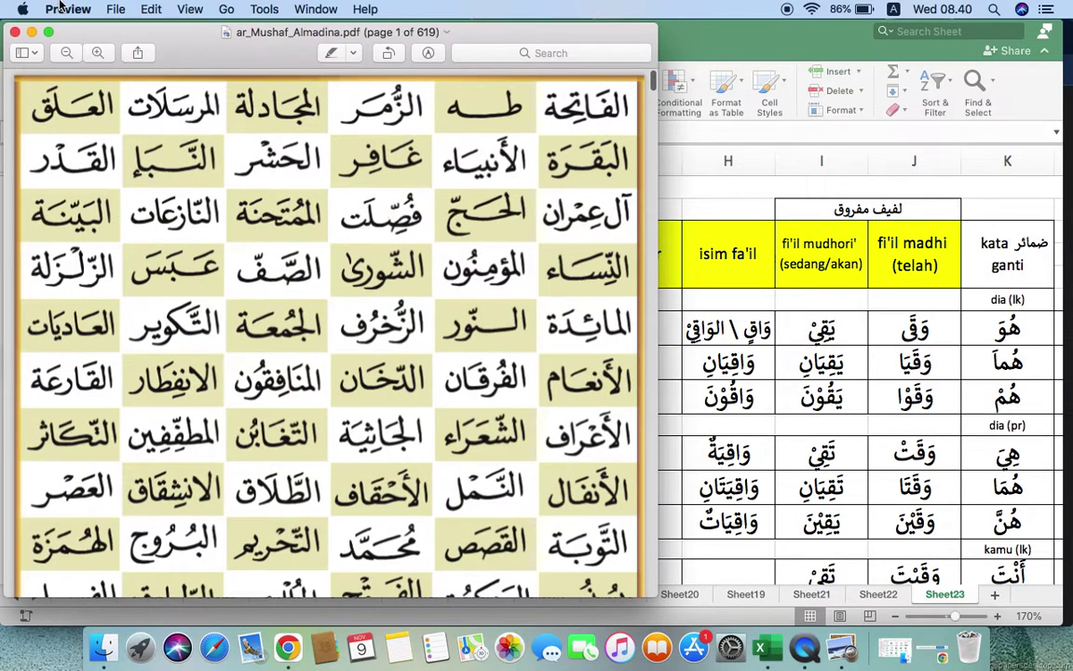
left_click_drag(165, 54, 159, 51)
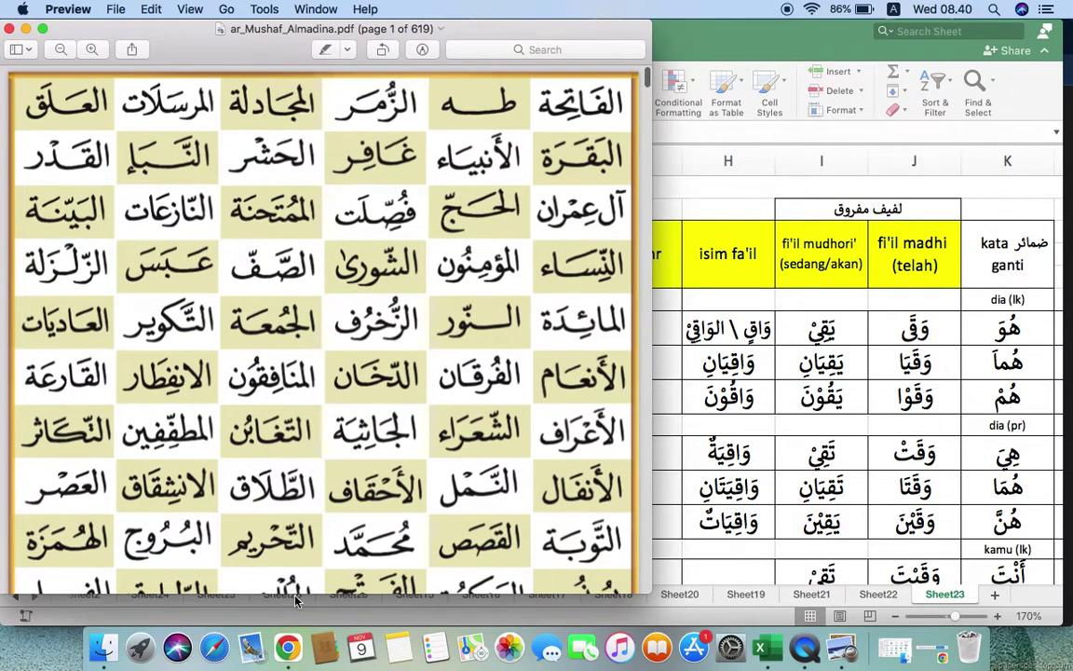
left_click_drag(293, 595, 293, 630)
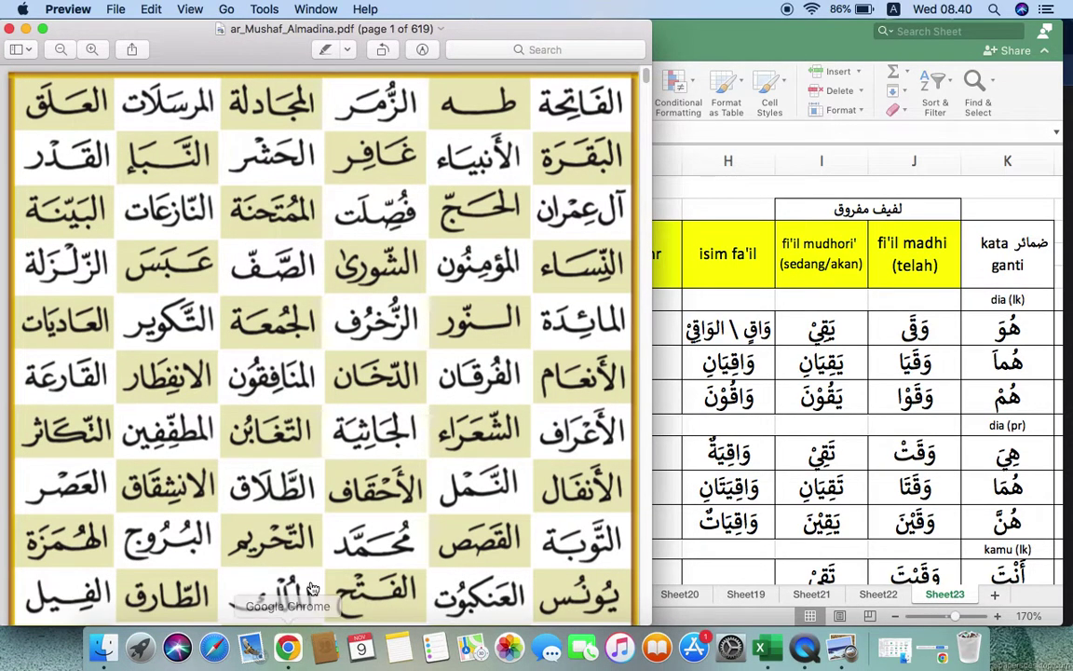
- Stop the current presentation in the Google Meet call and present the ar_Mushaf_Almadina.pdf window instead, hiding the sharing notice
left_click(710, 195)
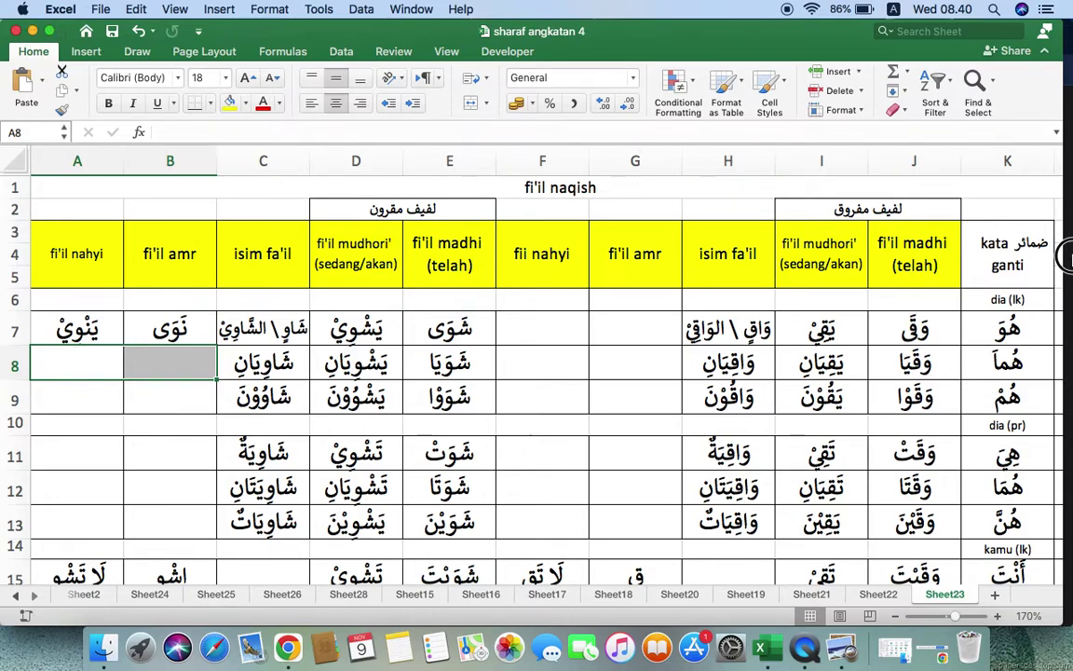
key("super+Tab")
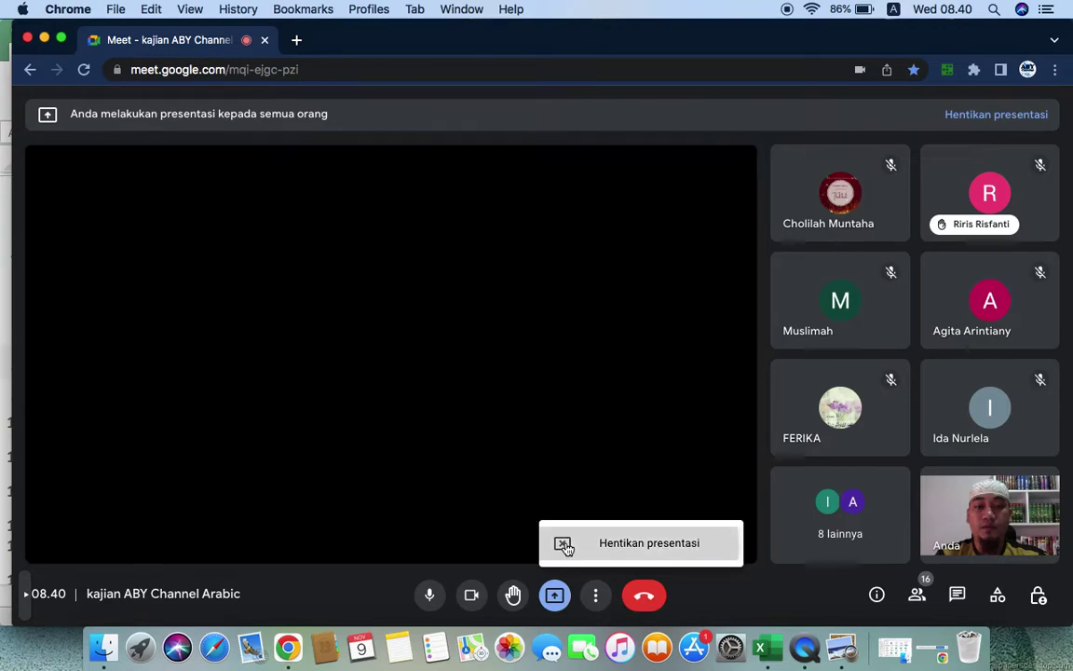
left_click(565, 545)
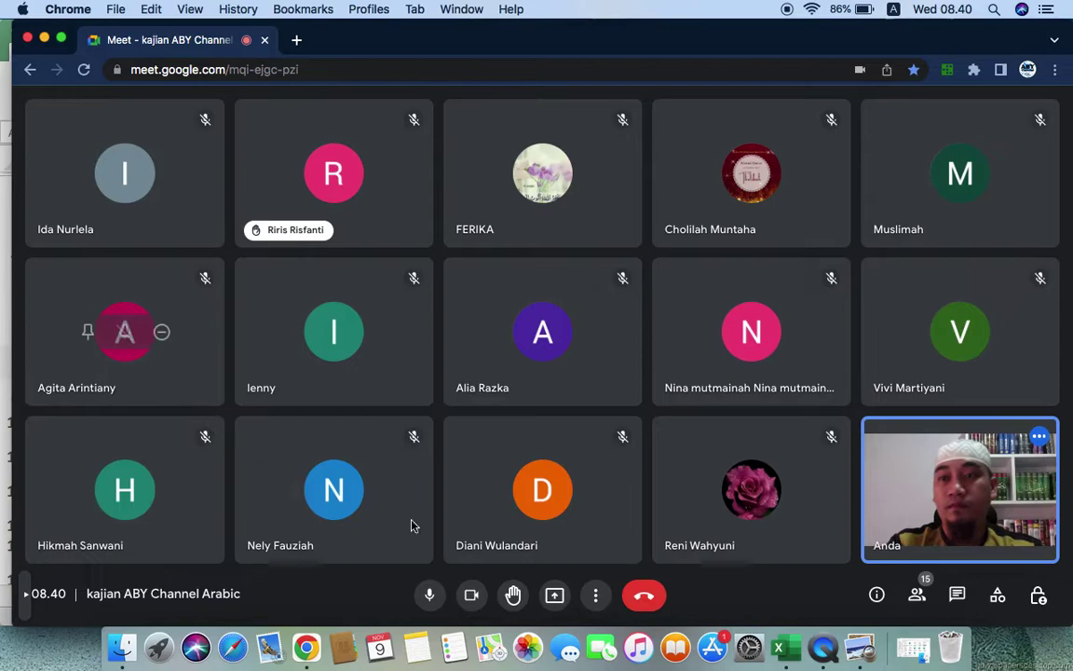
left_click(554, 597)
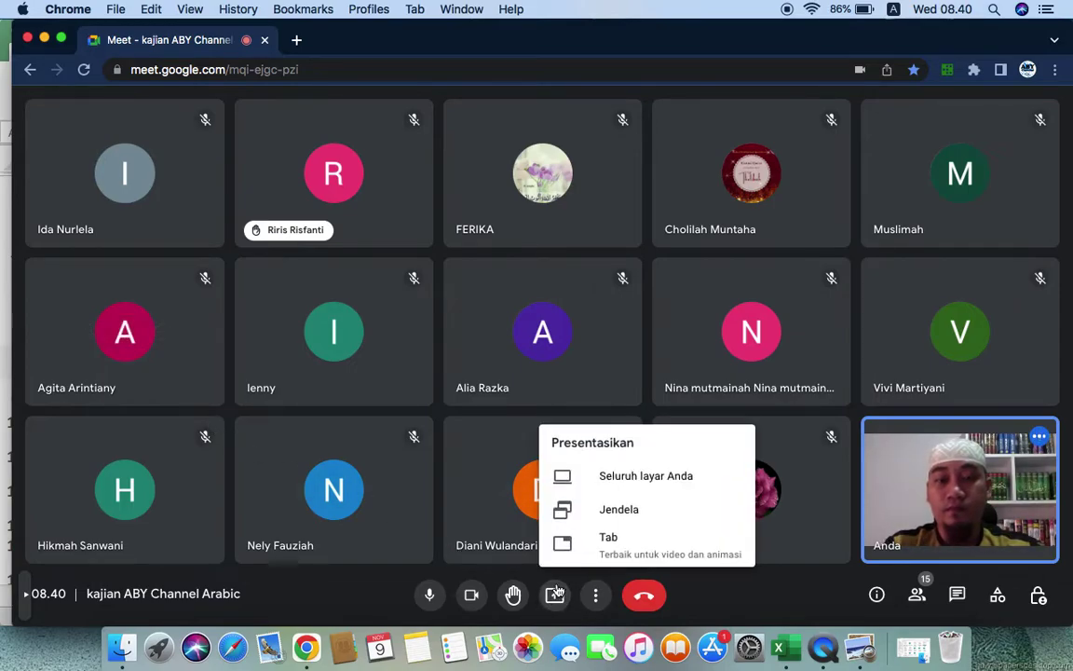
left_click(594, 511)
left_click(678, 224)
left_click(753, 312)
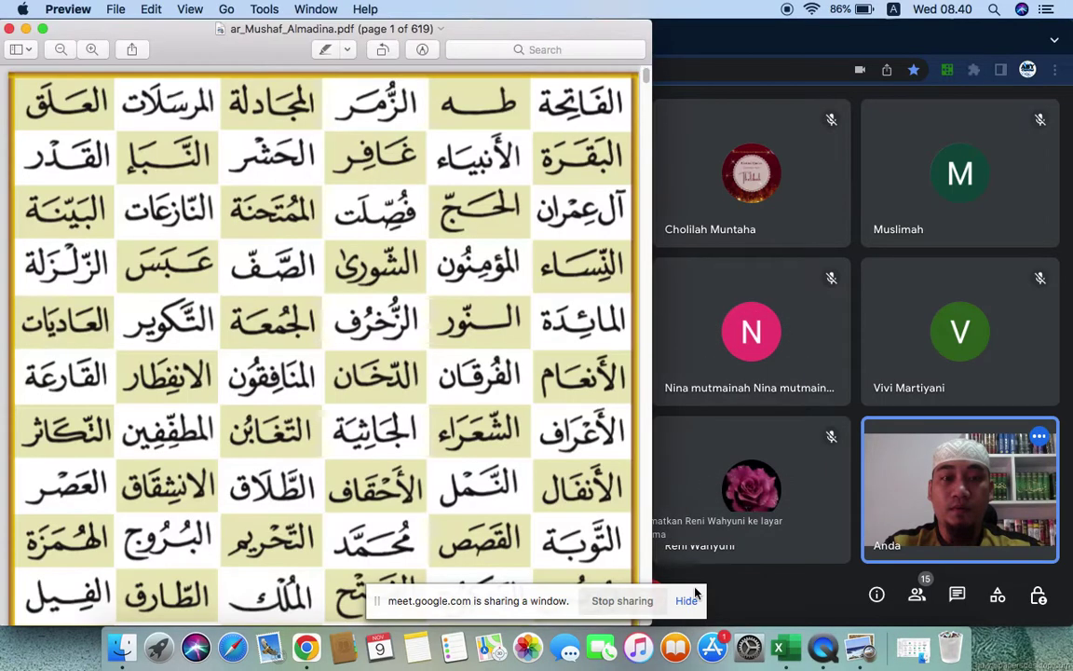
left_click(689, 601)
left_click(690, 601)
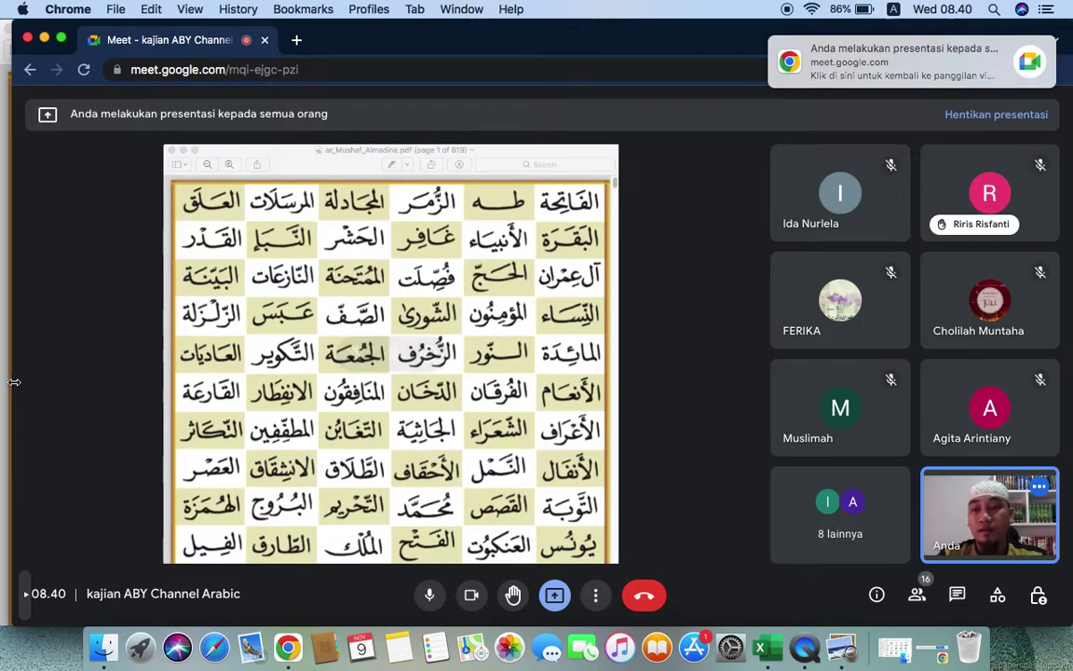
- Widen the mushaf PDF window across the screen and look in on the Google Meet call
left_click(4, 352)
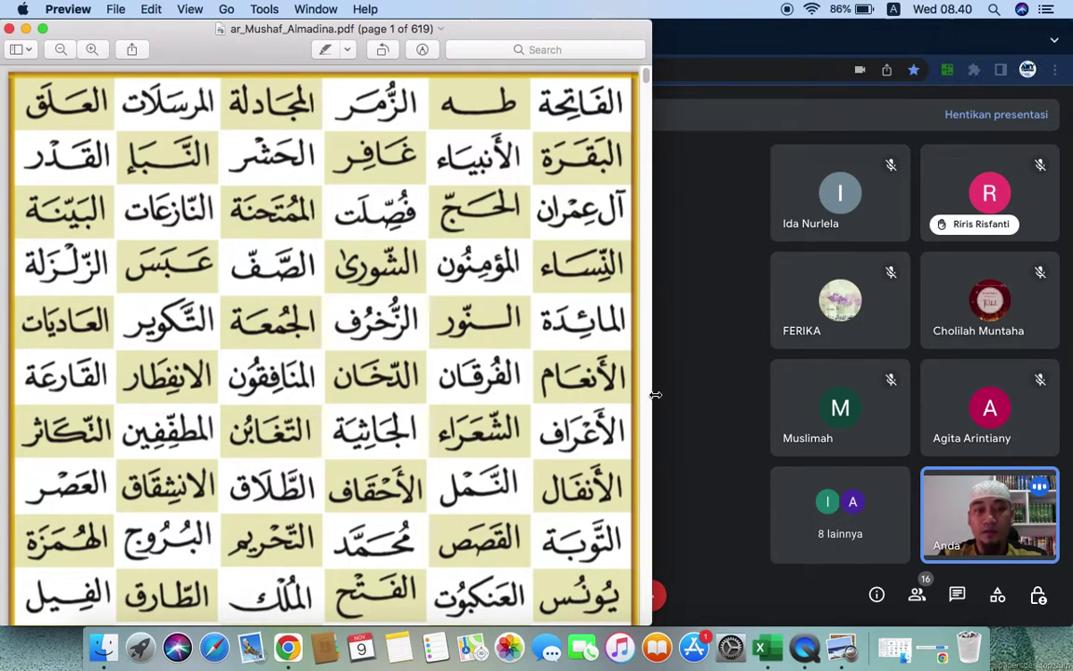
left_click_drag(651, 395, 1059, 383)
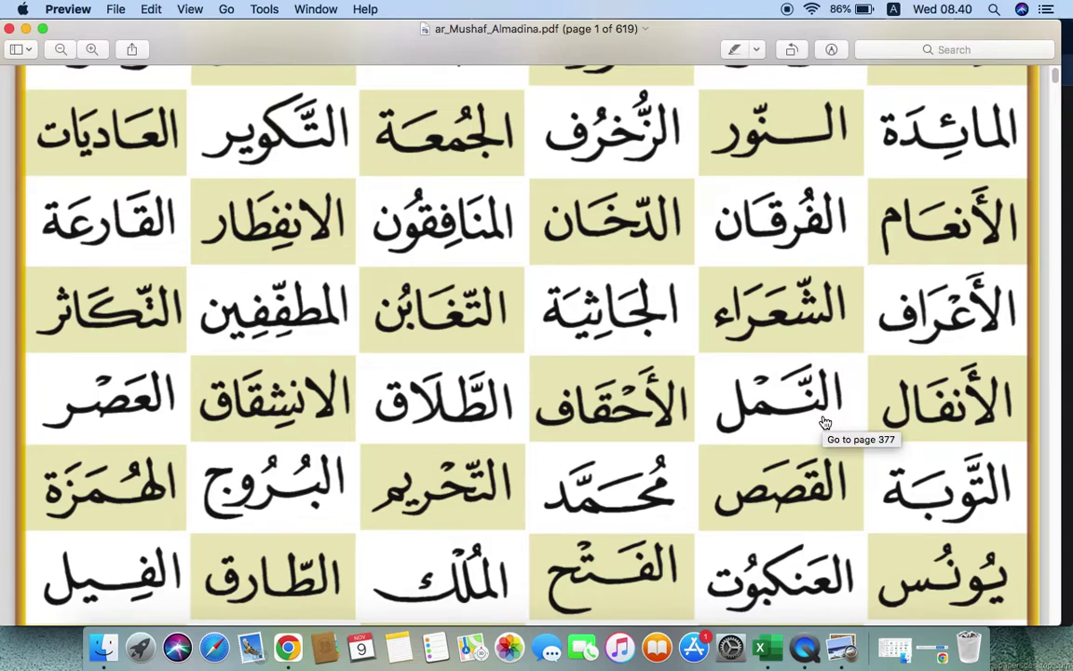
left_click(1068, 476)
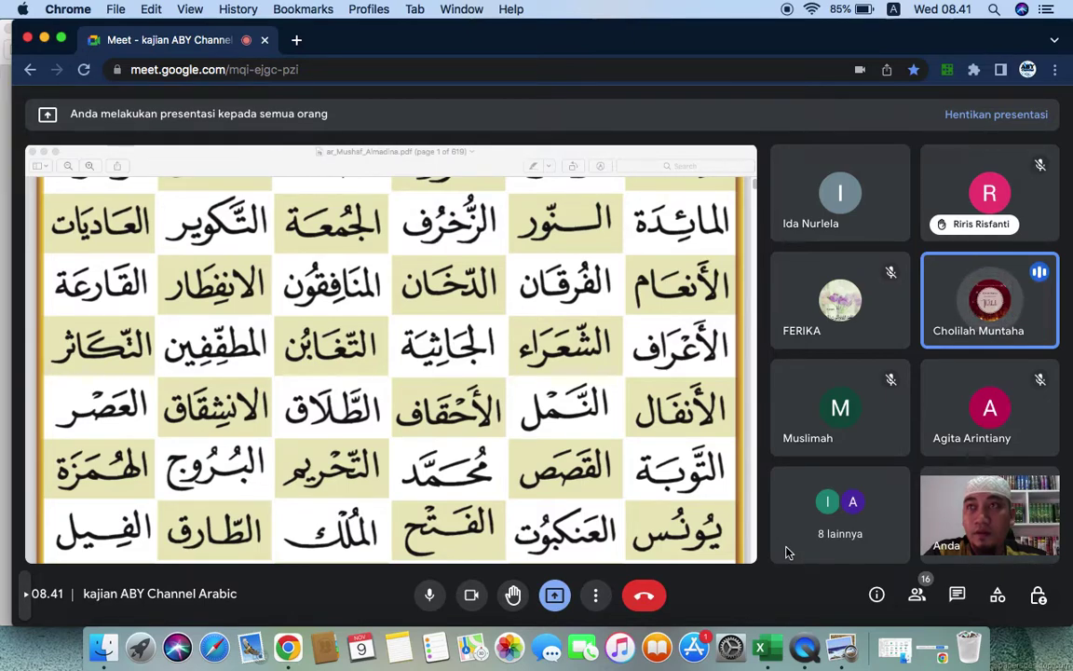
- Minimise the mushaf PDF window and switch back to the Excel workbook
left_click(7, 380)
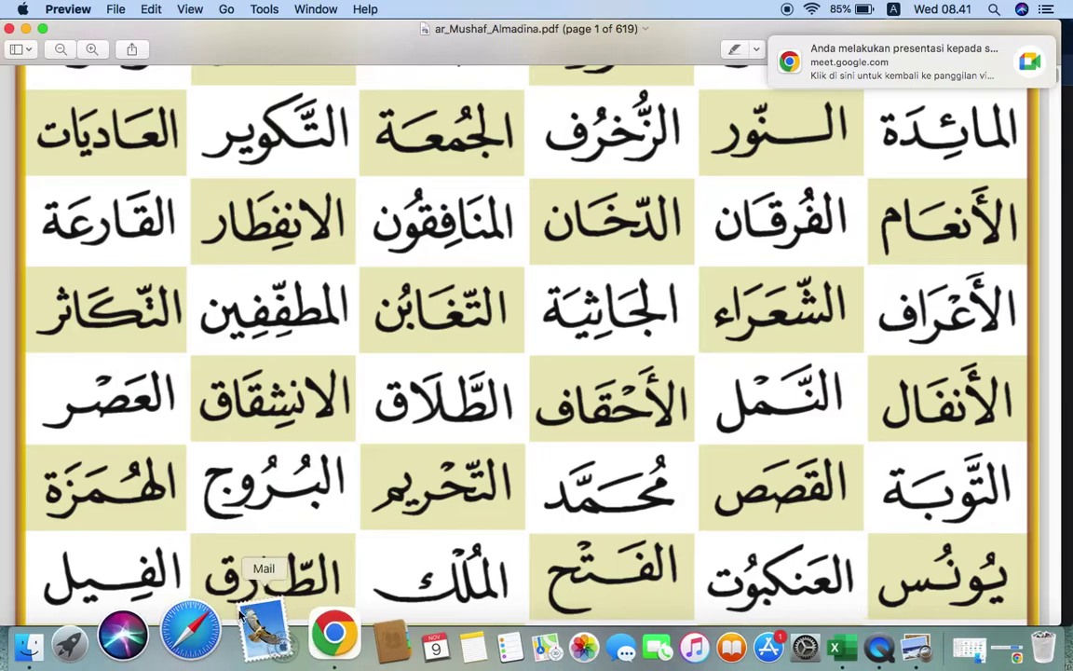
left_click(26, 29)
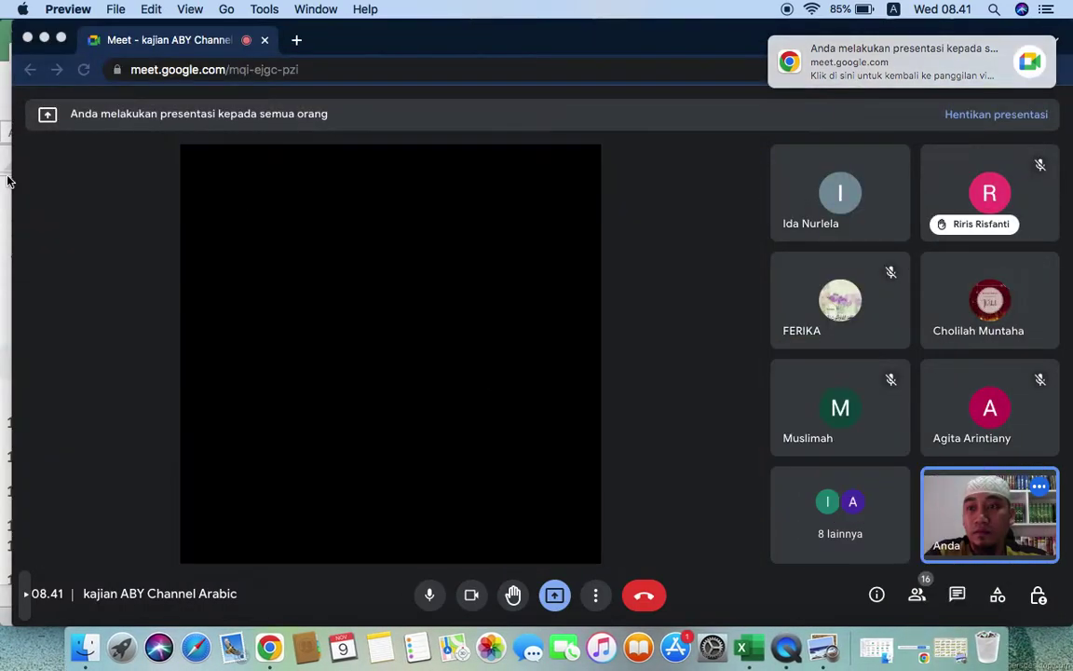
left_click(8, 169)
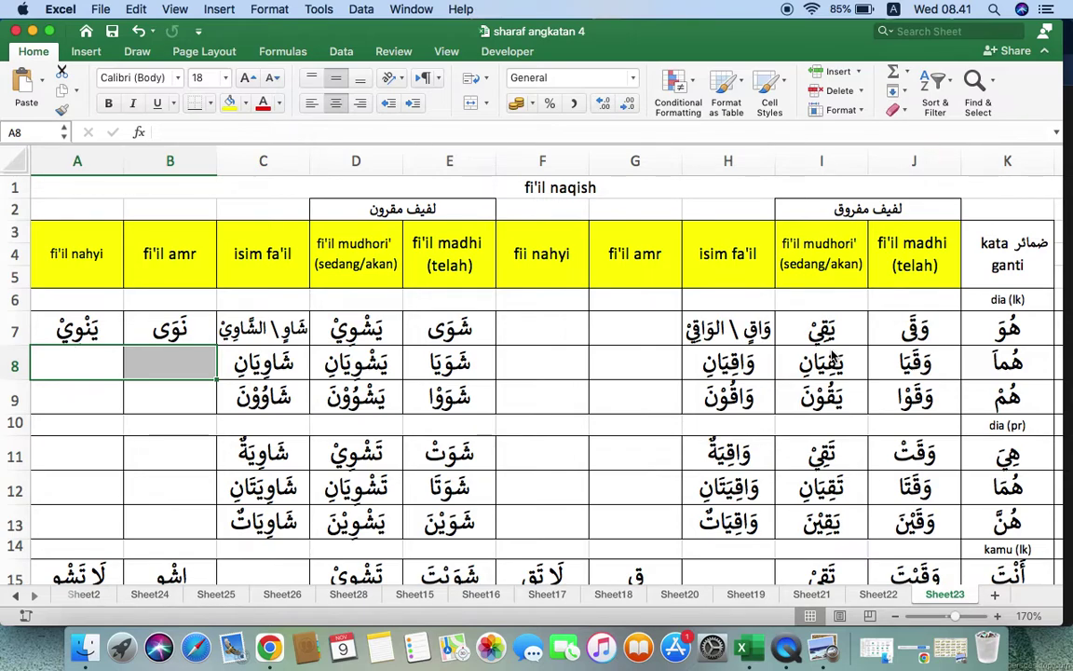
- Switch the keyboard layout to Arabic - PC and enter the example verb كَوَى in B8
left_click(197, 363)
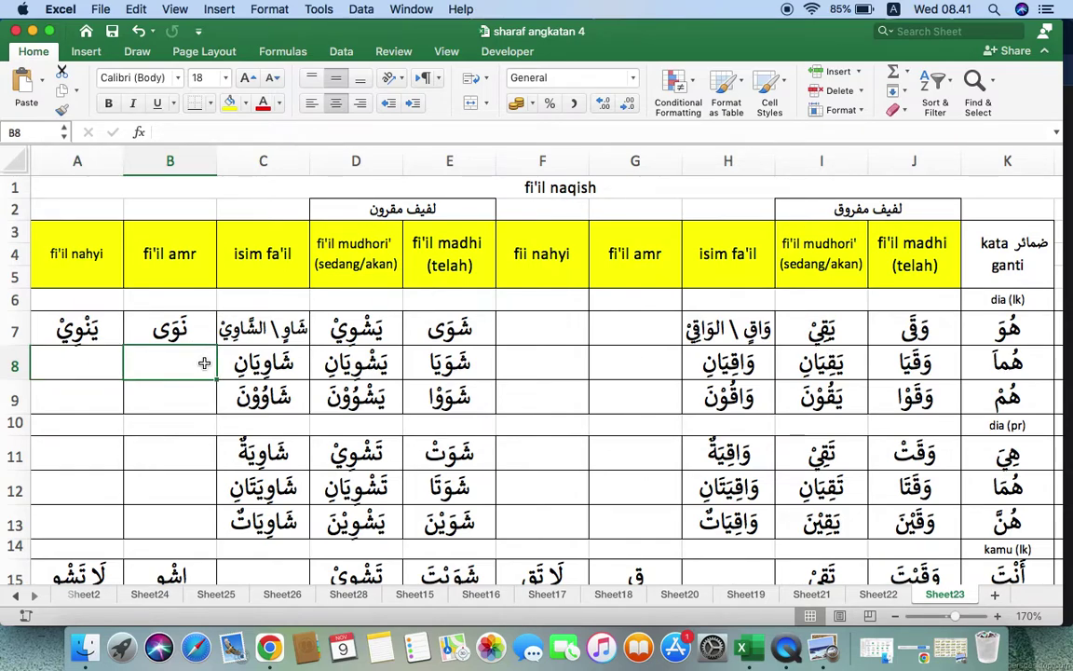
type(";")
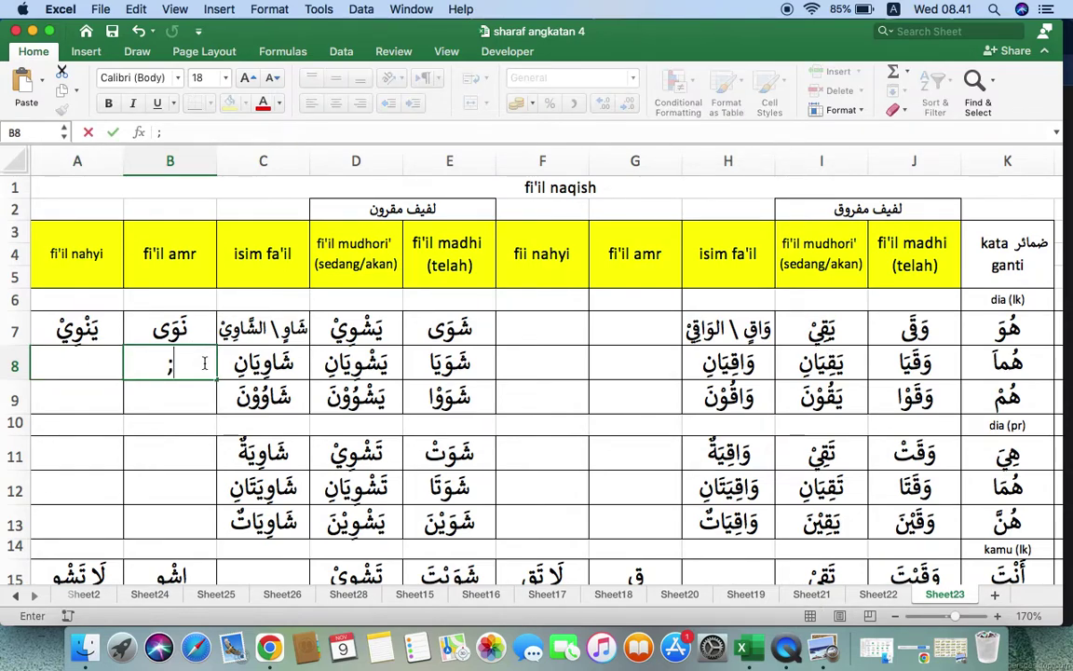
left_click(893, 9)
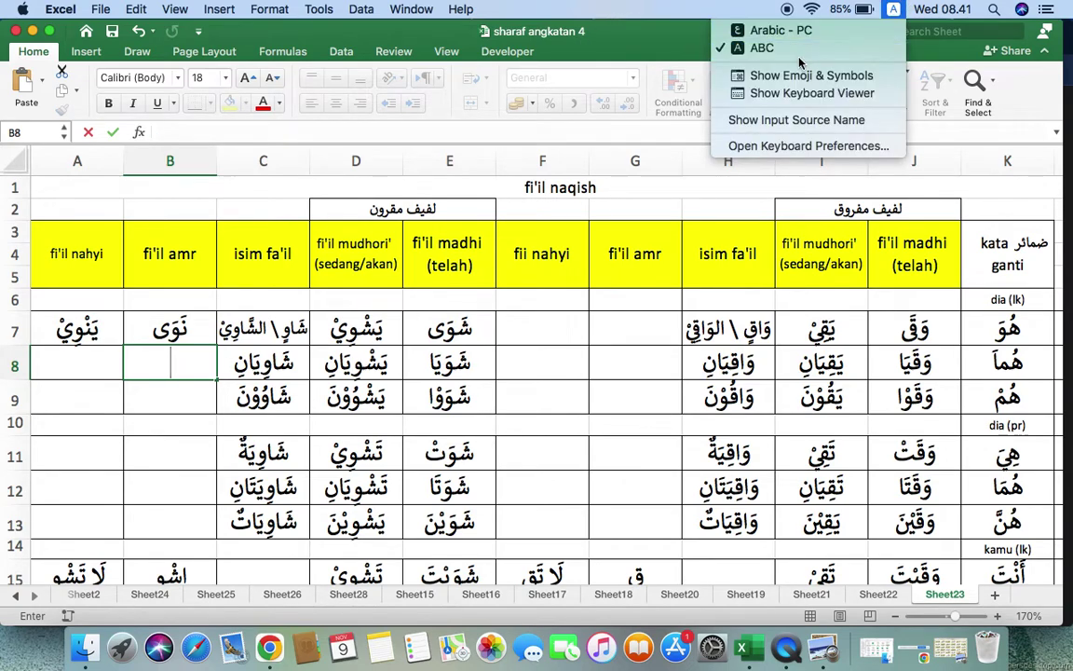
left_click(793, 34)
type("مَ")
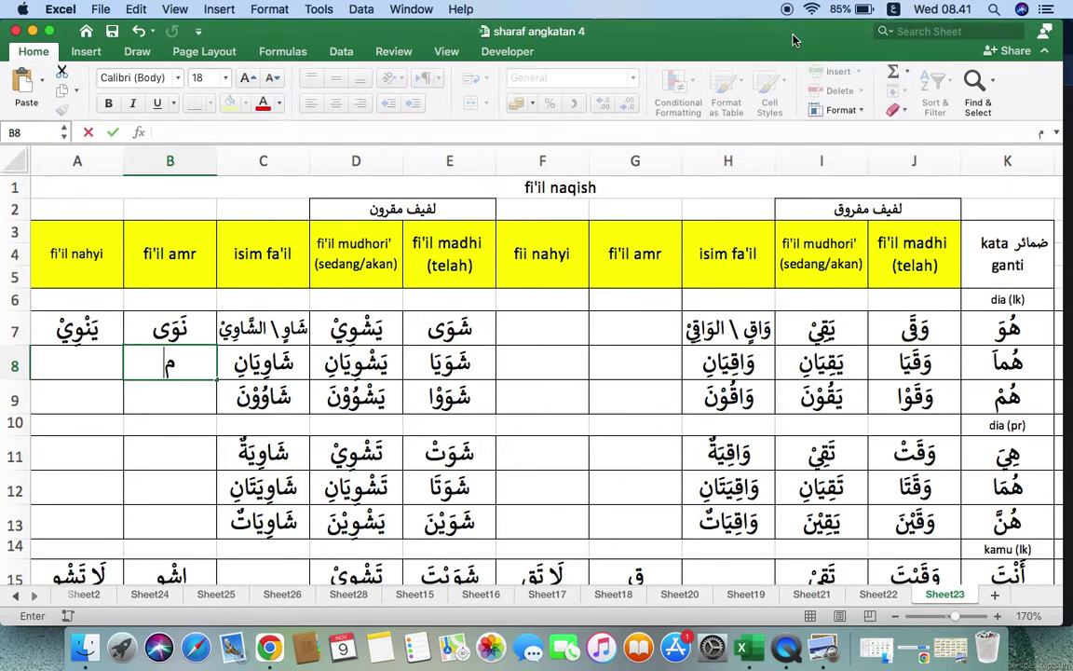
type("و")
key("BackSpace")
key("BackSpace")
type("كَوَى")
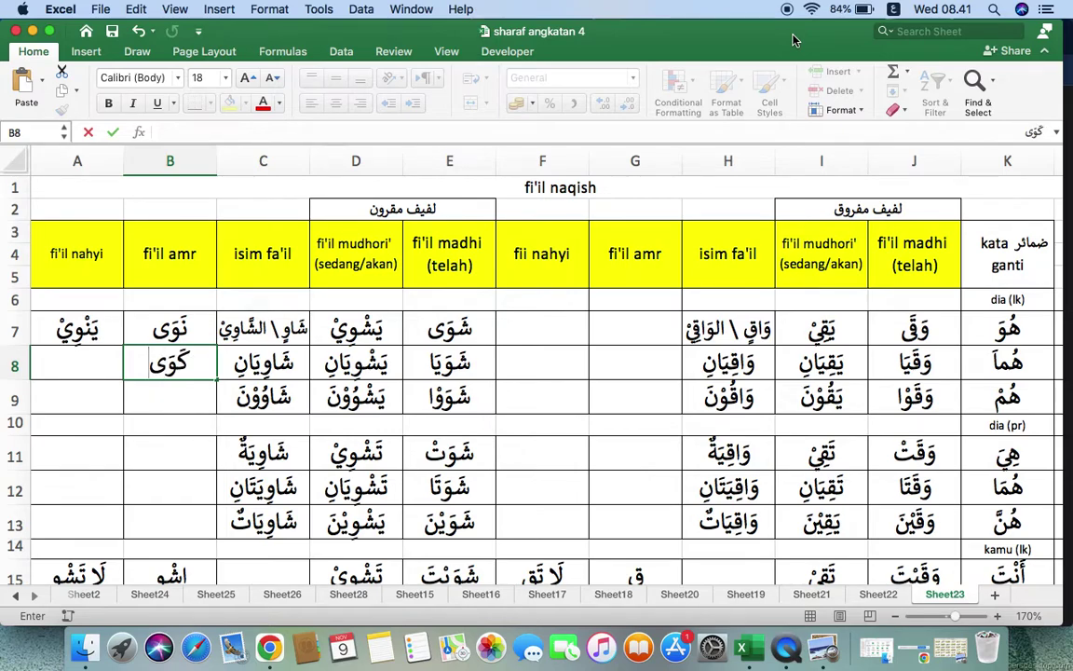
- Enter the present form يَكْوِيْ in A8 and switch to the Google Meet call in Chrome
left_click(86, 363)
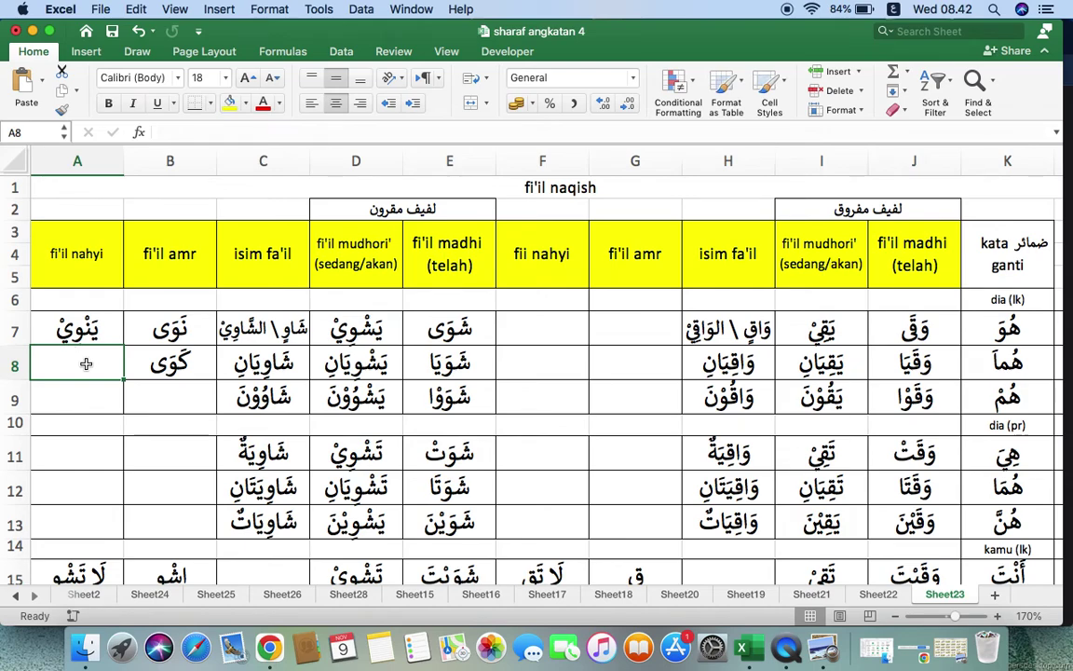
type("يَ")
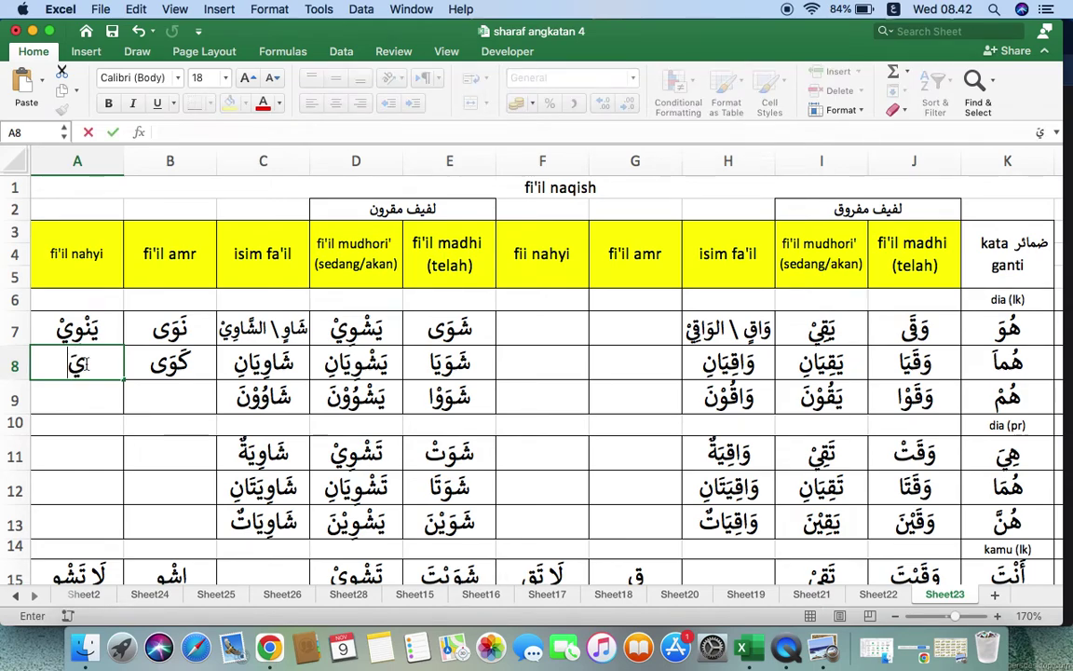
type("كْ")
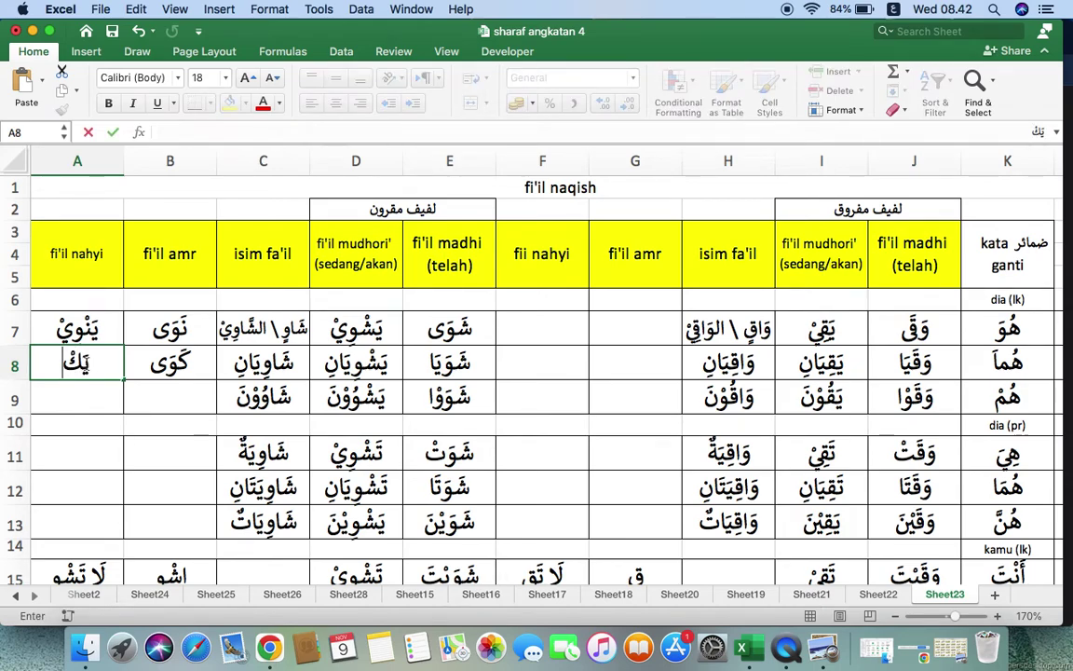
type("وِ")
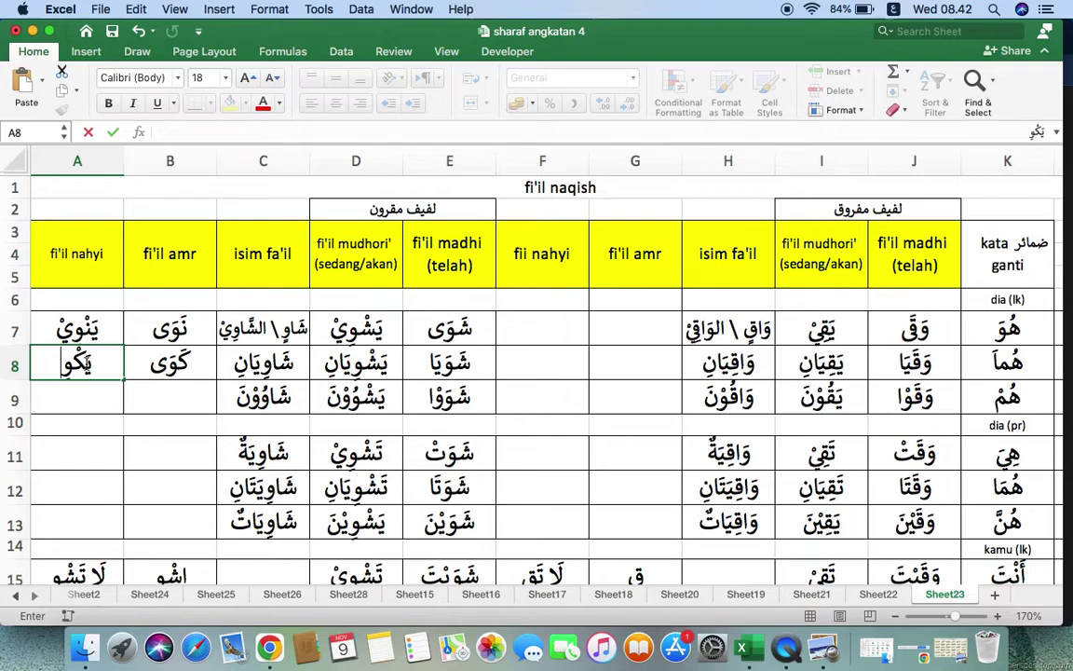
type("يْ")
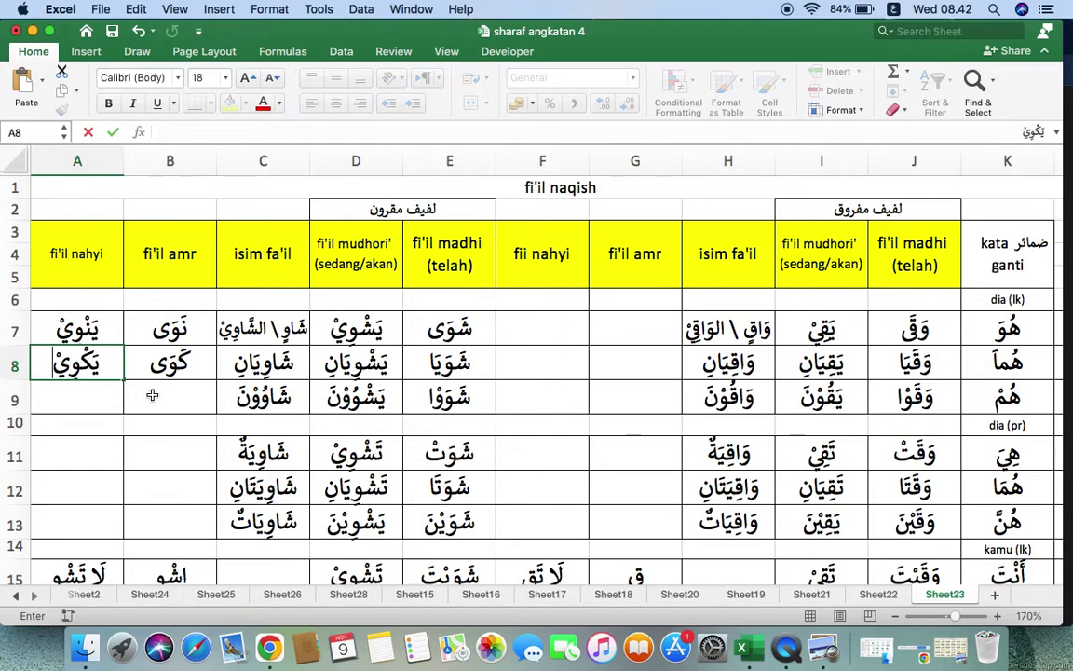
left_click(152, 395)
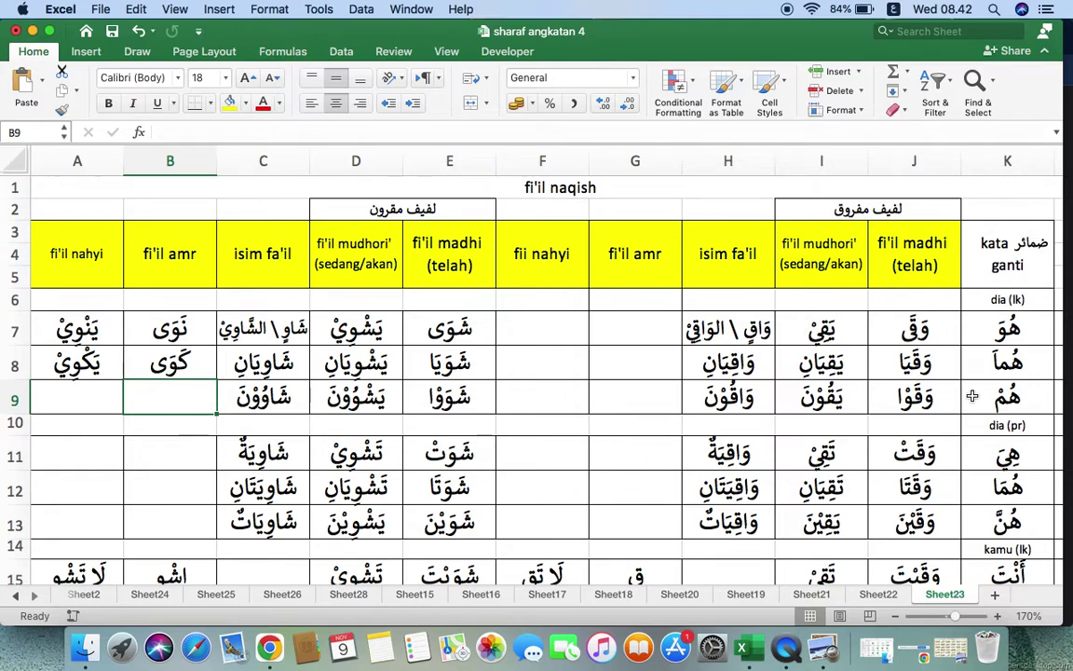
key("super+Tab")
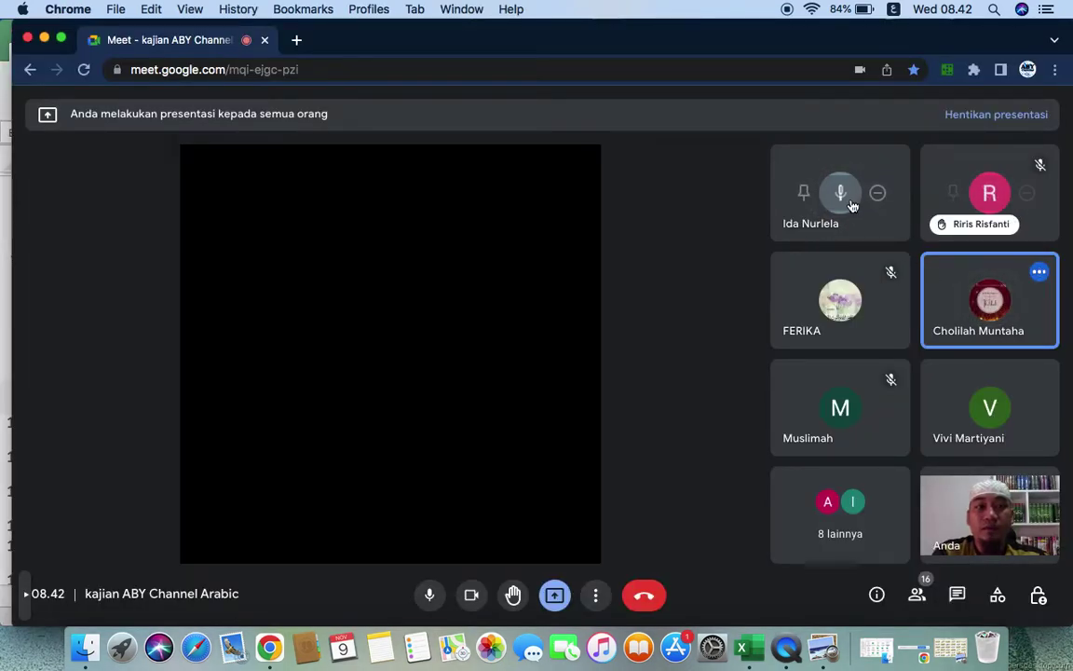
- Mute the unmuted, highlighted participant for everyone in the Meet call and switch back to the Excel workbook
left_click(990, 300)
left_click(662, 394)
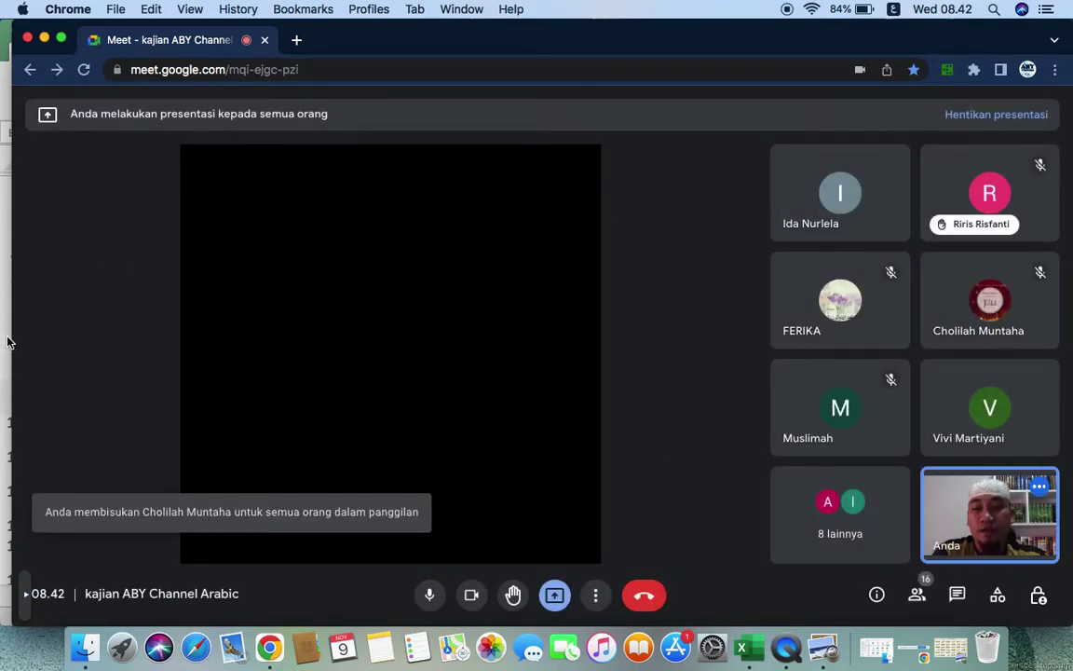
key("super+Tab")
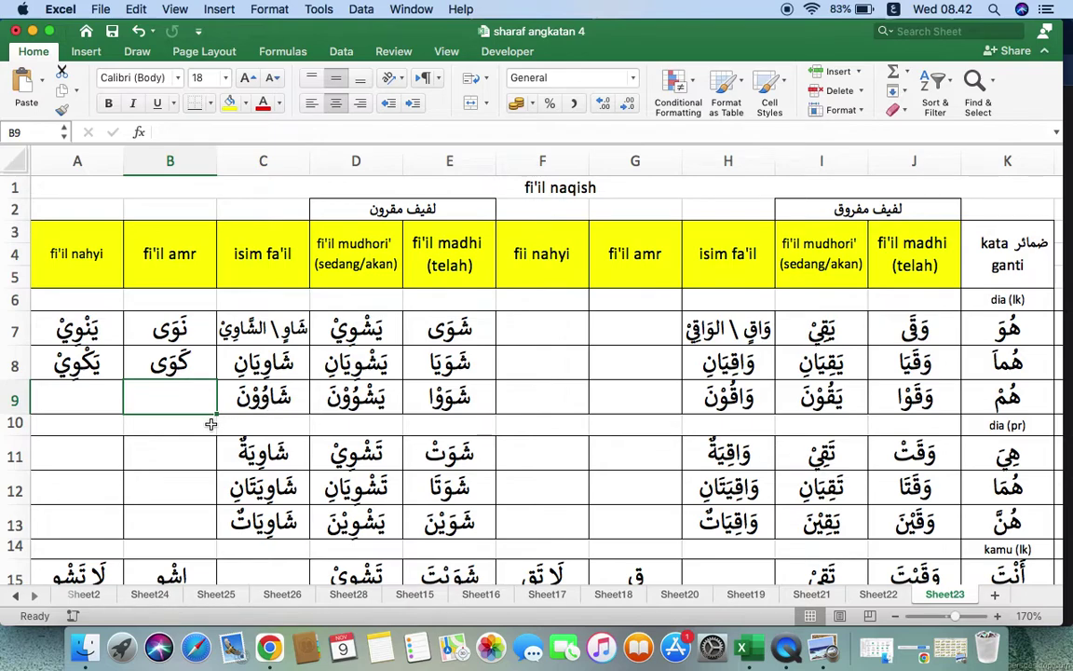
- Enter the example verb رَوَى in B9
left_click(110, 399)
left_click(167, 403)
type("ر")
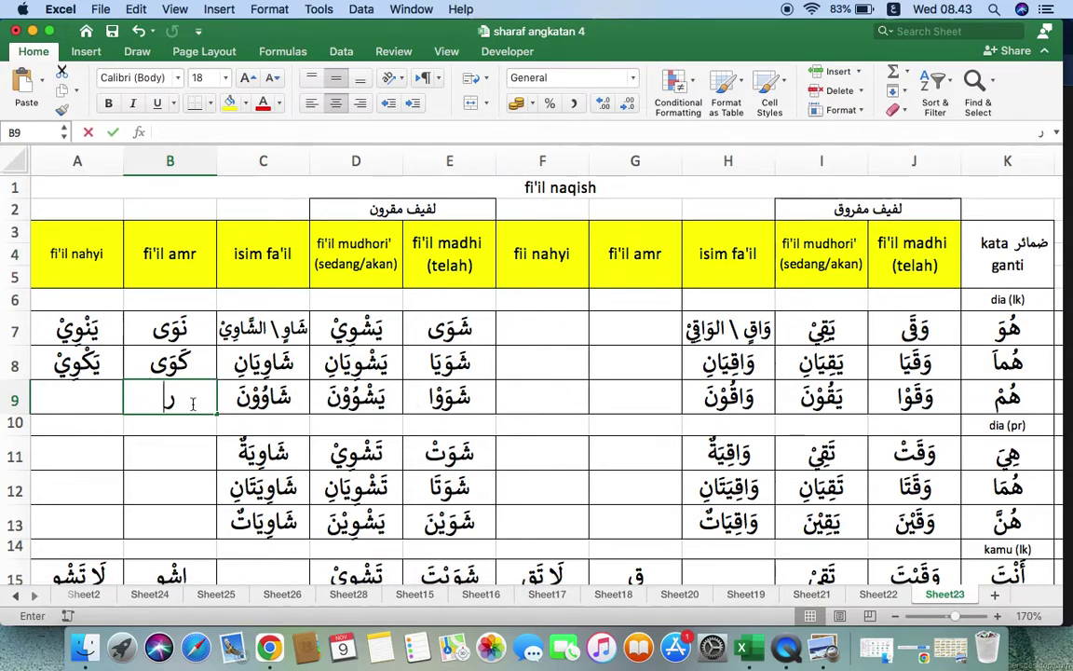
type("َوَ")
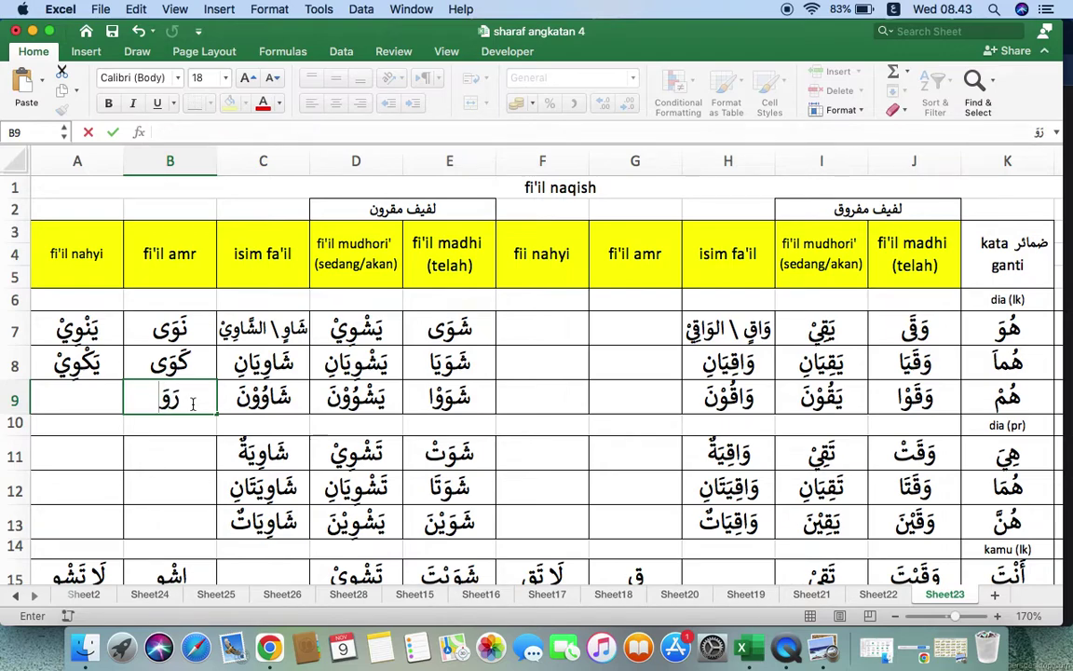
type("ى")
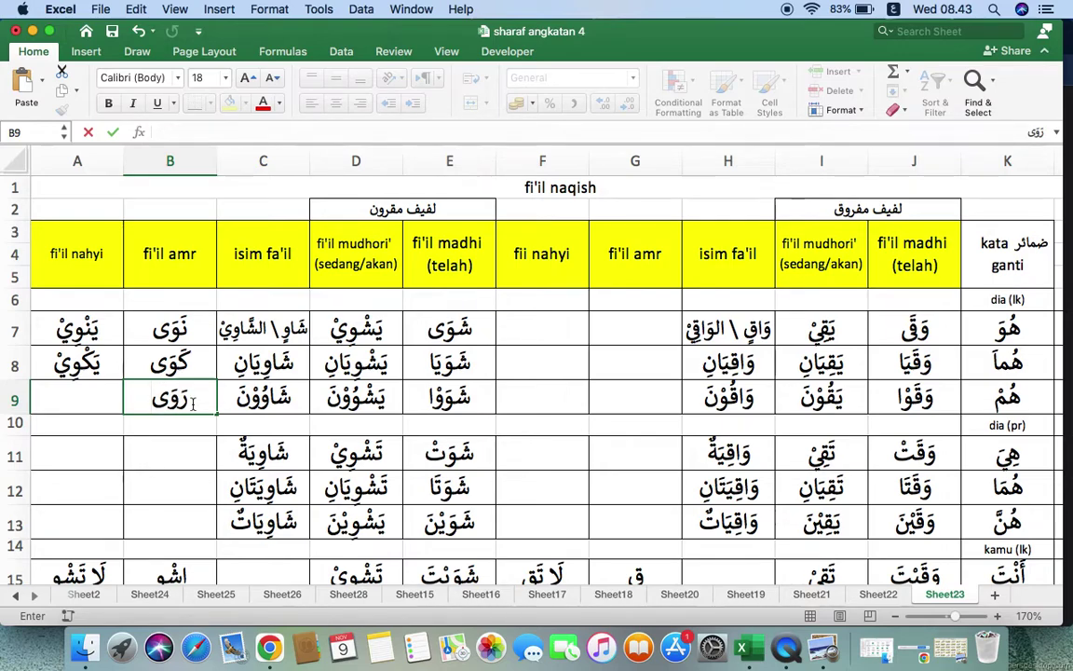
key("Left")
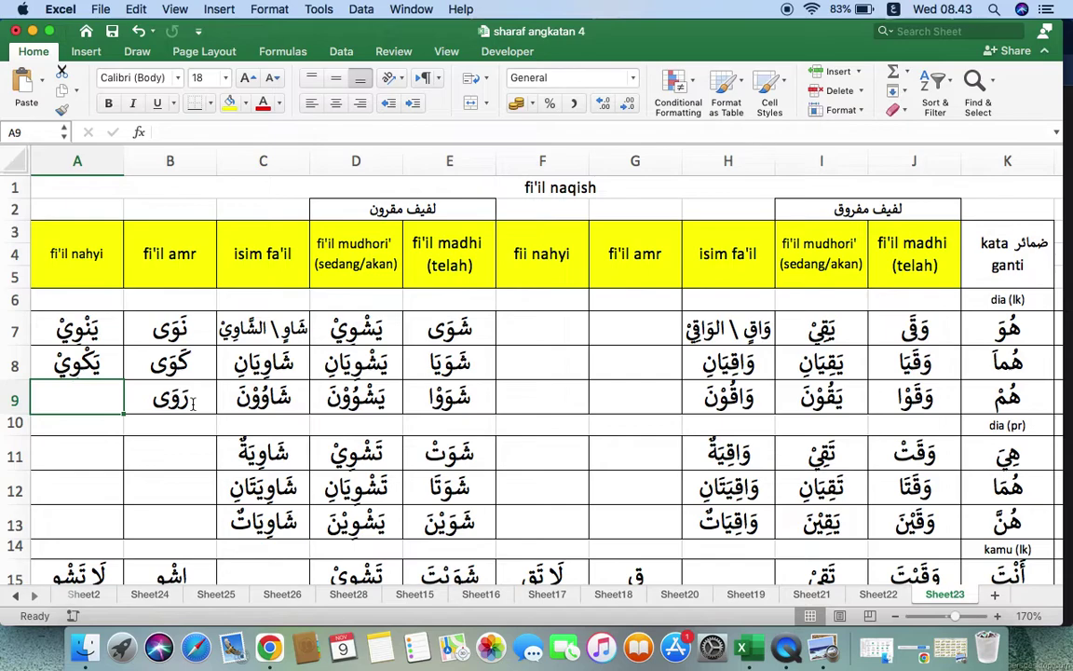
- Enter the present form يَرْوِيْ in A9, replacing the autocomplete suggestion
type("يَك")
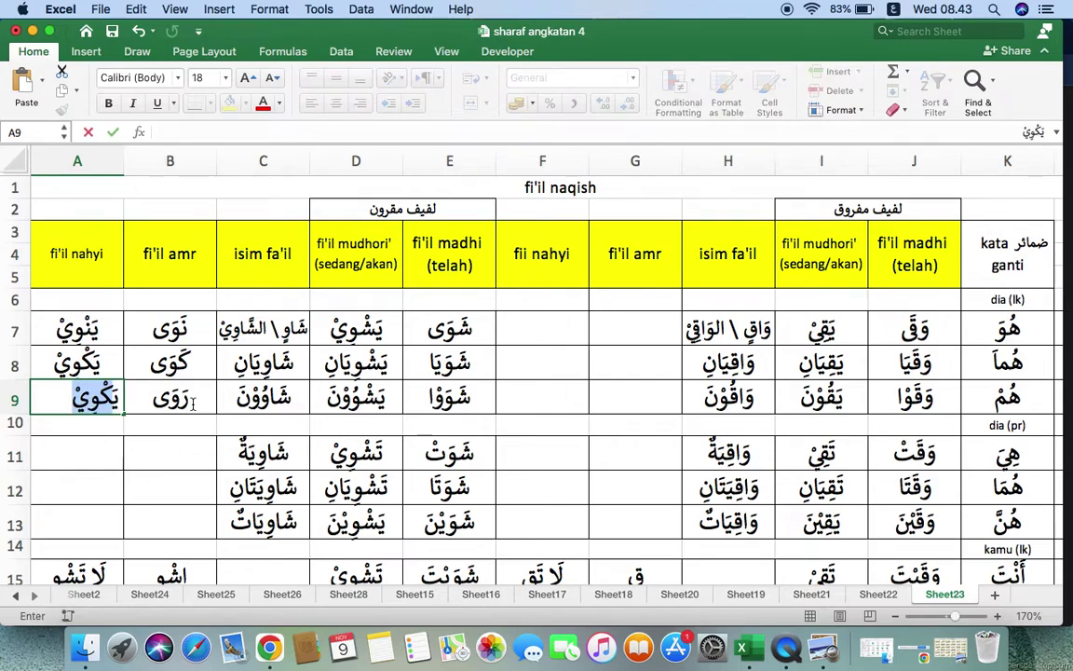
key("BackSpace")
key("BackSpace")
type("رْ")
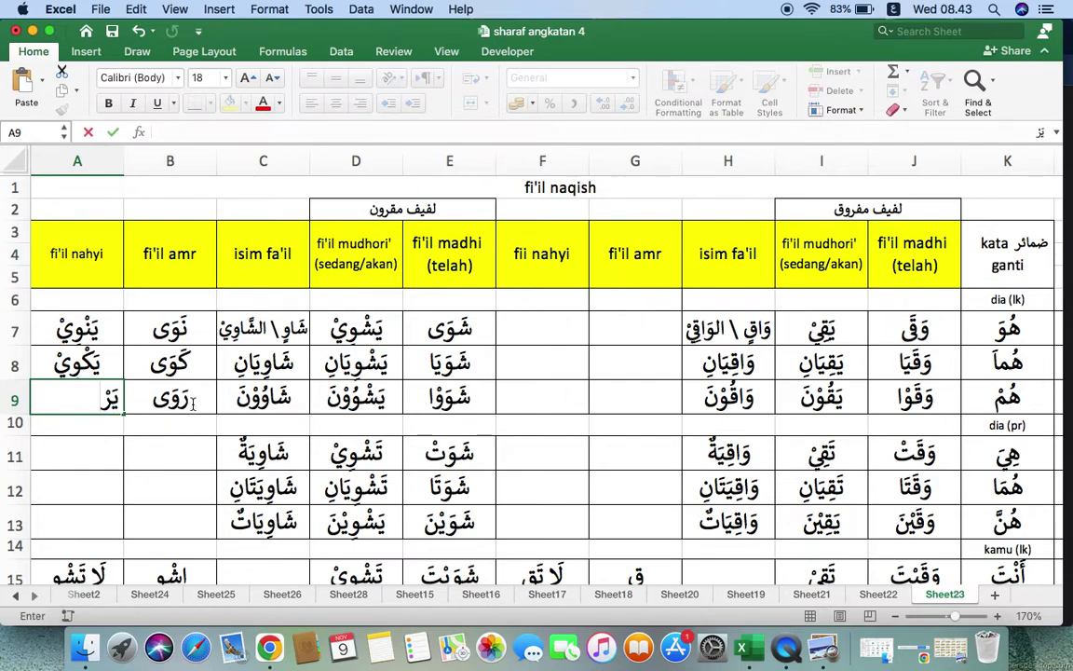
type("وِي")
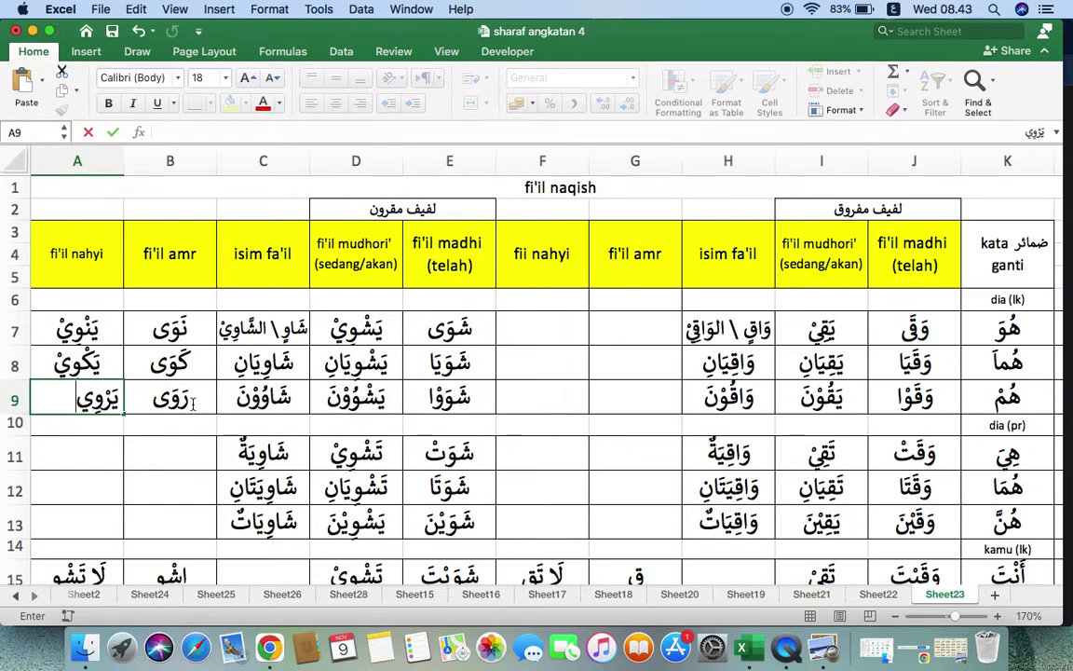
type("ْ")
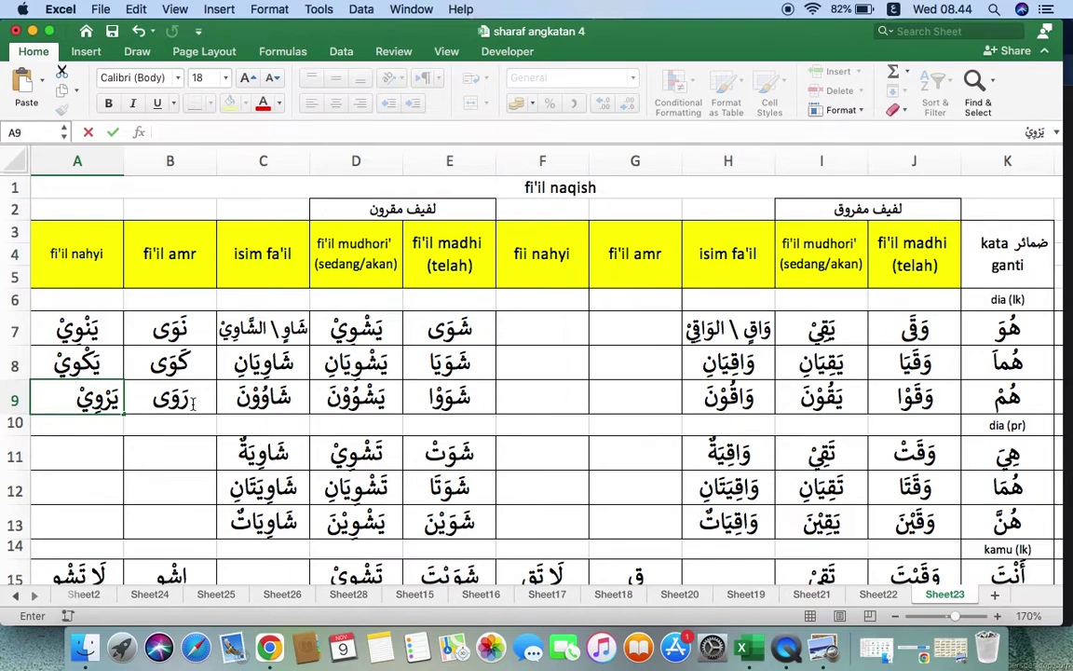
left_click(180, 431)
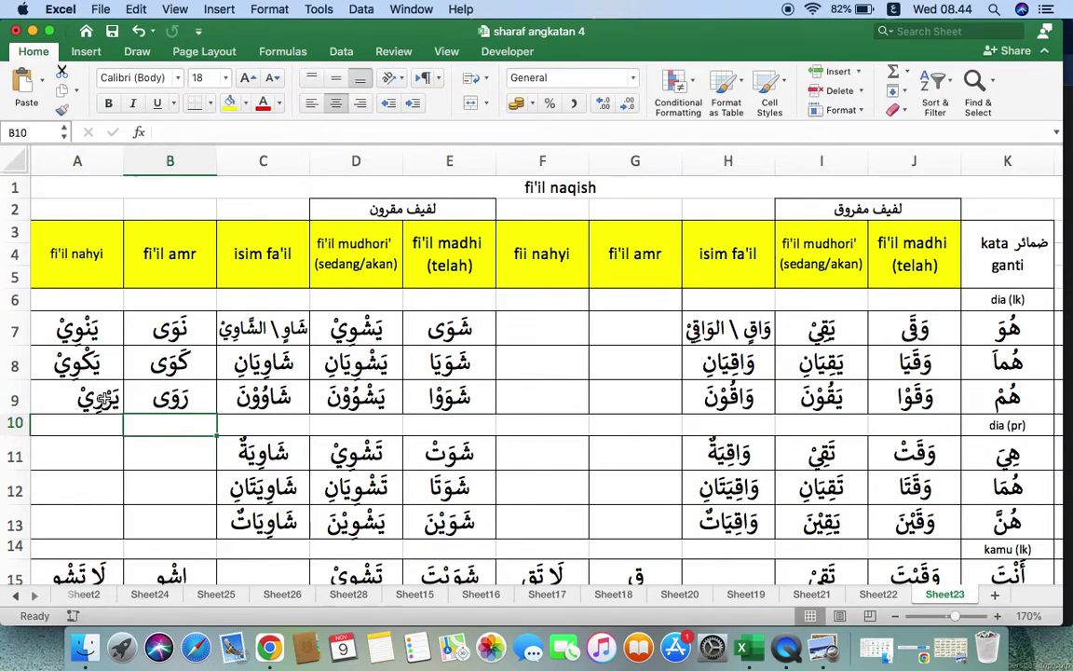
- Centre the text in A9 horizontally
left_click(96, 386)
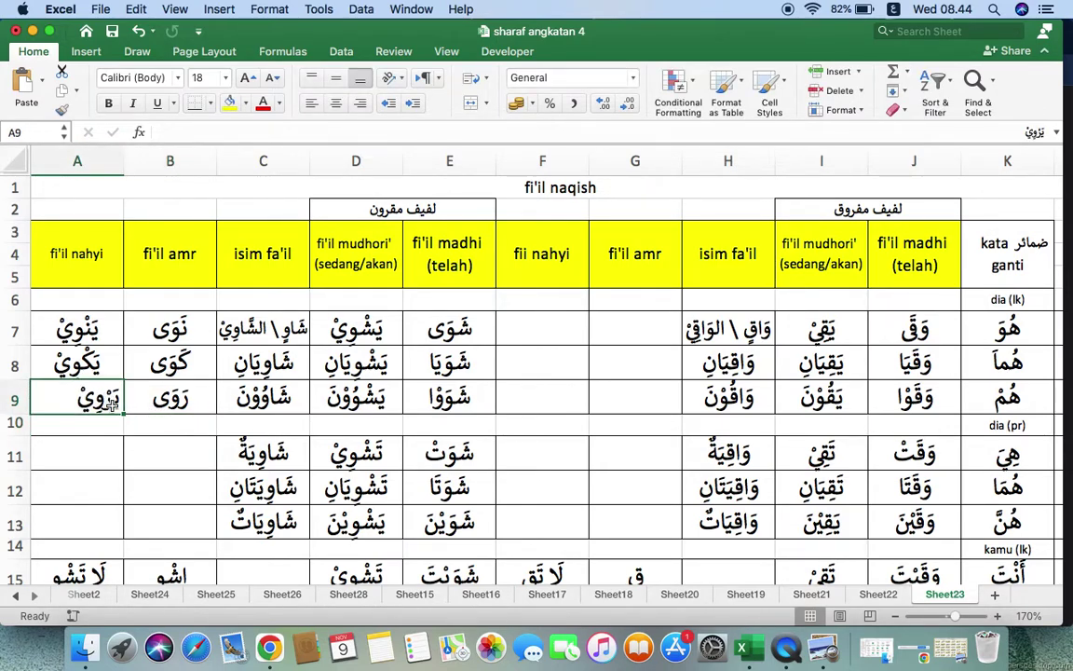
left_click(335, 103)
left_click(149, 430)
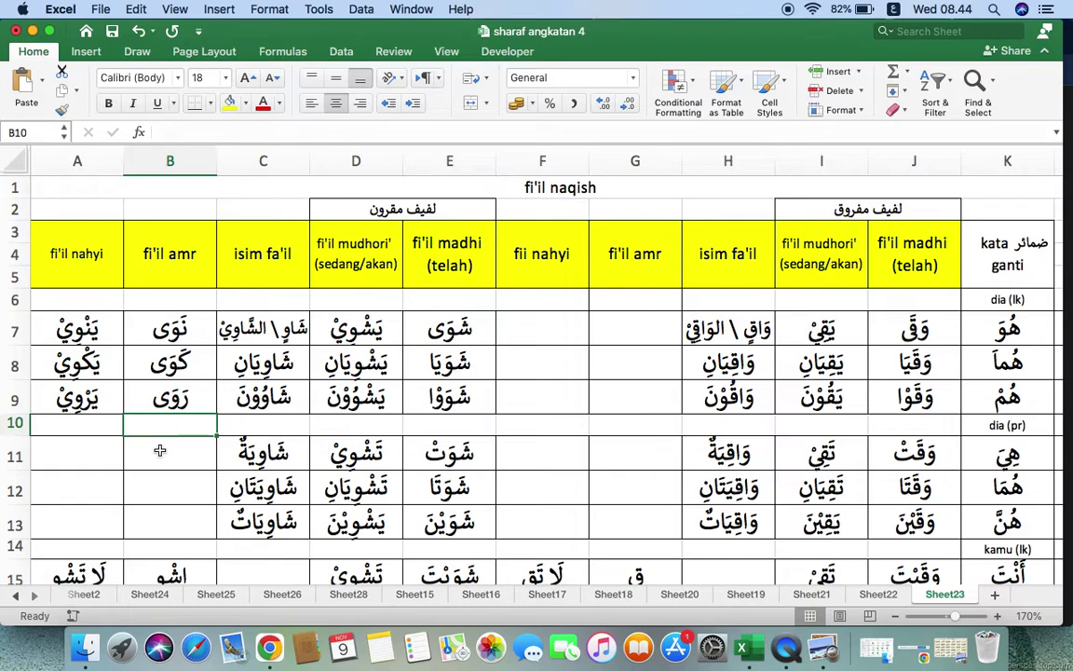
left_click(99, 428)
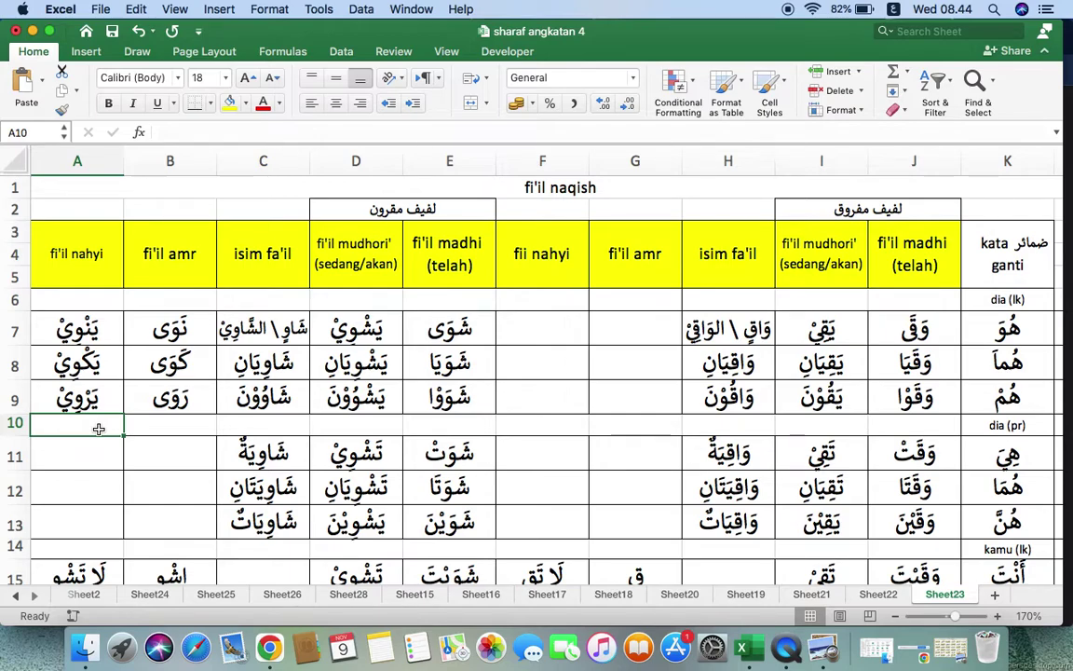
left_click(54, 401)
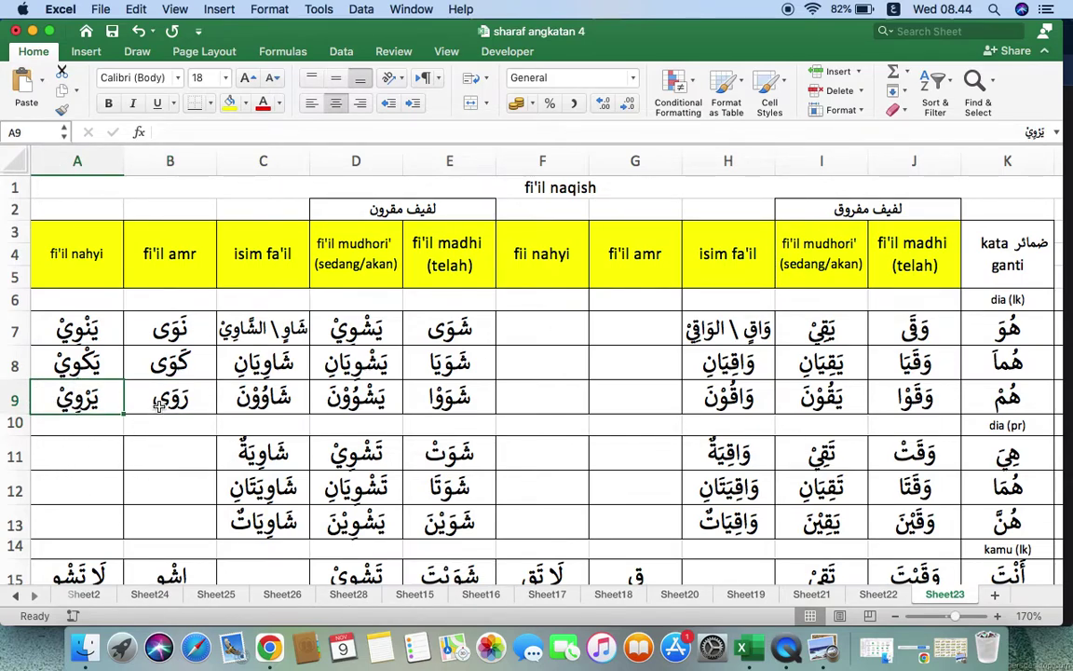
- Fill the example verbs in A7:B9 with yellow
left_click_drag(93, 327, 143, 393)
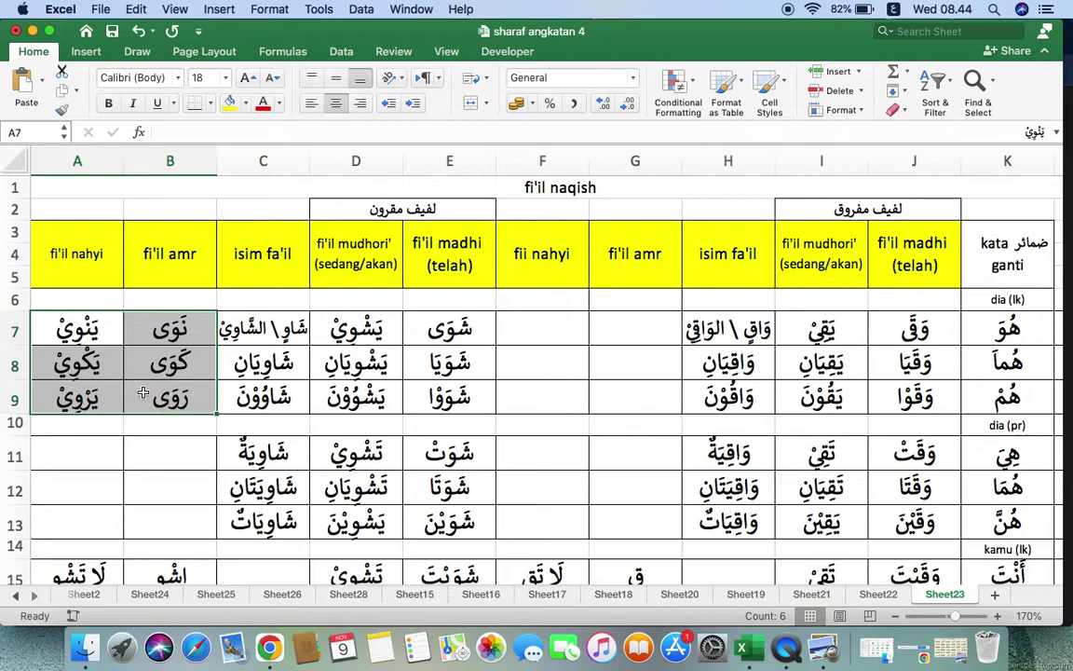
left_click(247, 105)
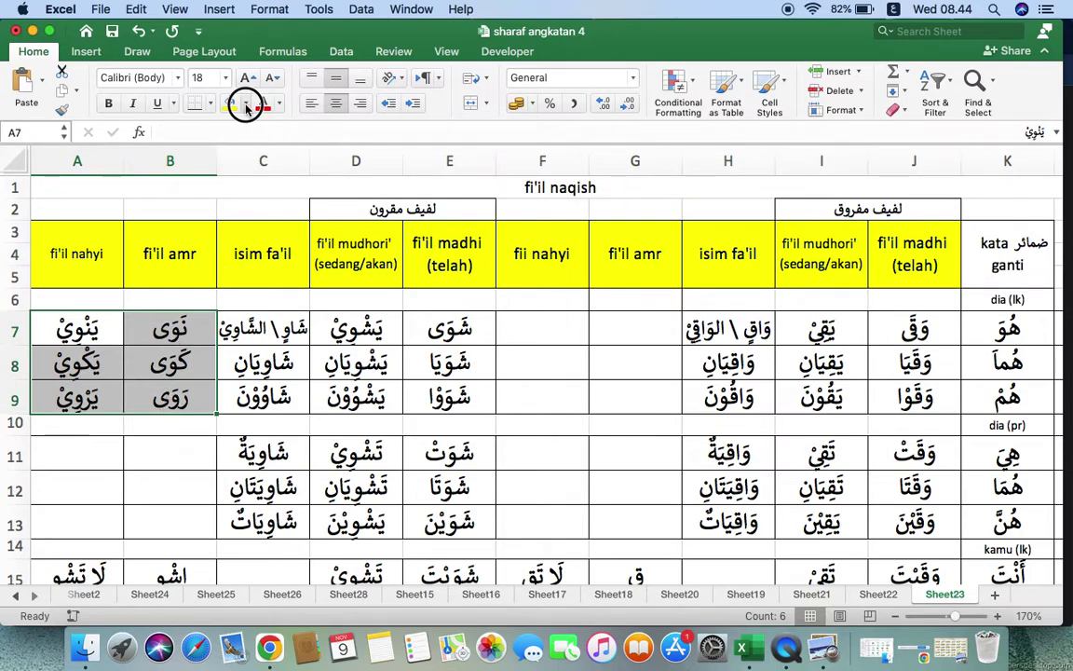
left_click(252, 270)
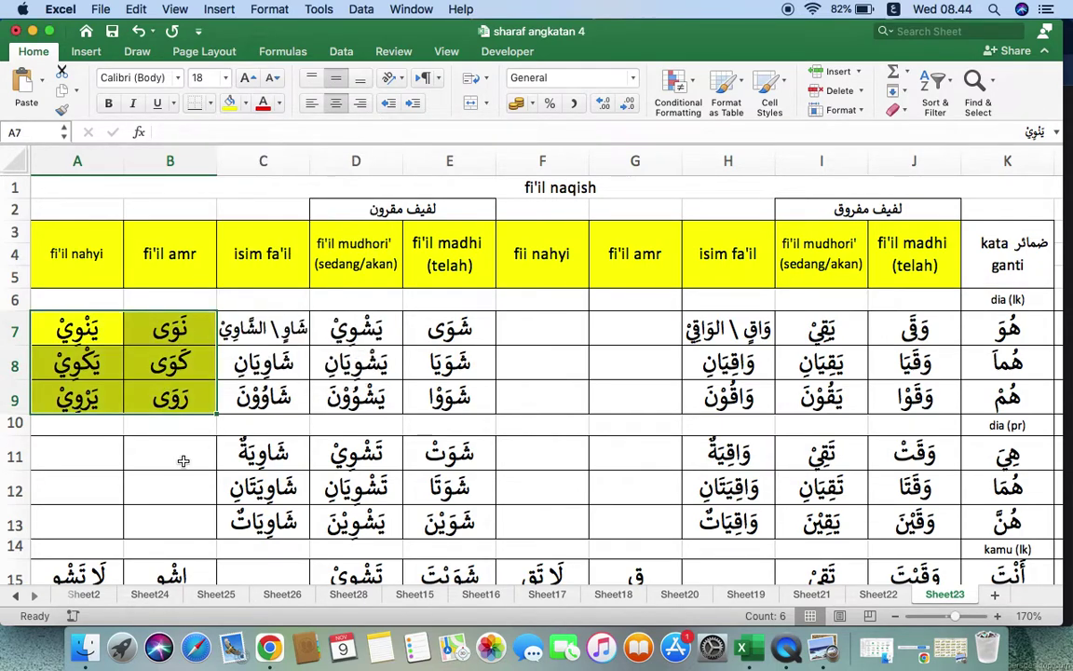
left_click(184, 461)
left_click_drag(83, 331, 159, 389)
- Switch to the Google Meet call in Chrome and stop the current presentation
key("super+Tab")
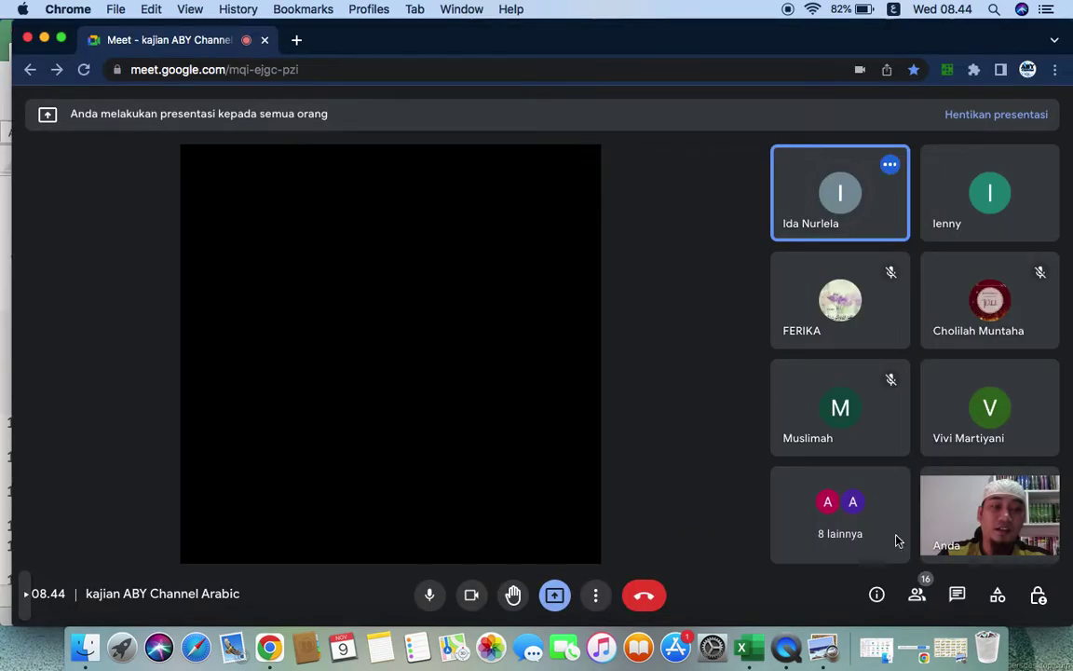
left_click(565, 598)
left_click(575, 551)
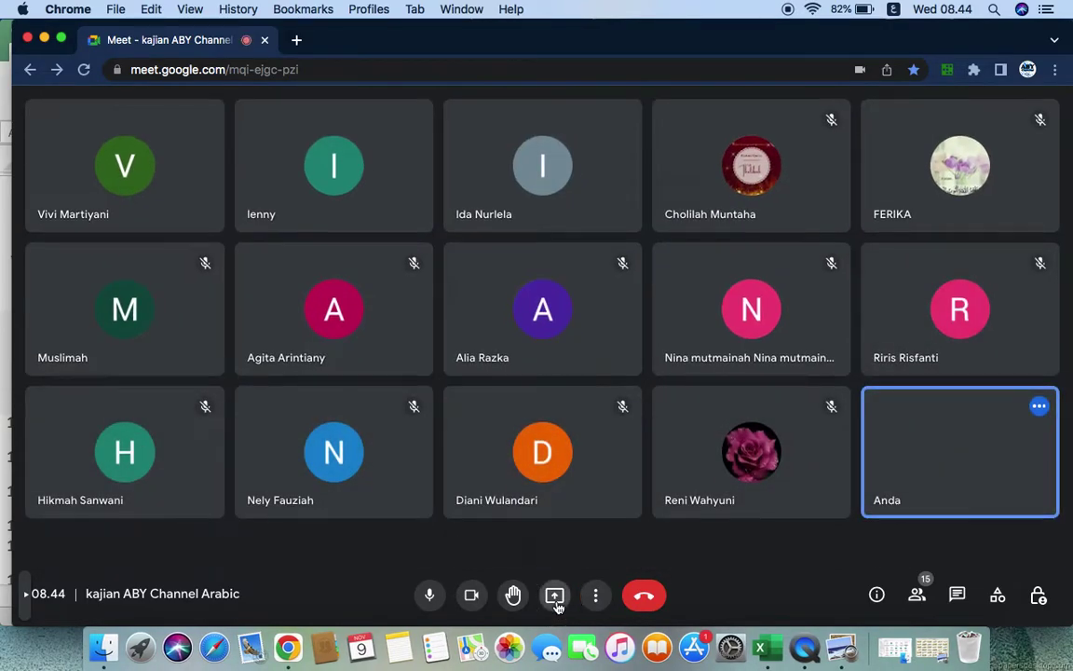
- Present the sharaf angkatan 4 workbook window in the call and hide the sharing notice
left_click(554, 596)
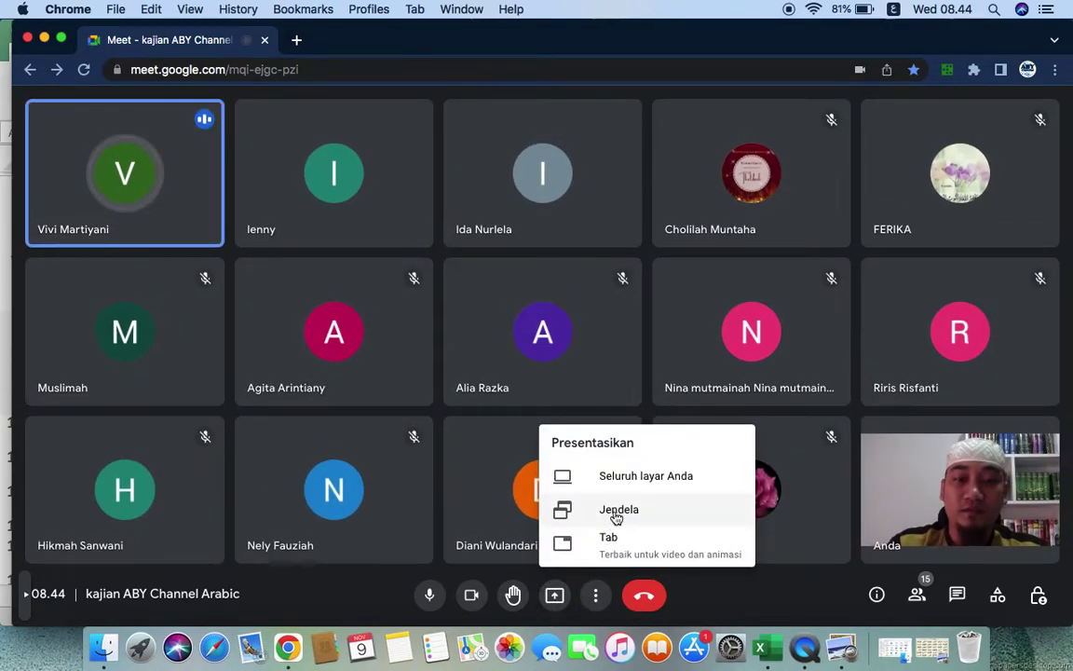
left_click(615, 510)
left_click(527, 200)
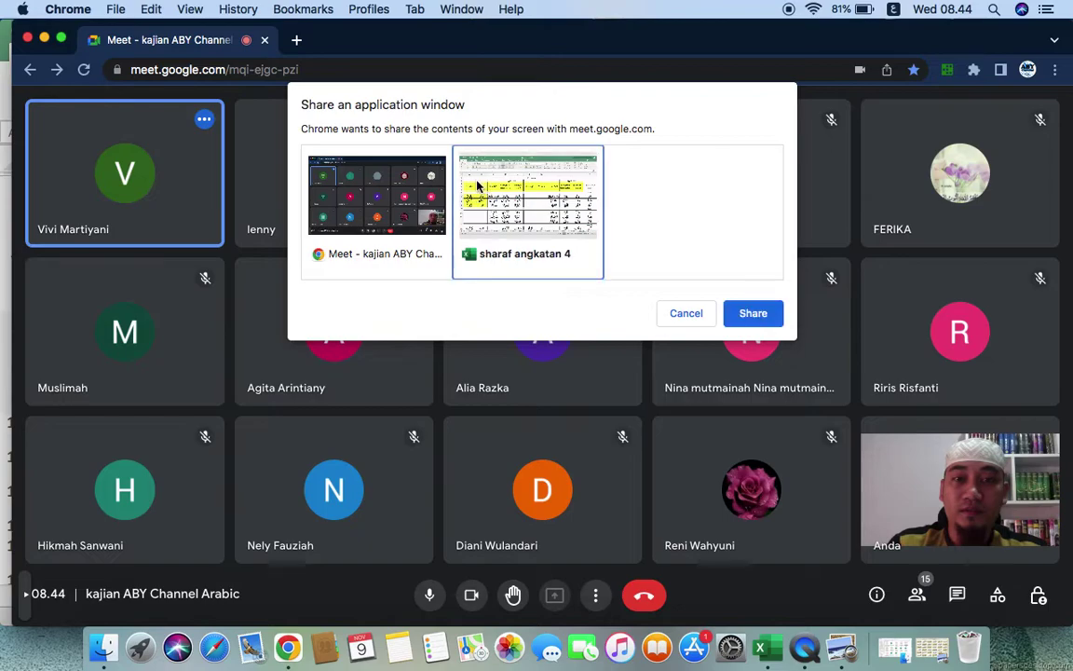
left_click(750, 317)
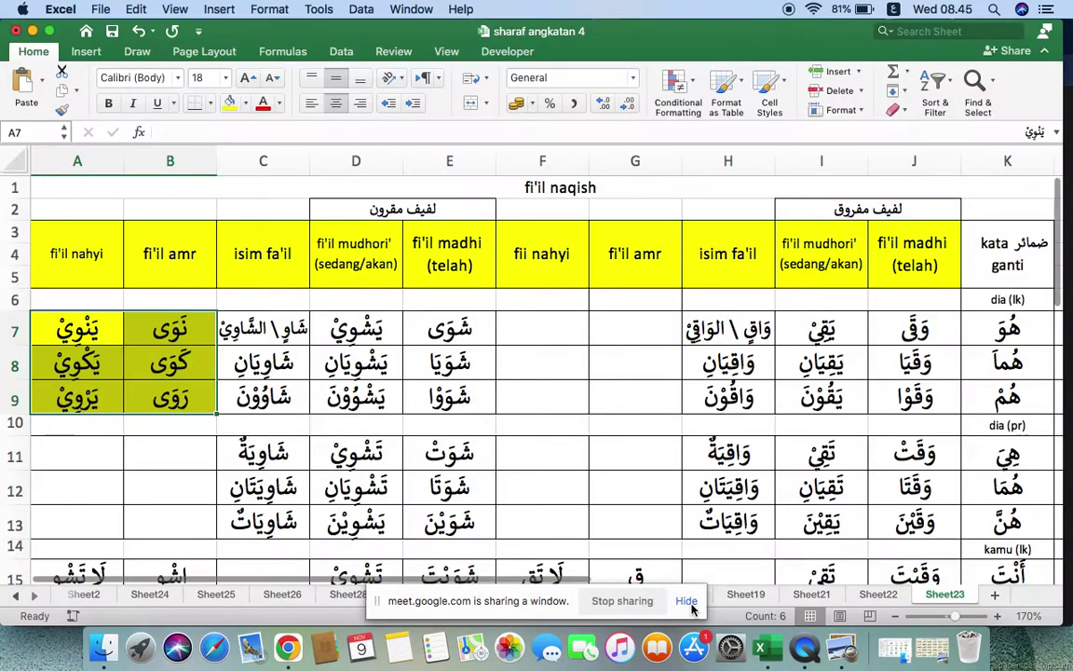
left_click(691, 605)
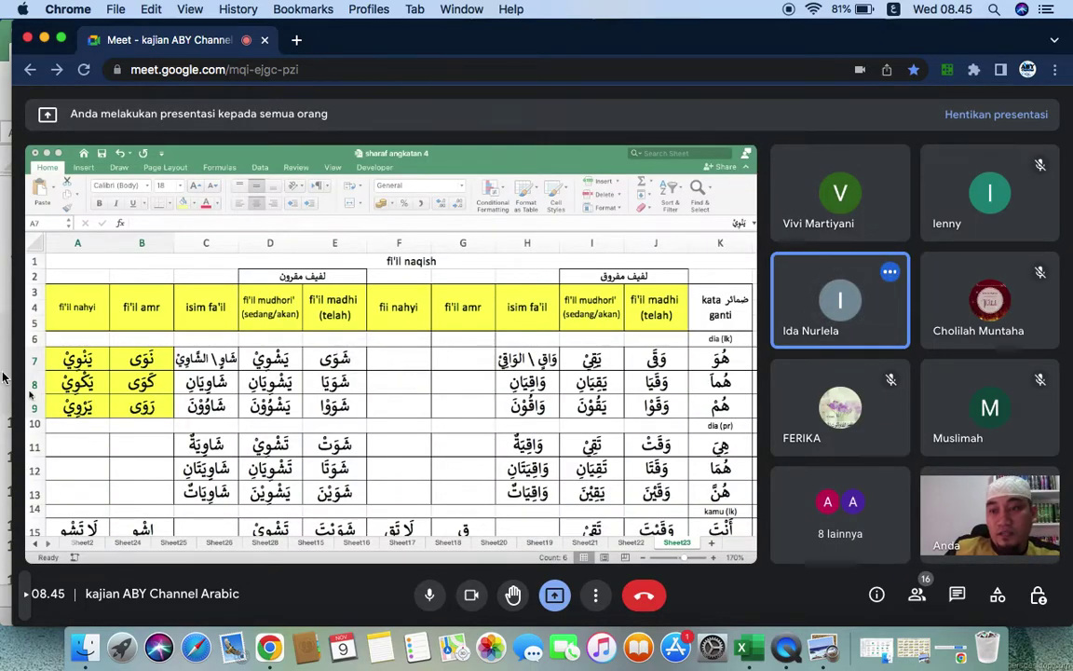
- Switch back to the Excel workbook and go through the highlighted example verbs in A7:B9 cell by cell
left_click(5, 377)
left_click(139, 368)
left_click(93, 317)
left_click(164, 321)
left_click(115, 329)
scroll(177, 366, "down", 5)
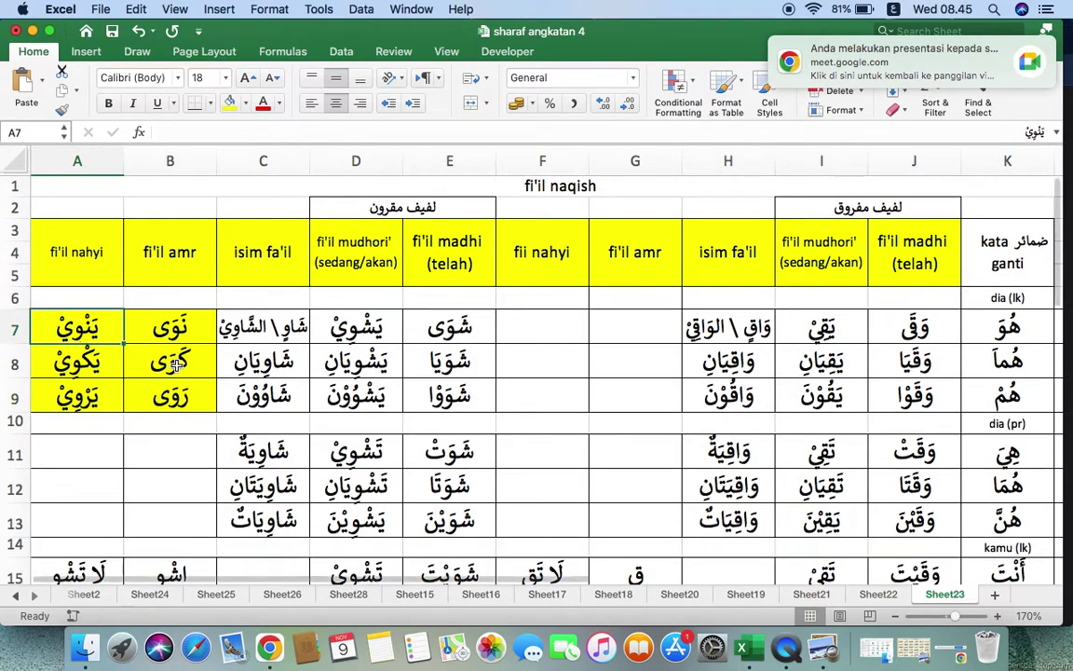
scroll(180, 364, "up", 5)
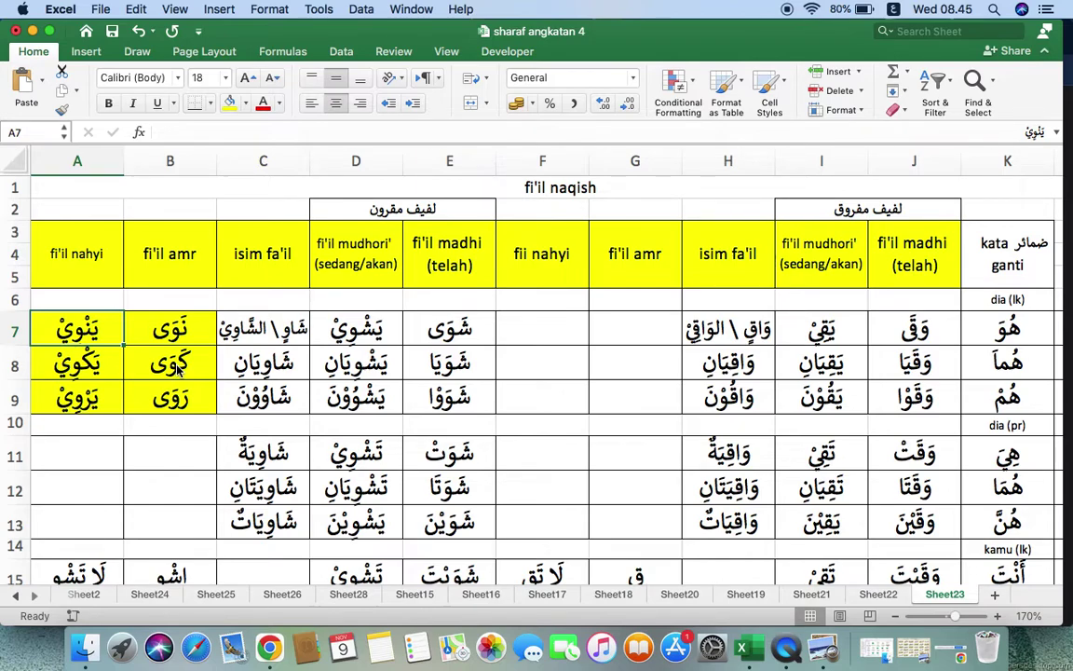
left_click(98, 368)
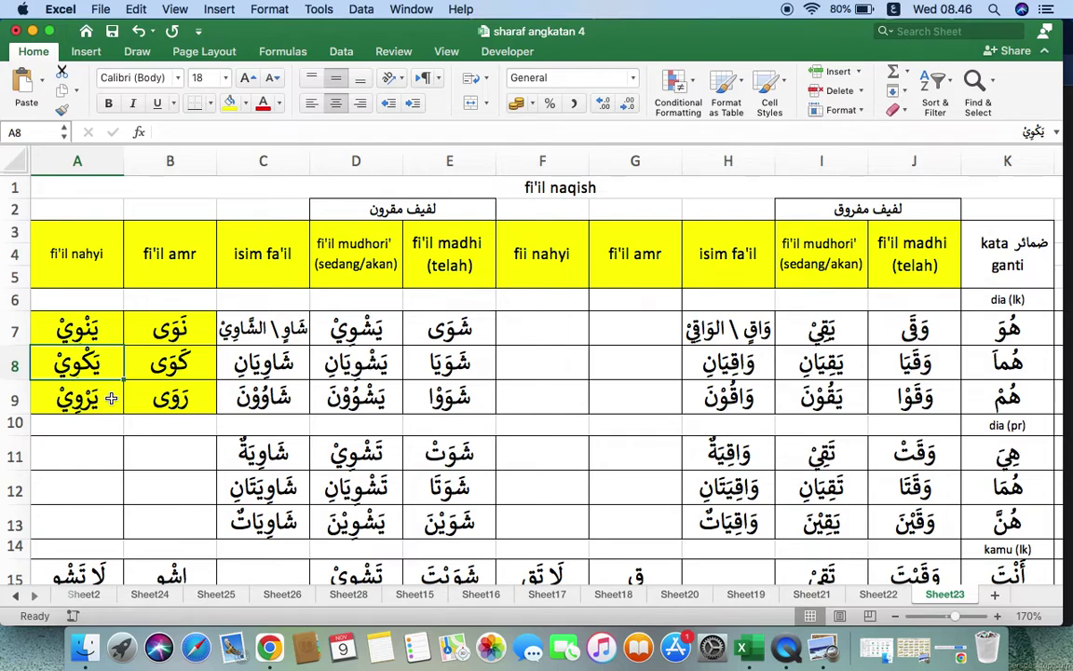
left_click(169, 370)
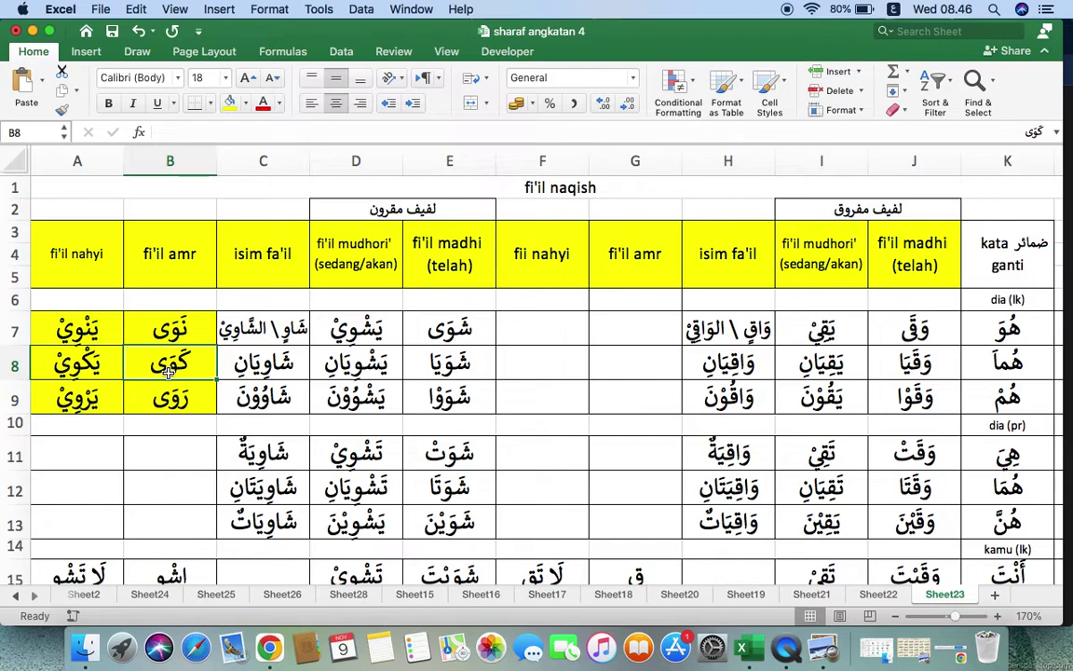
left_click(170, 398)
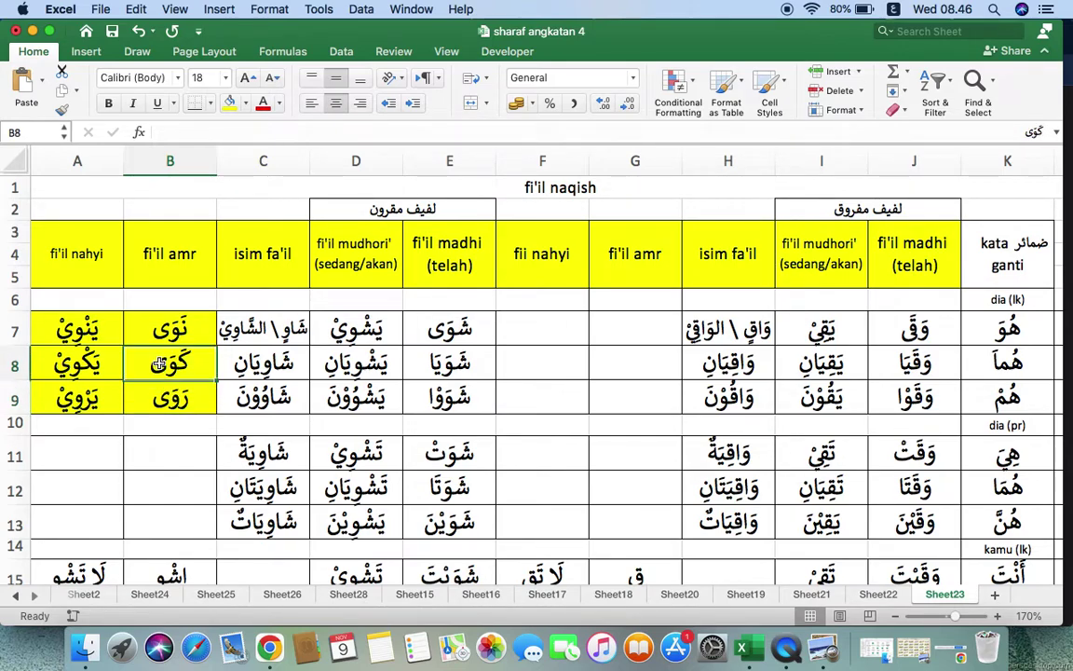
left_click(184, 451)
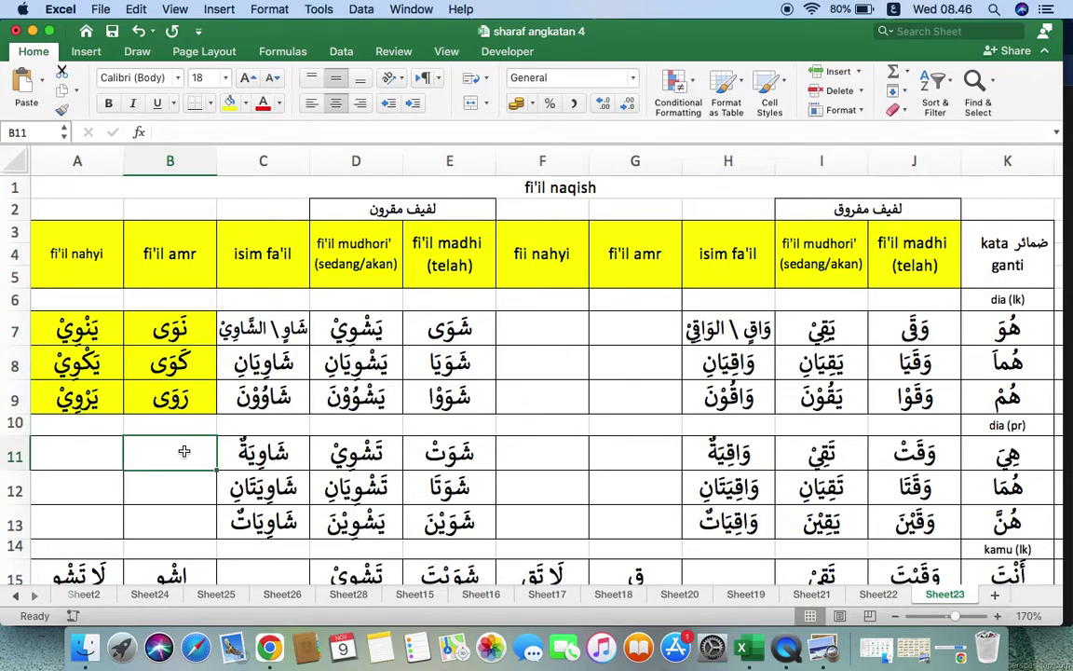
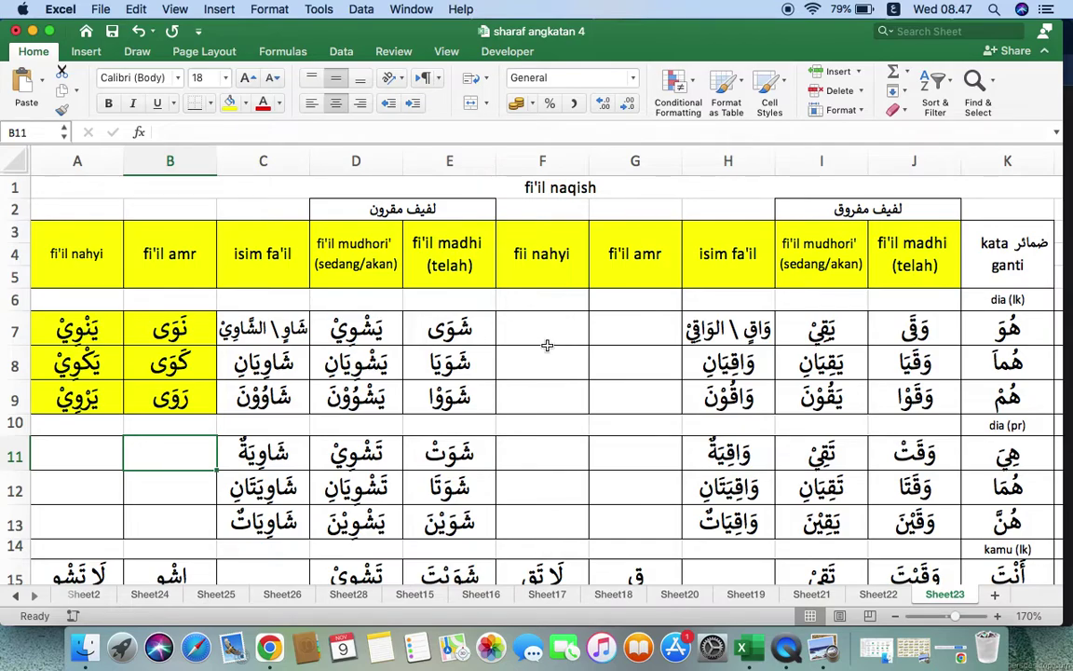
- Review the lower conjugation rows down to row 24 and return to the start of the table
scroll(561, 474, "down", 10)
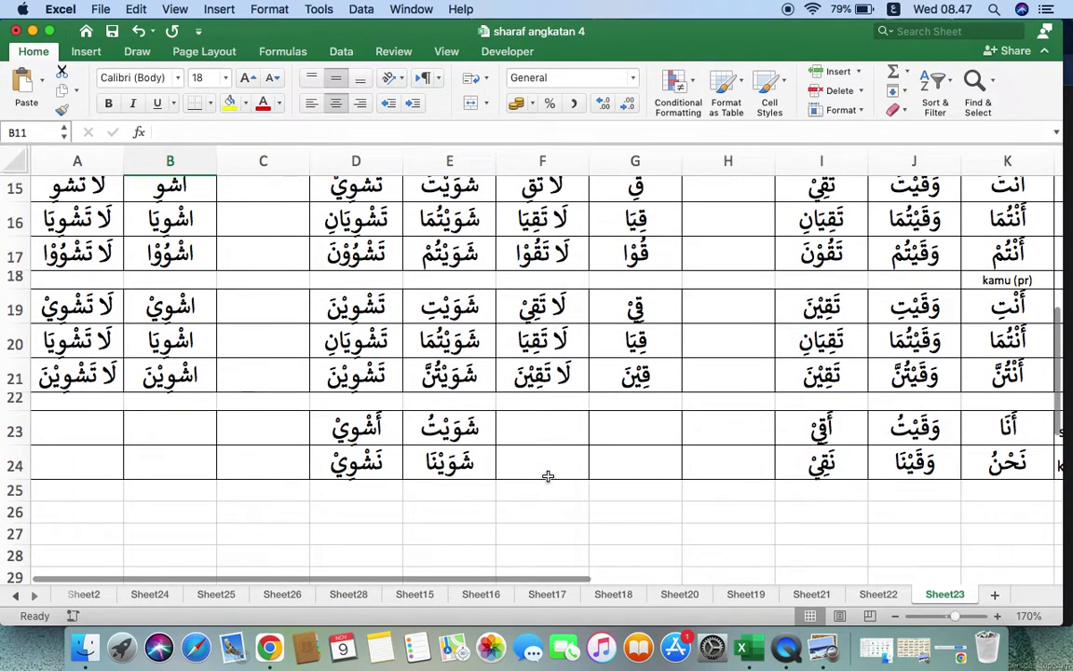
scroll(548, 476, "up", 1)
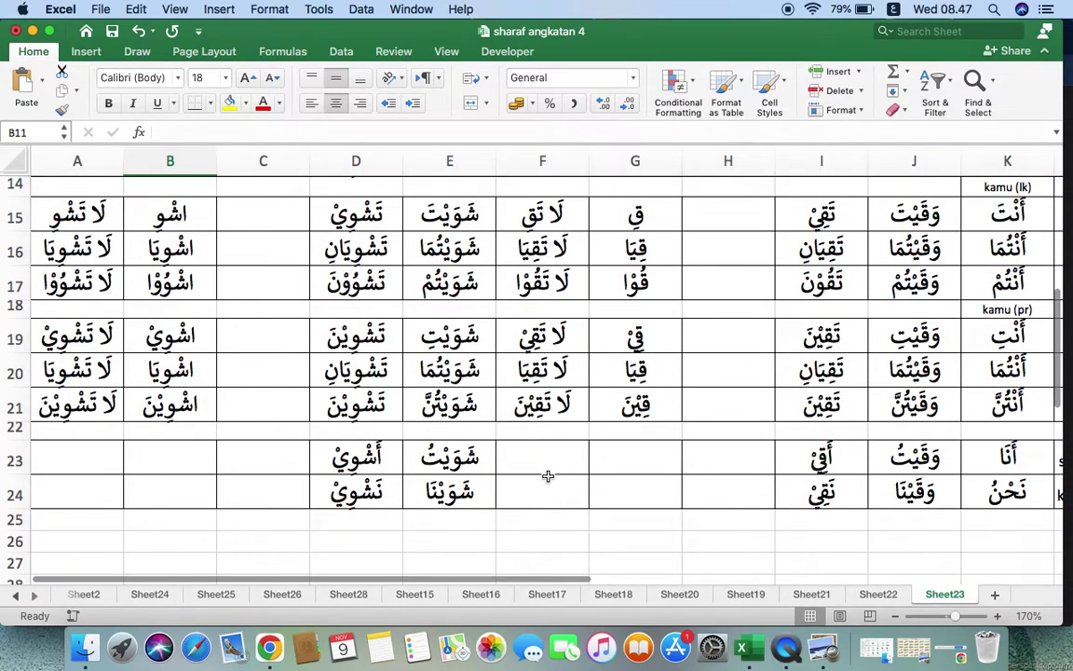
scroll(548, 476, "up", 1)
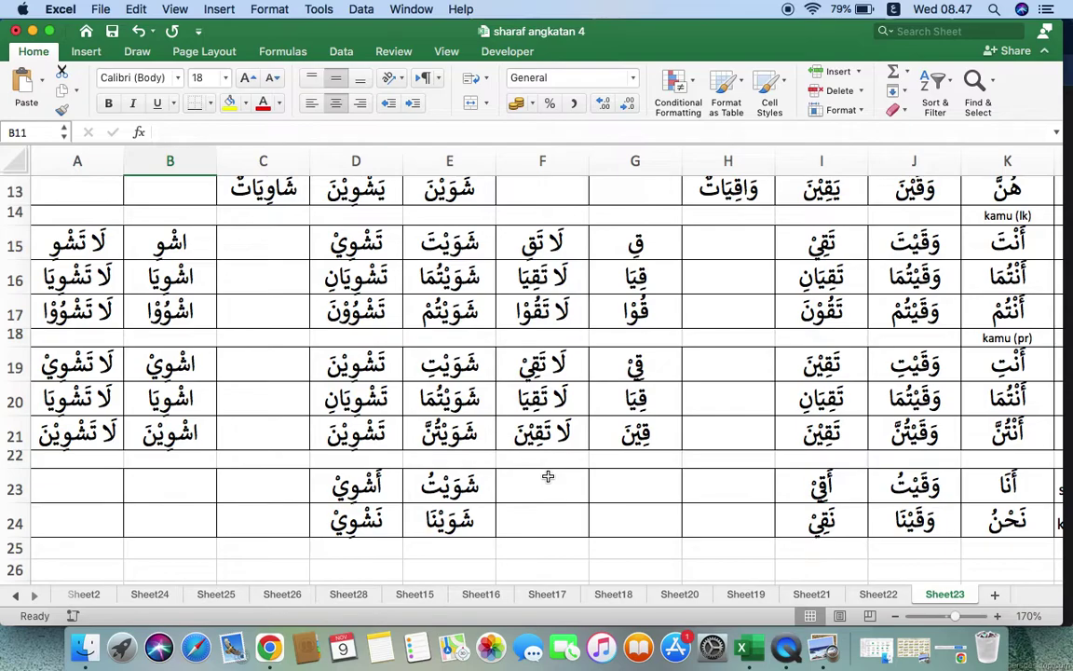
scroll(547, 476, "up", 10)
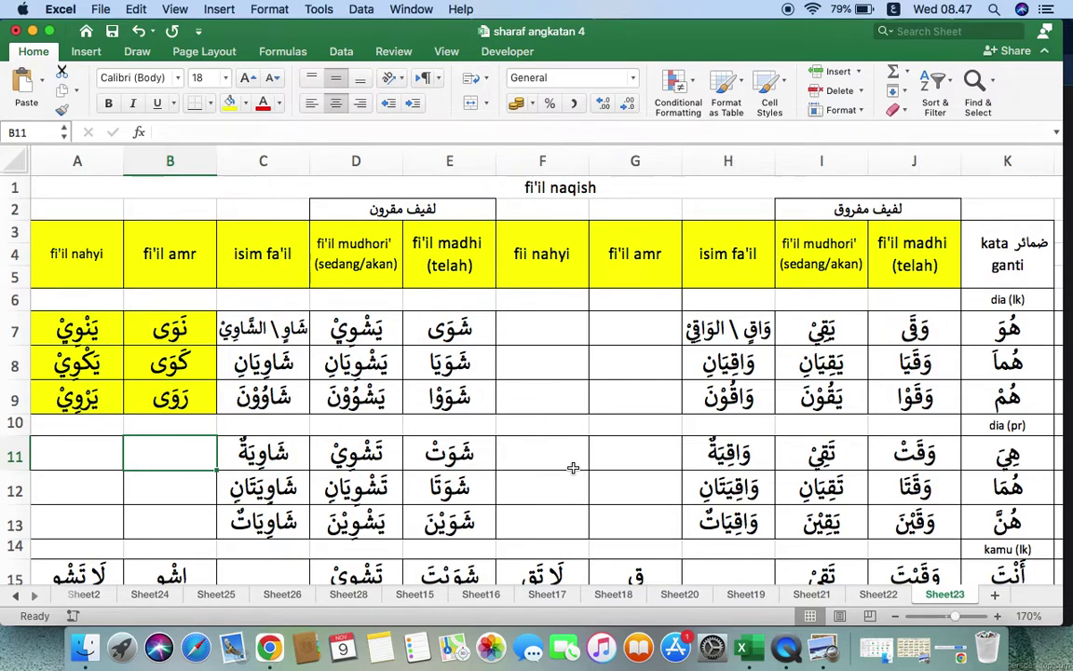
- Review the first rows of the Sheet23 conjugation table and select the isim fa'il form in H7
scroll(573, 467, "up", 2)
left_click(620, 447)
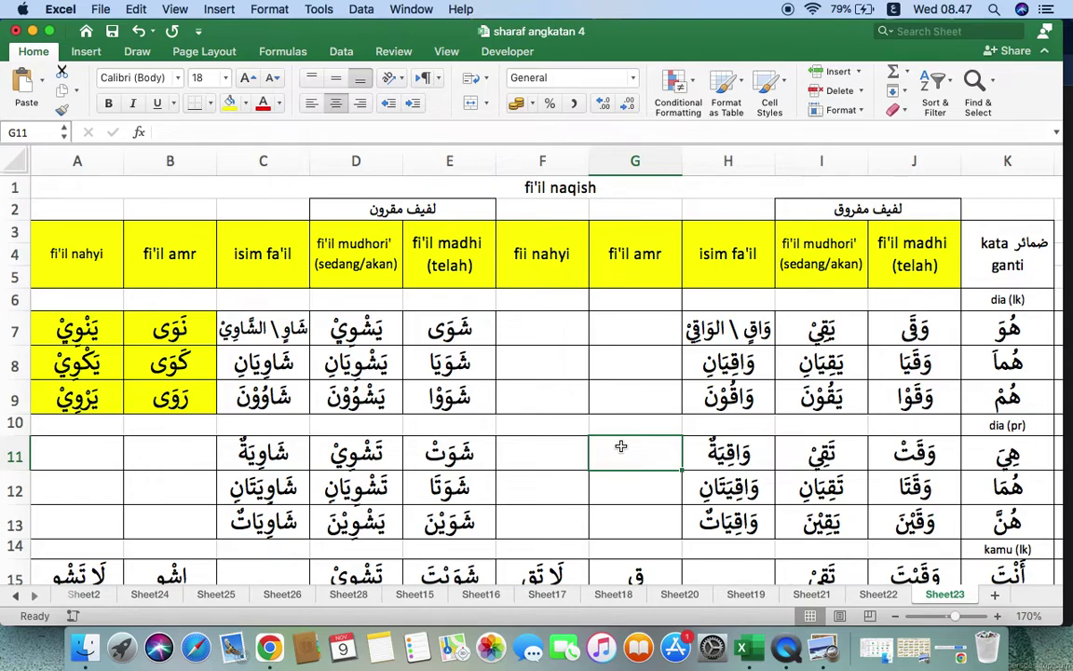
left_click(1069, 508)
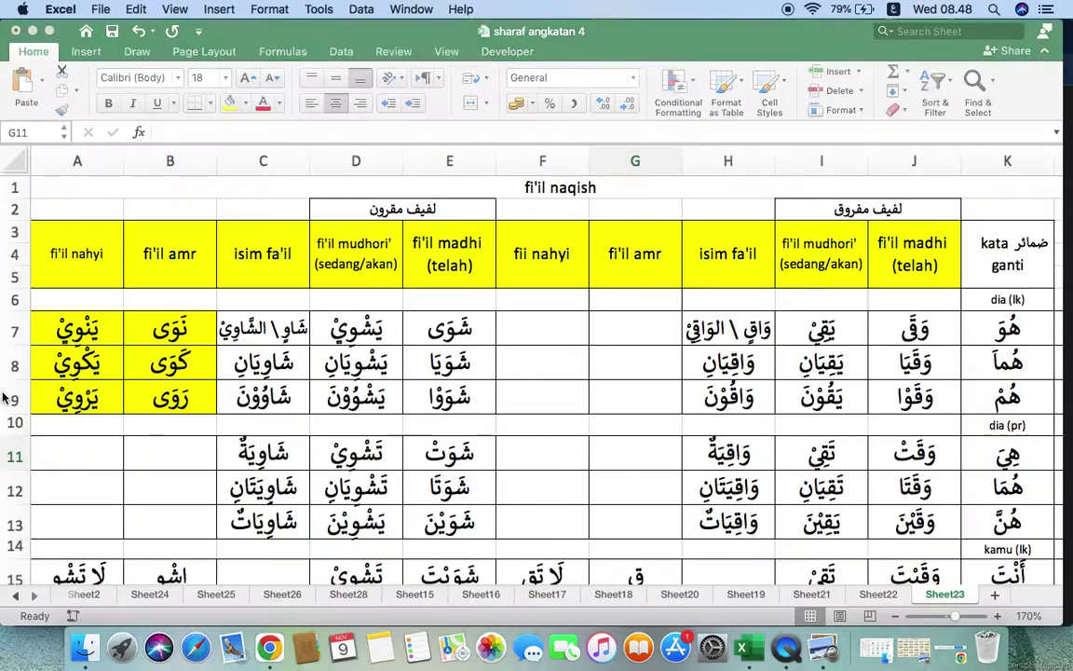
left_click(6, 358)
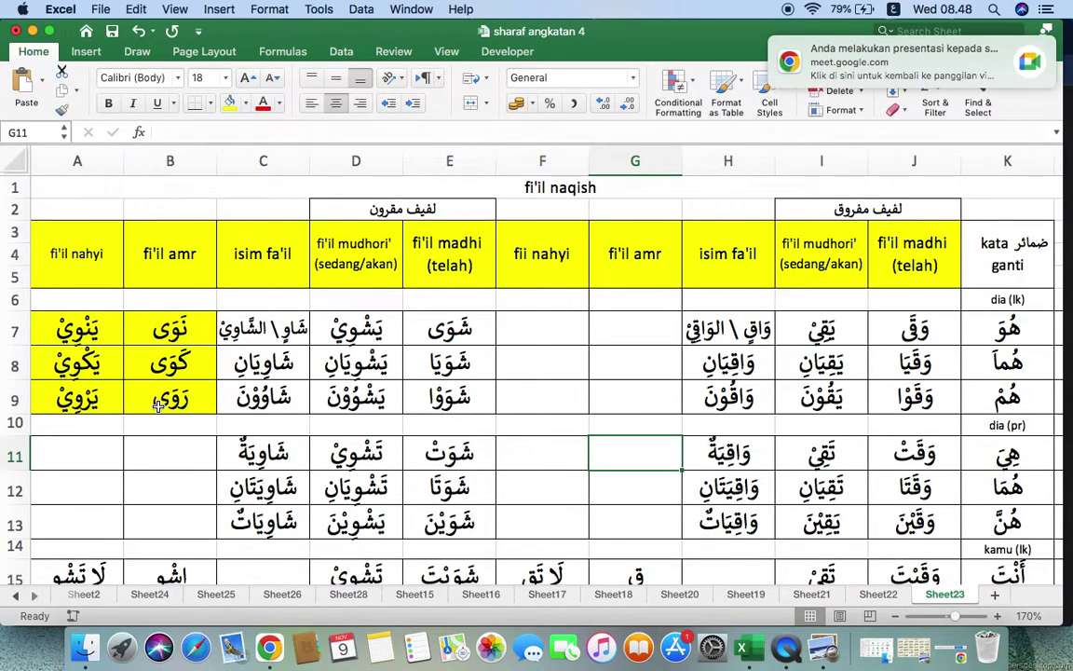
scroll(158, 406, "down", 5)
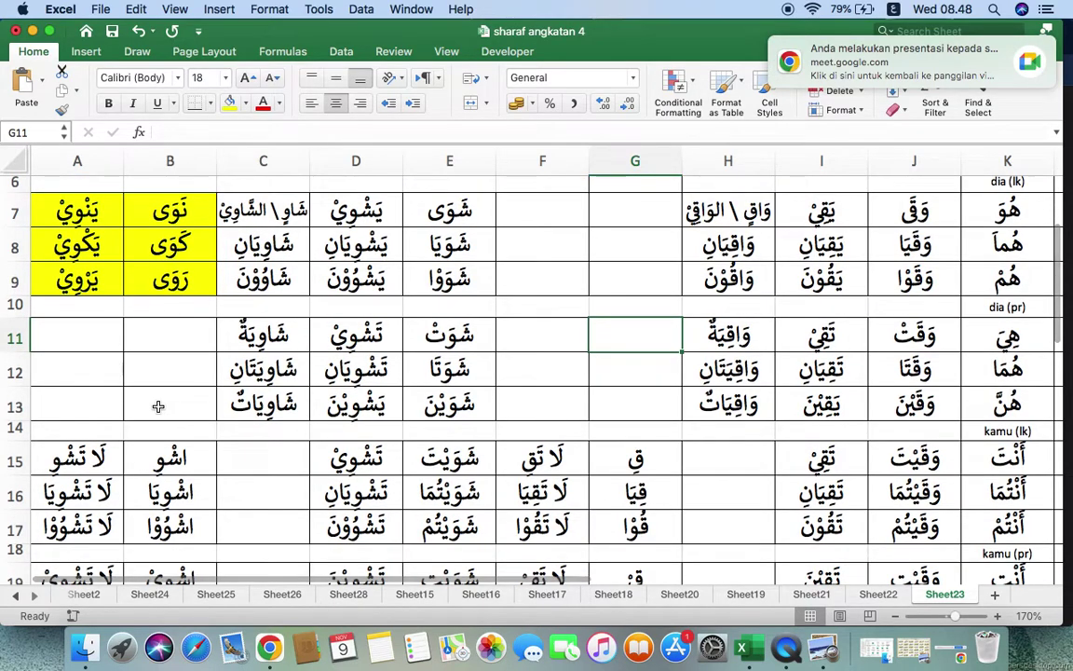
scroll(158, 406, "up", 5)
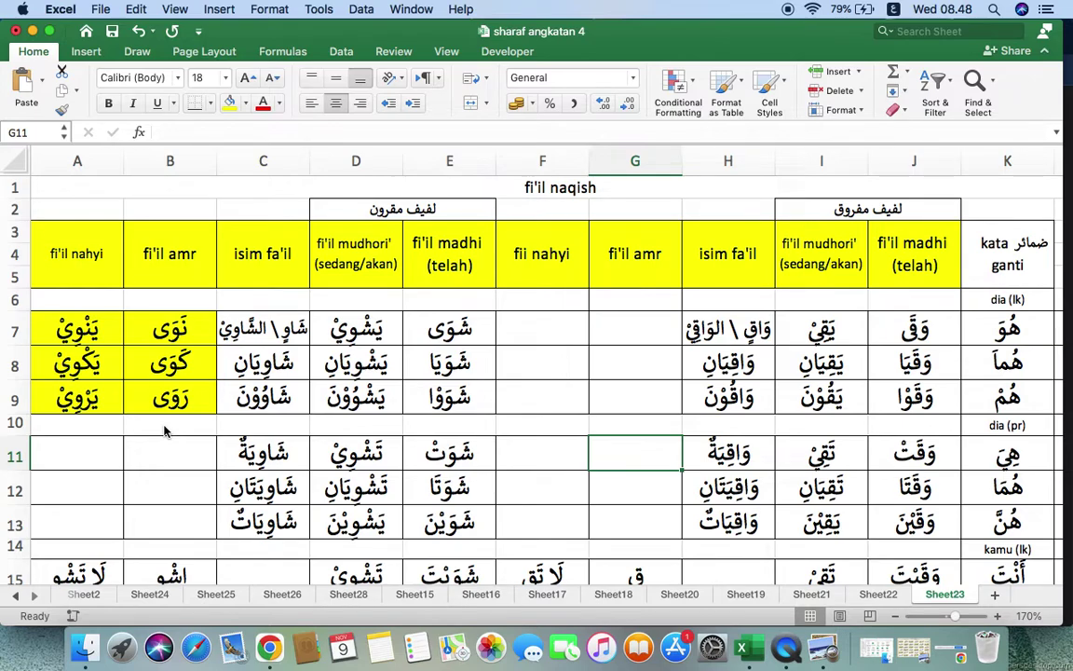
scroll(165, 430, "left", 2)
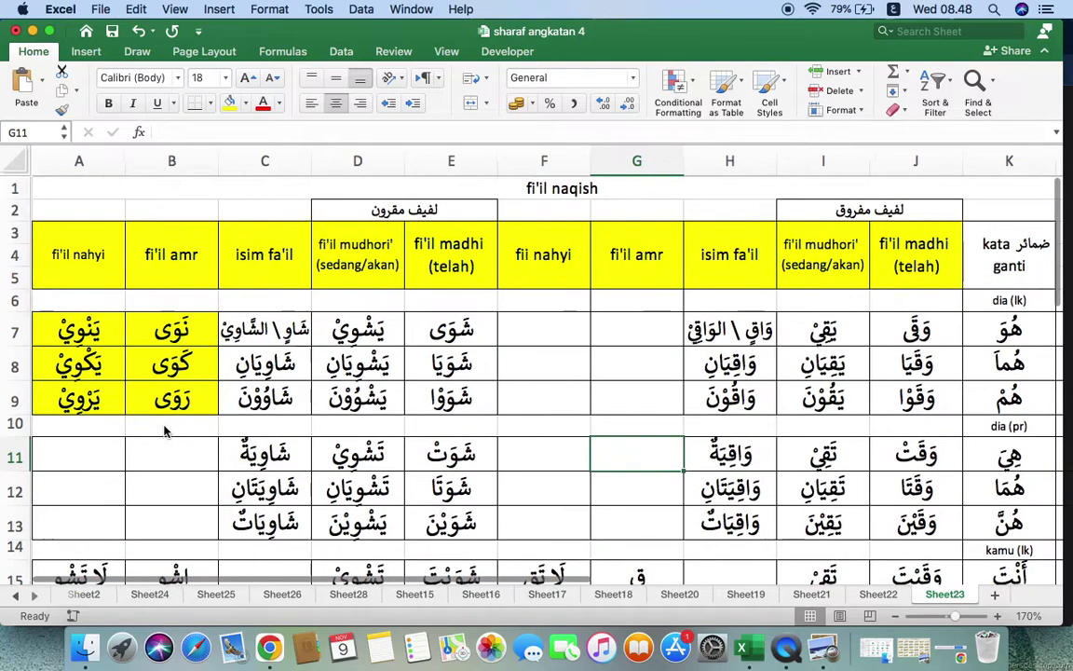
scroll(242, 363, "up", 2)
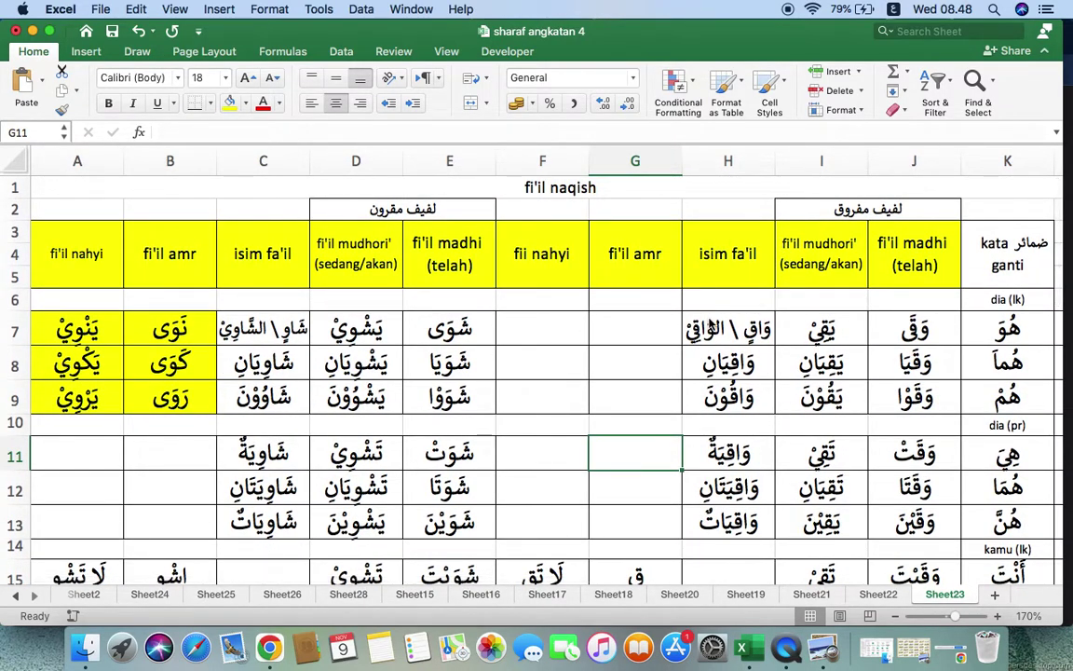
left_click(710, 326)
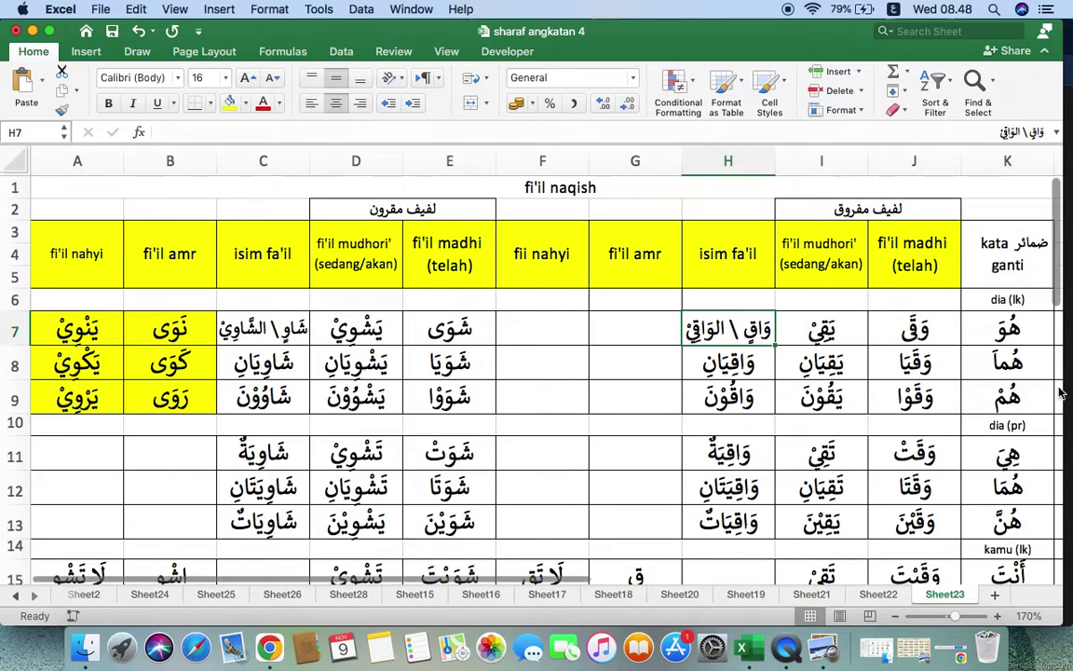
- Minimize the Excel workbook window and stop presenting it in the Google Meet call in Chrome
key("super+Tab")
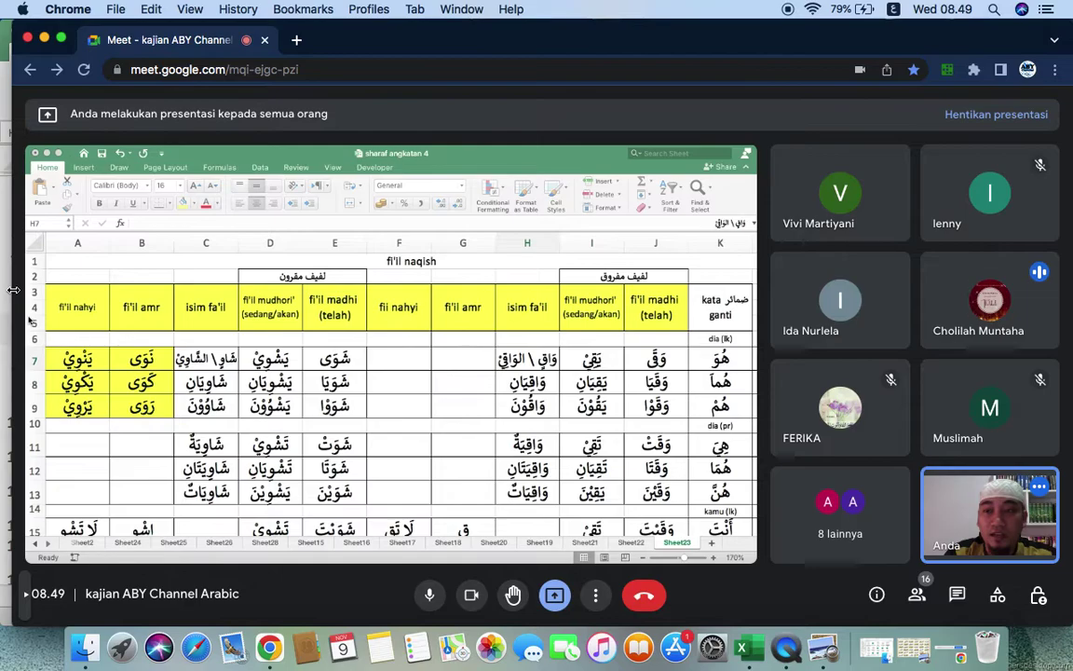
left_click(5, 324)
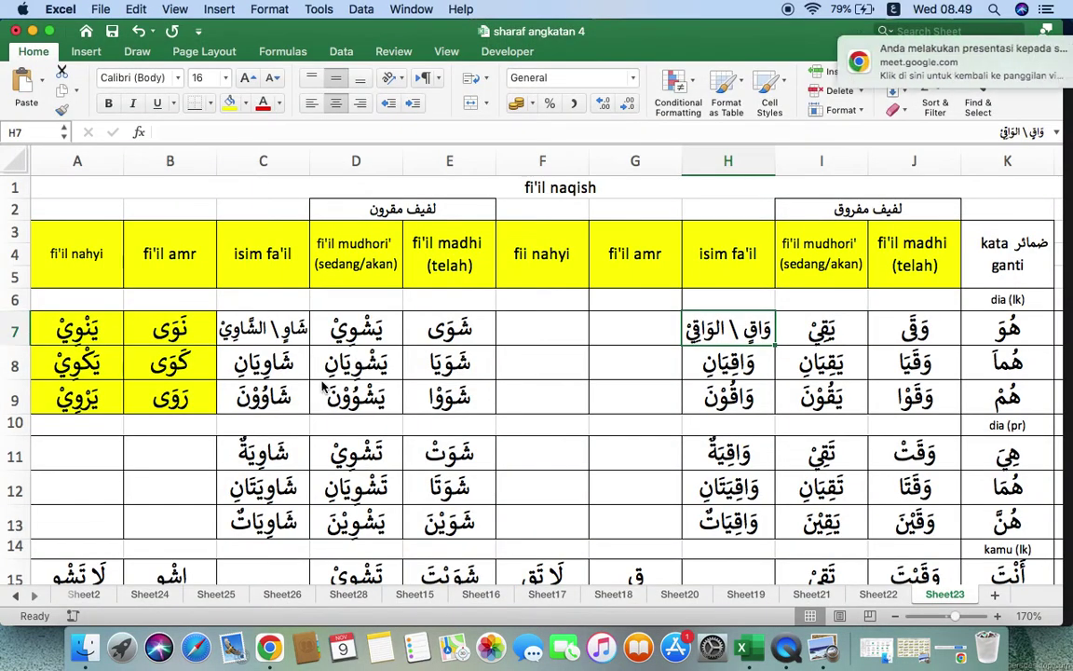
left_click(32, 31)
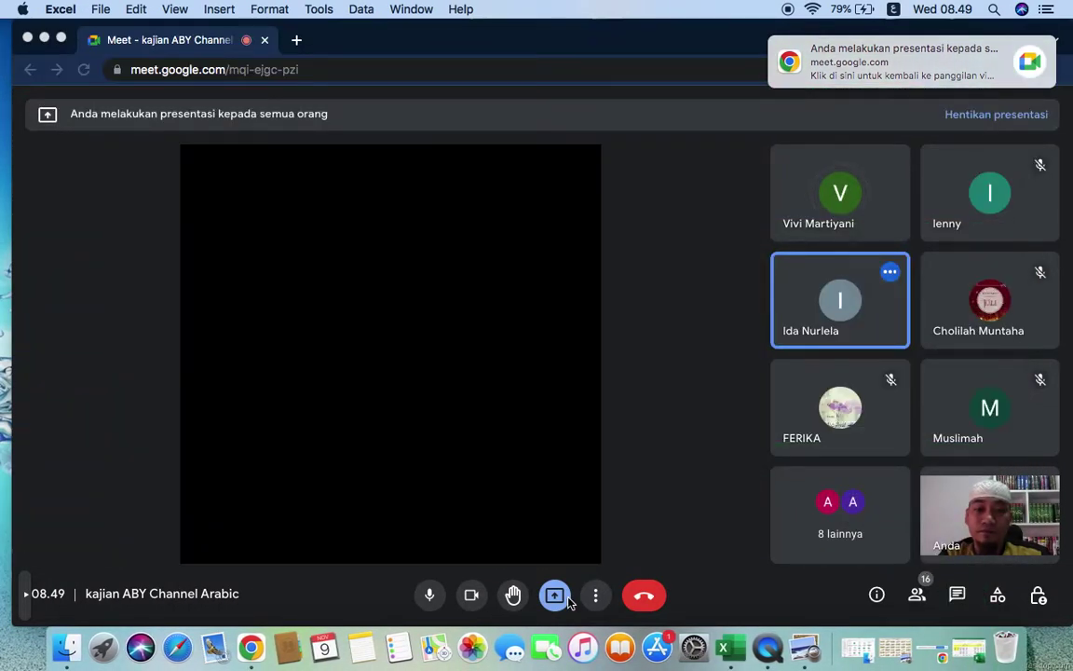
left_click(508, 543)
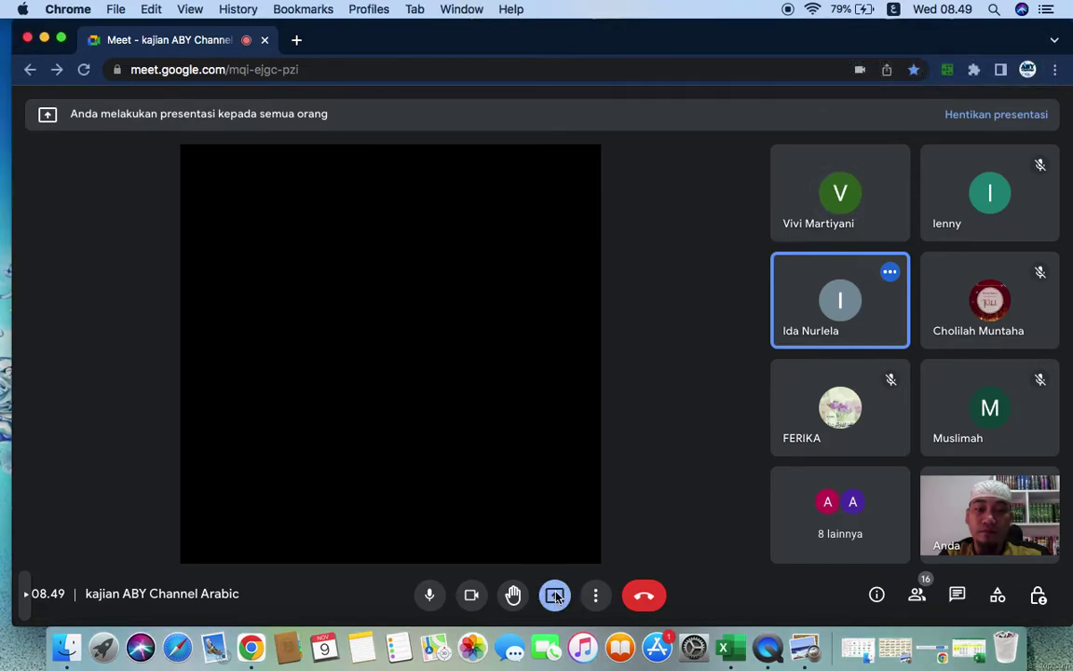
left_click(556, 597)
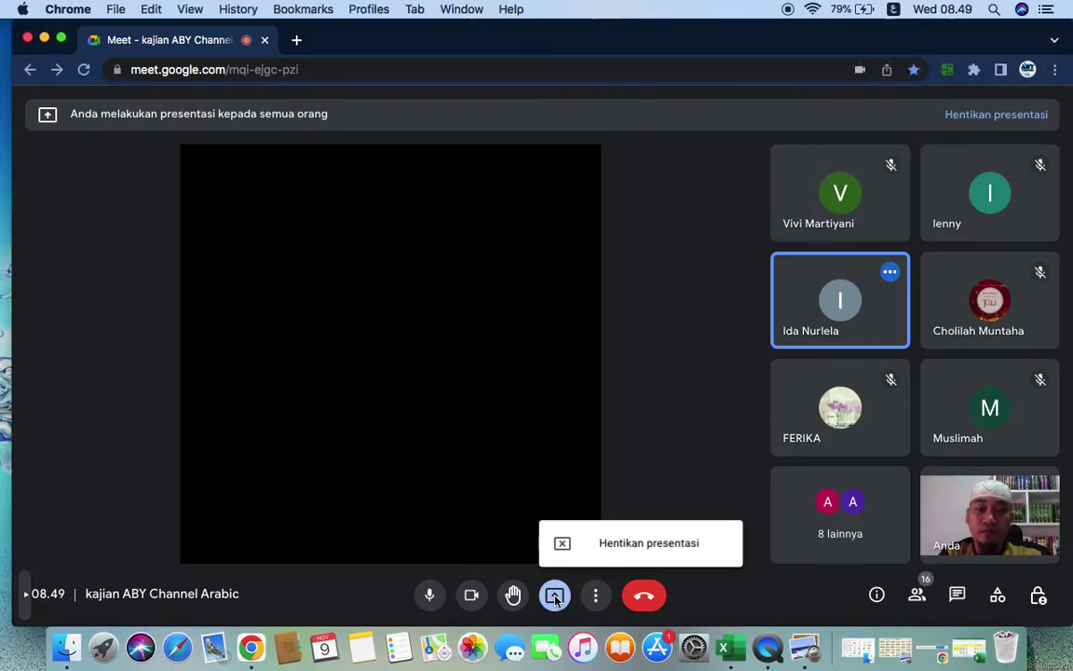
left_click(575, 544)
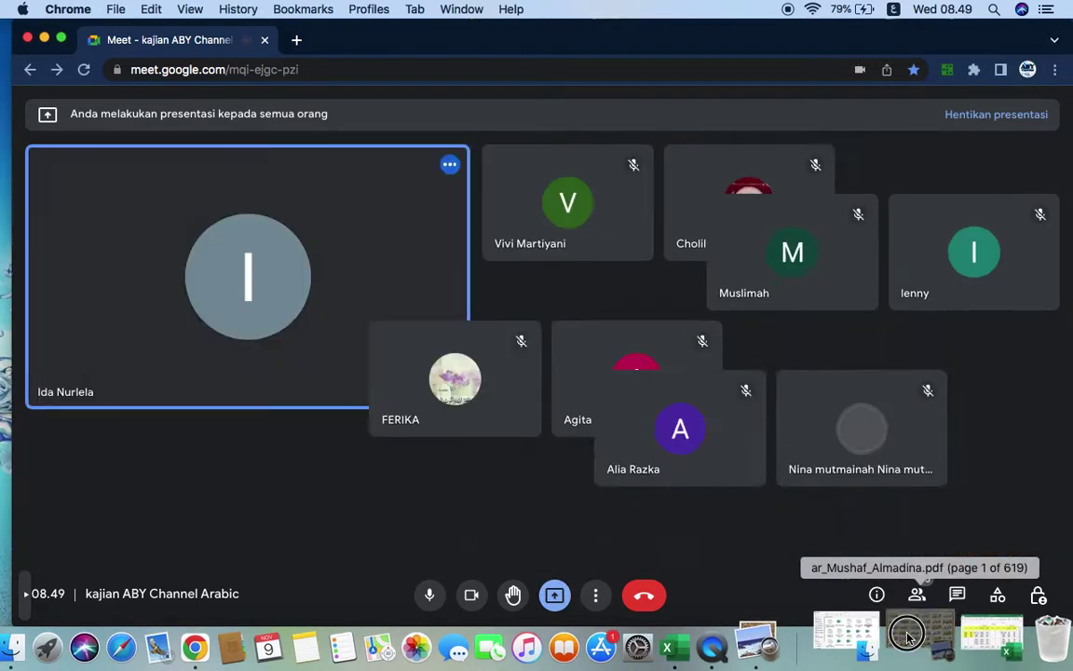
- Restore the minimized ar_Mushaf_Almadina.pdf window, present it in the Meet call and hide the sharing notice
left_click(936, 640)
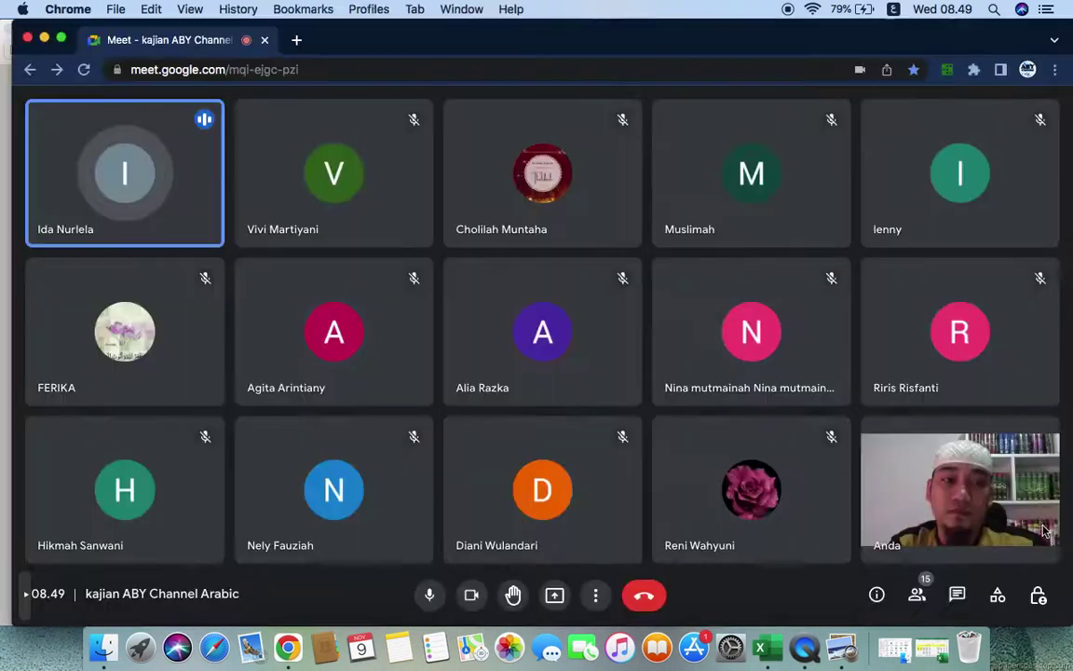
left_click(555, 594)
left_click(590, 503)
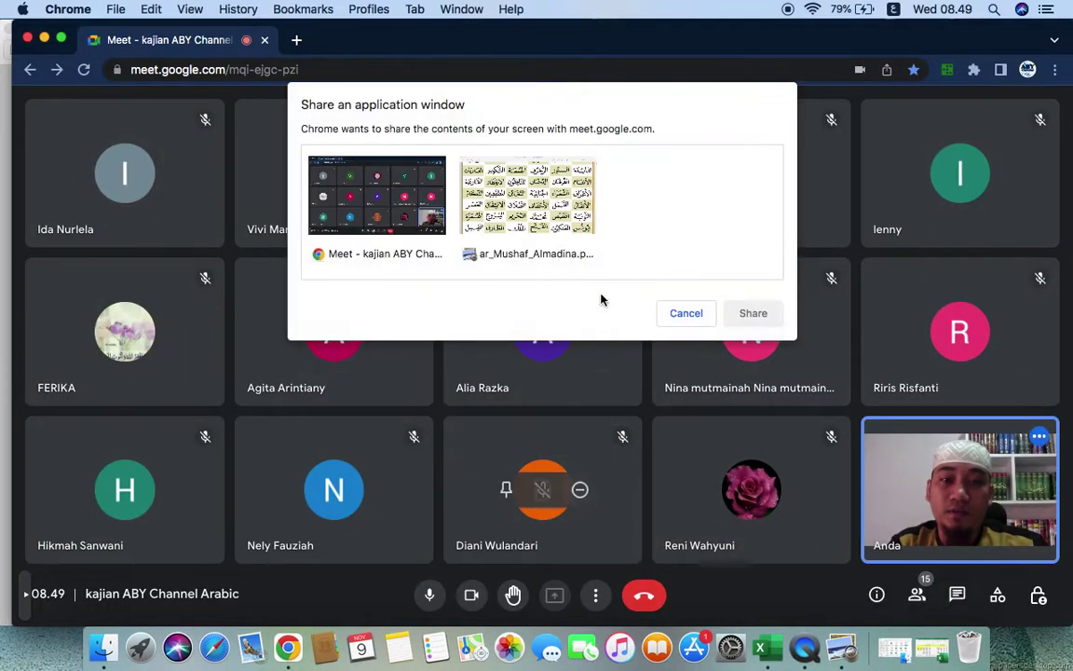
left_click(528, 196)
left_click(755, 313)
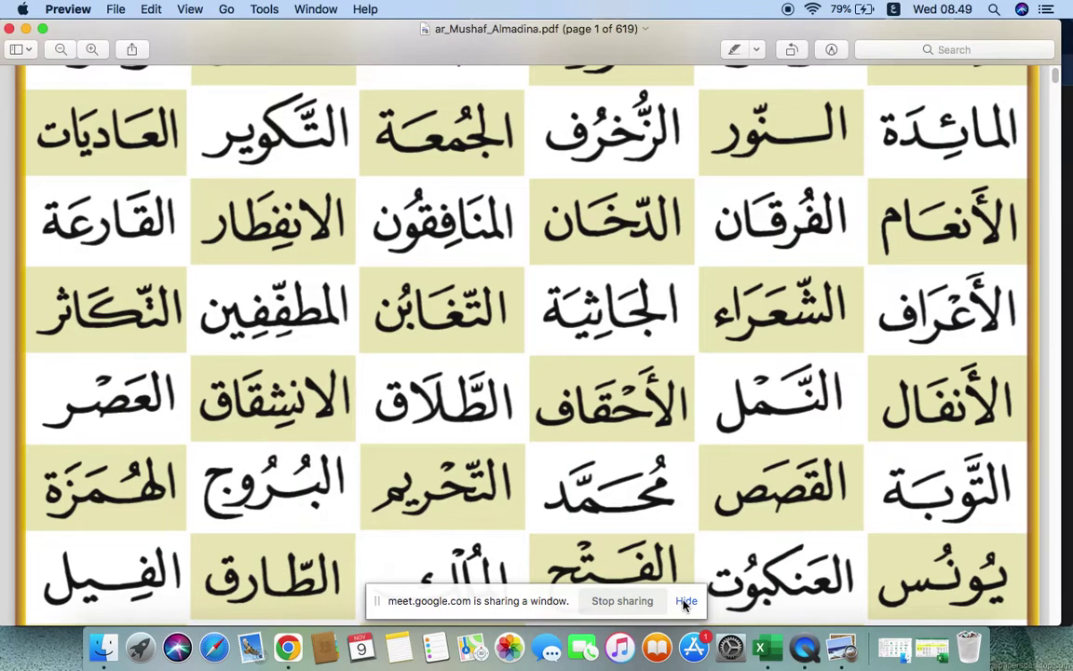
left_click(685, 600)
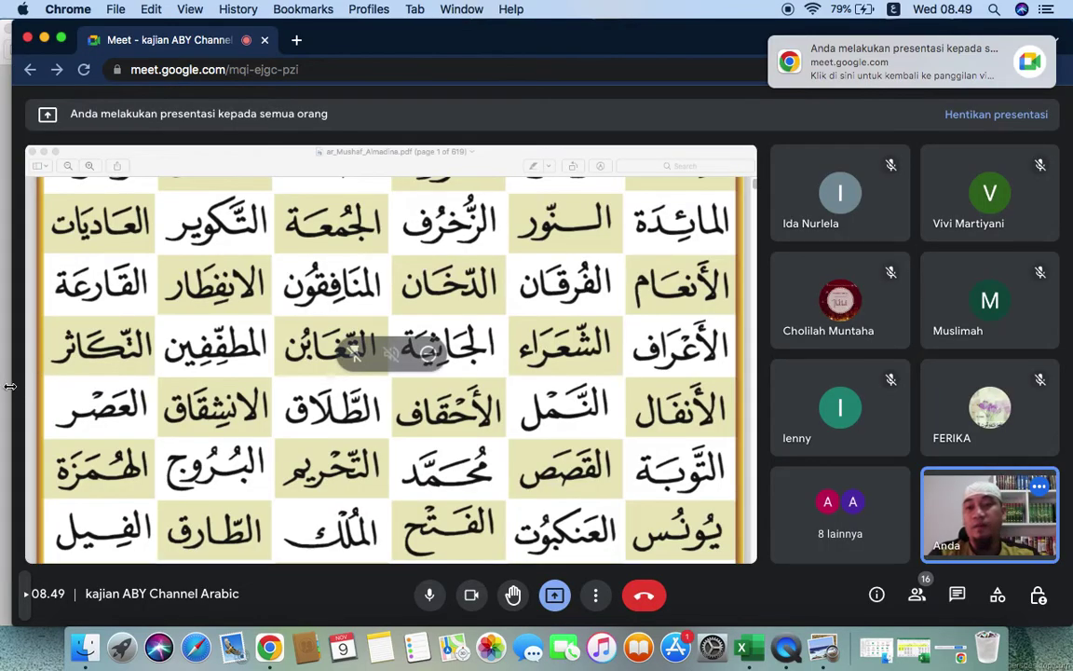
- Switch to the Mushaf PDF in Preview, jump from the surah index to المائدة and show its first verses
left_click(8, 383)
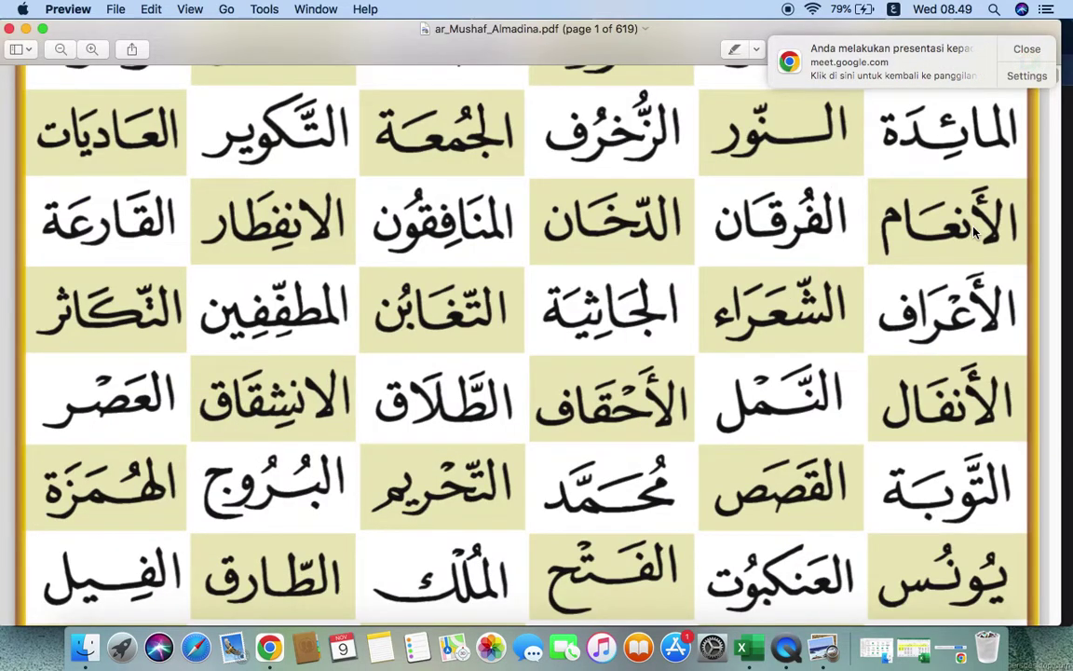
scroll(932, 205, "up", 3)
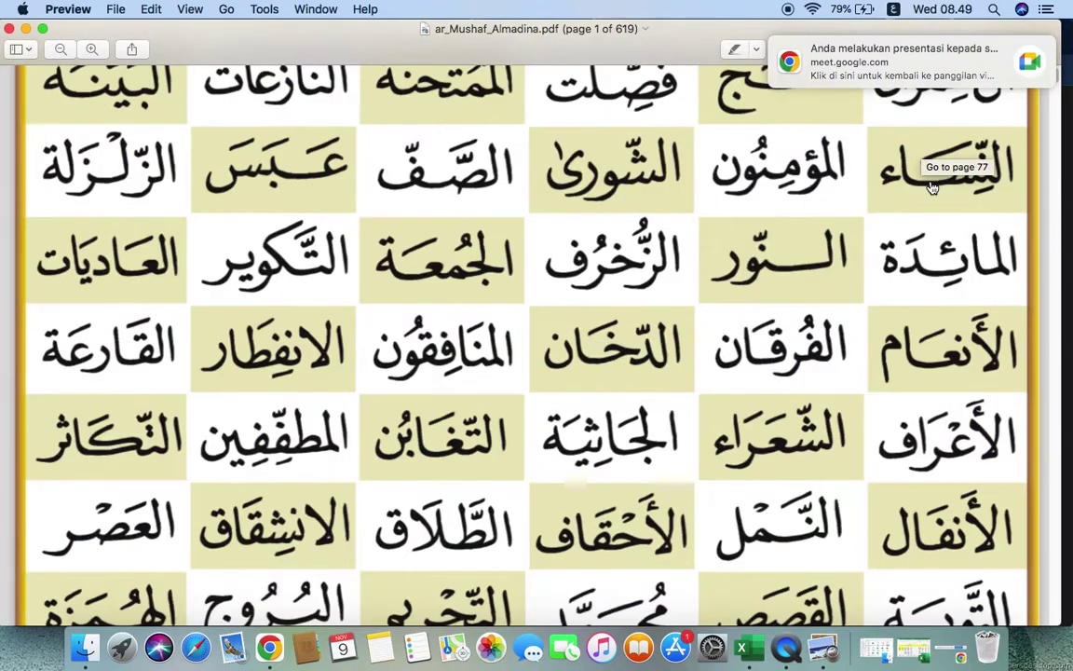
left_click(929, 254)
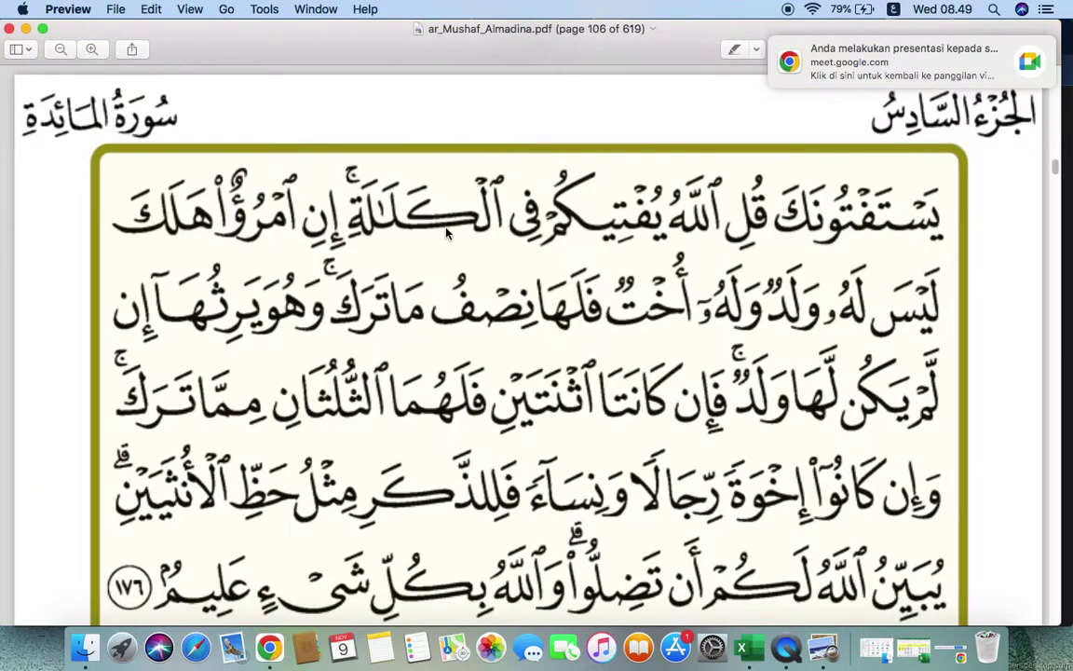
scroll(514, 310, "down", 5)
scroll(514, 310, "down", 5)
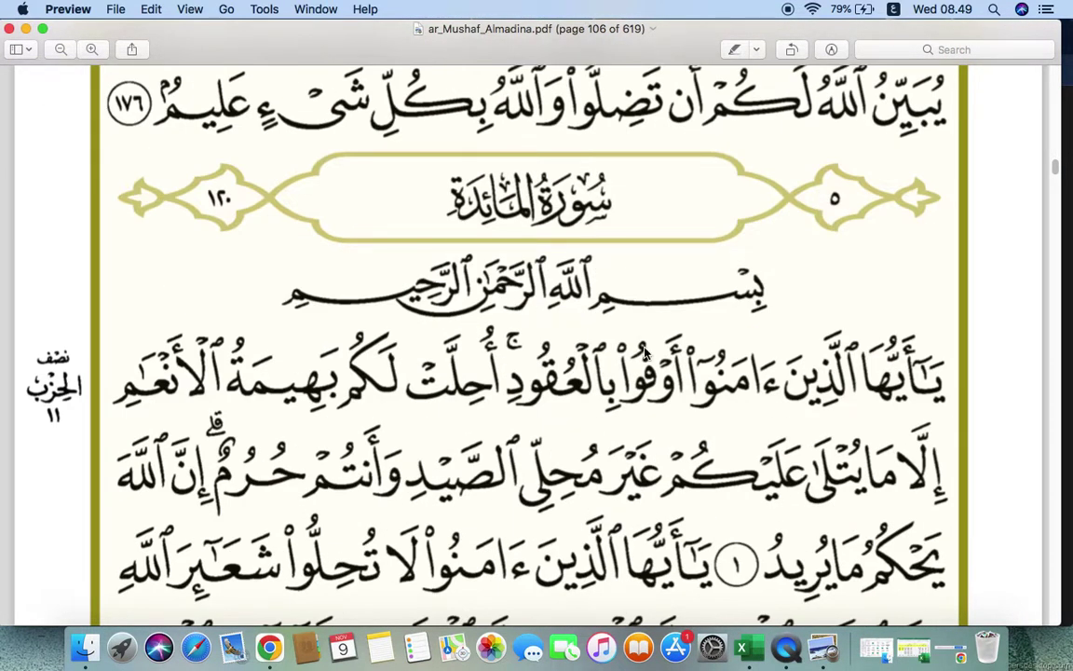
scroll(642, 352, "down", 3)
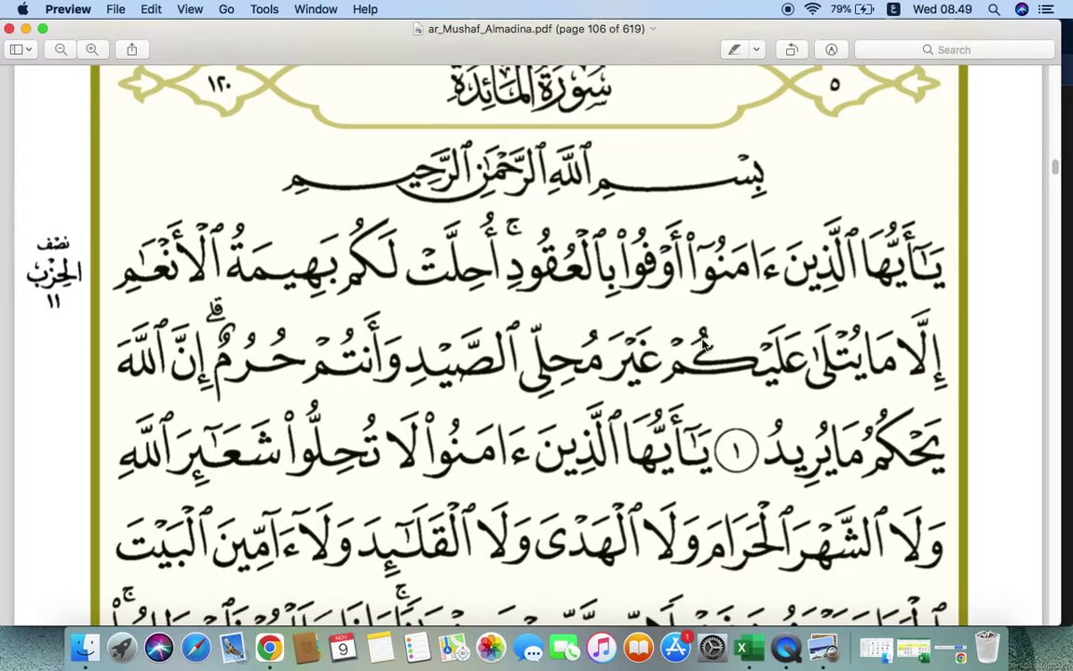
scroll(817, 305, "down", 3)
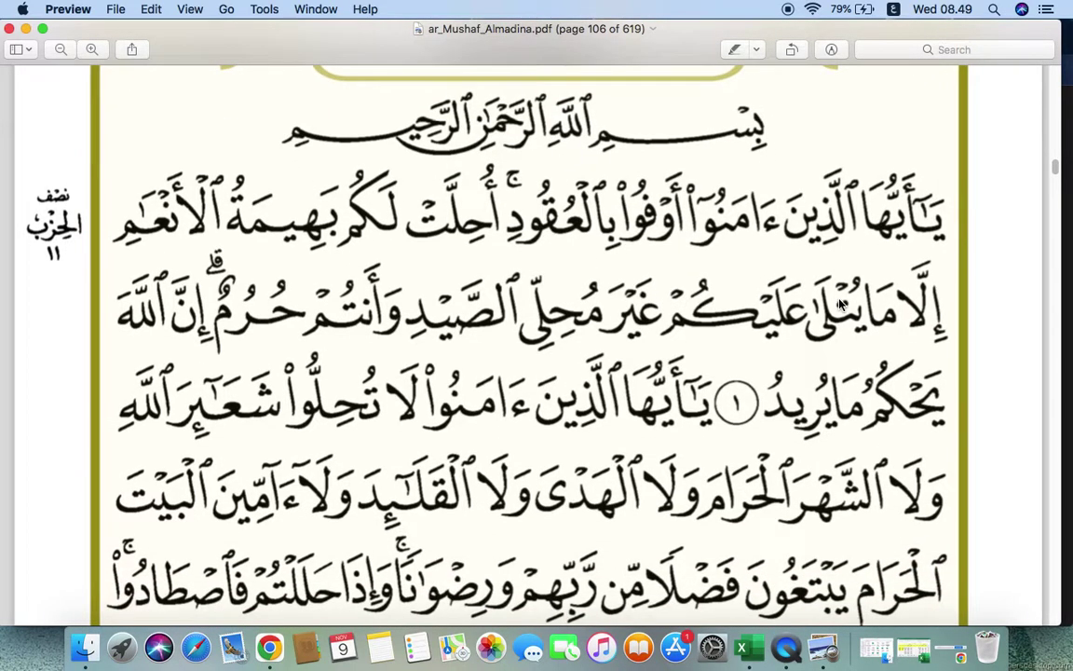
scroll(839, 305, "up", 2)
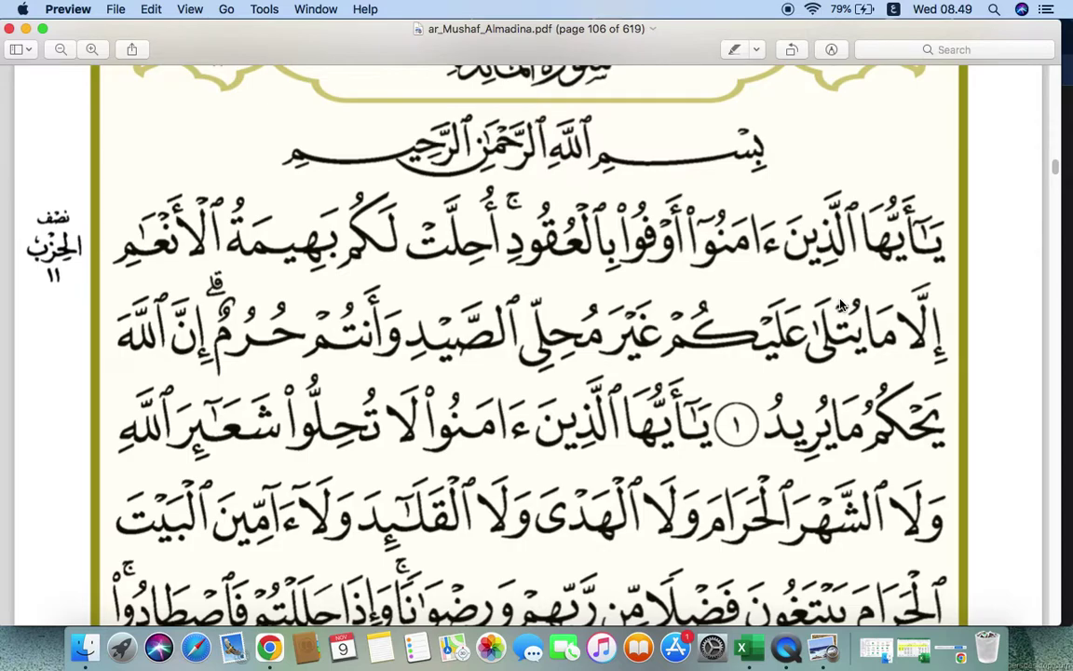